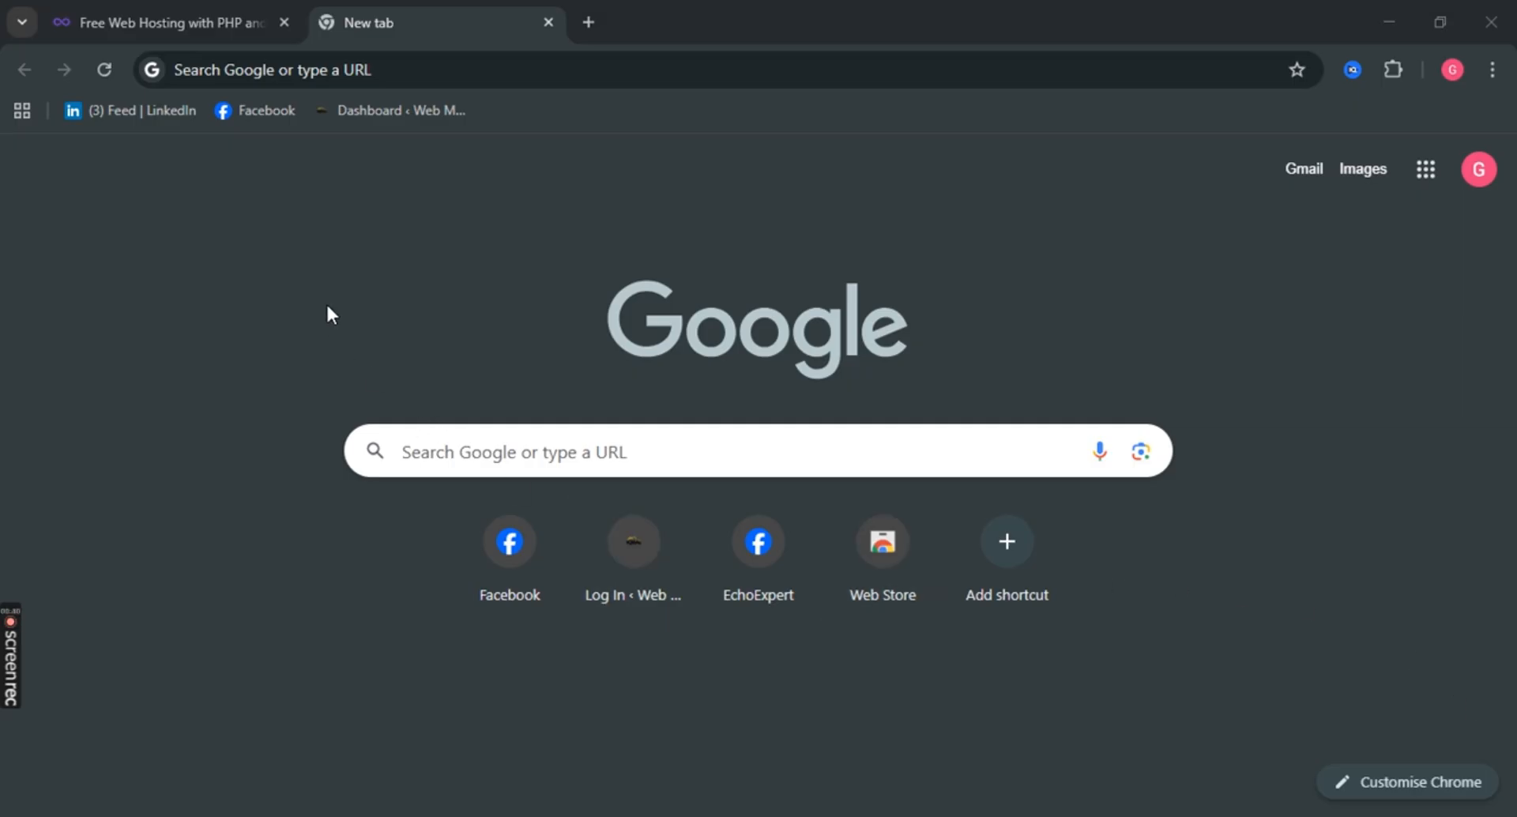
# Search Google for infinityfree, then reload the InfinityFree homepage in its own tab.
pyautogui.click(505, 447)
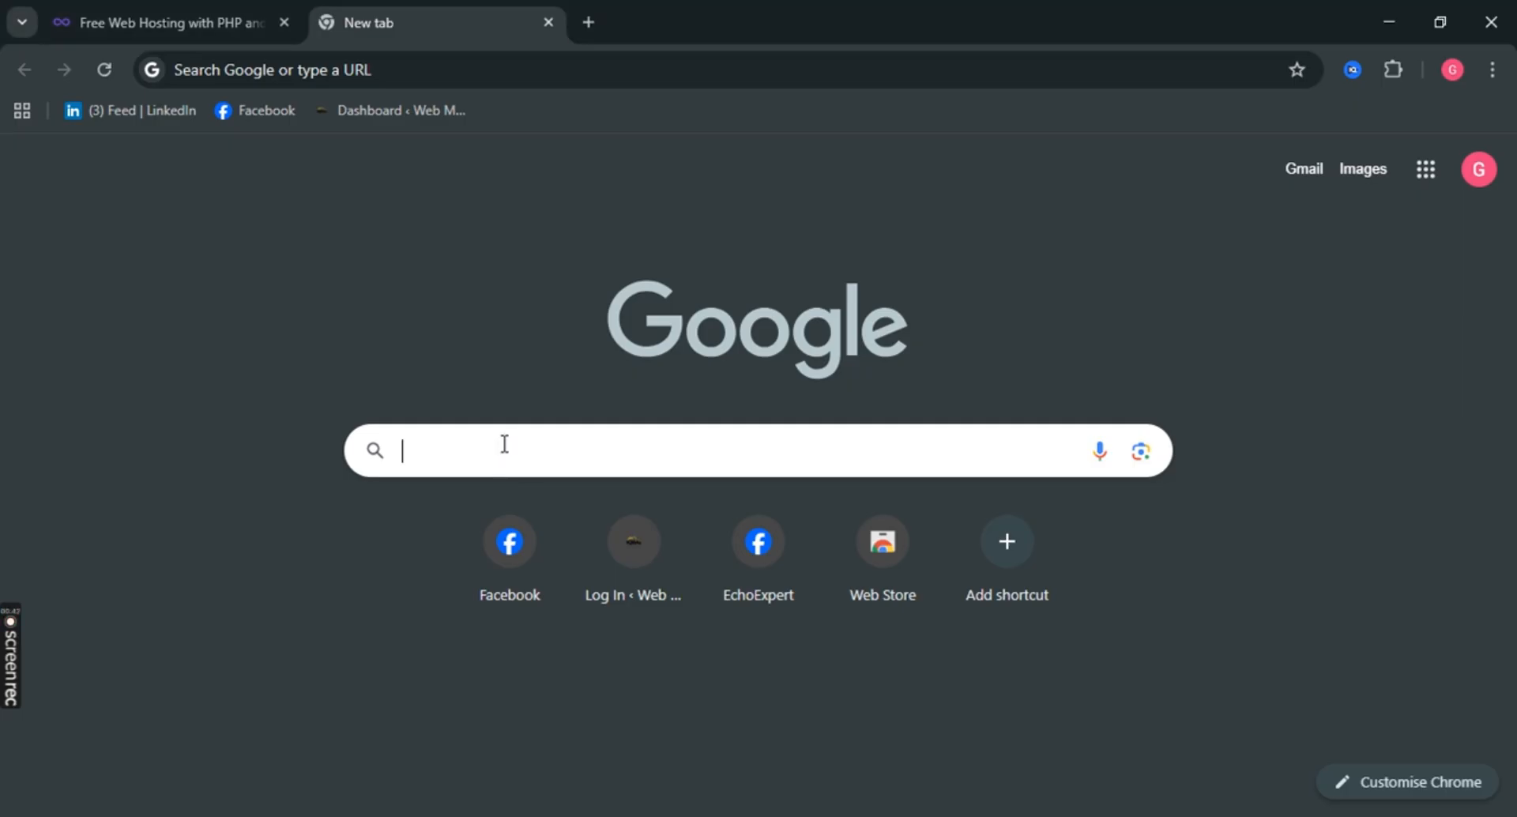
pyautogui.click(447, 507)
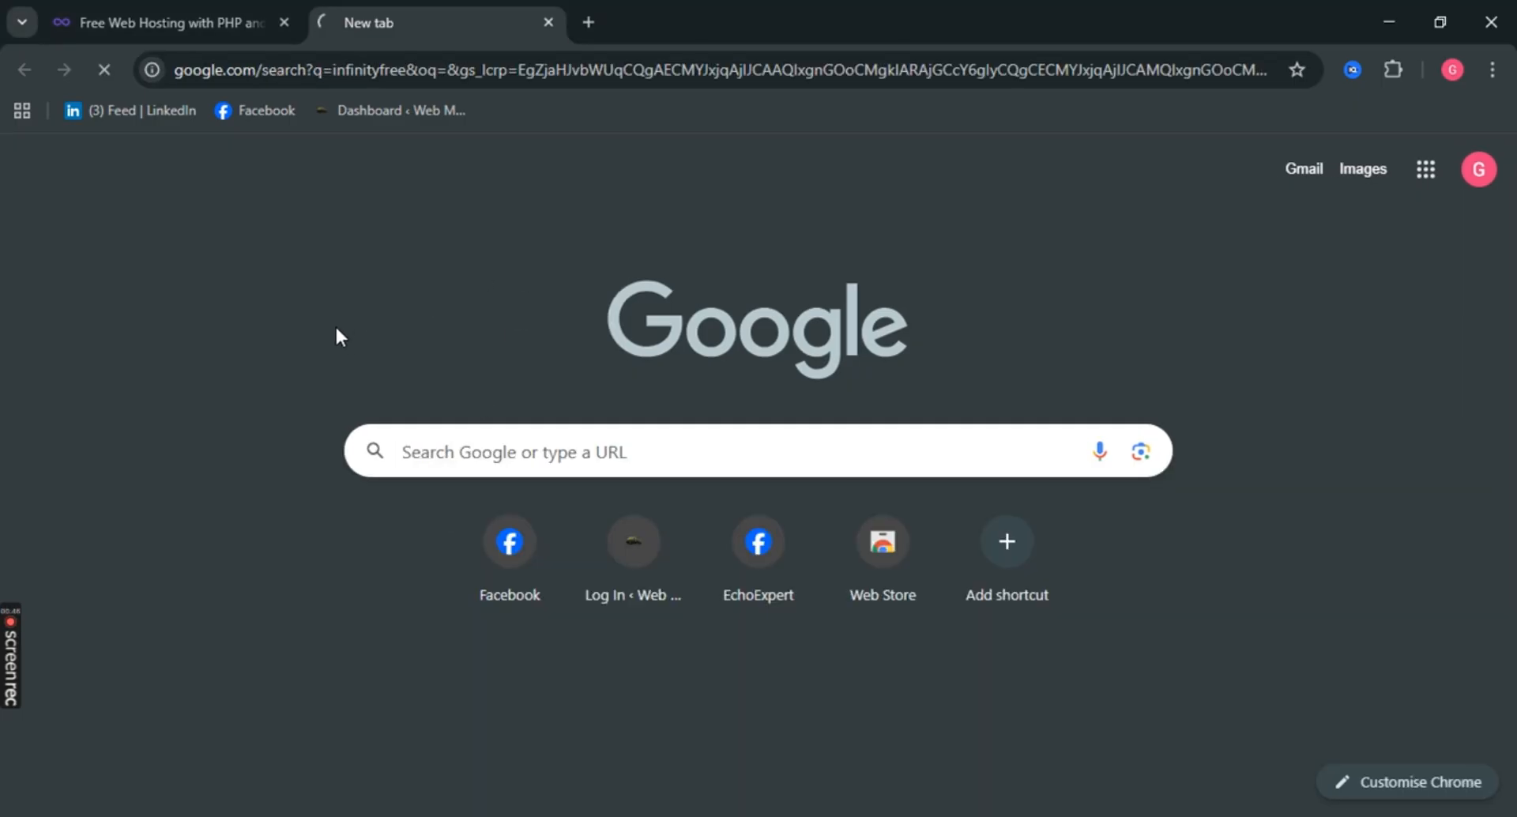
pyautogui.click(234, 3)
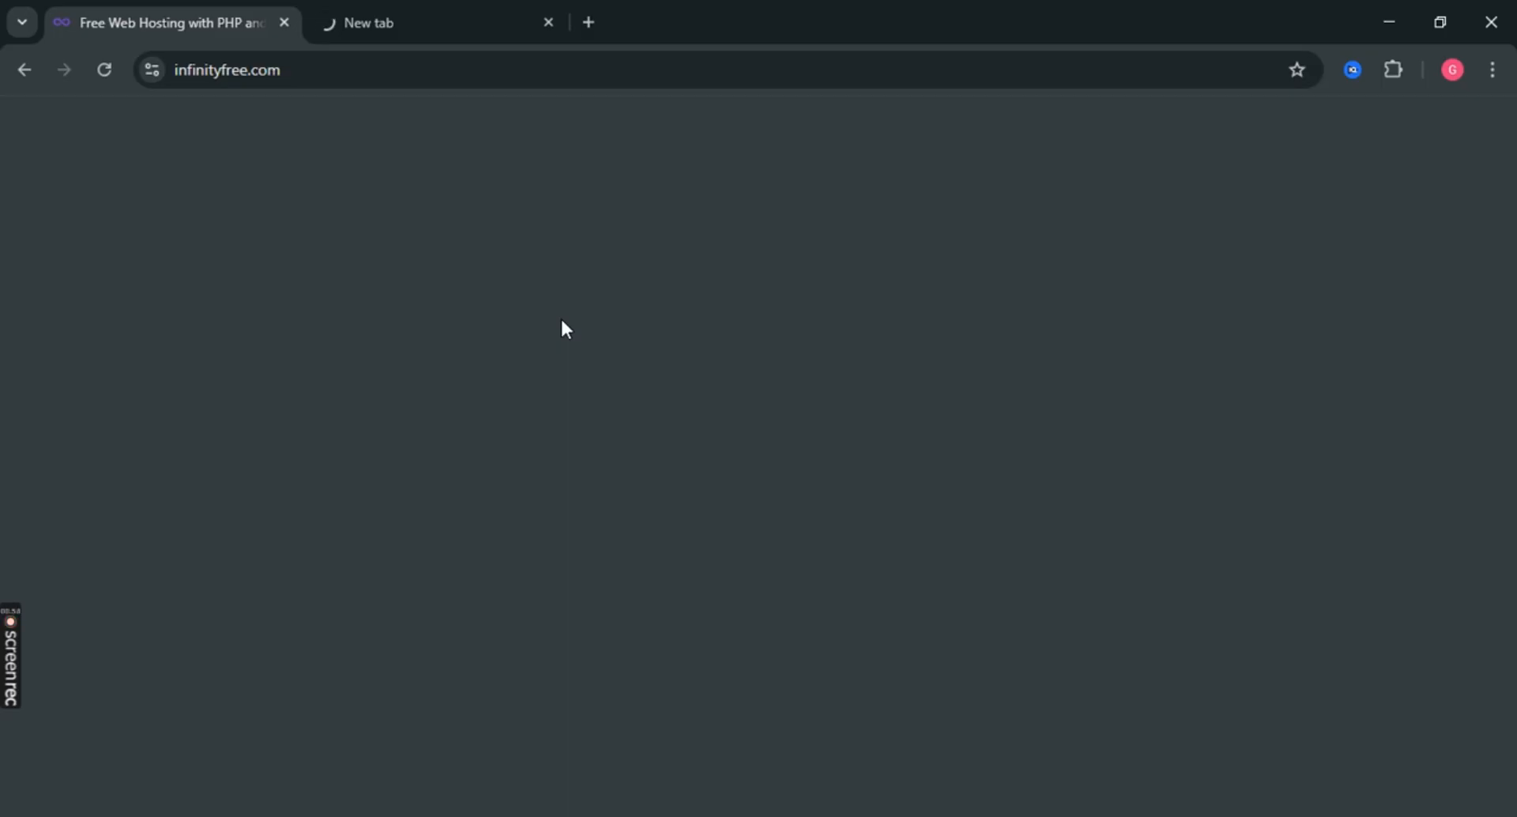
pyautogui.click(103, 69)
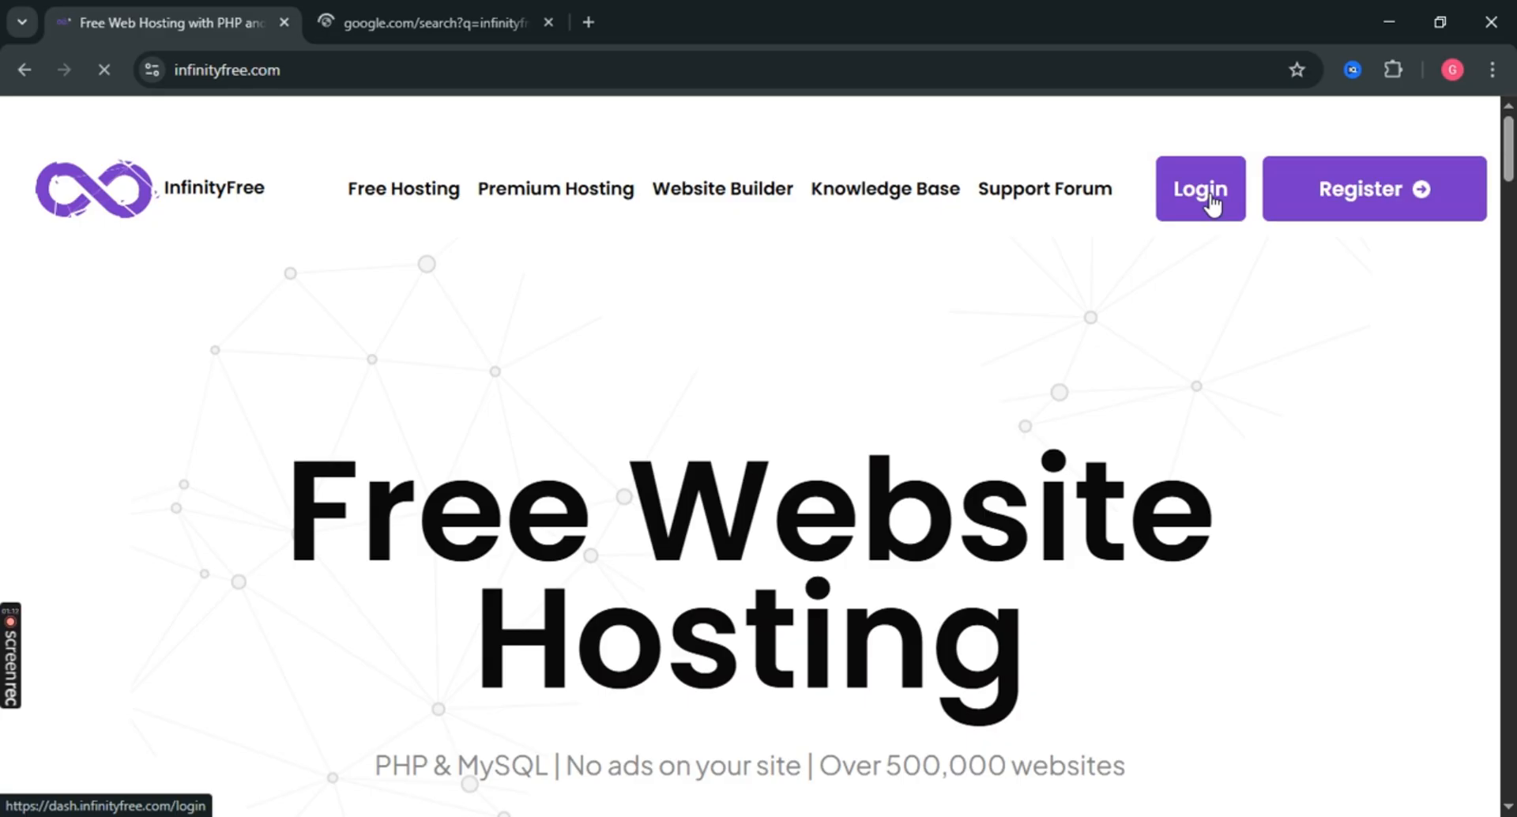
# From Login, start a new account on the free $0 plan and dismiss the ad.
pyautogui.click(1211, 203)
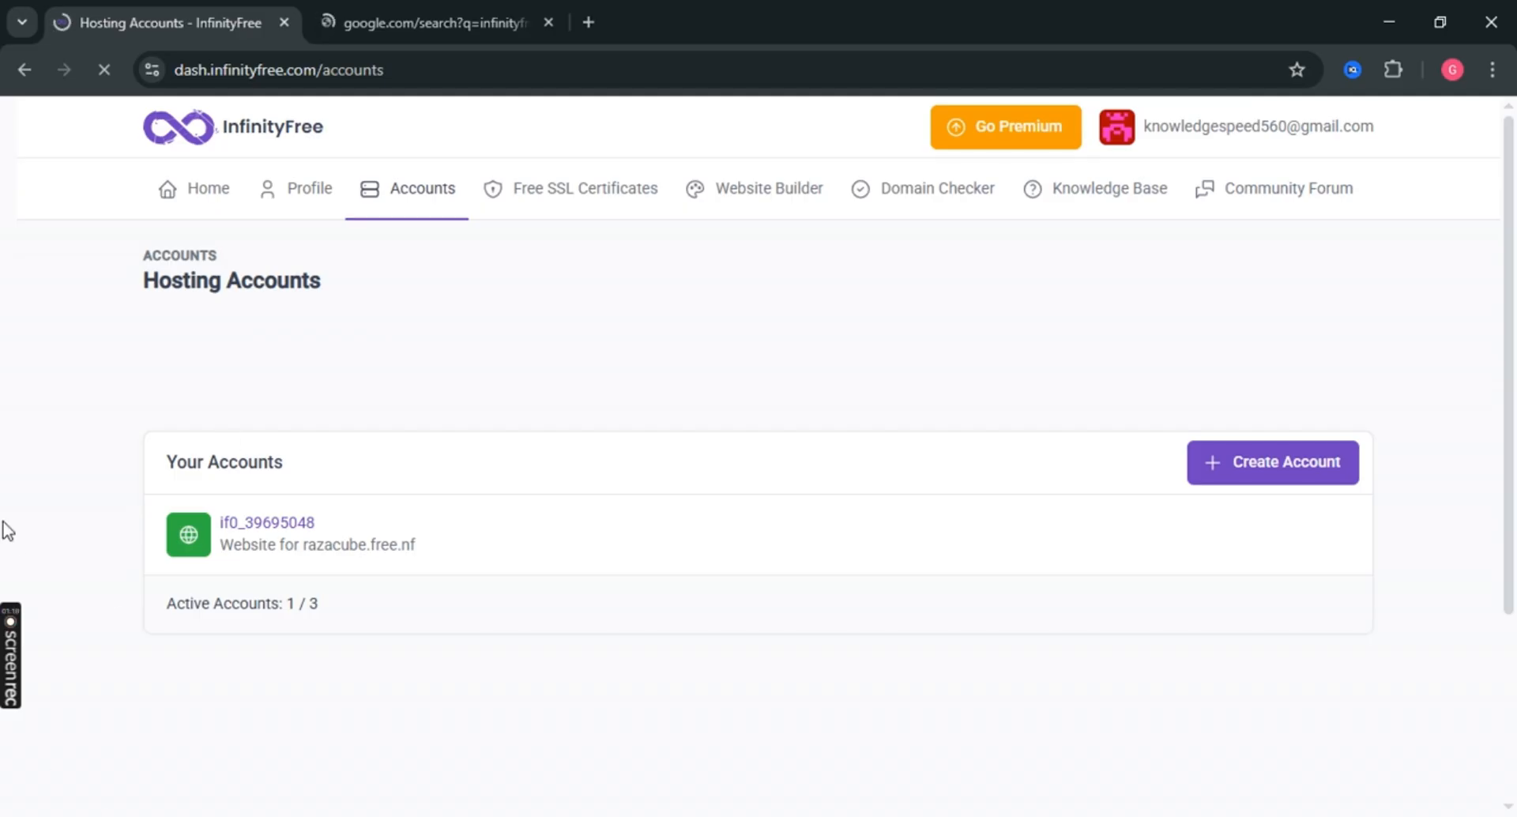
pyautogui.click(1277, 466)
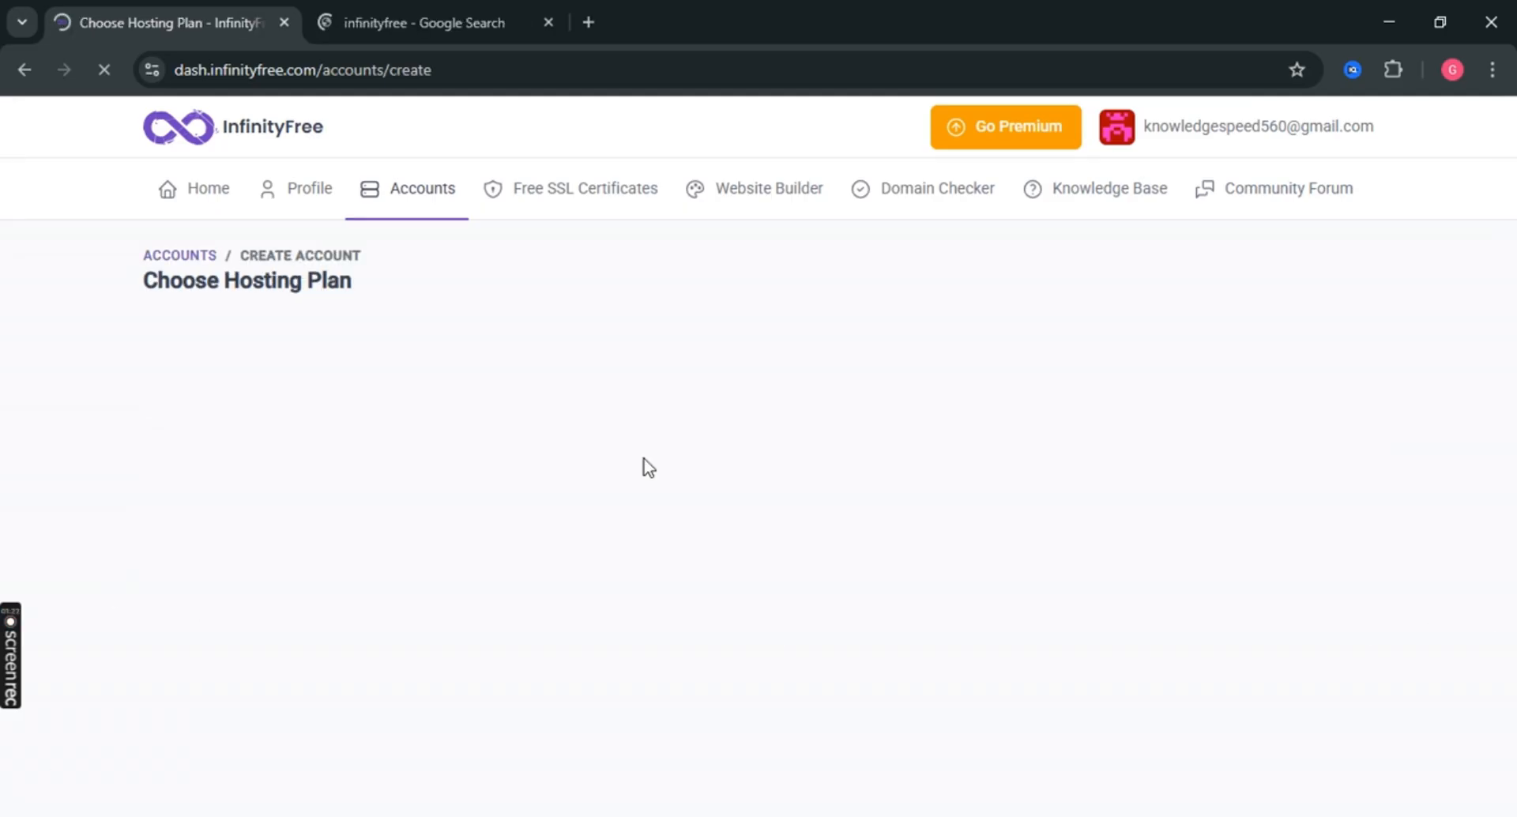
pyautogui.scroll(-3, 630, 461)
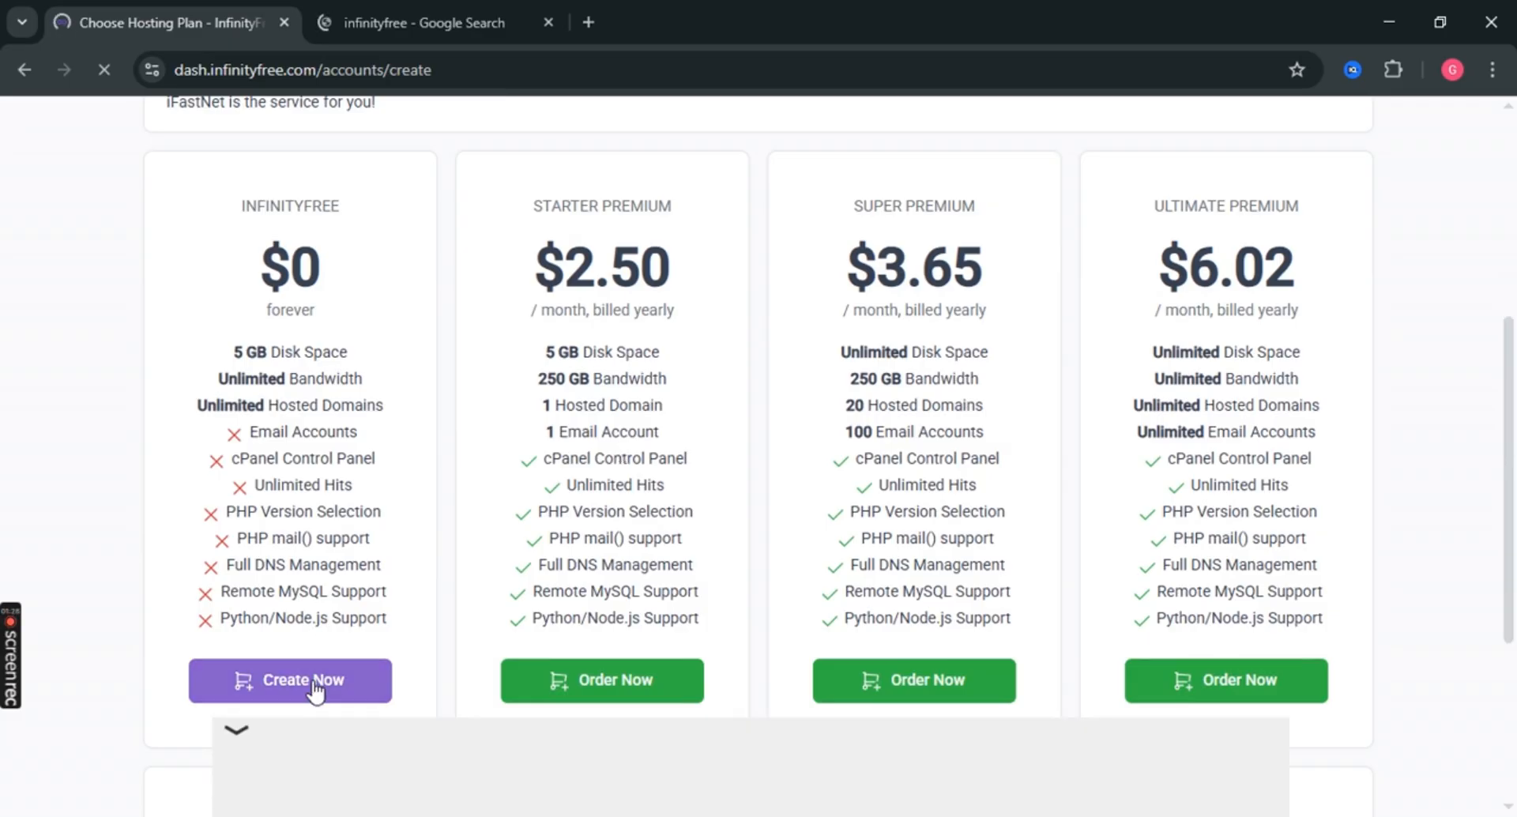
pyautogui.click(268, 684)
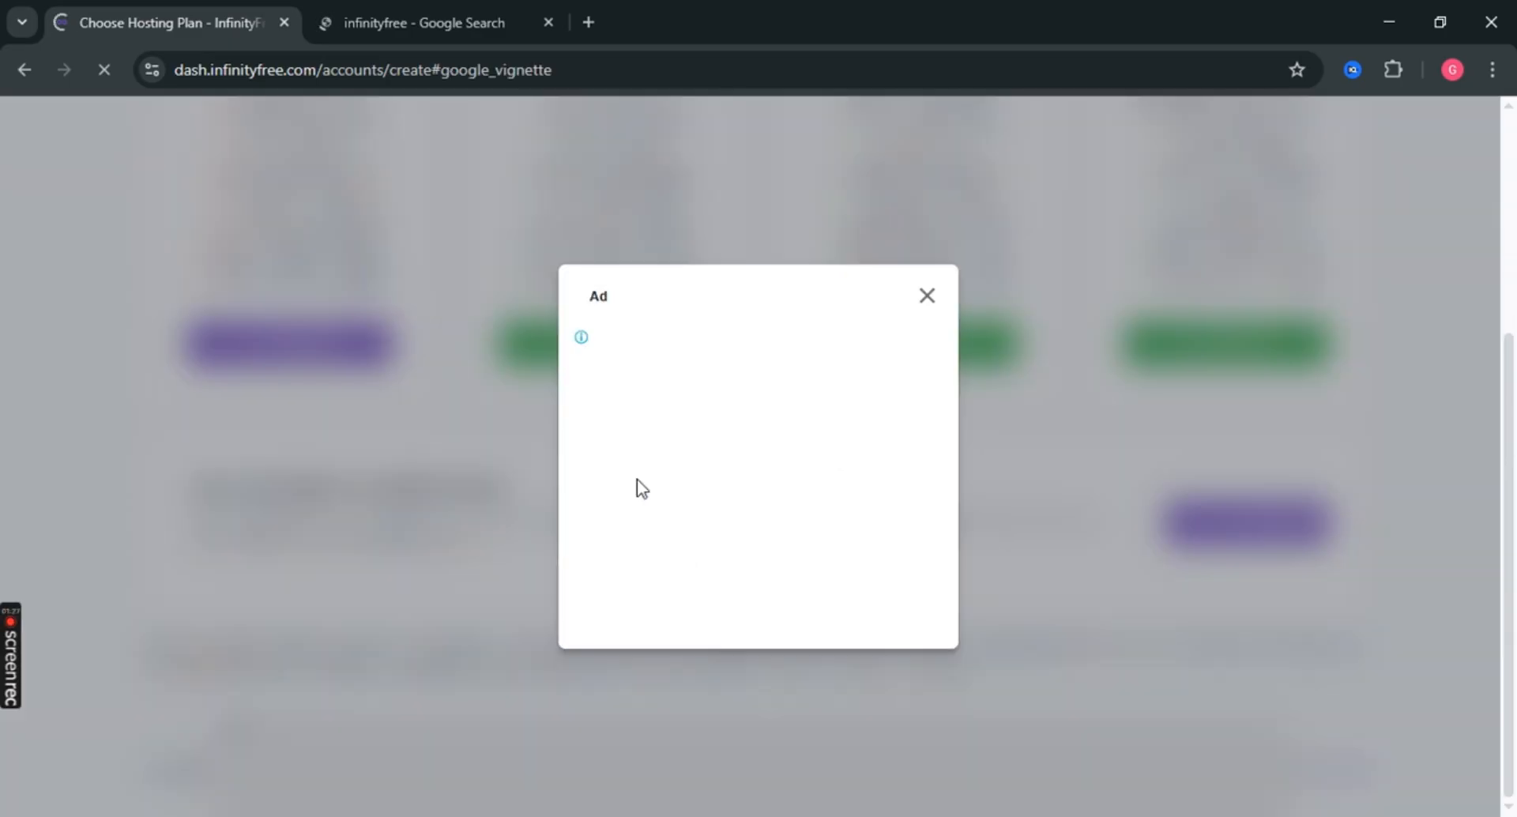
pyautogui.click(928, 297)
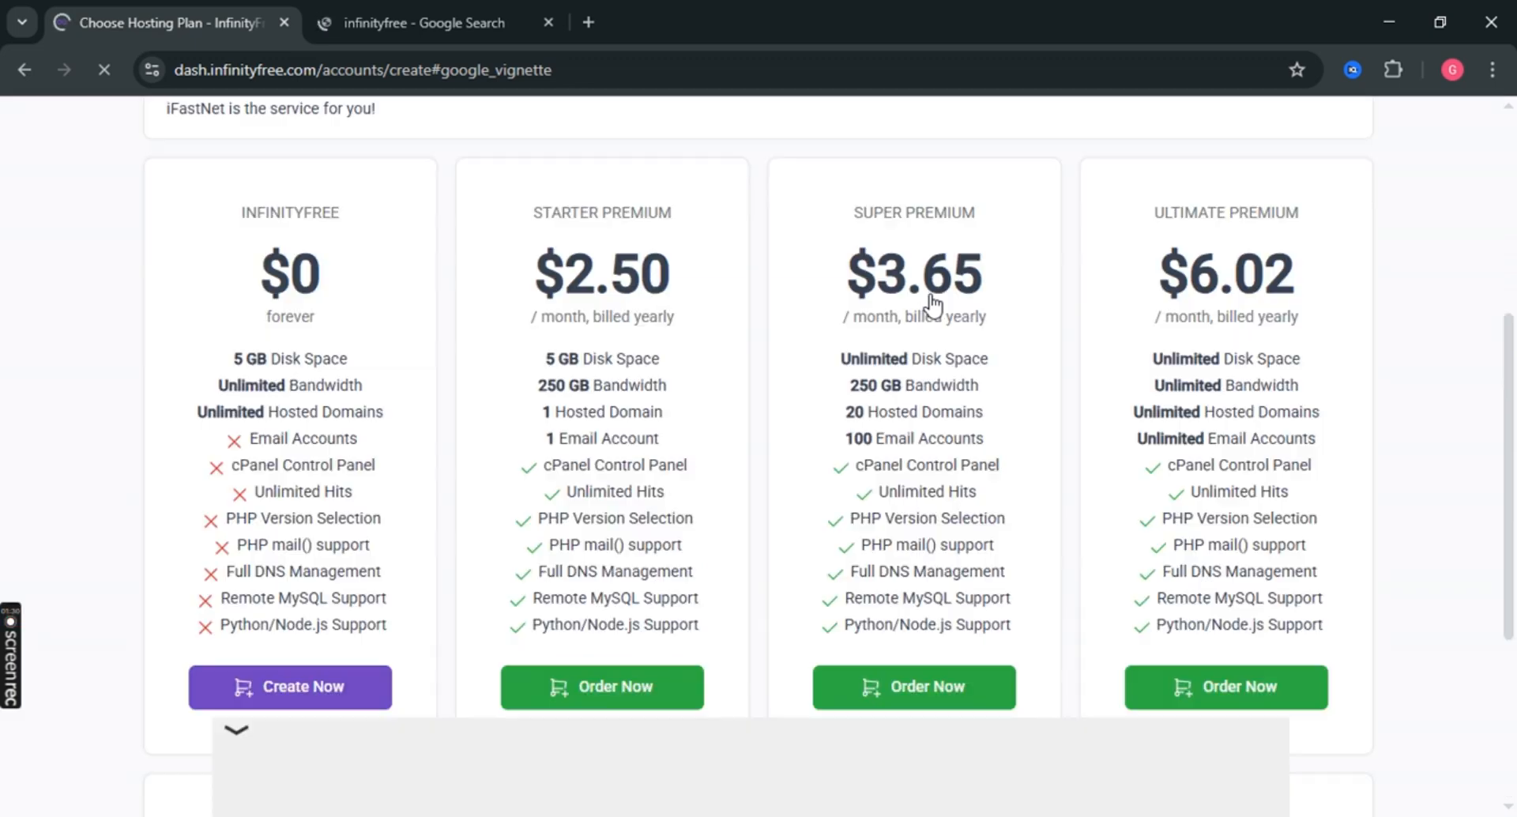
pyautogui.scroll(-2, 426, 371)
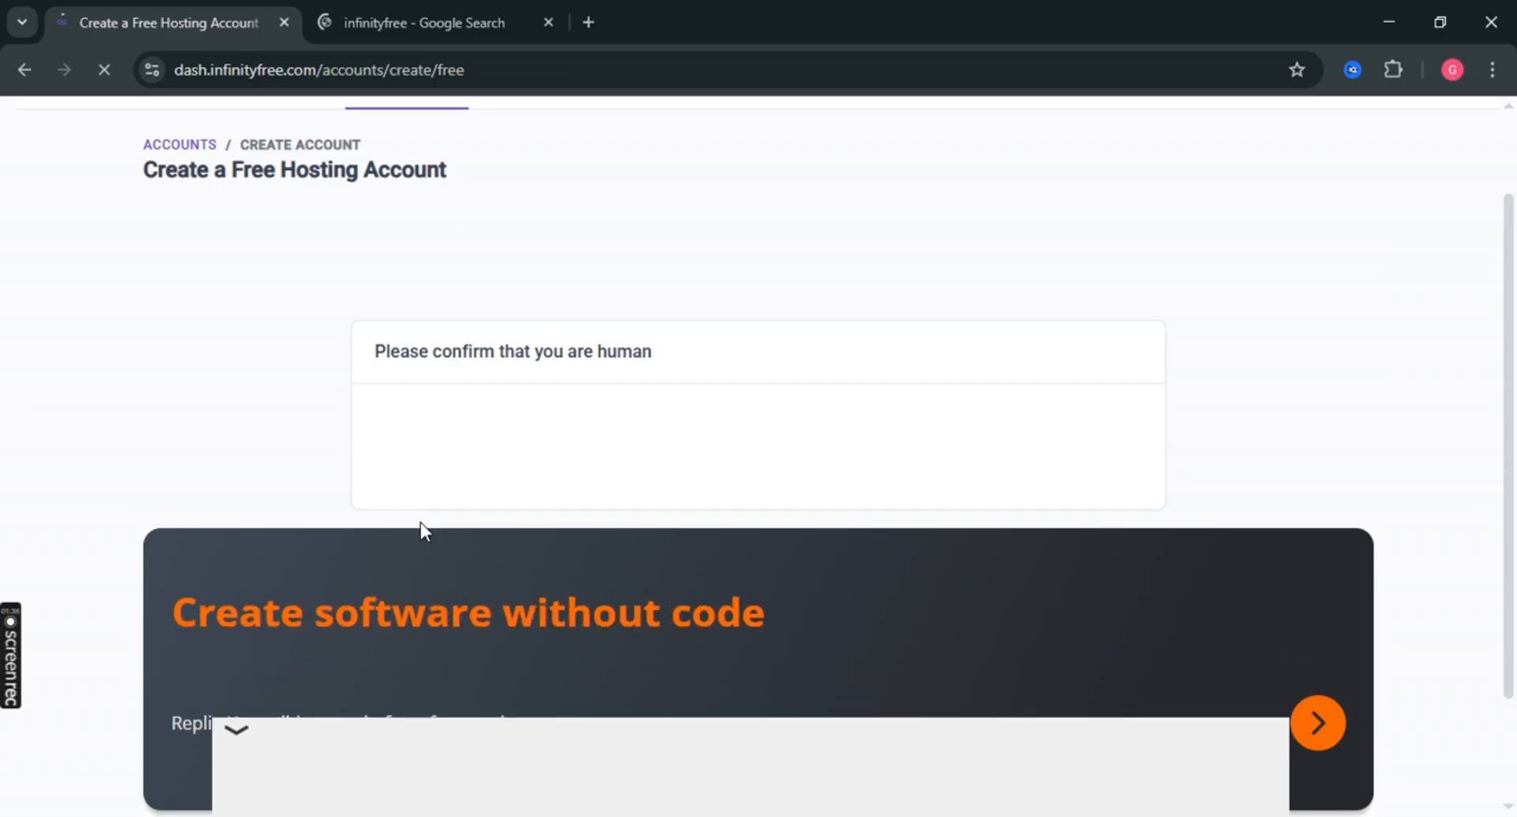
# Scroll the signup page while the human verification completes and Step 2 appears.
pyautogui.scroll(-2, 420, 523)
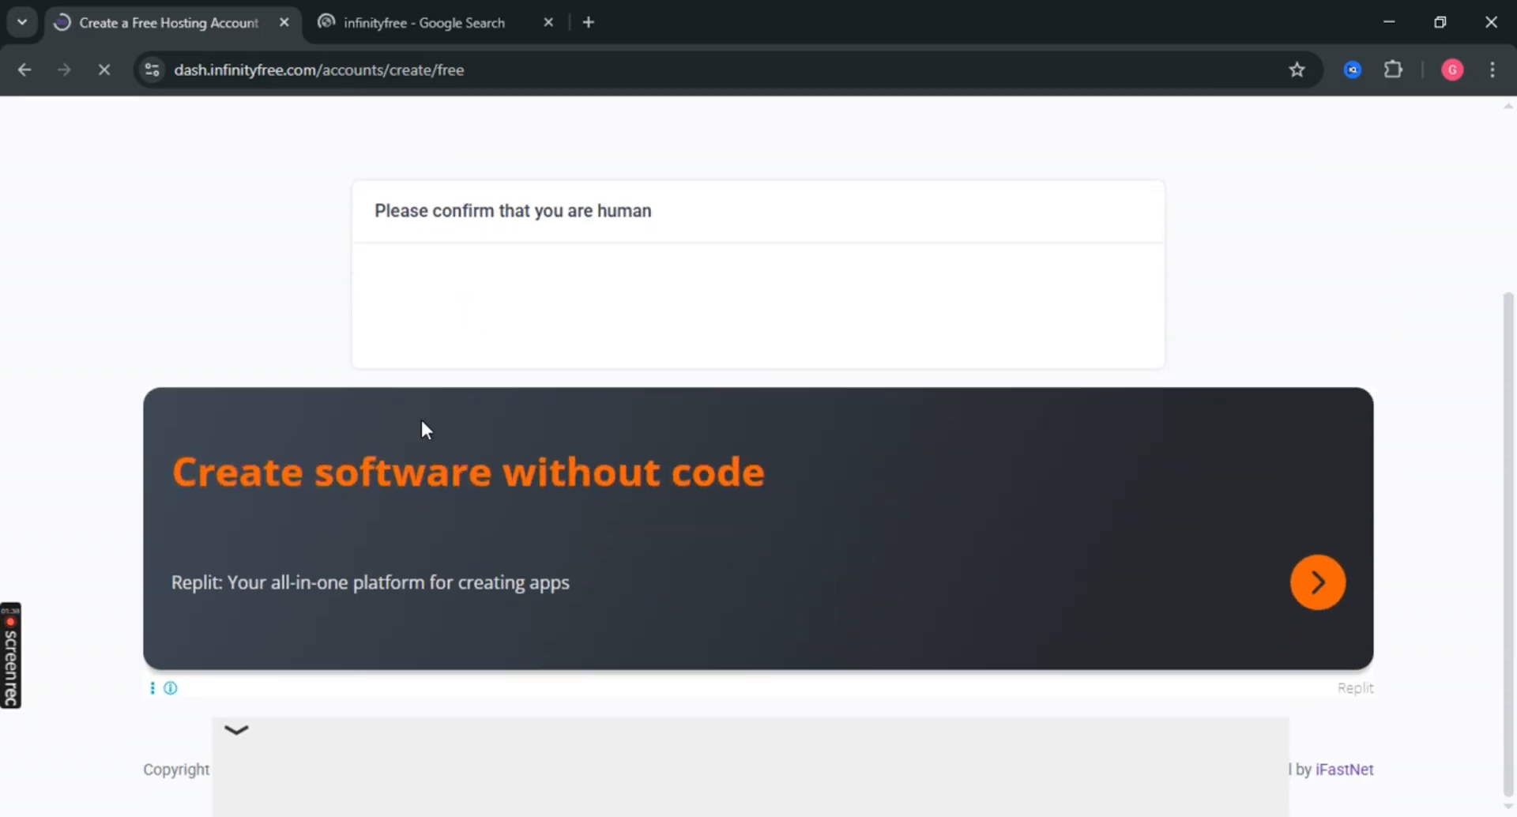
pyautogui.scroll(1, 421, 427)
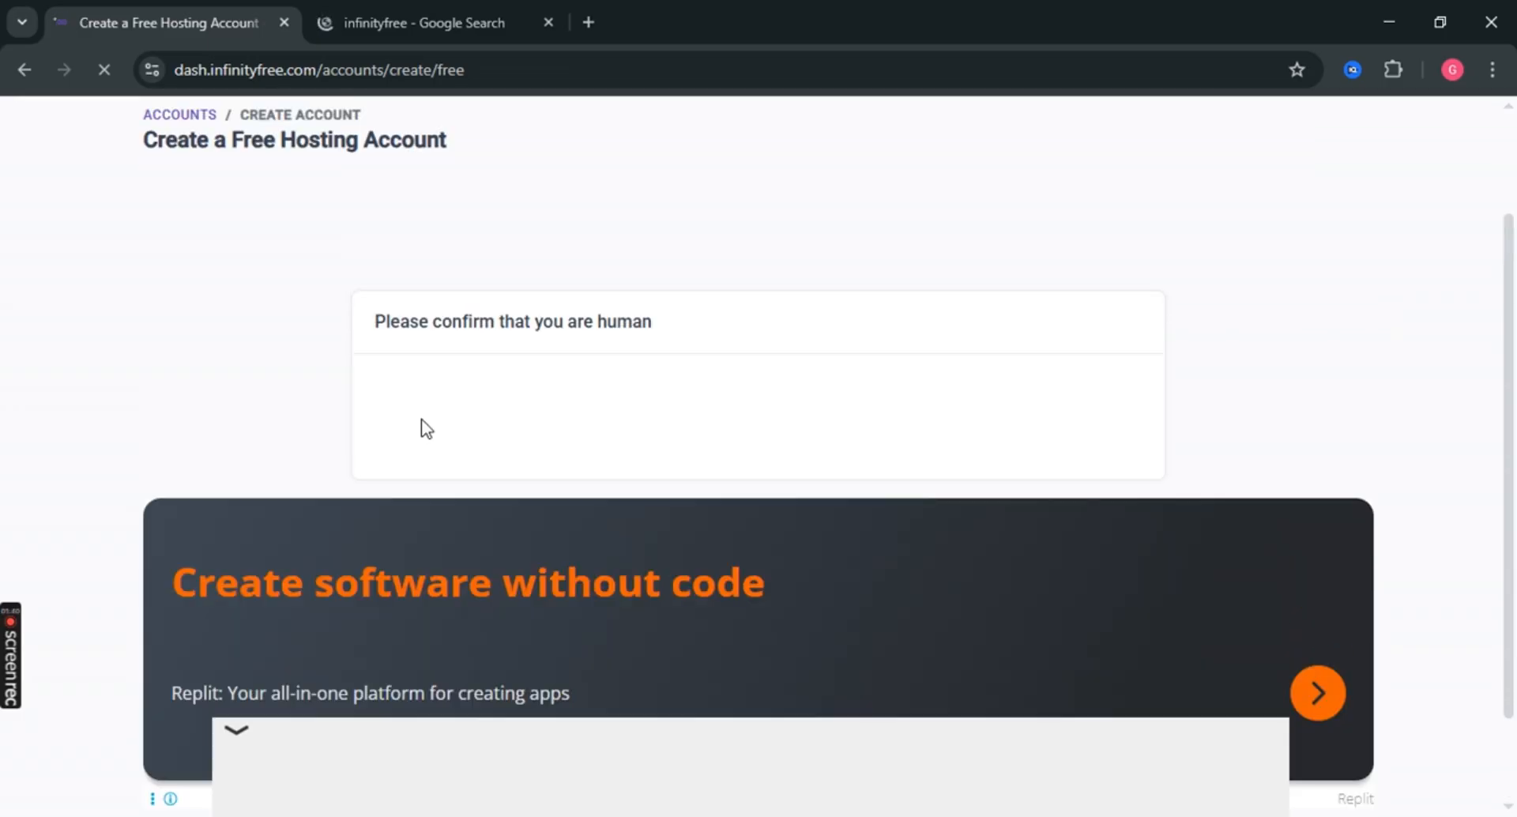
pyautogui.scroll(1, 421, 427)
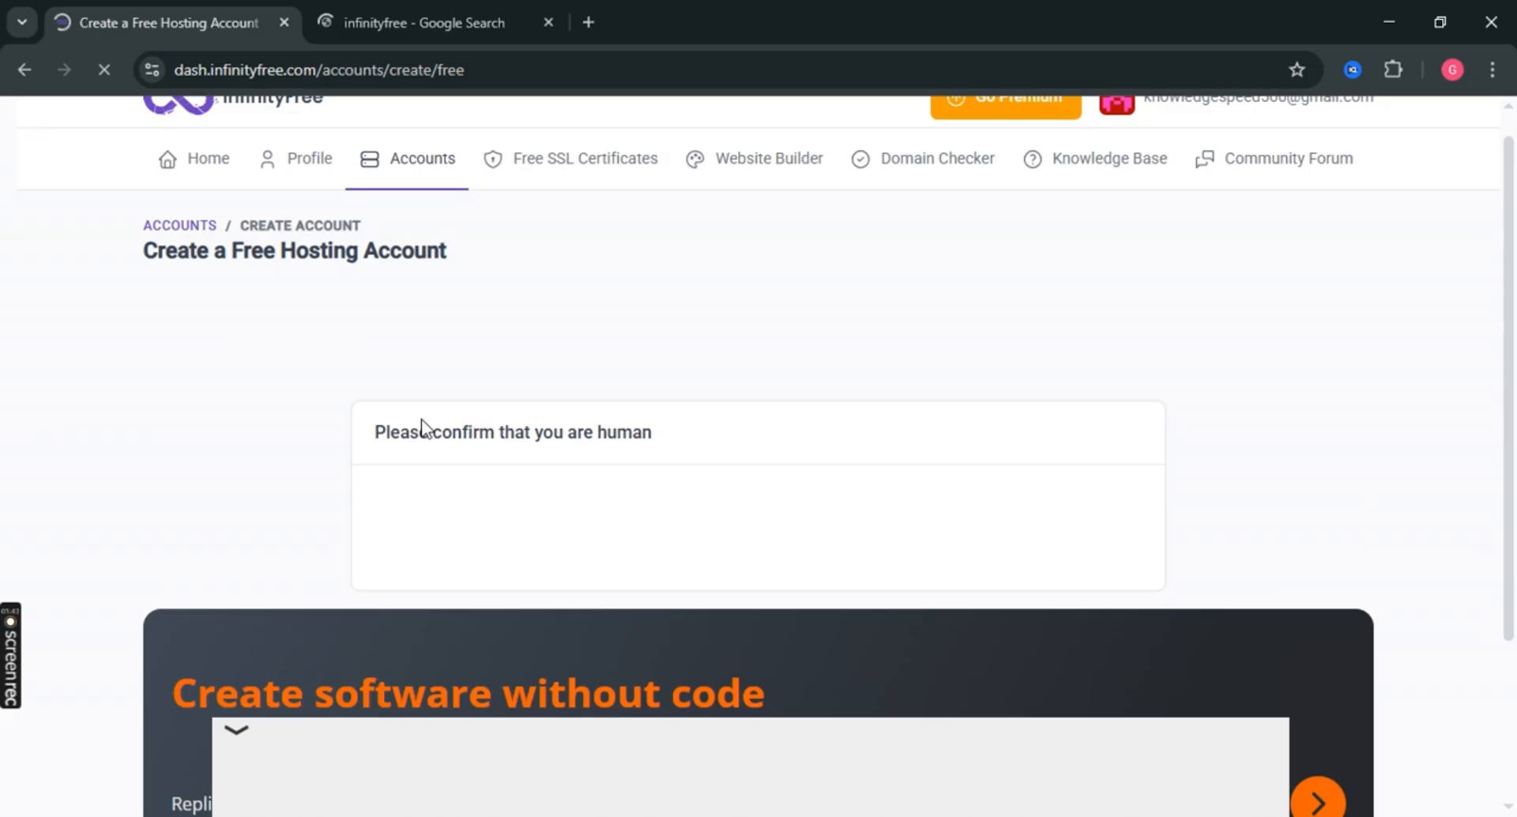
pyautogui.scroll(-2, 421, 421)
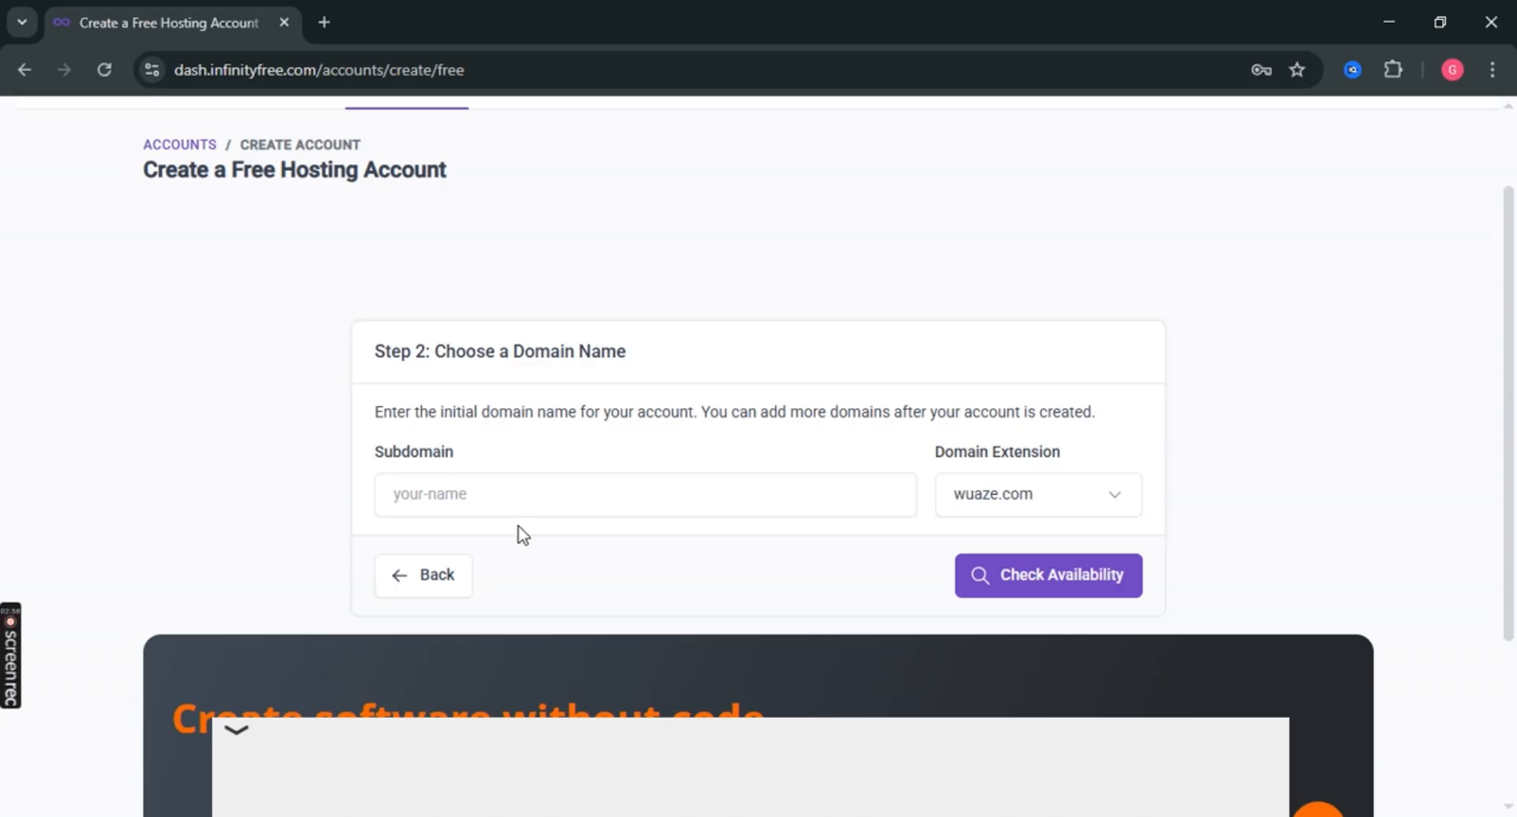
# Enter Marktingsteho as the subdomain.
pyautogui.scroll(-3, 484, 338)
pyautogui.scroll(2, 482, 330)
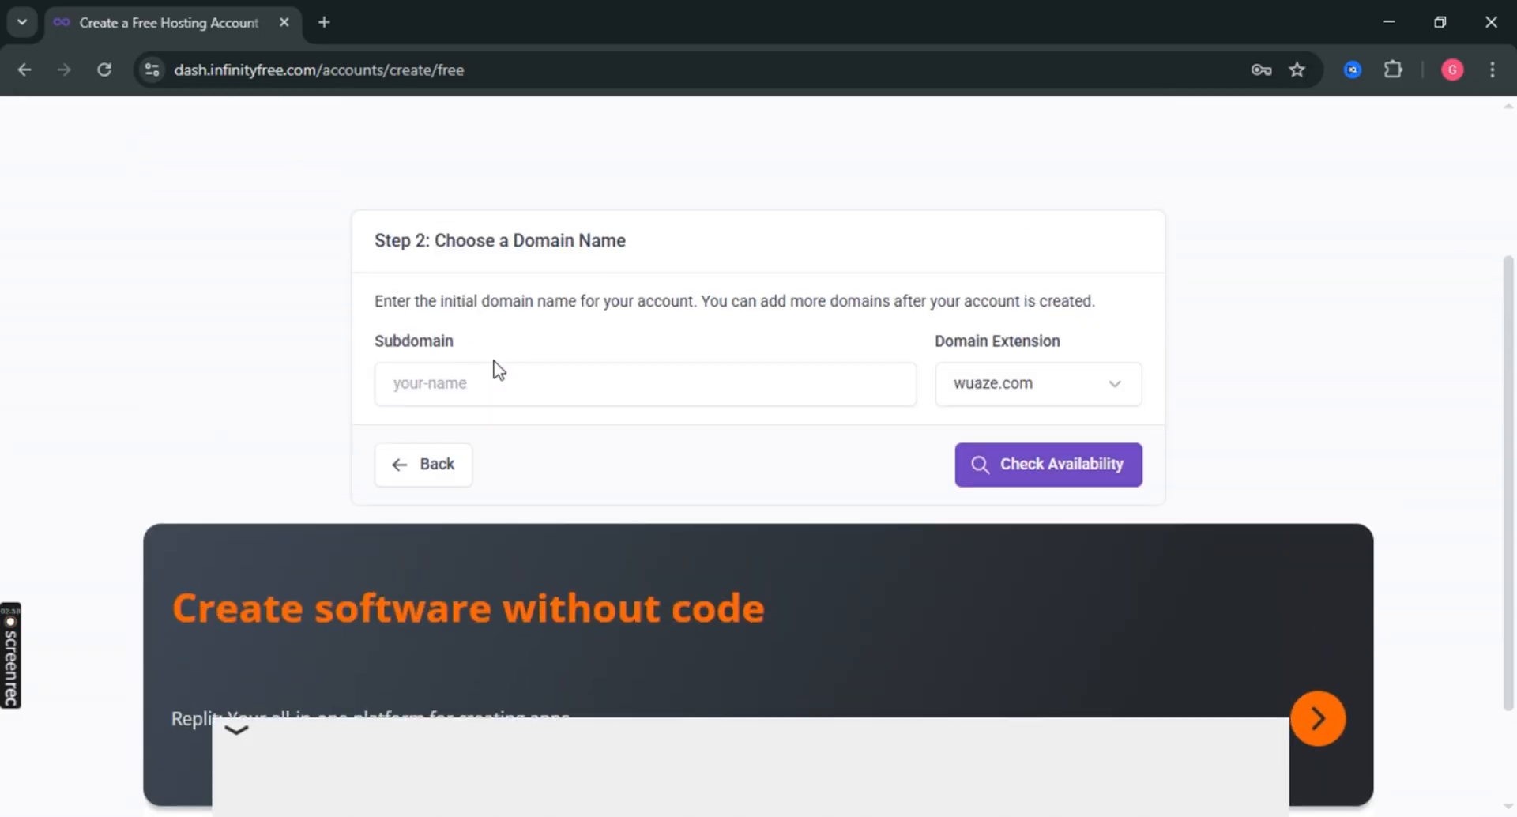
pyautogui.click(506, 371)
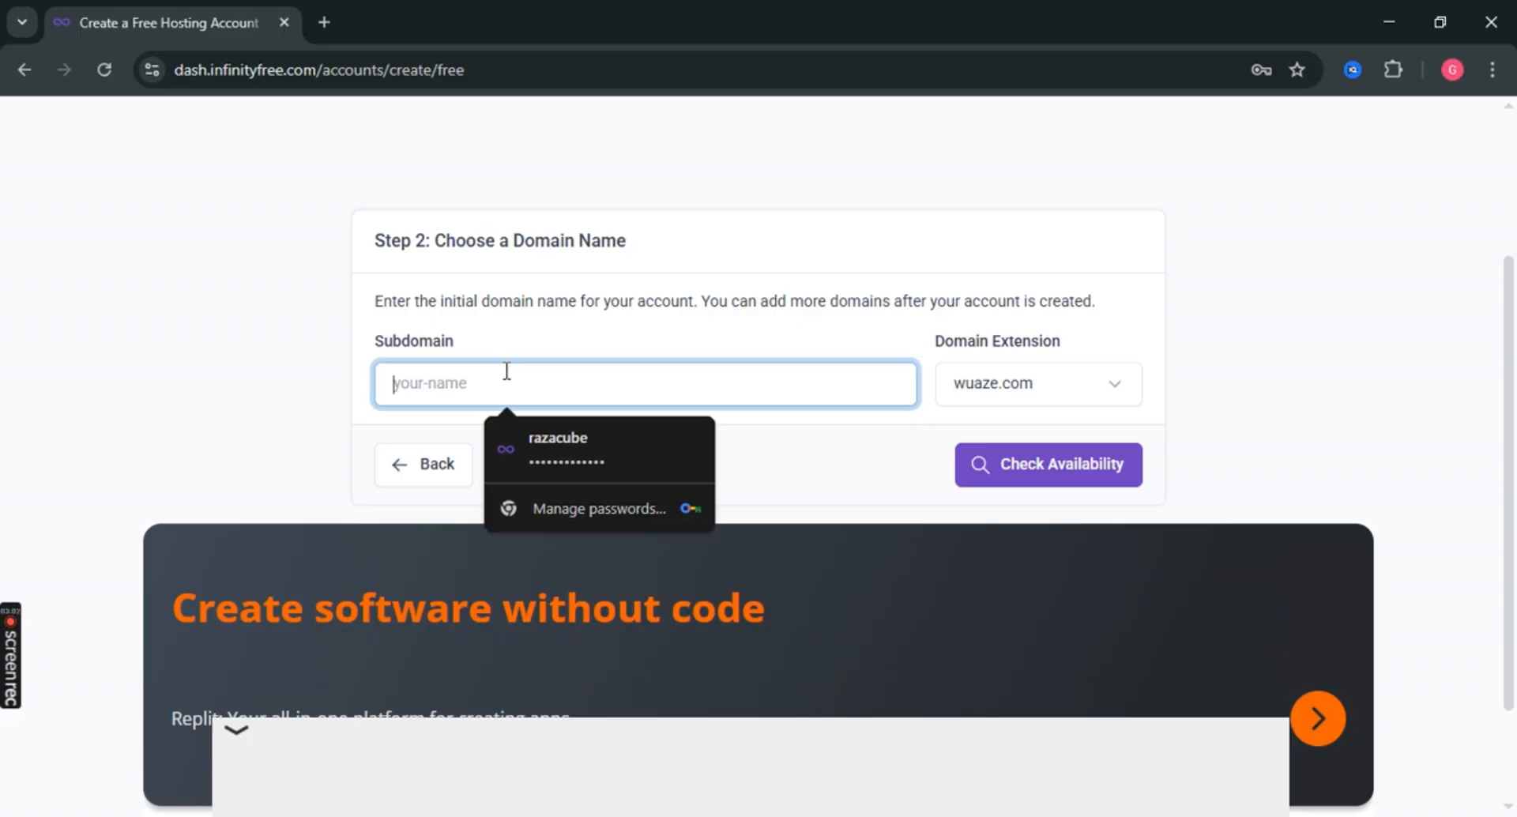
pyautogui.write('Markting')
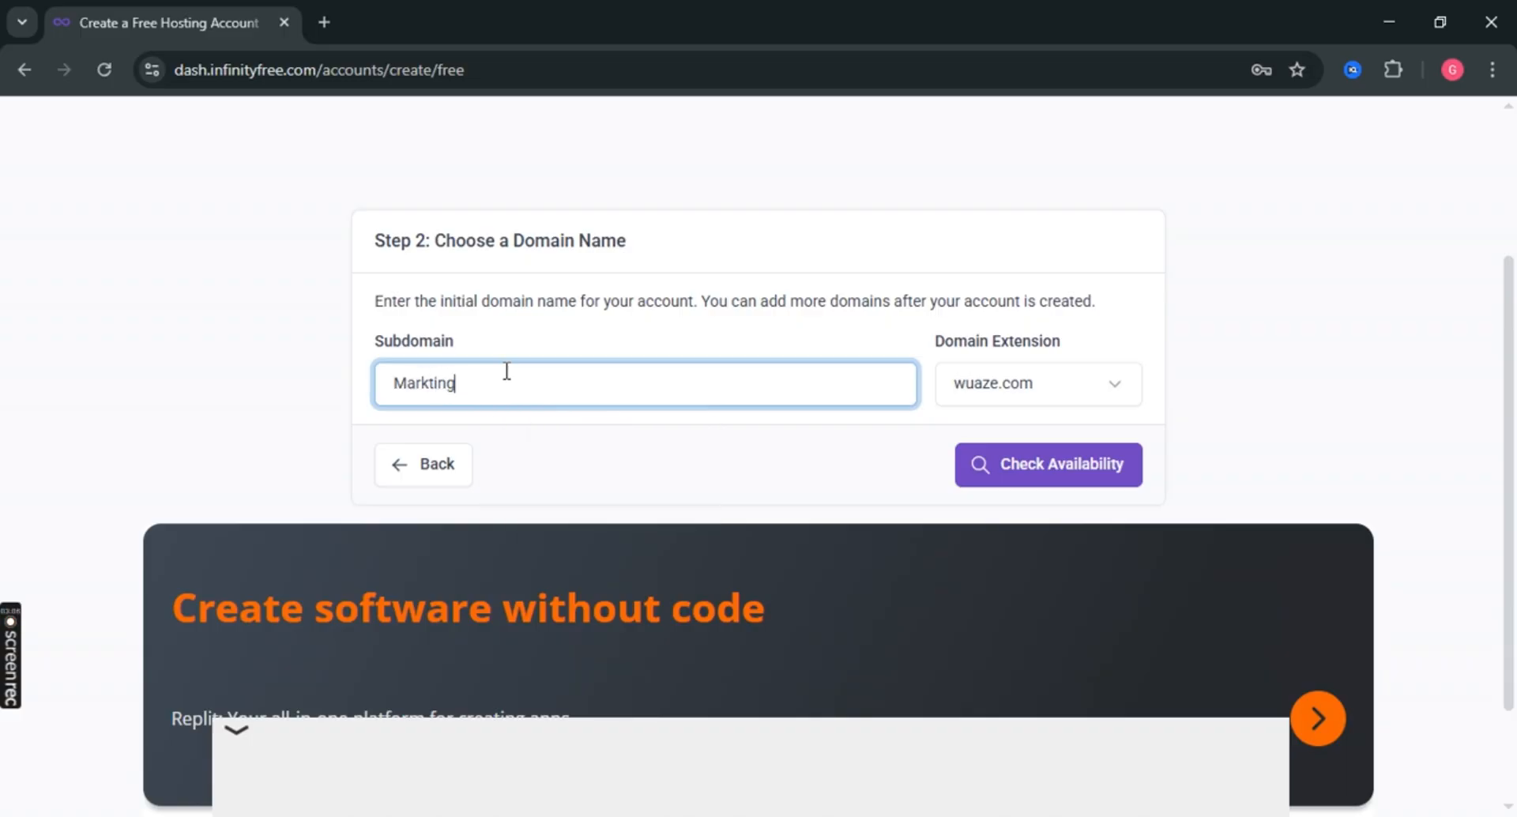
pyautogui.write('steho')
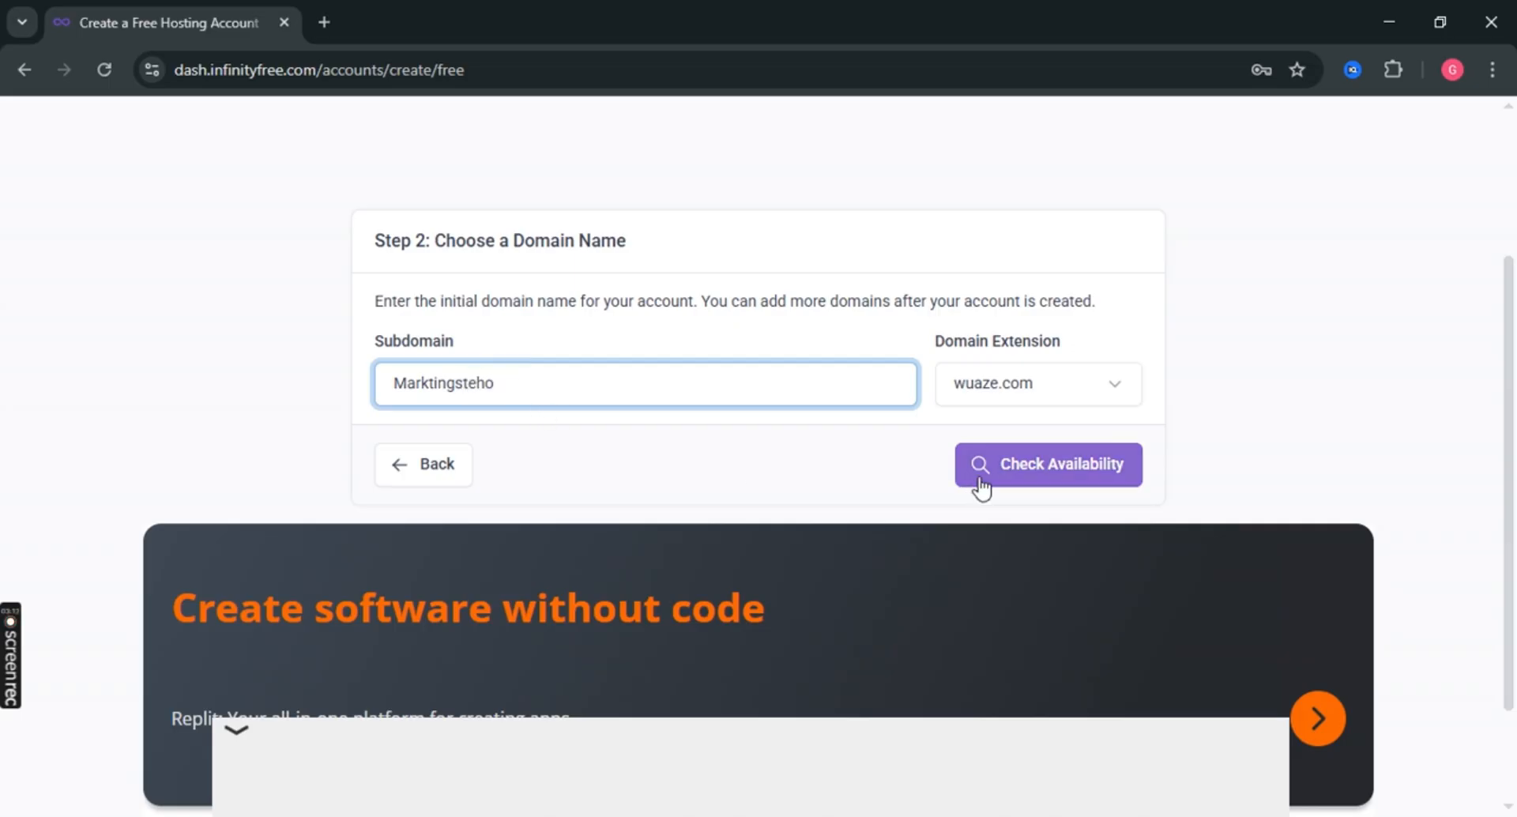
# Choose the kesug.com extension and check that Marktingsteho.kesug.com is available.
pyautogui.click(1036, 393)
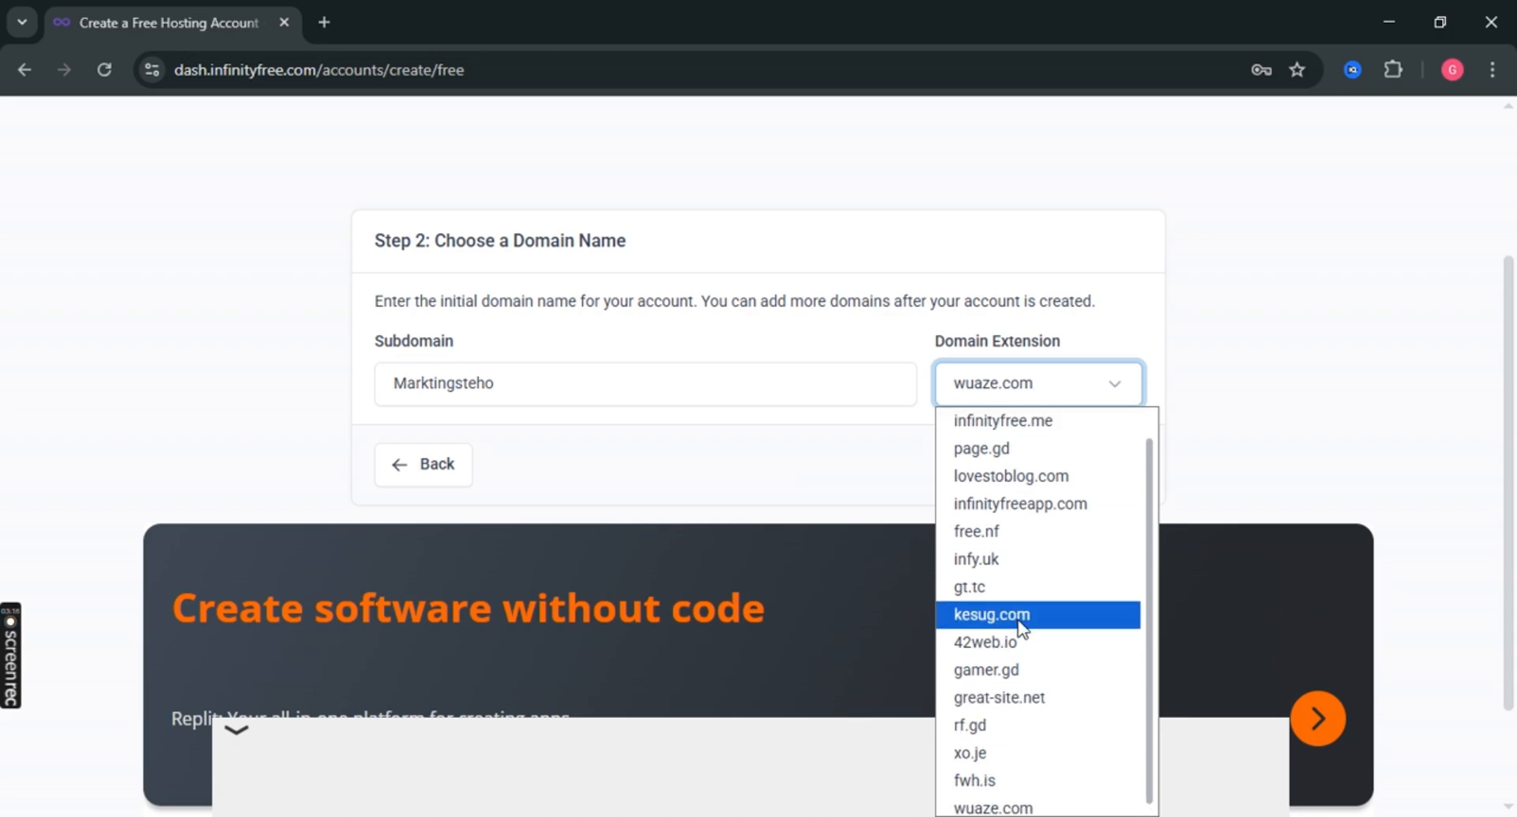
pyautogui.scroll(1, 1025, 514)
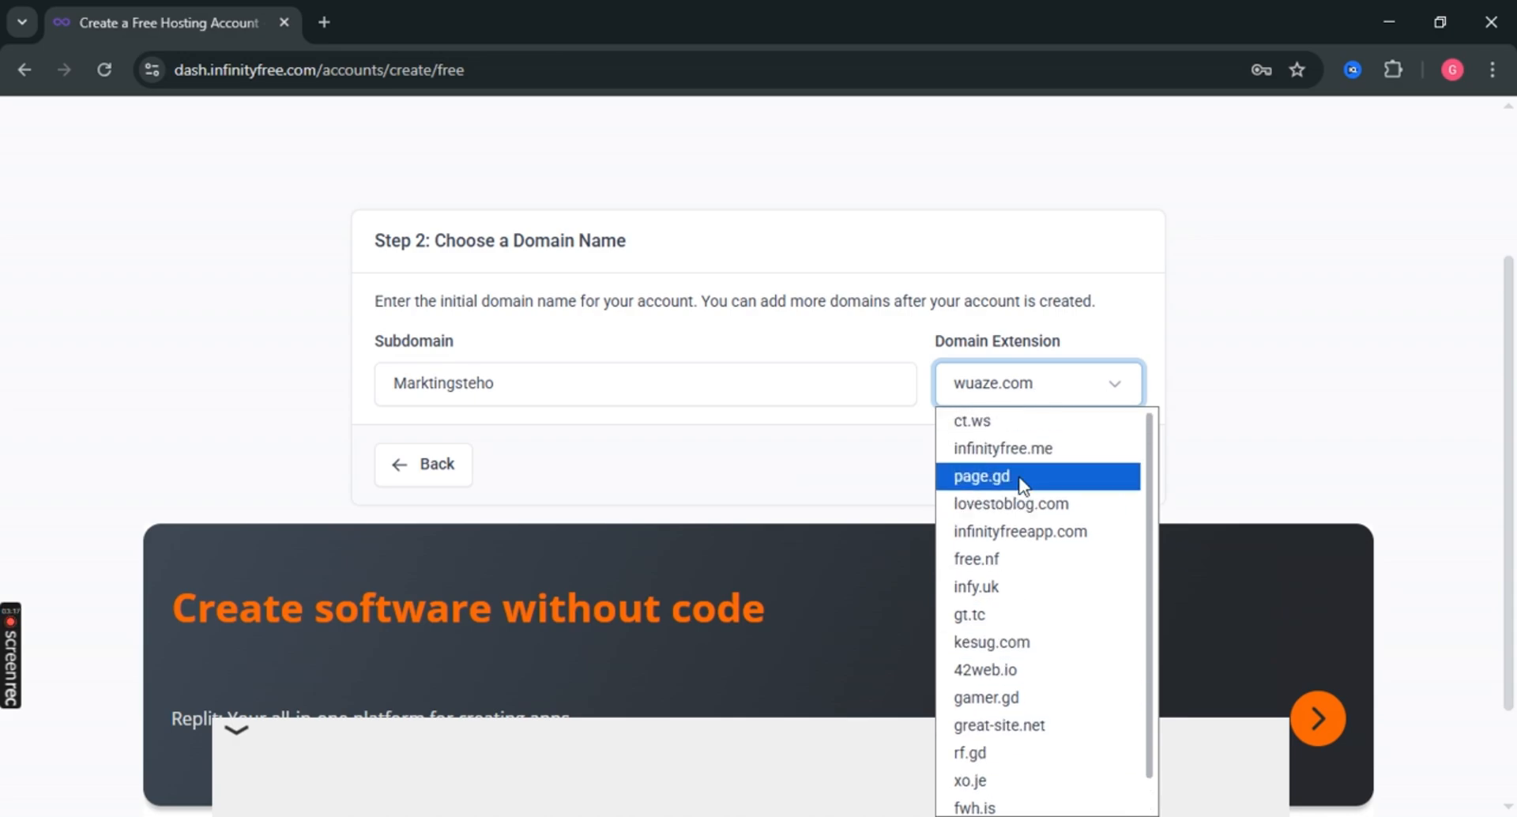
pyautogui.scroll(-1, 1021, 606)
pyautogui.click(1021, 612)
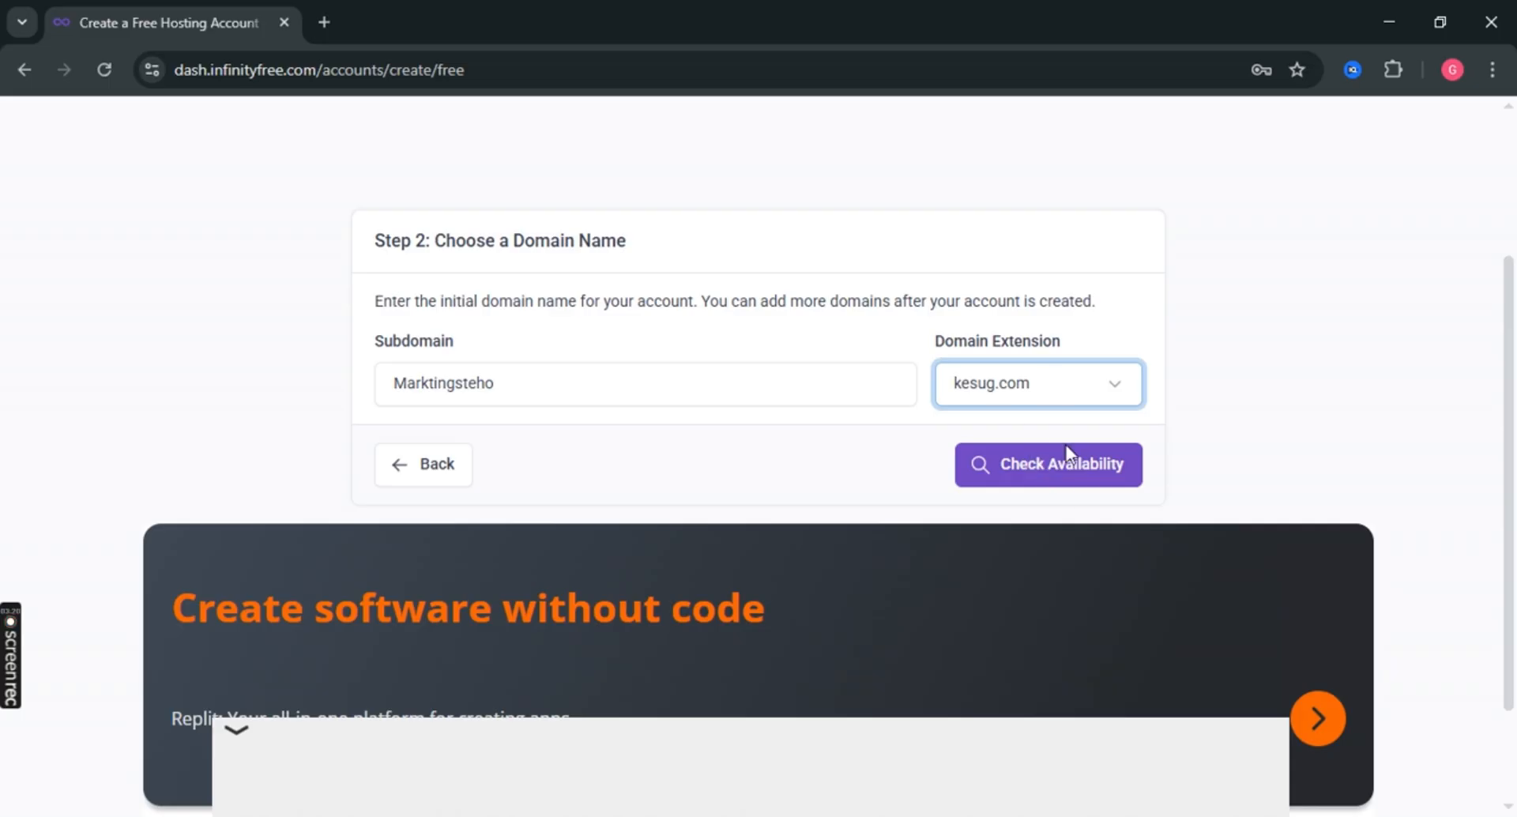
pyautogui.click(1035, 464)
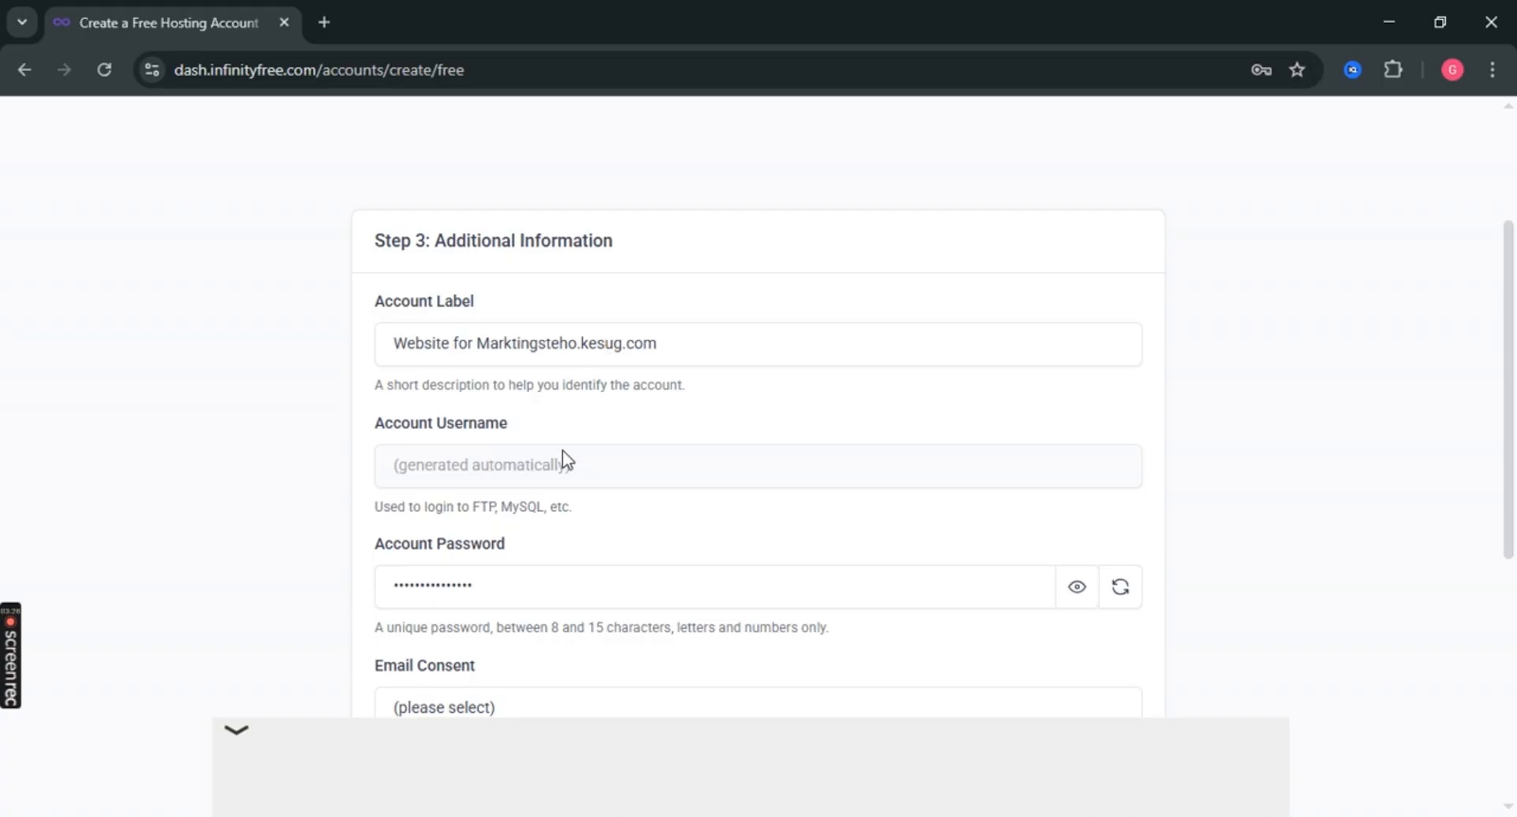
# Reveal the generated account password.
pyautogui.scroll(-1, 566, 459)
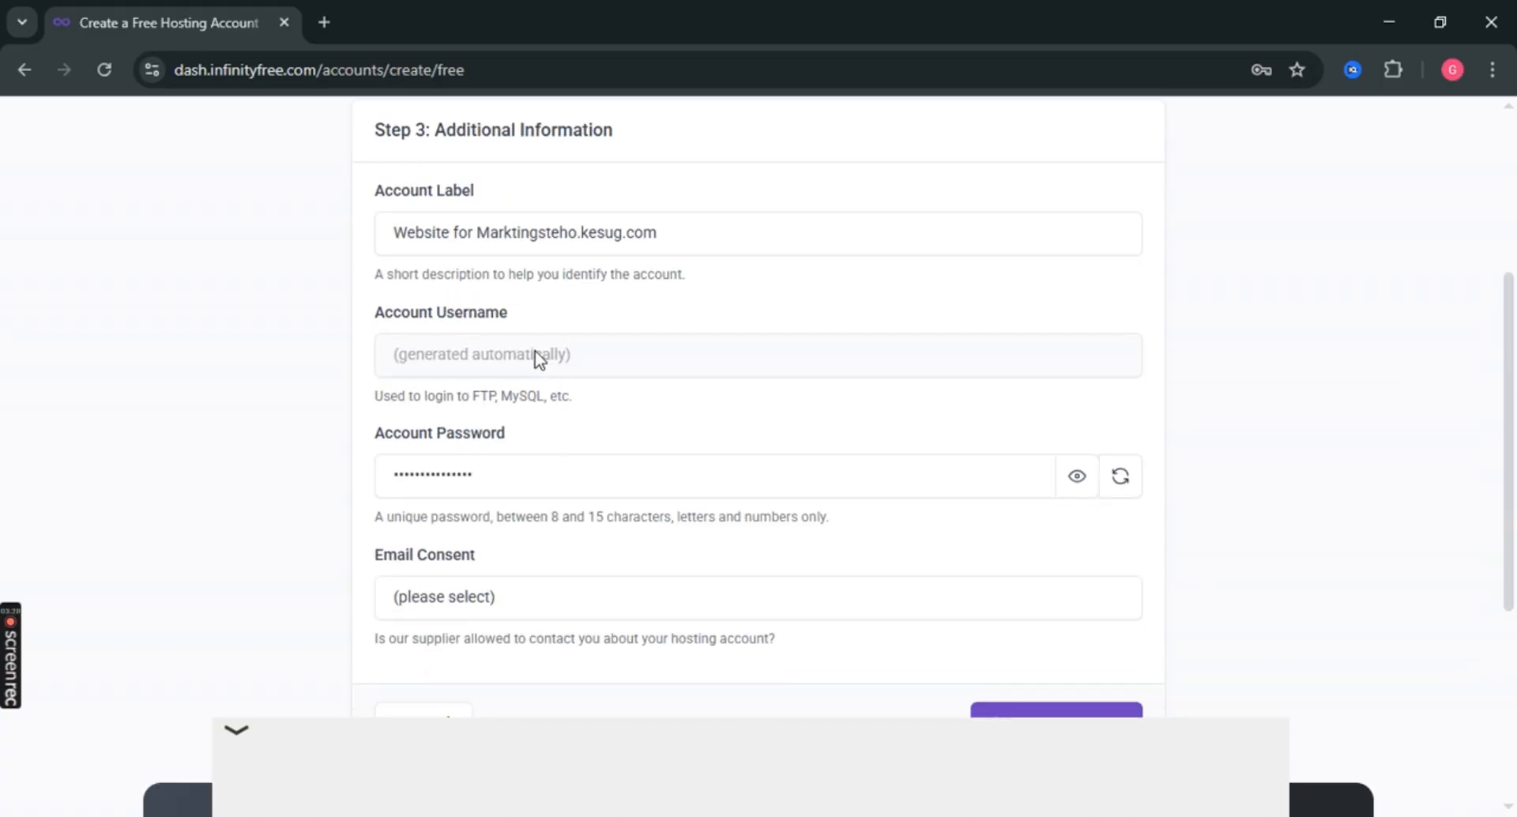
pyautogui.click(1077, 477)
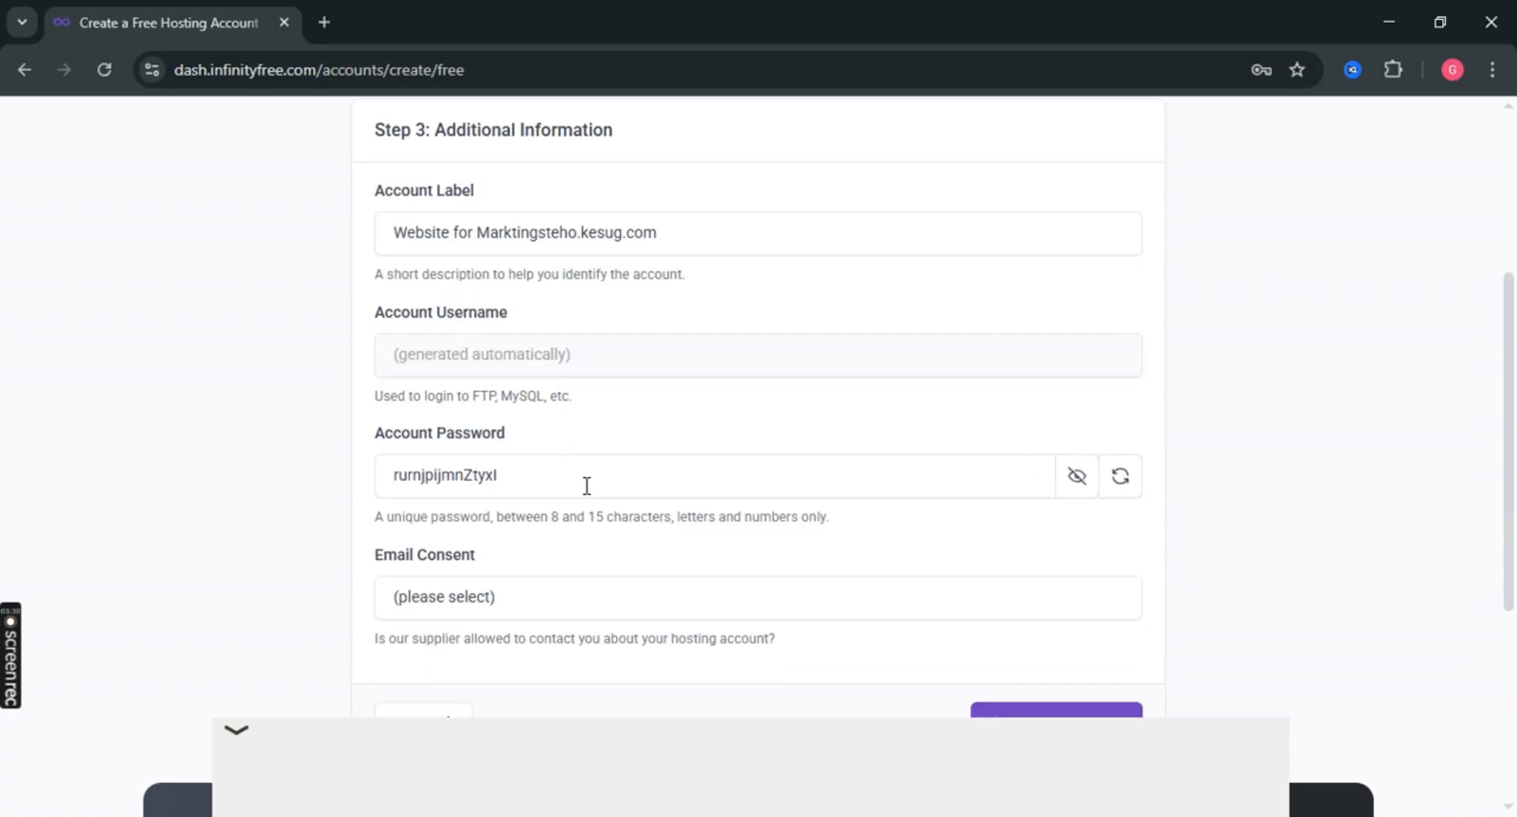
pyautogui.click(587, 485)
# Set Email Consent to I Approve and submit the form to create the account.
pyautogui.scroll(-3, 588, 485)
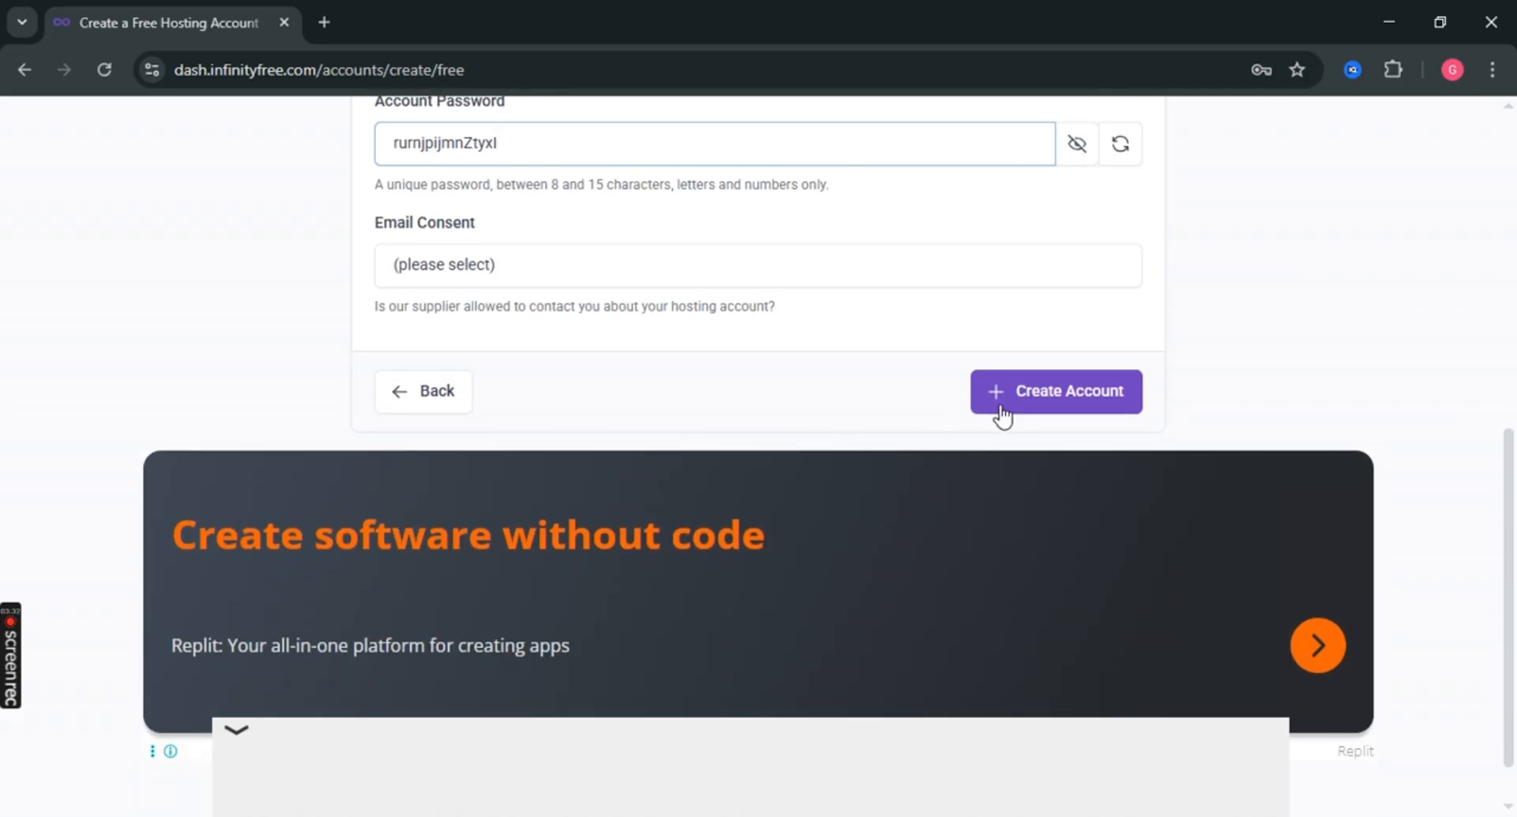
pyautogui.scroll(1, 1052, 427)
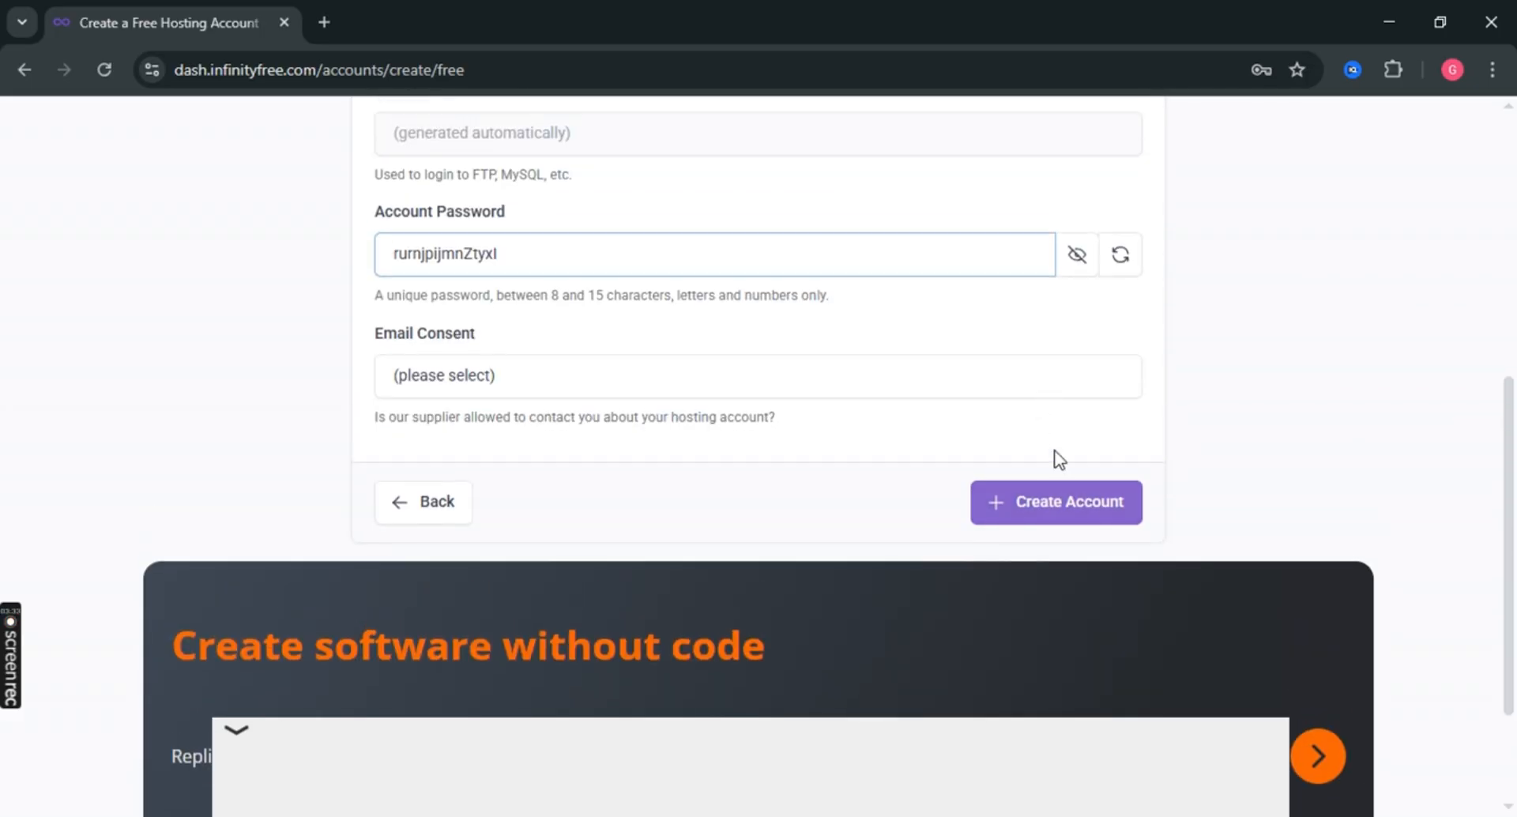
pyautogui.click(599, 373)
pyautogui.click(434, 437)
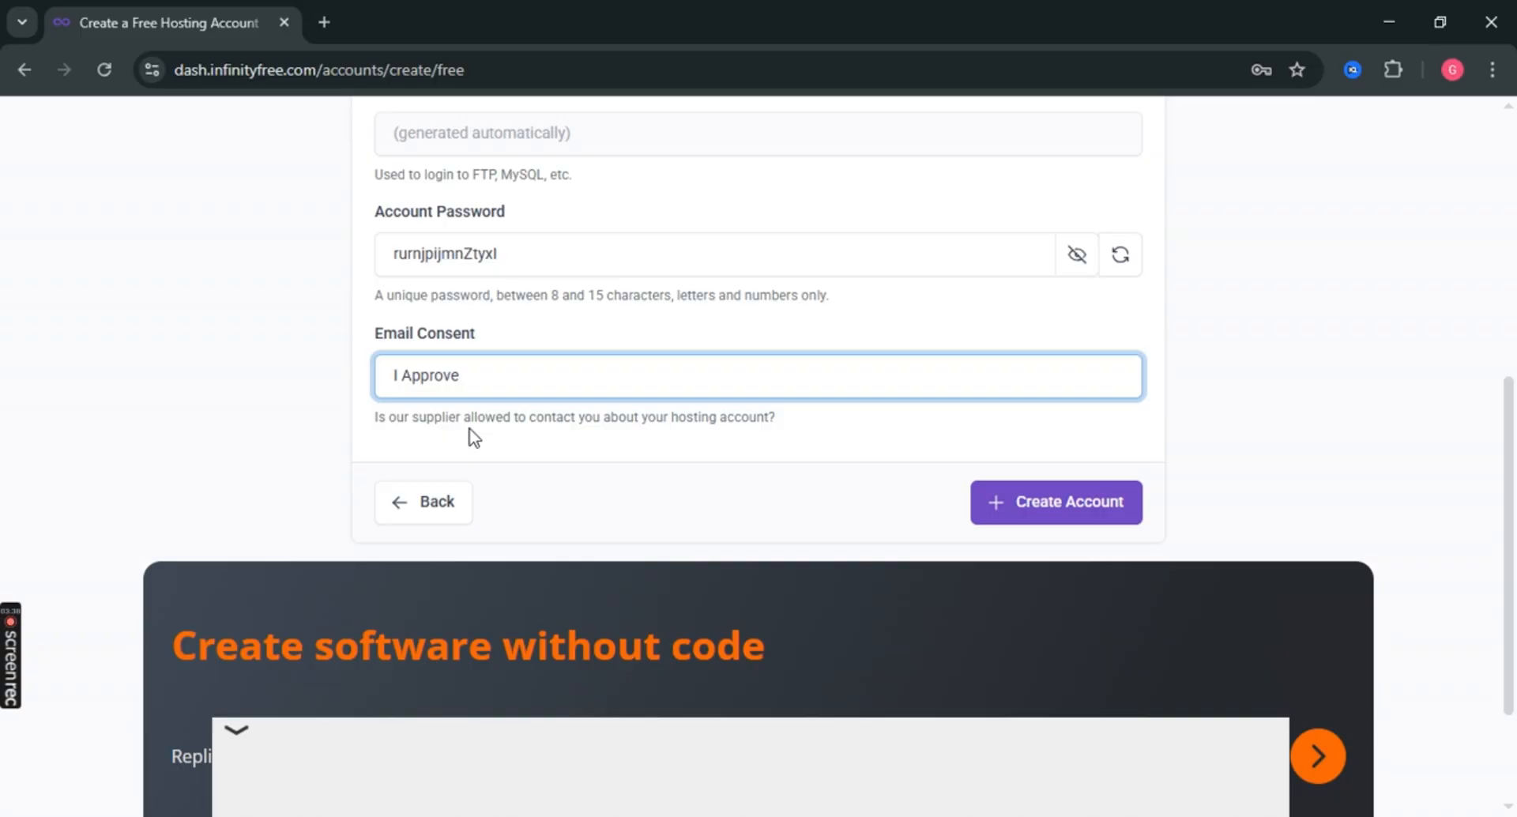
pyautogui.click(448, 377)
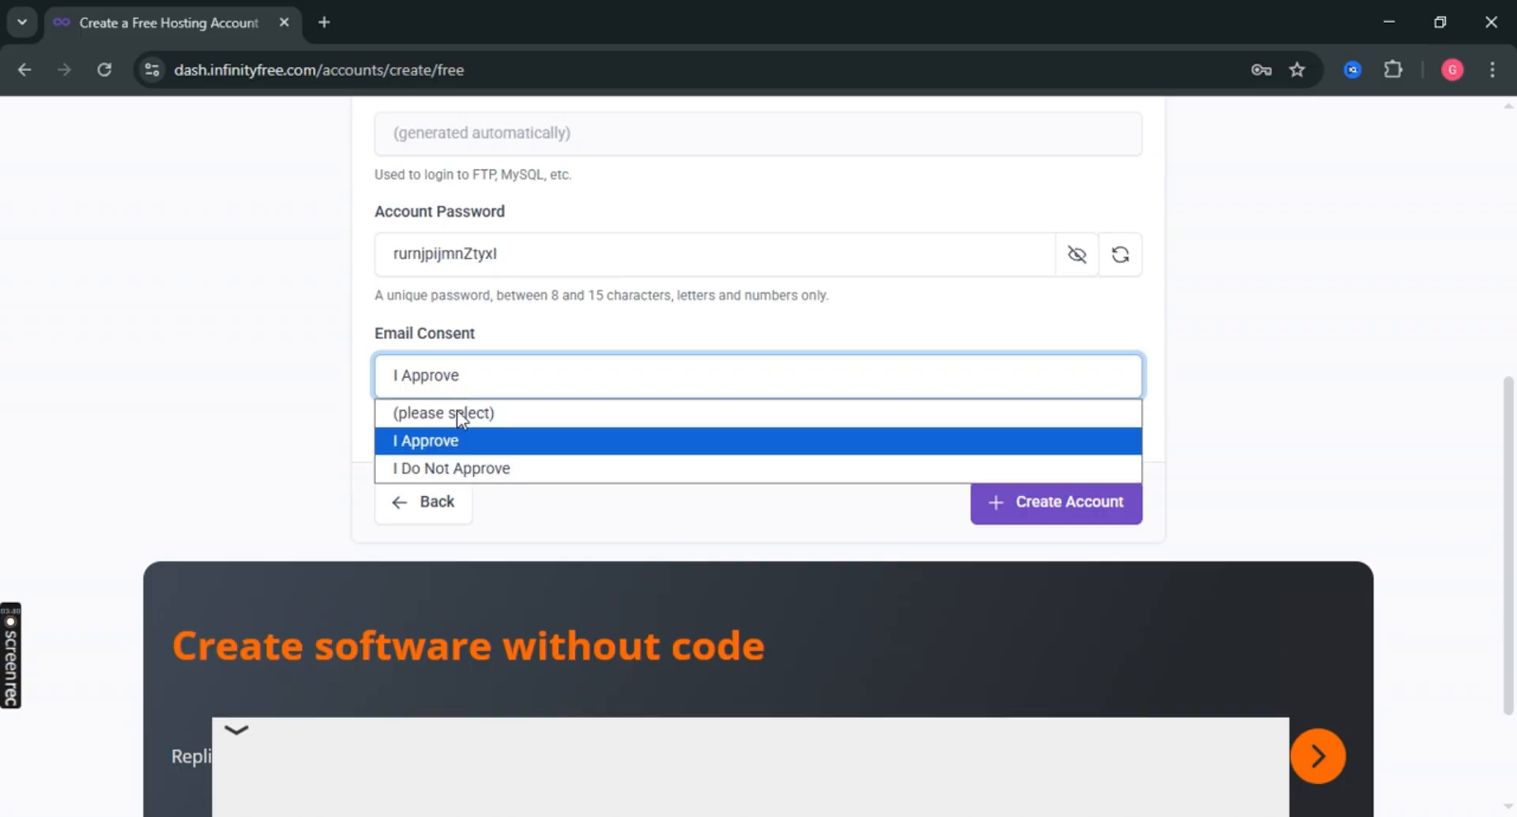
pyautogui.click(419, 447)
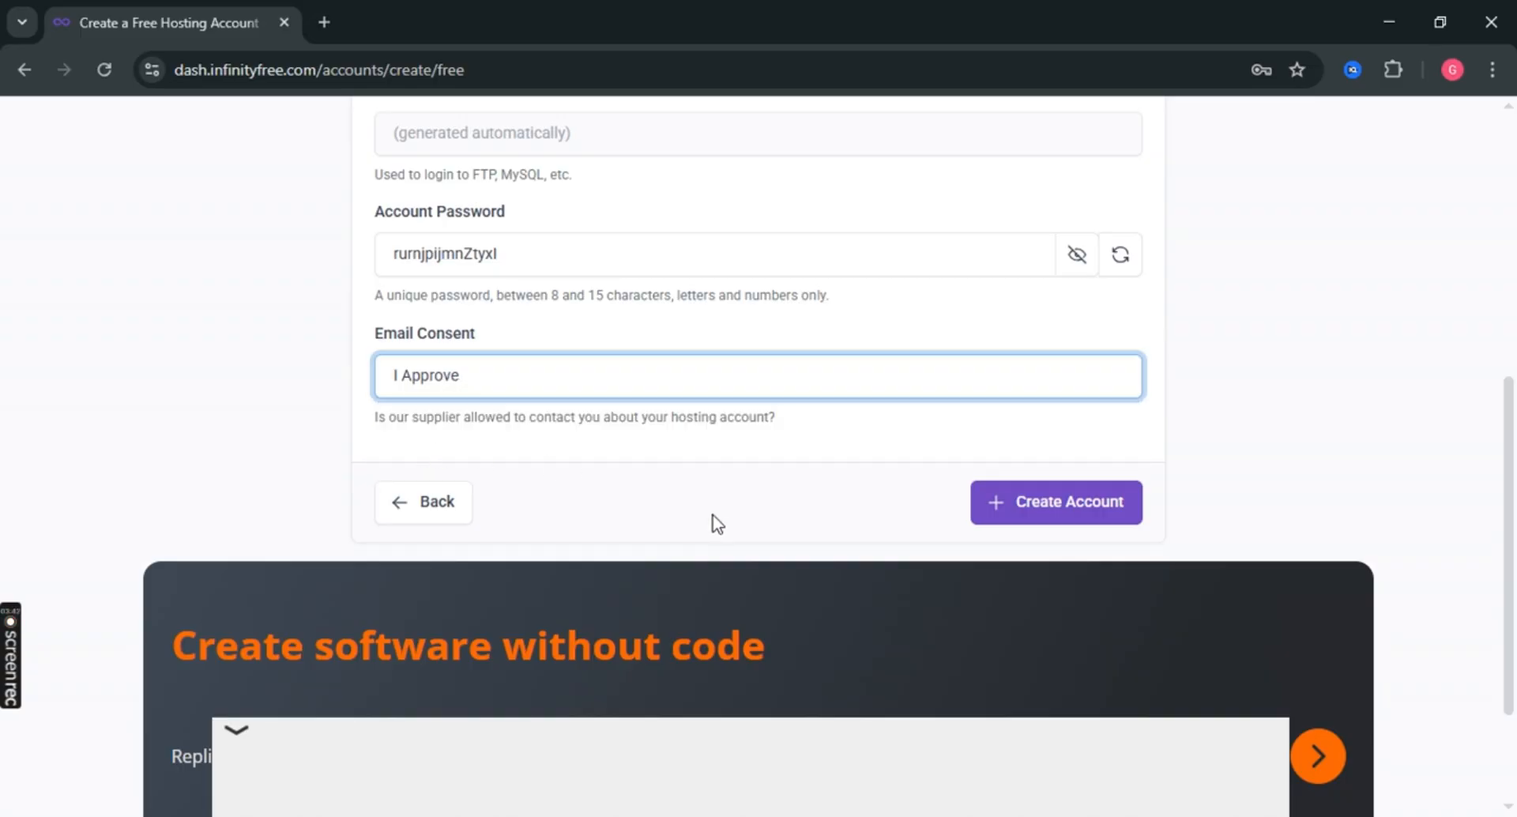
pyautogui.click(1086, 515)
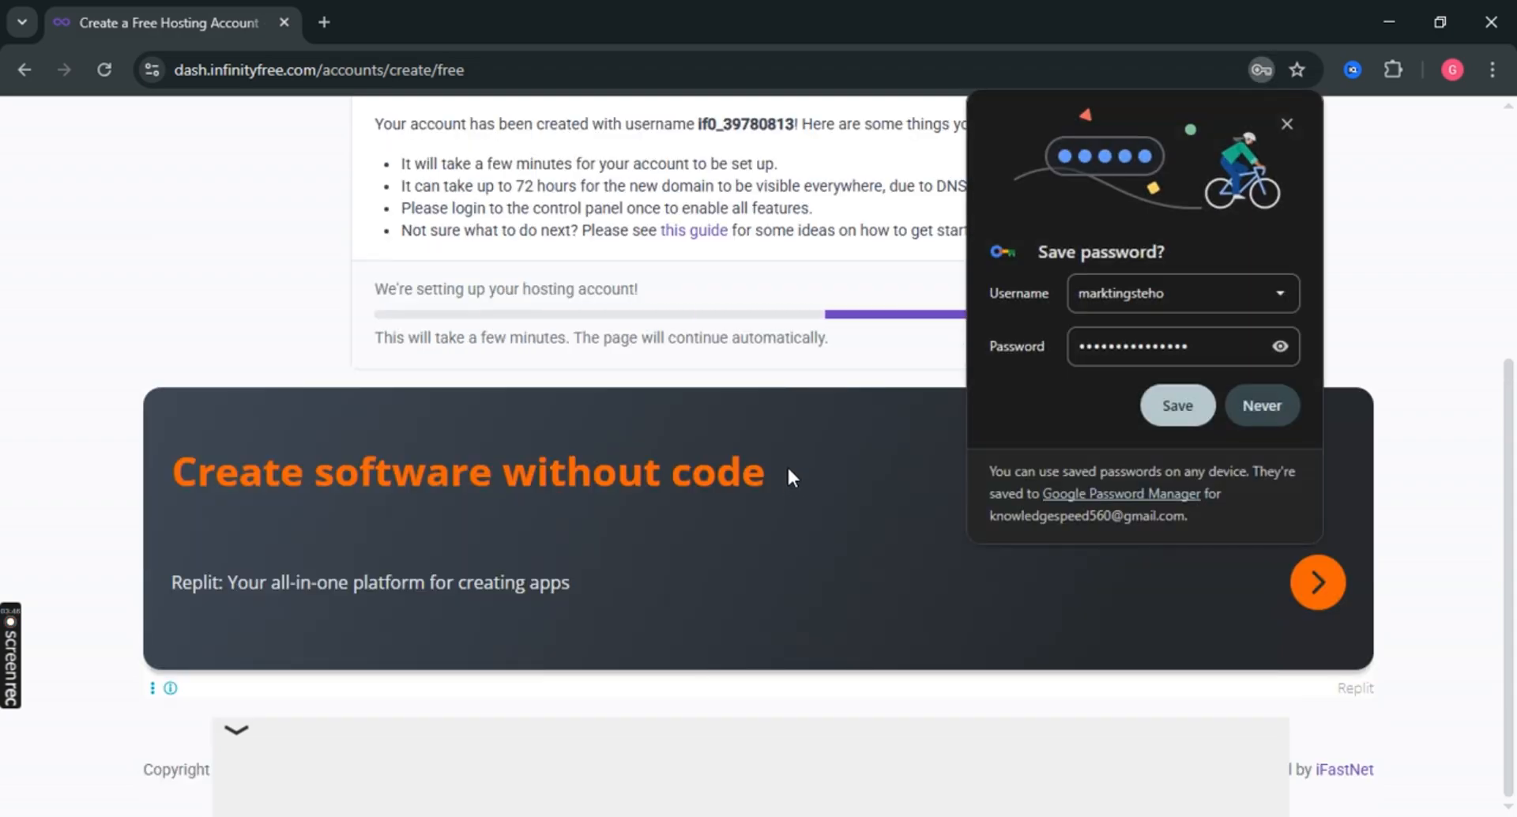
# Save the account password in the browser and review the Active marktingsteho.kesug.com dashboard.
pyautogui.click(1165, 404)
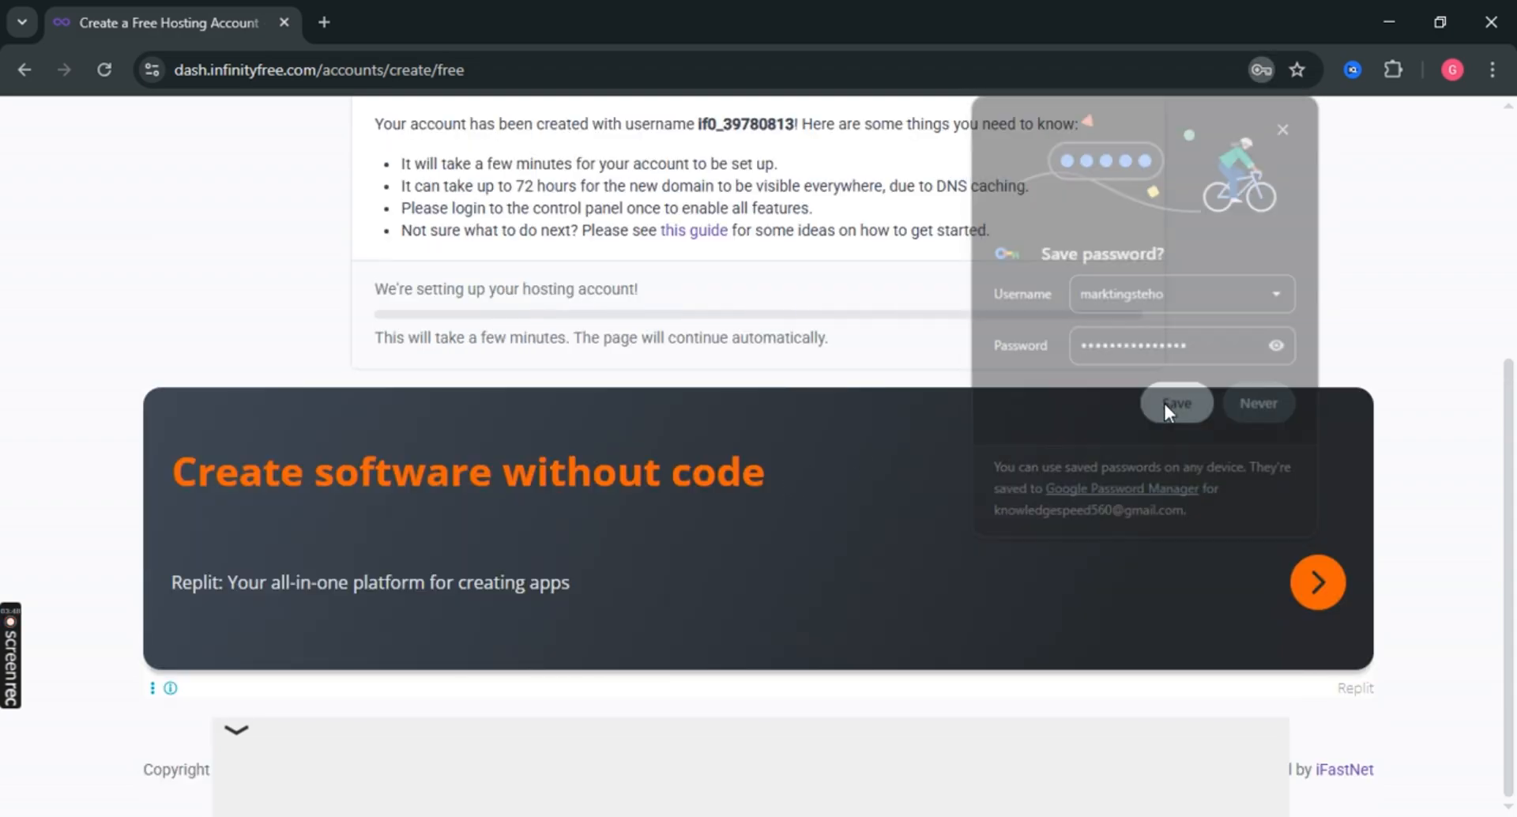
pyautogui.scroll(1, 500, 379)
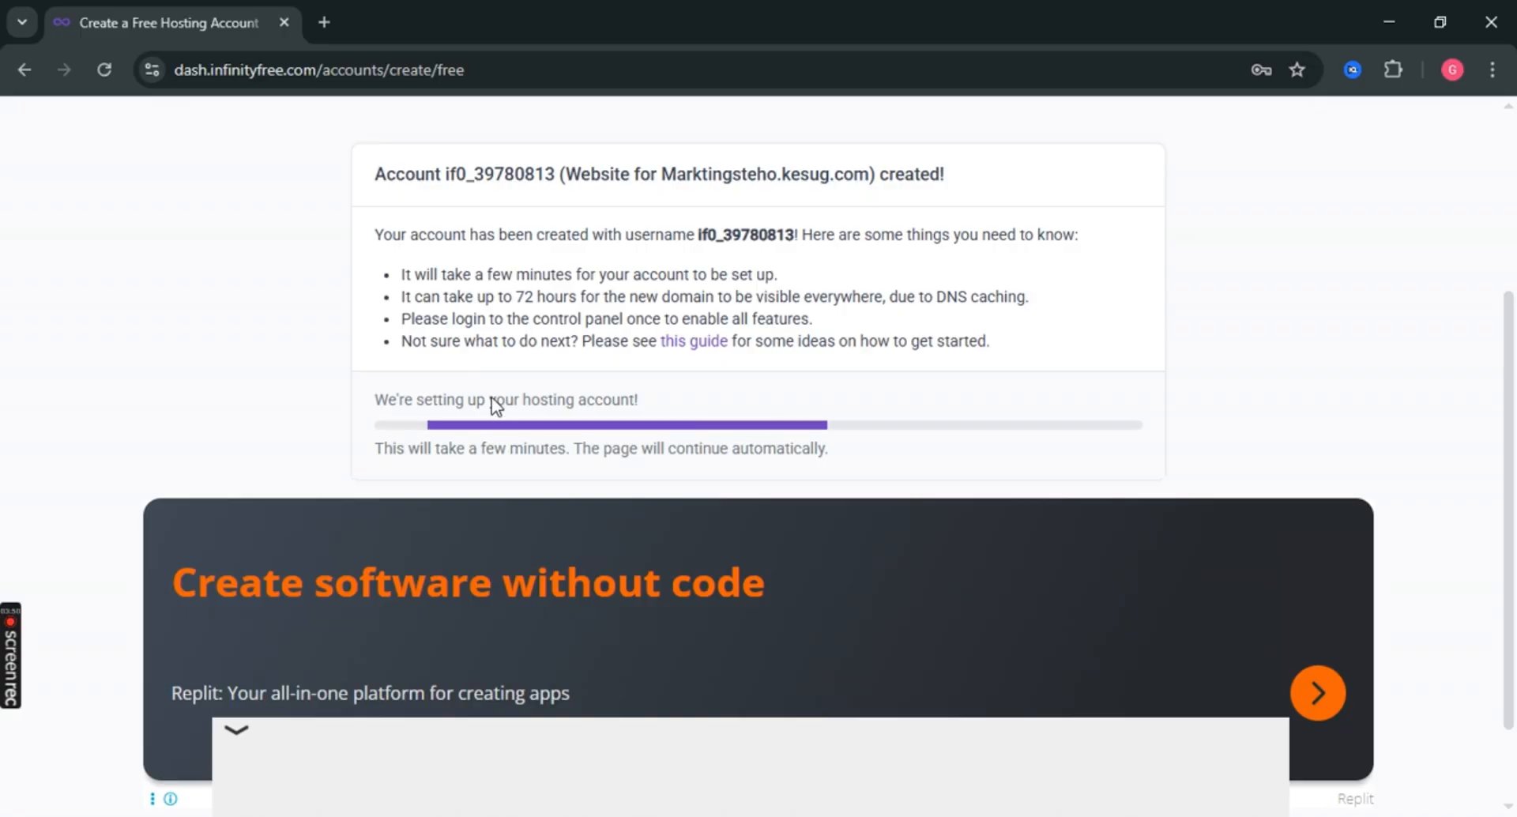
pyautogui.doubleClick(527, 298)
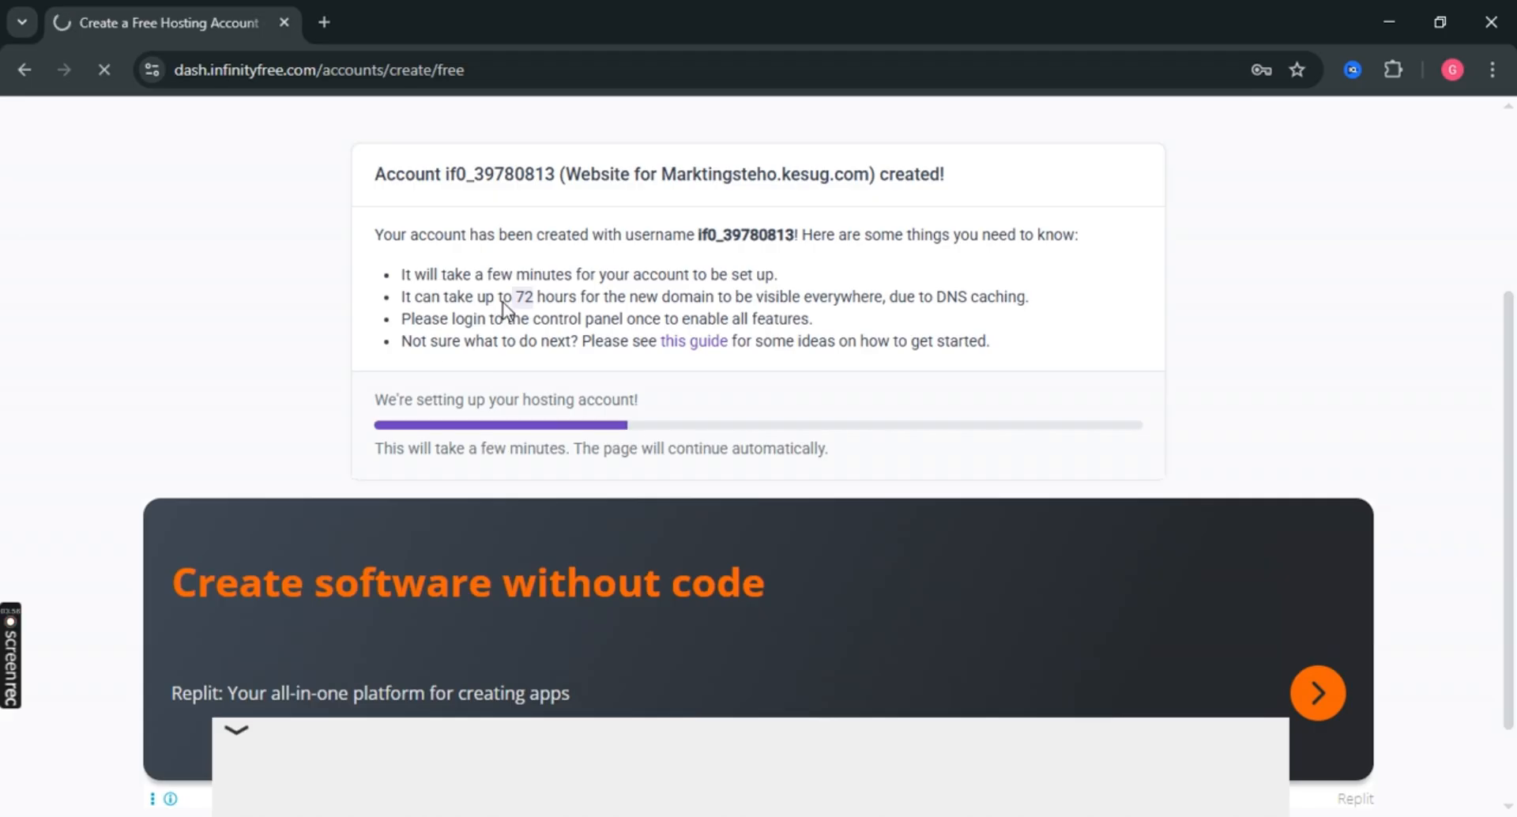
pyautogui.scroll(-1, 585, 464)
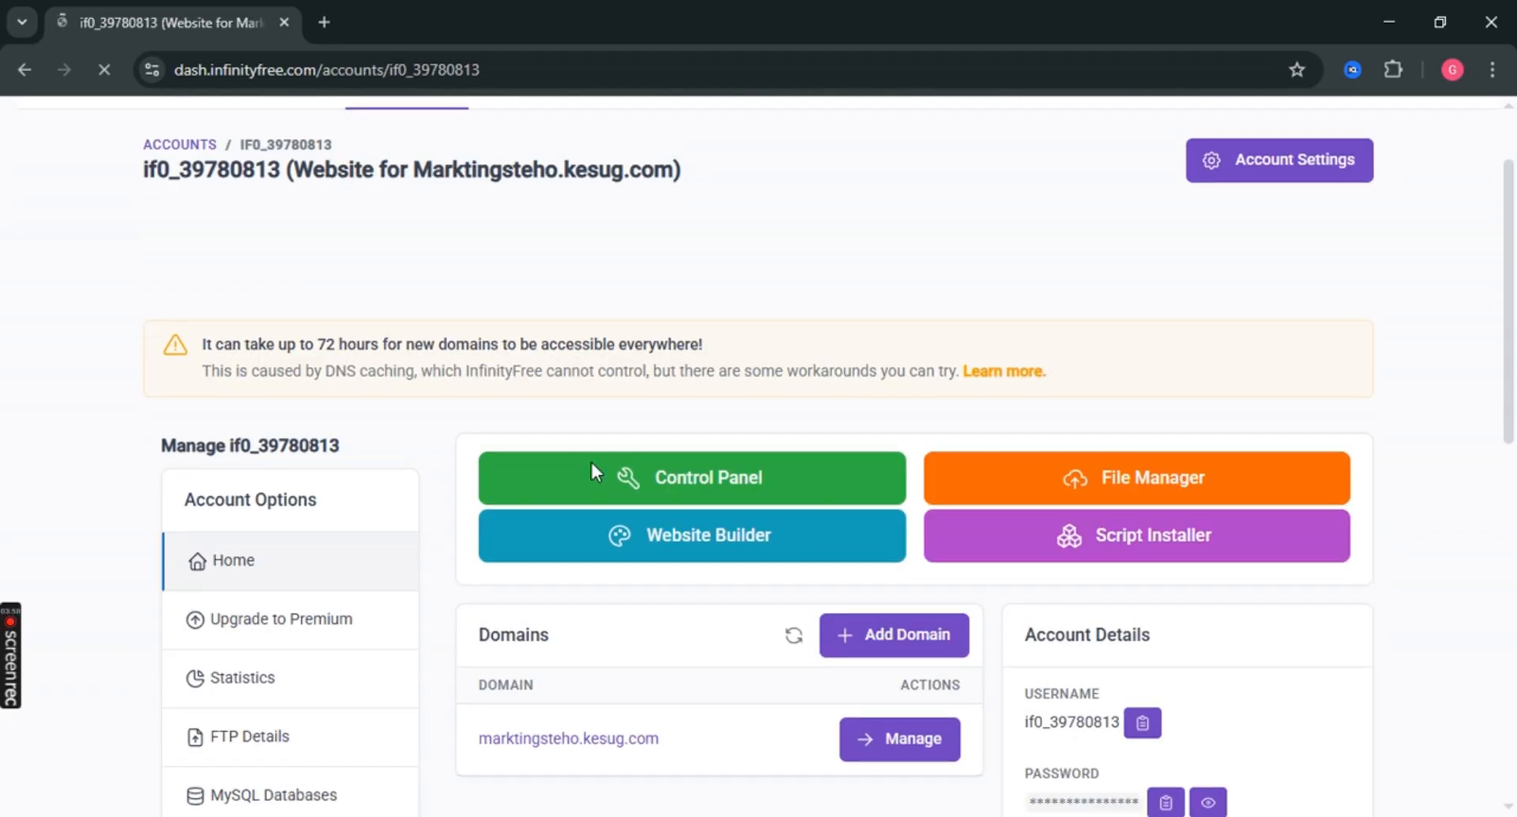
pyautogui.scroll(1, 648, 398)
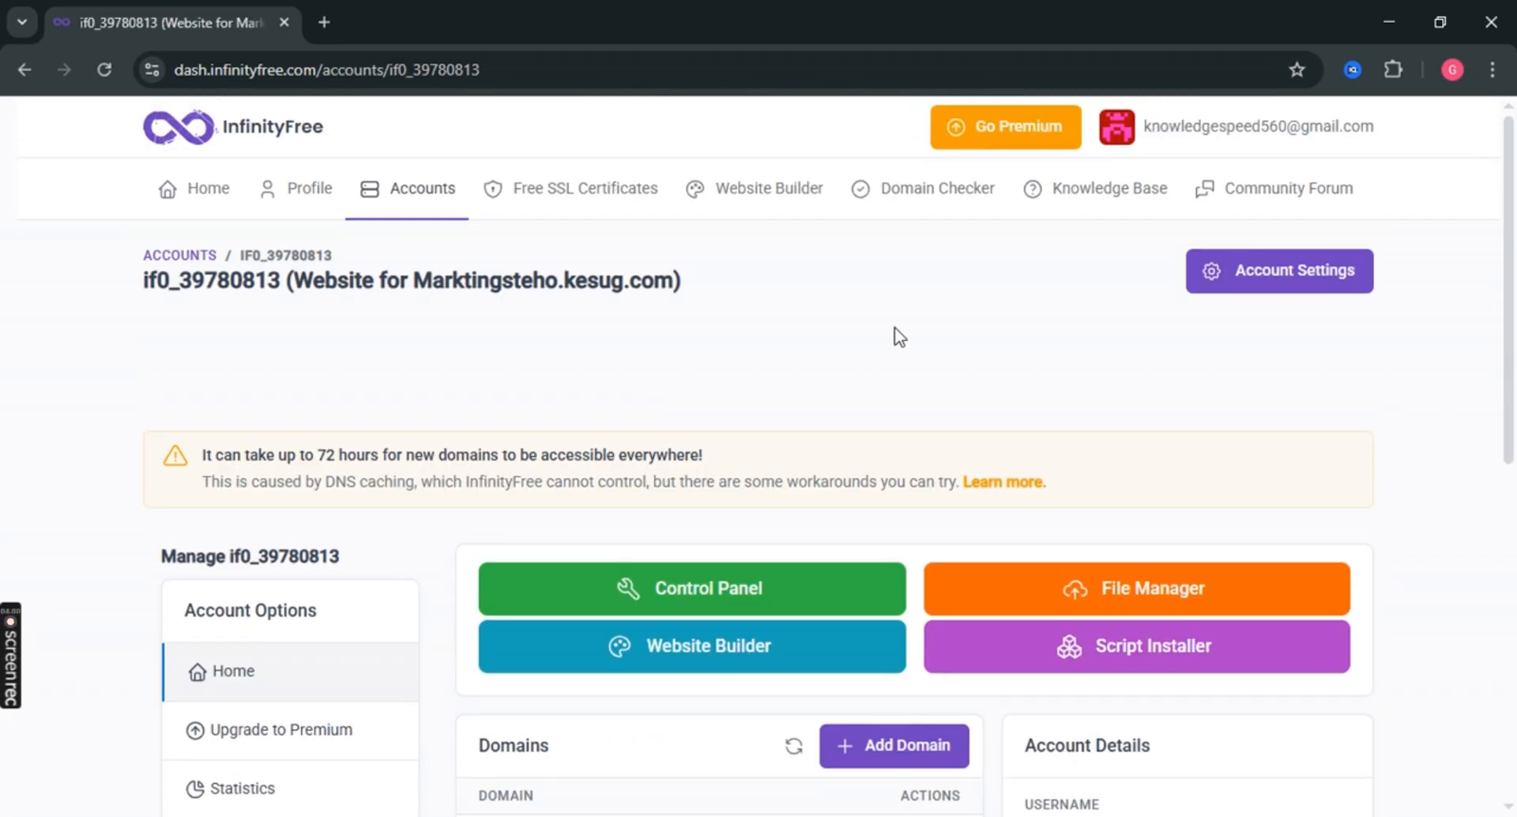
pyautogui.scroll(-7, 263, 318)
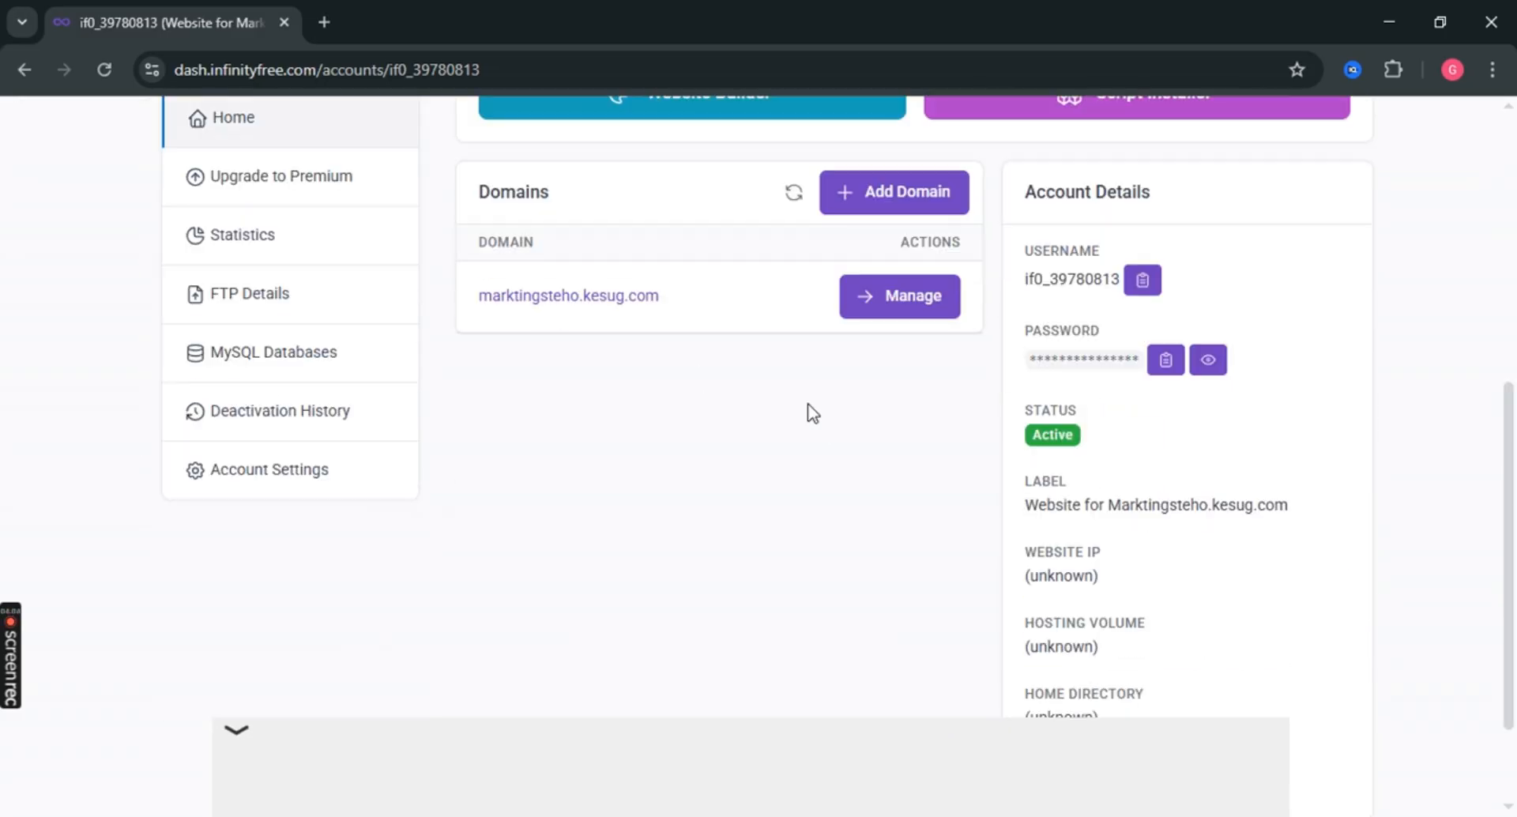
pyautogui.scroll(3, 711, 419)
# Launch Softaculous from Script Installer in a new tab and wait for its script list.
pyautogui.click(1109, 330)
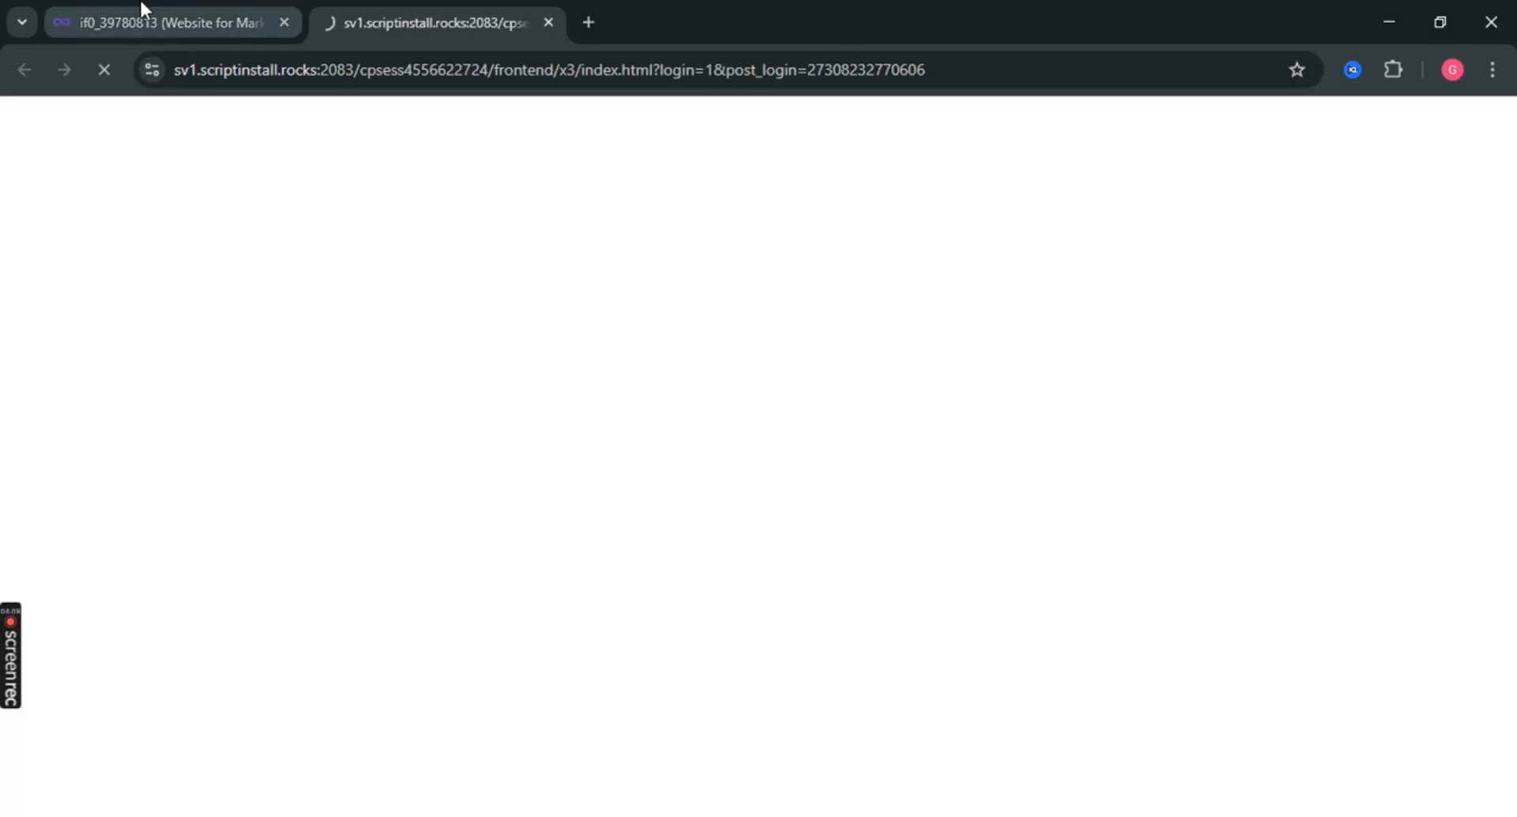
pyautogui.click(143, 3)
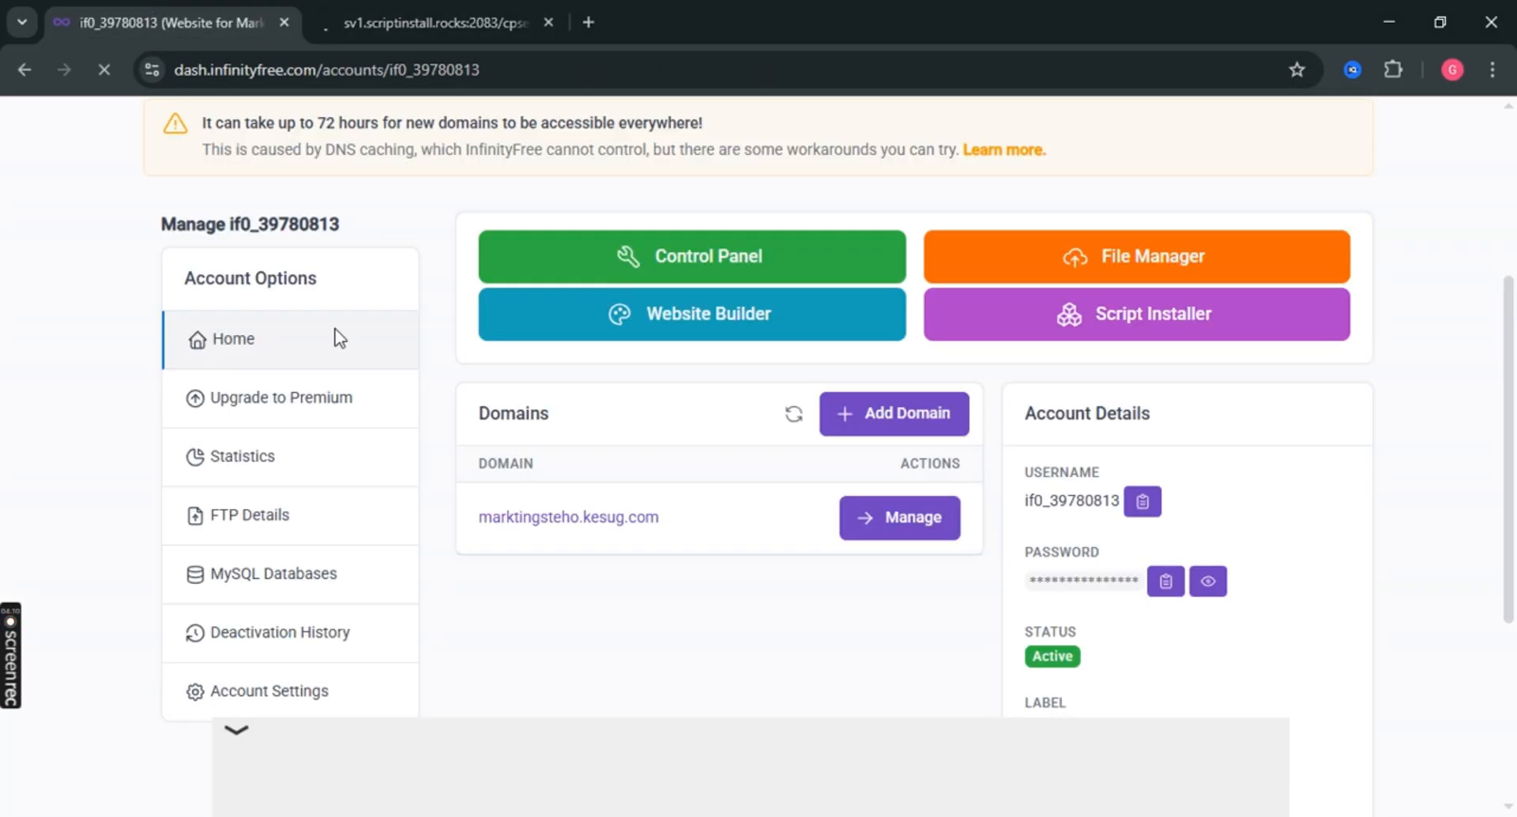
pyautogui.scroll(4, 336, 340)
pyautogui.click(419, 4)
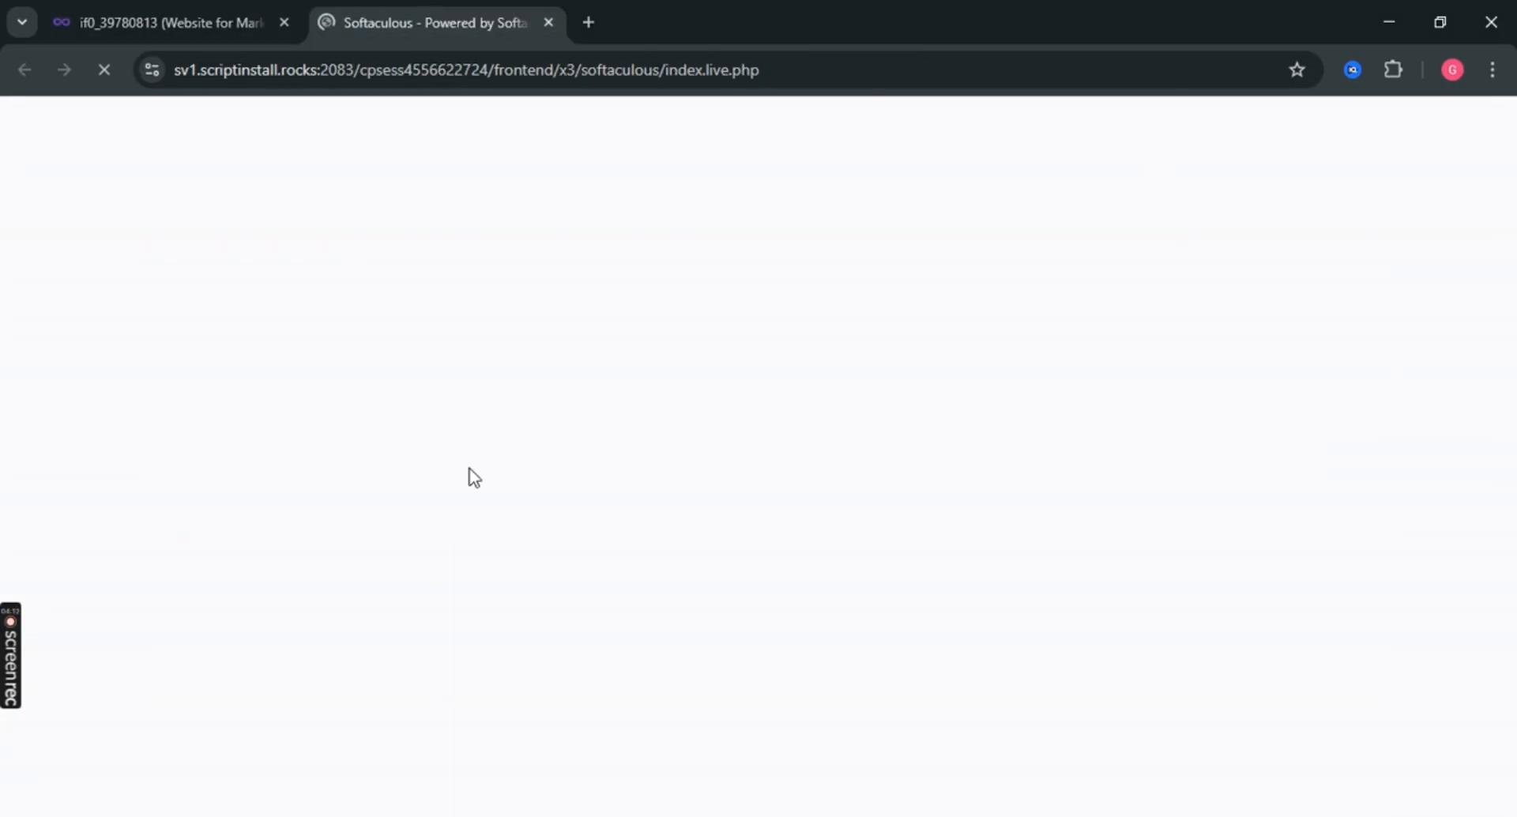
pyautogui.click(158, 3)
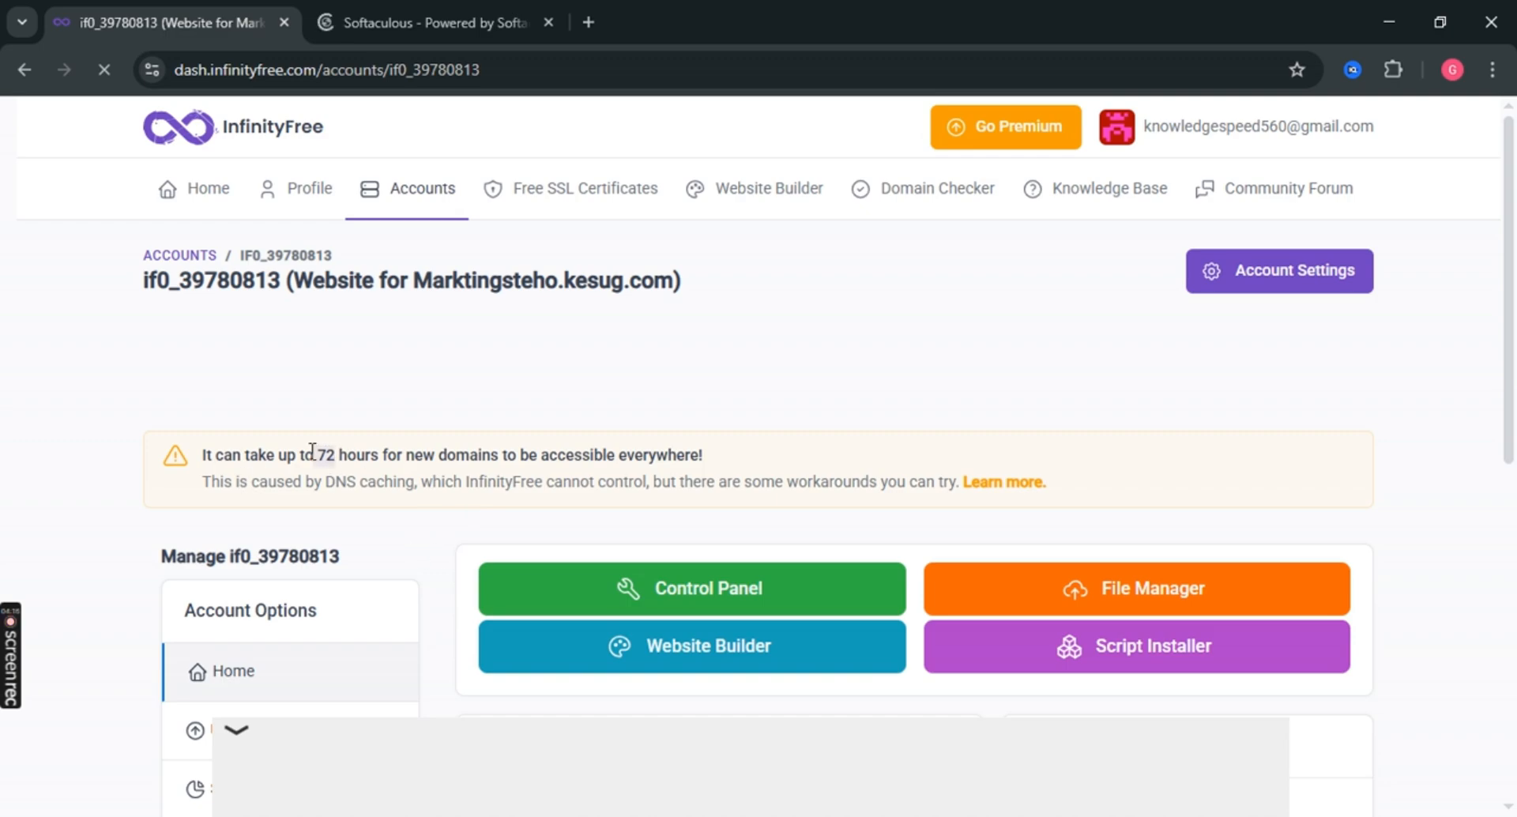
pyautogui.click(414, 4)
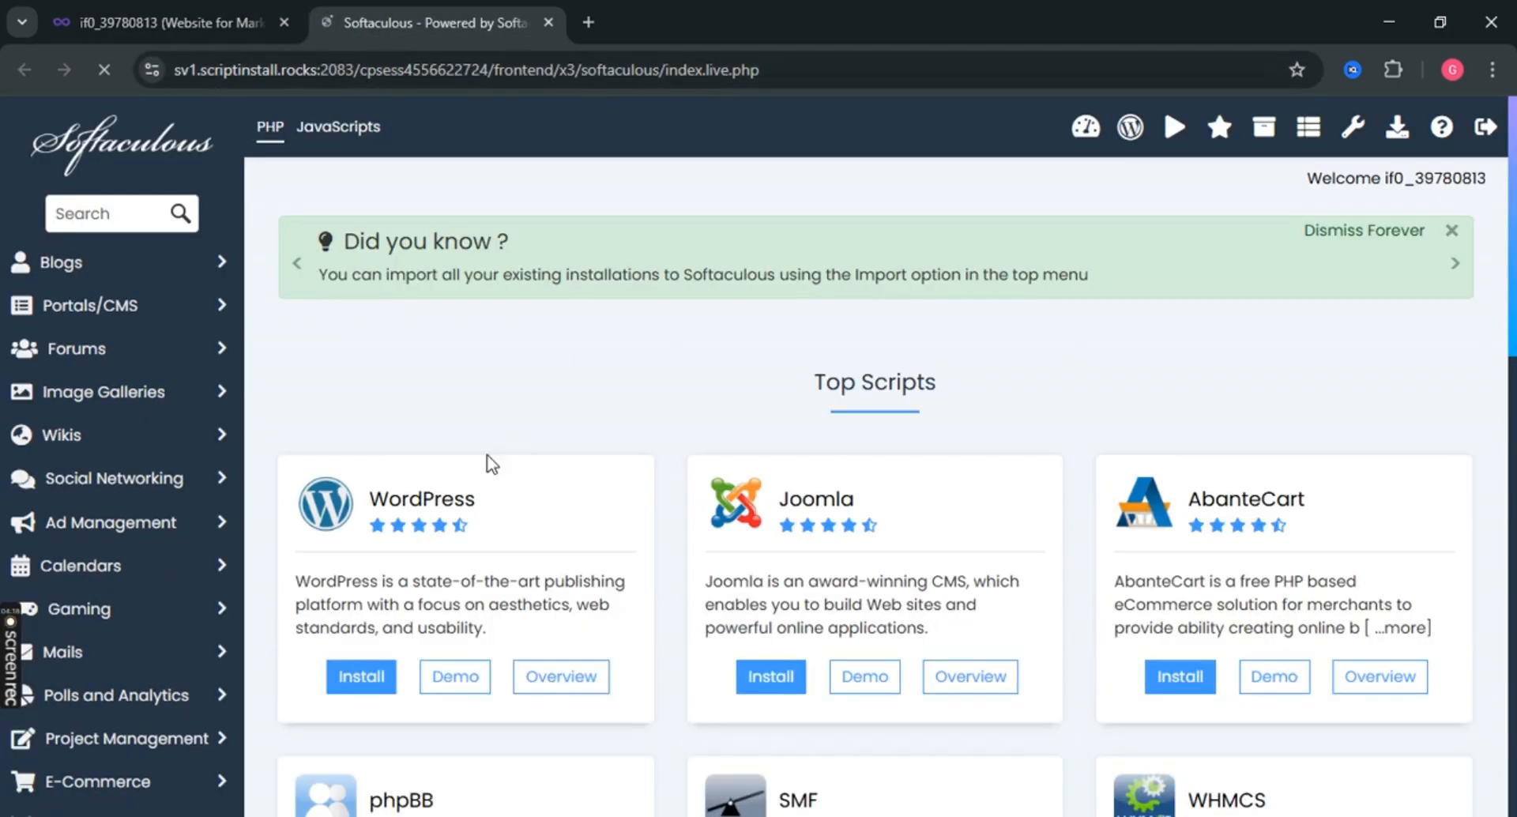
pyautogui.scroll(-3, 448, 423)
# Open the razacube.free.nf account from Accounts and launch its Script Installer.
pyautogui.click(133, 4)
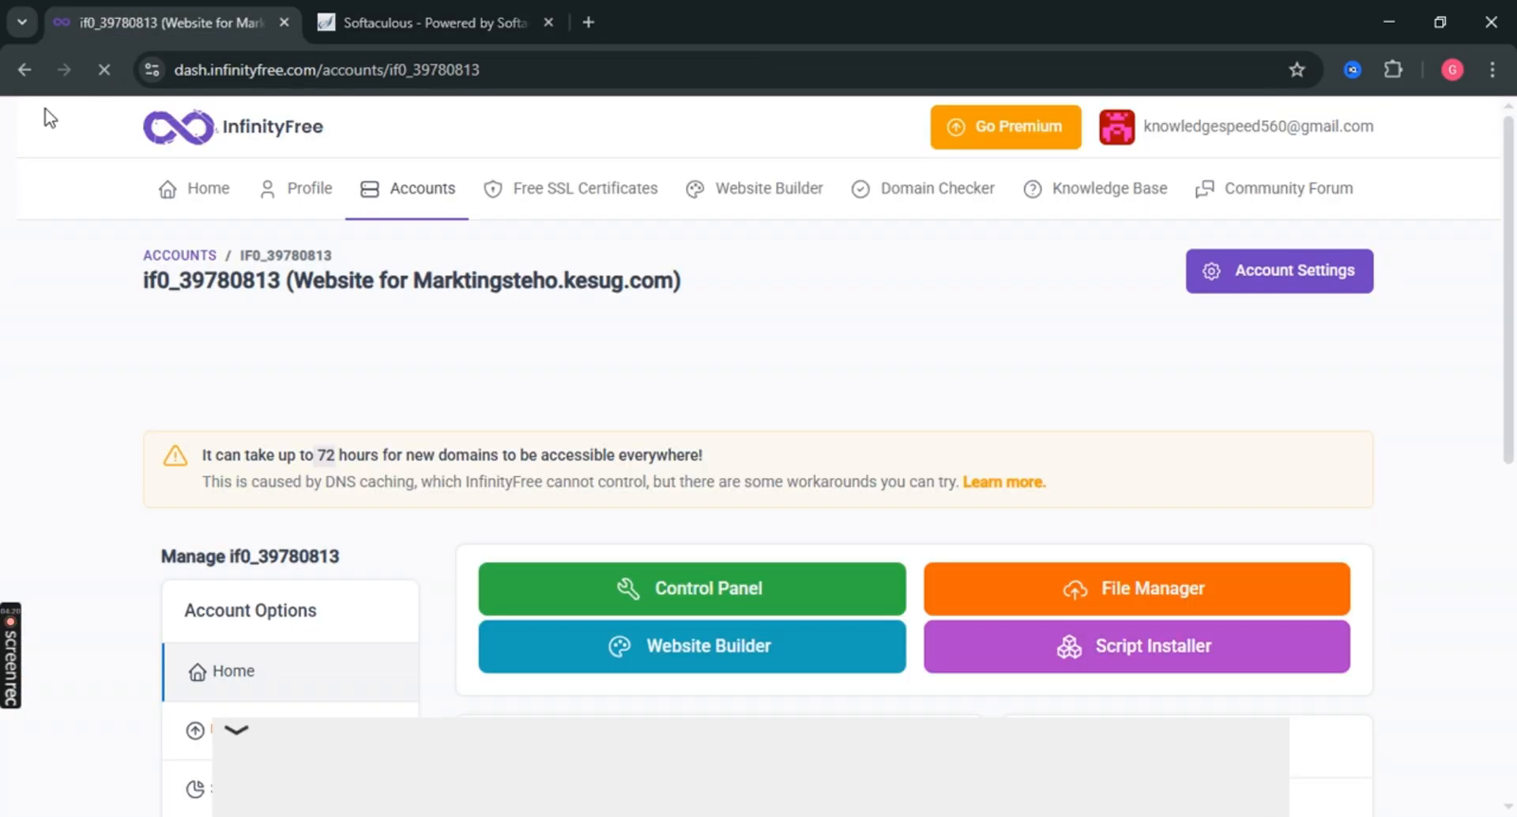
pyautogui.click(18, 68)
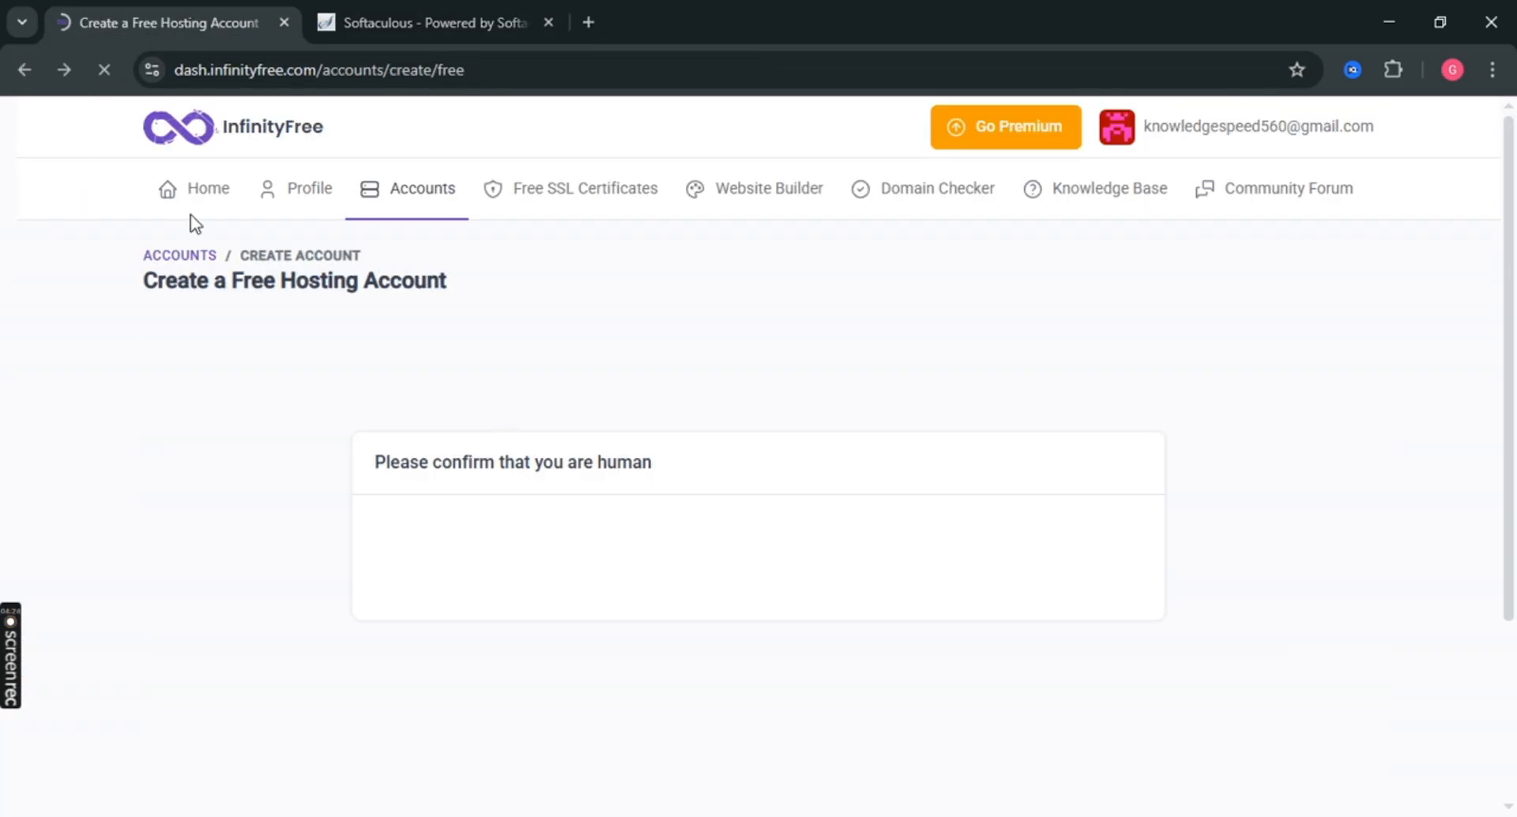
pyautogui.click(211, 196)
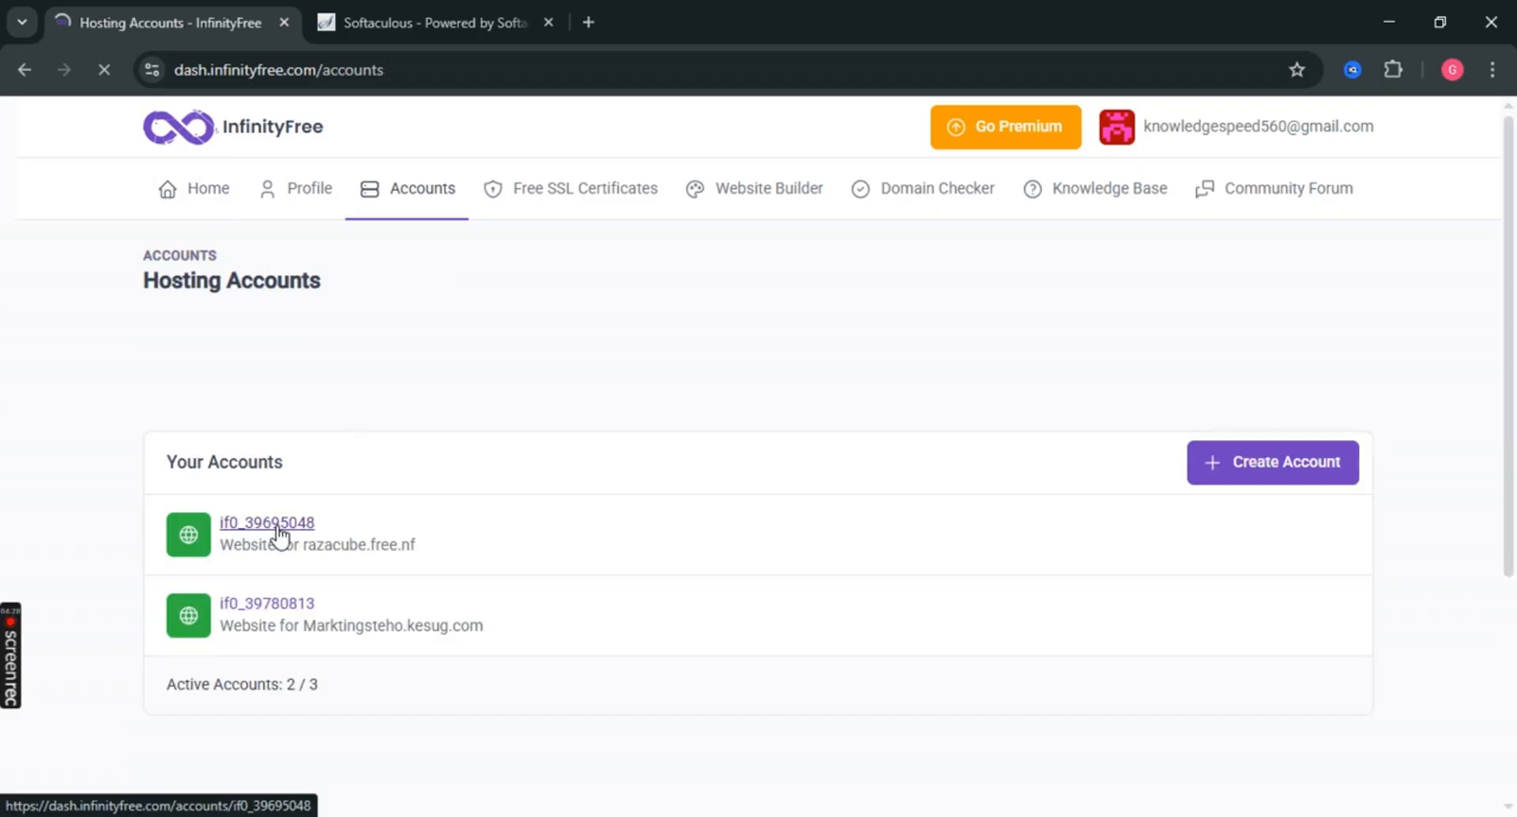
pyautogui.scroll(-1, 316, 616)
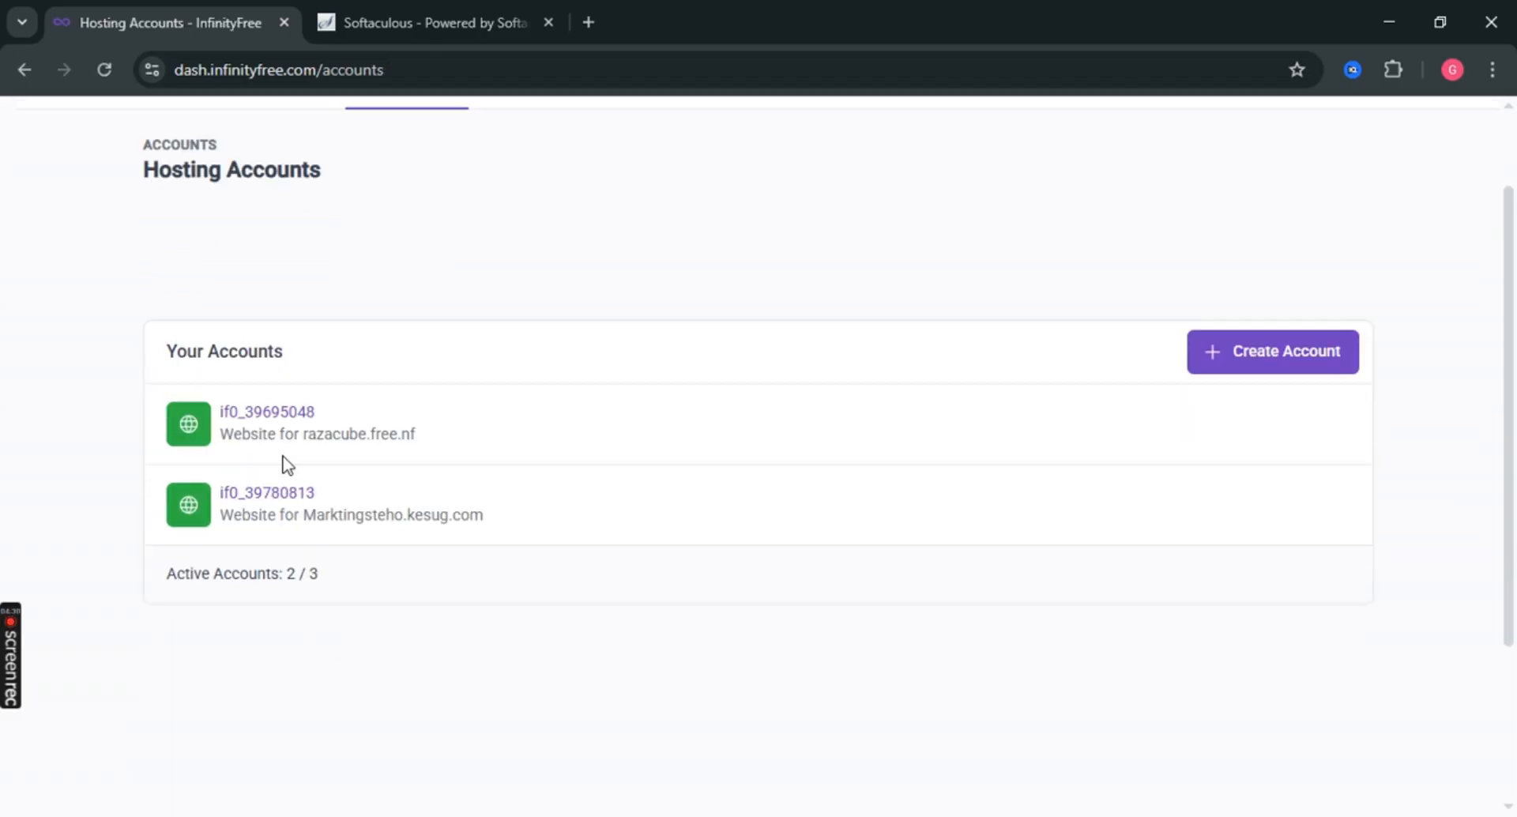
pyautogui.click(275, 413)
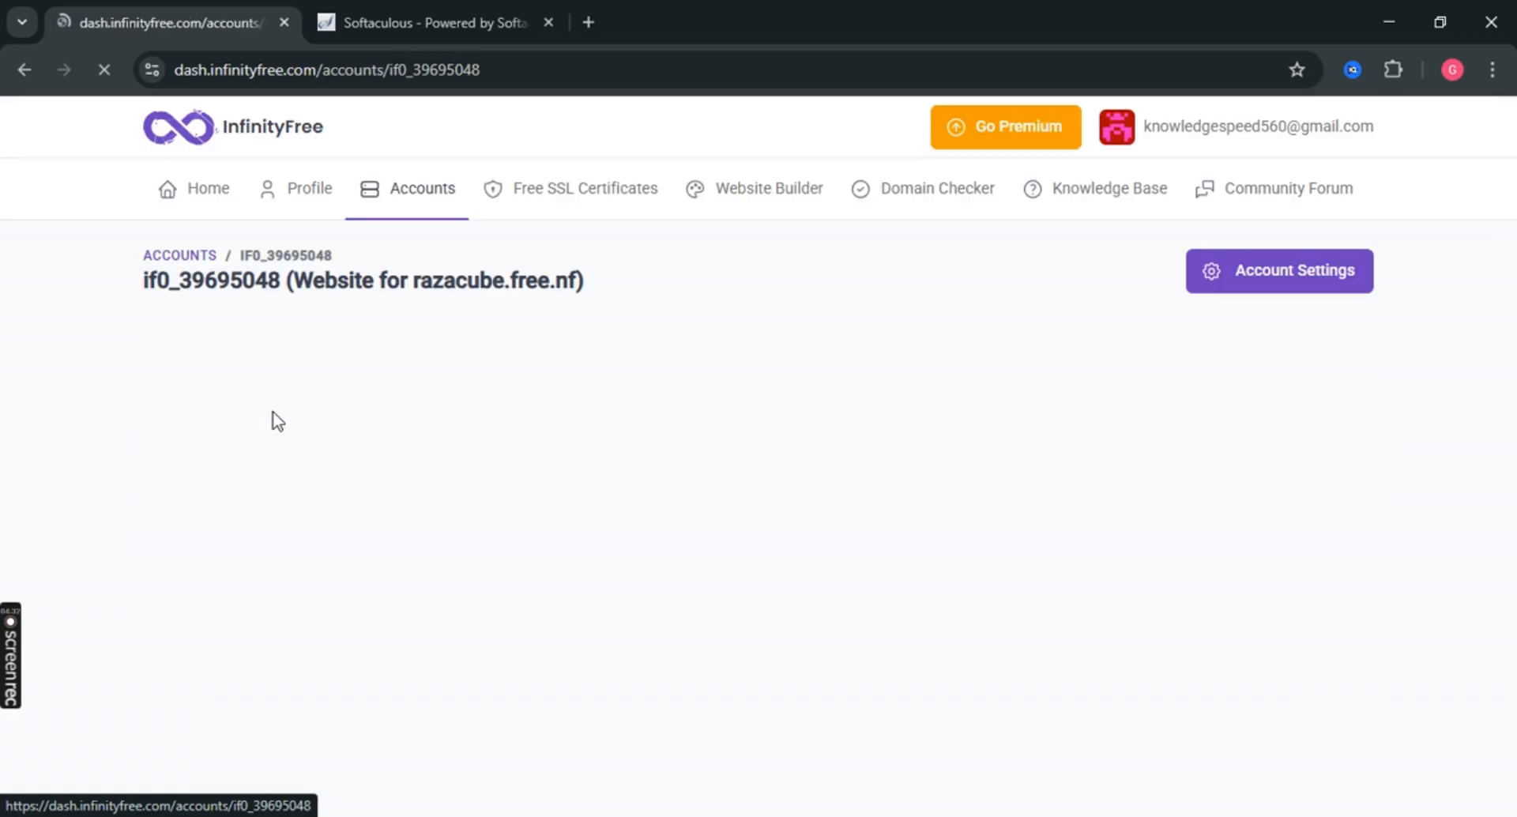
pyautogui.scroll(-1, 869, 506)
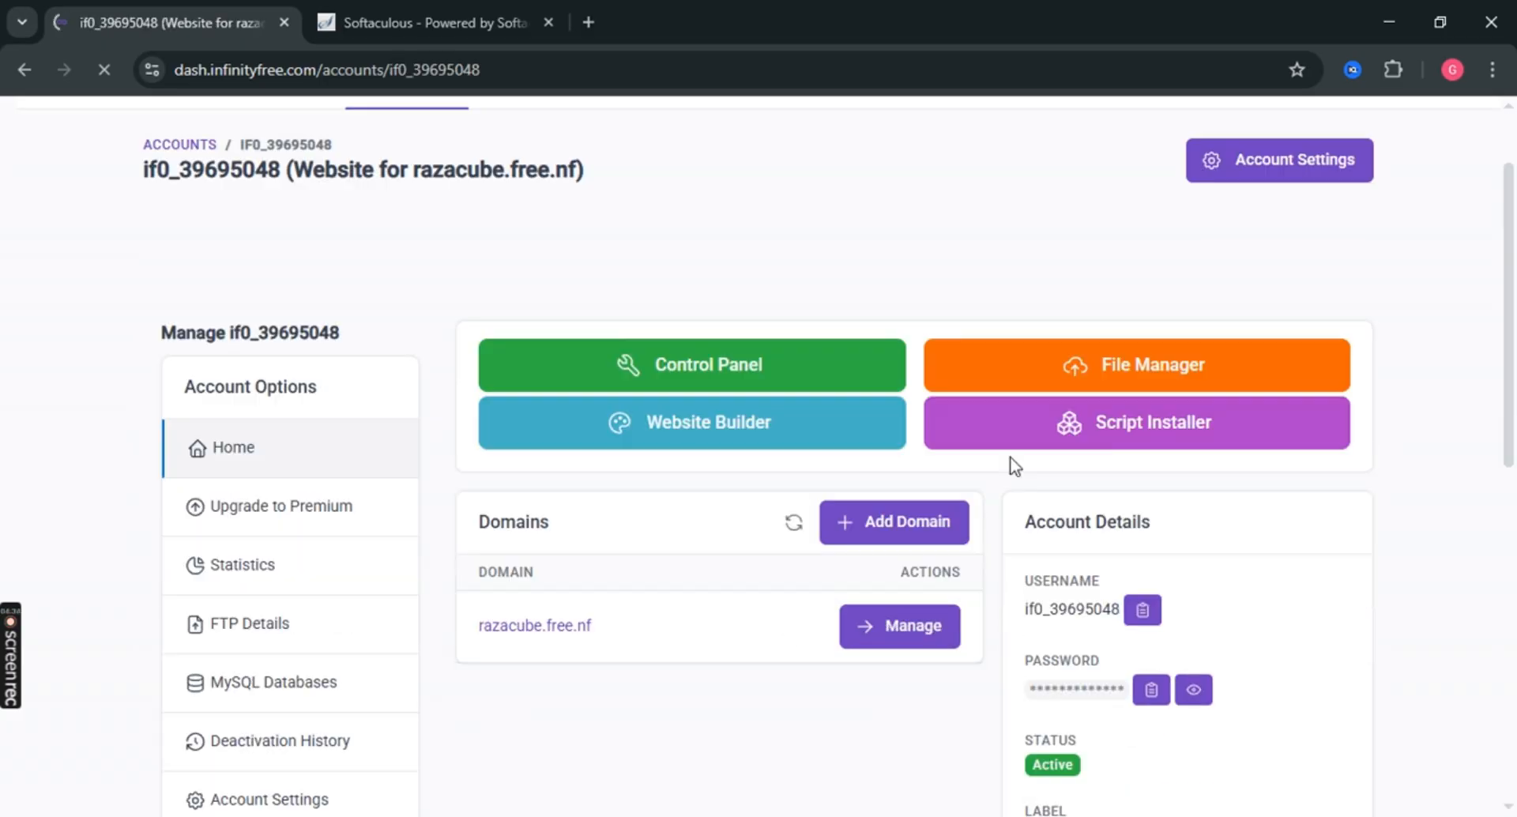
pyautogui.click(1163, 437)
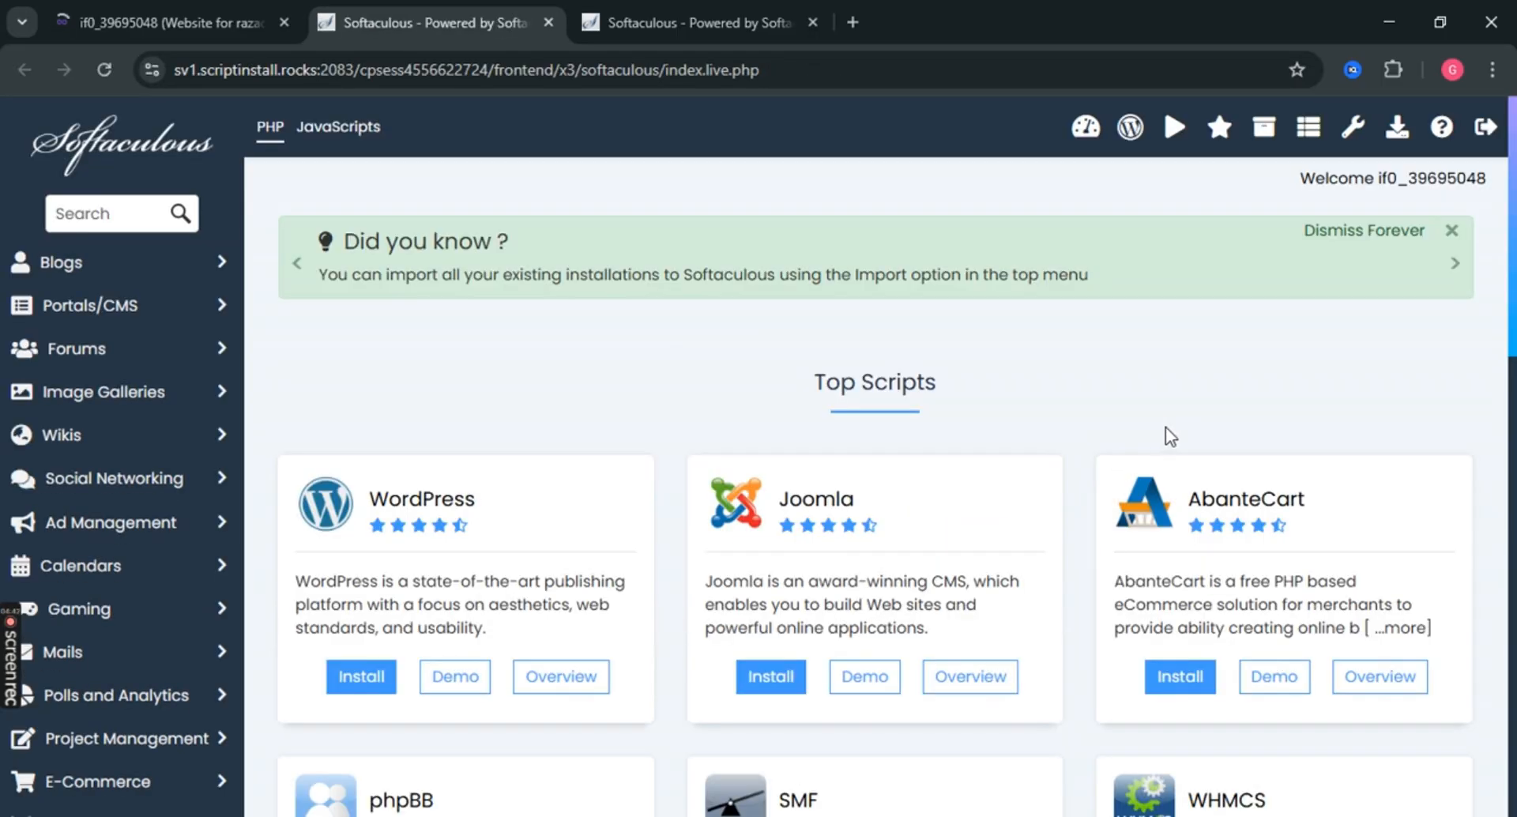
# Start the WordPress install and accept the suggested admin username.
pyautogui.scroll(-3, 322, 213)
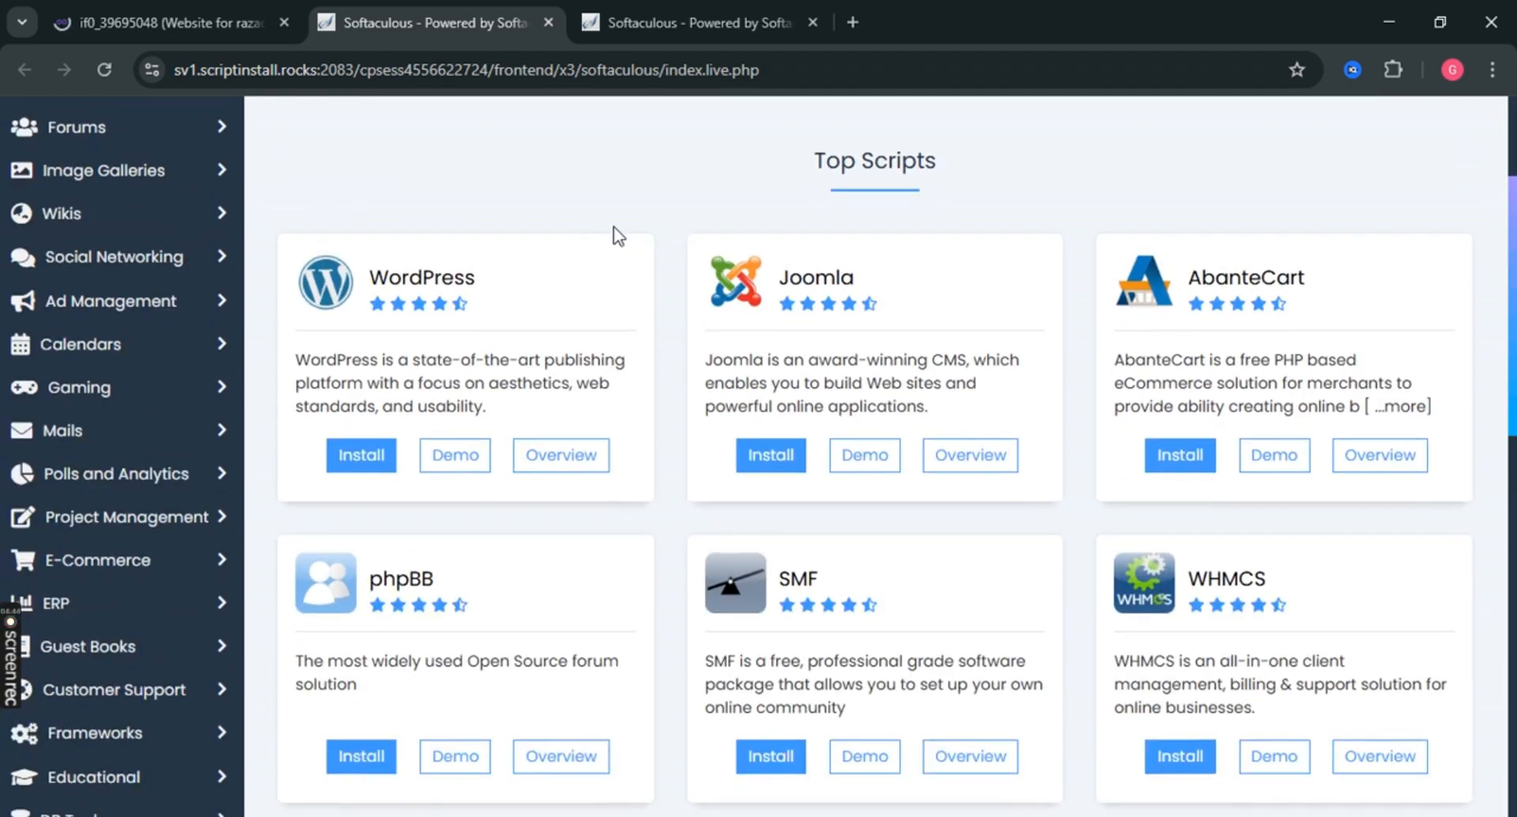
pyautogui.scroll(-2, 618, 236)
pyautogui.click(363, 353)
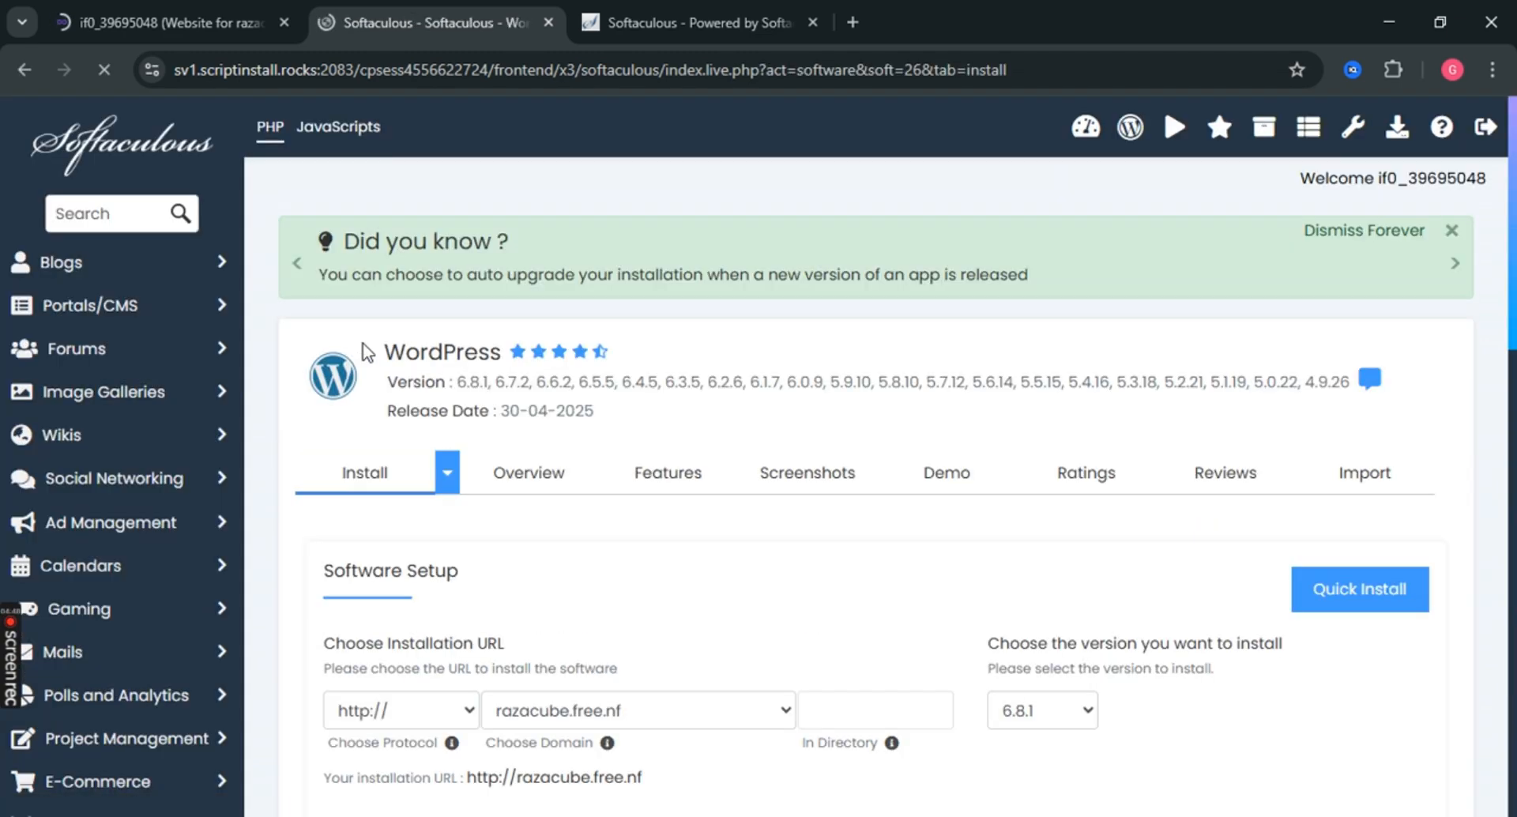
pyautogui.scroll(-8, 1101, 627)
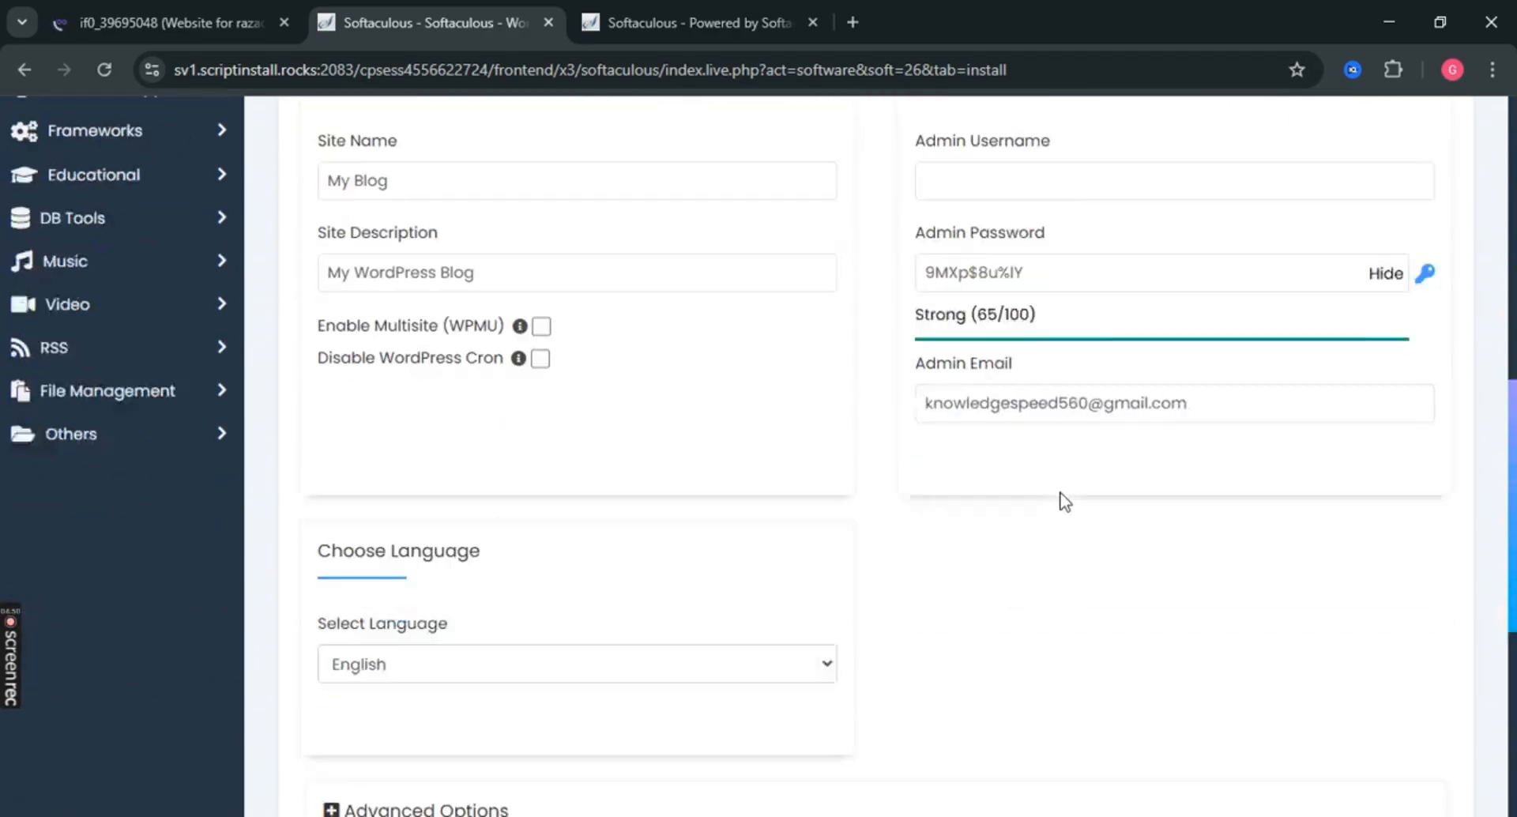
pyautogui.scroll(2, 1043, 347)
pyautogui.click(1015, 337)
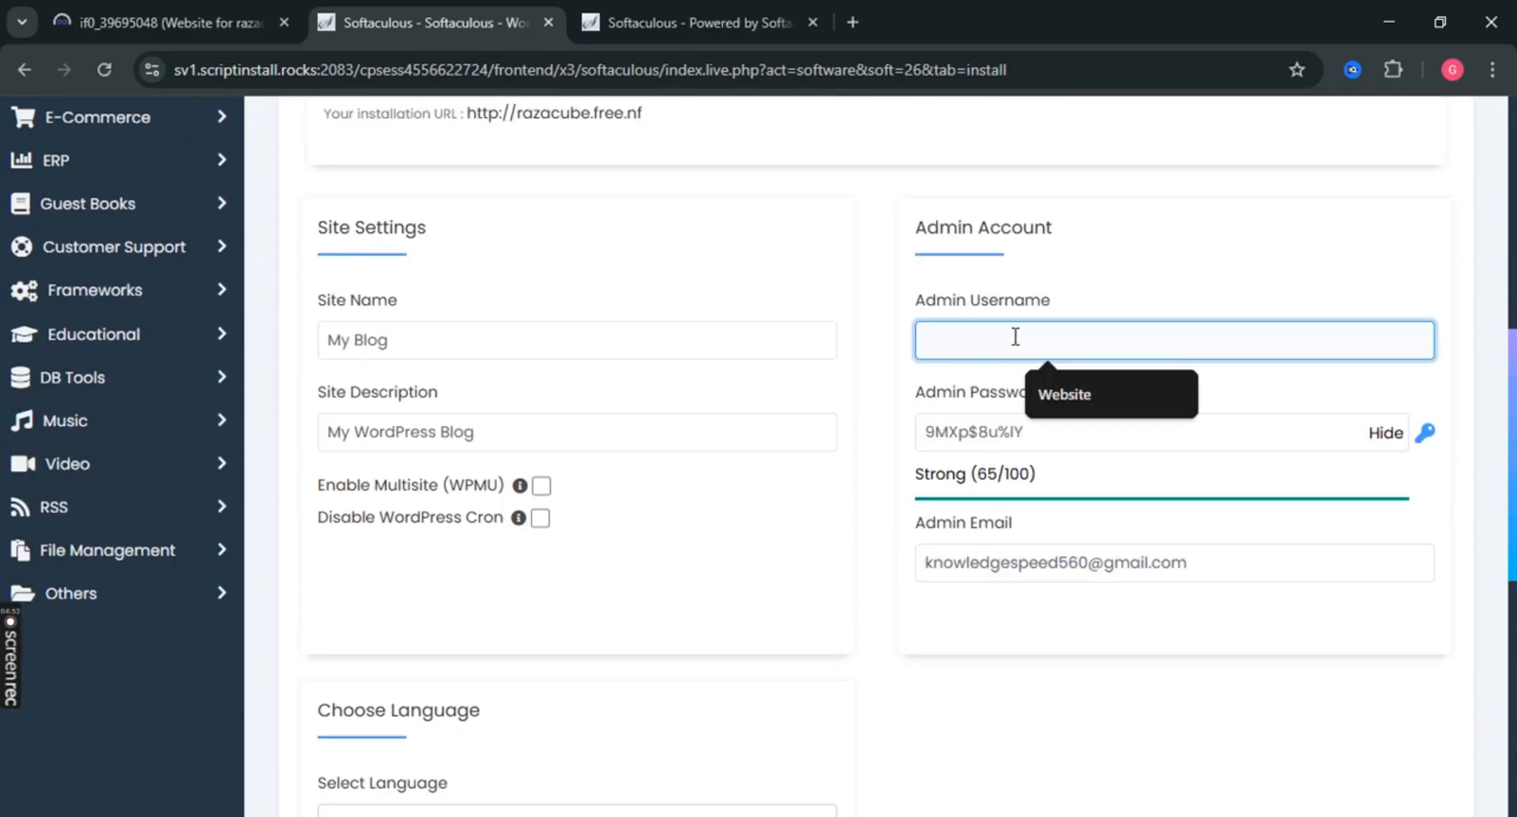
pyautogui.click(1050, 389)
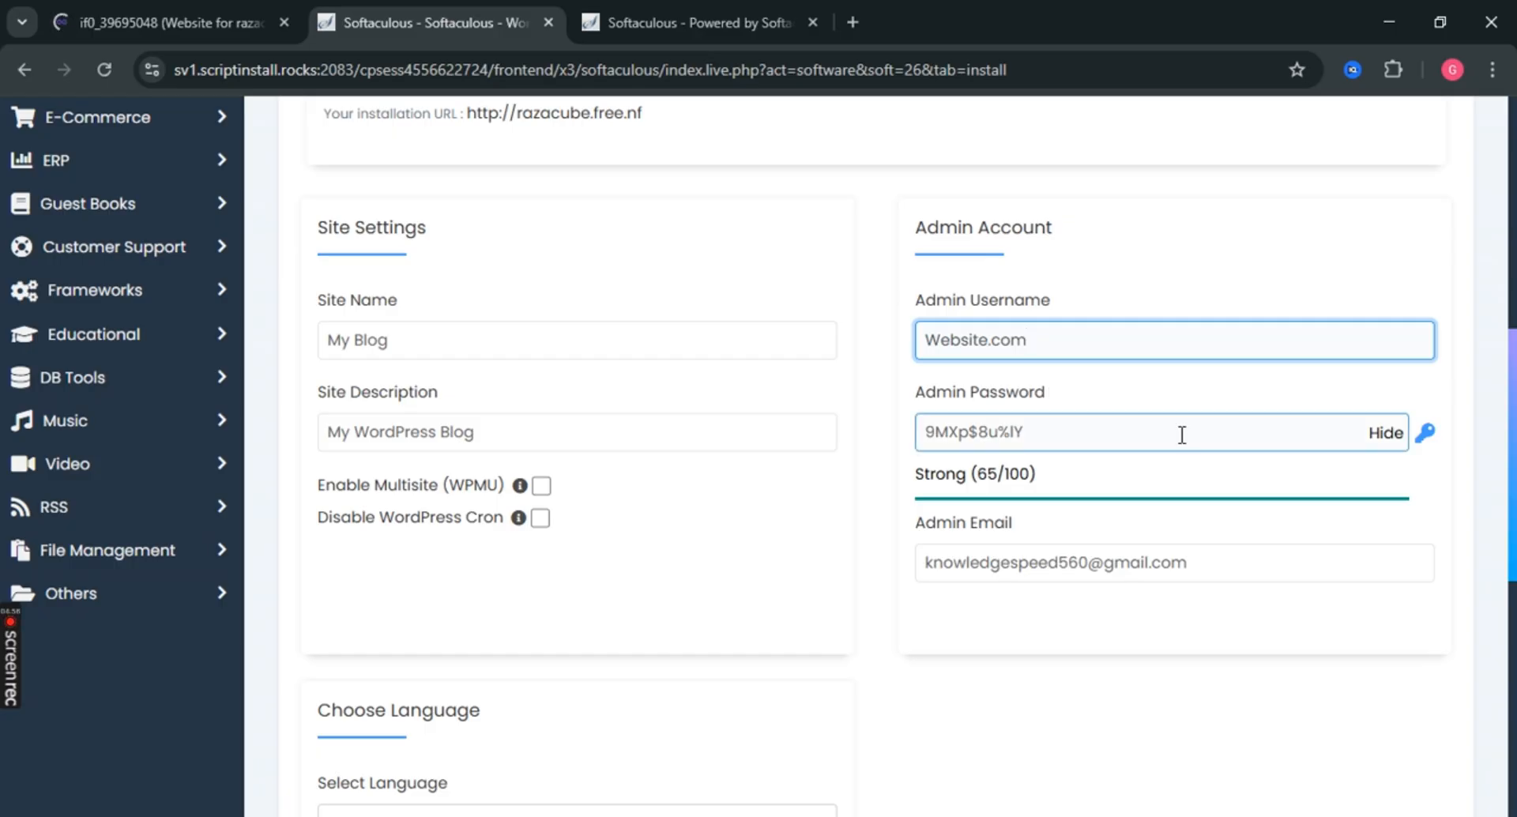
# Replace the admin password with the copied username followed by '()'.
pyautogui.doubleClick(1236, 435)
pyautogui.tripleClick(1237, 434)
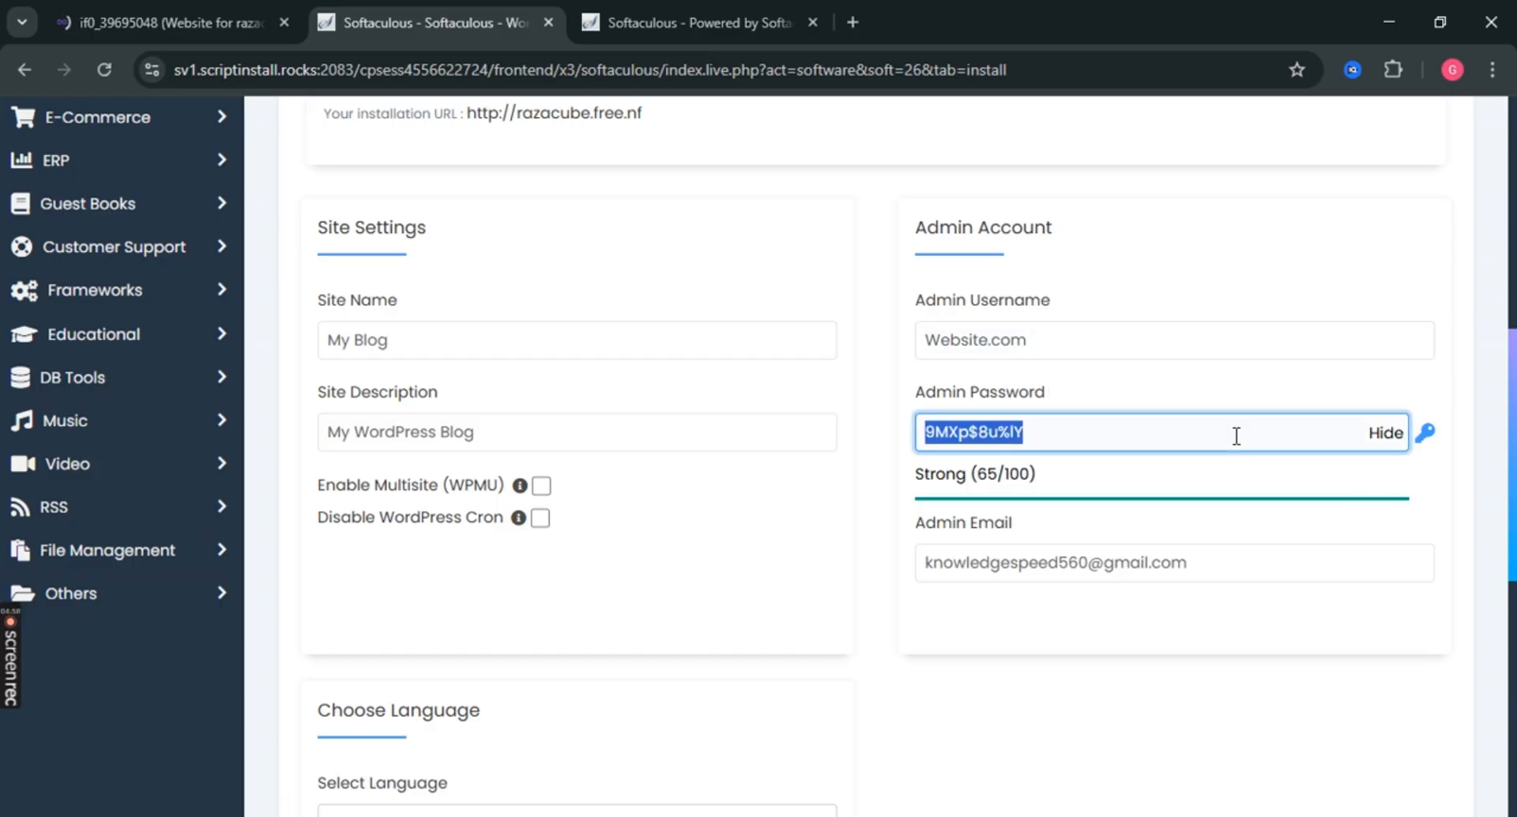
pyautogui.doubleClick(1112, 343)
pyautogui.tripleClick(1111, 344)
pyautogui.hotkey('ctrl', 'c')
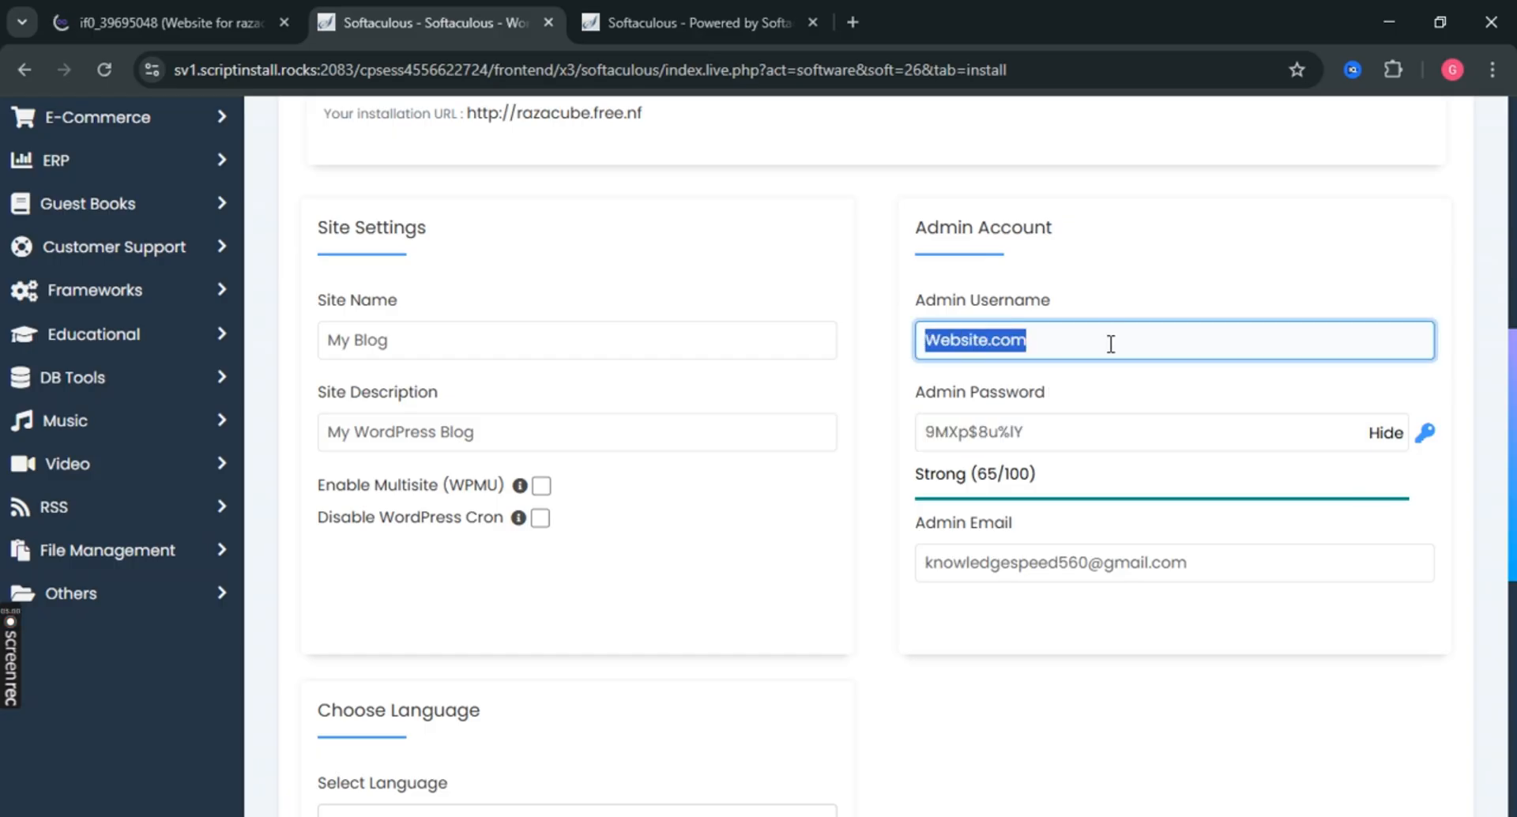
pyautogui.click(1085, 427)
pyautogui.tripleClick(1085, 428)
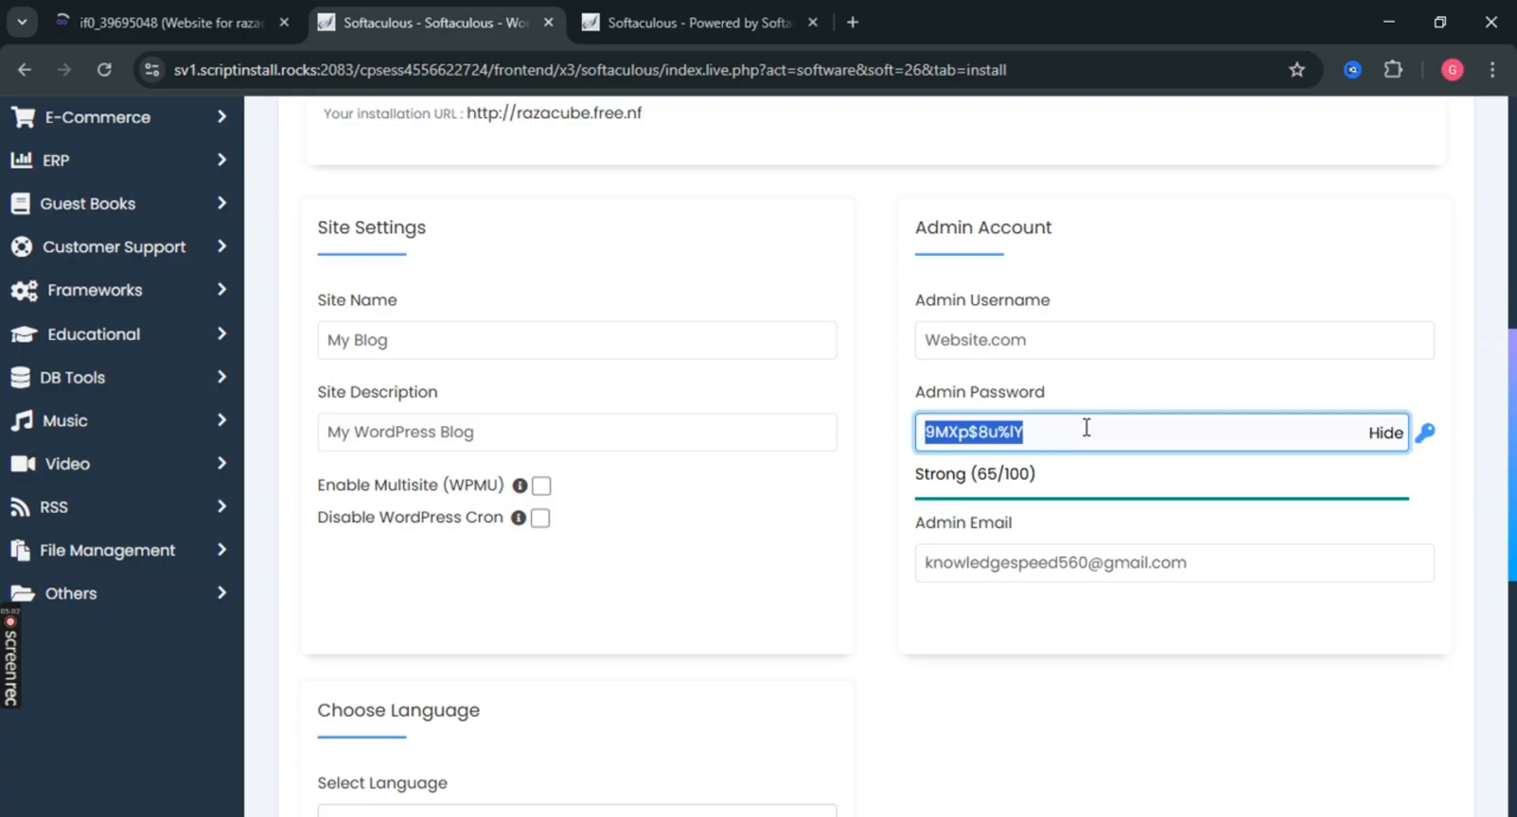
pyautogui.hotkey('ctrl', 'v')
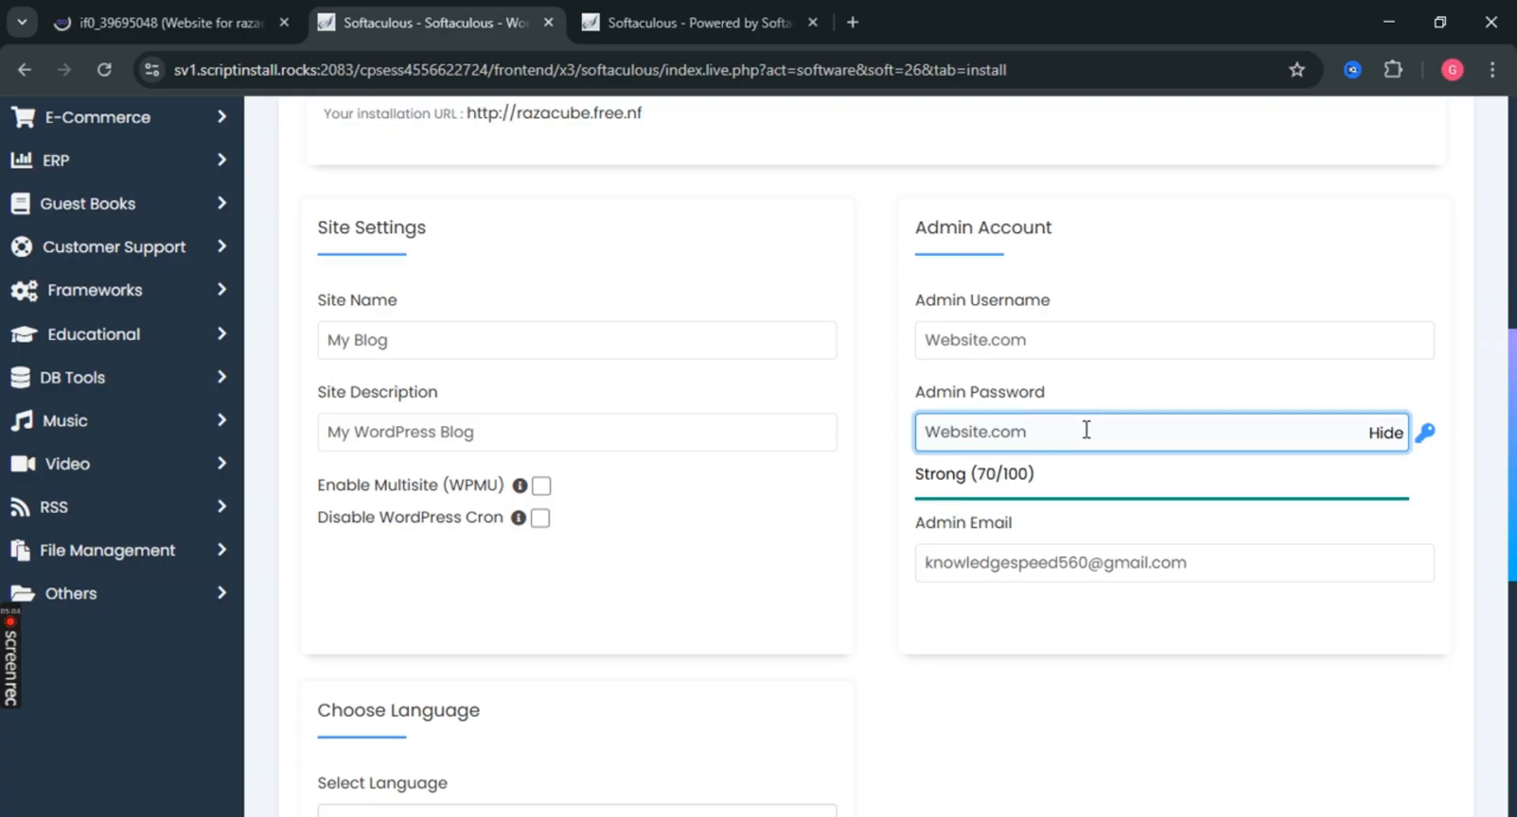
pyautogui.write('()')
pyautogui.scroll(-8, 965, 678)
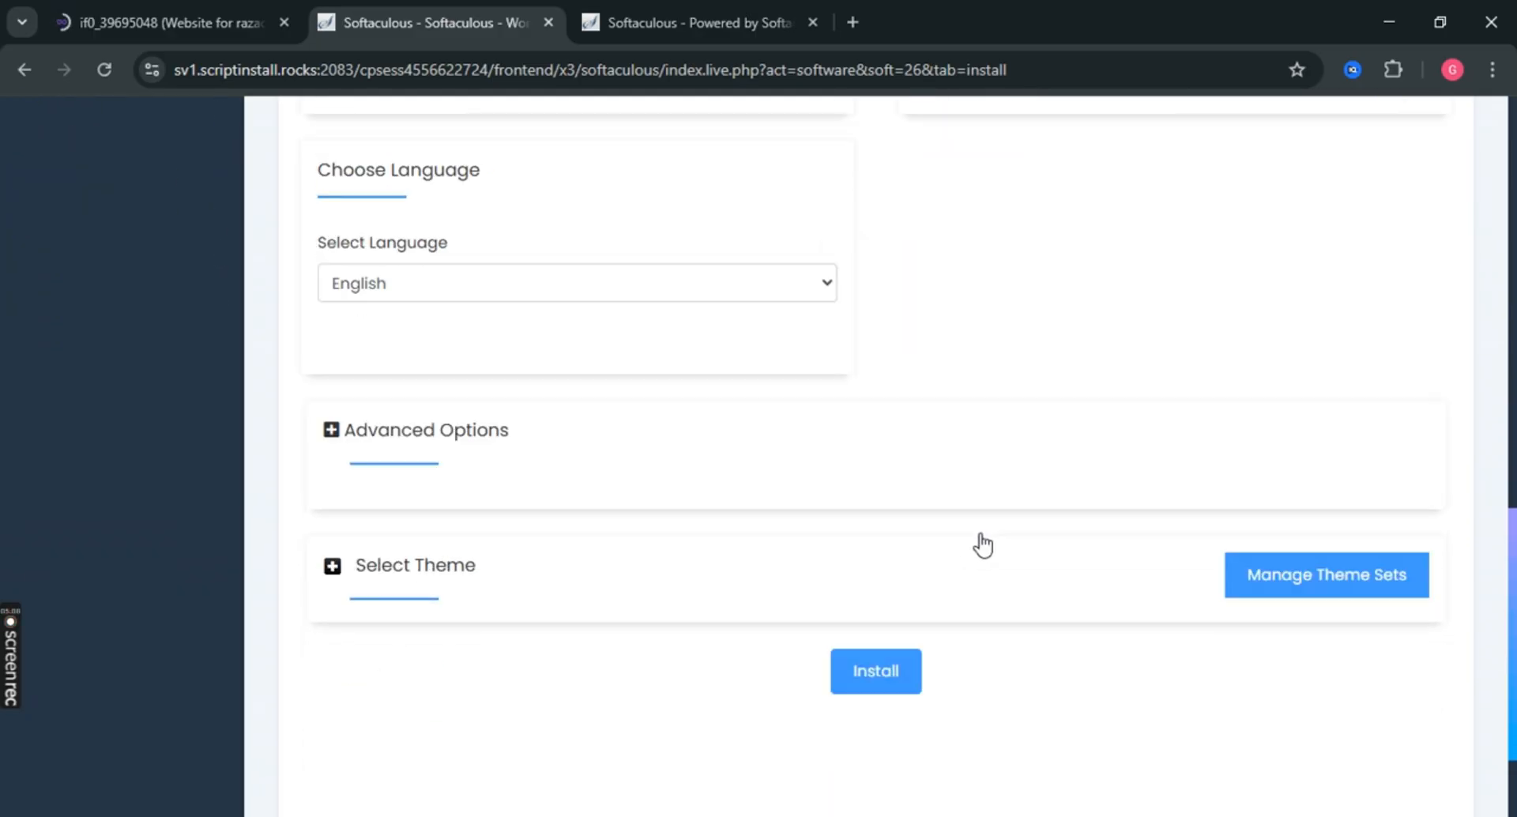
# Install WordPress, then log in to razacube.free.nf's admin from WordPress Management.
pyautogui.click(877, 556)
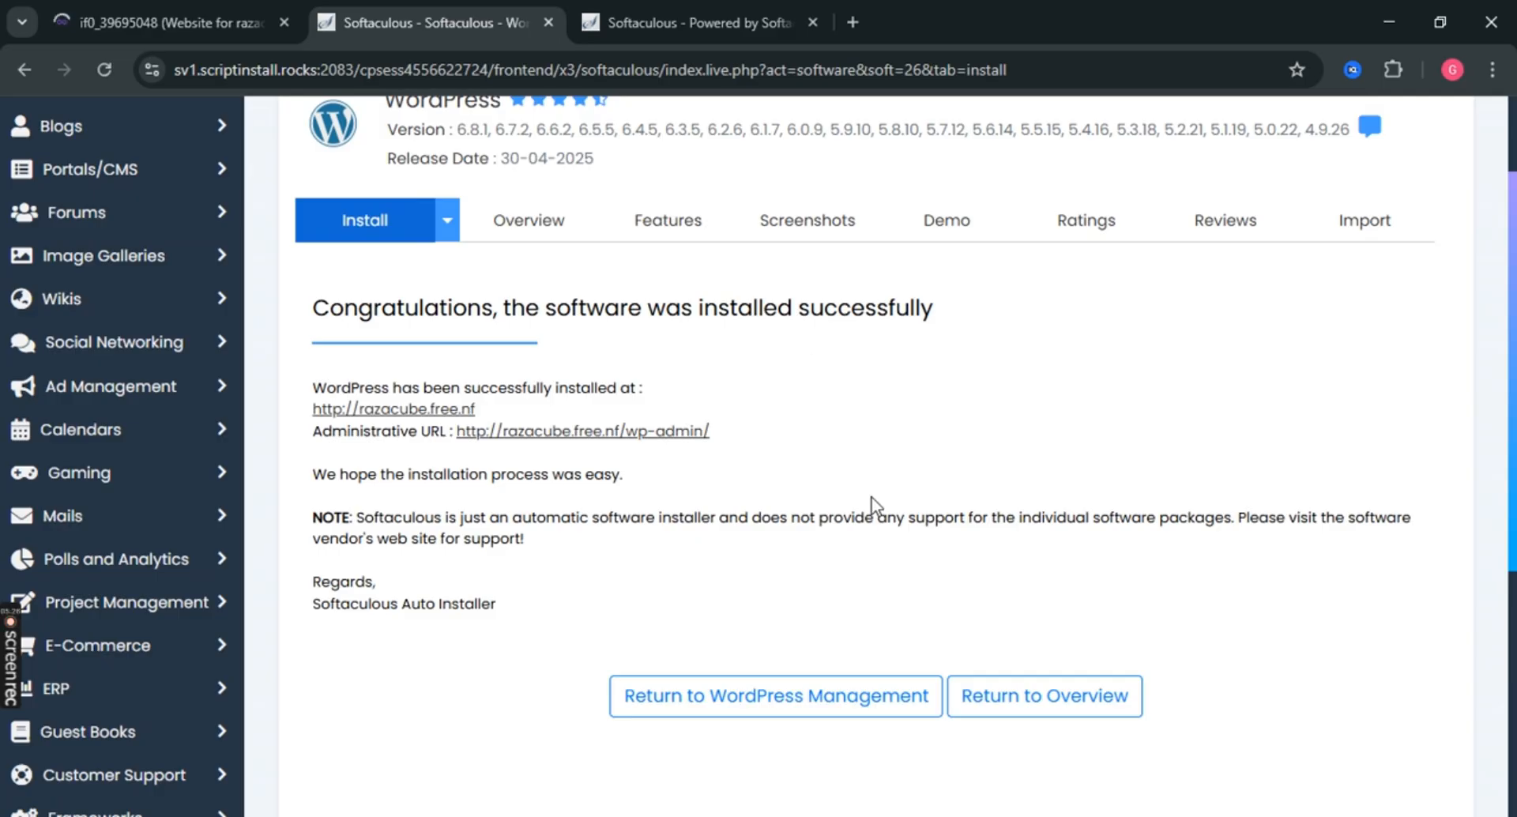
pyautogui.scroll(-2, 779, 573)
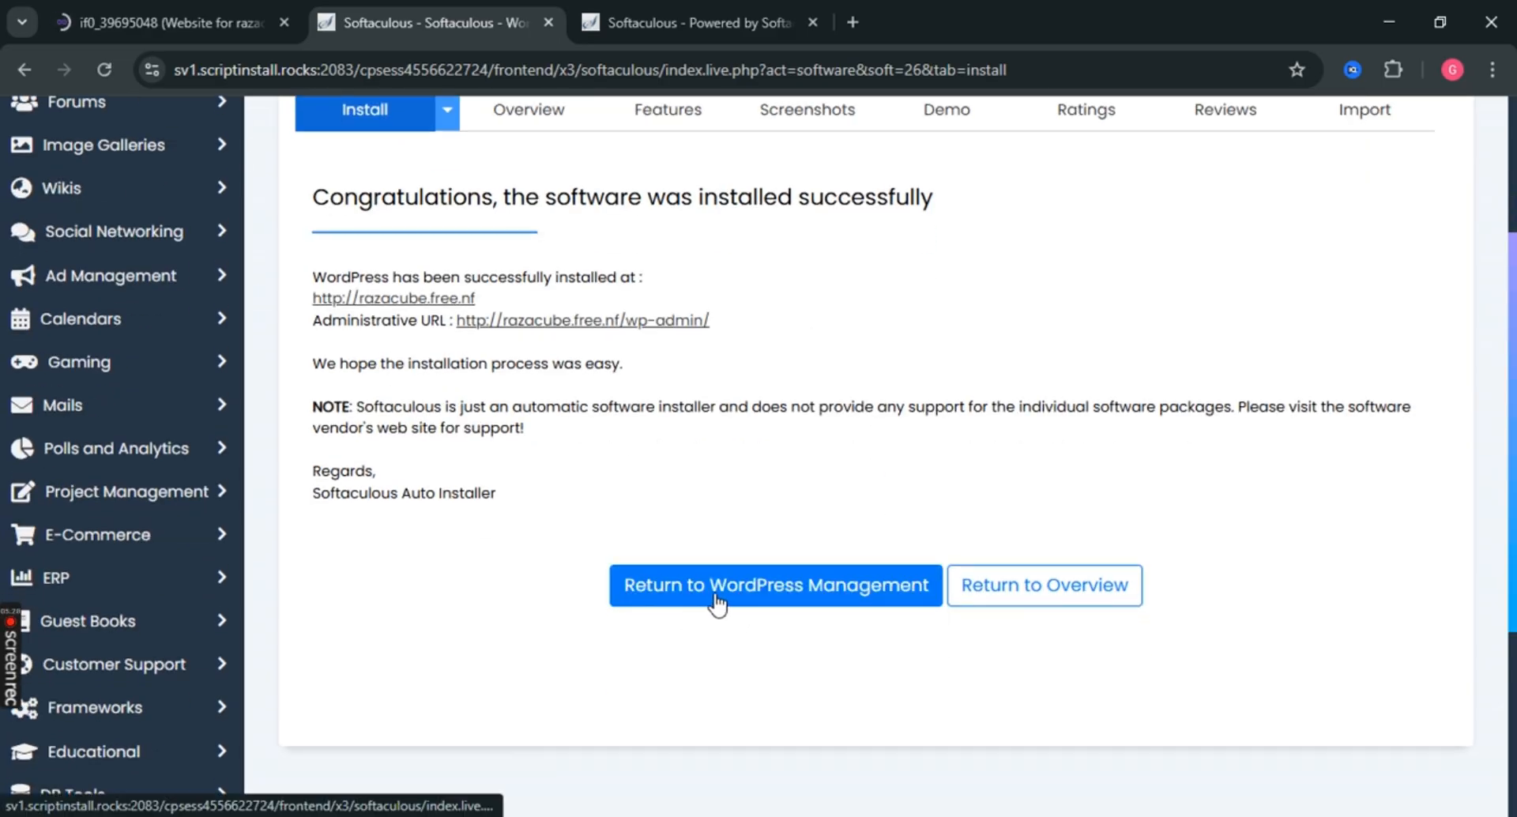
pyautogui.click(820, 602)
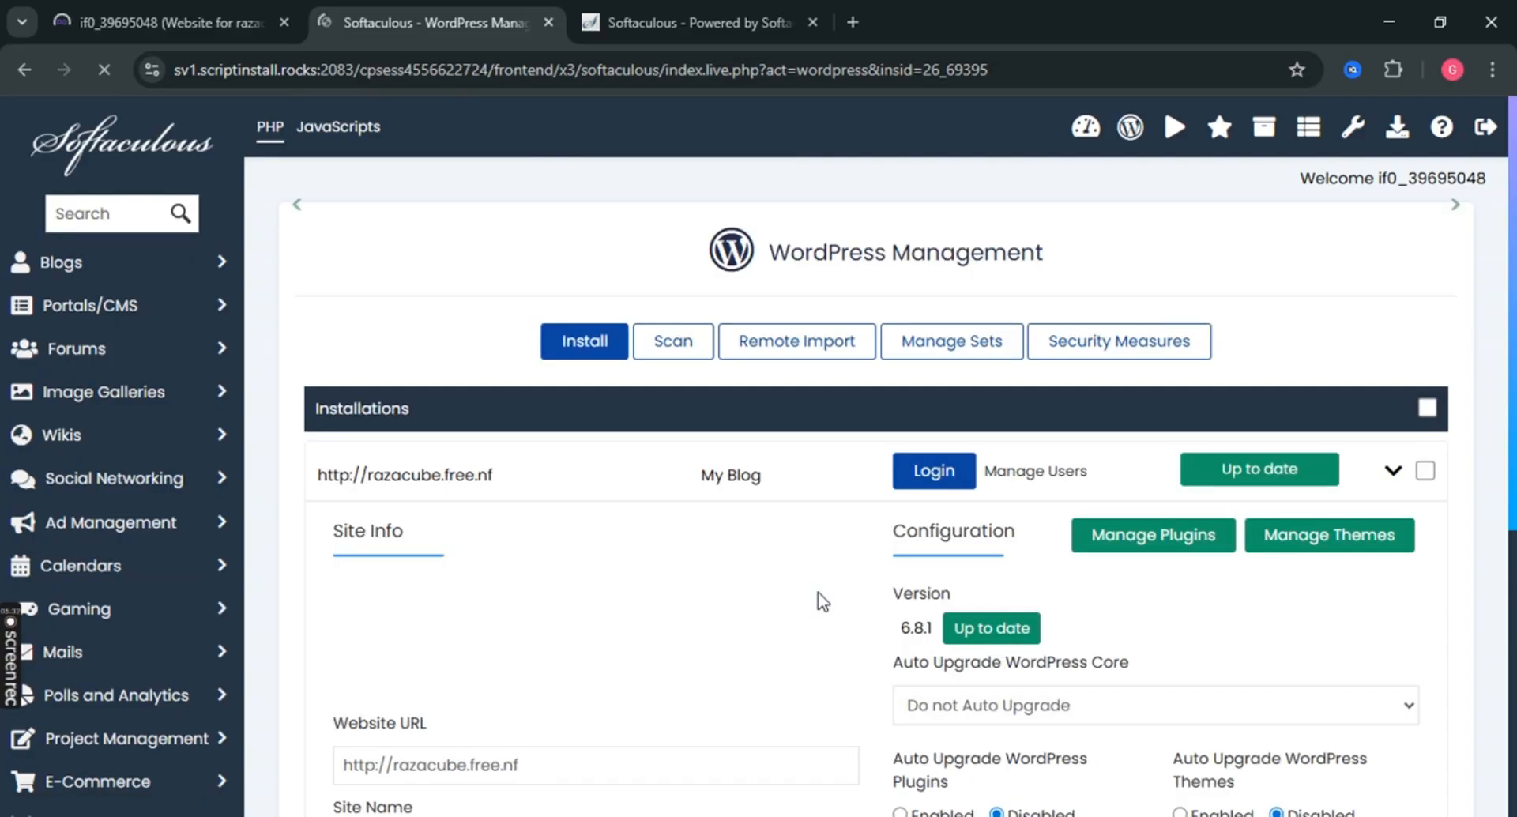
pyautogui.scroll(-4, 822, 601)
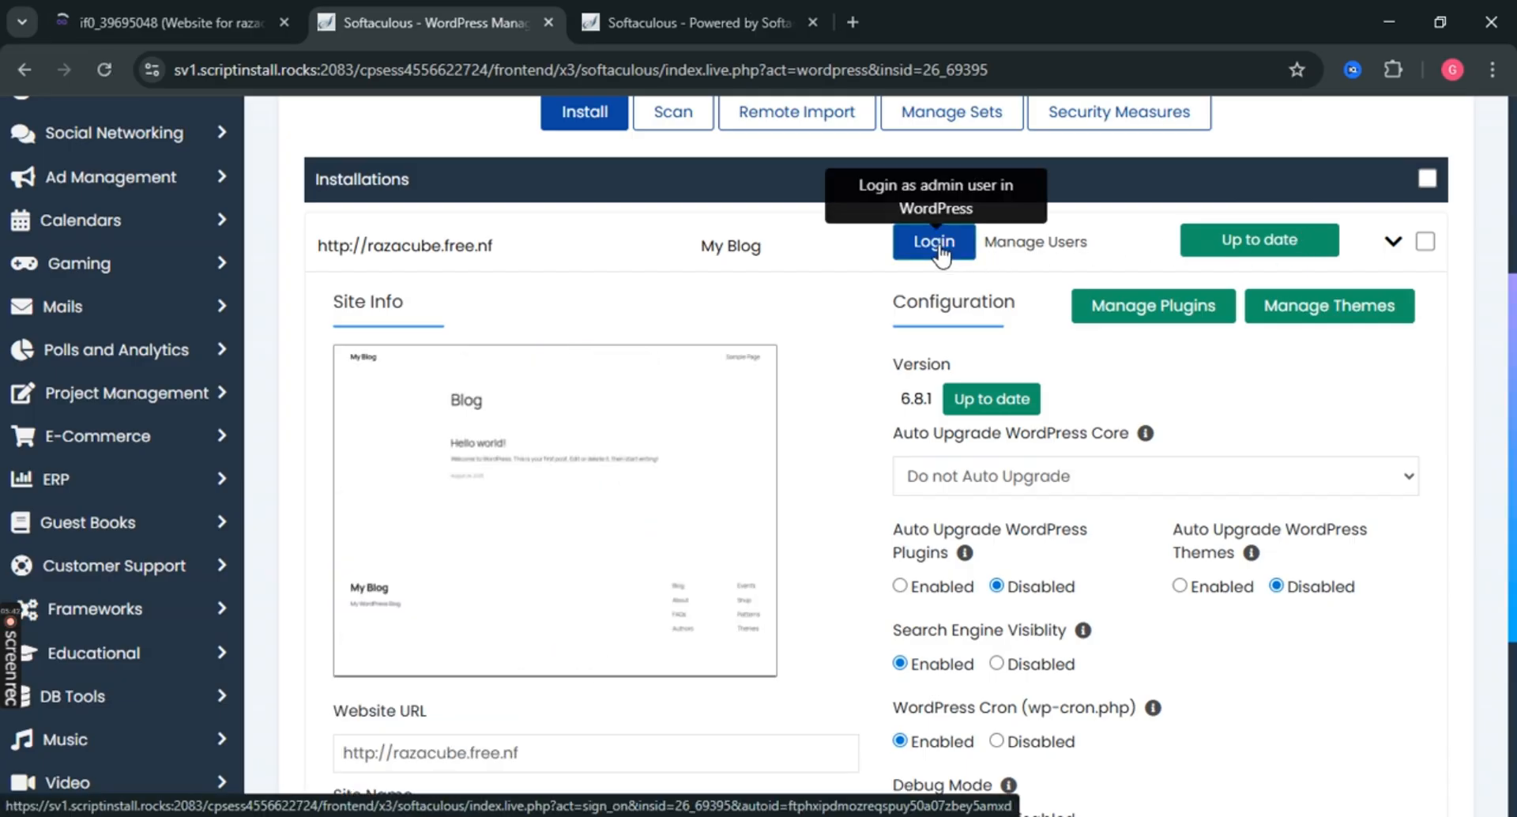
pyautogui.click(937, 245)
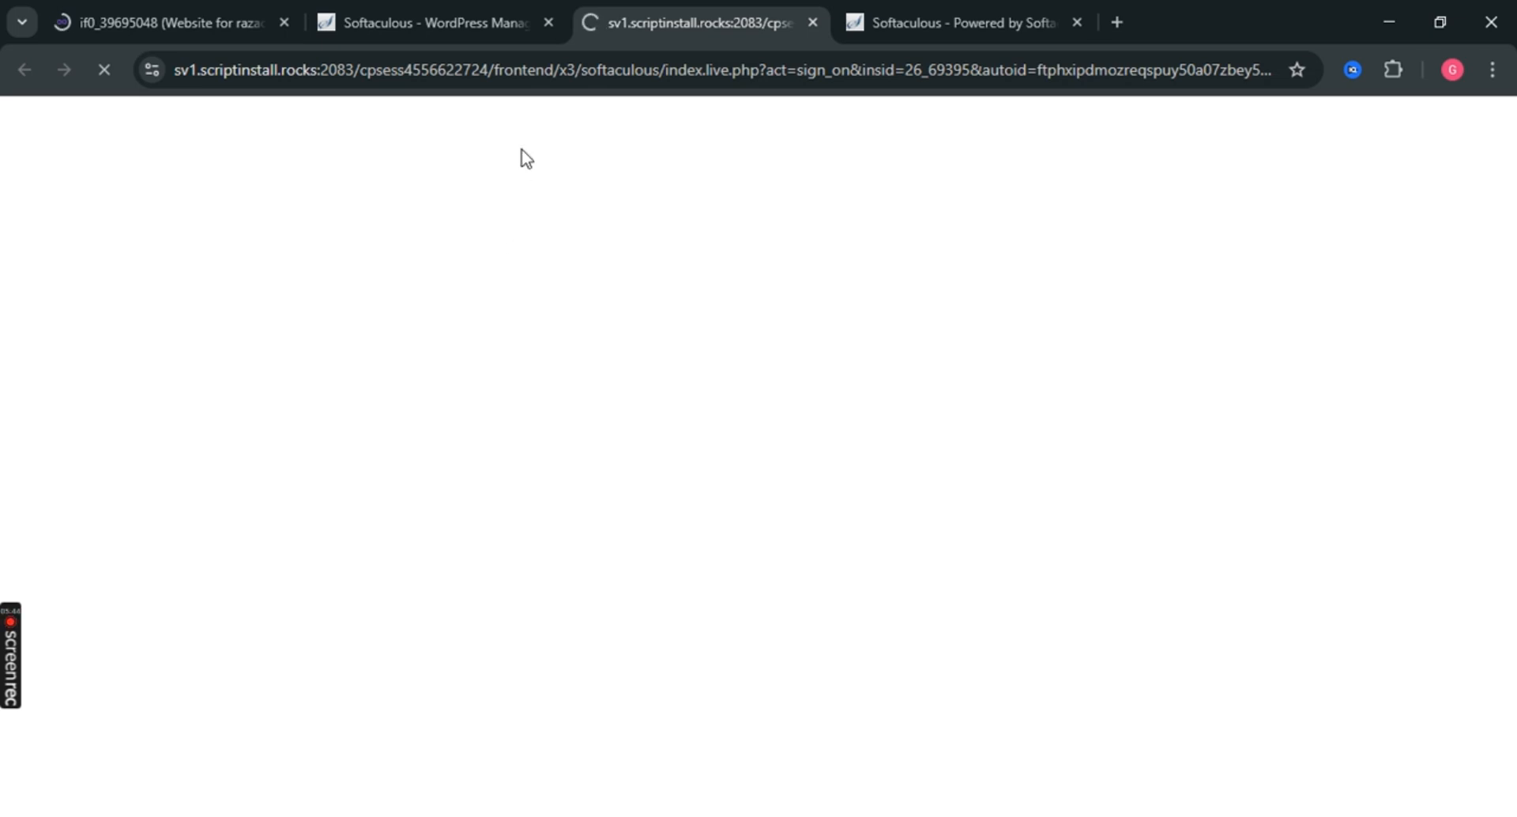
pyautogui.click(509, 24)
pyautogui.click(696, 22)
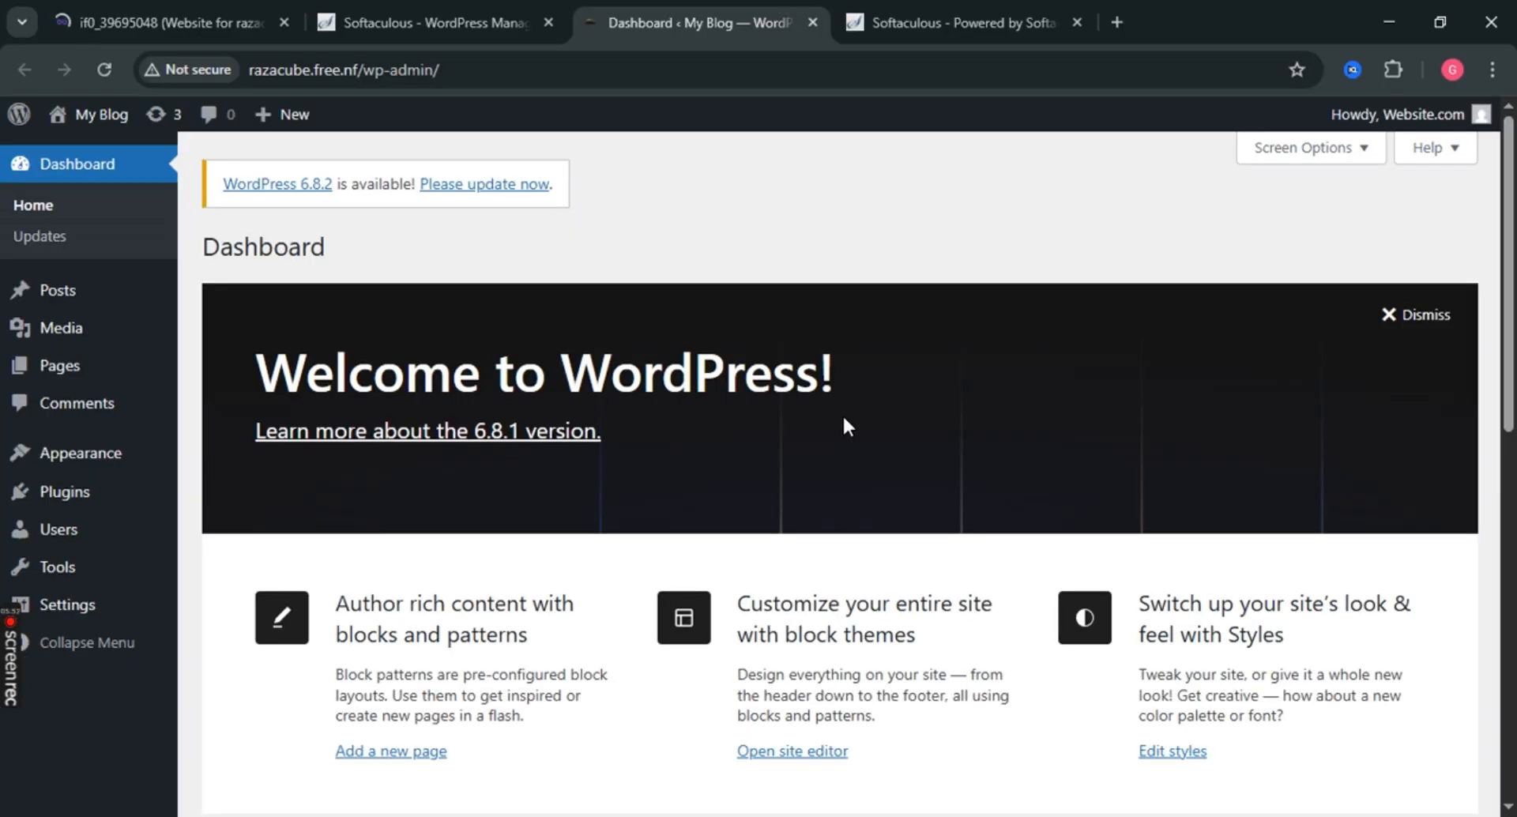
pyautogui.scroll(-5, 443, 326)
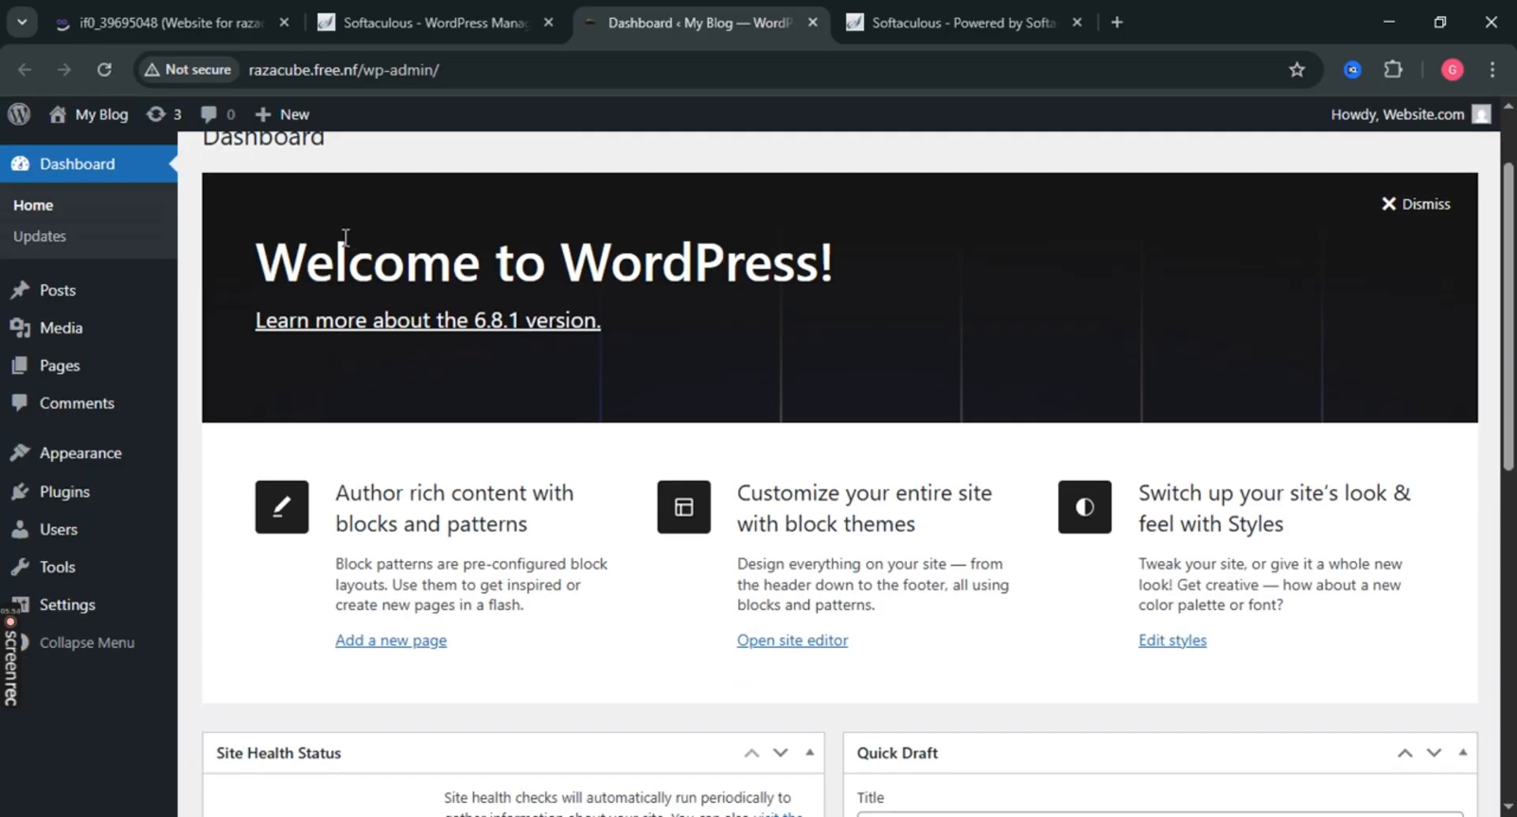
pyautogui.scroll(-5, 819, 352)
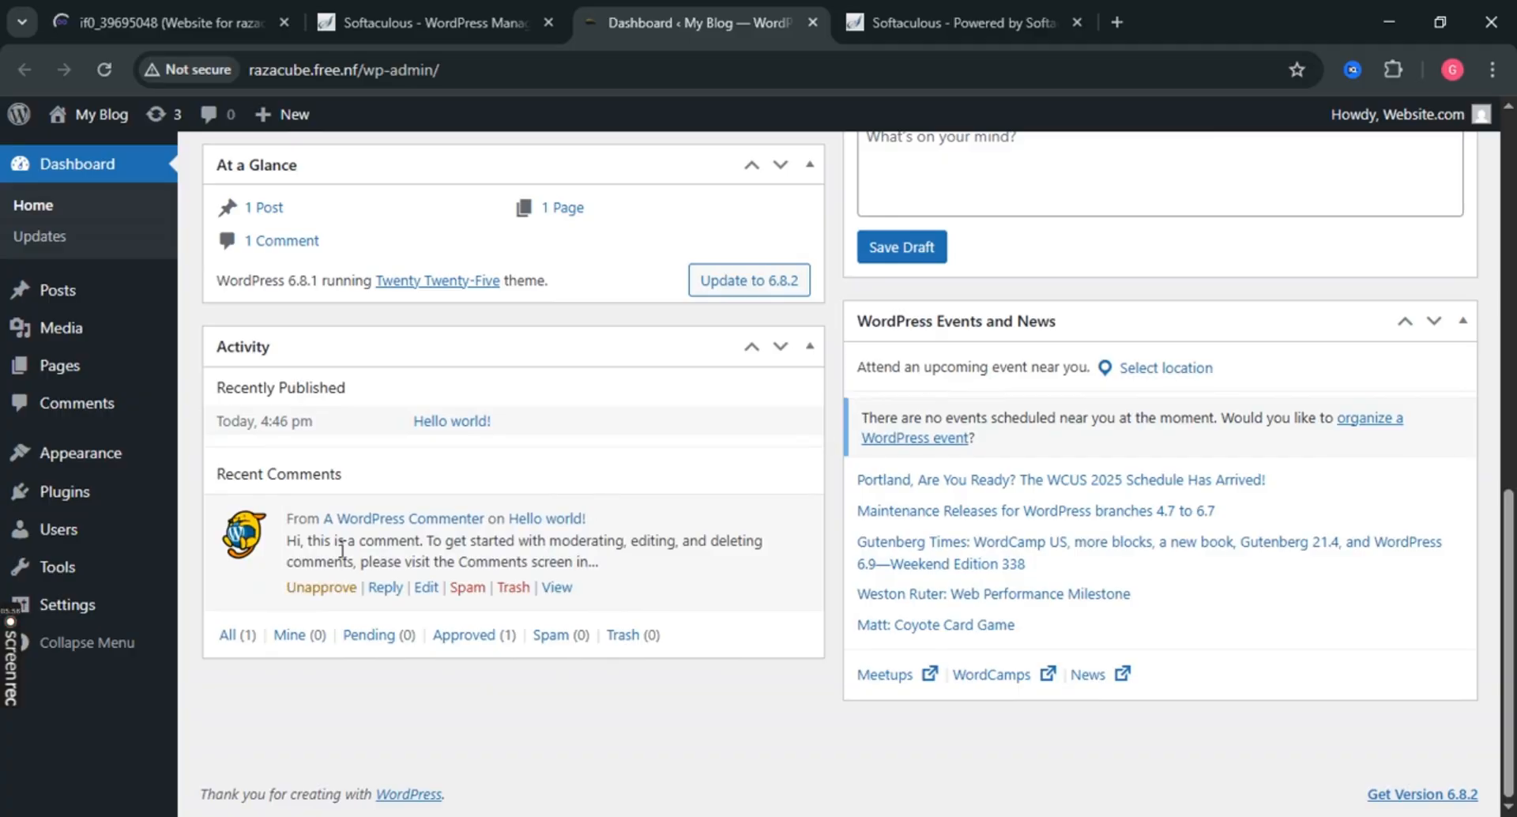
pyautogui.moveTo(14, 627)
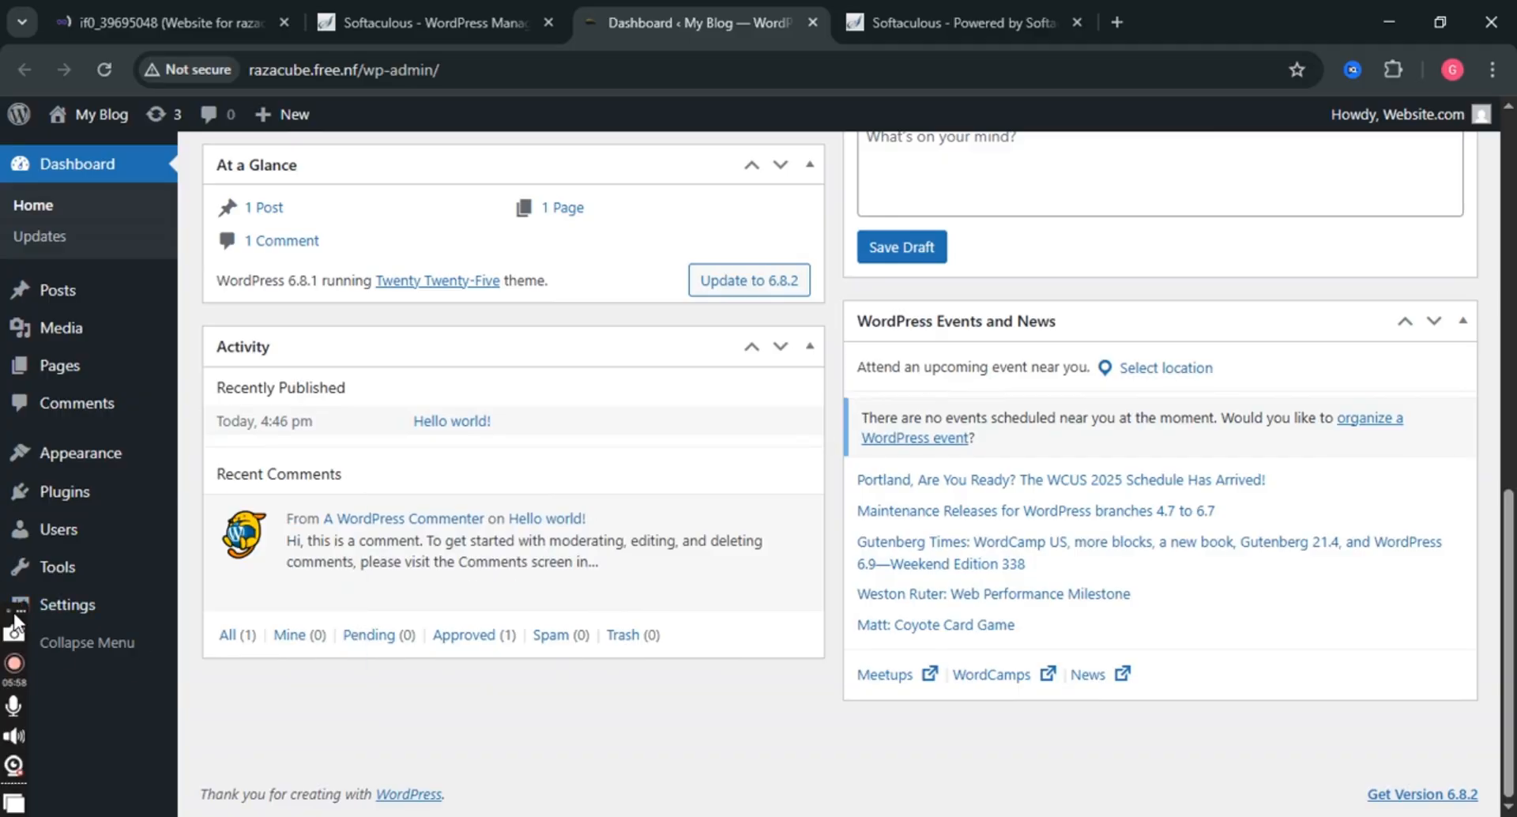
pyautogui.moveTo(17, 608); pyautogui.dragTo(1150, 12)
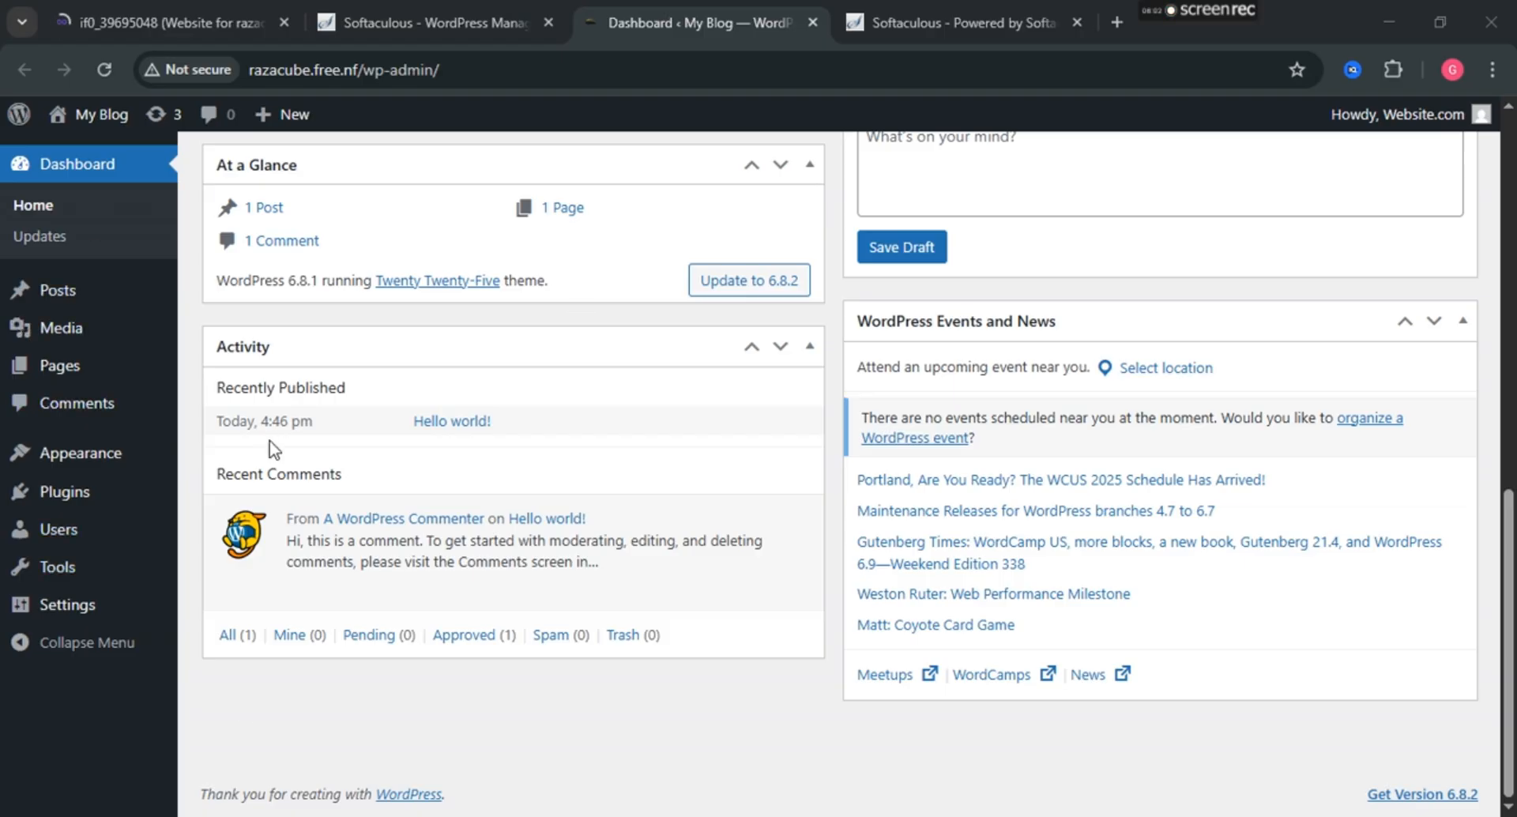
pyautogui.scroll(10, 711, 505)
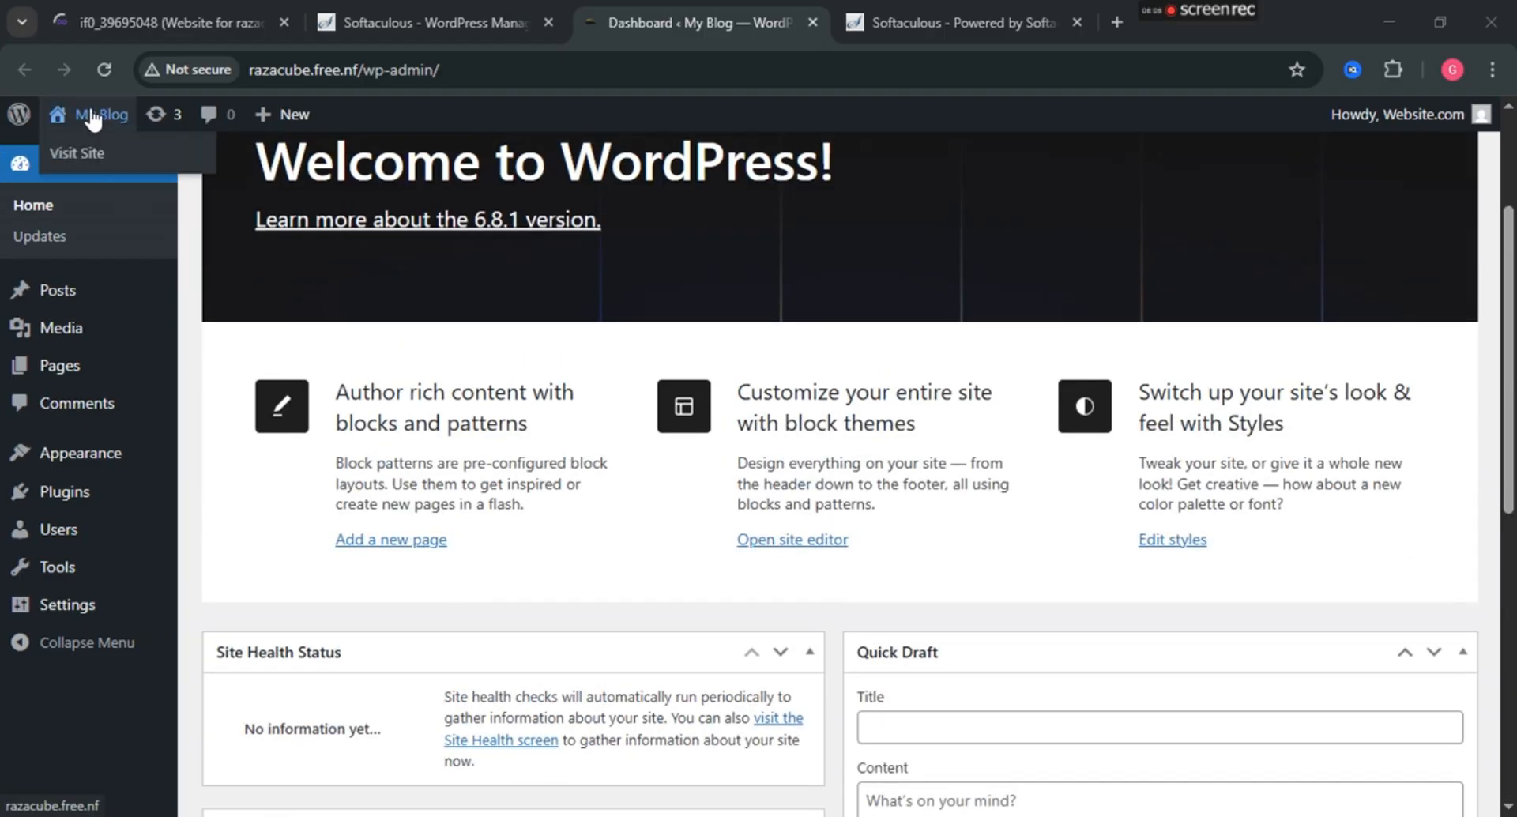
pyautogui.rightClick(93, 118)
# Open My Blog's front page with its Hello world! post in a new tab, then return to the dashboard.
pyautogui.click(125, 141)
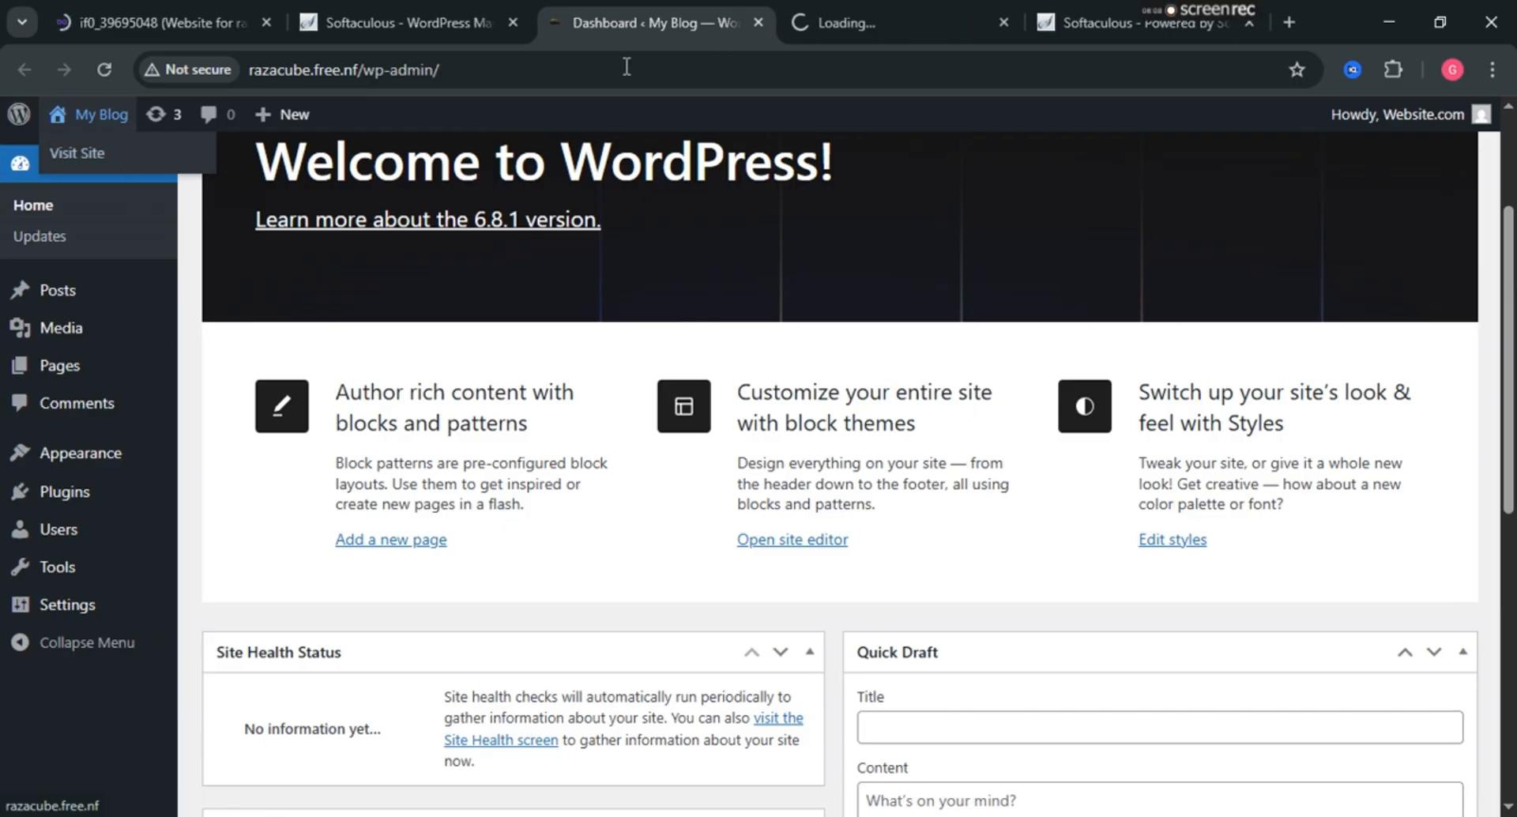
pyautogui.click(866, 19)
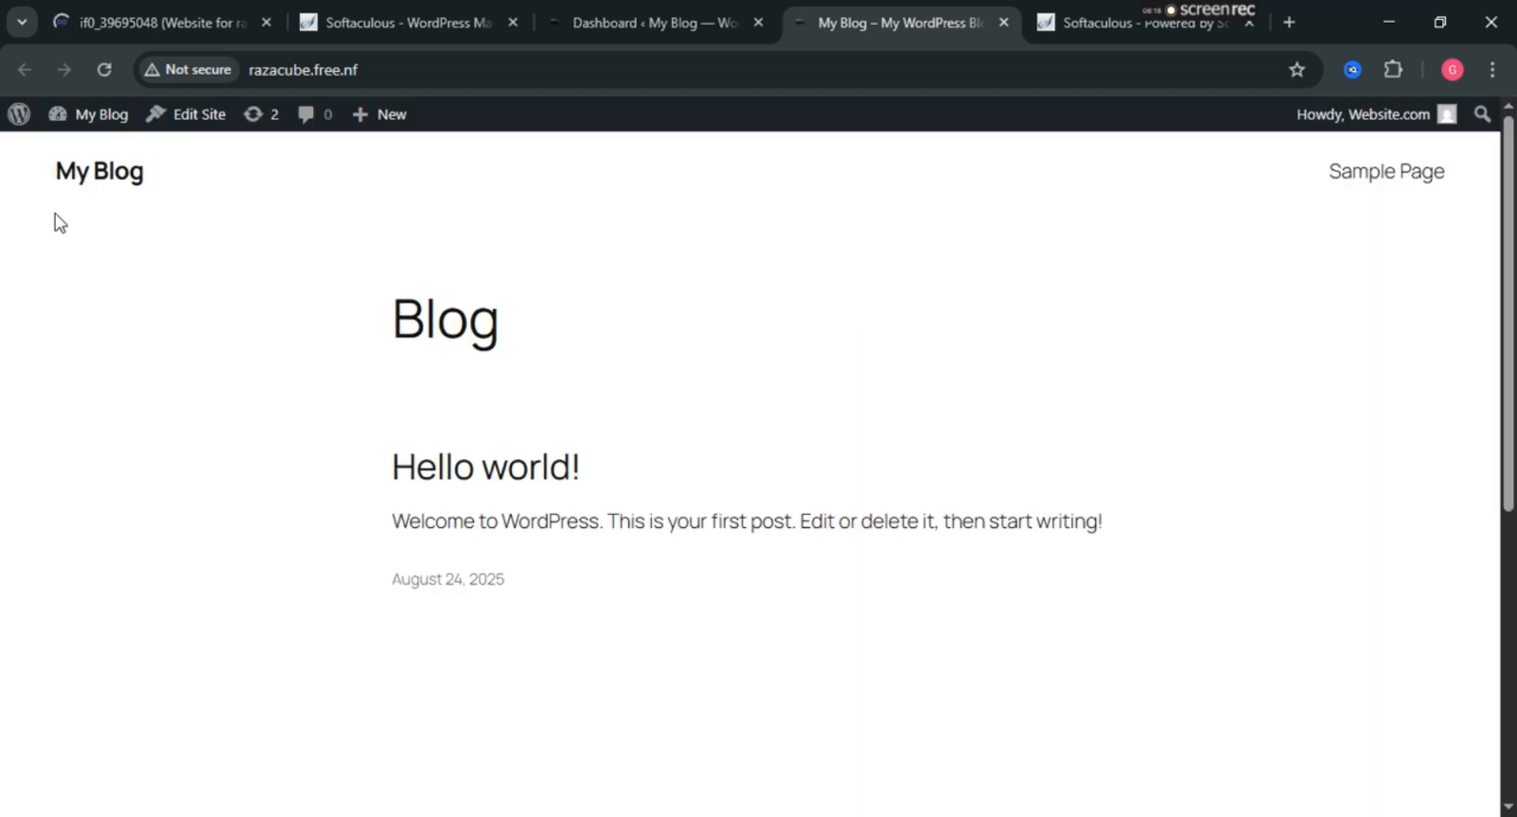
pyautogui.moveTo(95, 114)
pyautogui.click(667, 4)
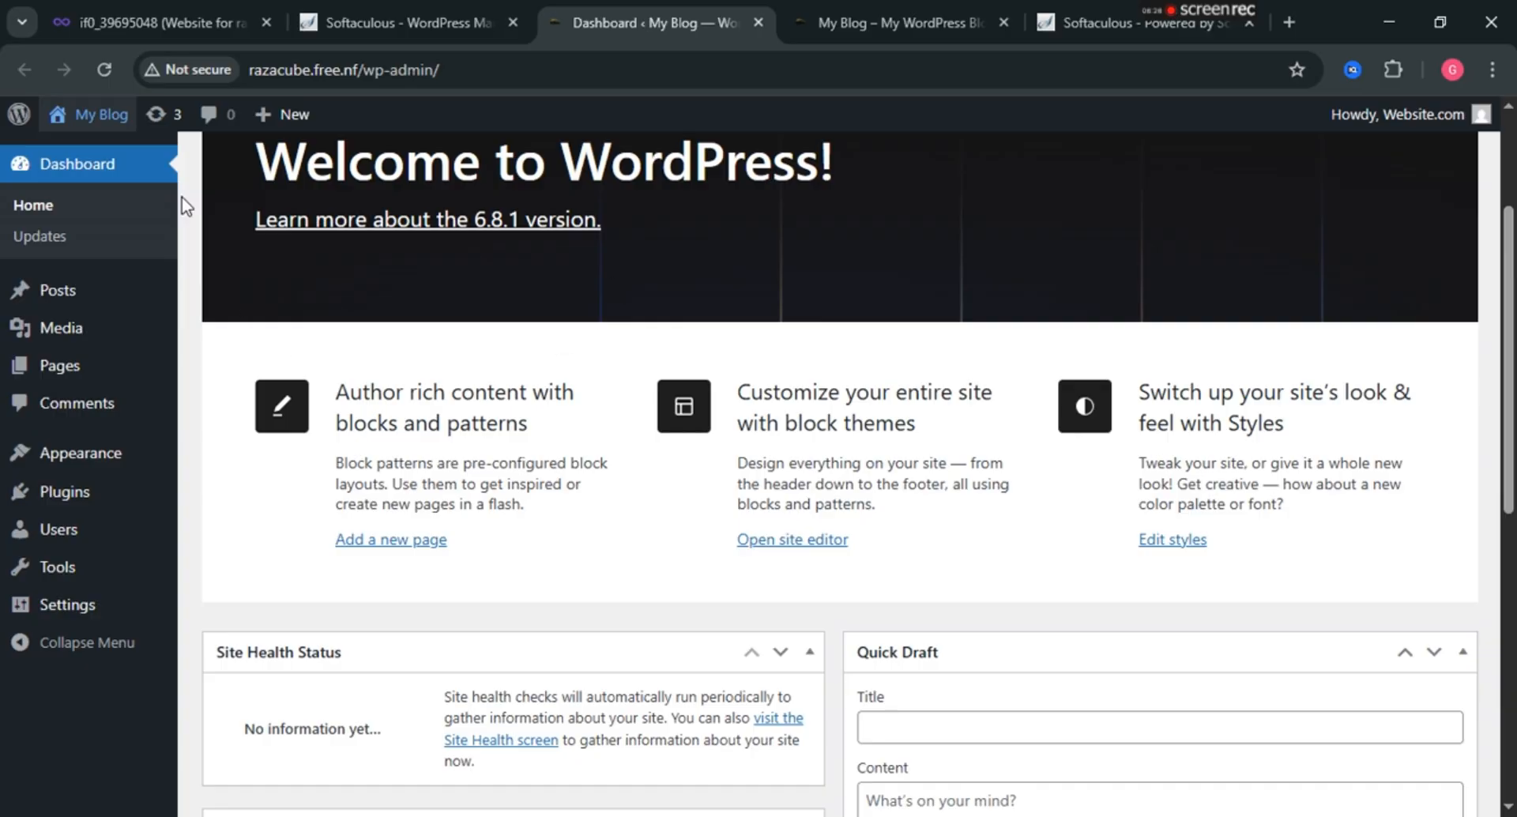
# In Screen Options, hide the Activity and Welcome boxes and keep WordPress Events and News shown.
pyautogui.scroll(3, 182, 196)
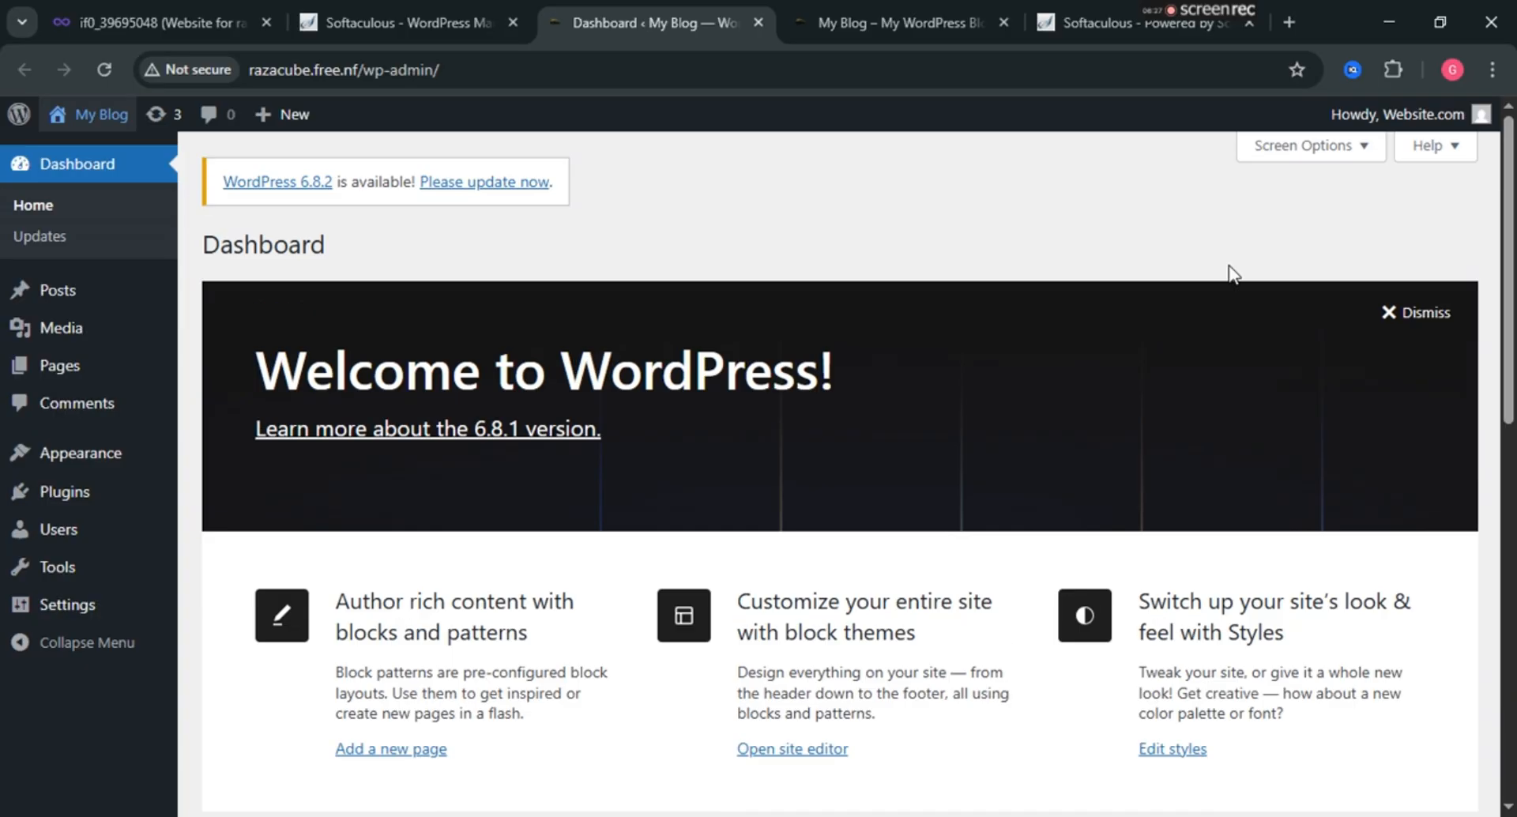
pyautogui.click(1309, 150)
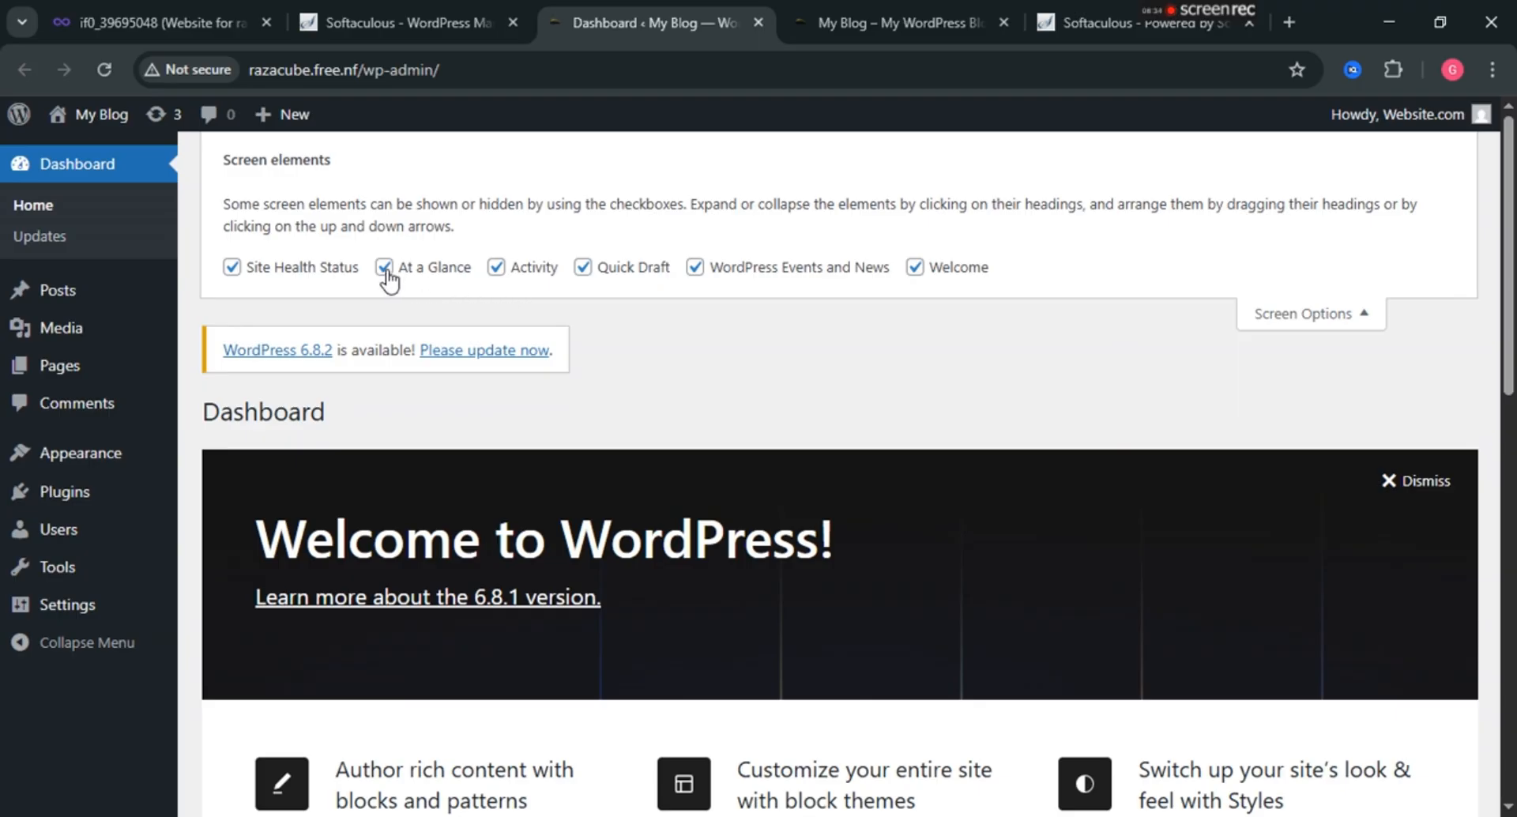
pyautogui.click(496, 268)
pyautogui.click(696, 268)
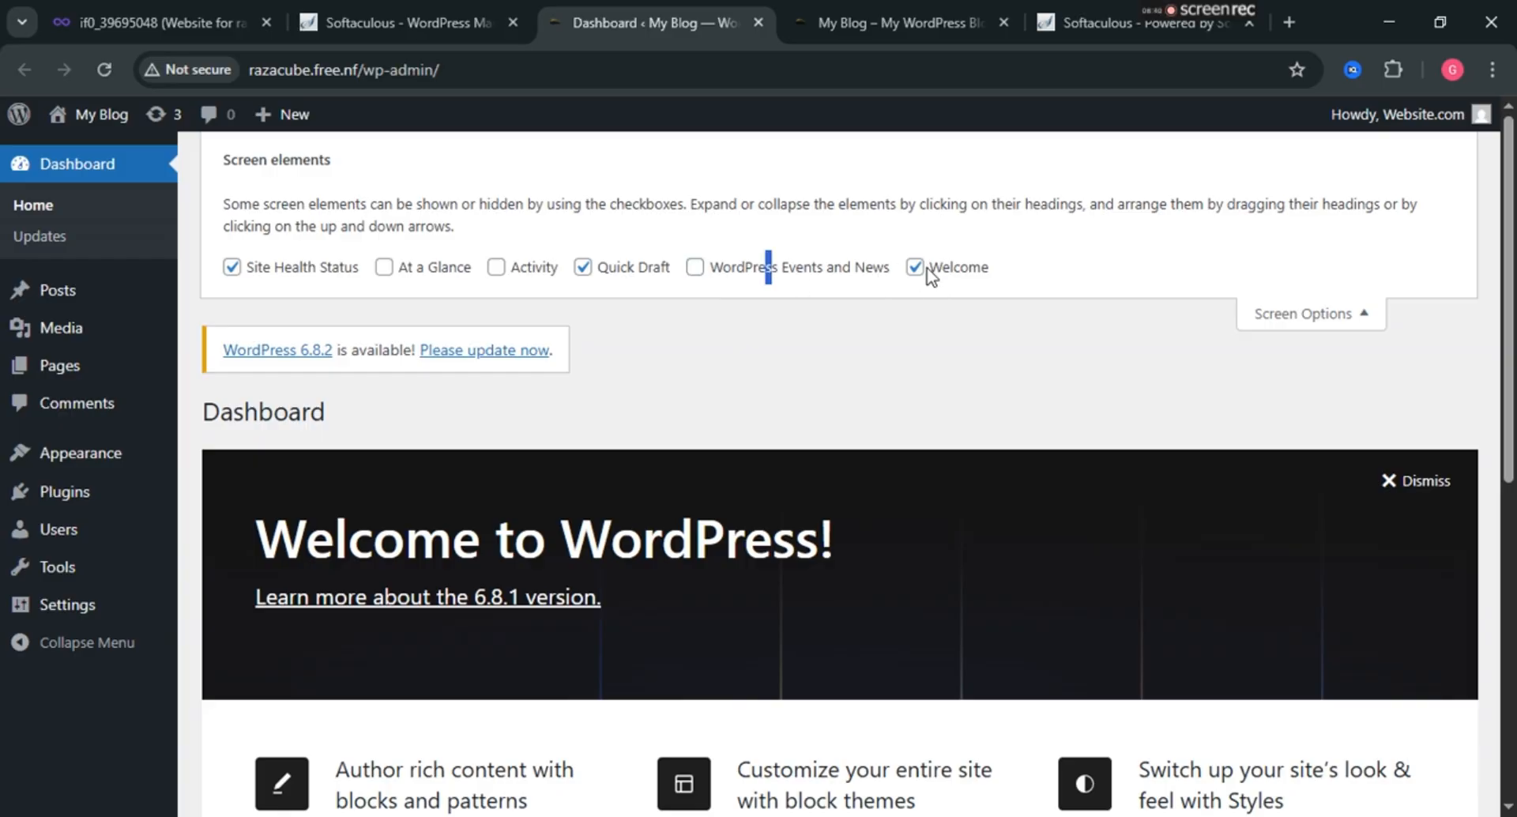
pyautogui.click(926, 269)
pyautogui.click(695, 268)
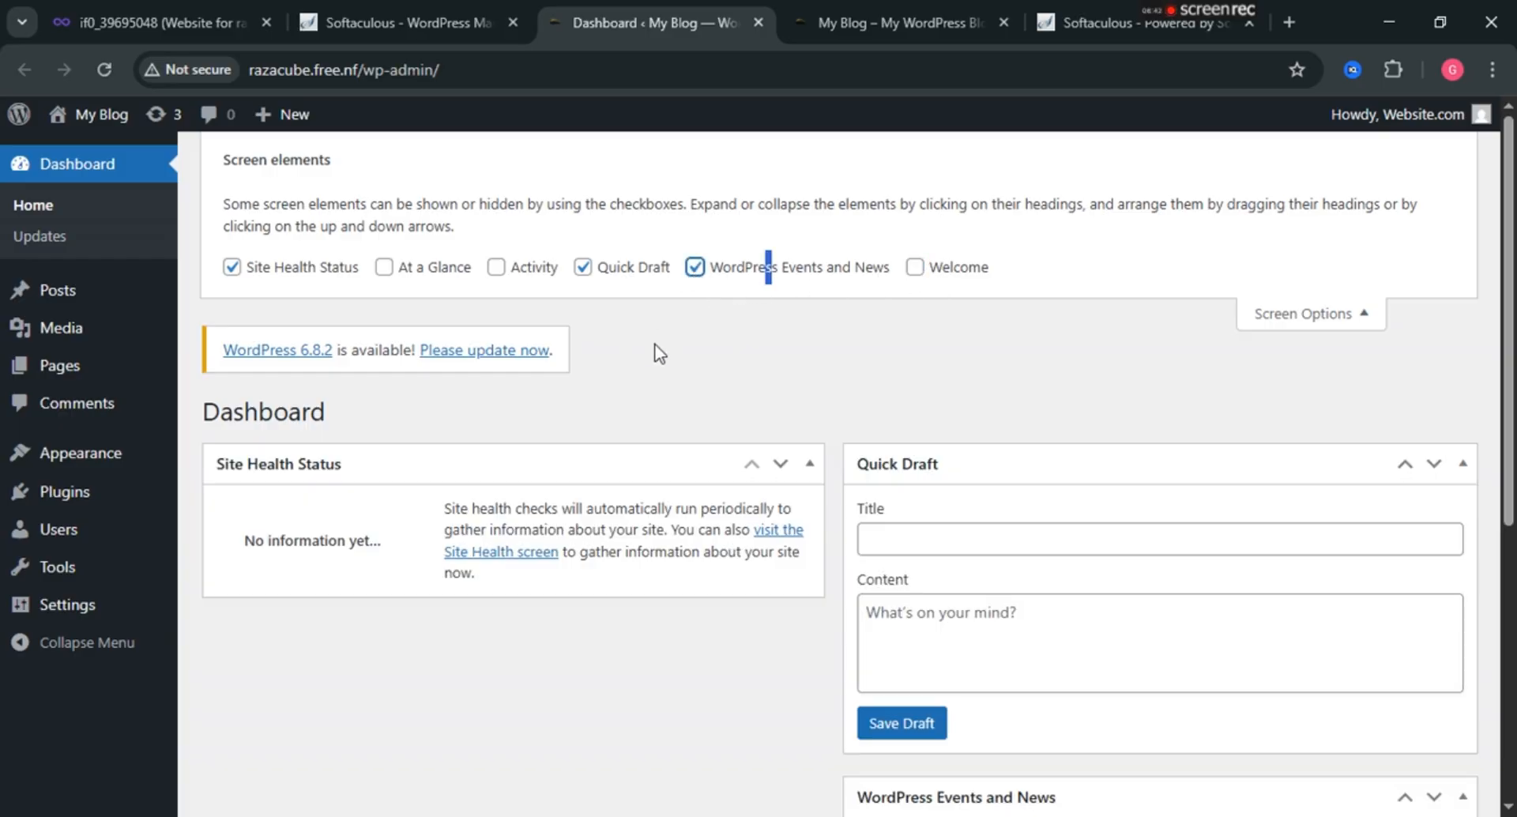
pyautogui.click(1273, 323)
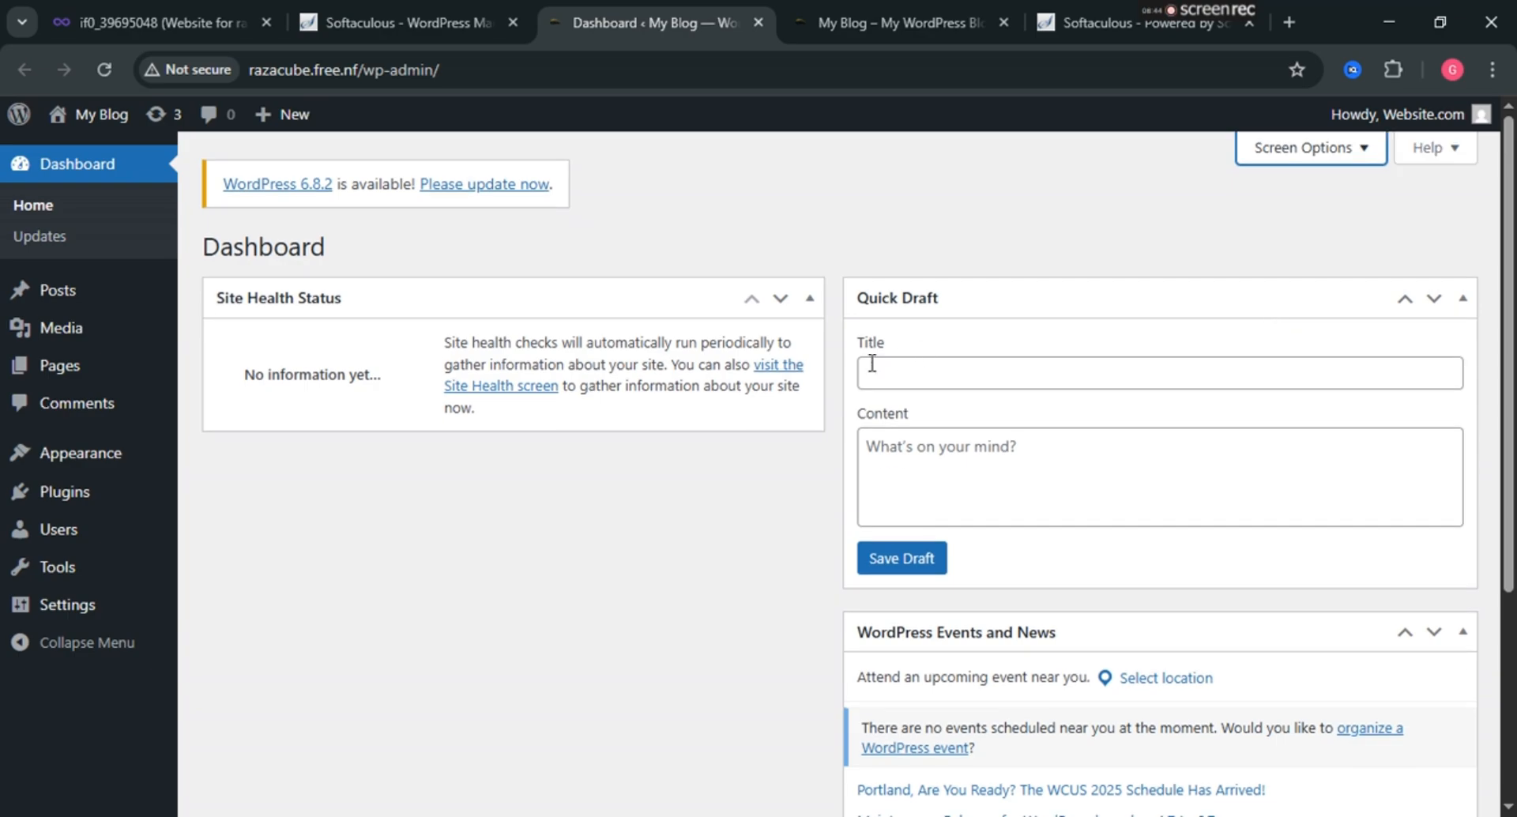
# Hide the WordPress Events and News box too, leaving Site Health Status and Quick Draft.
pyautogui.scroll(-4, 510, 595)
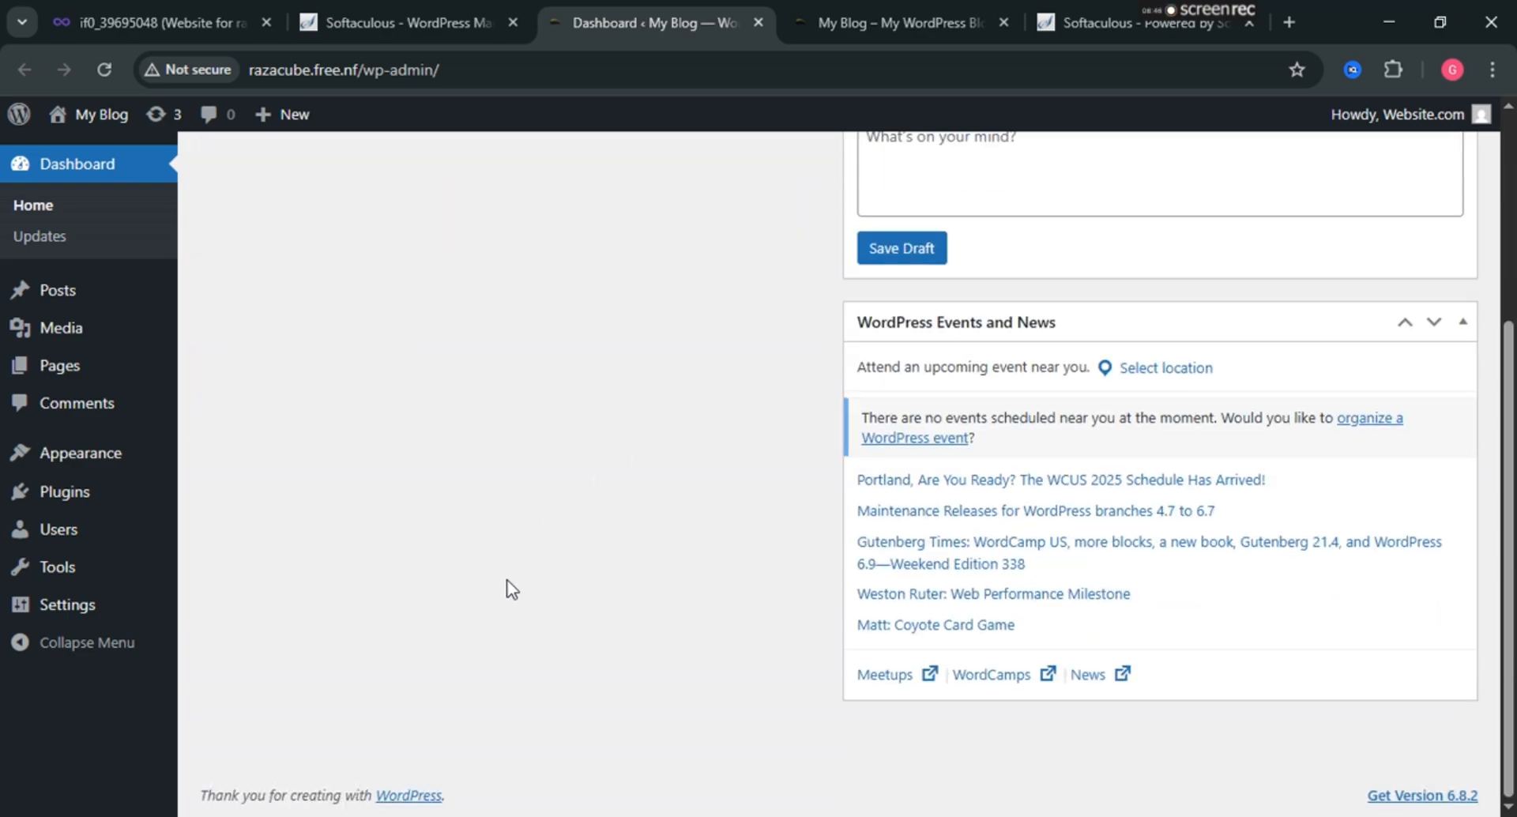
pyautogui.scroll(4, 974, 410)
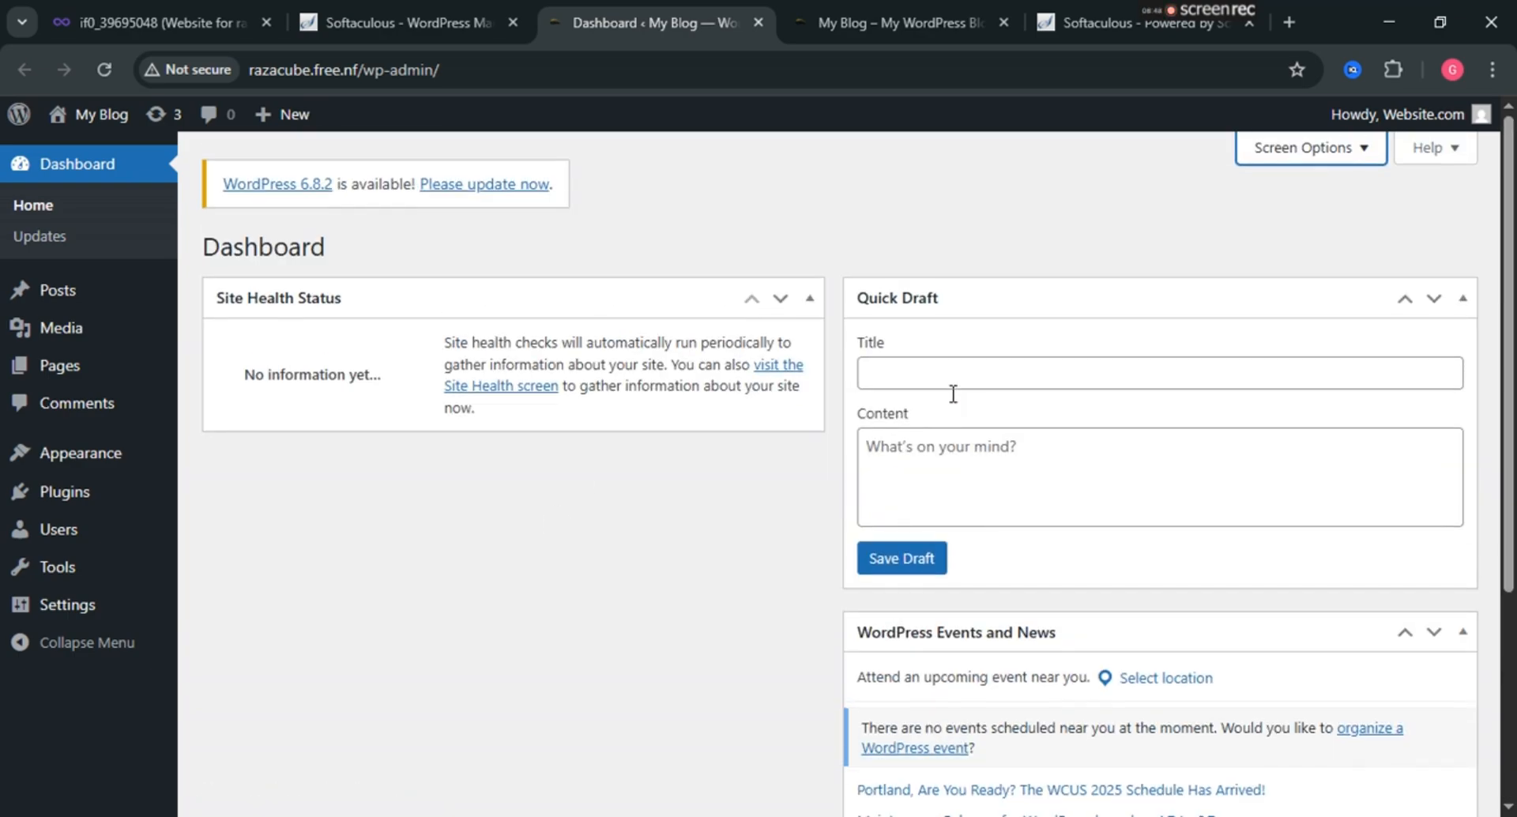
pyautogui.click(1256, 156)
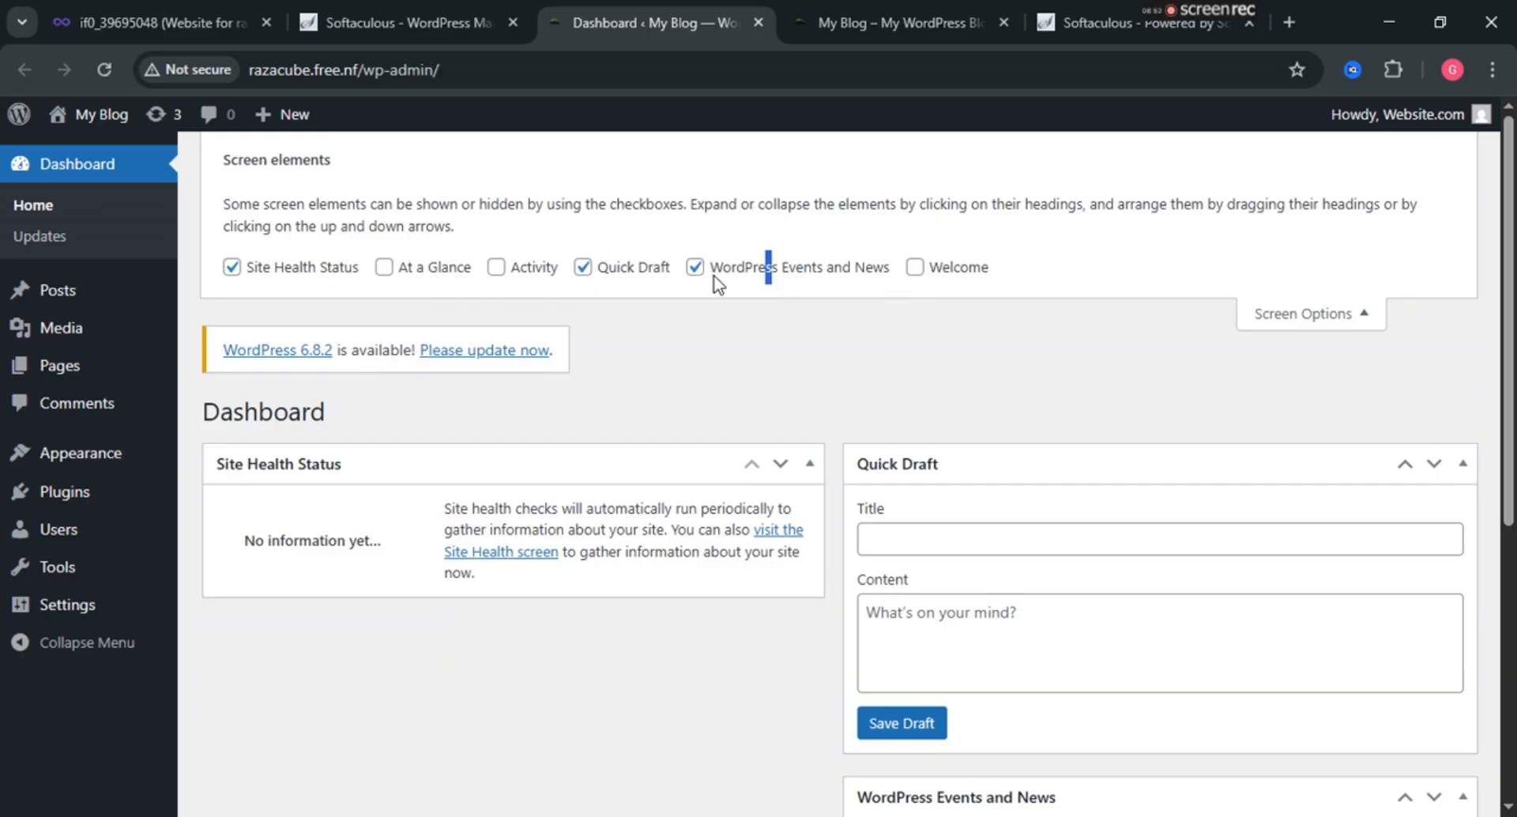
pyautogui.click(694, 268)
pyautogui.click(1335, 320)
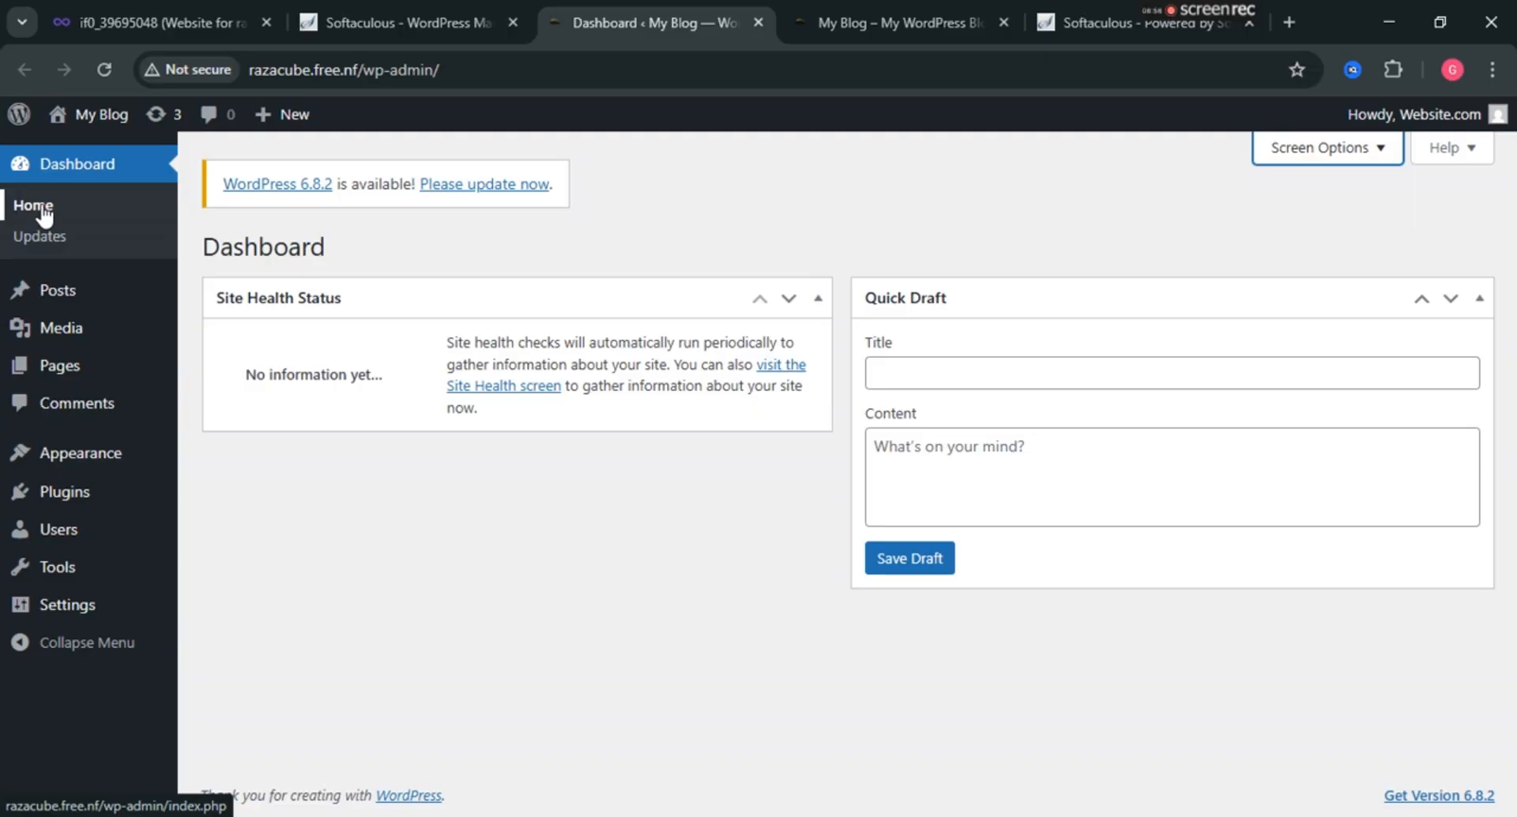
# Review the 6.8.2 core and Akismet updates, then open Posts and reload the unstyled page.
pyautogui.click(45, 215)
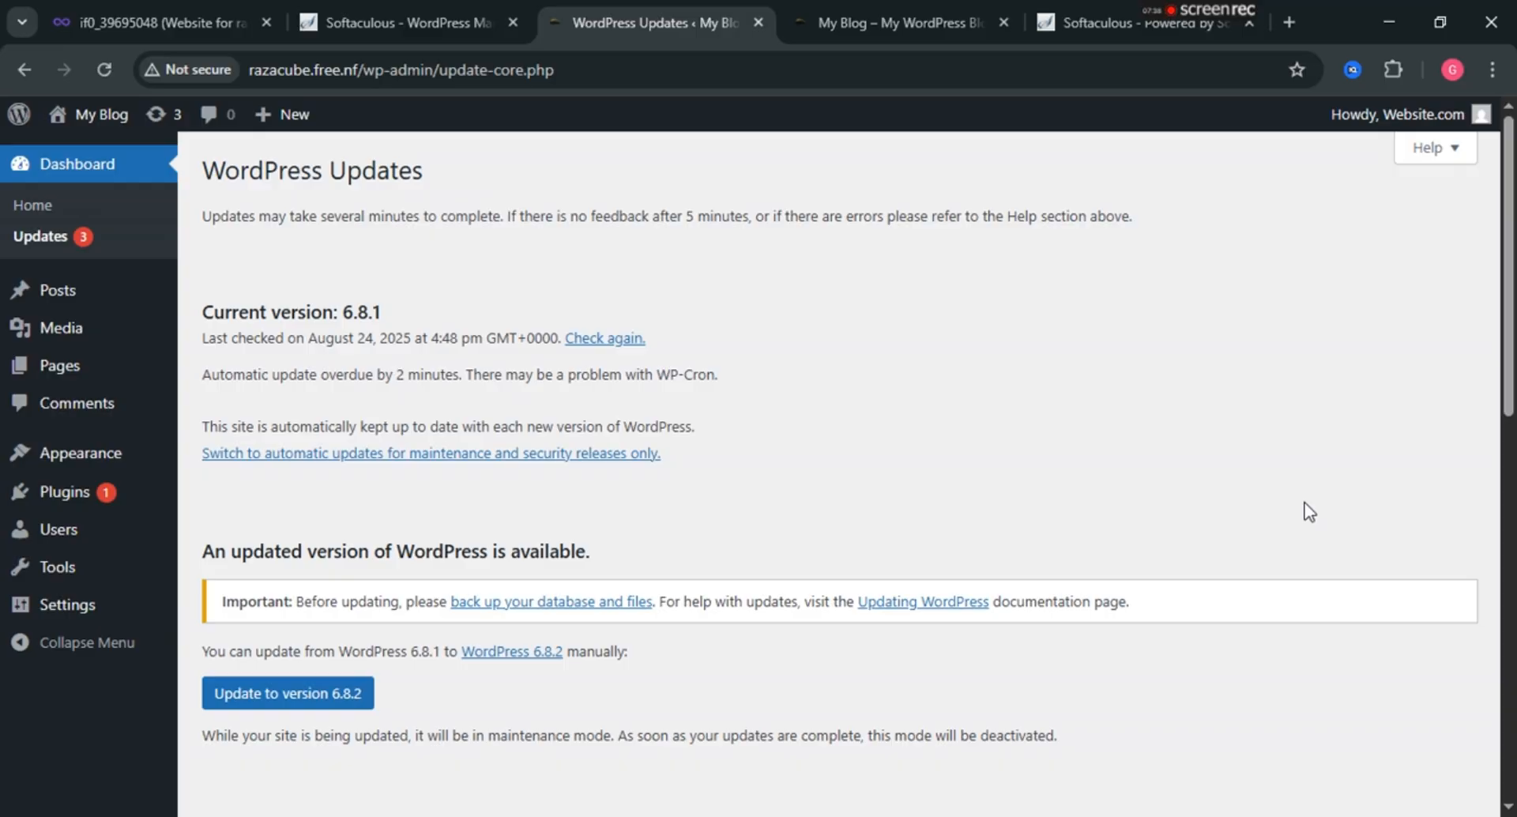
pyautogui.scroll(-5, 1111, 532)
pyautogui.scroll(2, 1059, 499)
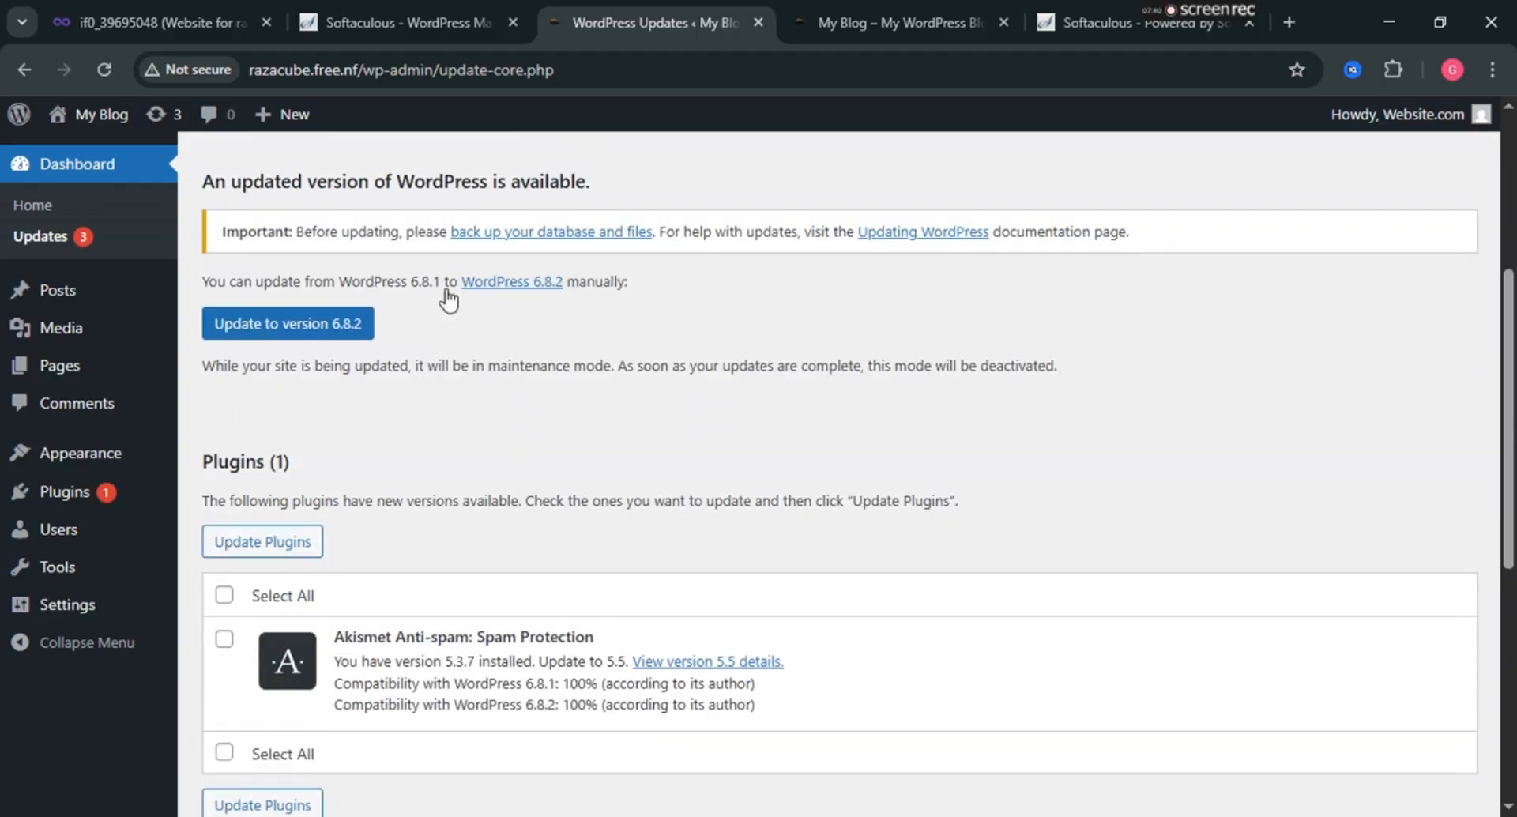
pyautogui.scroll(5, 362, 261)
pyautogui.scroll(-6, 362, 261)
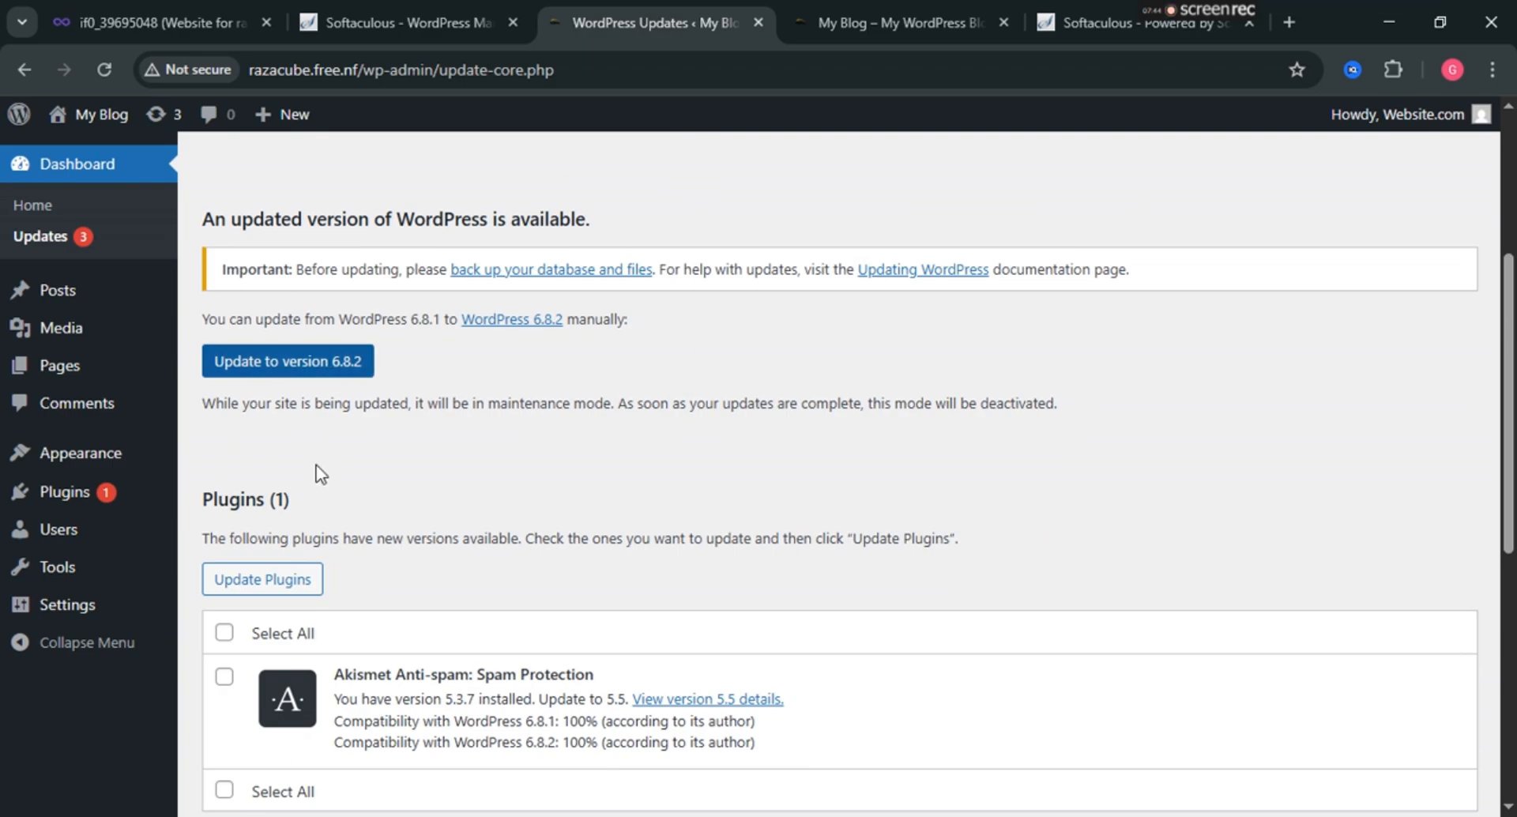
pyautogui.click(69, 291)
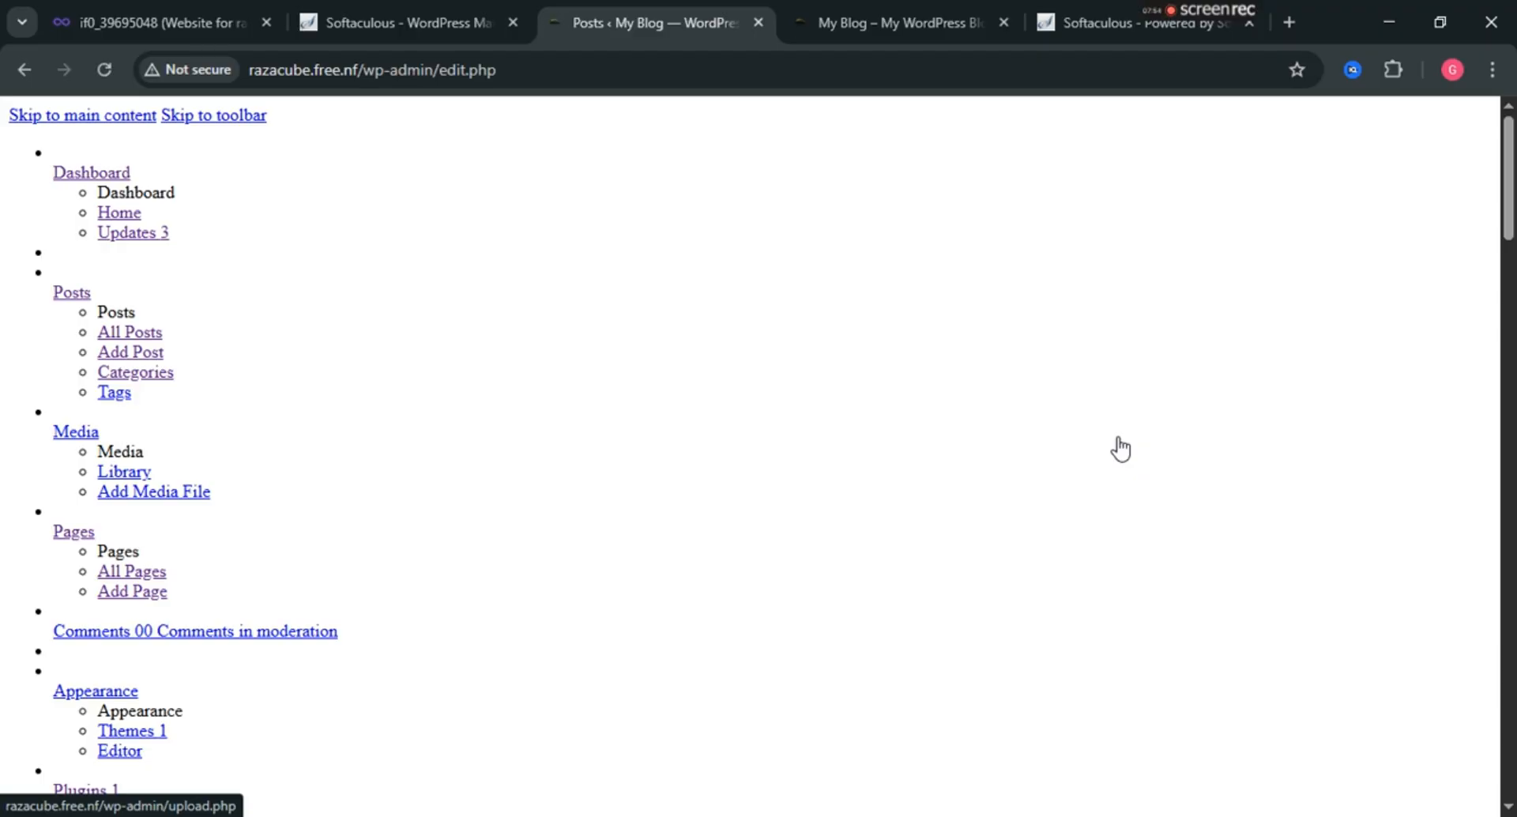
pyautogui.click(106, 70)
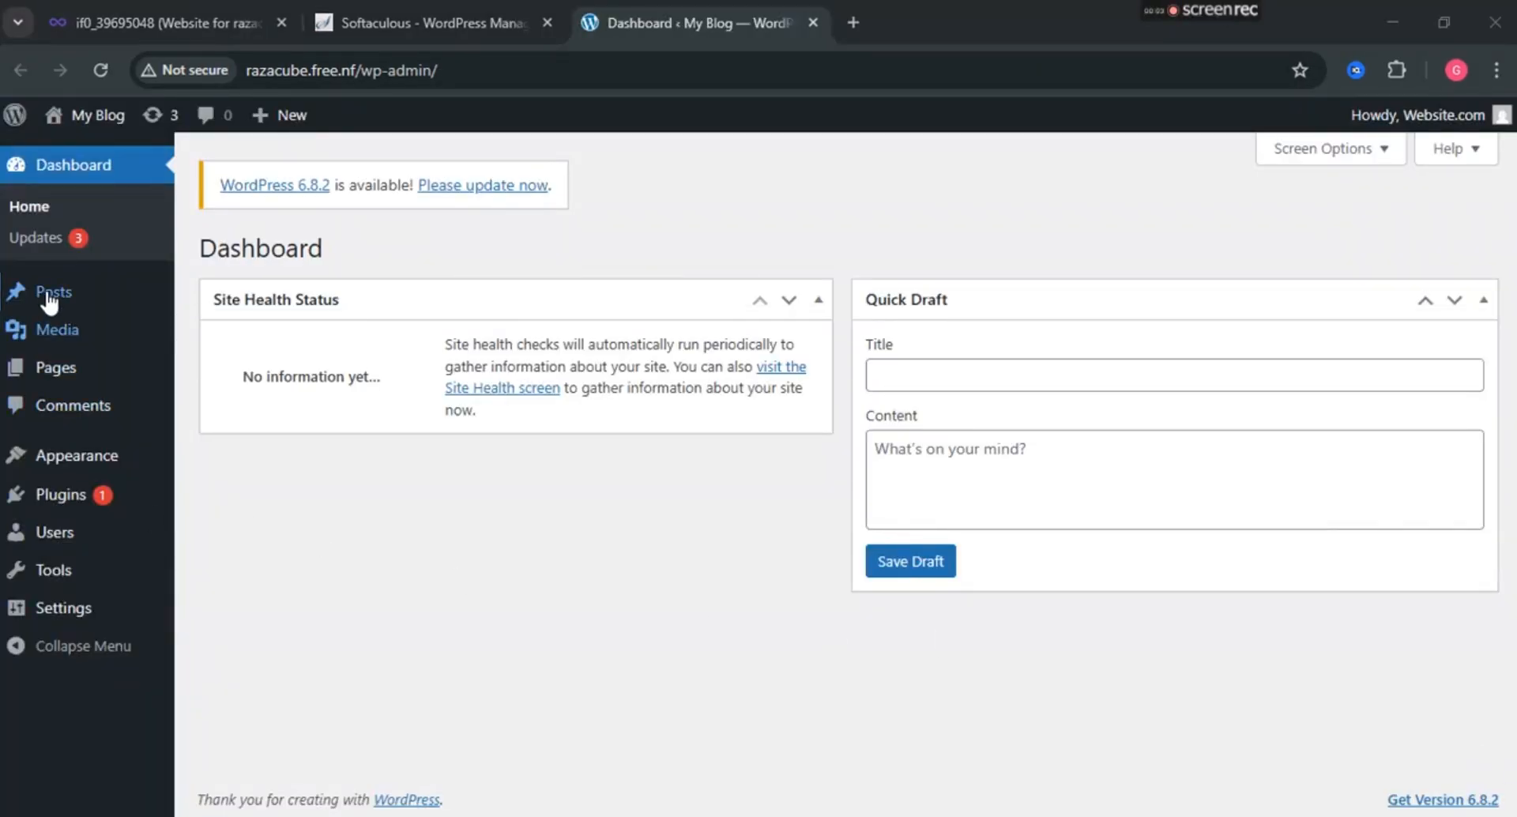
# Open the Posts list with the Hello world! post in a new tab, then return to the dashboard.
pyautogui.rightClick(155, 298)
pyautogui.click(144, 320)
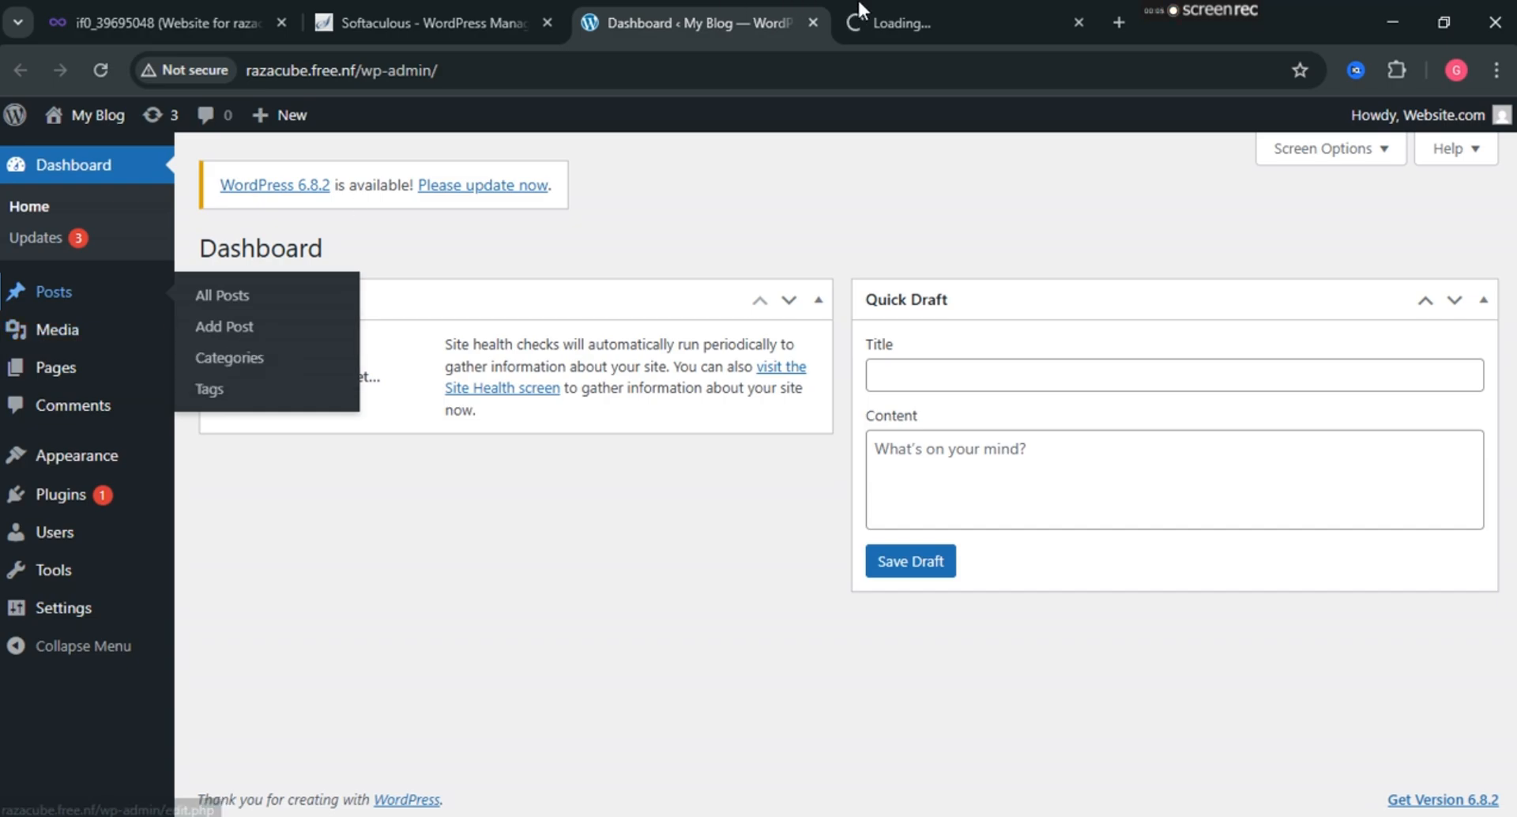
pyautogui.click(930, 1)
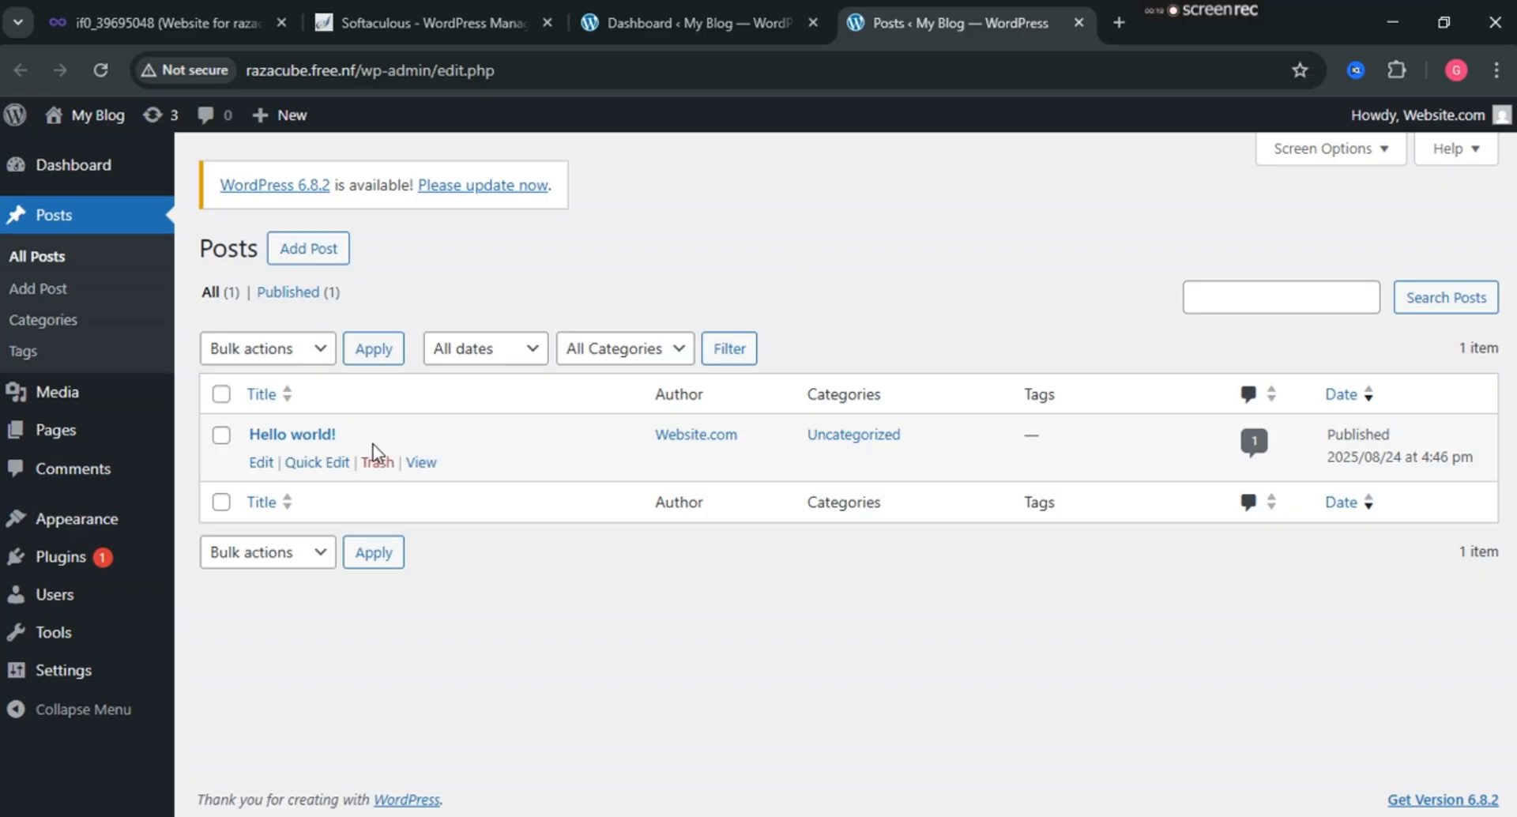
pyautogui.click(733, 1)
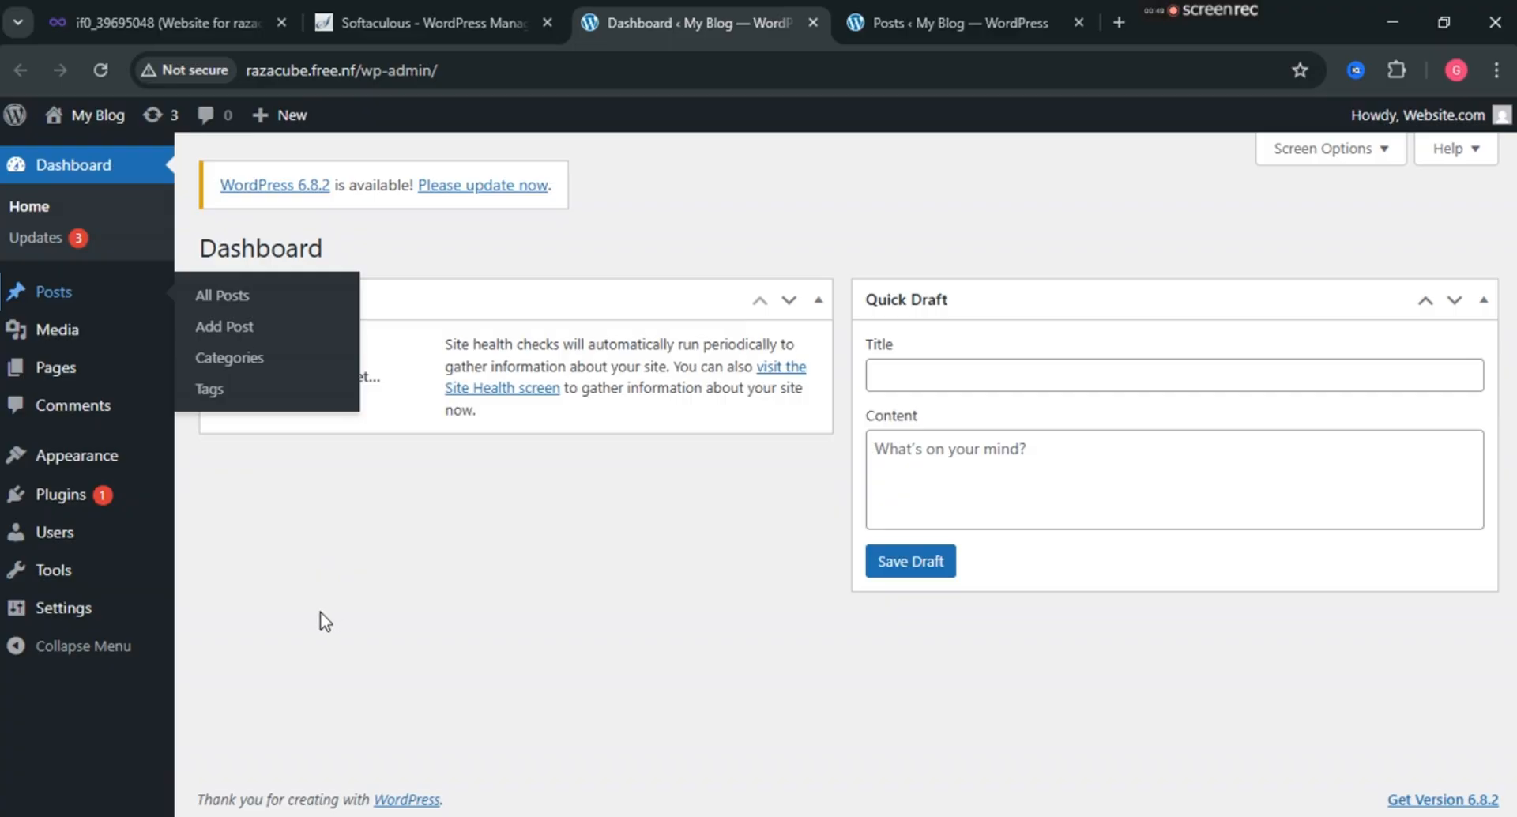
# Browse the Media Library, then the Pages list.
pyautogui.moveTo(63, 336)
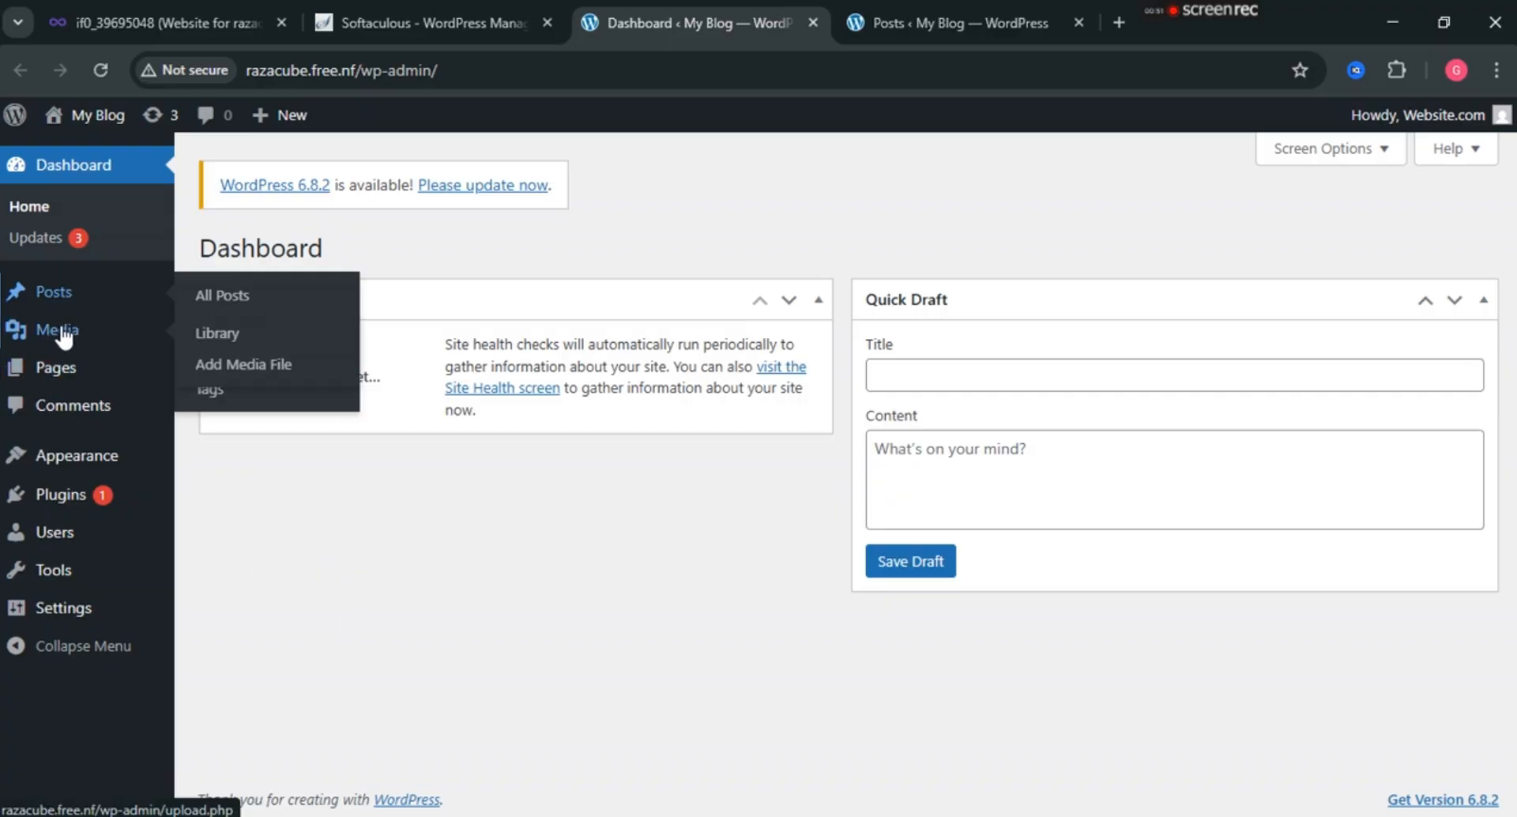
pyautogui.click(63, 336)
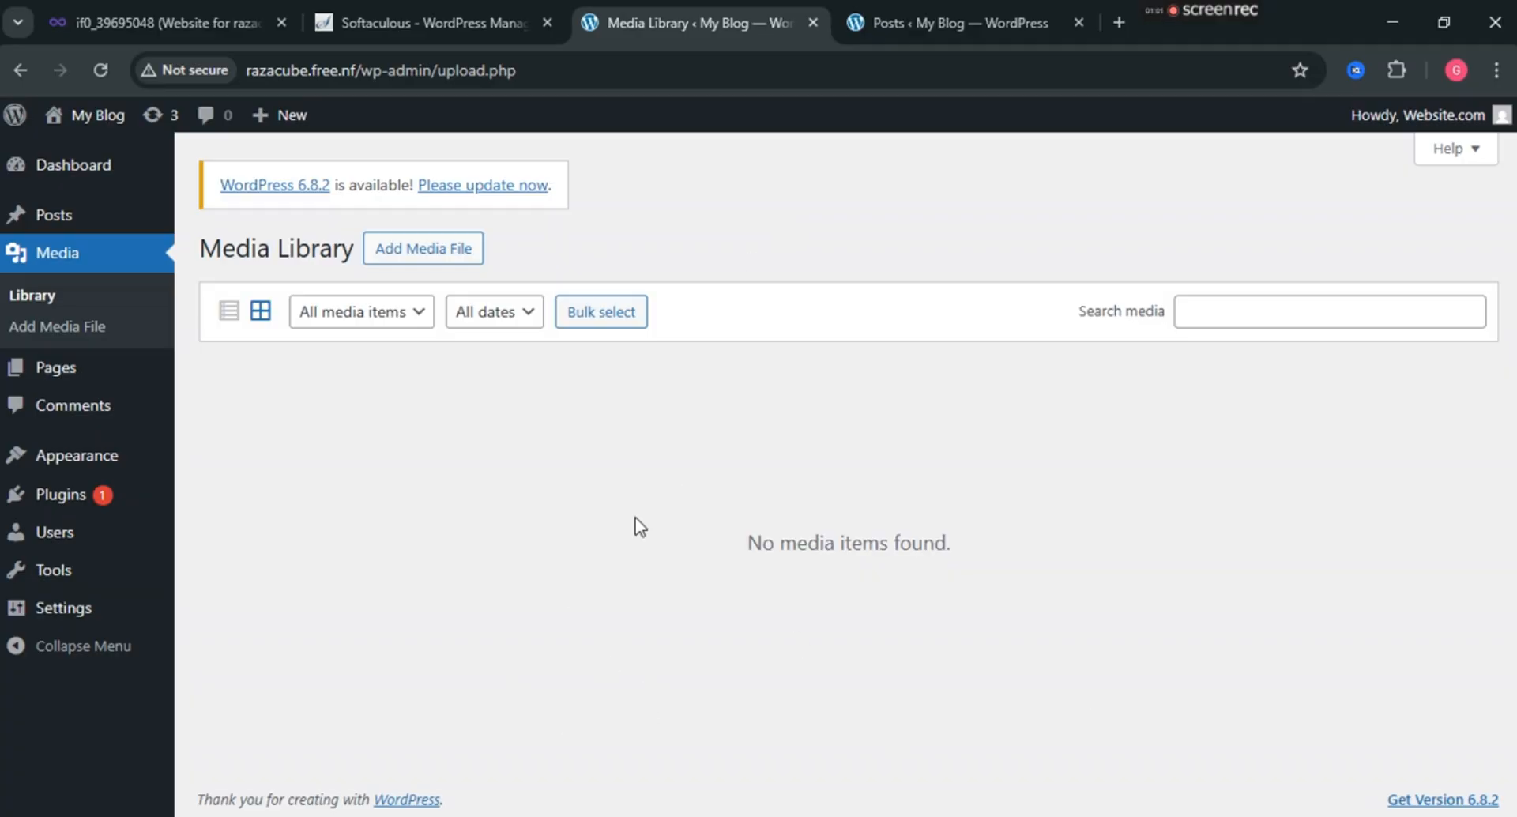
pyautogui.moveTo(76, 385)
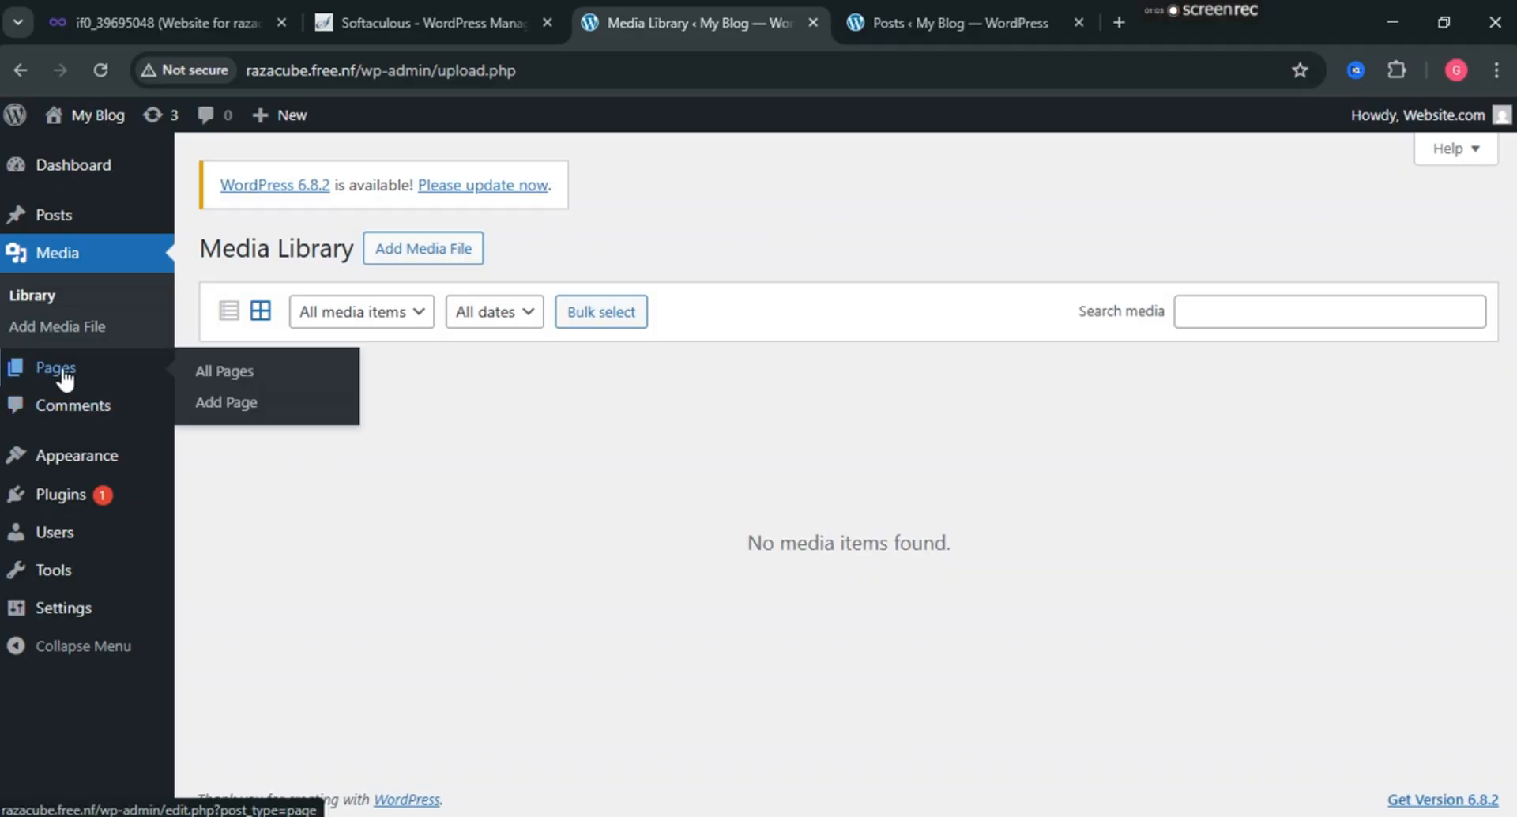
pyautogui.click(60, 377)
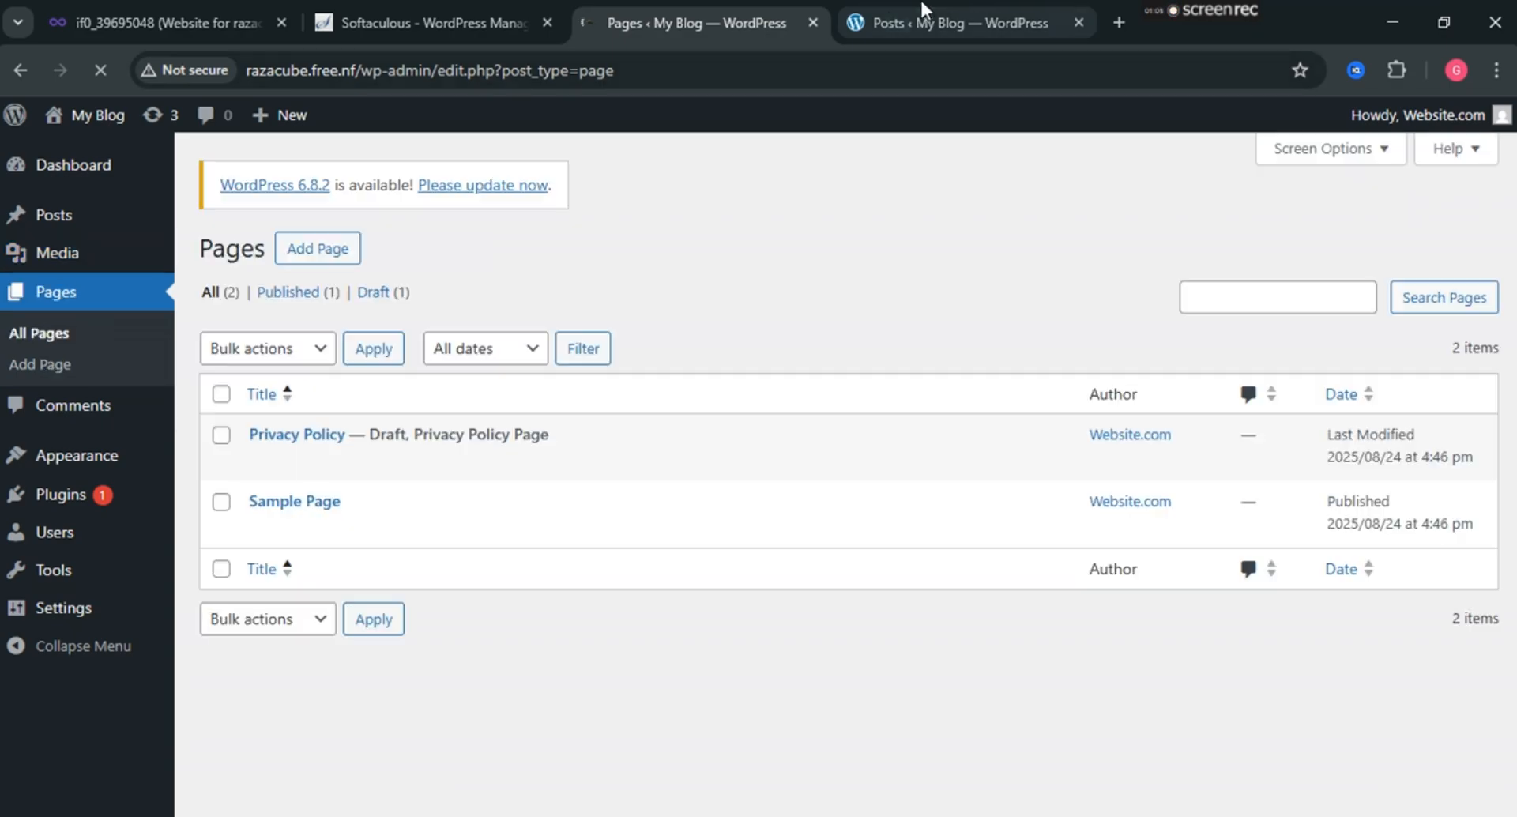
# View the front page in a new tab, then open Comments showing the Hello world! sample comment.
pyautogui.click(929, 4)
pyautogui.rightClick(87, 133)
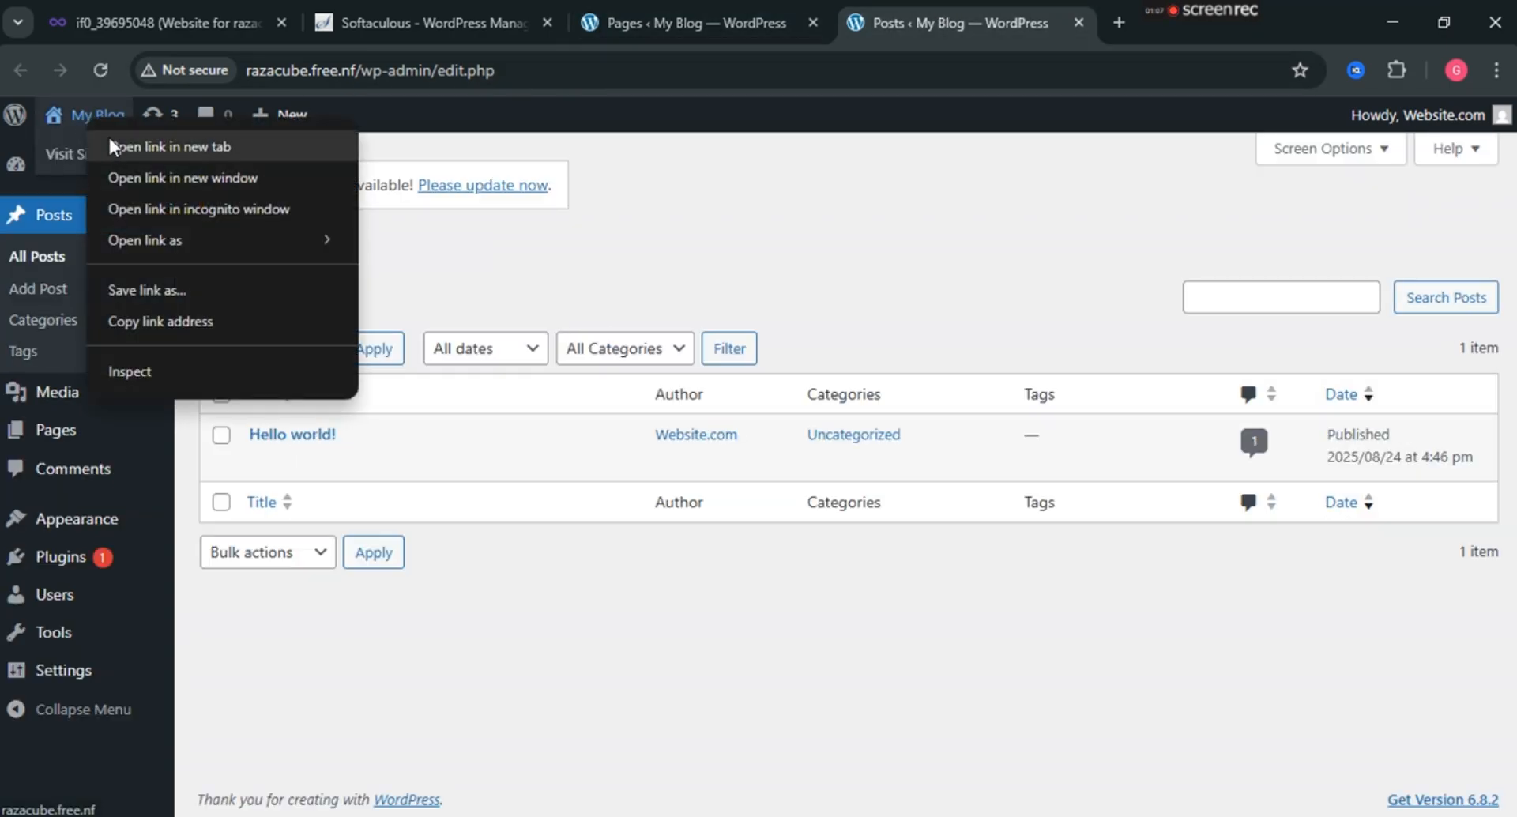
pyautogui.click(112, 143)
pyautogui.click(1074, 16)
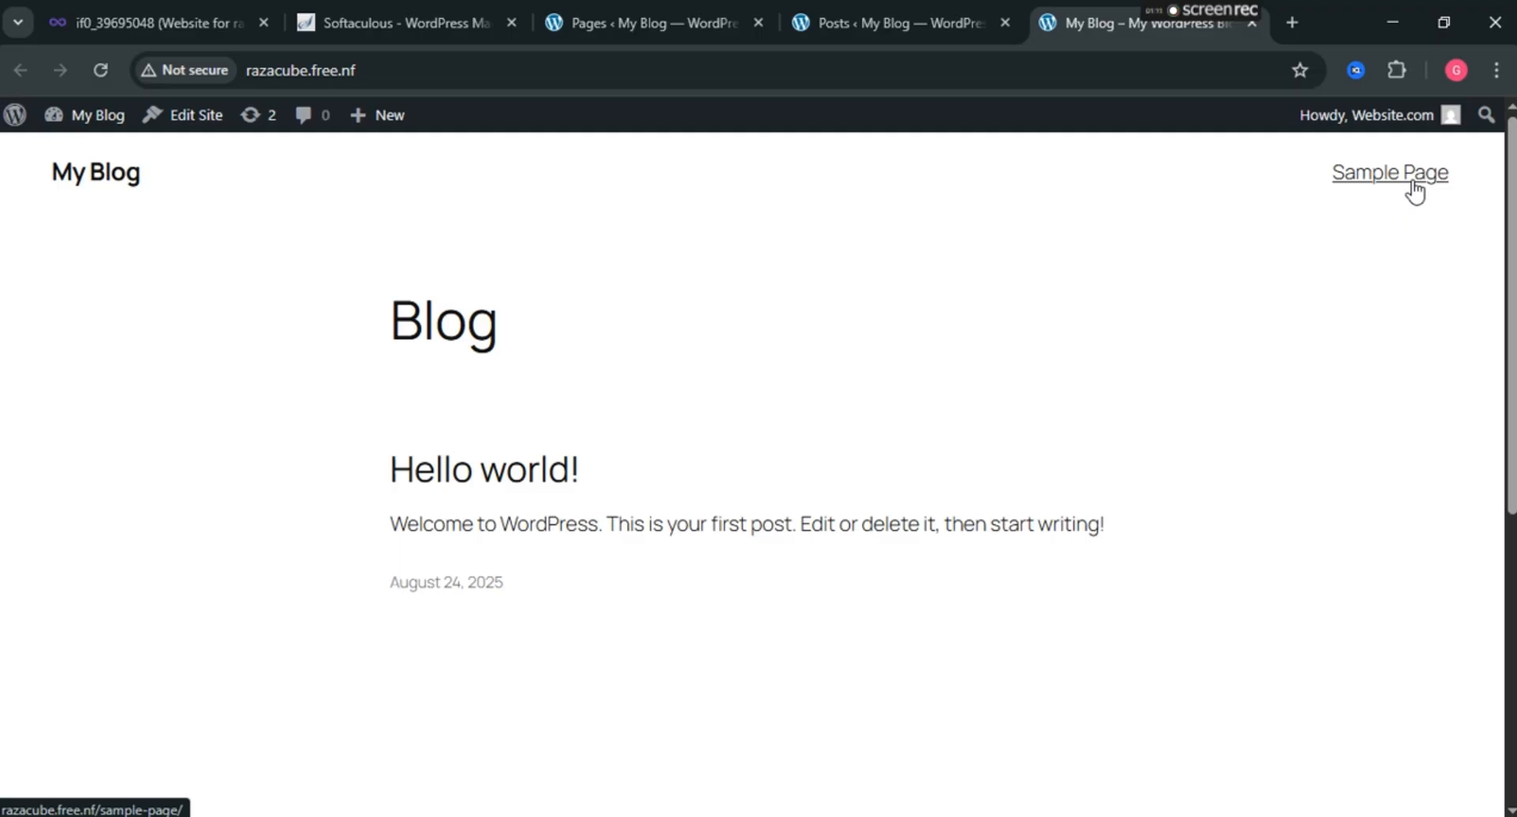
pyautogui.click(662, 10)
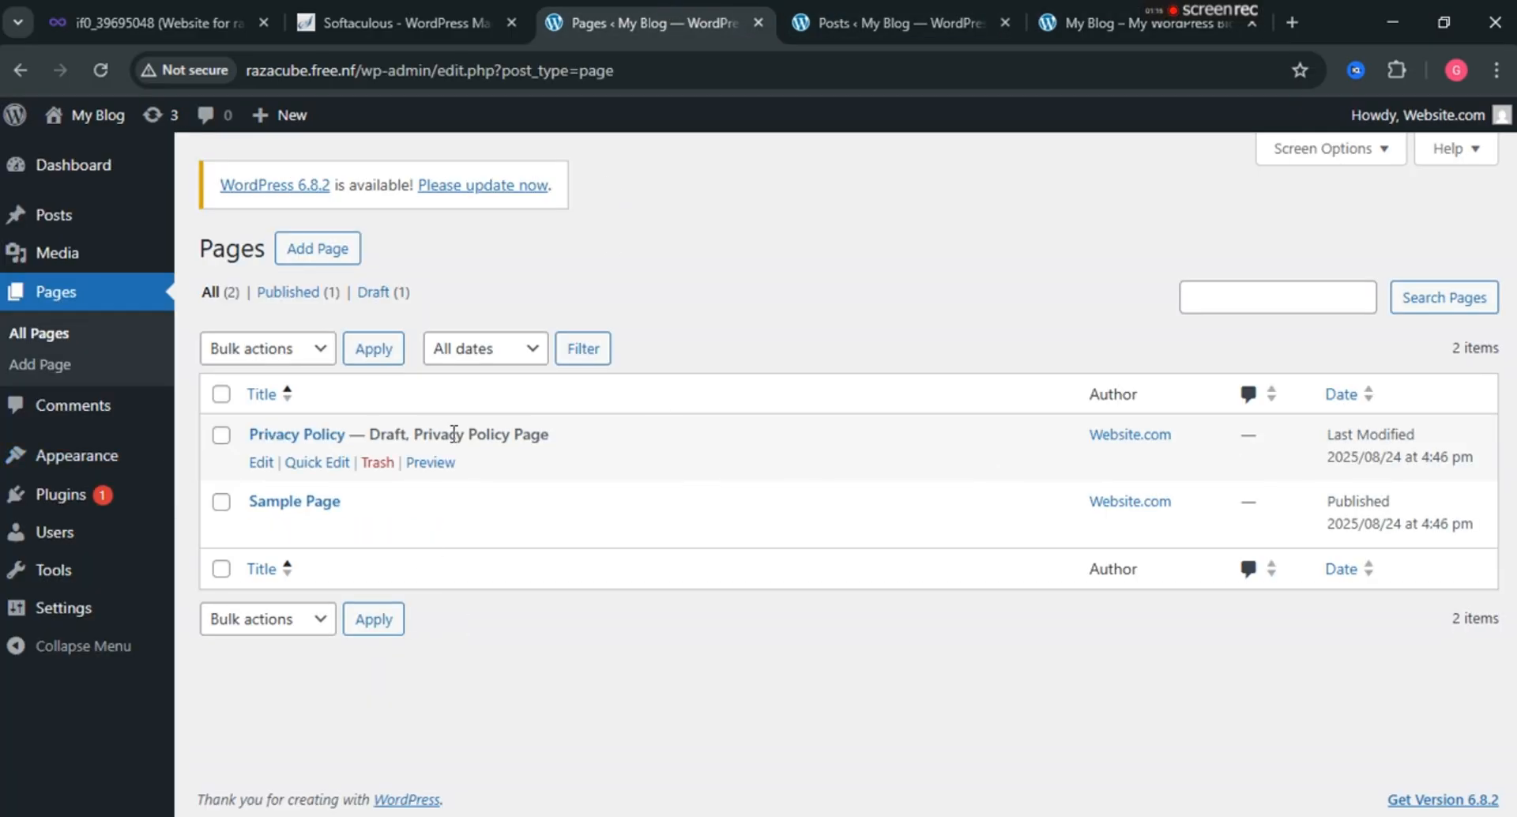
pyautogui.click(81, 406)
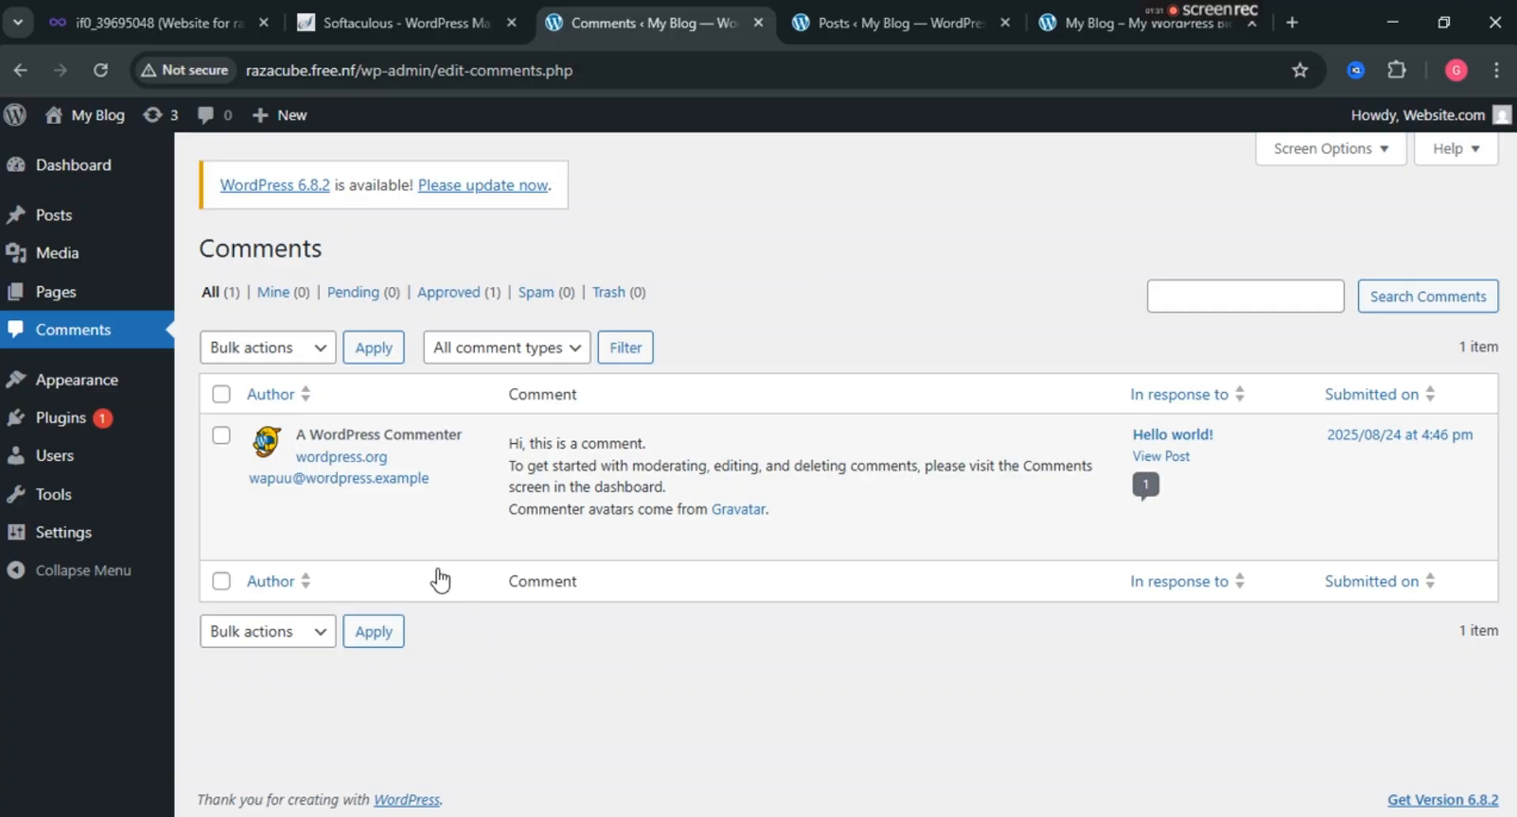
# Go to Appearance > Themes and choose Add Theme to browse the directory's Popular themes.
pyautogui.moveTo(111, 391)
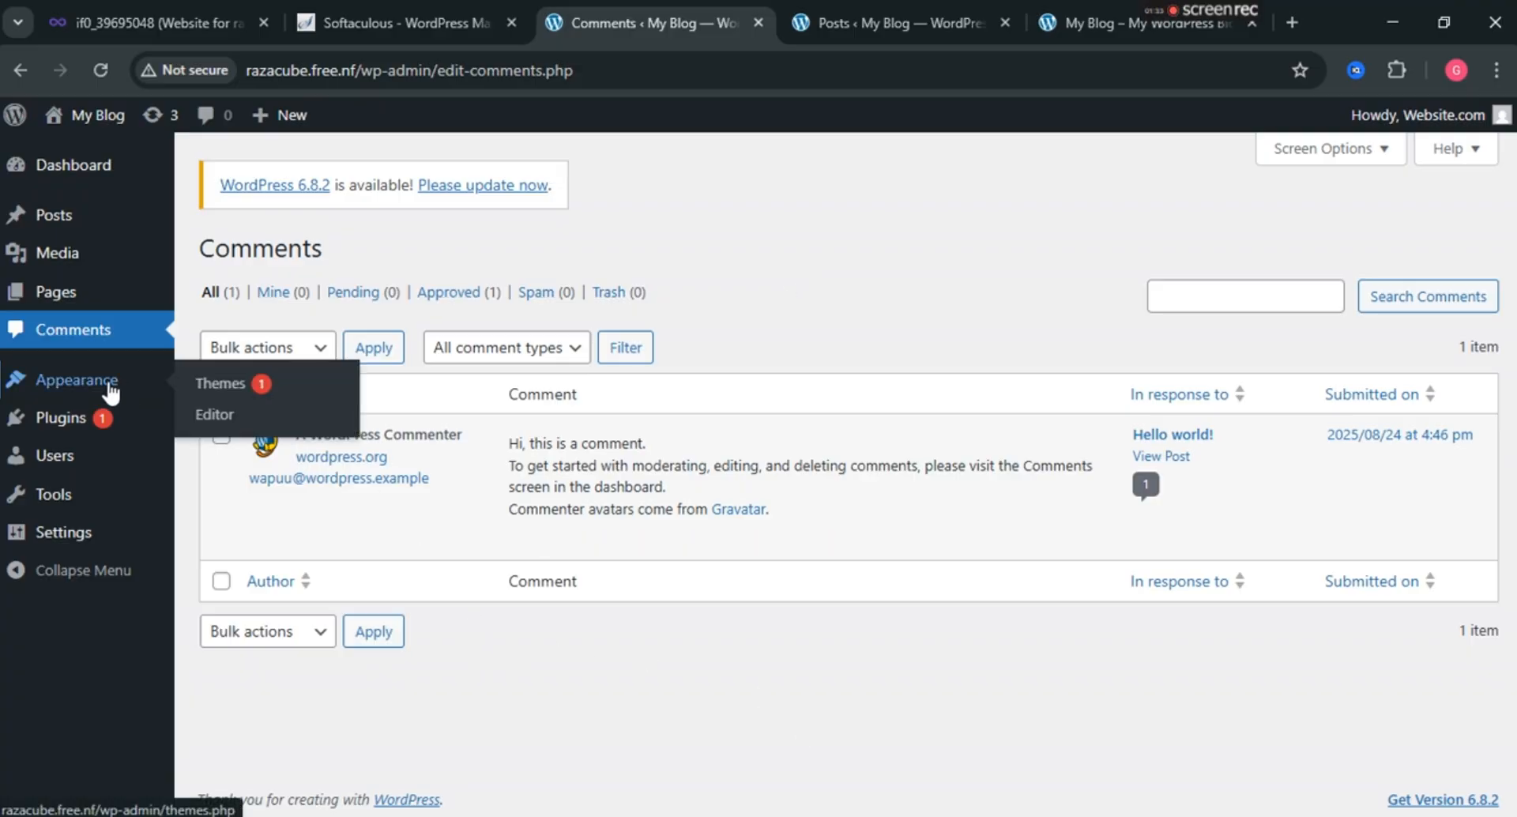
pyautogui.click(111, 387)
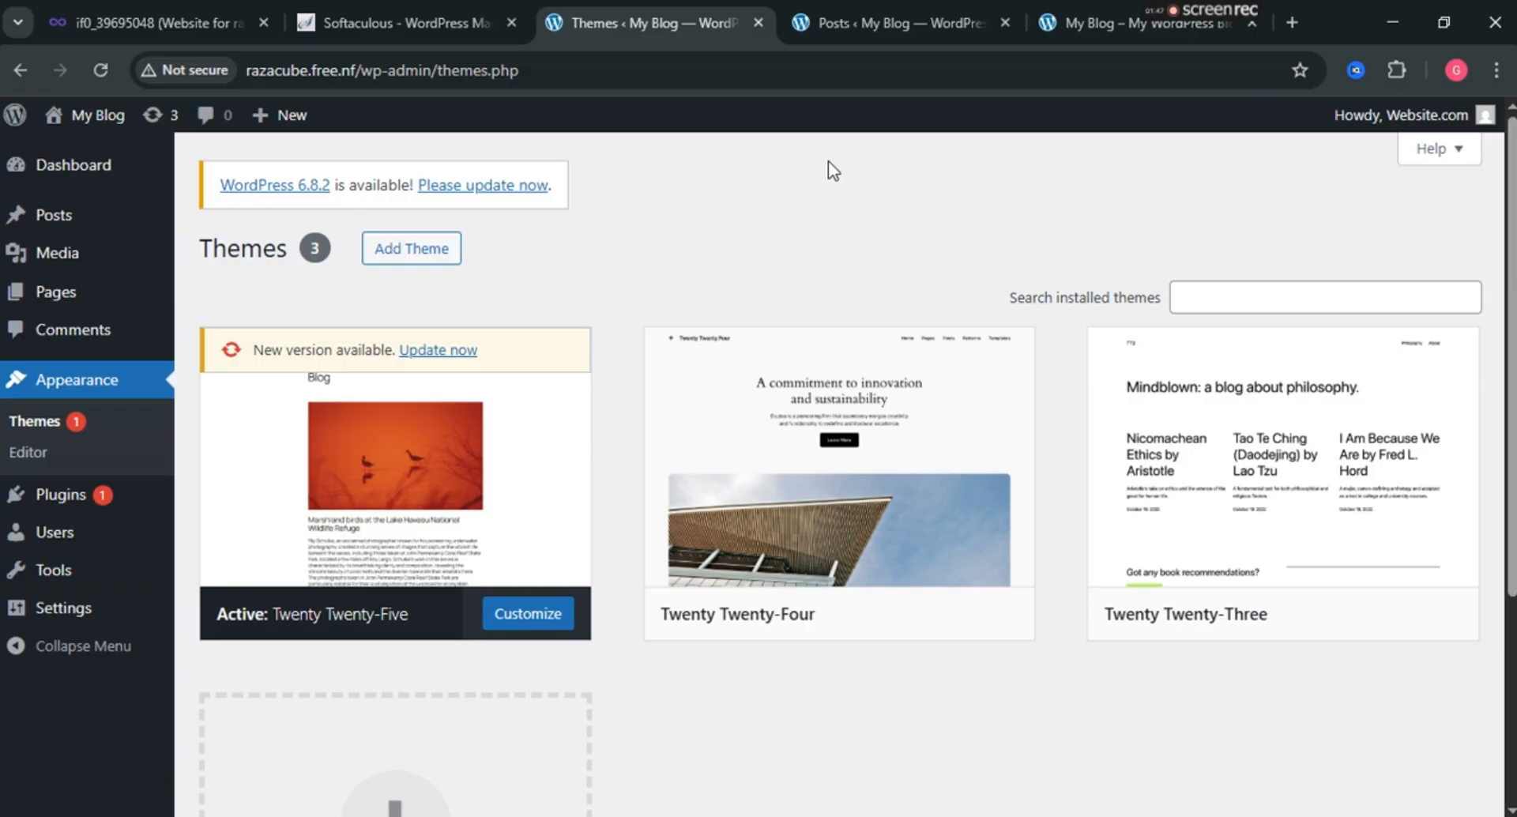
pyautogui.click(449, 251)
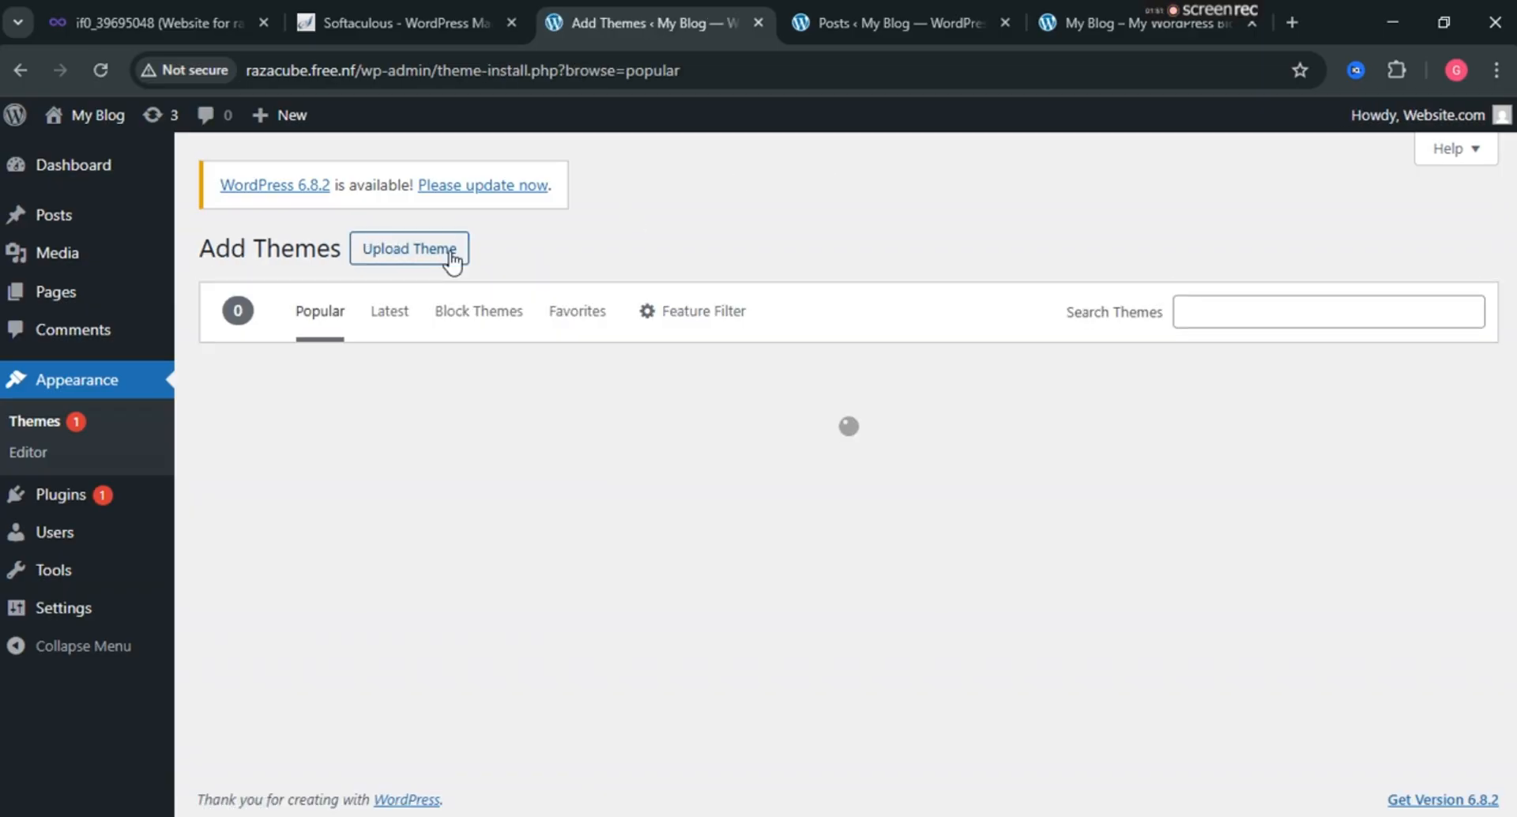
# Find Kadence among the Popular themes, install it, and activate it as the site theme.
pyautogui.moveTo(790, 400)
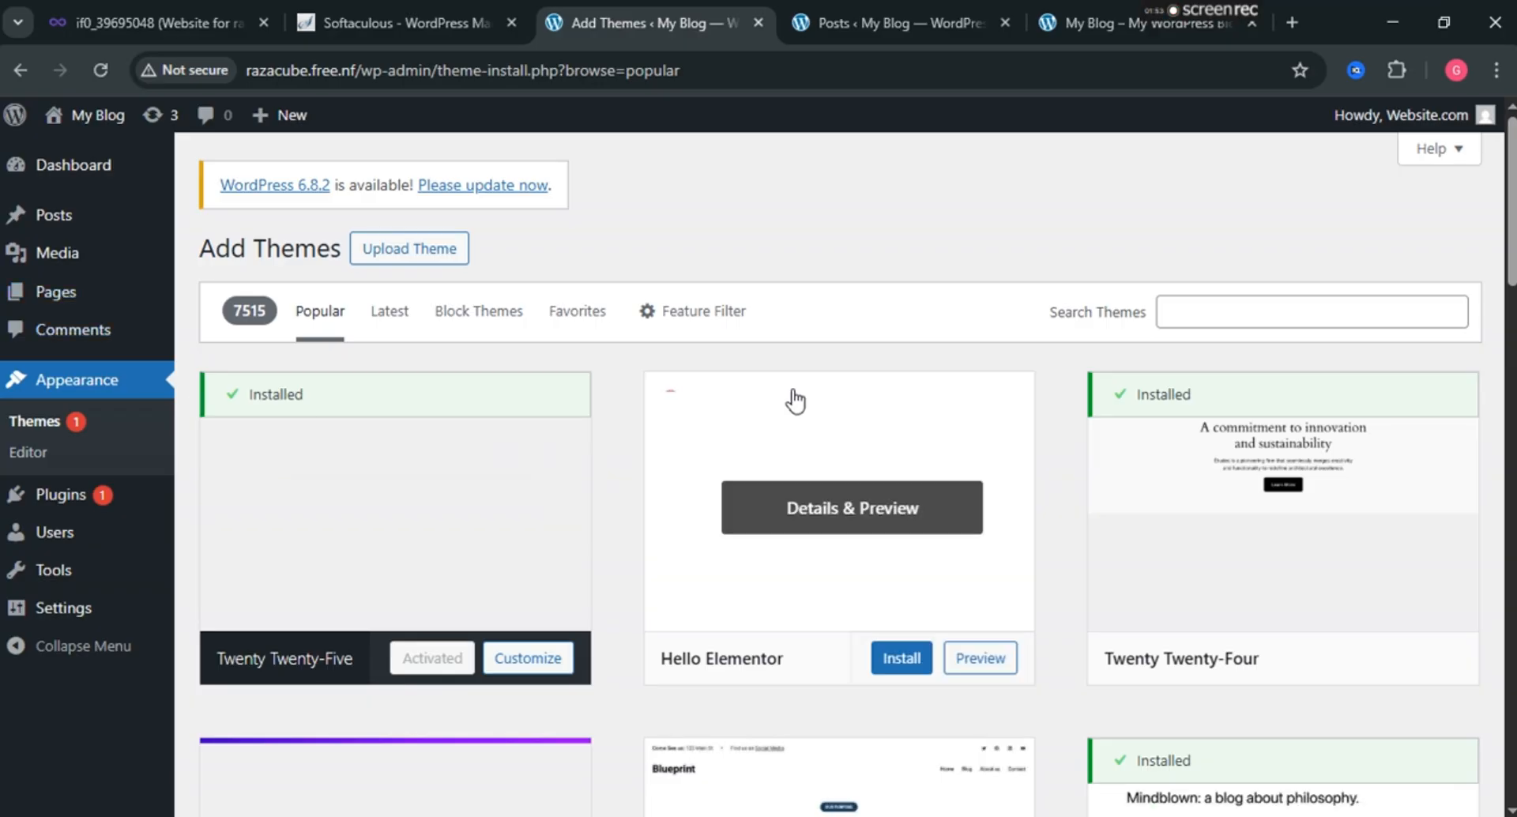
pyautogui.scroll(-7, 795, 397)
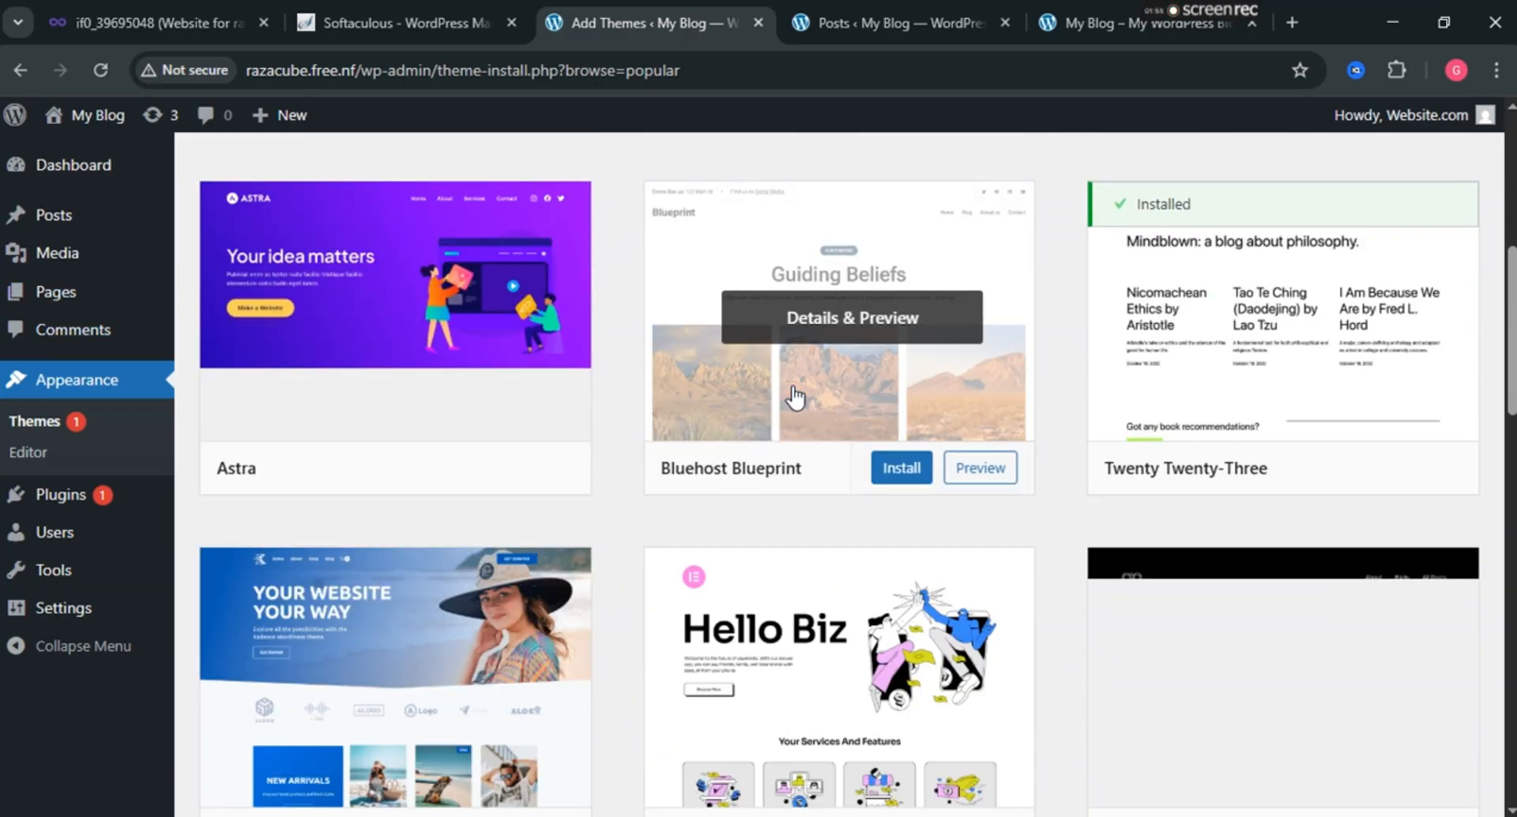
pyautogui.moveTo(405, 332)
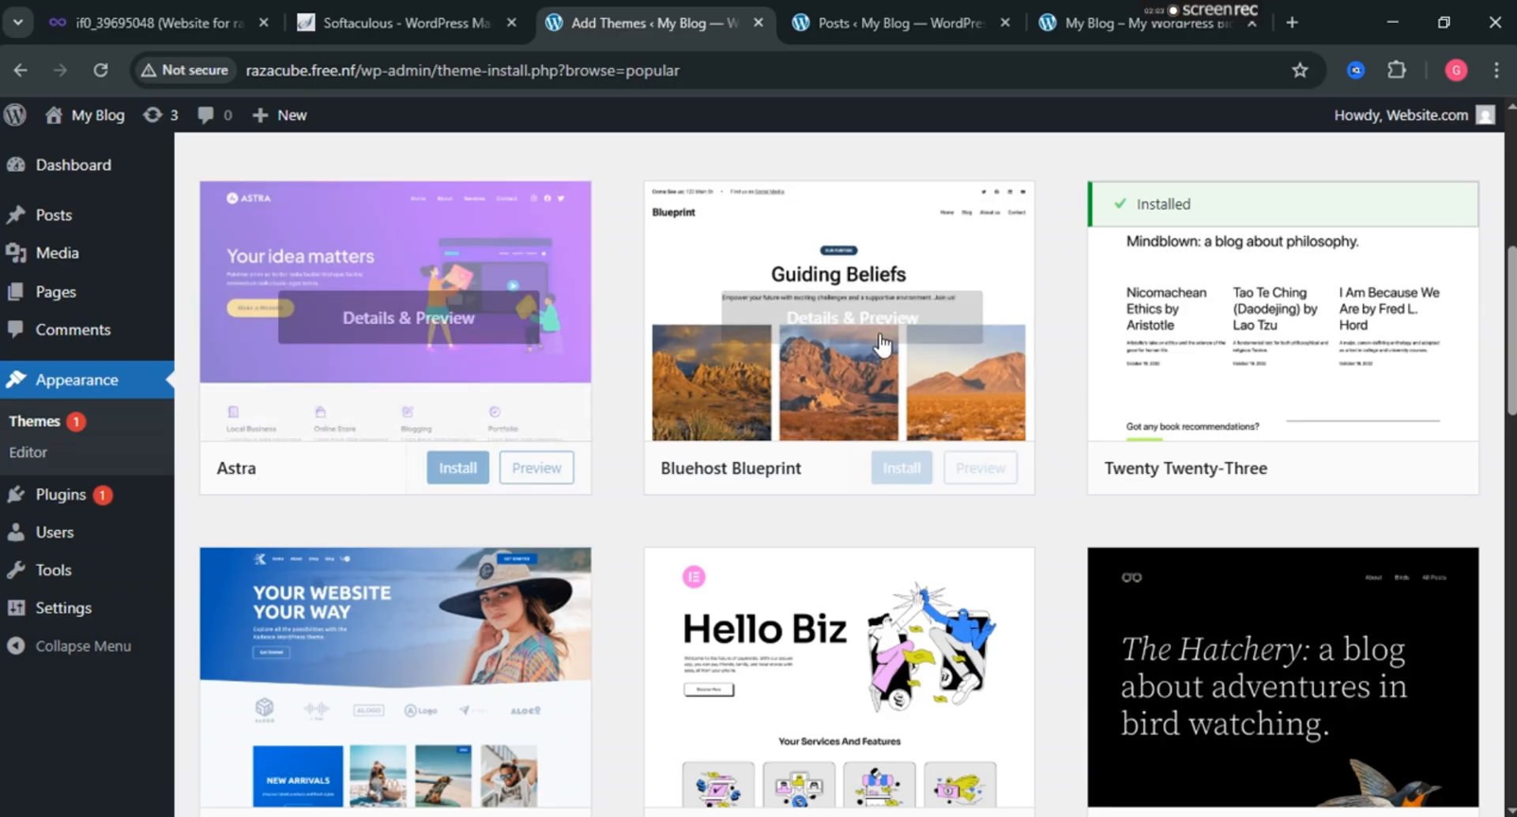
pyautogui.scroll(-5, 713, 310)
pyautogui.scroll(-1, 400, 531)
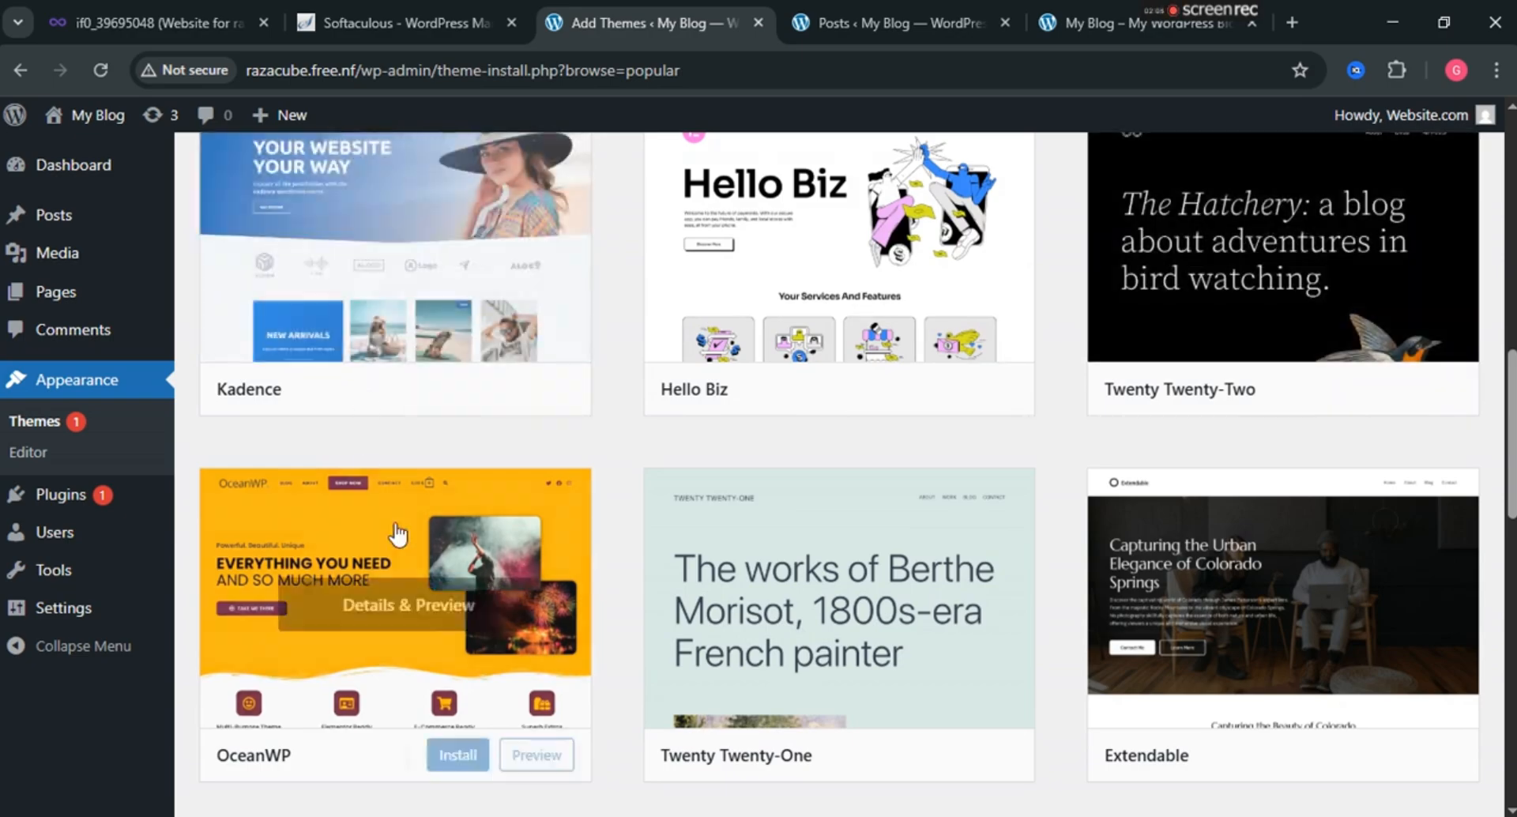
pyautogui.scroll(-5, 1116, 520)
pyautogui.scroll(-4, 423, 569)
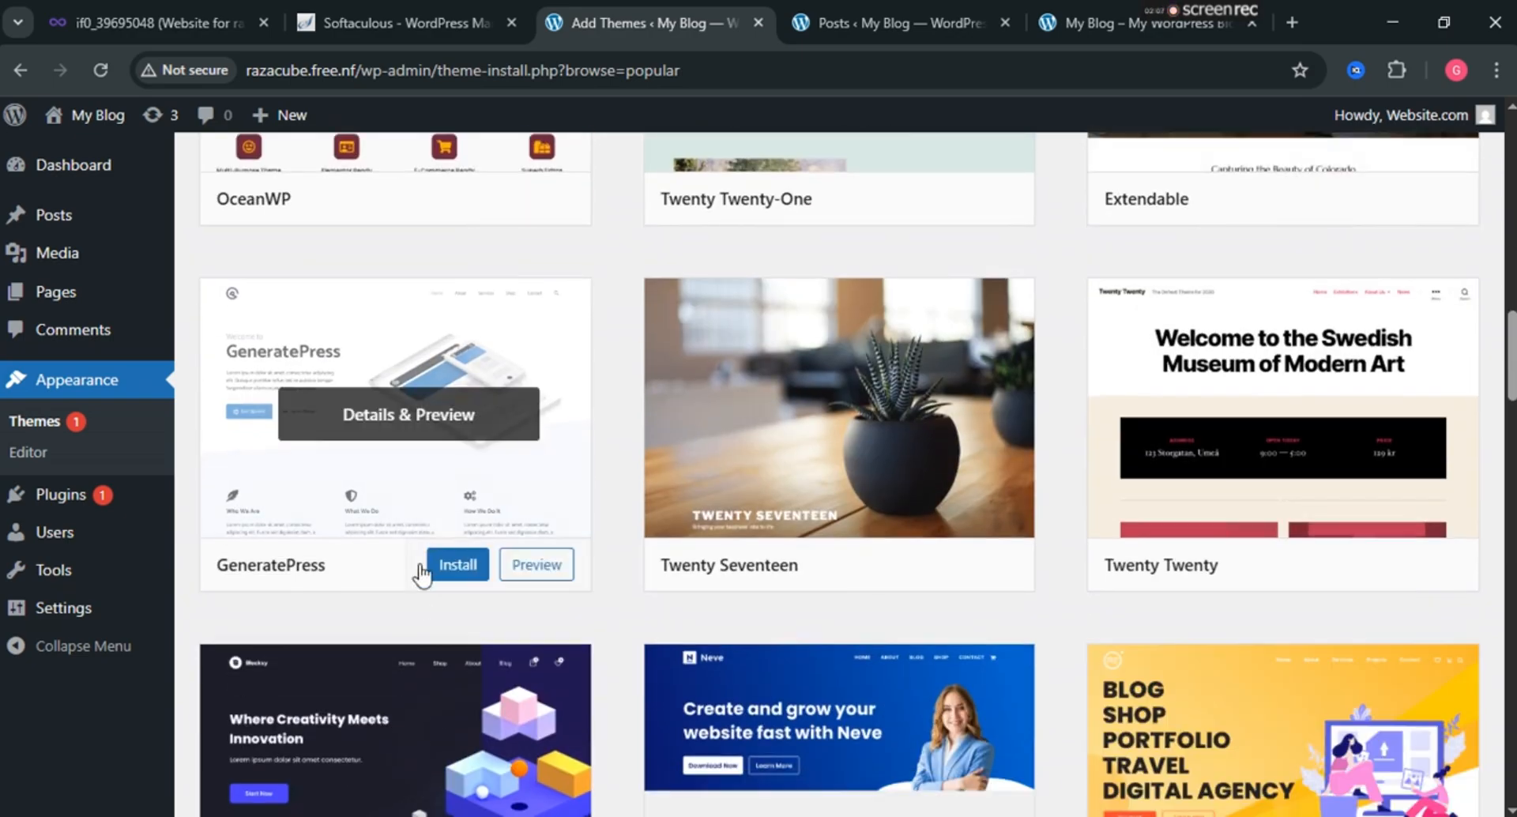
pyautogui.scroll(7, 649, 427)
pyautogui.scroll(2, 650, 426)
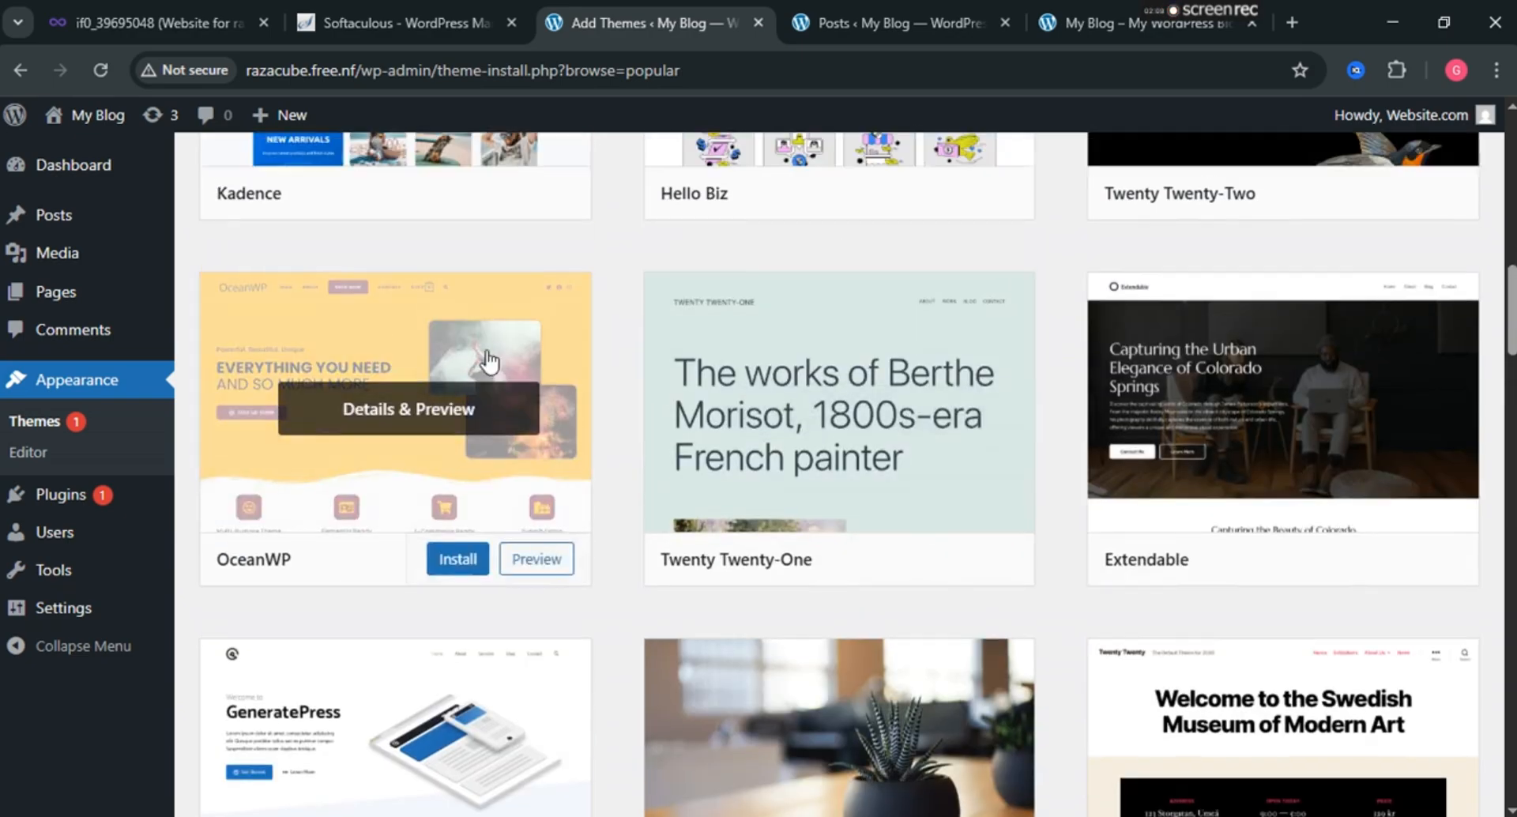
pyautogui.scroll(2, 421, 323)
pyautogui.moveTo(491, 203)
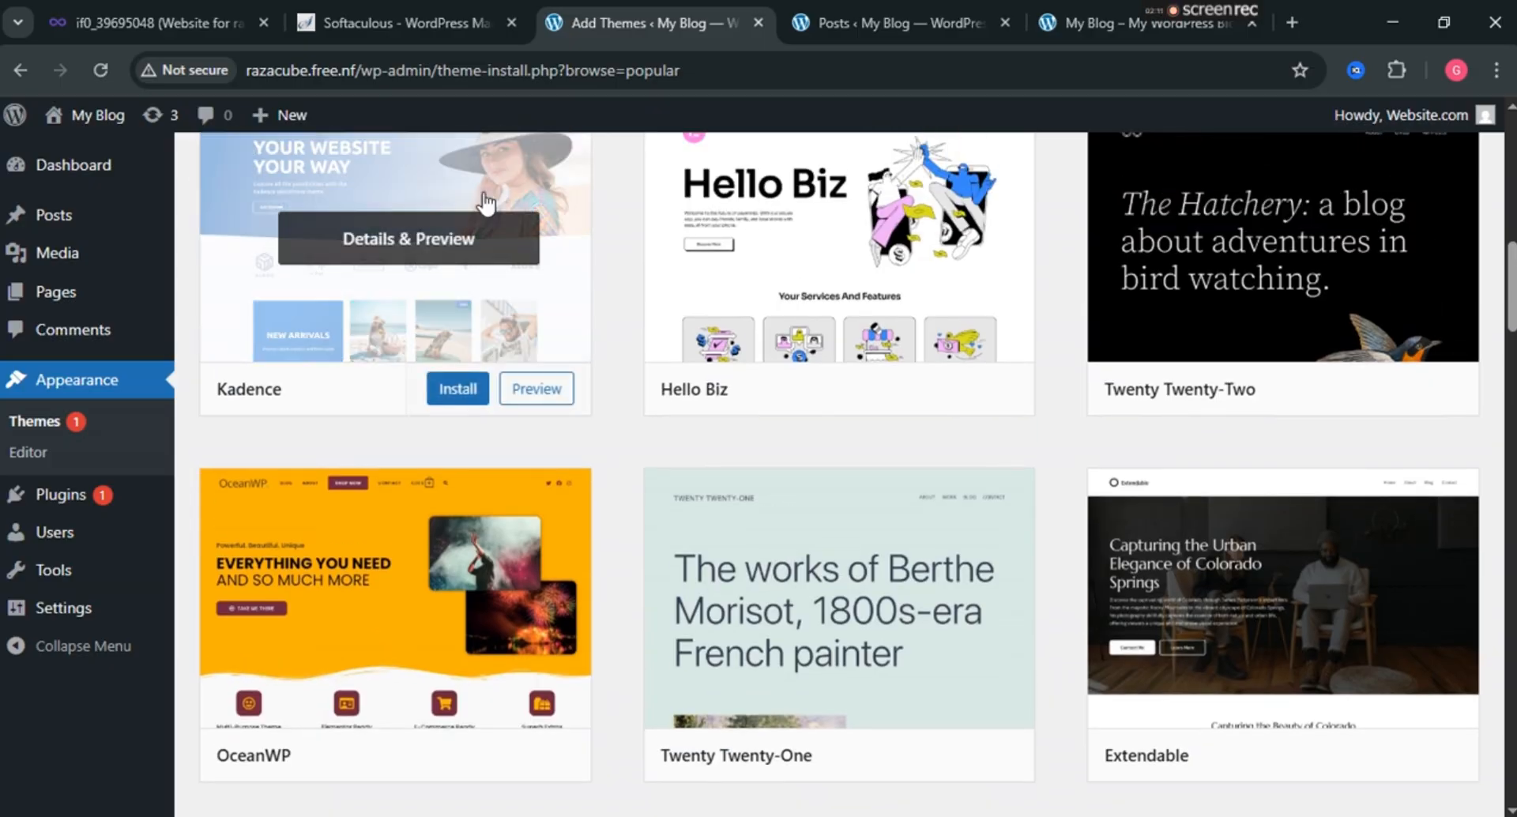
pyautogui.click(452, 391)
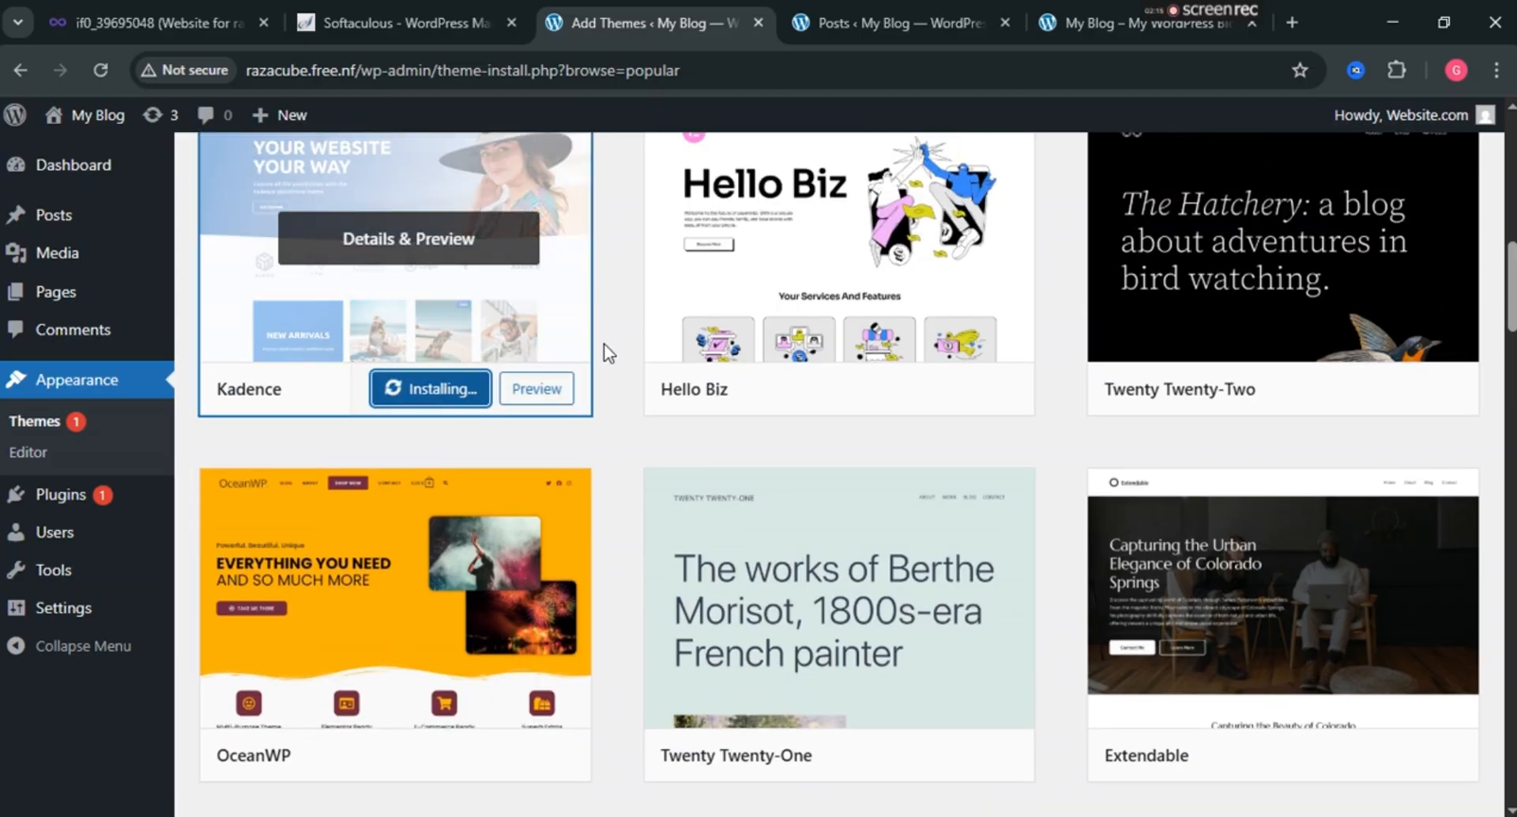
pyautogui.scroll(3, 560, 357)
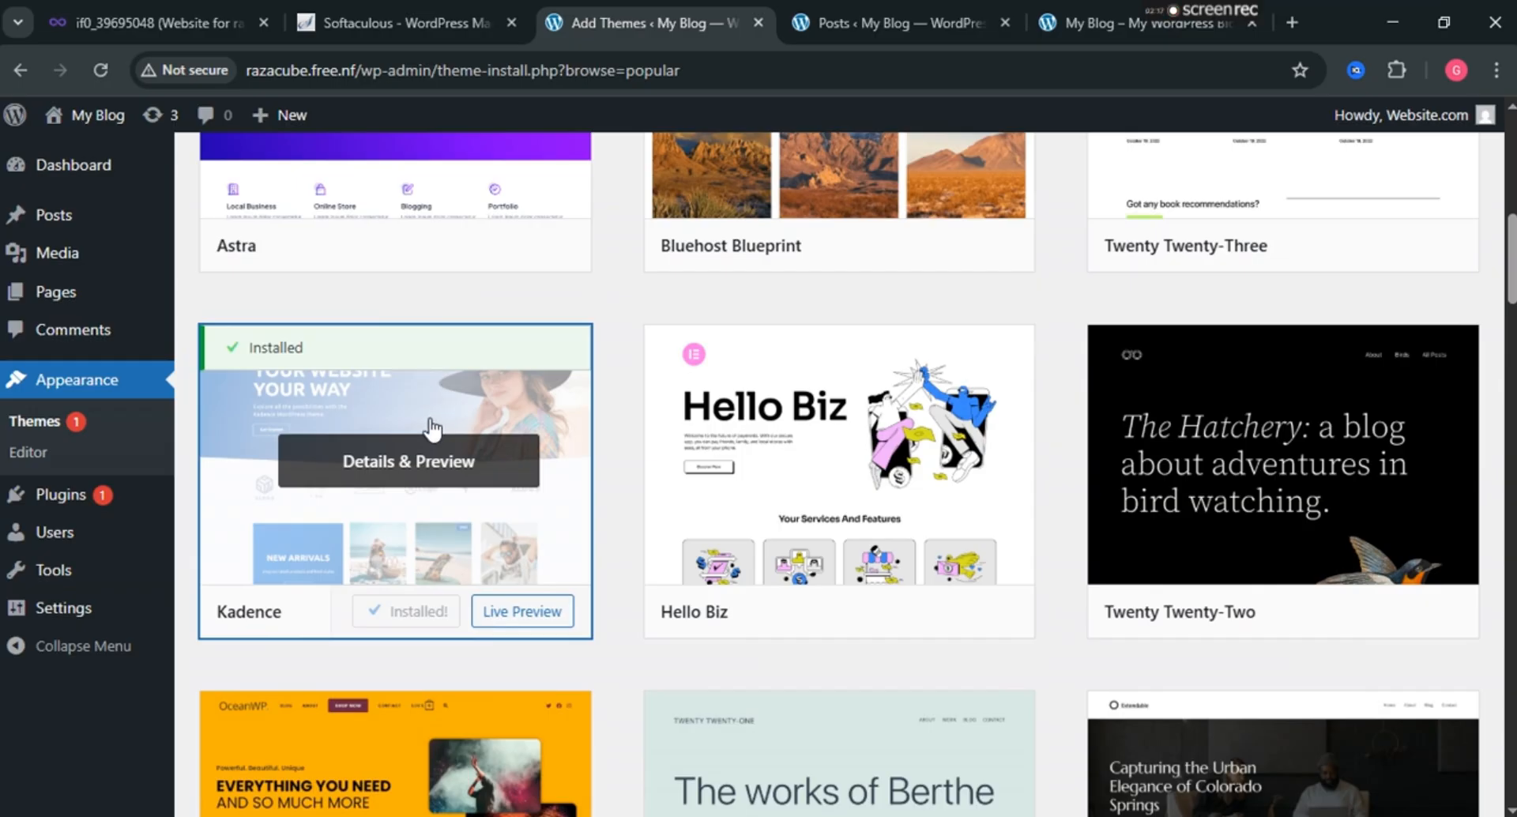
pyautogui.click(407, 621)
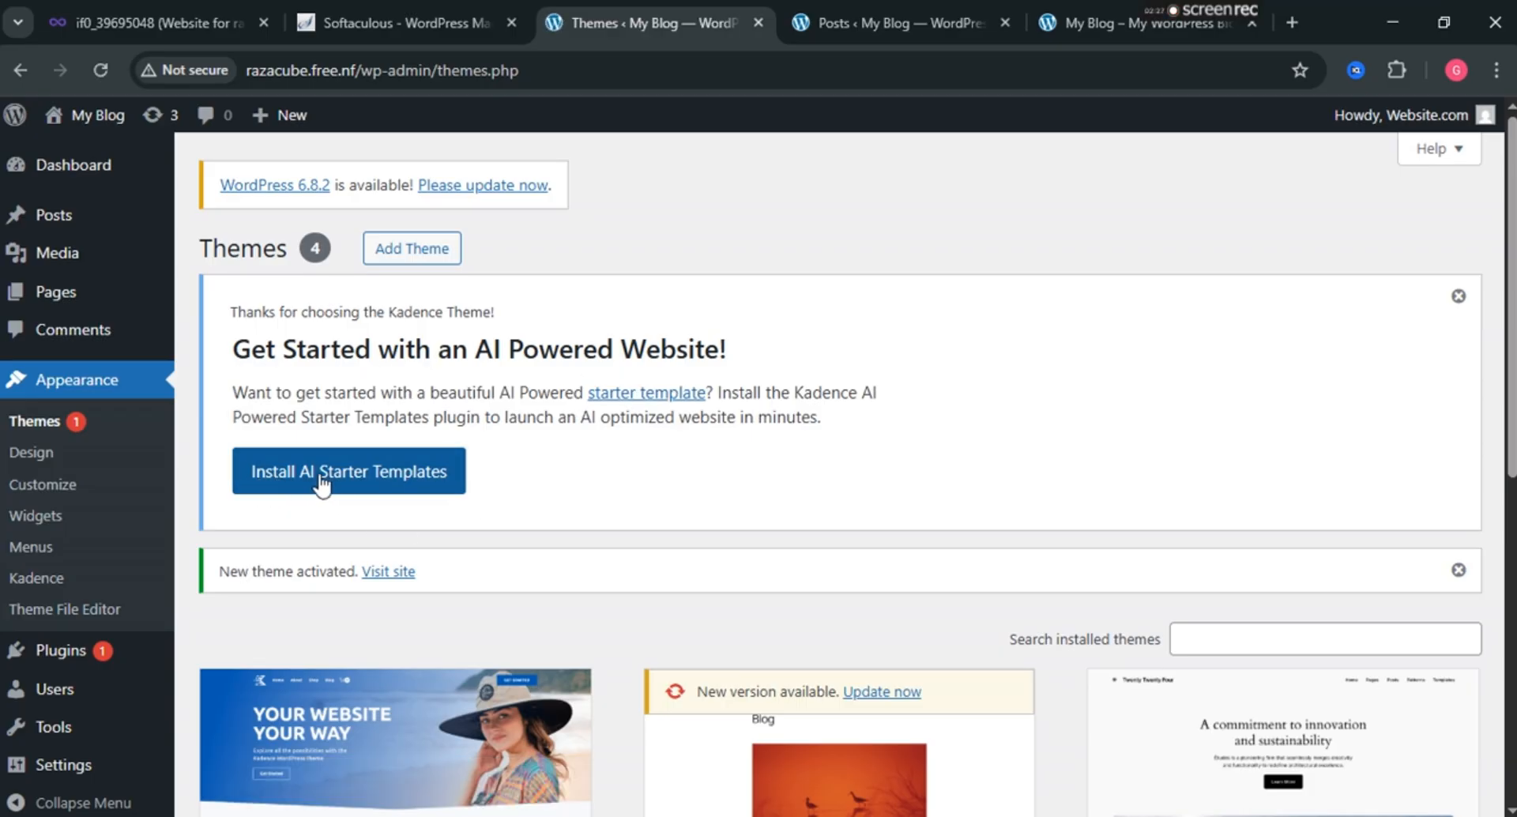
# Install the Kadence AI Starter Templates plugin, then go back to Appearance > Themes.
pyautogui.click(381, 478)
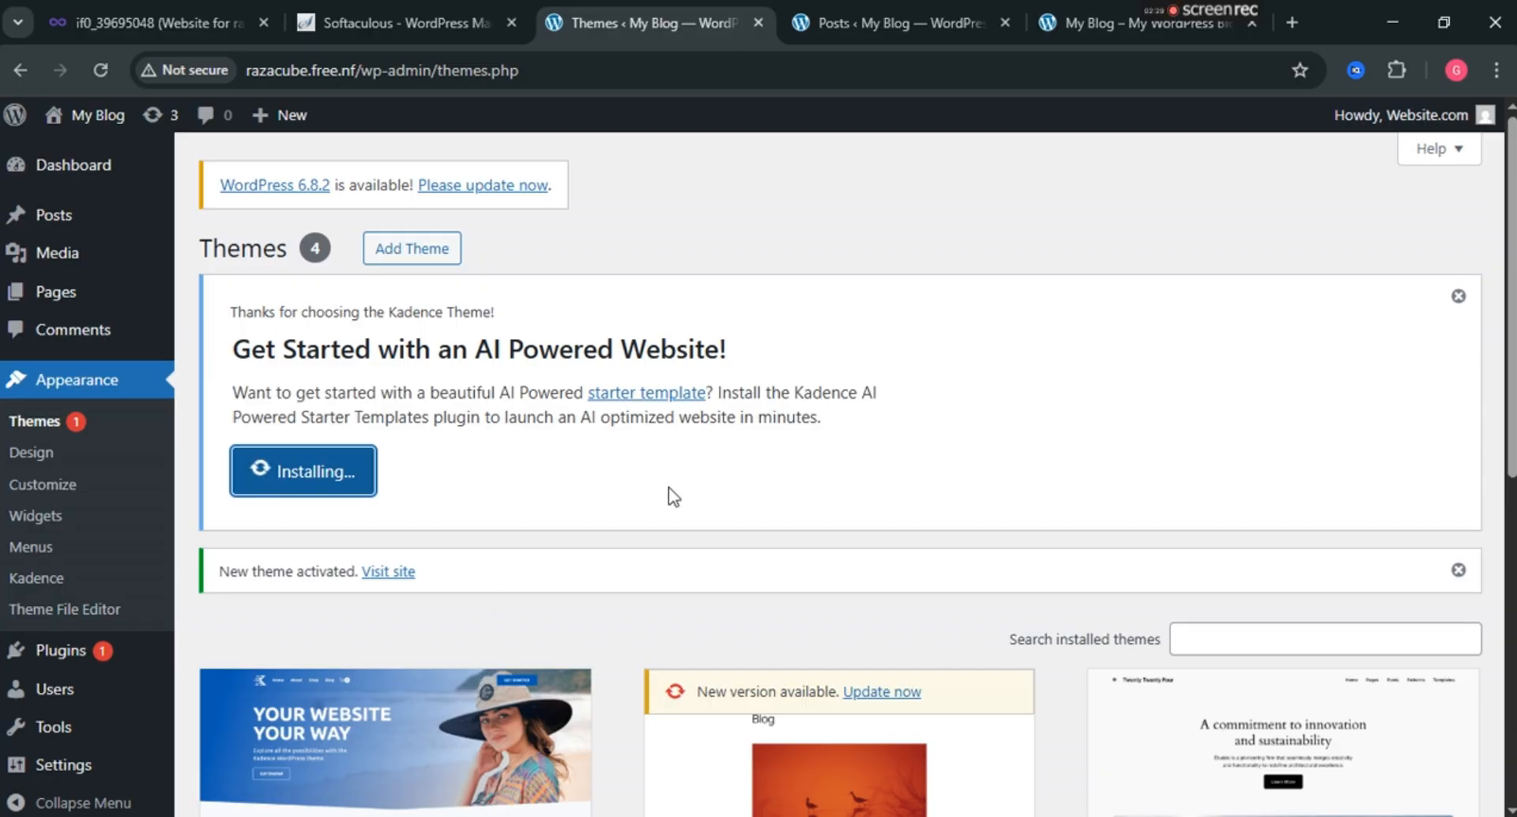
pyautogui.scroll(-3, 670, 494)
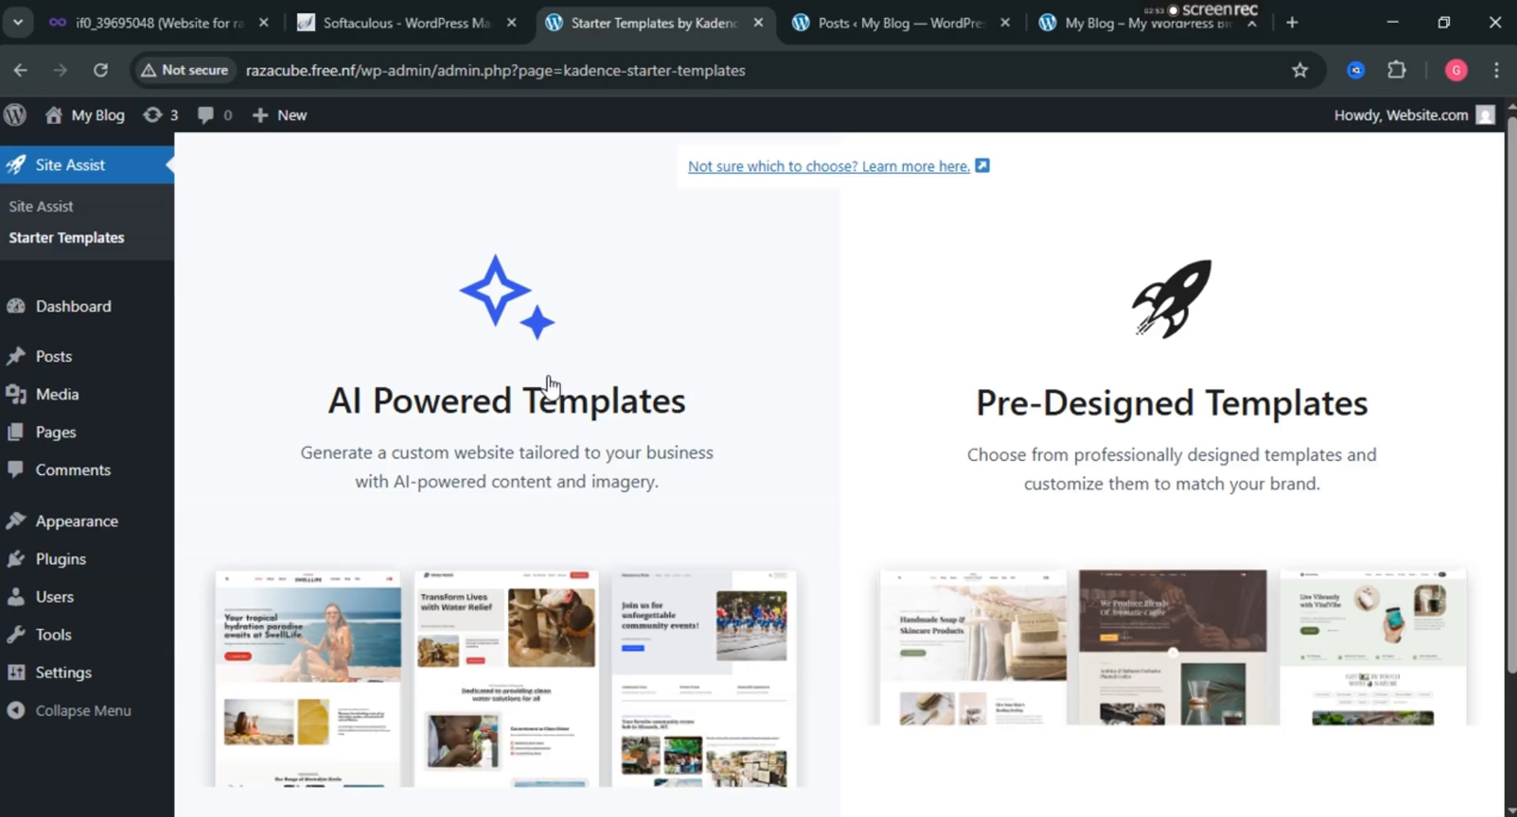
pyautogui.moveTo(51, 449)
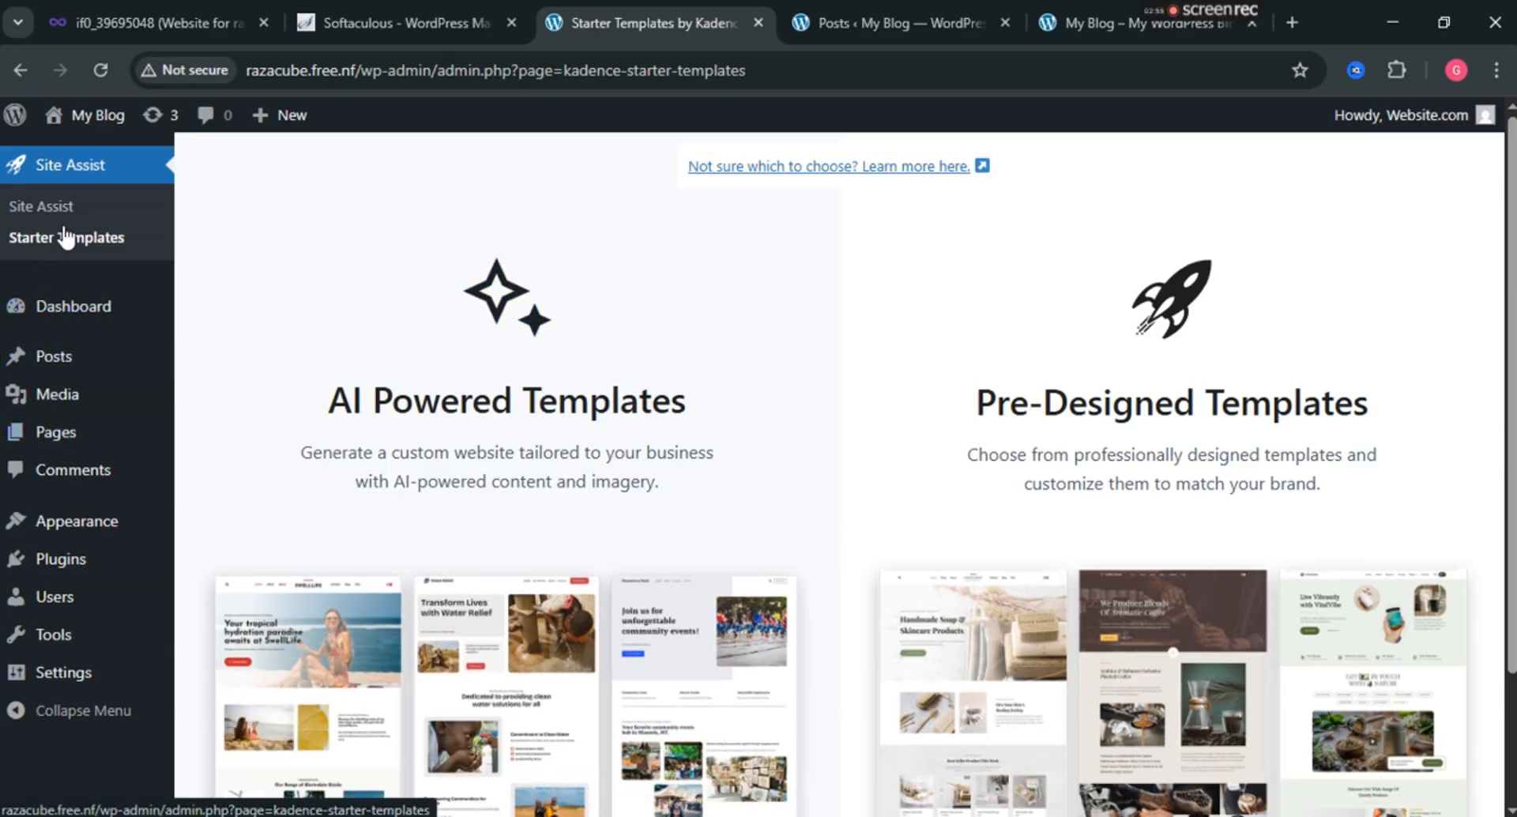
pyautogui.click(81, 531)
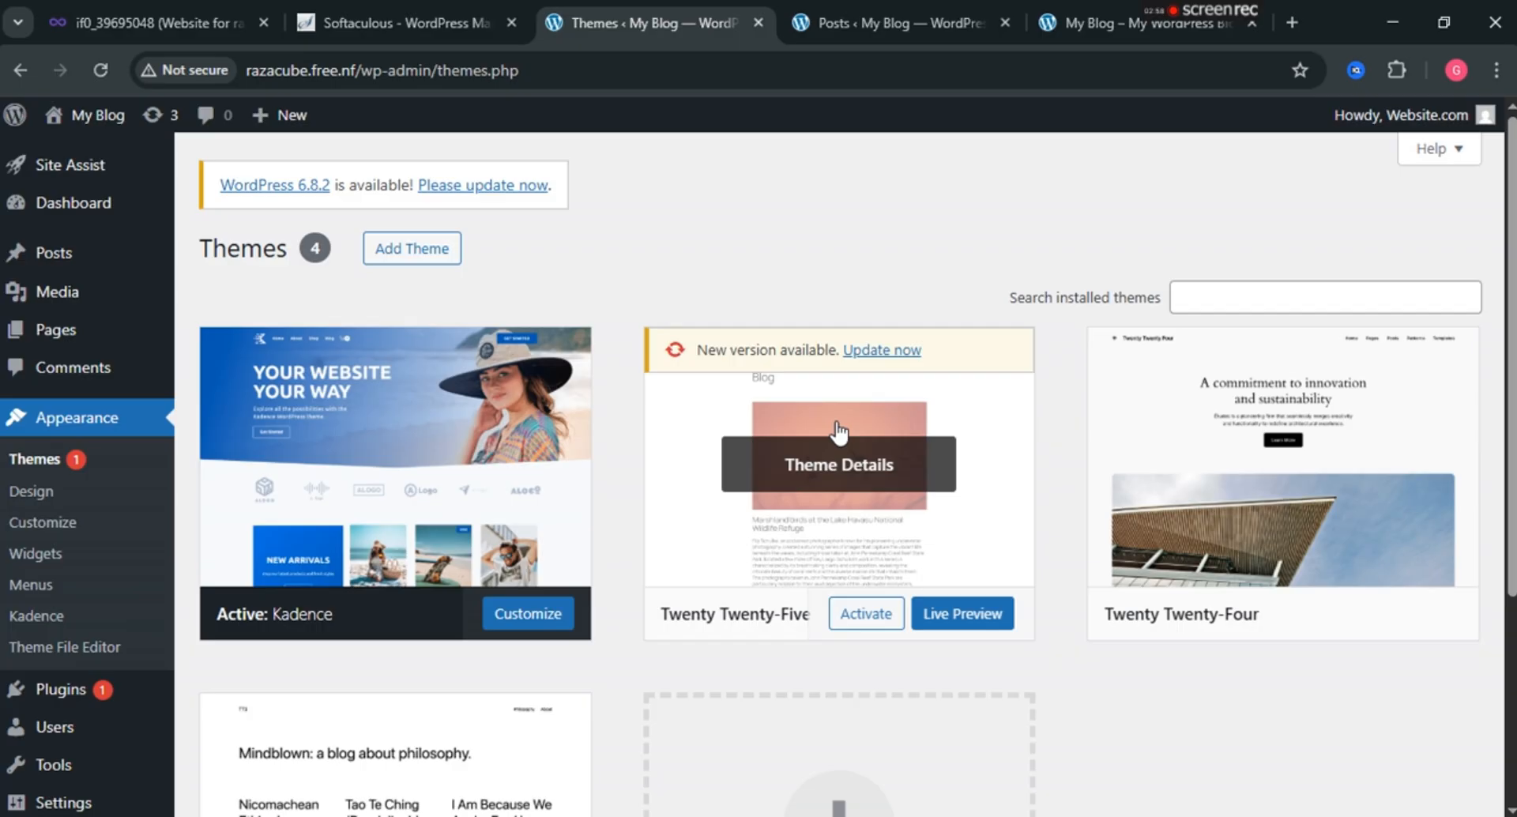
# Delete the Twenty Twenty-Five, Twenty Twenty-Four and Twenty Twenty-Three themes, confirming each deletion.
pyautogui.click(952, 557)
pyautogui.click(901, 769)
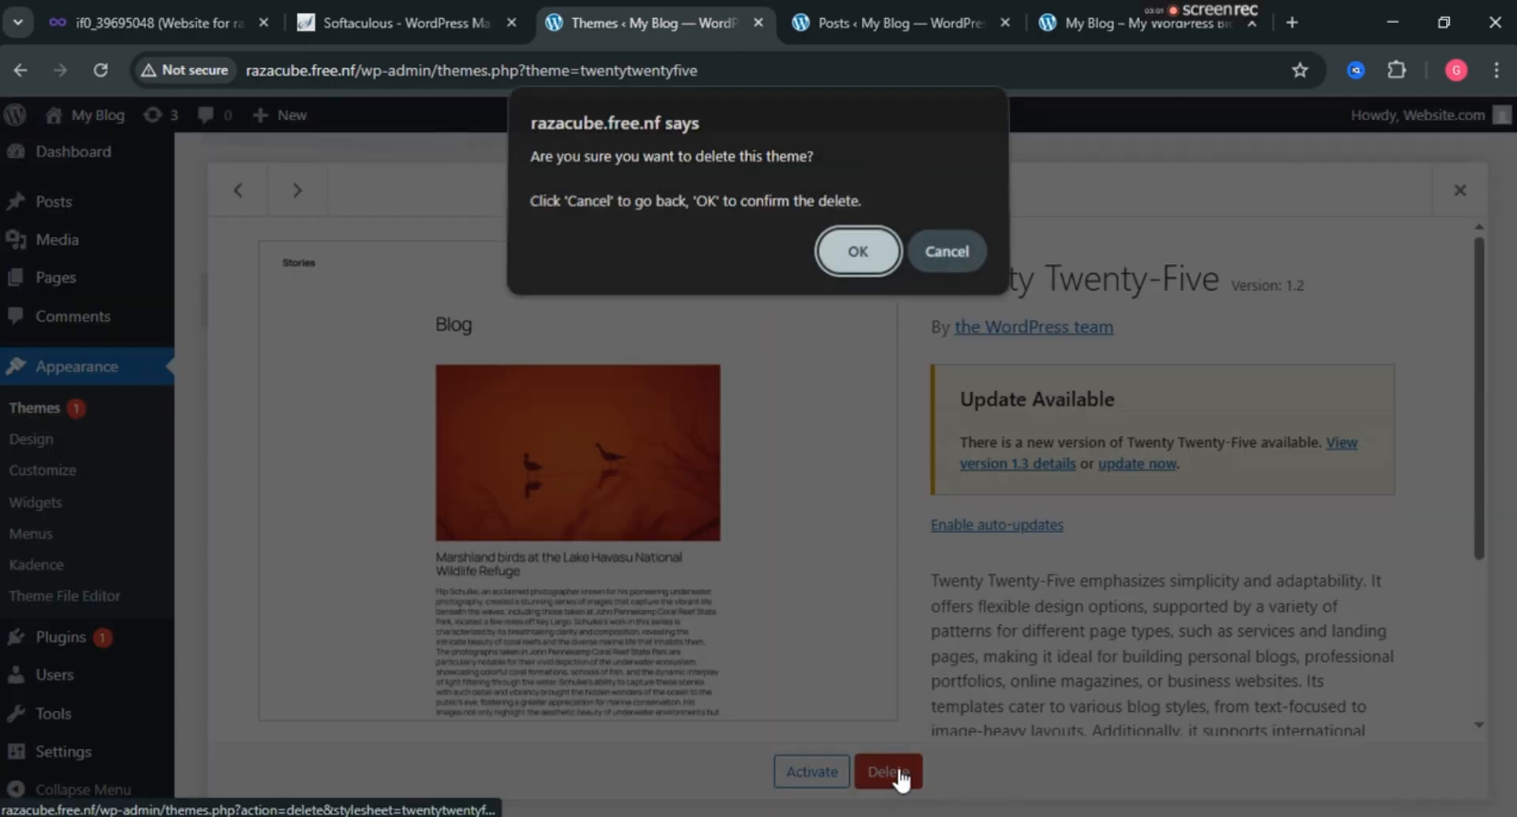
pyautogui.click(855, 259)
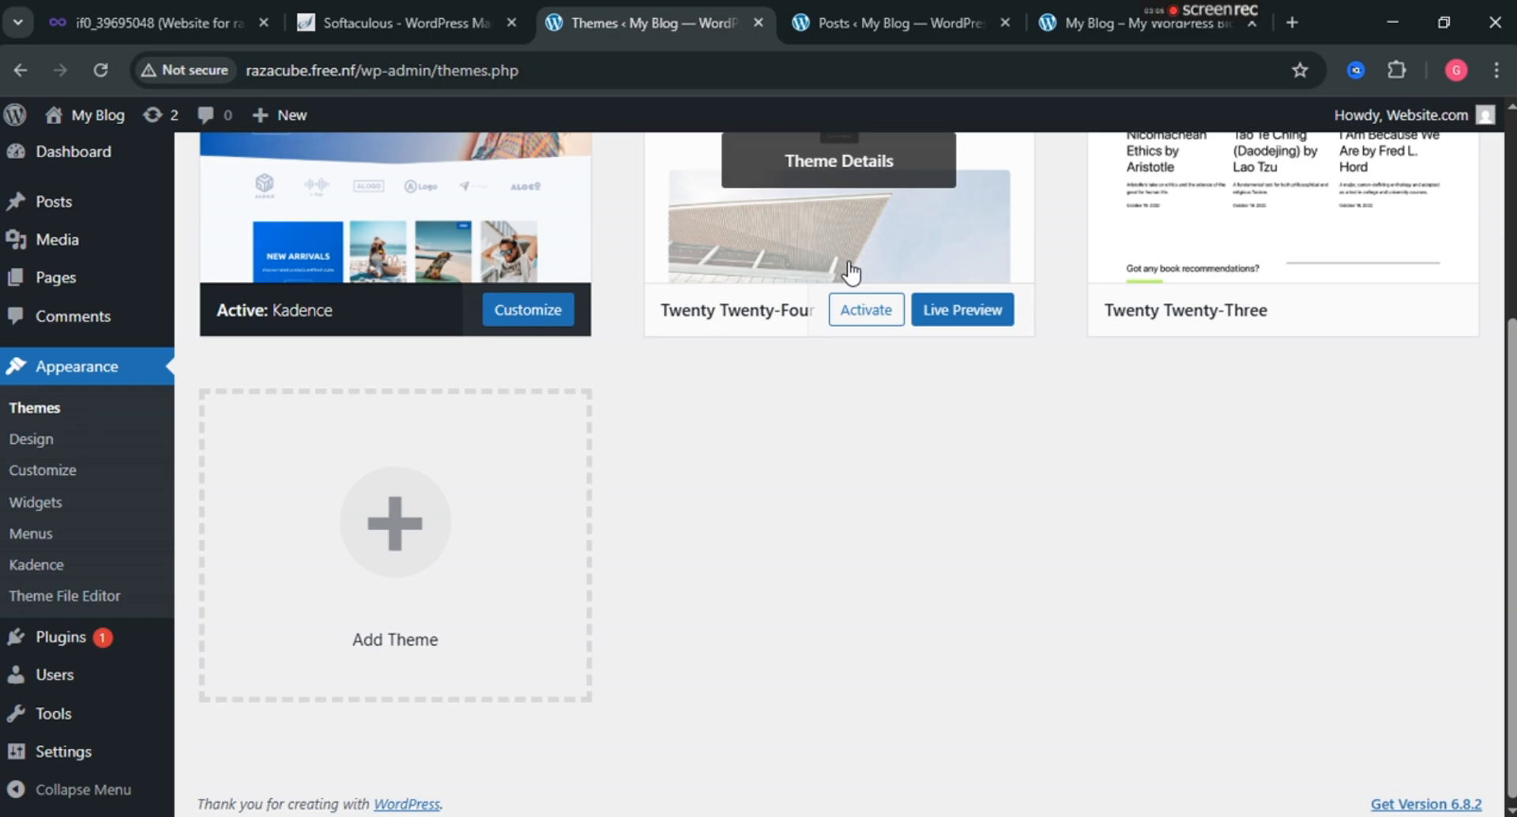
pyautogui.click(847, 241)
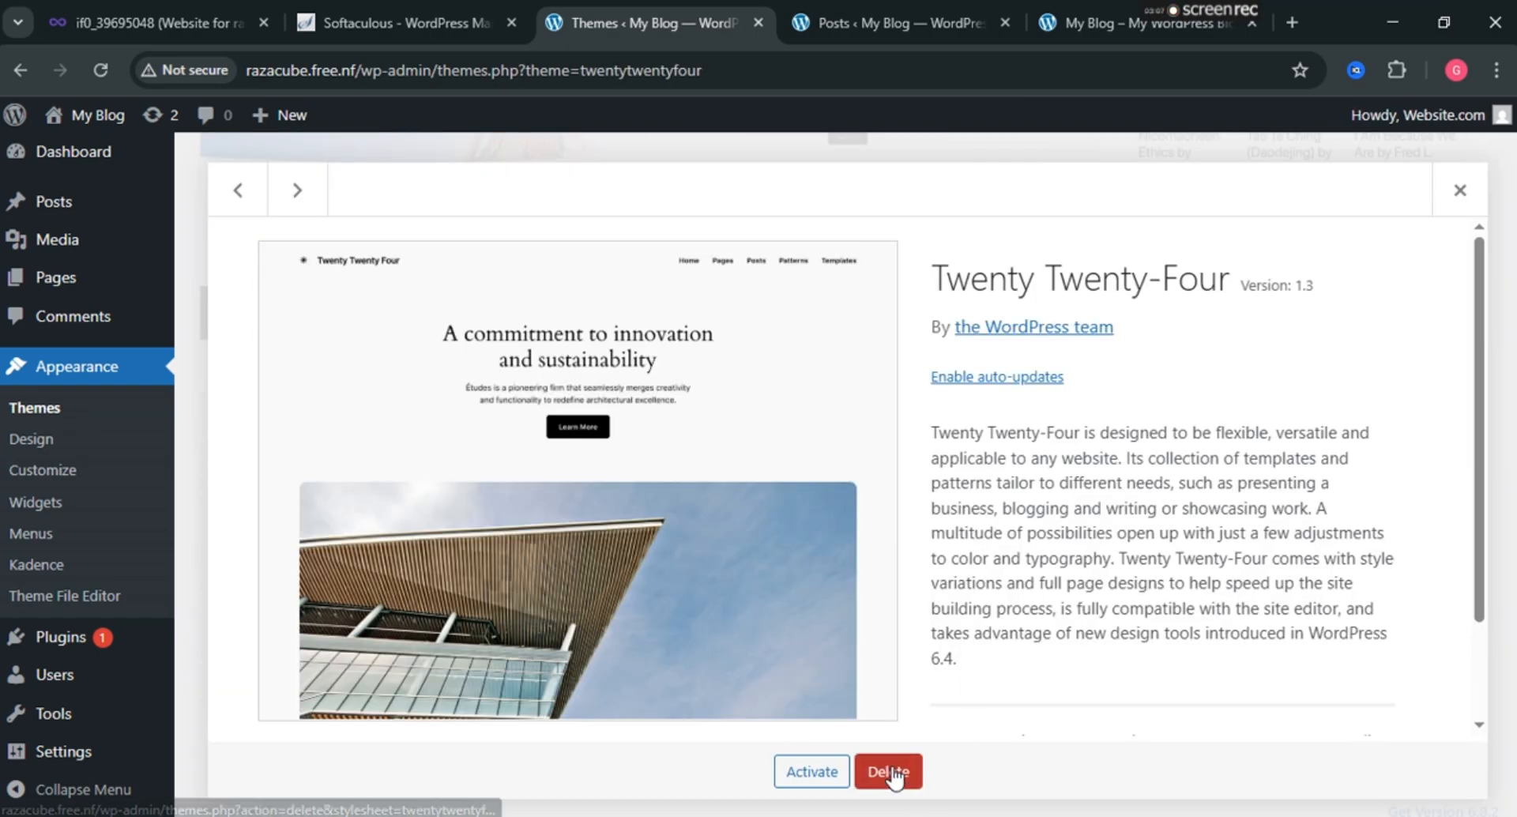
pyautogui.click(888, 771)
pyautogui.click(869, 258)
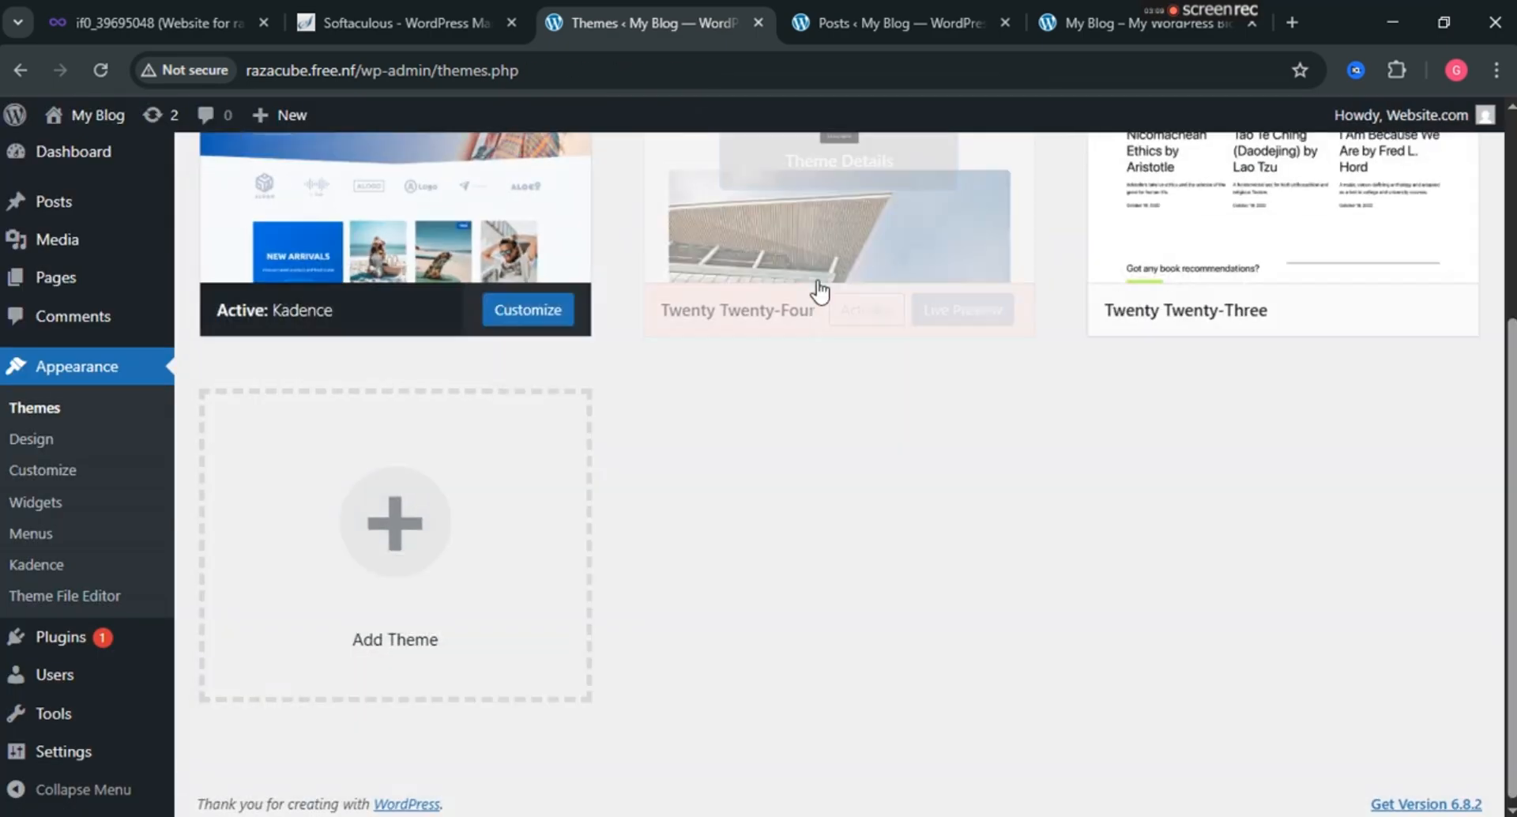
pyautogui.click(897, 546)
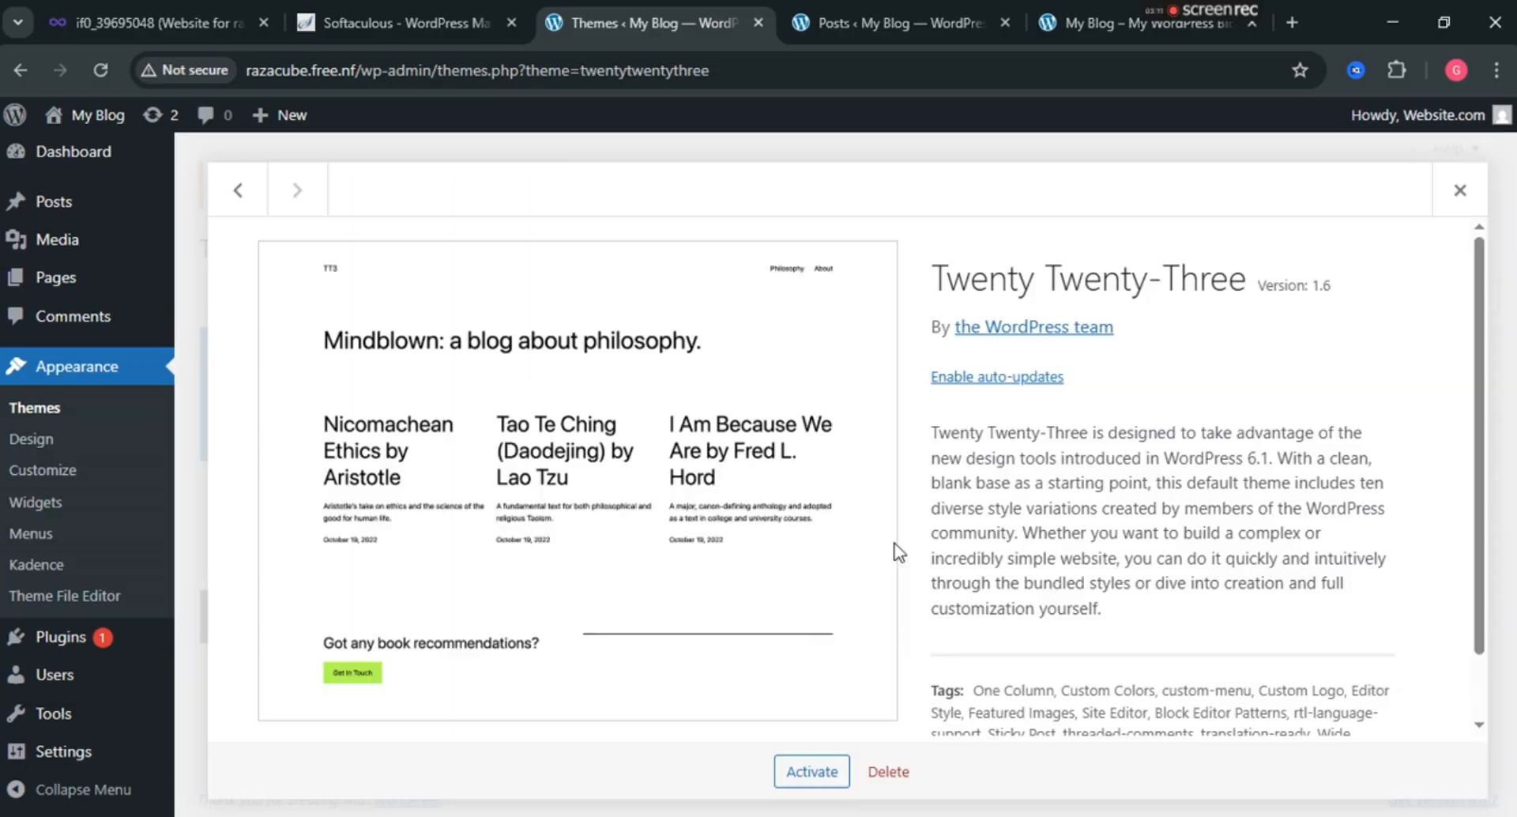
pyautogui.click(888, 771)
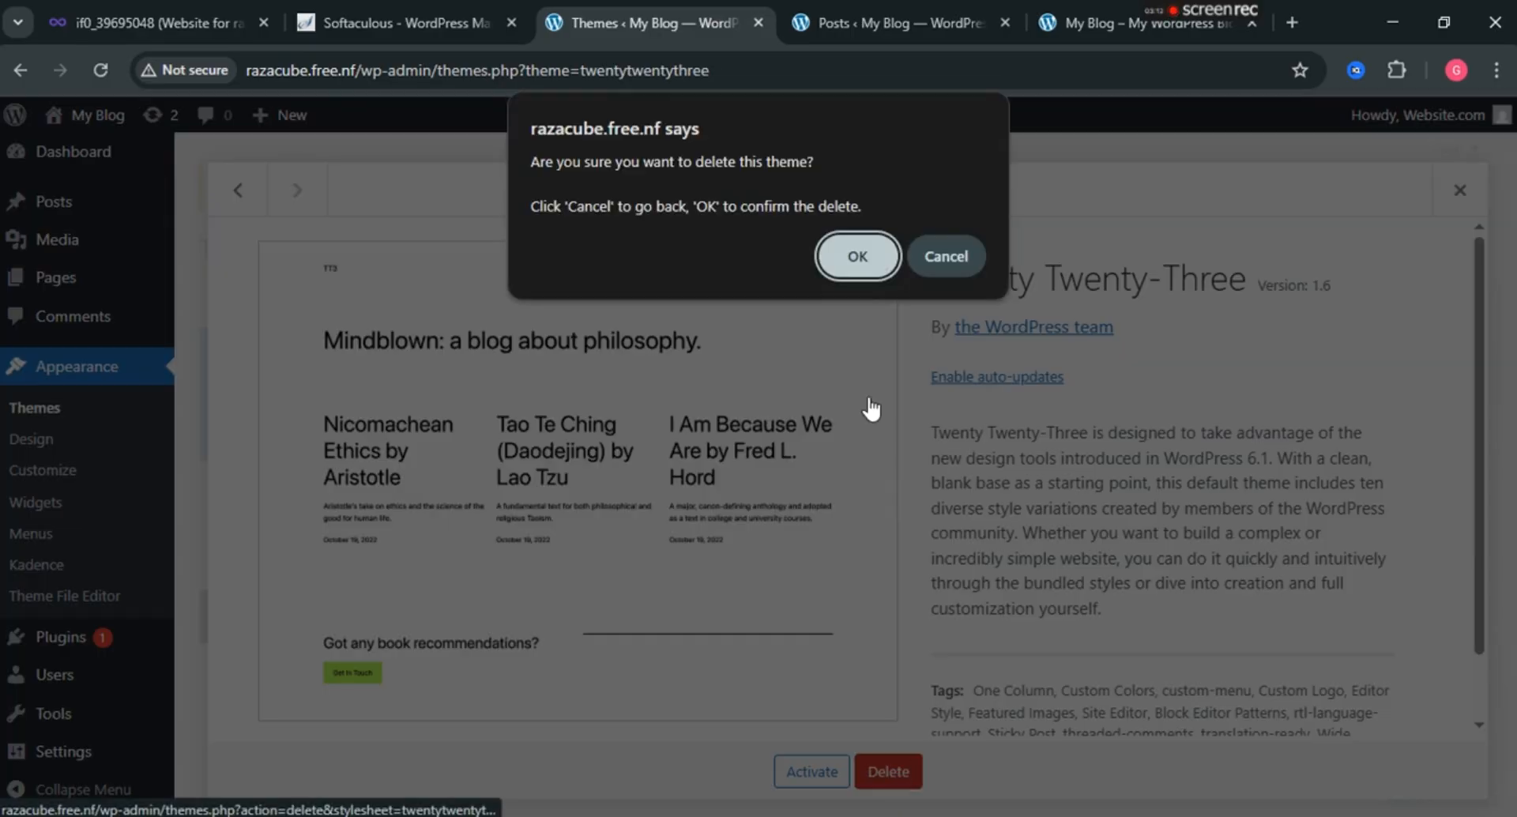
pyautogui.click(871, 249)
pyautogui.click(508, 516)
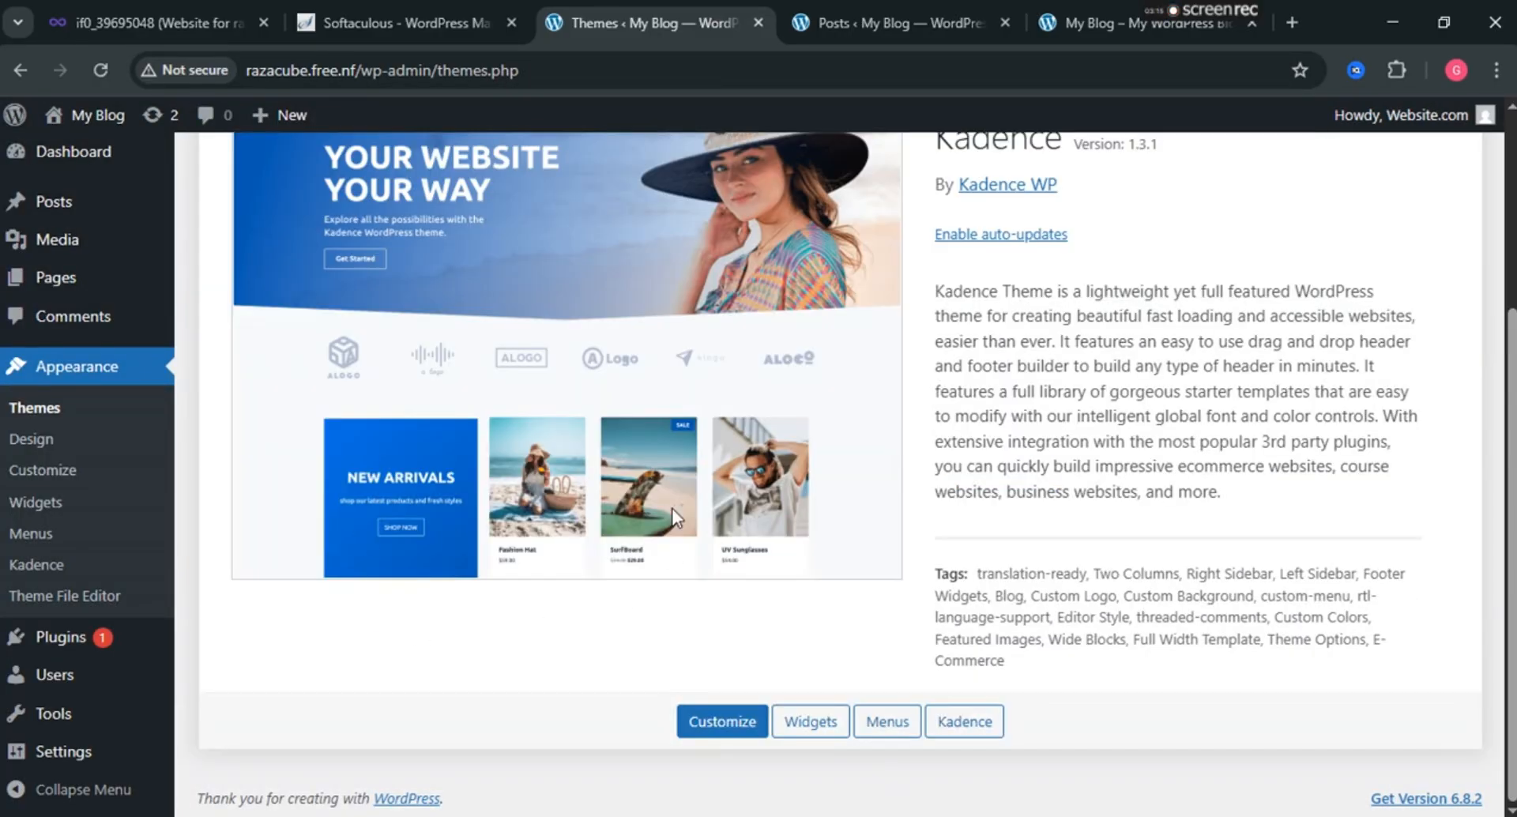
pyautogui.scroll(3, 755, 387)
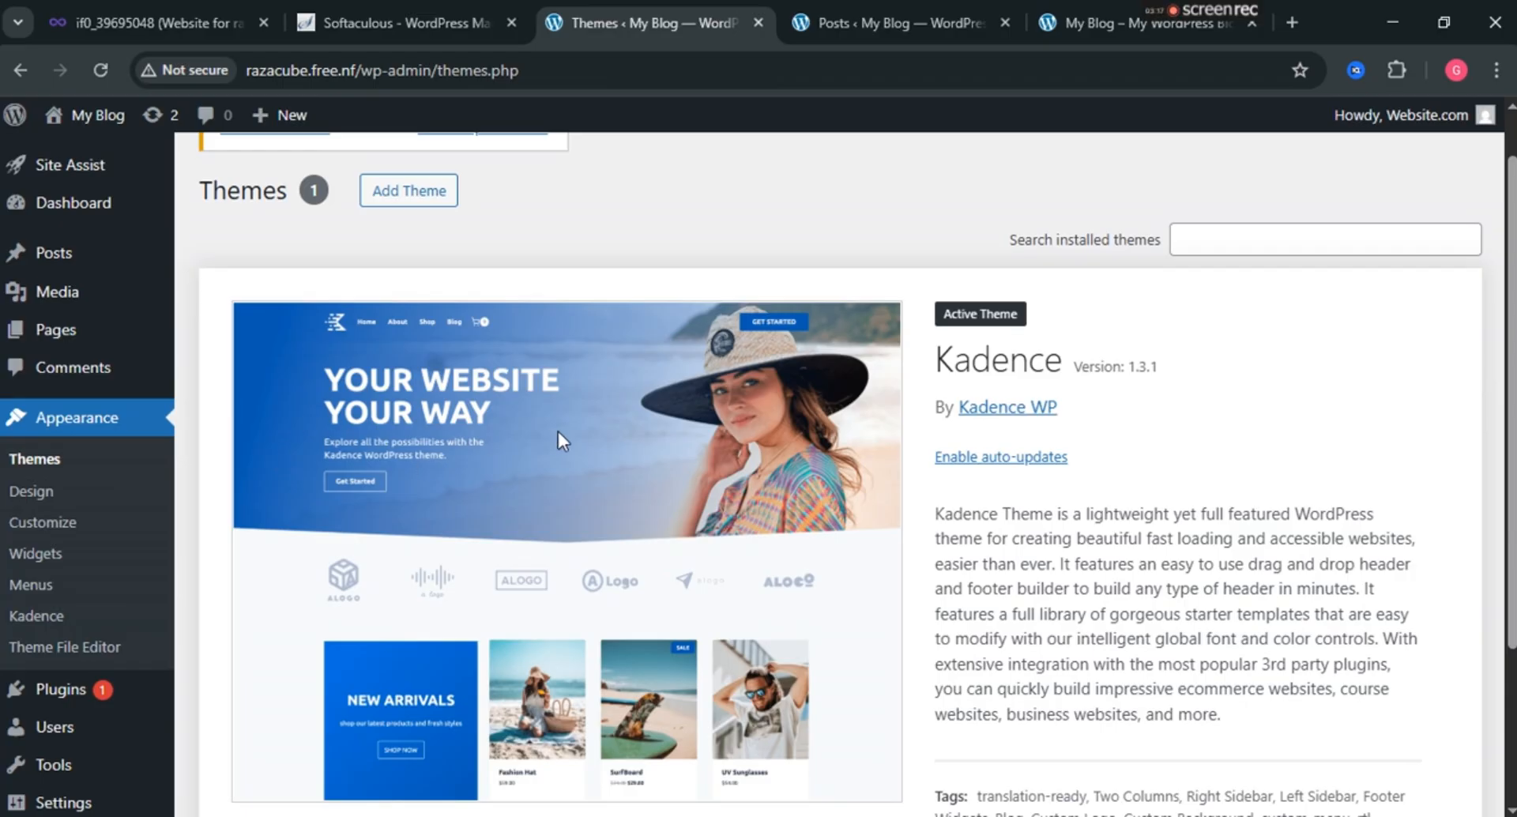
# Open Installed Plugins, listing Akismet, Hello Dolly and Starter Templates by Kadence WP.
pyautogui.scroll(-3, 558, 431)
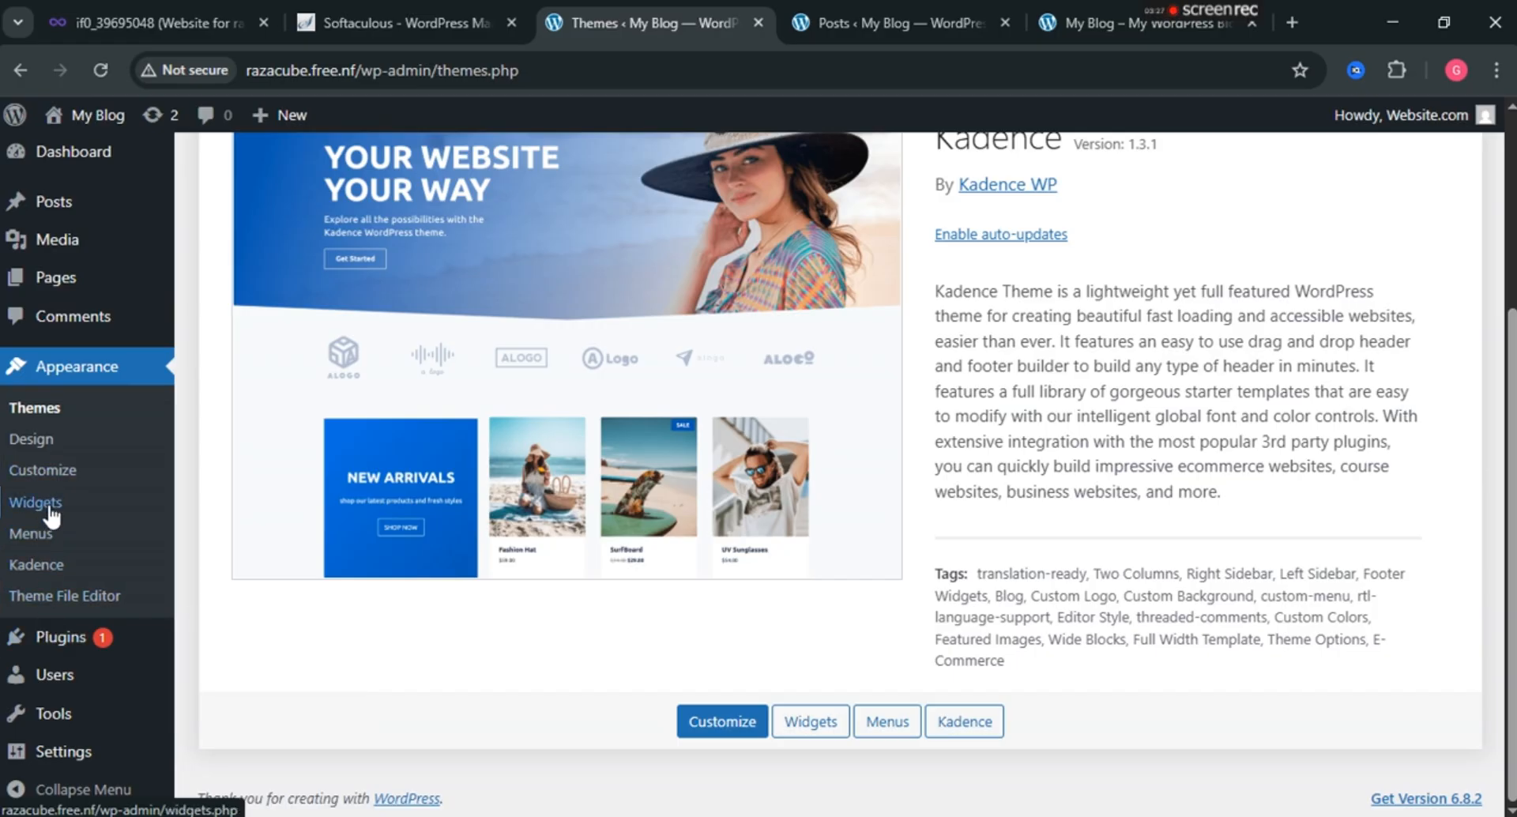
pyautogui.click(50, 636)
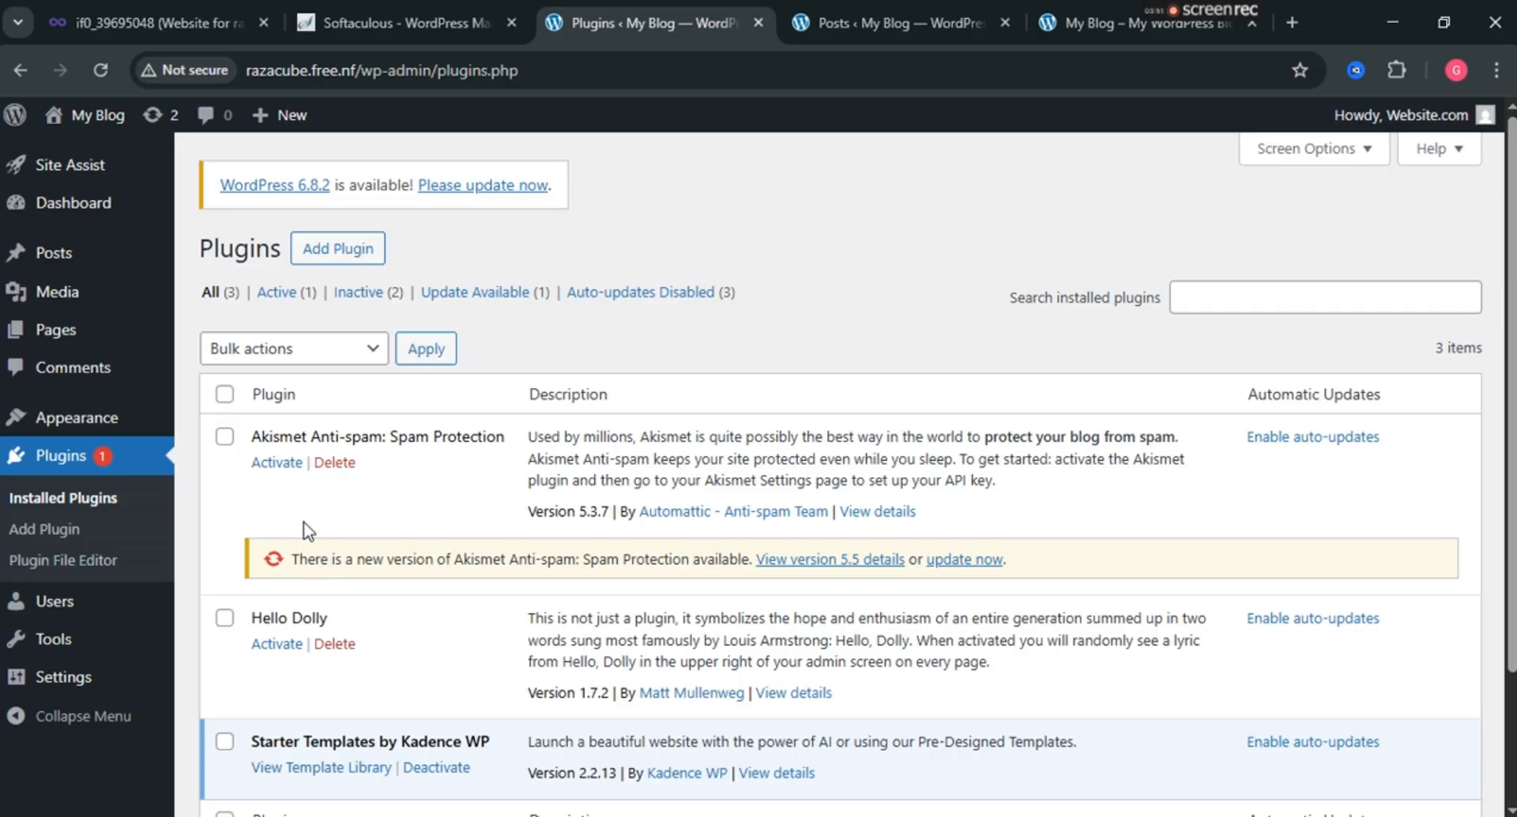
# Activate Akismet Anti-spam and return to the installed plugins list.
pyautogui.click(274, 466)
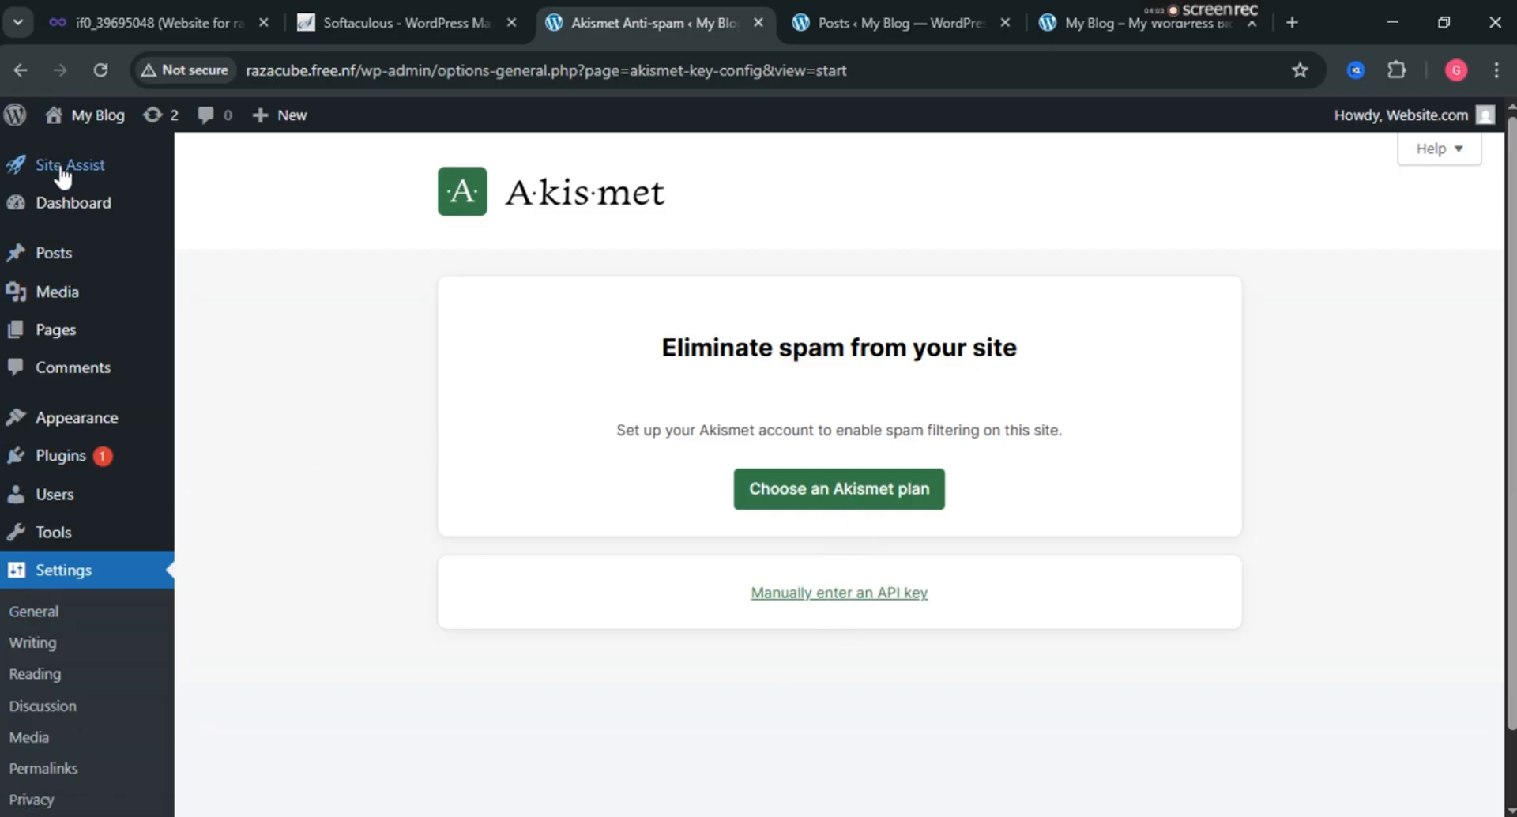
pyautogui.scroll(-2, 79, 439)
pyautogui.click(48, 377)
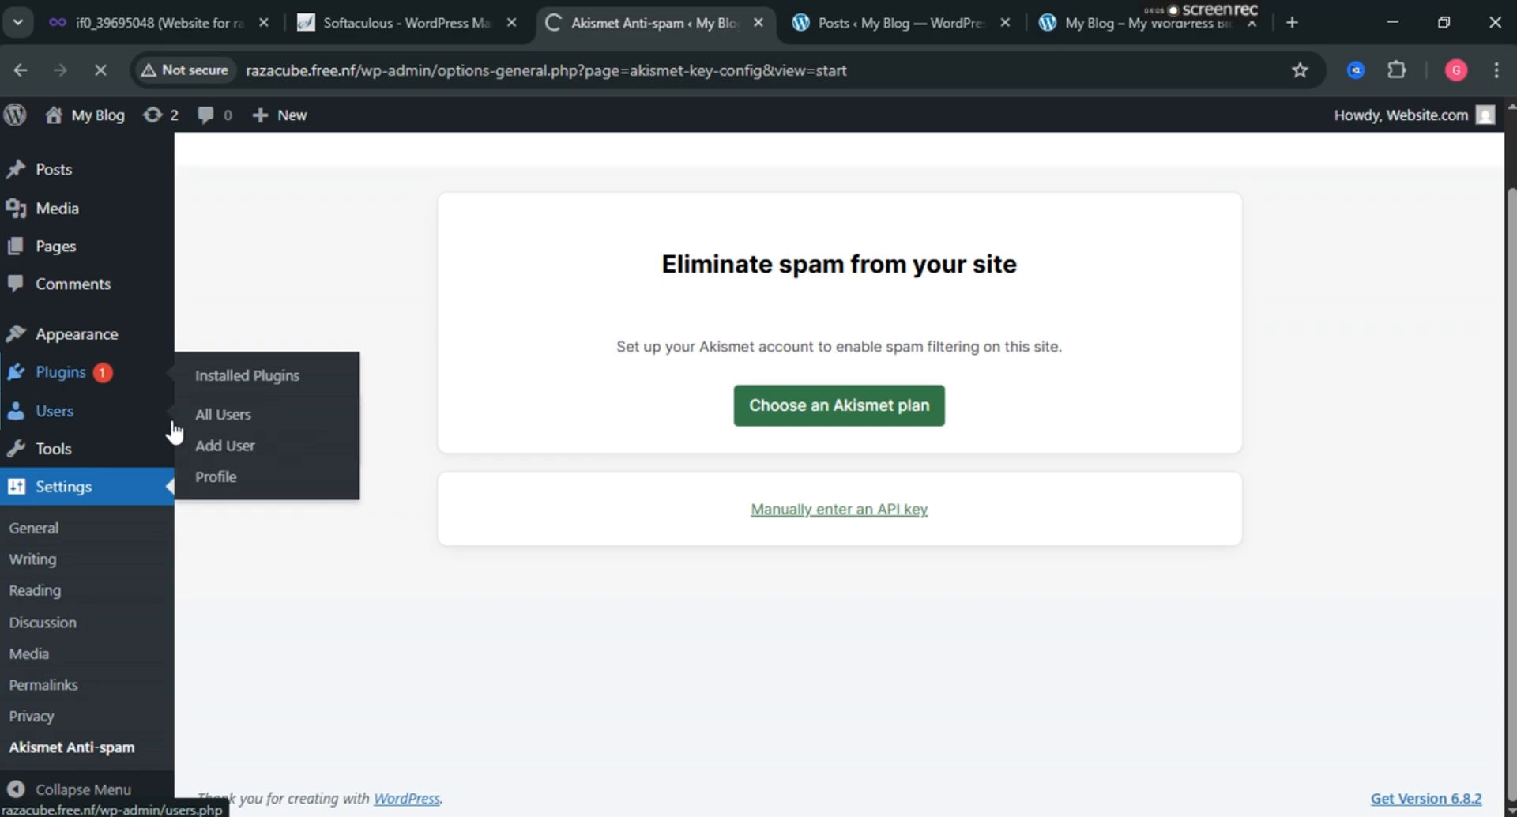
pyautogui.scroll(-4, 496, 419)
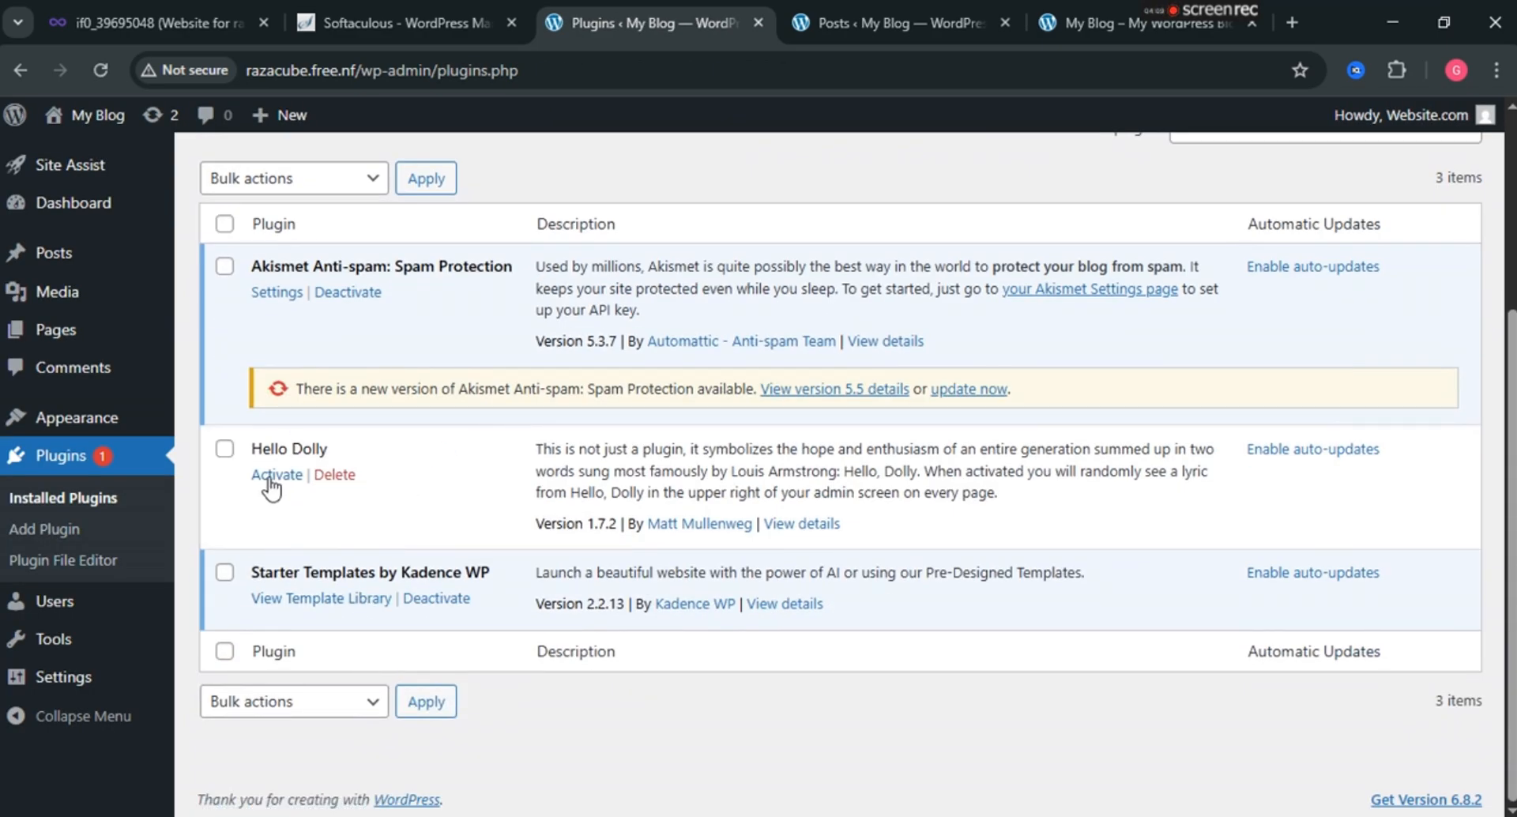
# Delete Hello Dolly and update Akismet Anti-spam to version 5.5.
pyautogui.click(334, 475)
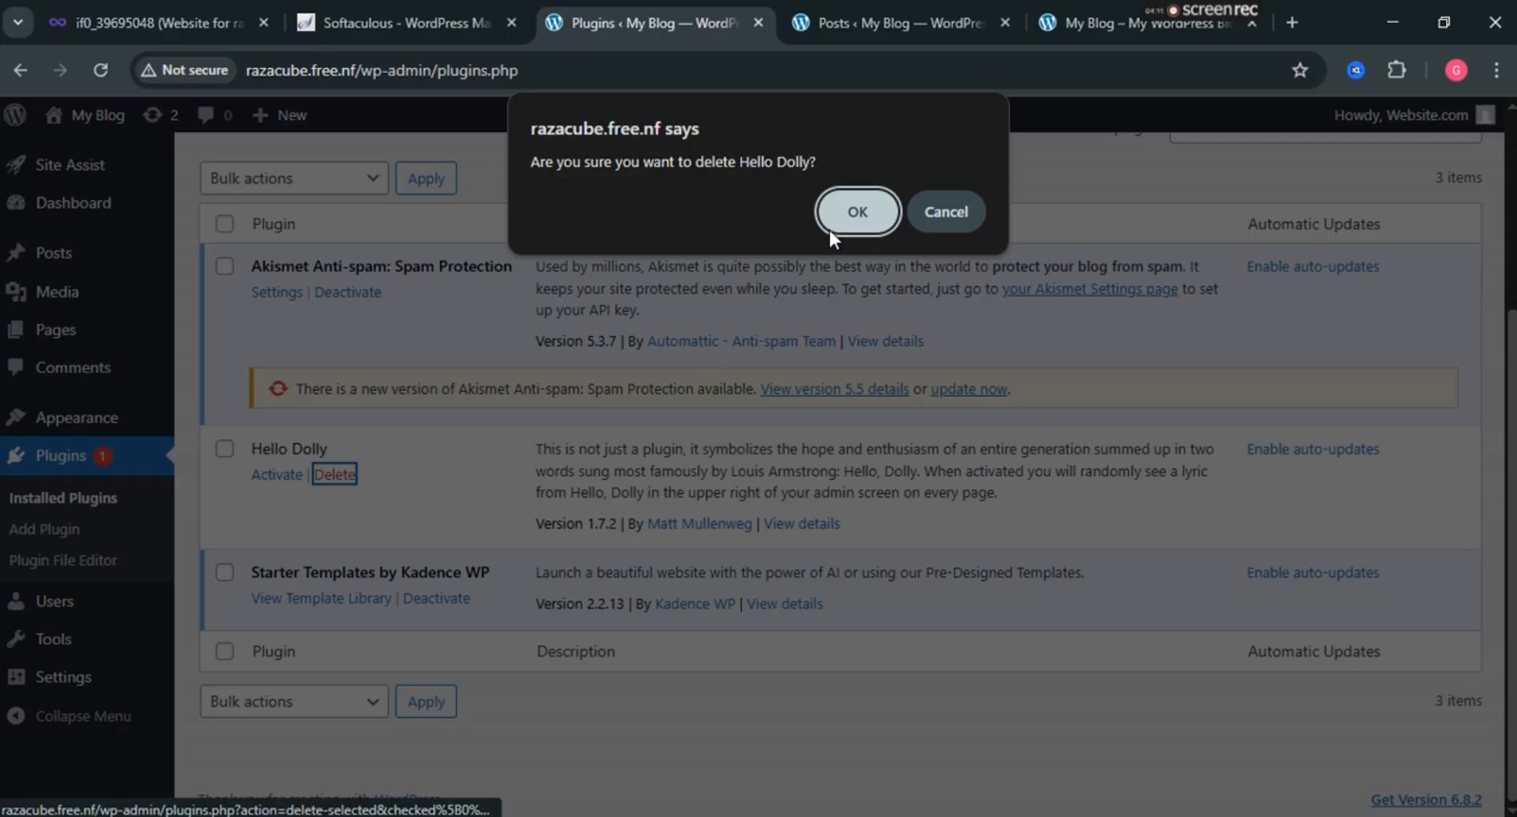
pyautogui.click(829, 227)
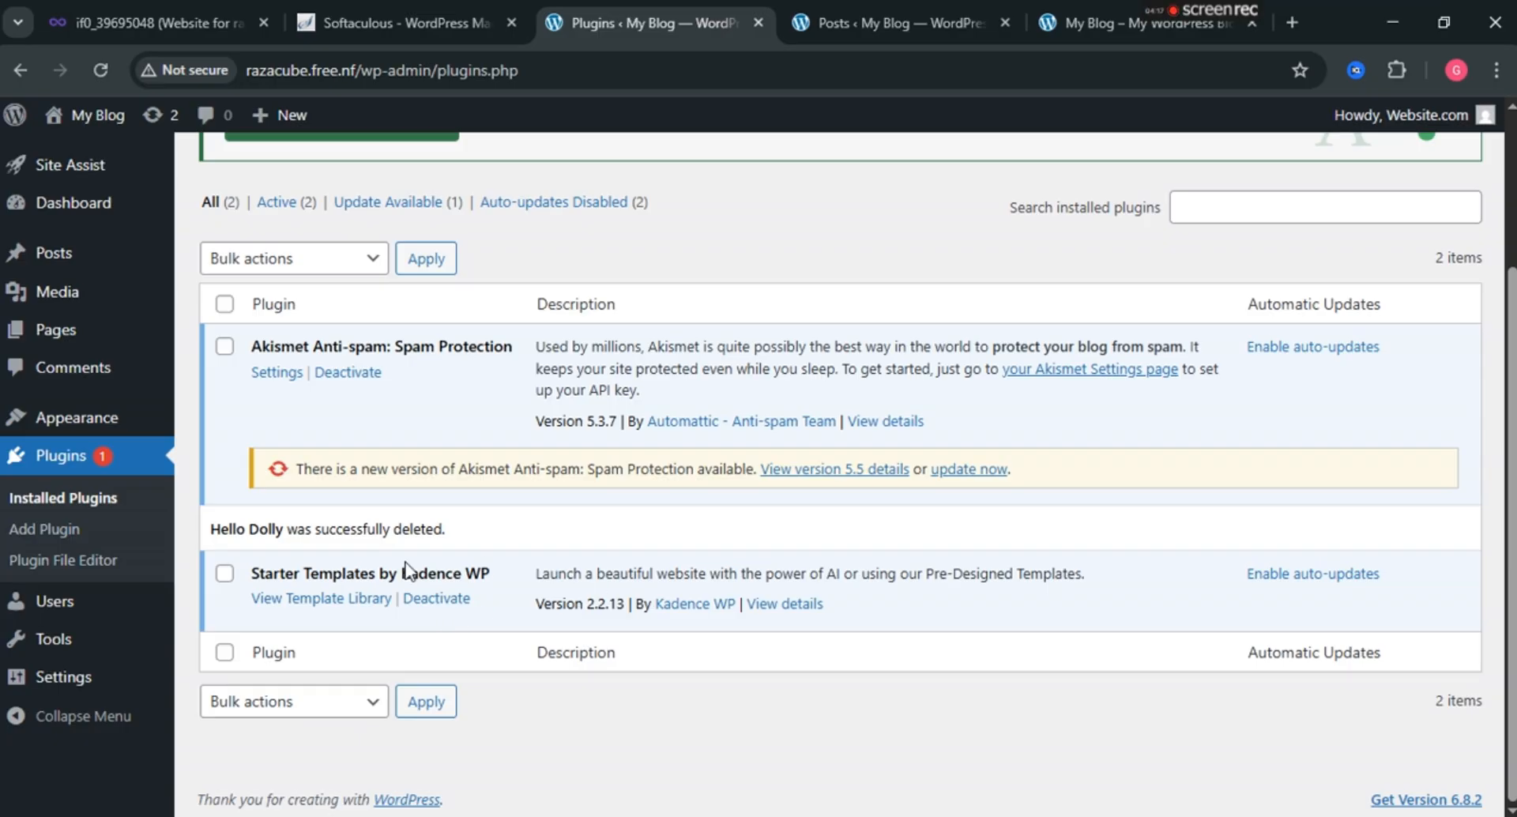
pyautogui.click(979, 472)
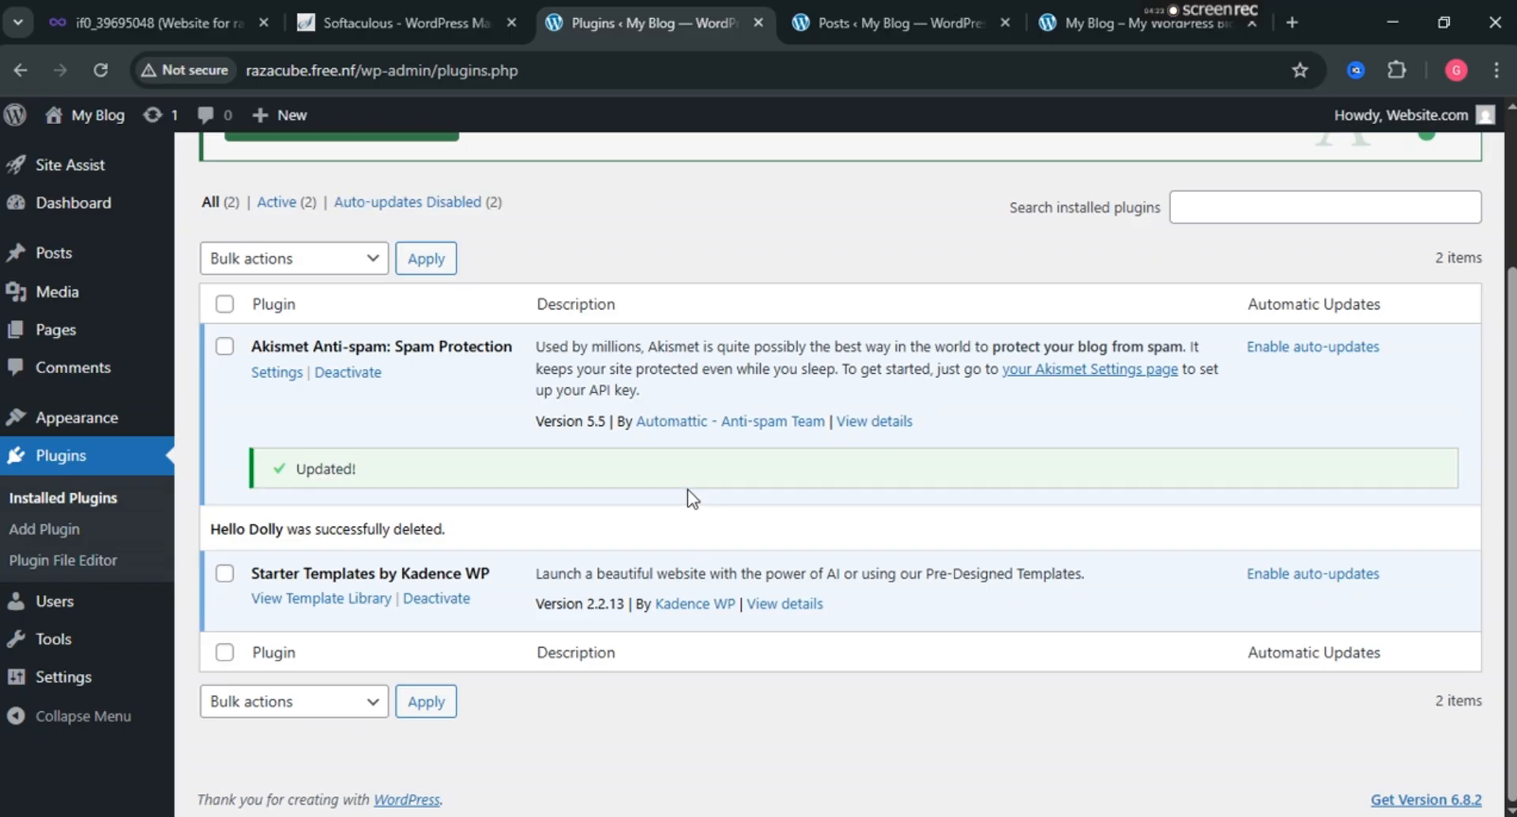
pyautogui.scroll(3, 709, 499)
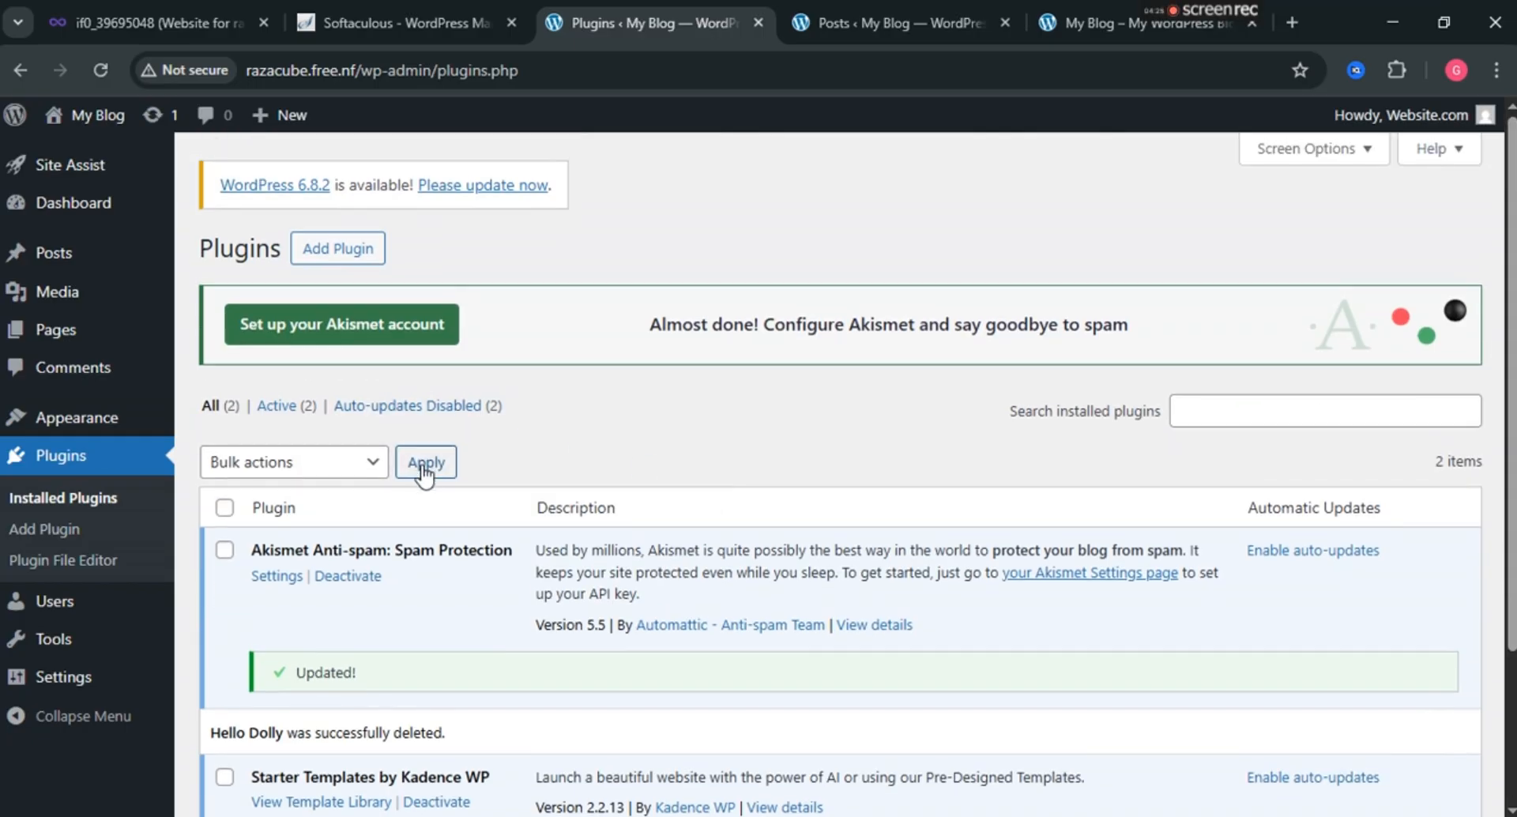
# Install Gutenberg from the featured plugins on the Add Plugins page.
pyautogui.click(348, 252)
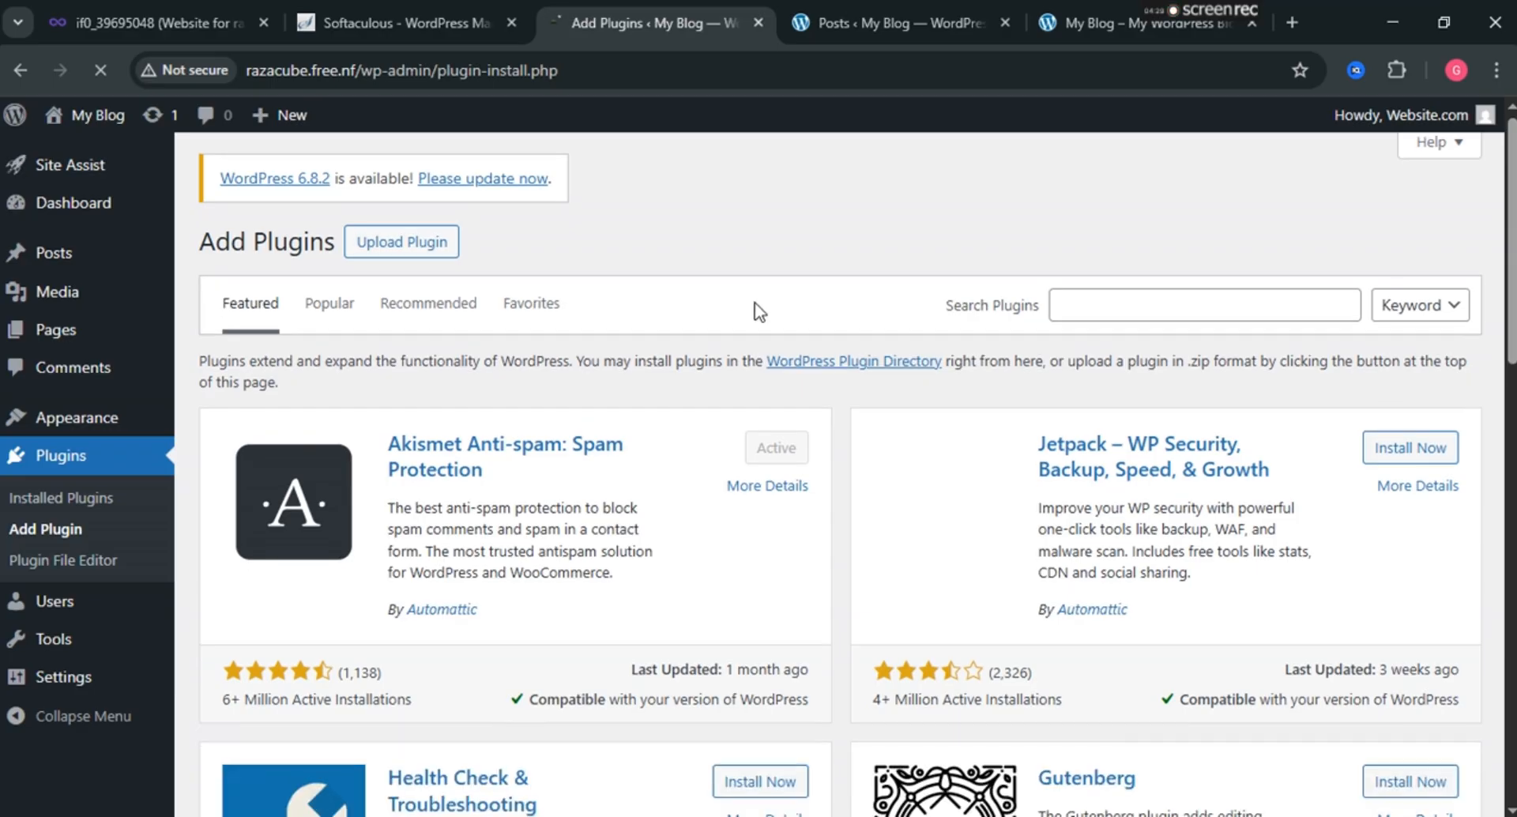
pyautogui.scroll(-1, 734, 308)
pyautogui.scroll(-5, 401, 505)
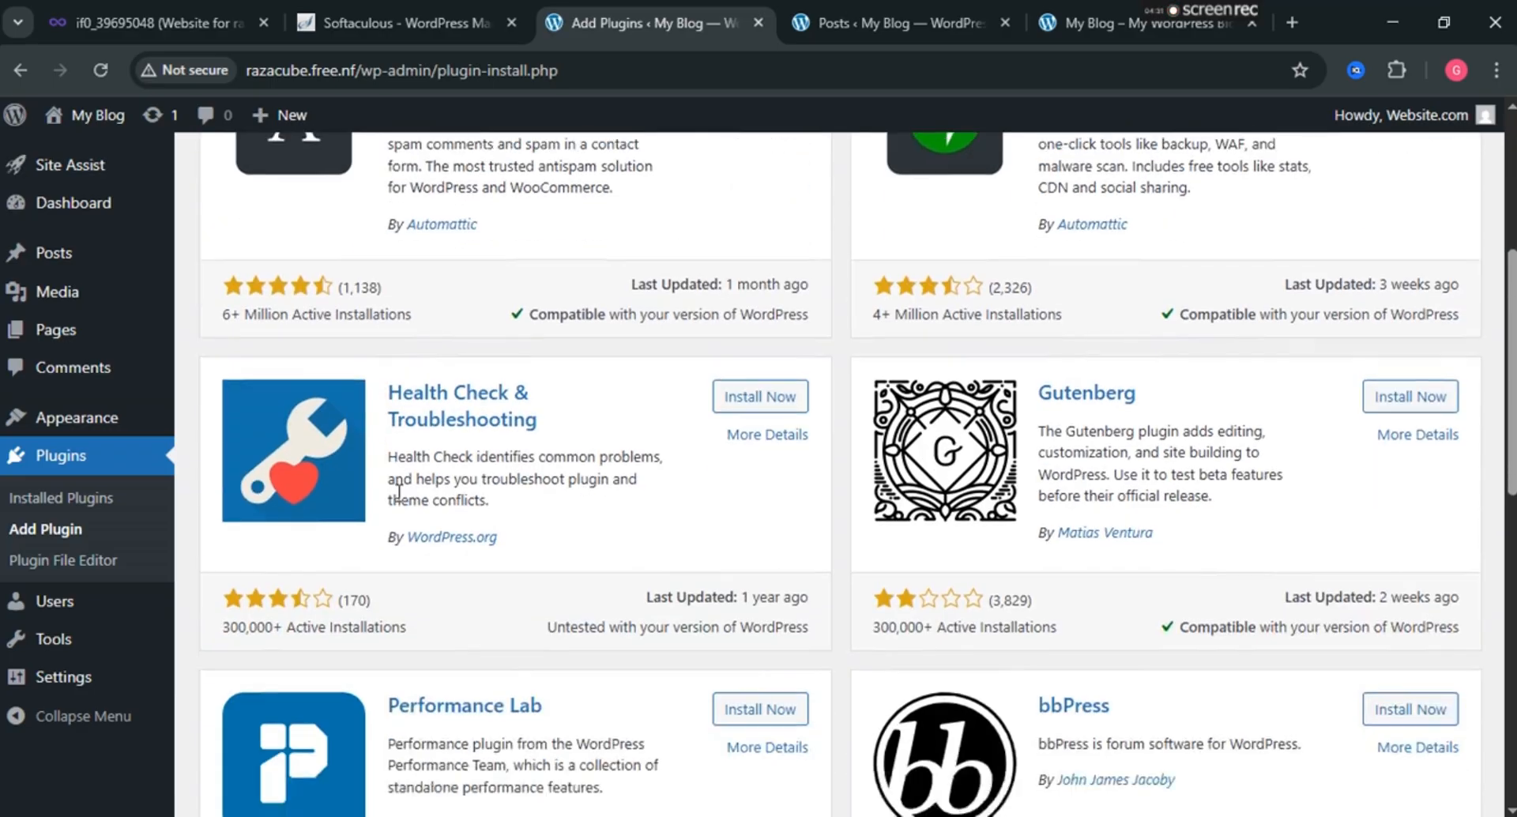
pyautogui.scroll(-1, 1019, 586)
pyautogui.scroll(3, 1106, 537)
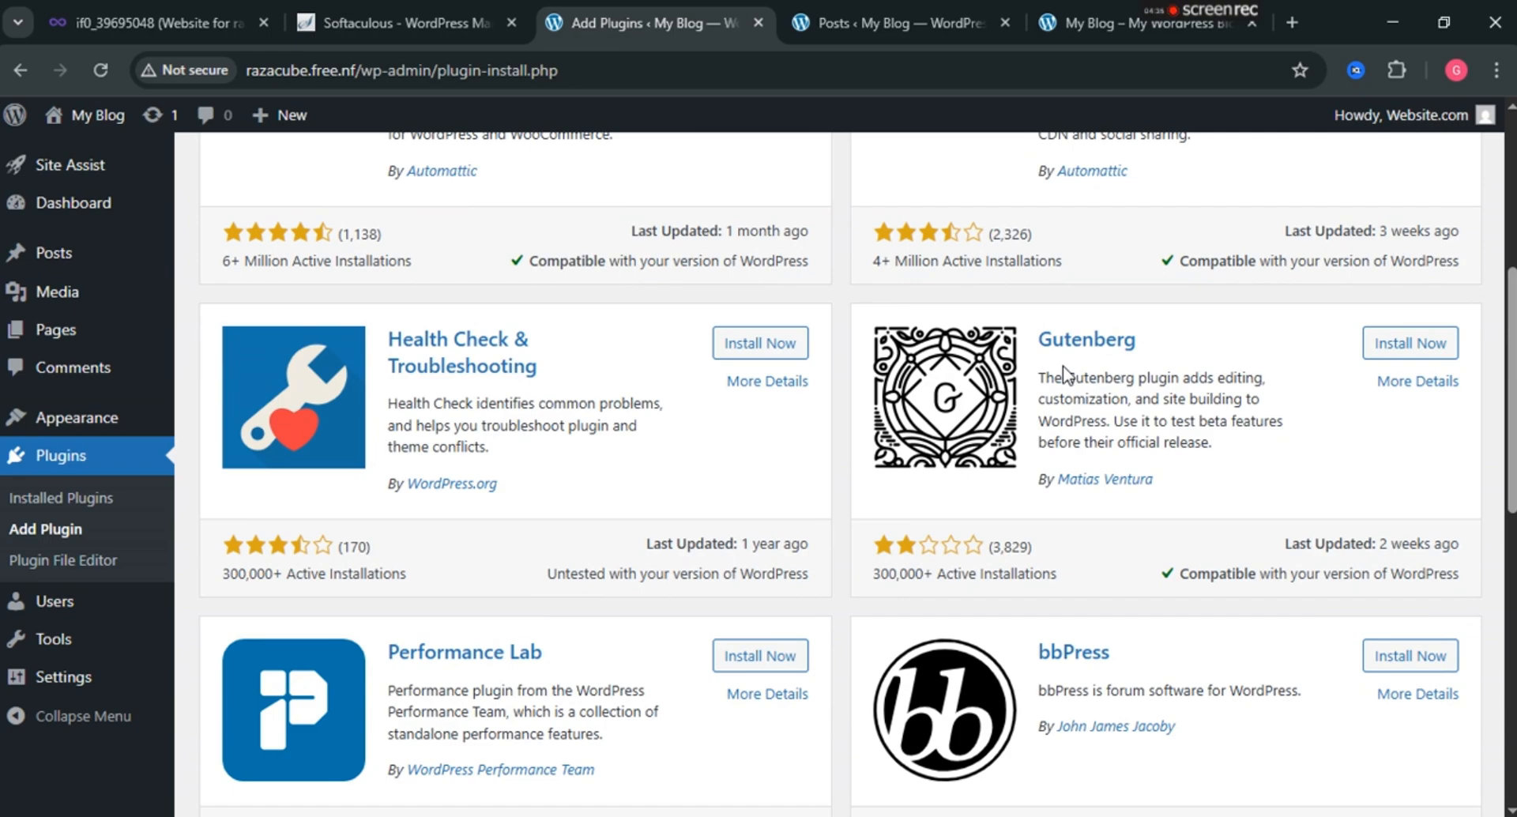
pyautogui.click(1401, 352)
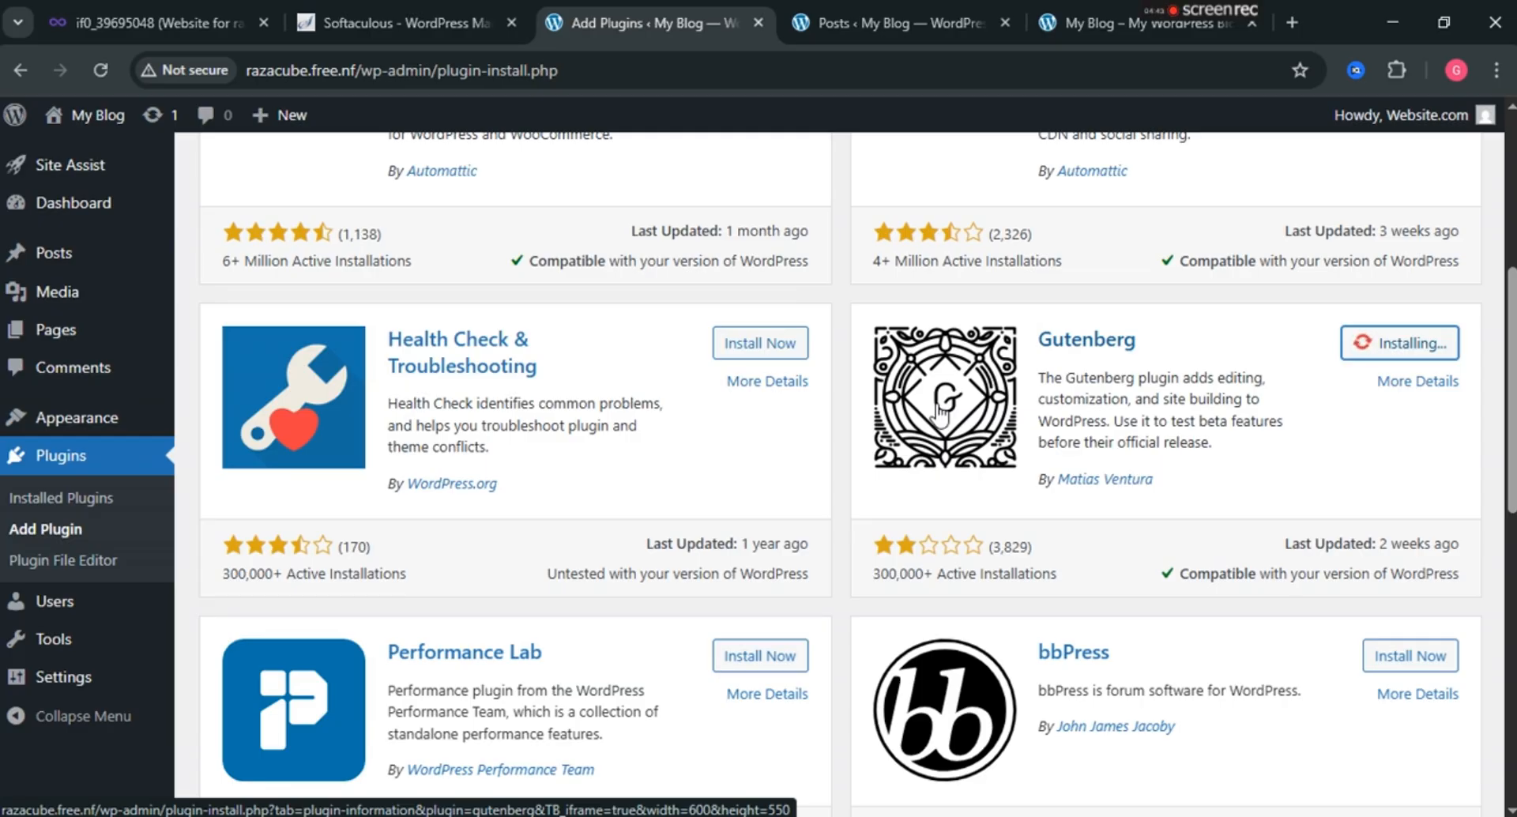
pyautogui.scroll(4, 1051, 298)
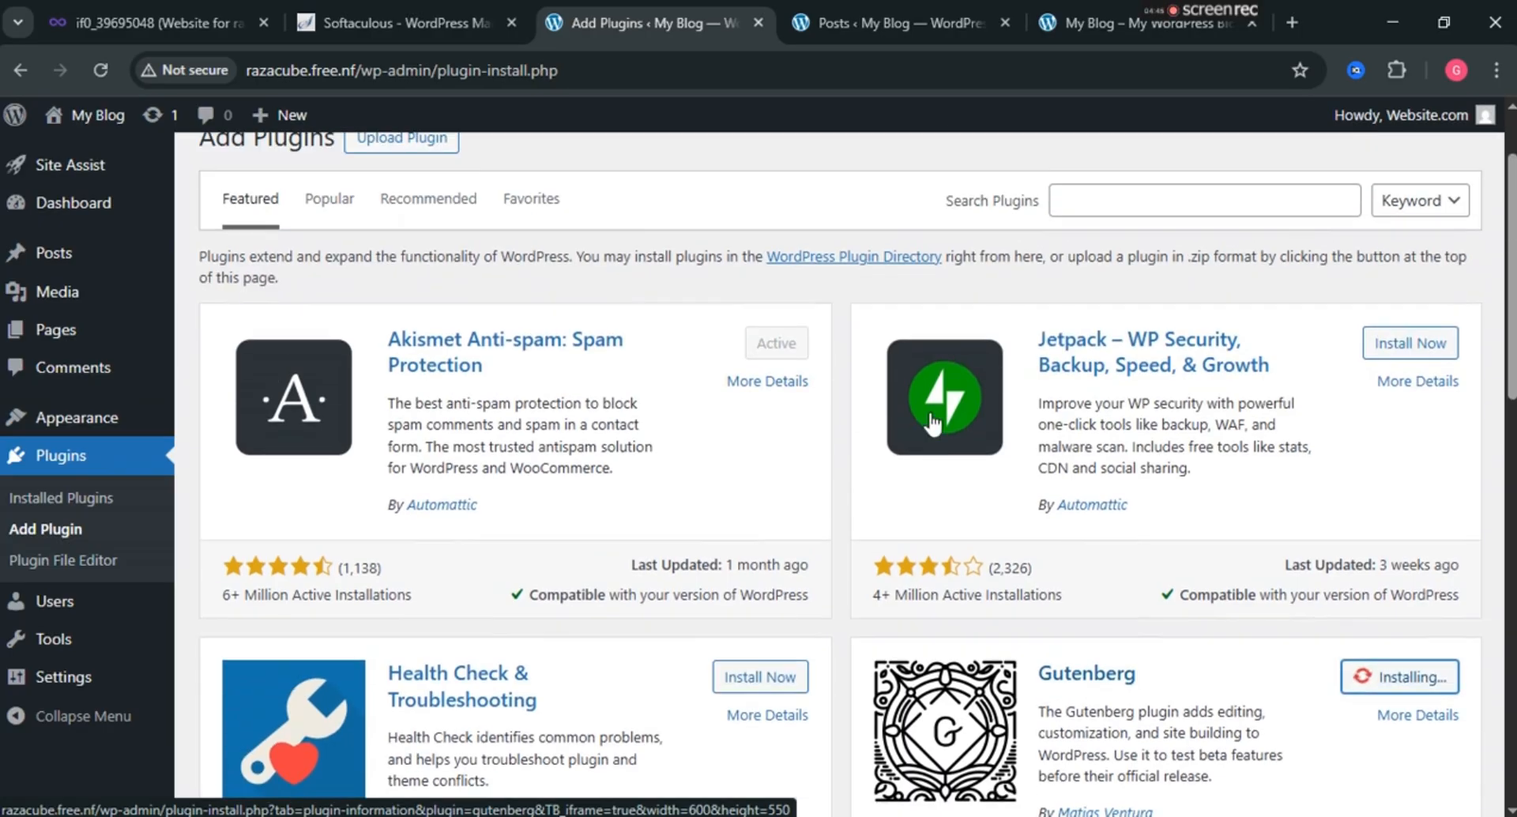
pyautogui.click(1115, 199)
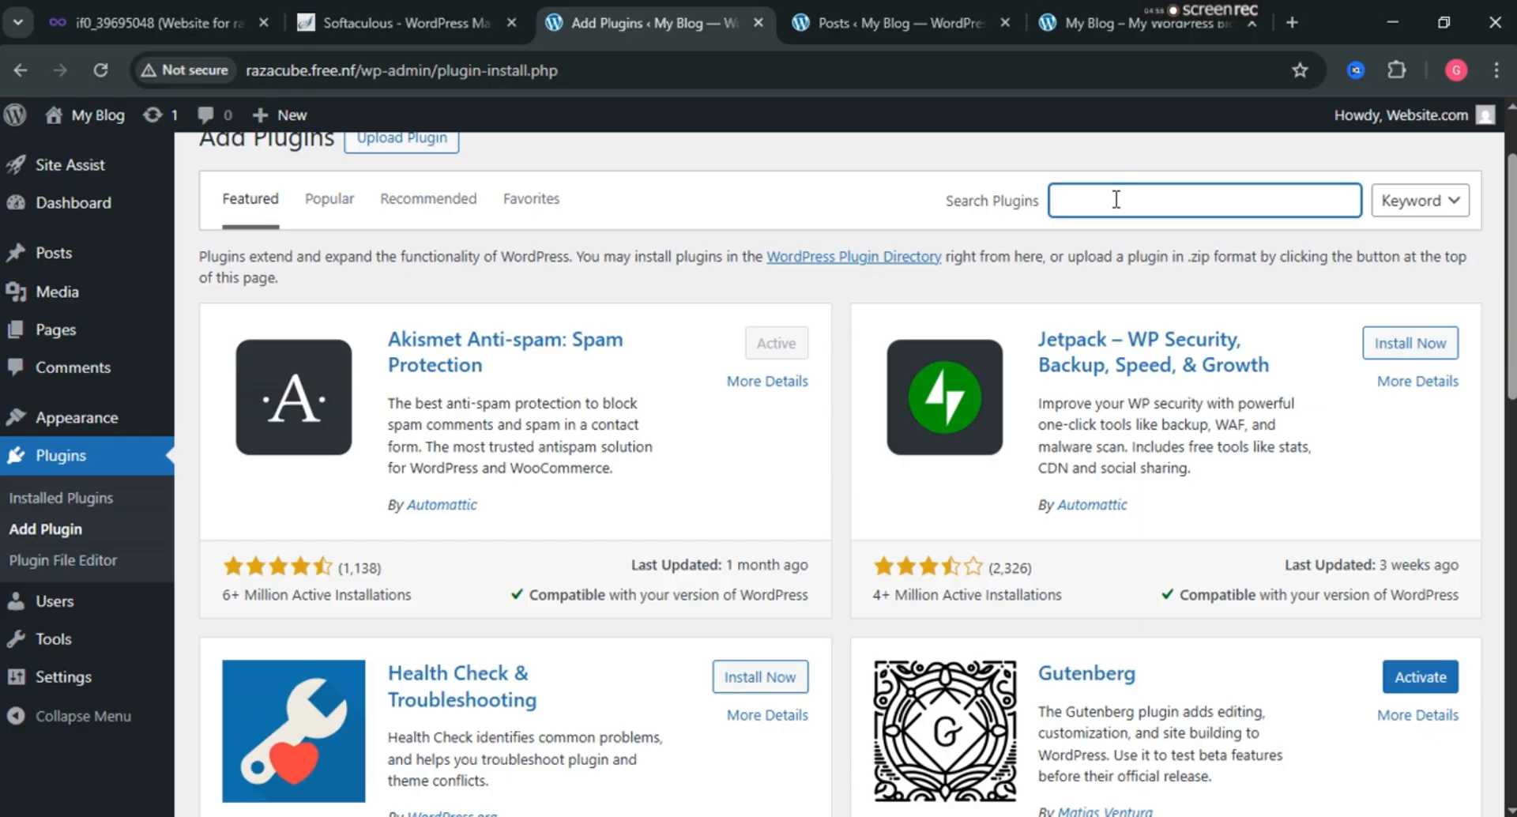
# Search the plugin directory for 'seo' and install Rank Math SEO.
pyautogui.write('seo')
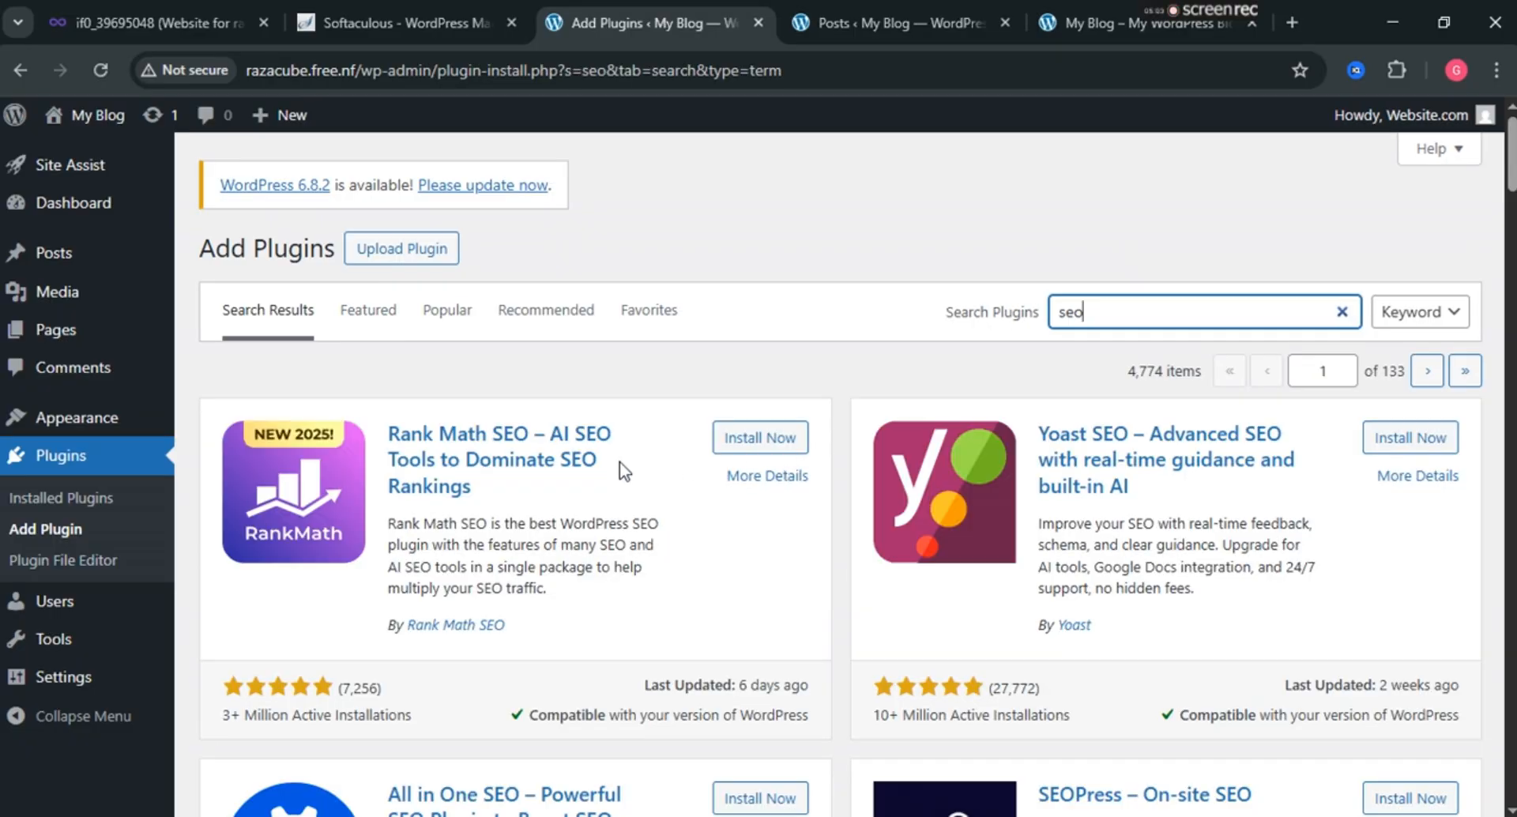
pyautogui.scroll(-2, 819, 442)
pyautogui.scroll(-4, 1112, 460)
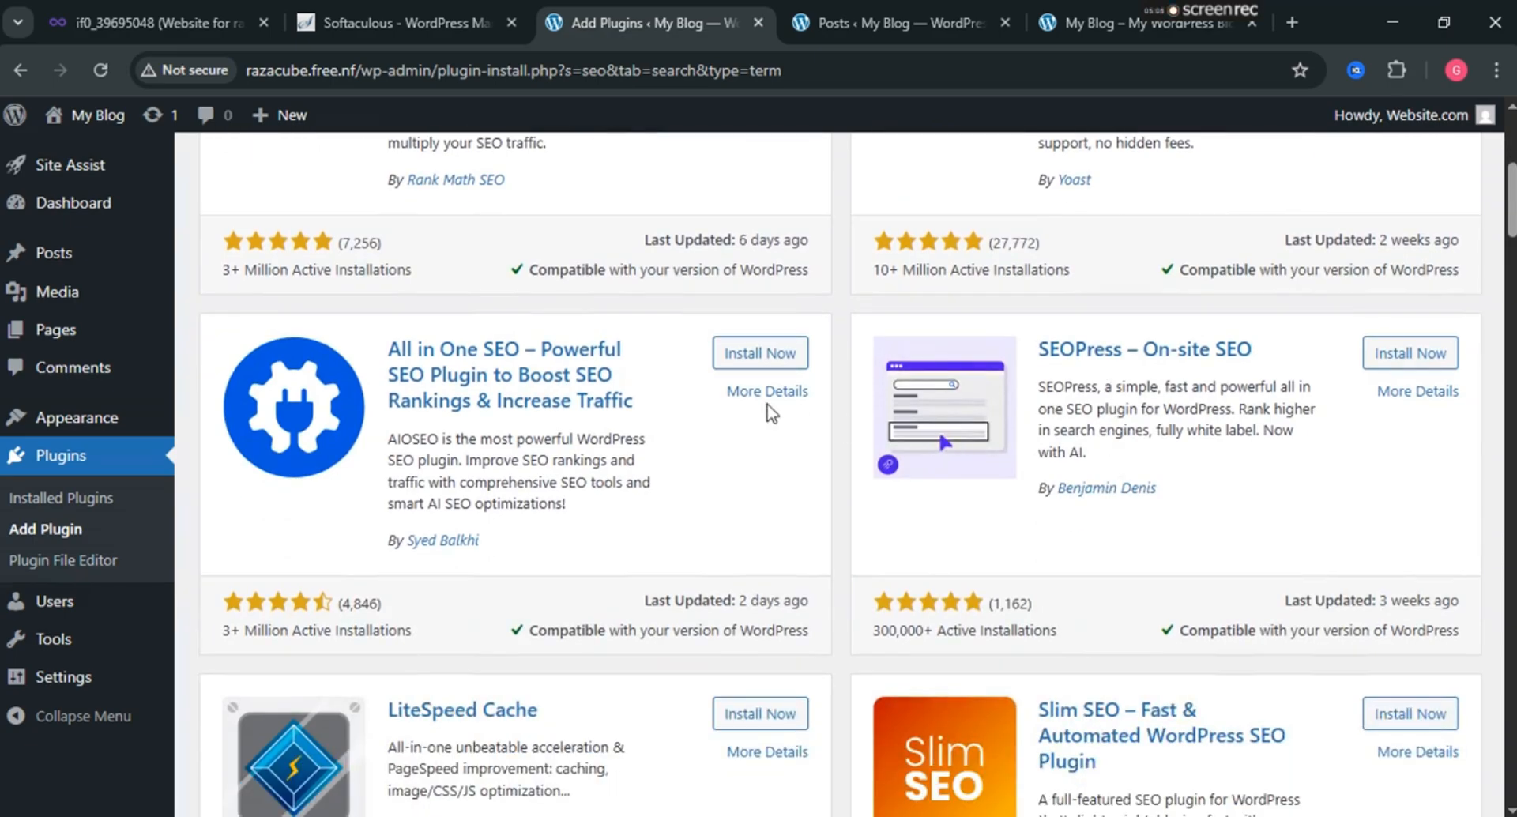
pyautogui.scroll(-3, 735, 408)
pyautogui.scroll(-1, 734, 409)
pyautogui.scroll(10, 735, 399)
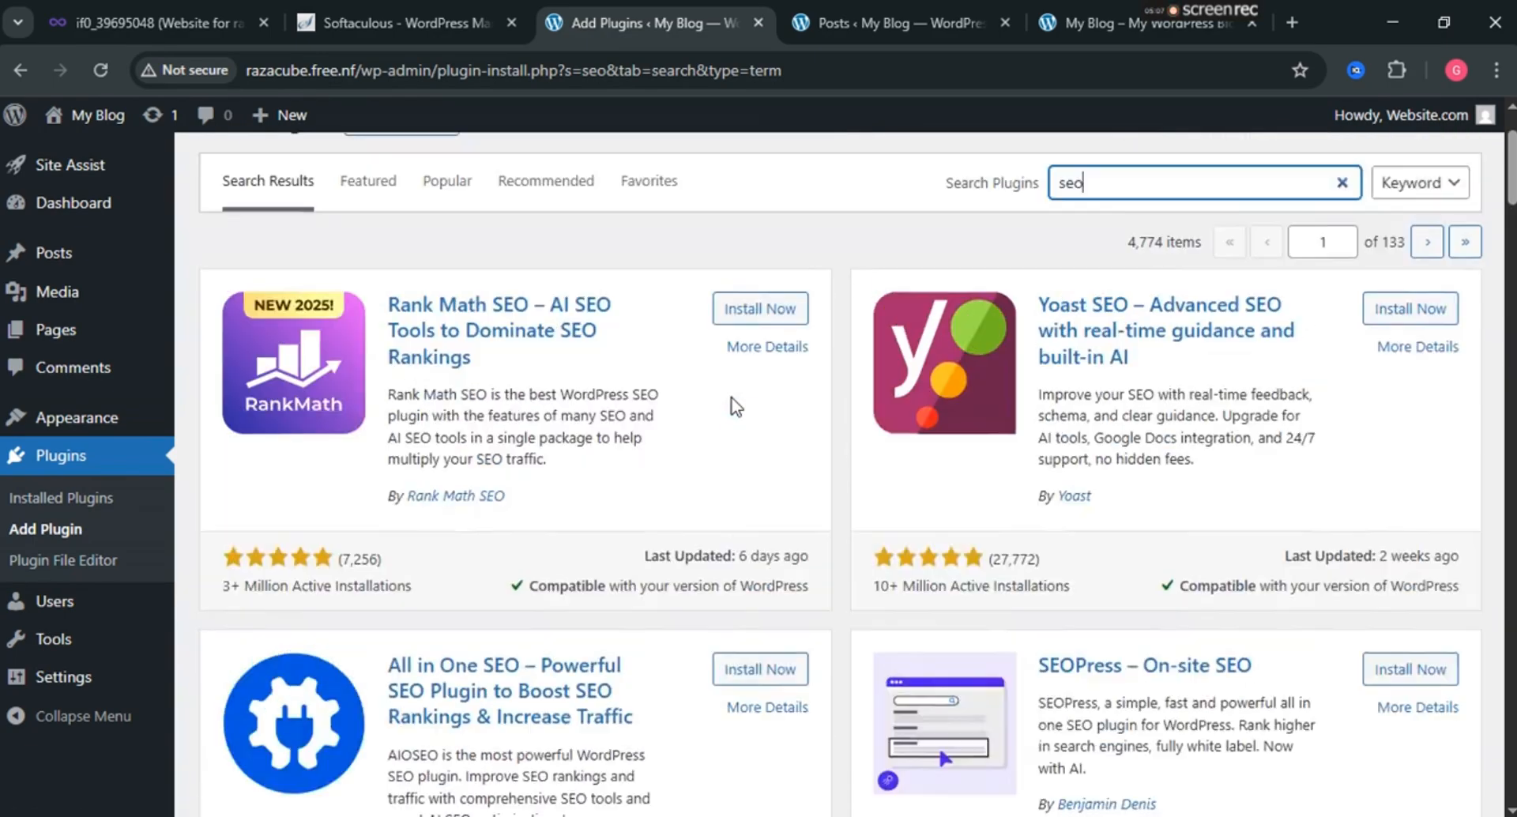
pyautogui.click(752, 443)
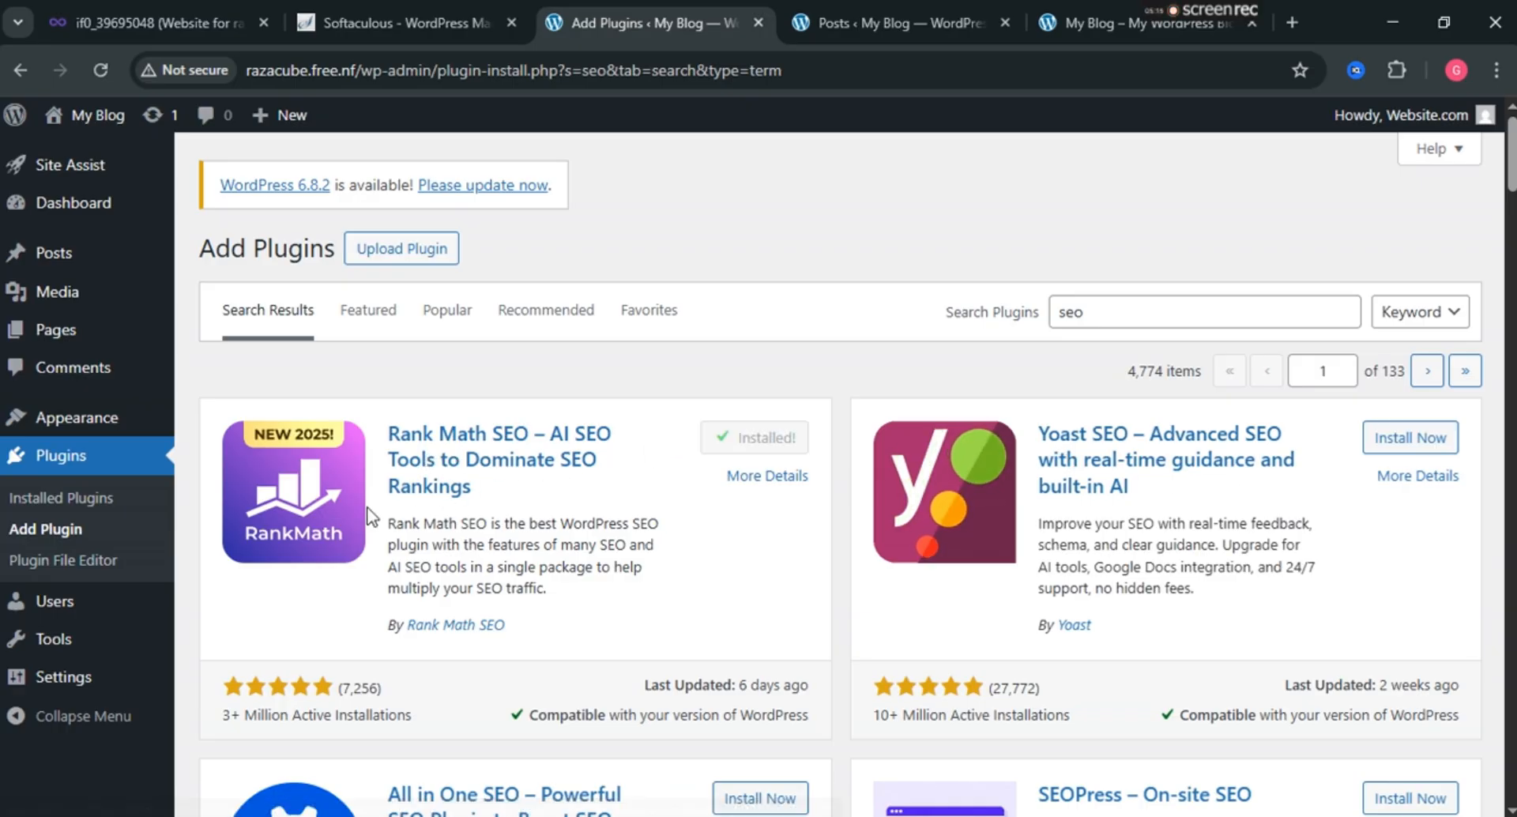
pyautogui.click(523, 188)
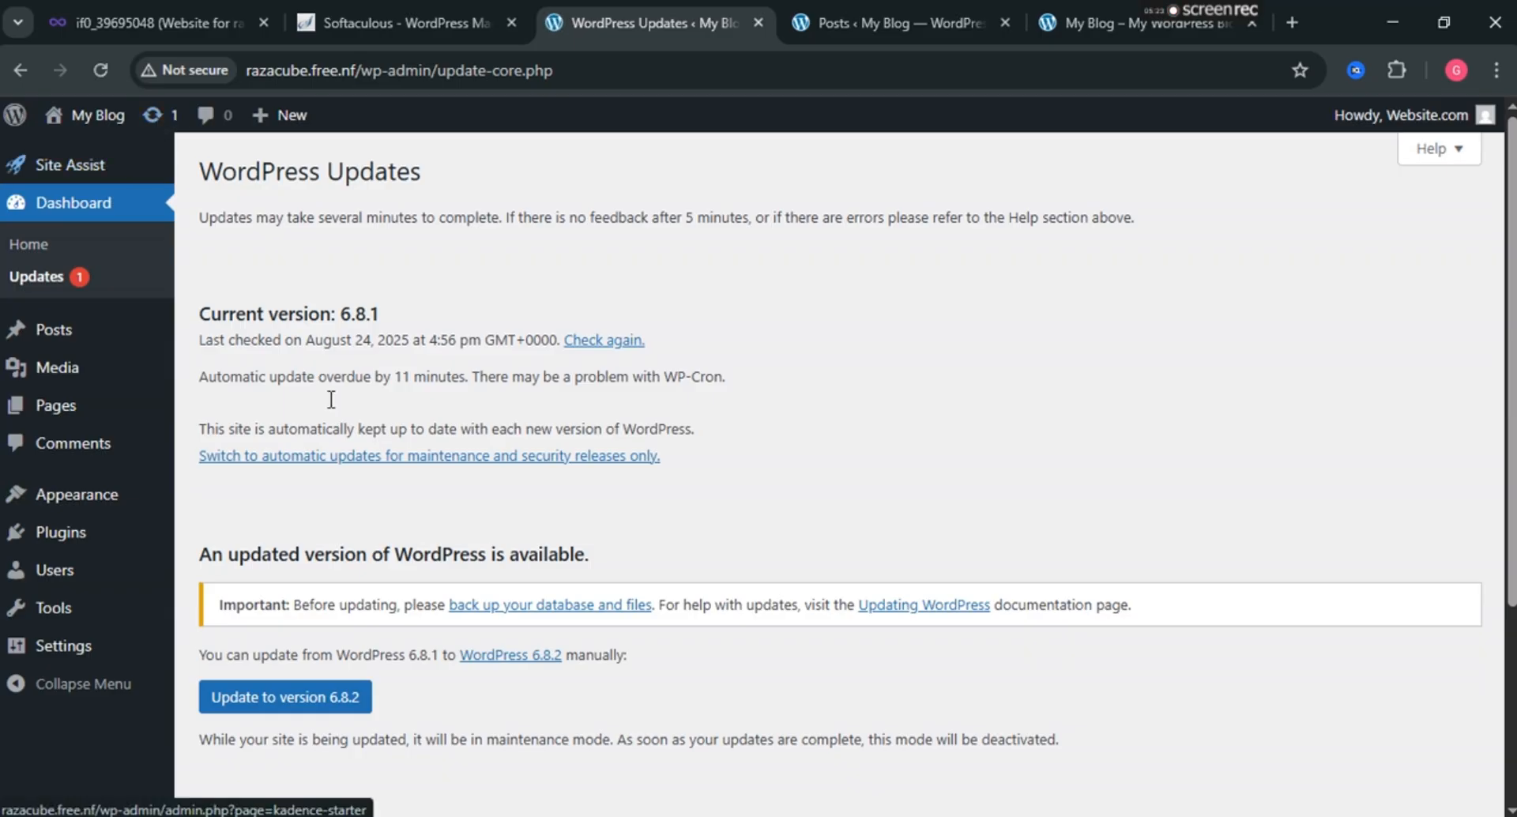
# Update WordPress from 6.8.1 to 6.8.2 and upgrade its database.
pyautogui.scroll(-4, 281, 428)
pyautogui.click(272, 417)
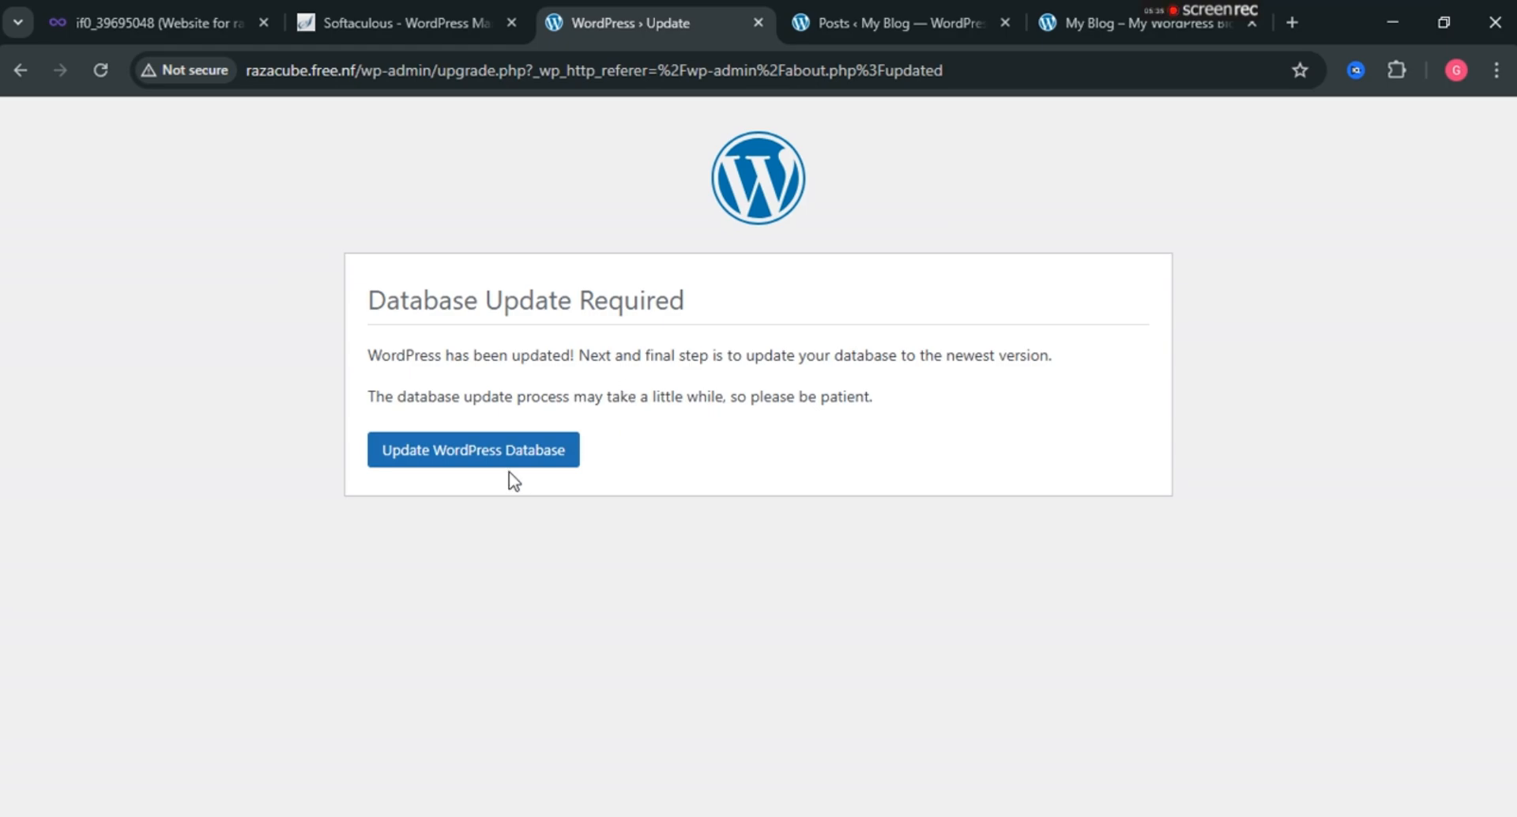
pyautogui.click(506, 466)
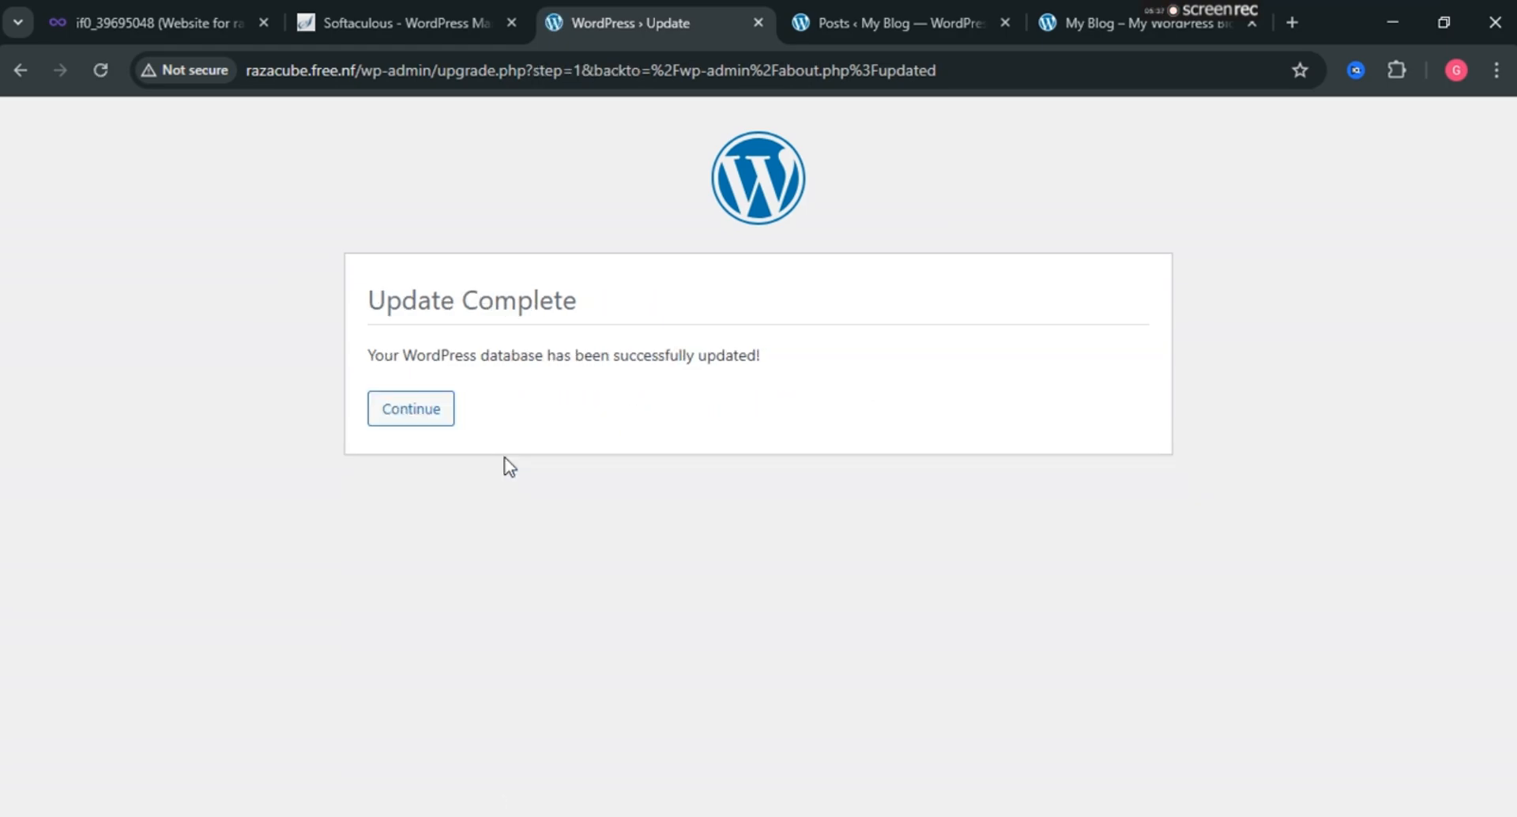
pyautogui.click(417, 414)
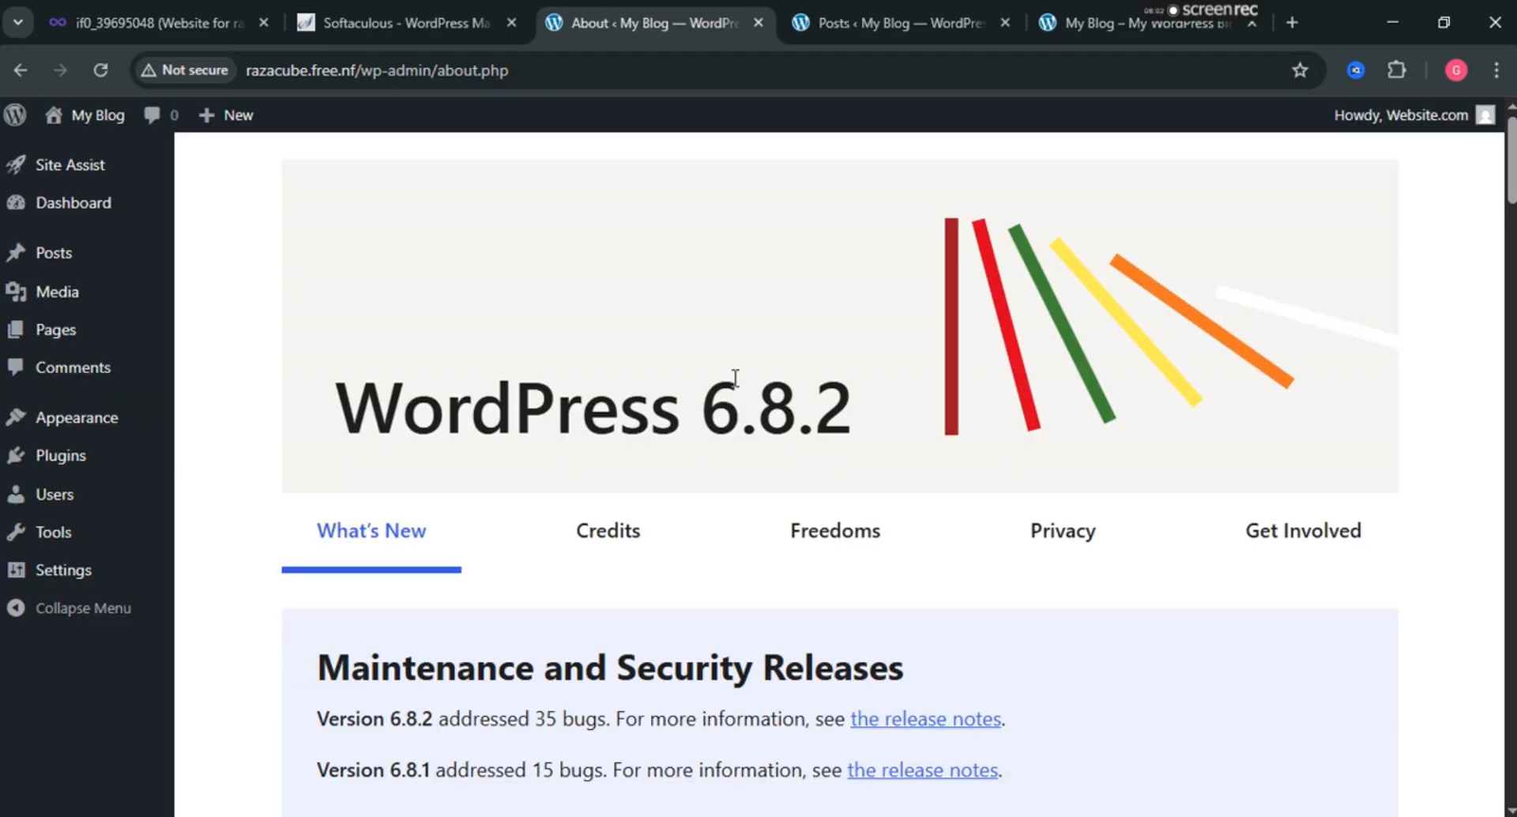
pyautogui.scroll(-1, 497, 410)
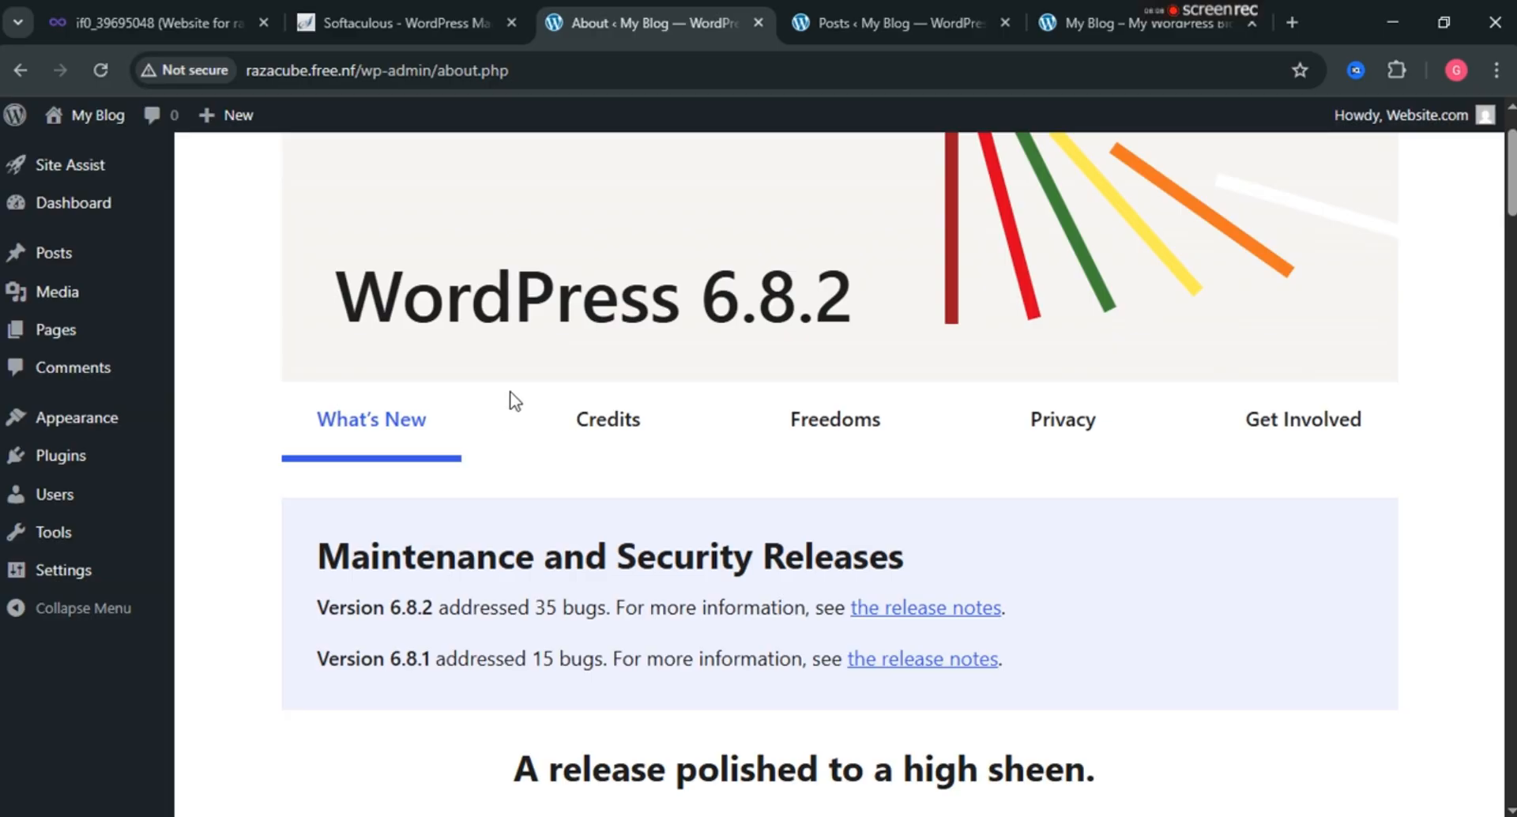
pyautogui.scroll(-4, 560, 391)
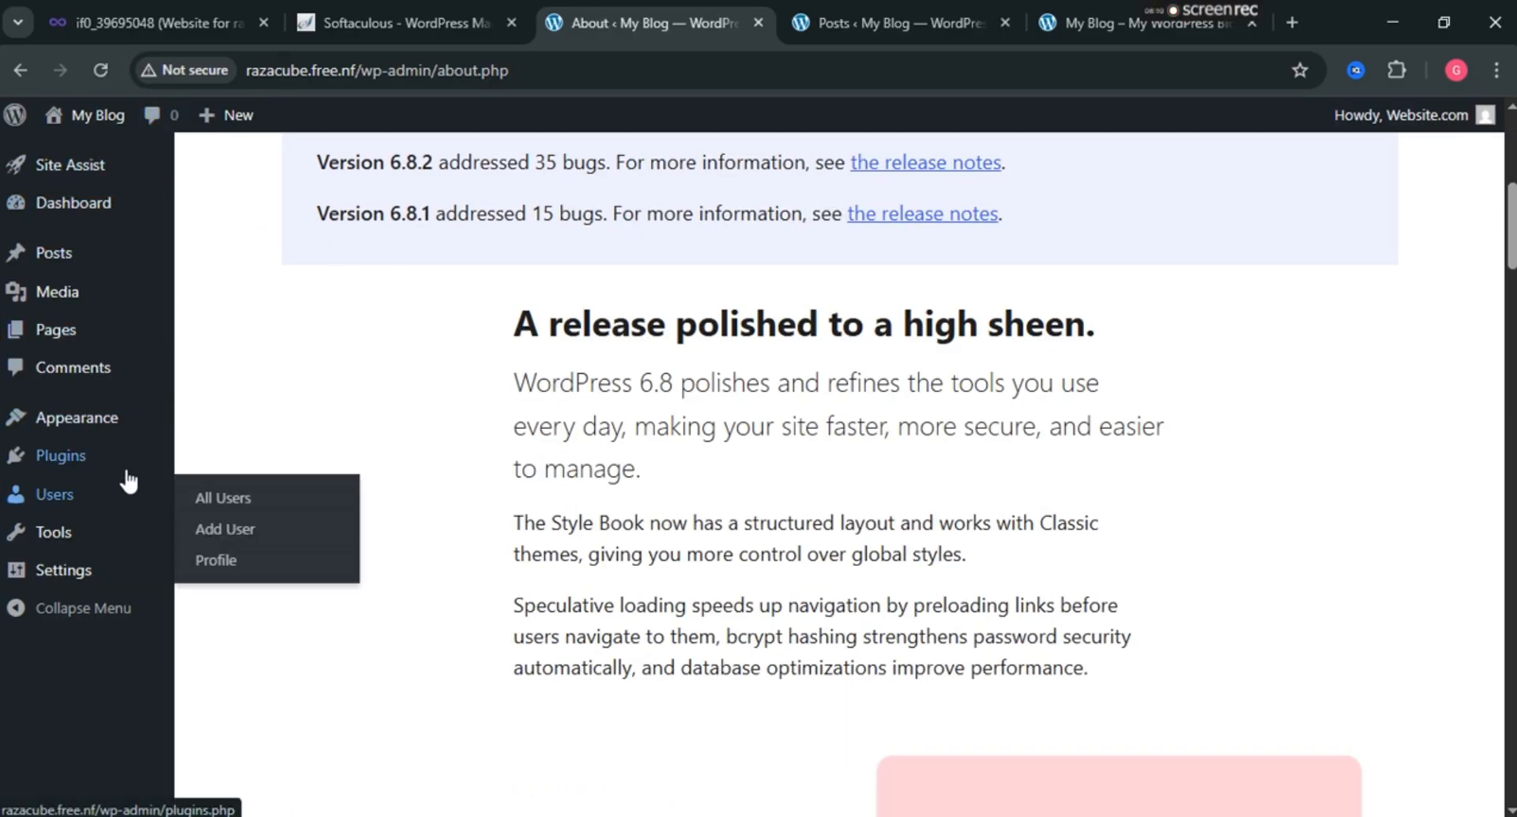
# View the Users list with its single Administrator, then start adding a user.
pyautogui.click(77, 503)
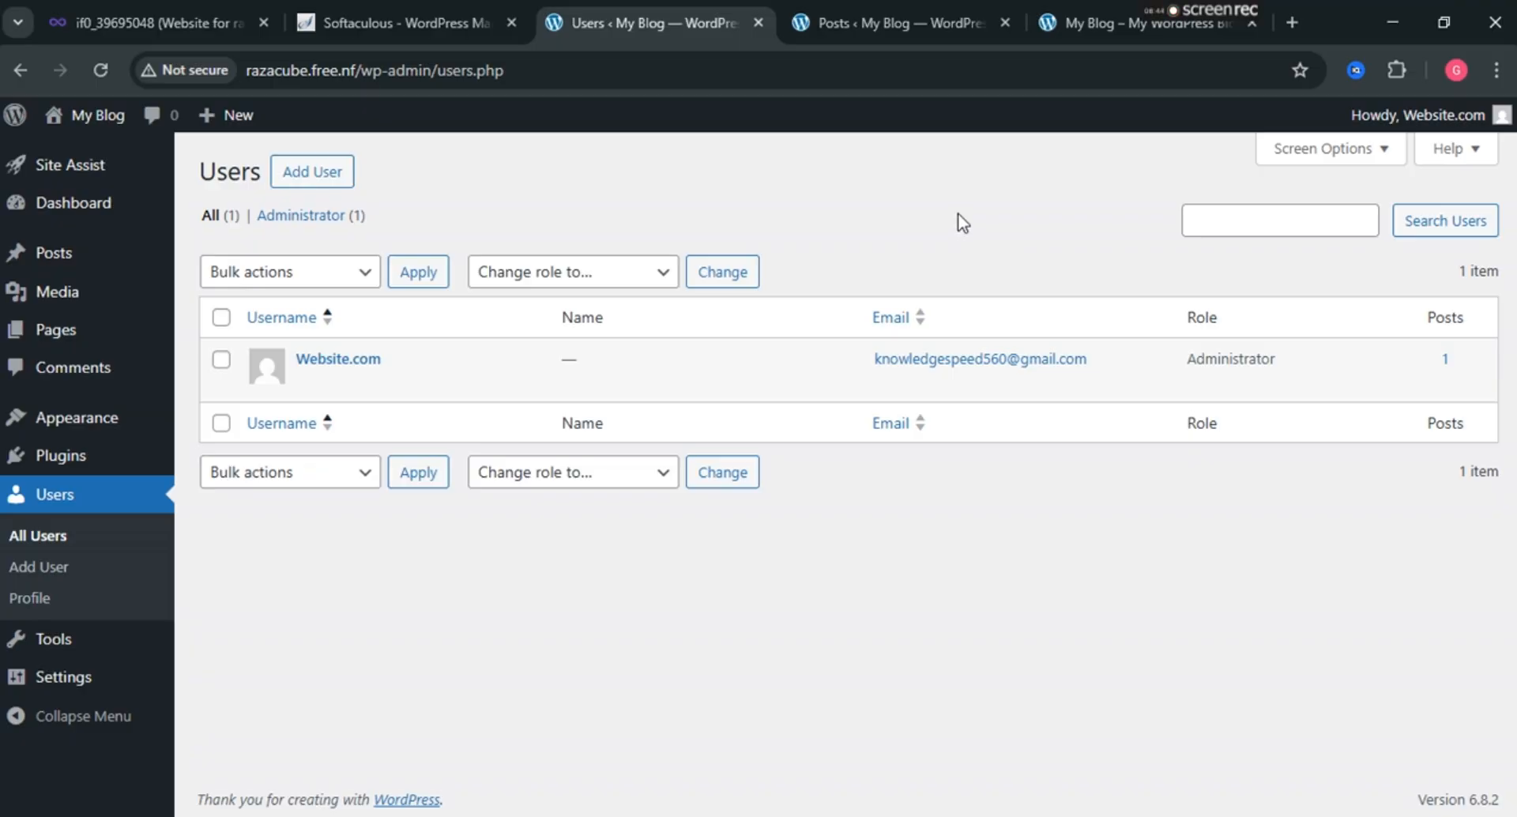
pyautogui.click(324, 190)
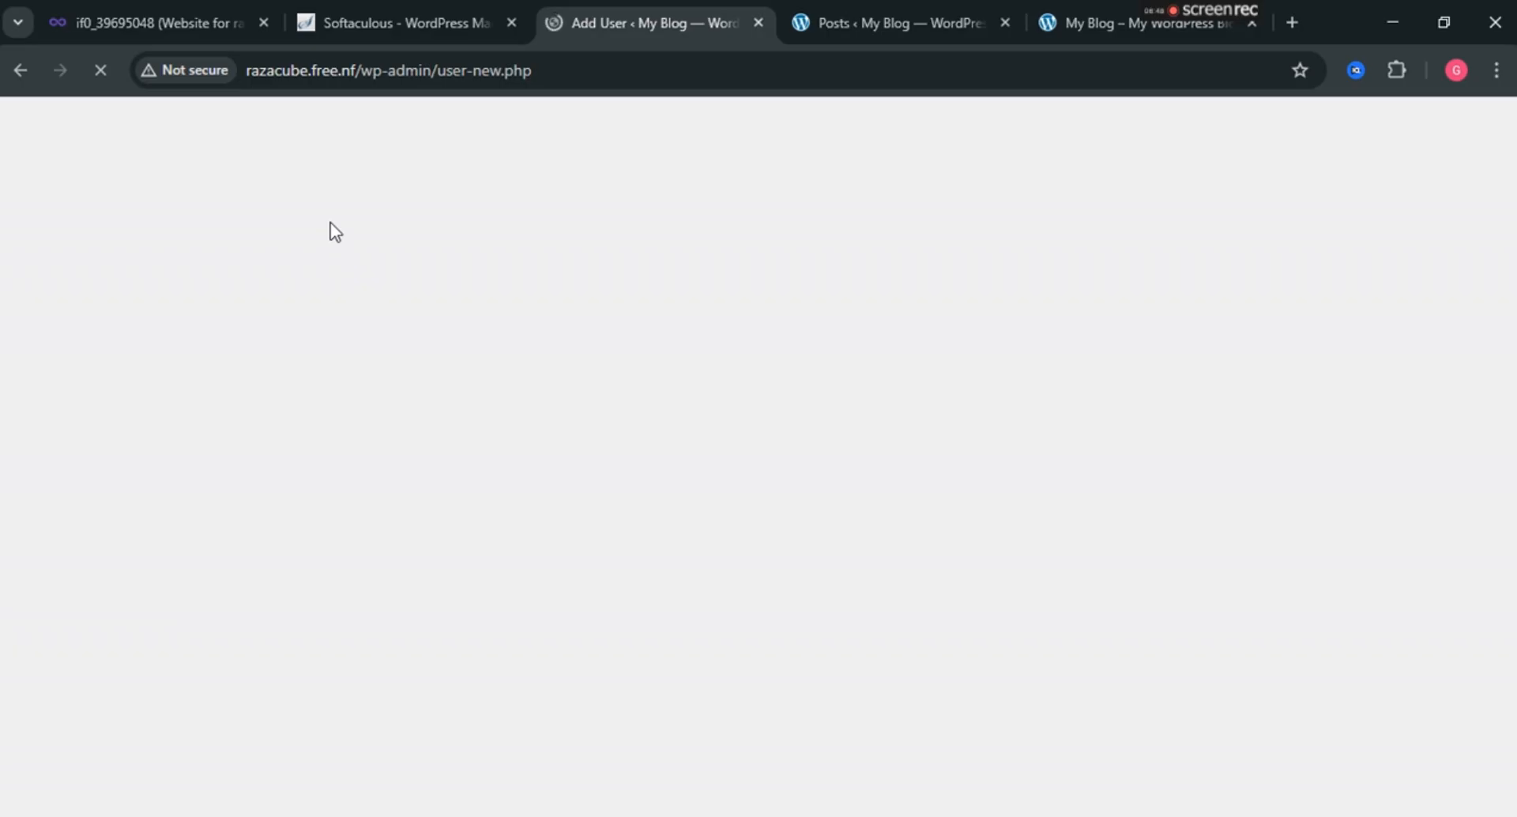
# Enter the new user's username and accept the autofilled e-mail and first name.
pyautogui.click(494, 273)
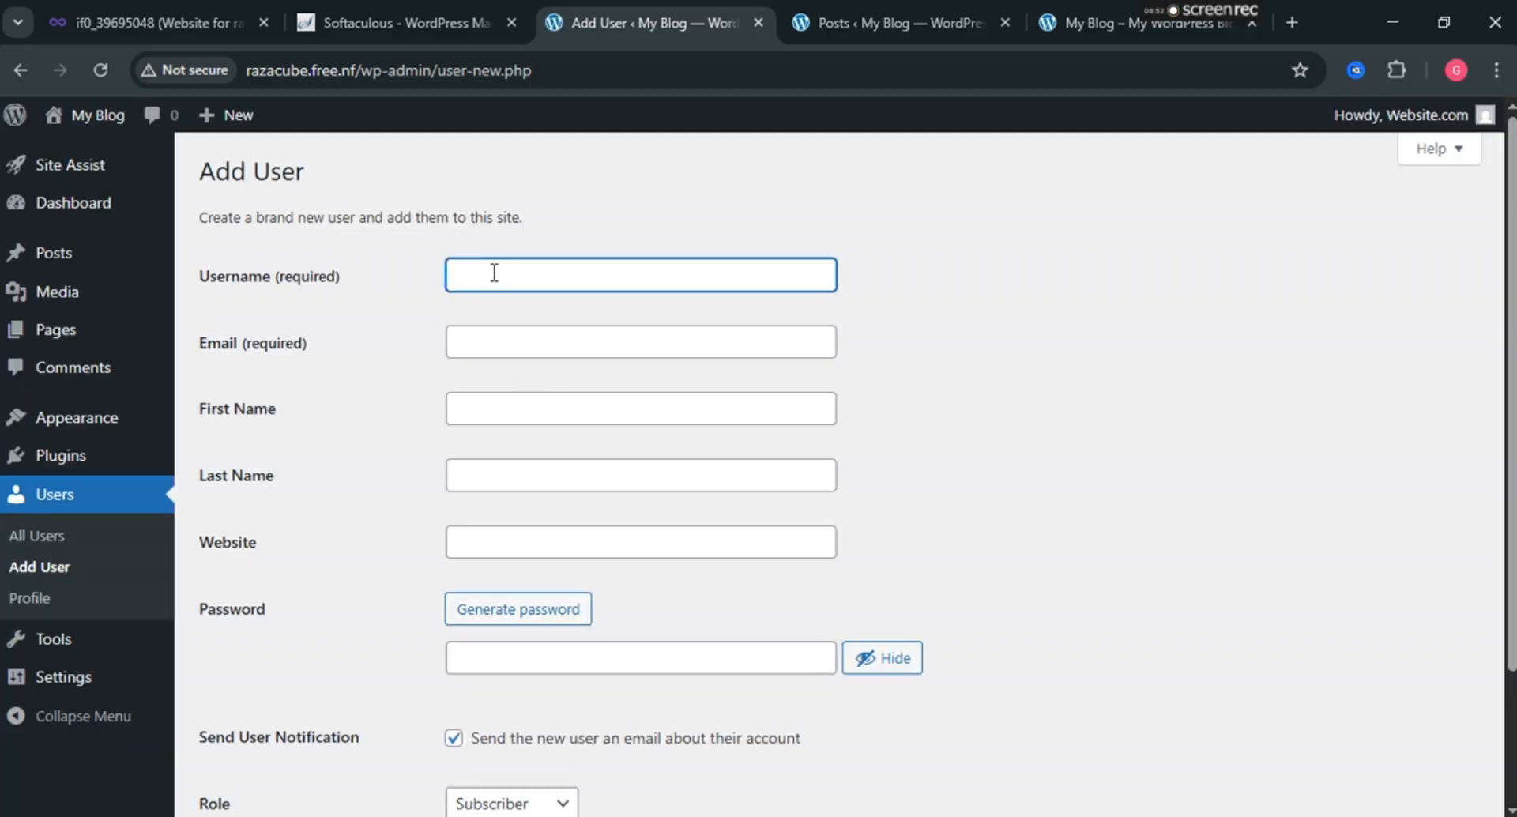
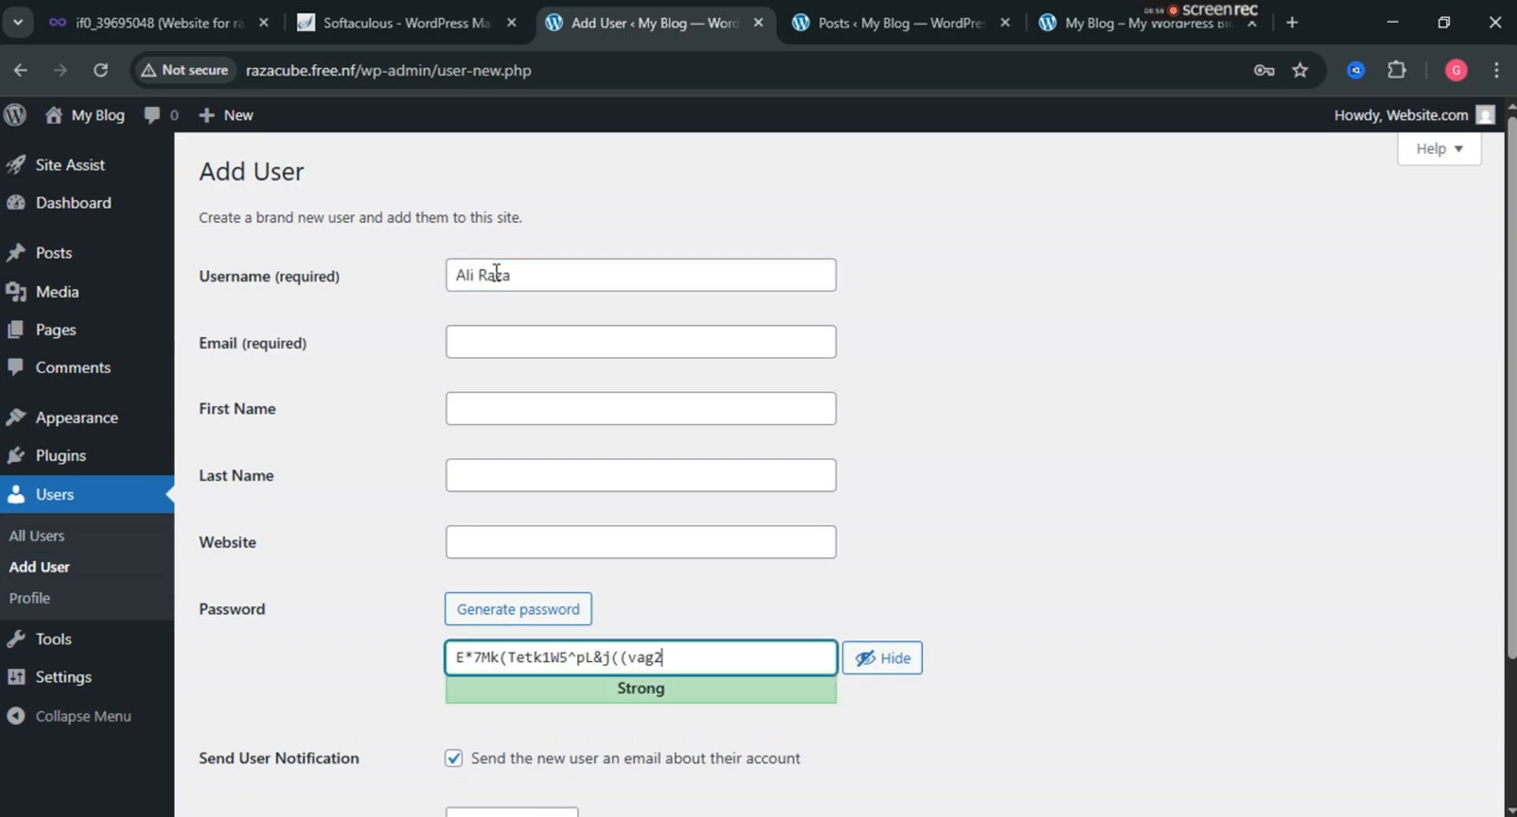
pyautogui.click(509, 326)
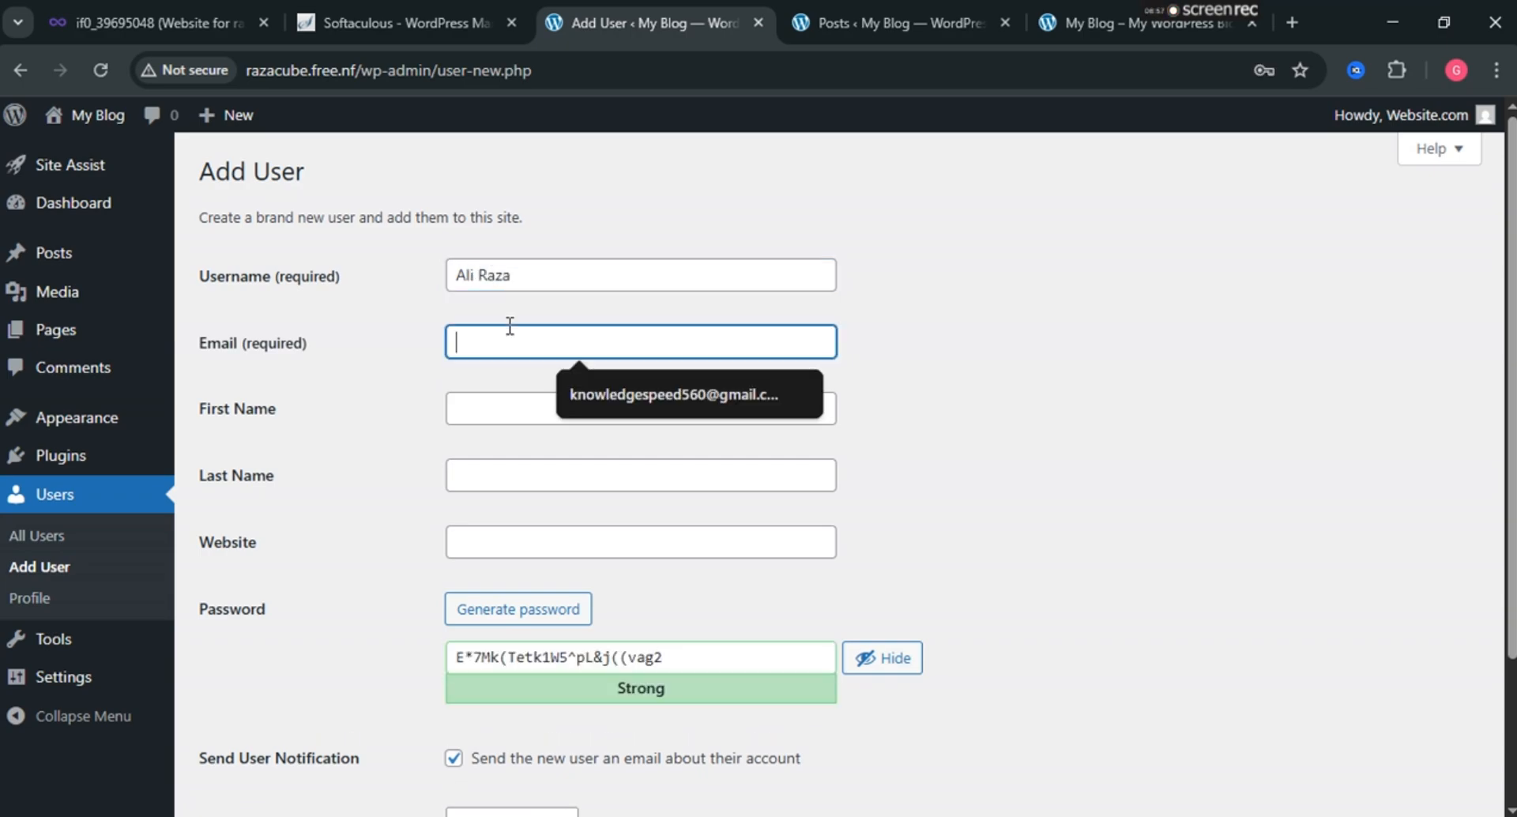
pyautogui.click(642, 392)
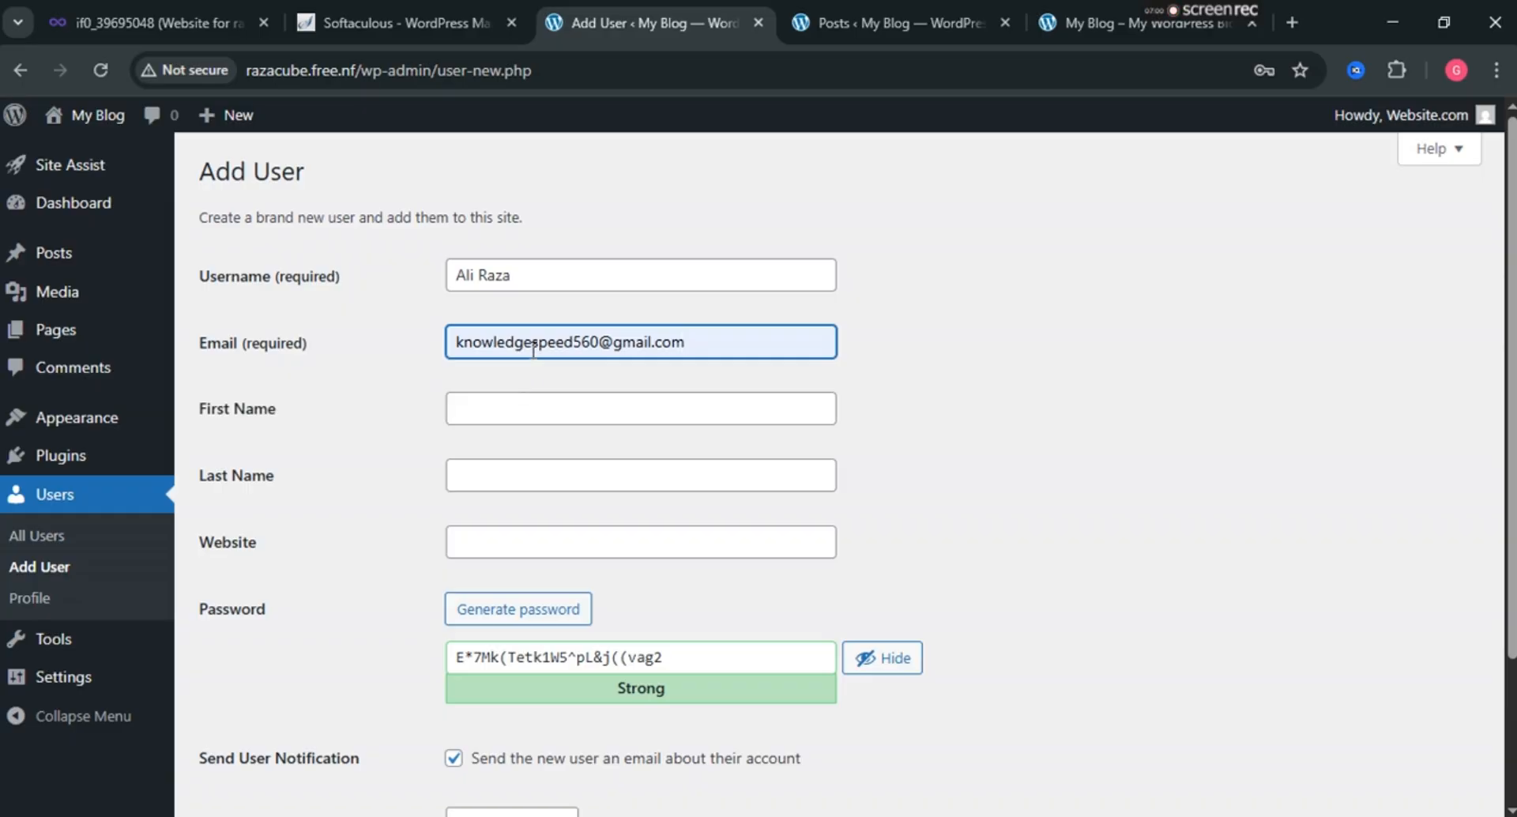
pyautogui.click(534, 403)
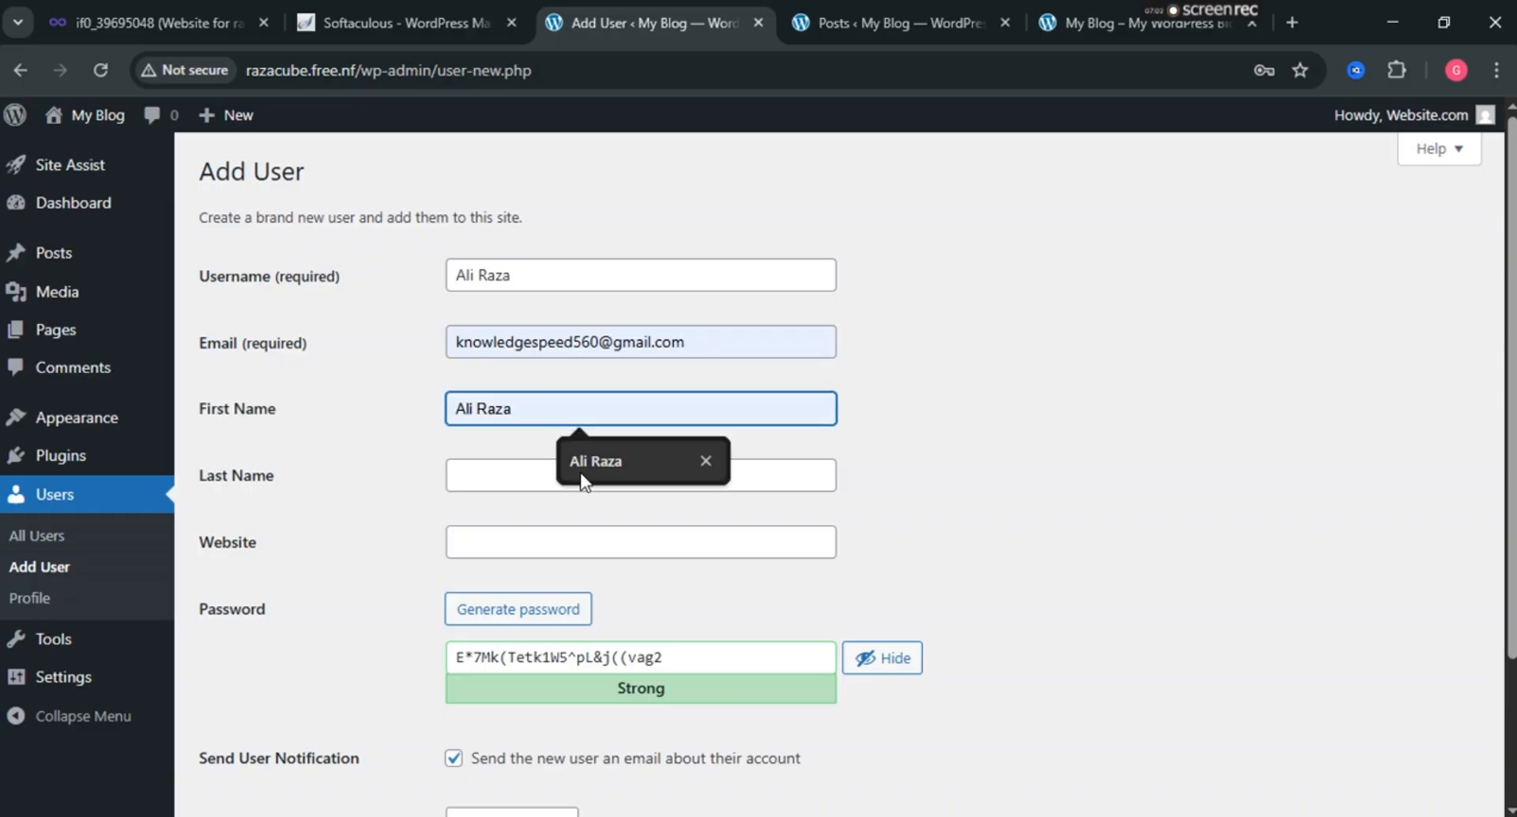
pyautogui.click(601, 461)
pyautogui.click(471, 478)
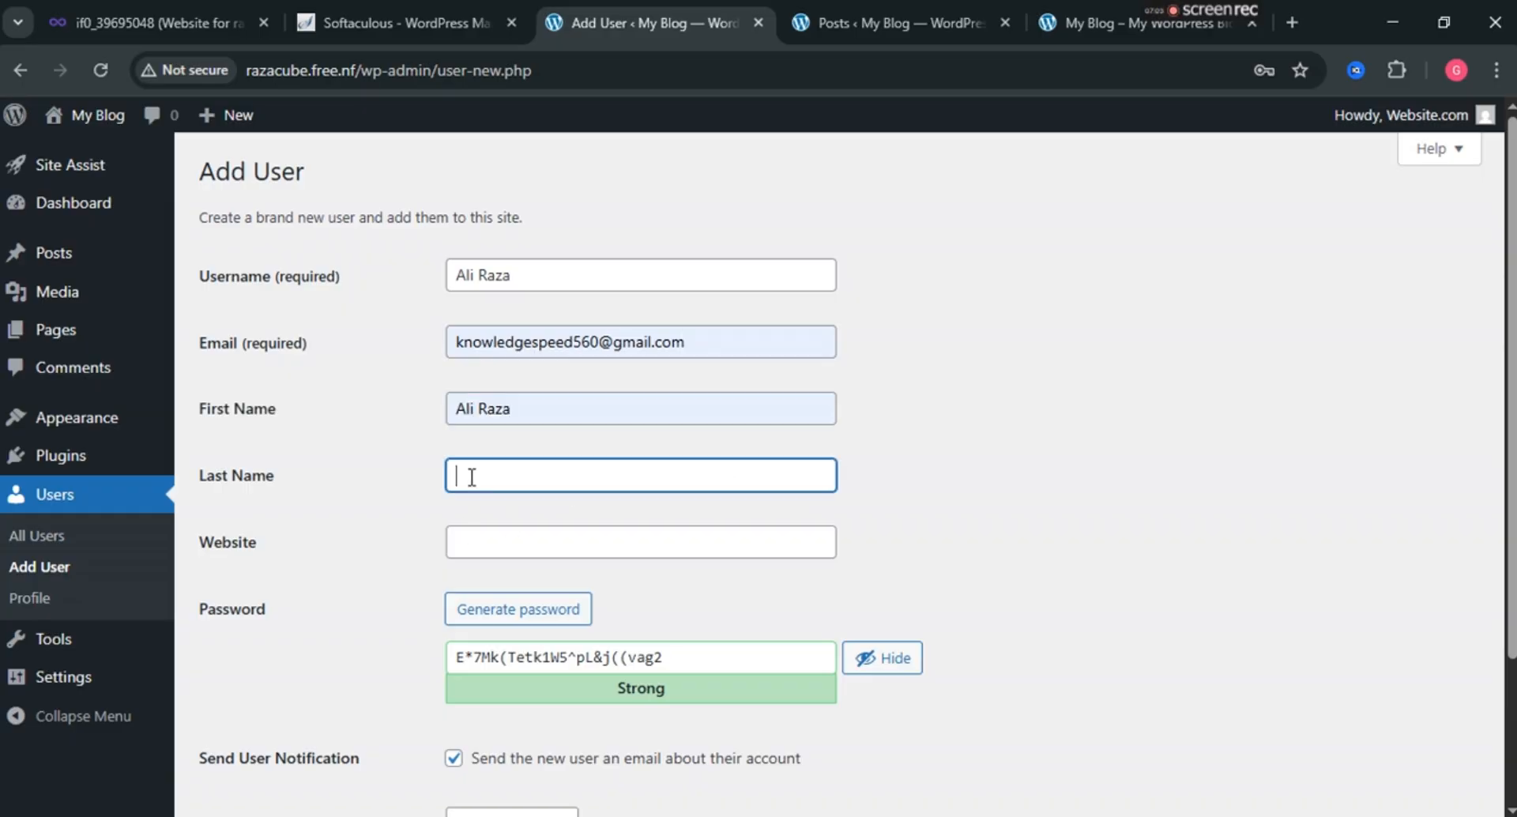
pyautogui.click(493, 547)
pyautogui.scroll(-2, 493, 547)
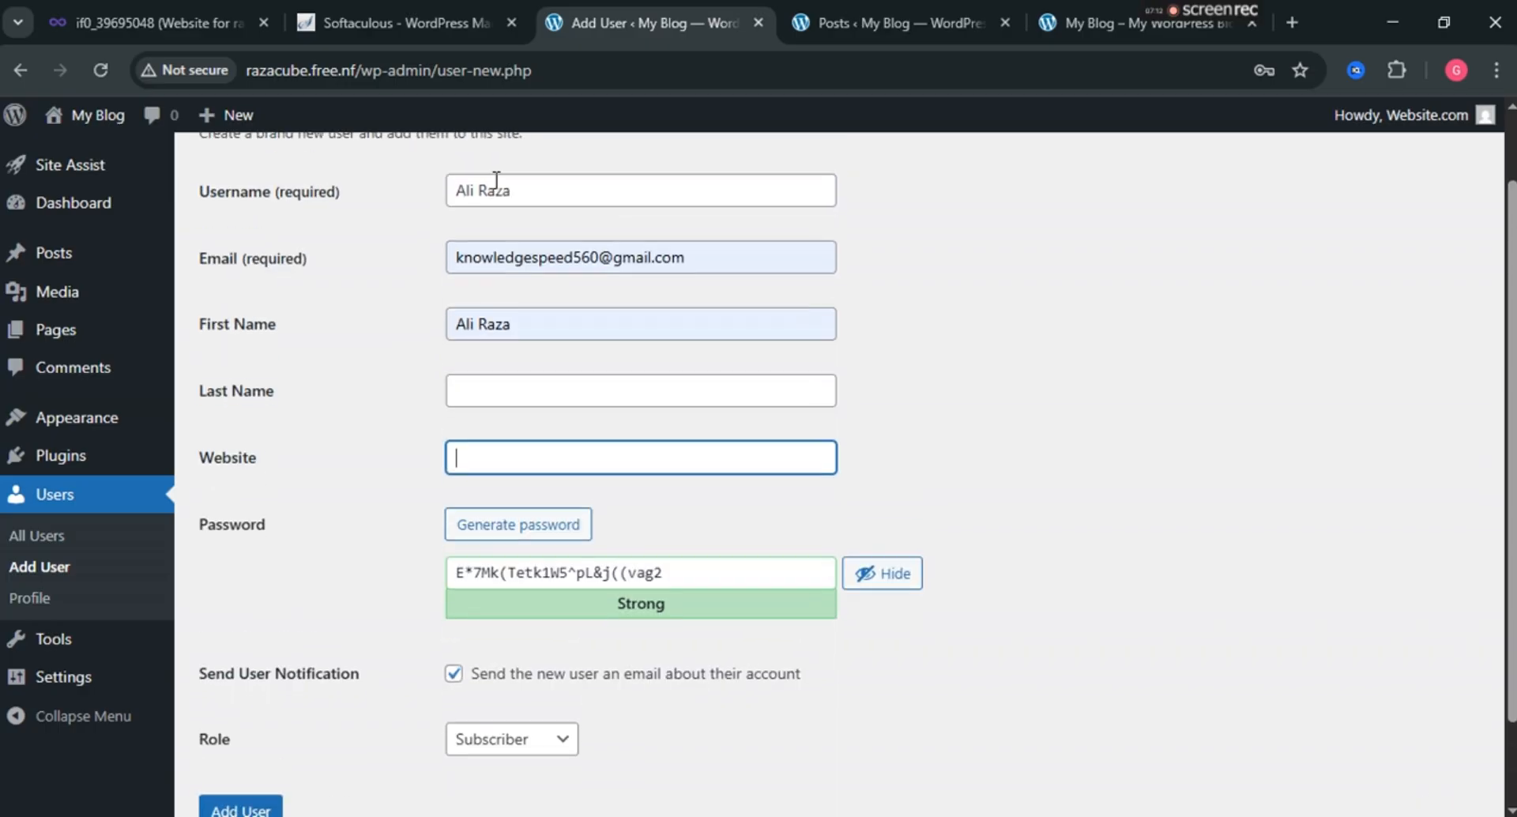
pyautogui.scroll(1, 474, 197)
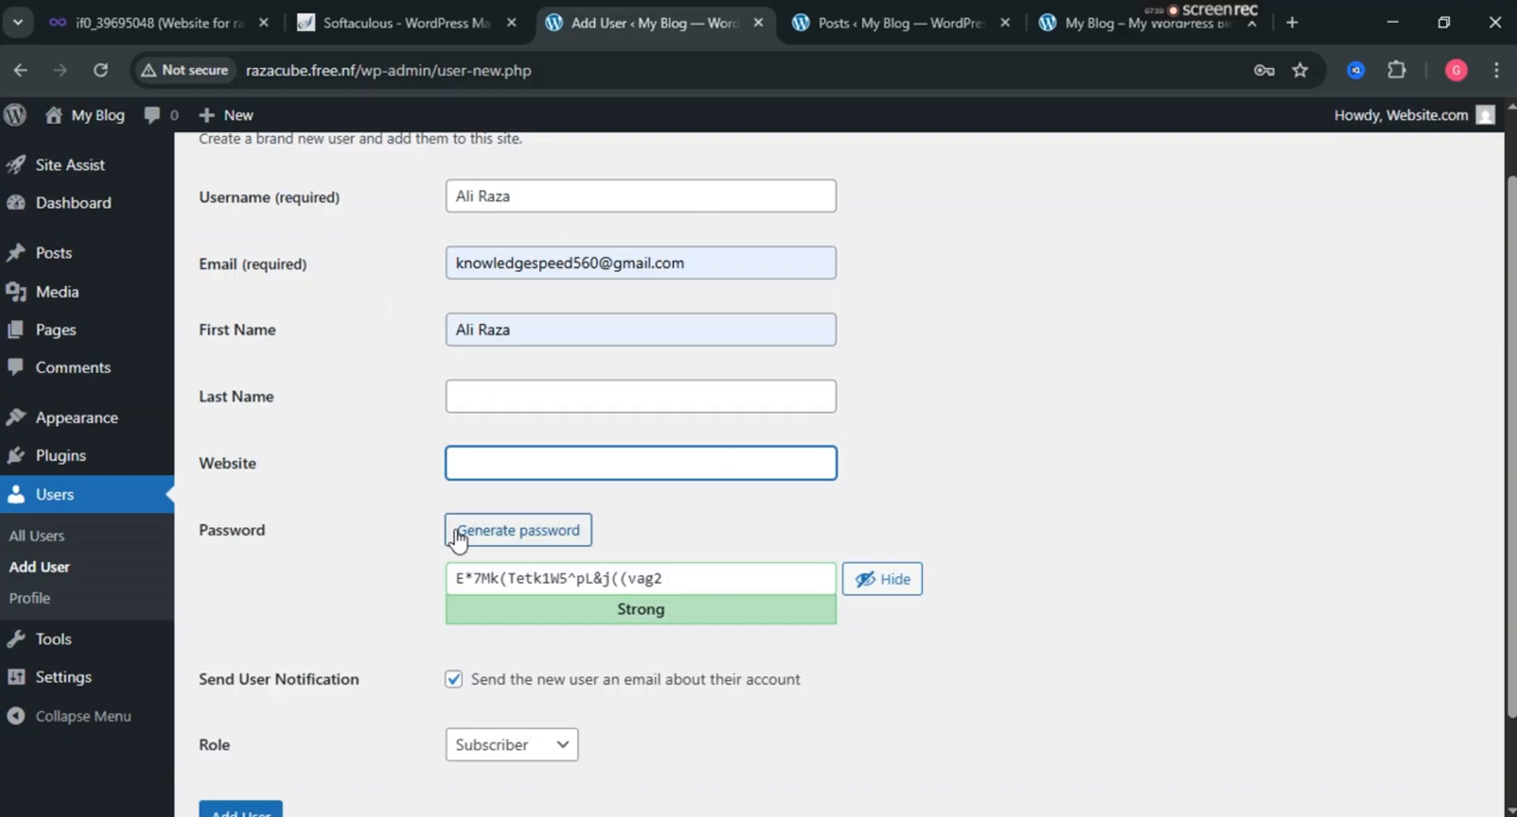
pyautogui.scroll(-2, 237, 545)
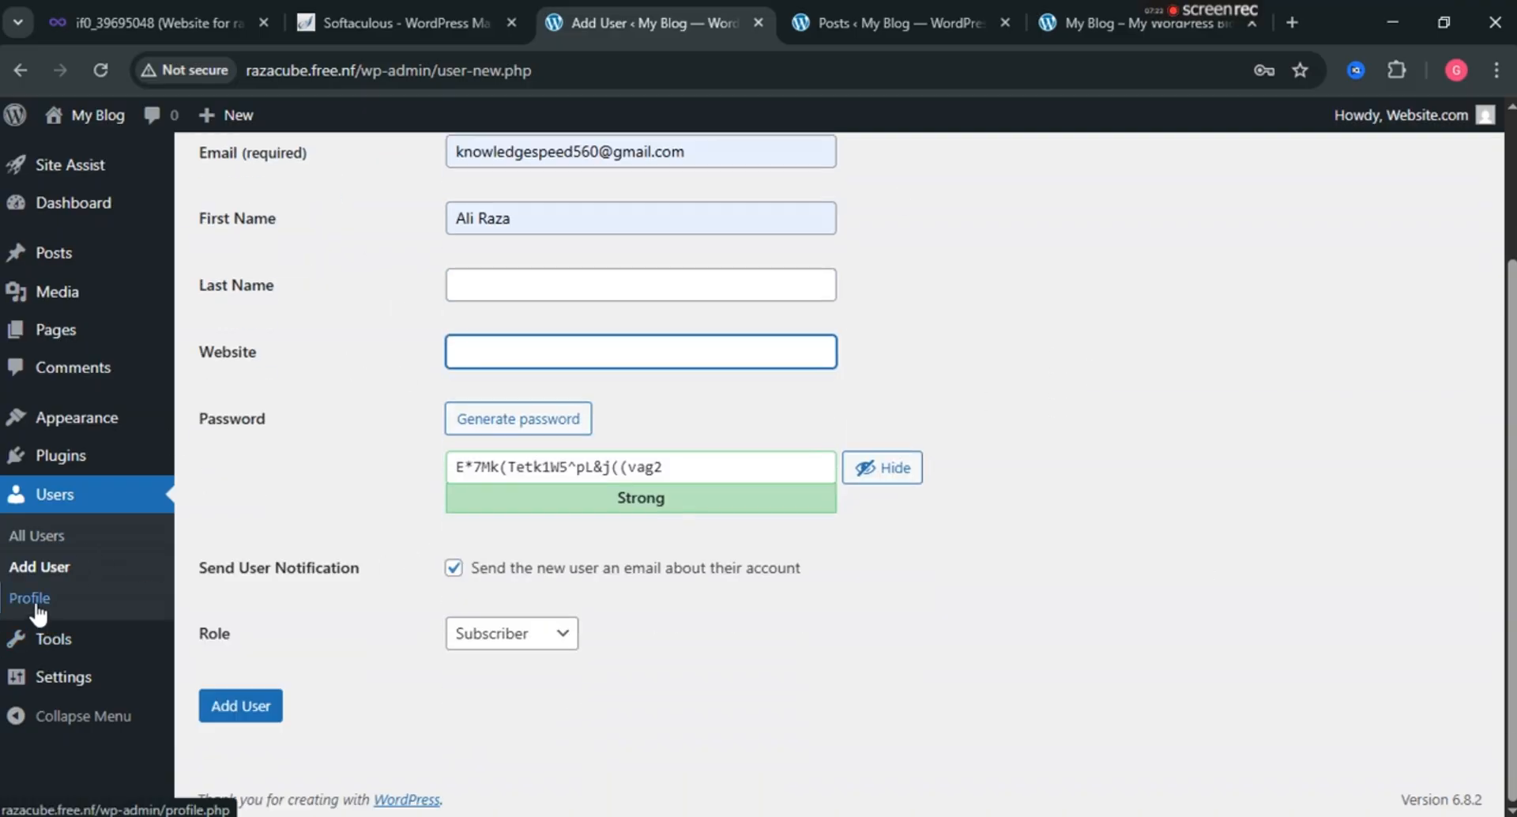
pyautogui.click(34, 600)
# Leave the unsaved new-user form and set the profile language to English (United States).
pyautogui.click(855, 225)
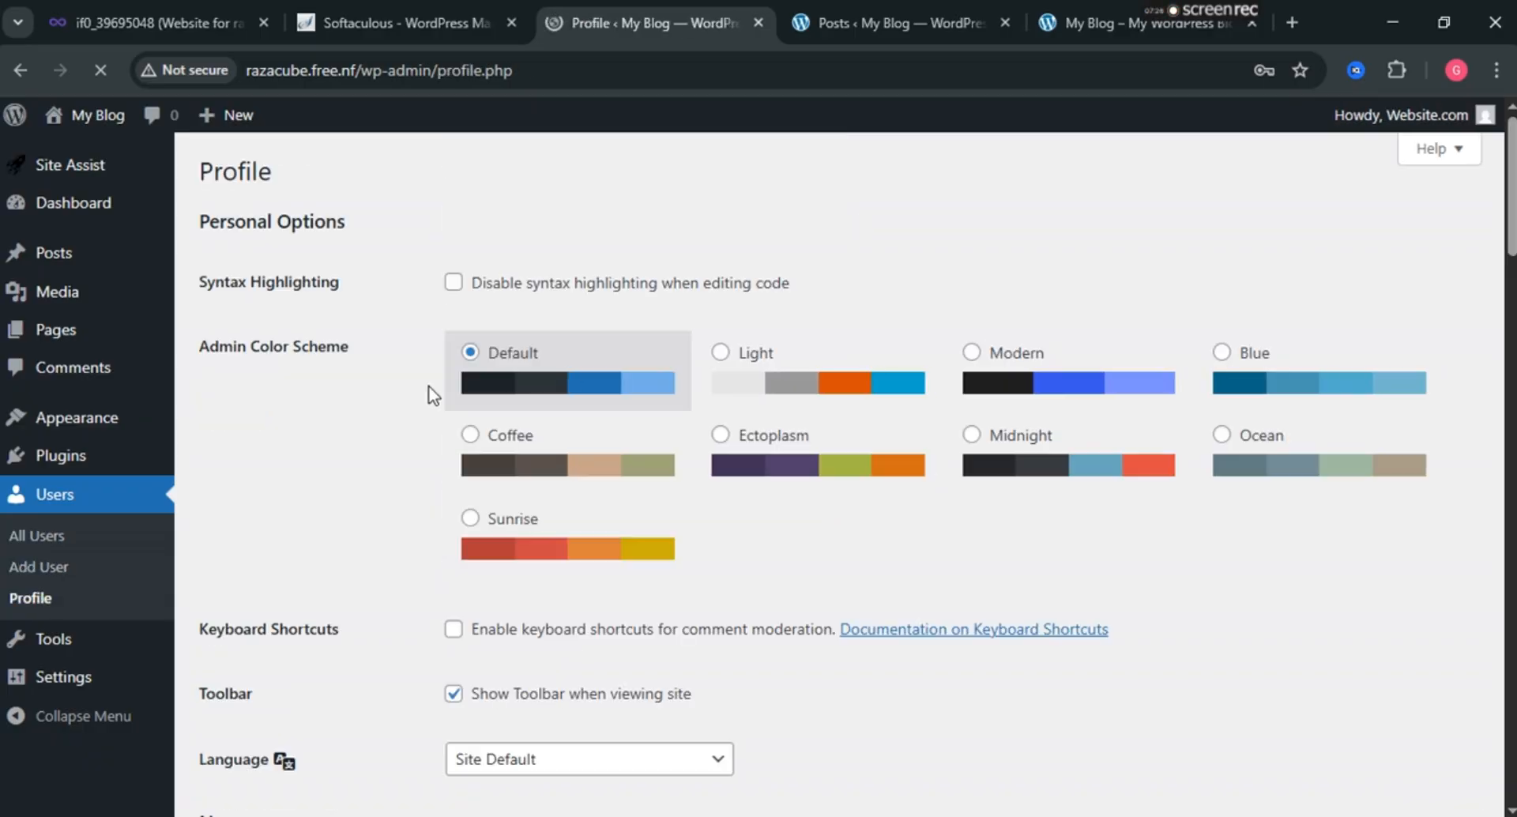
pyautogui.scroll(-3, 627, 336)
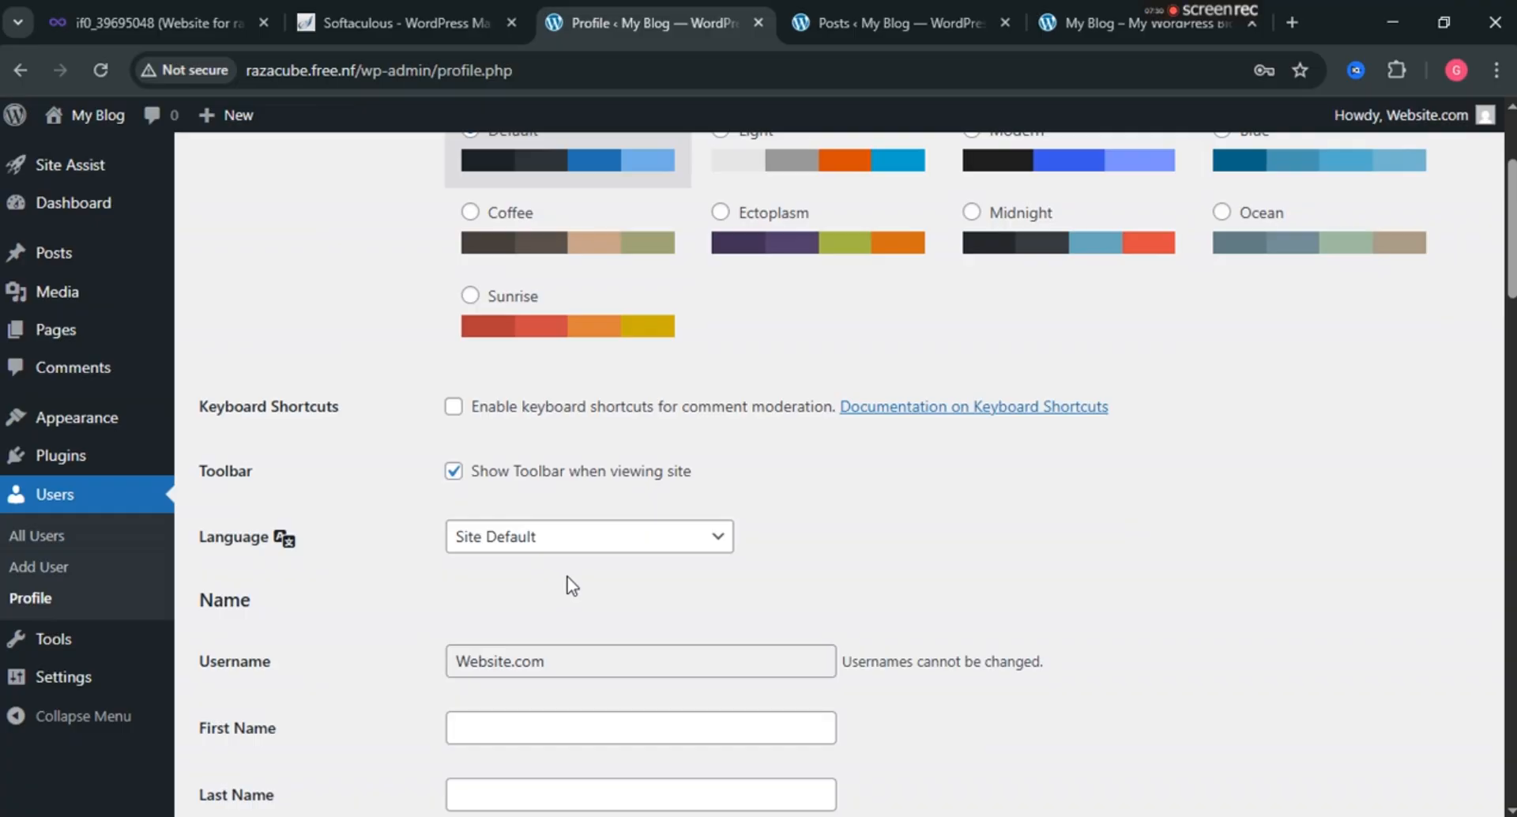
pyautogui.scroll(-4, 569, 585)
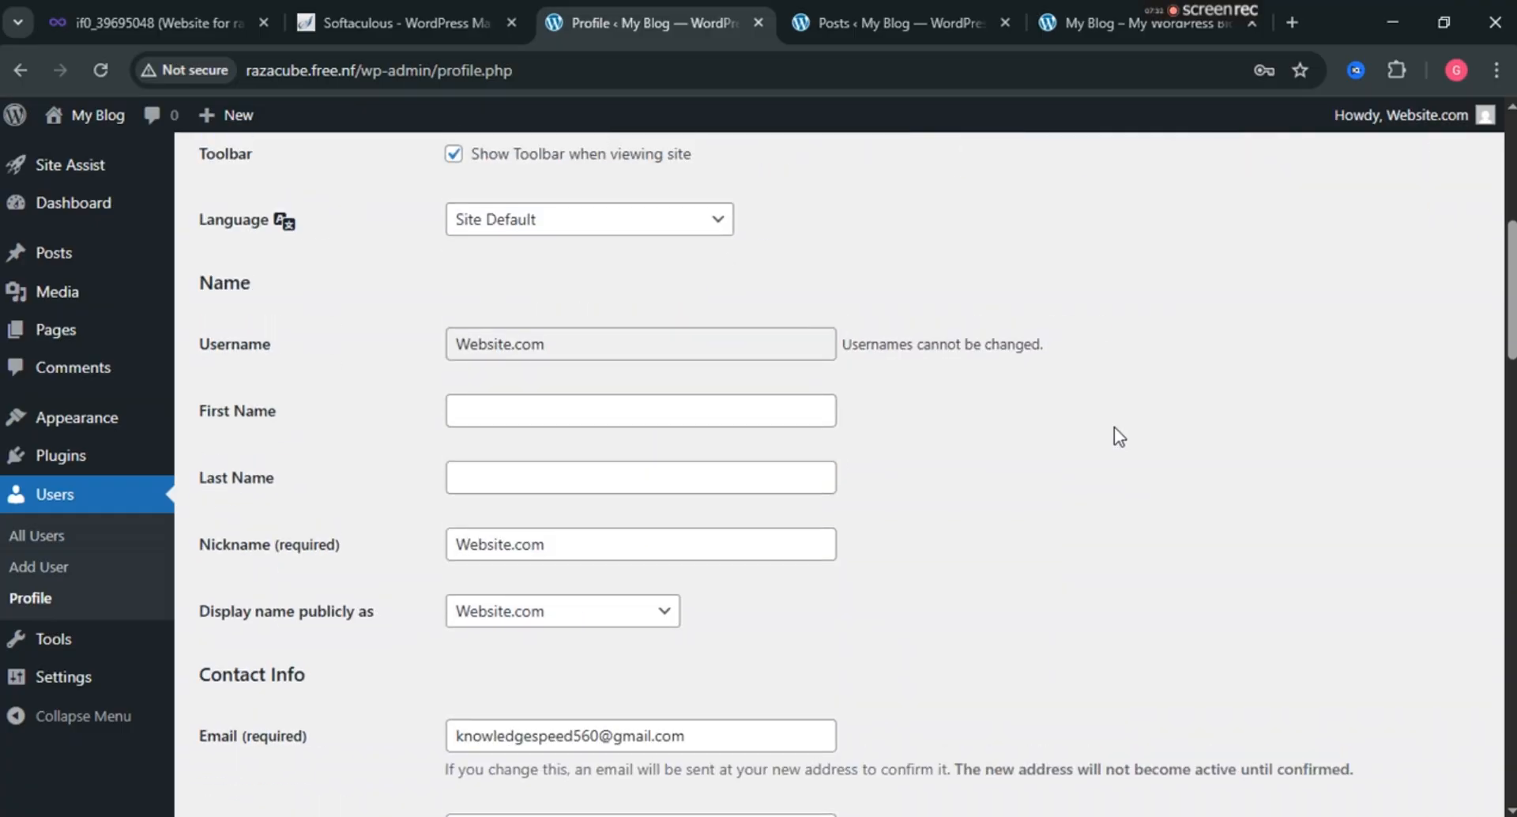
pyautogui.scroll(5, 1114, 427)
pyautogui.moveTo(1422, 118)
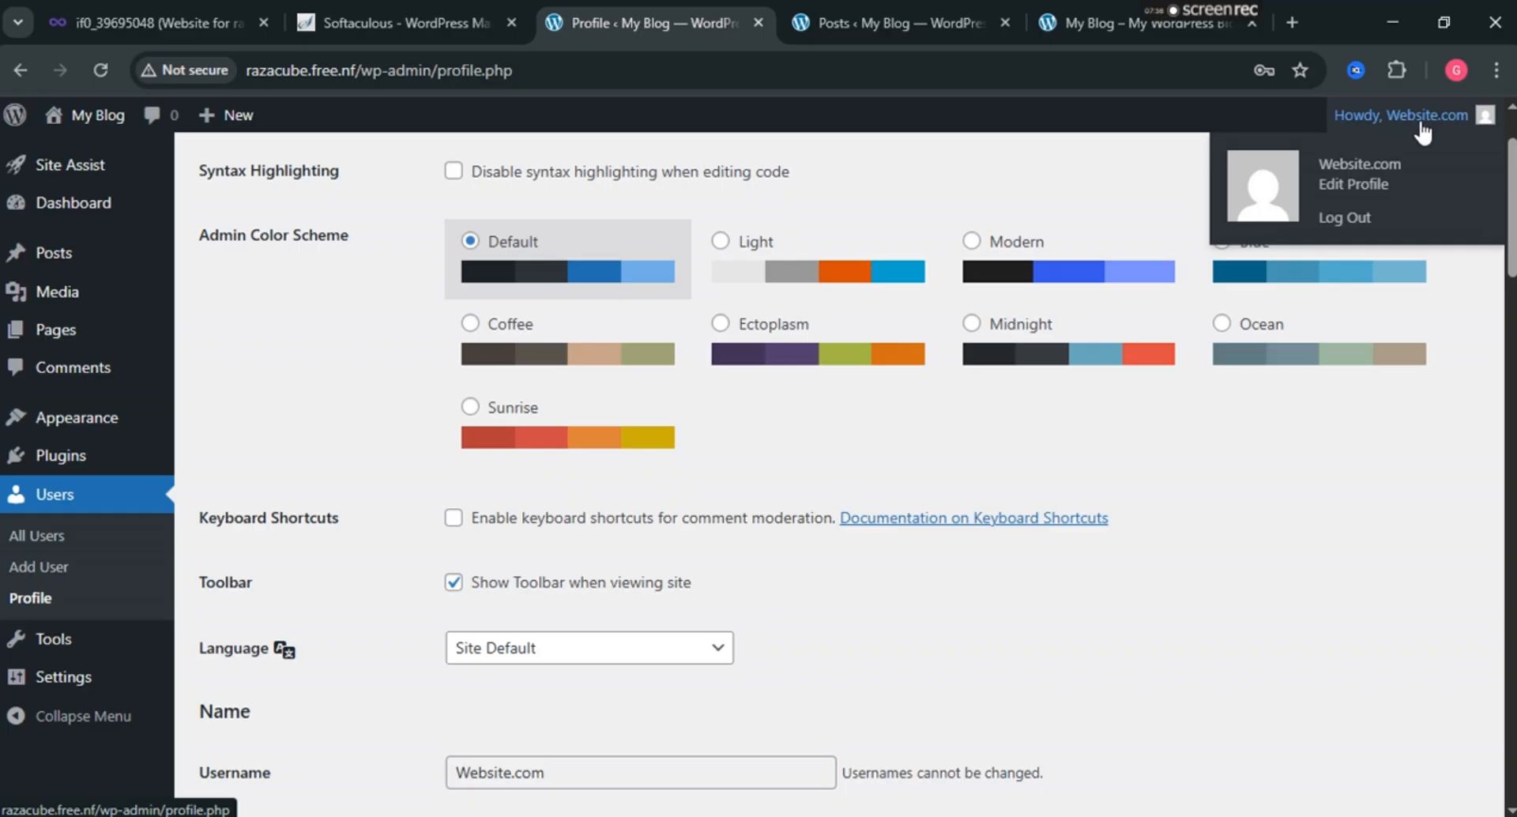
pyautogui.scroll(-2, 375, 647)
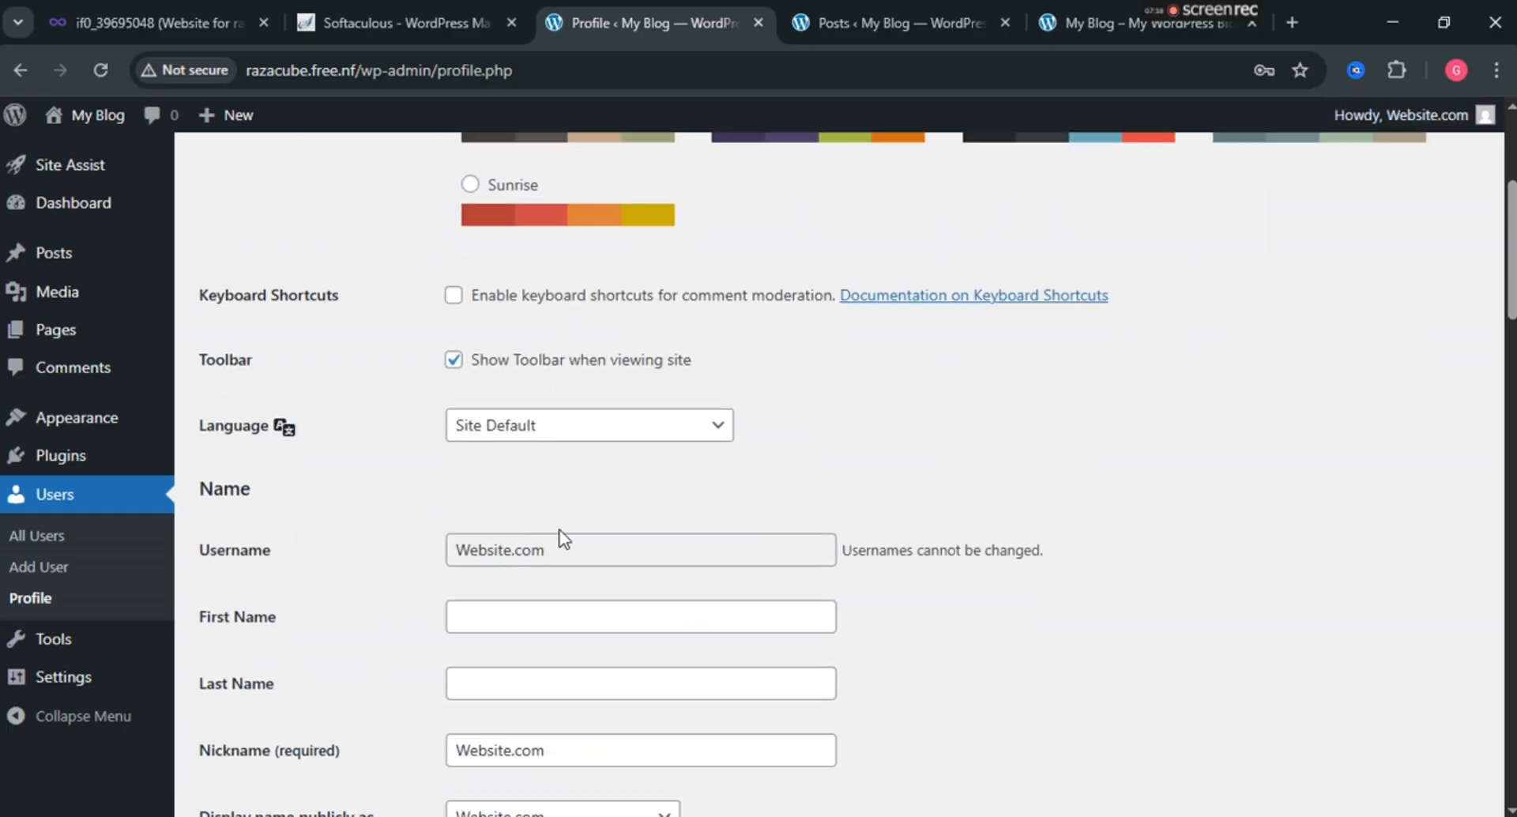
pyautogui.tripleClick(577, 549)
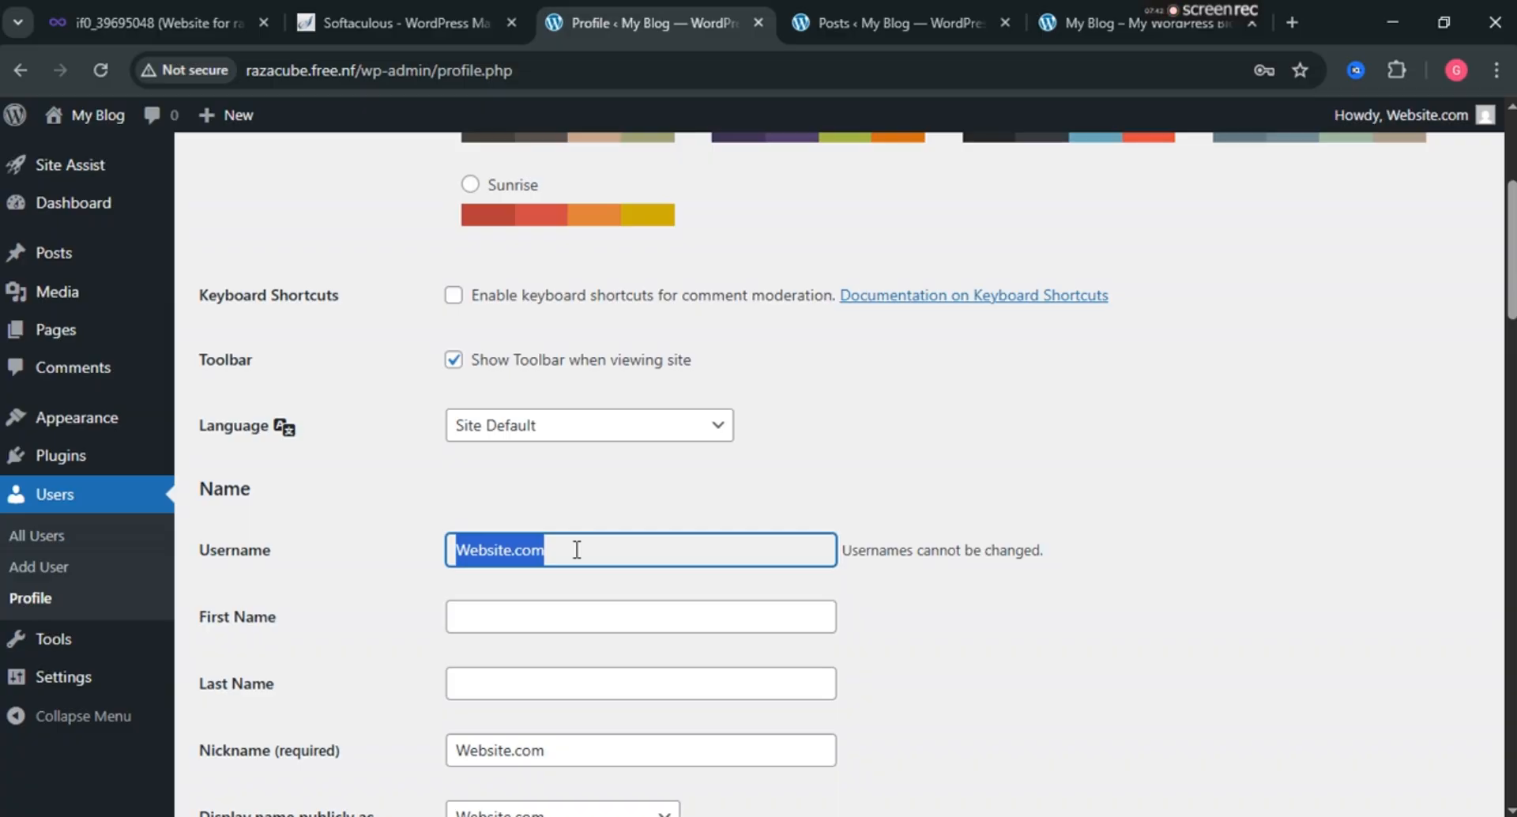
pyautogui.click(962, 474)
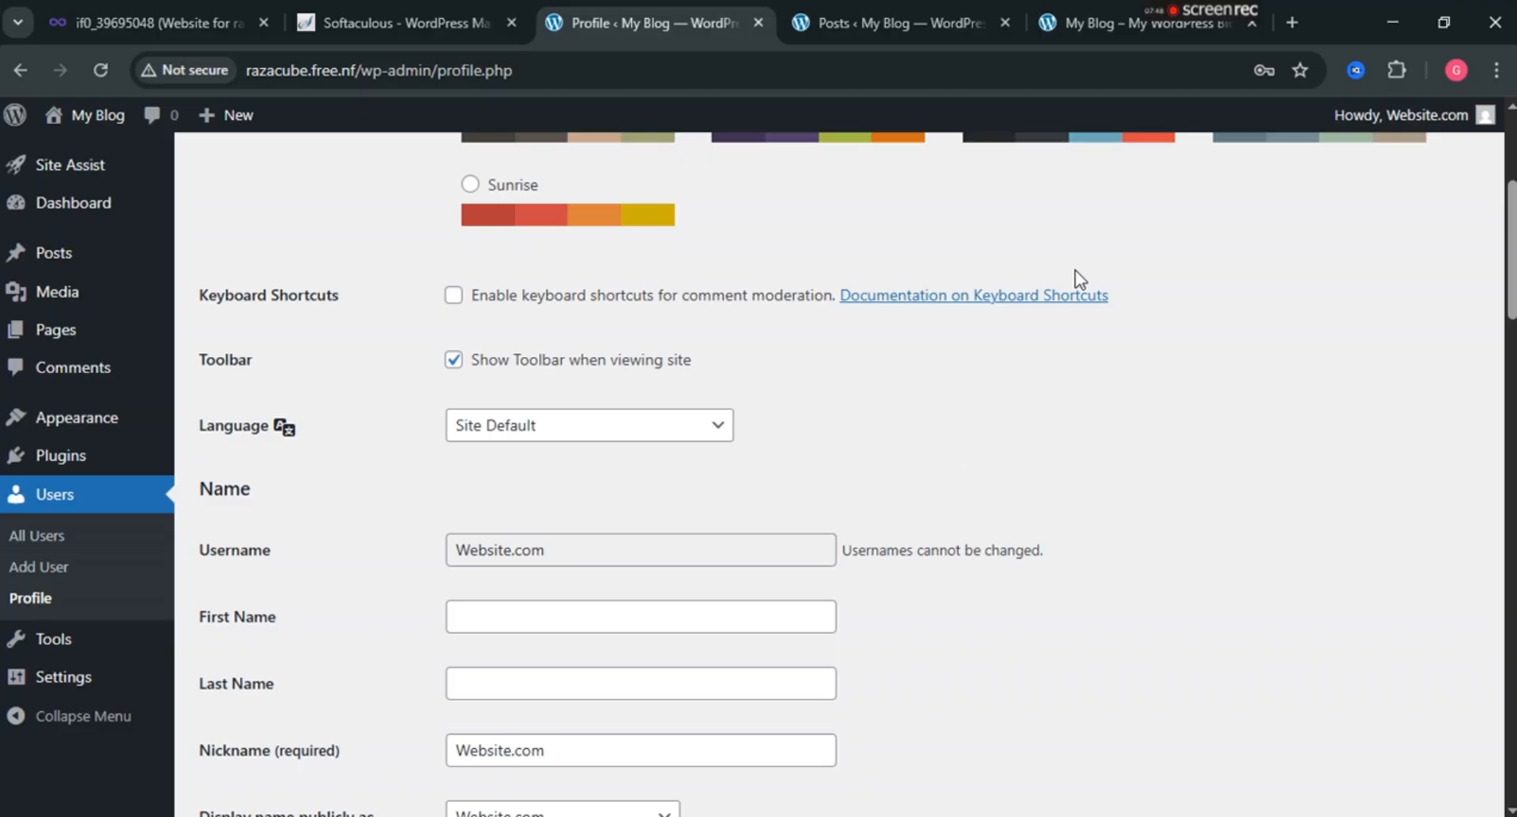
pyautogui.click(620, 431)
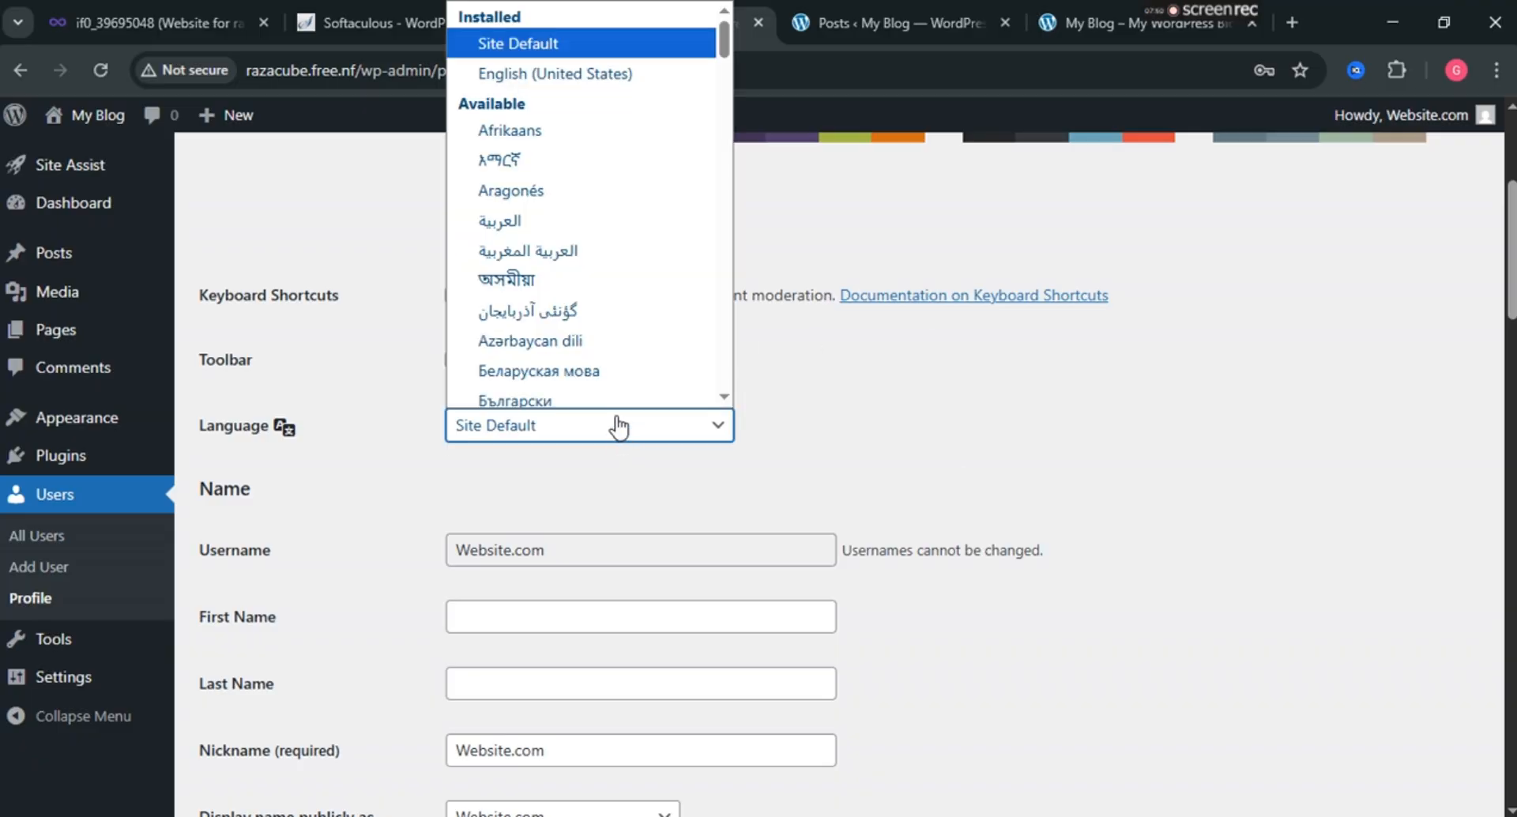
pyautogui.click(553, 66)
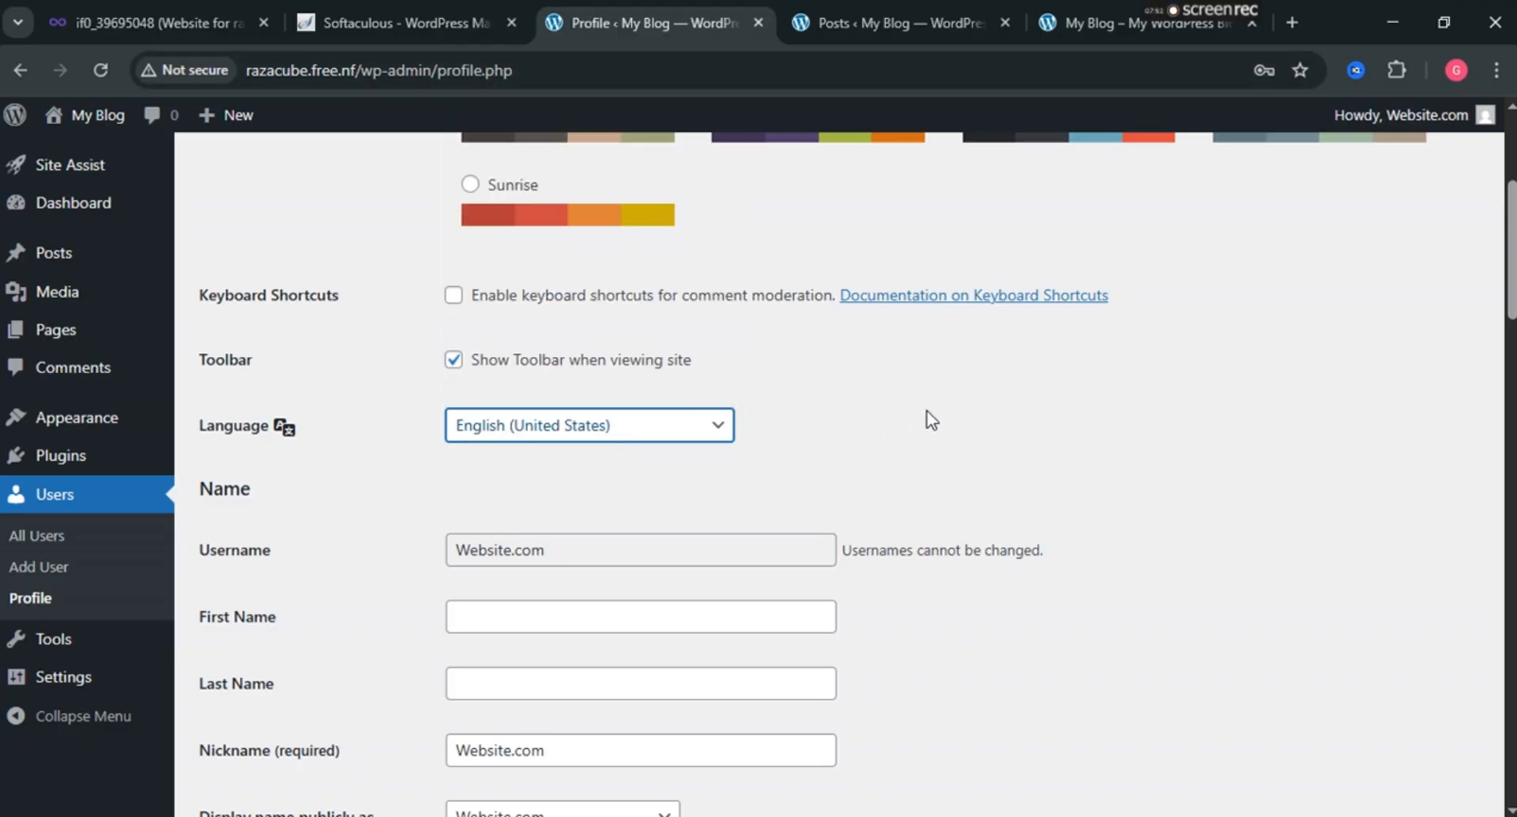
# Preview the Blue, Light and Modern colour schemes, then apply Sunrise.
pyautogui.scroll(3, 930, 419)
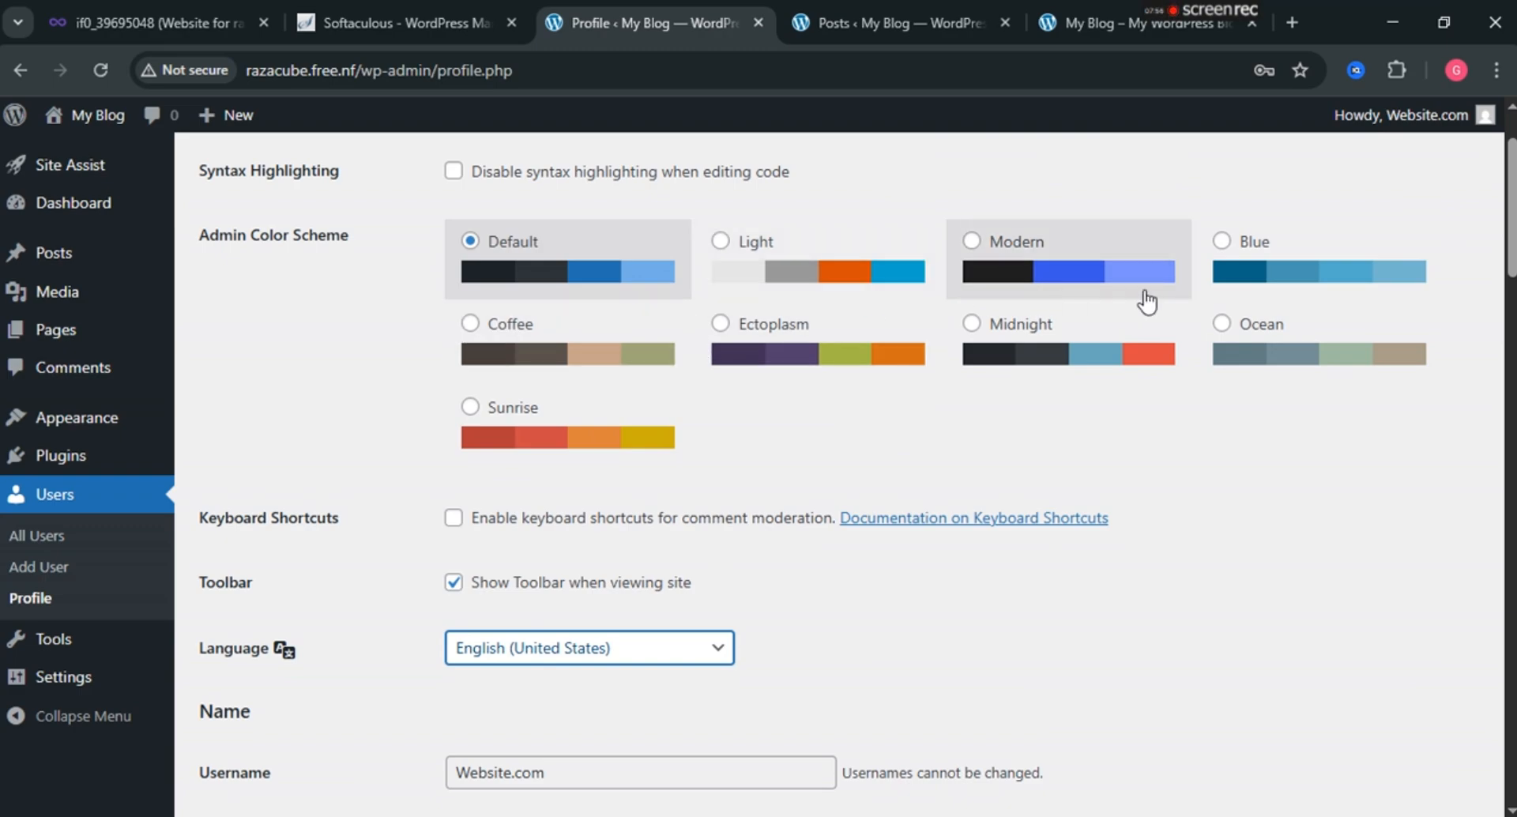
pyautogui.click(1223, 246)
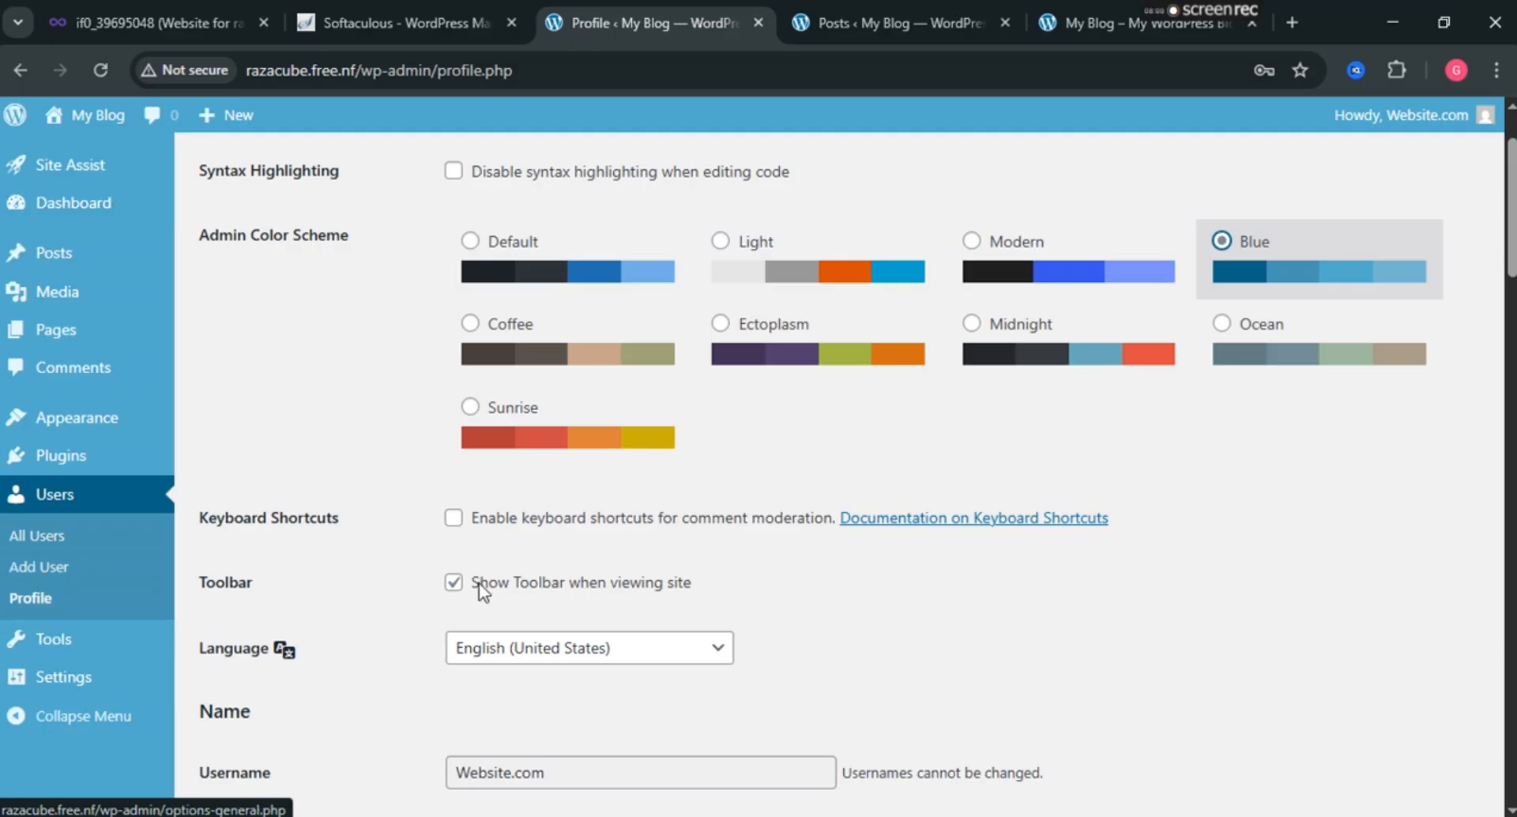
pyautogui.click(469, 242)
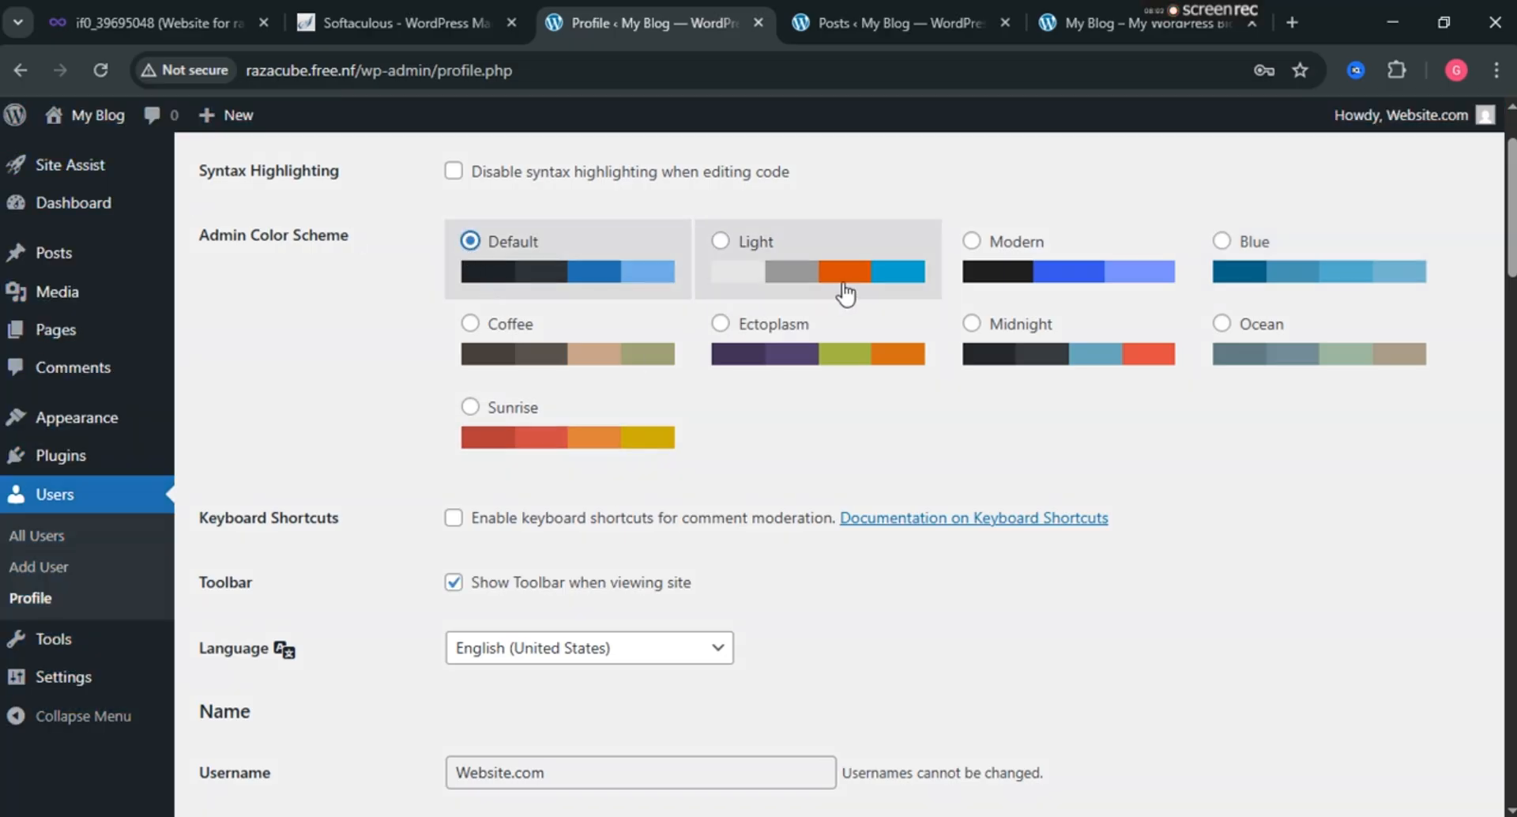
pyautogui.click(719, 241)
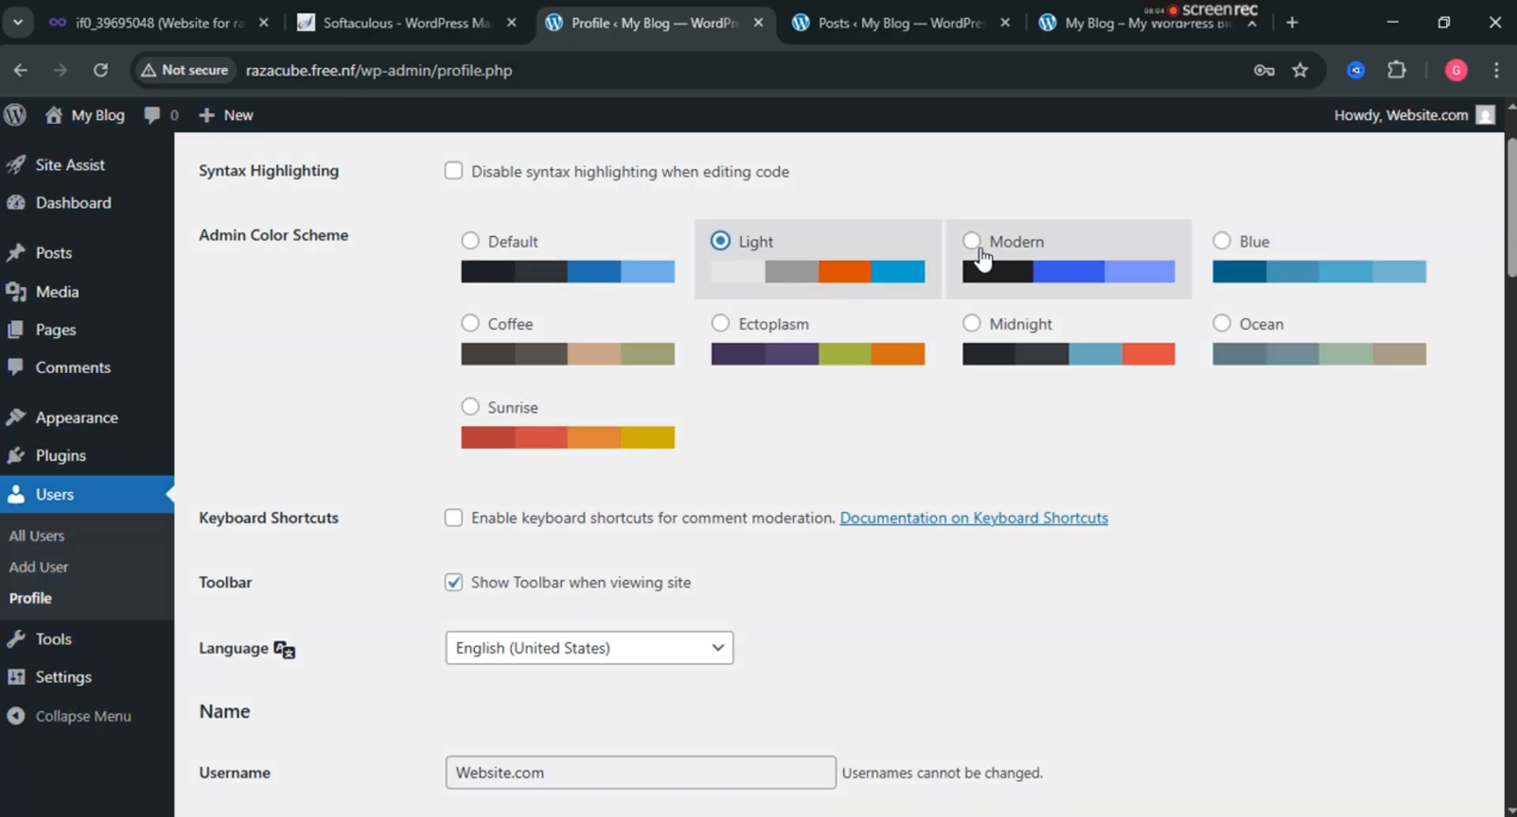
pyautogui.click(973, 242)
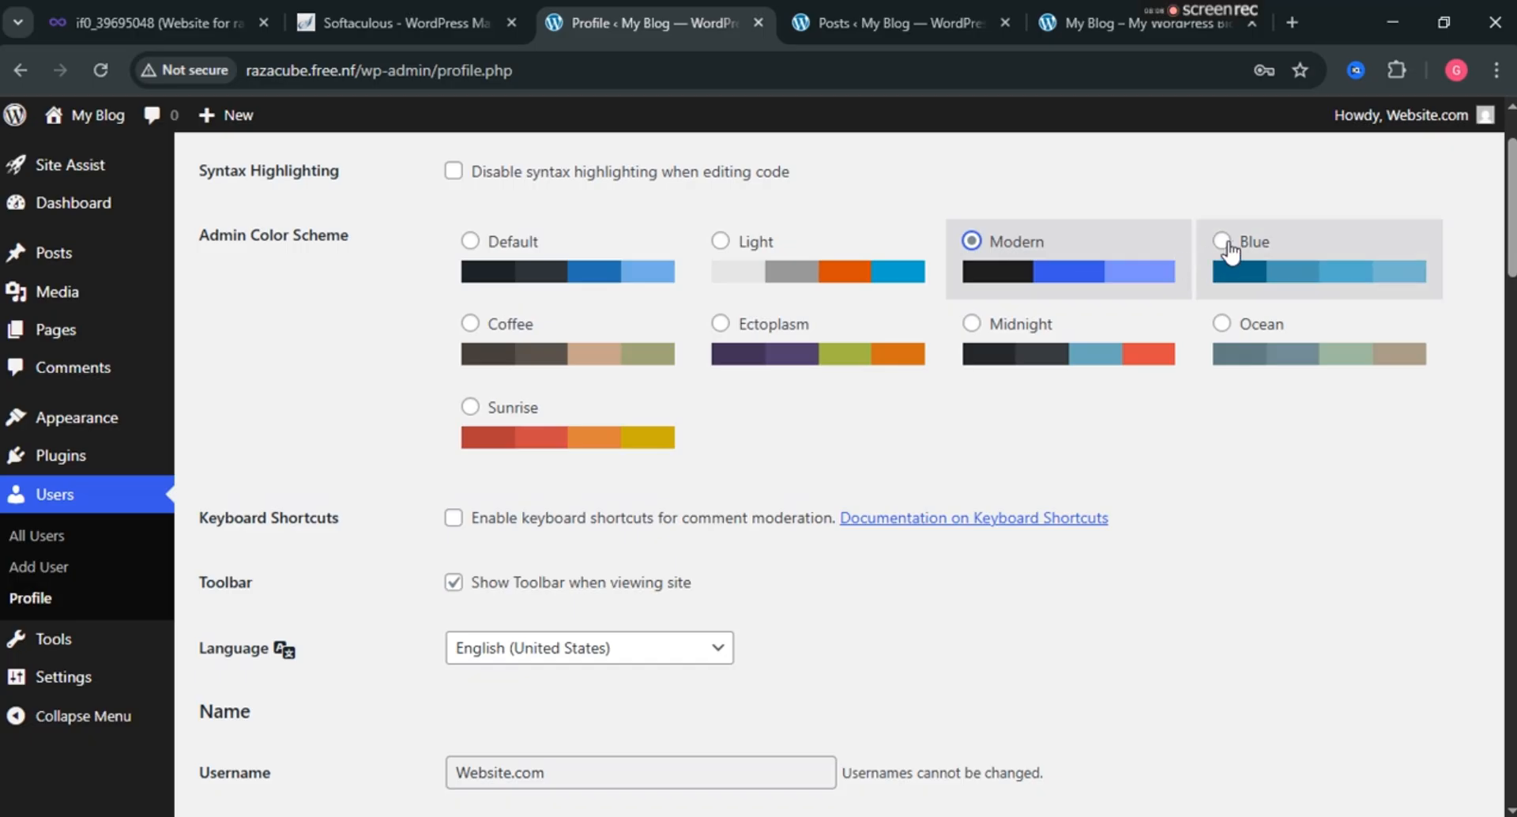
pyautogui.click(1228, 247)
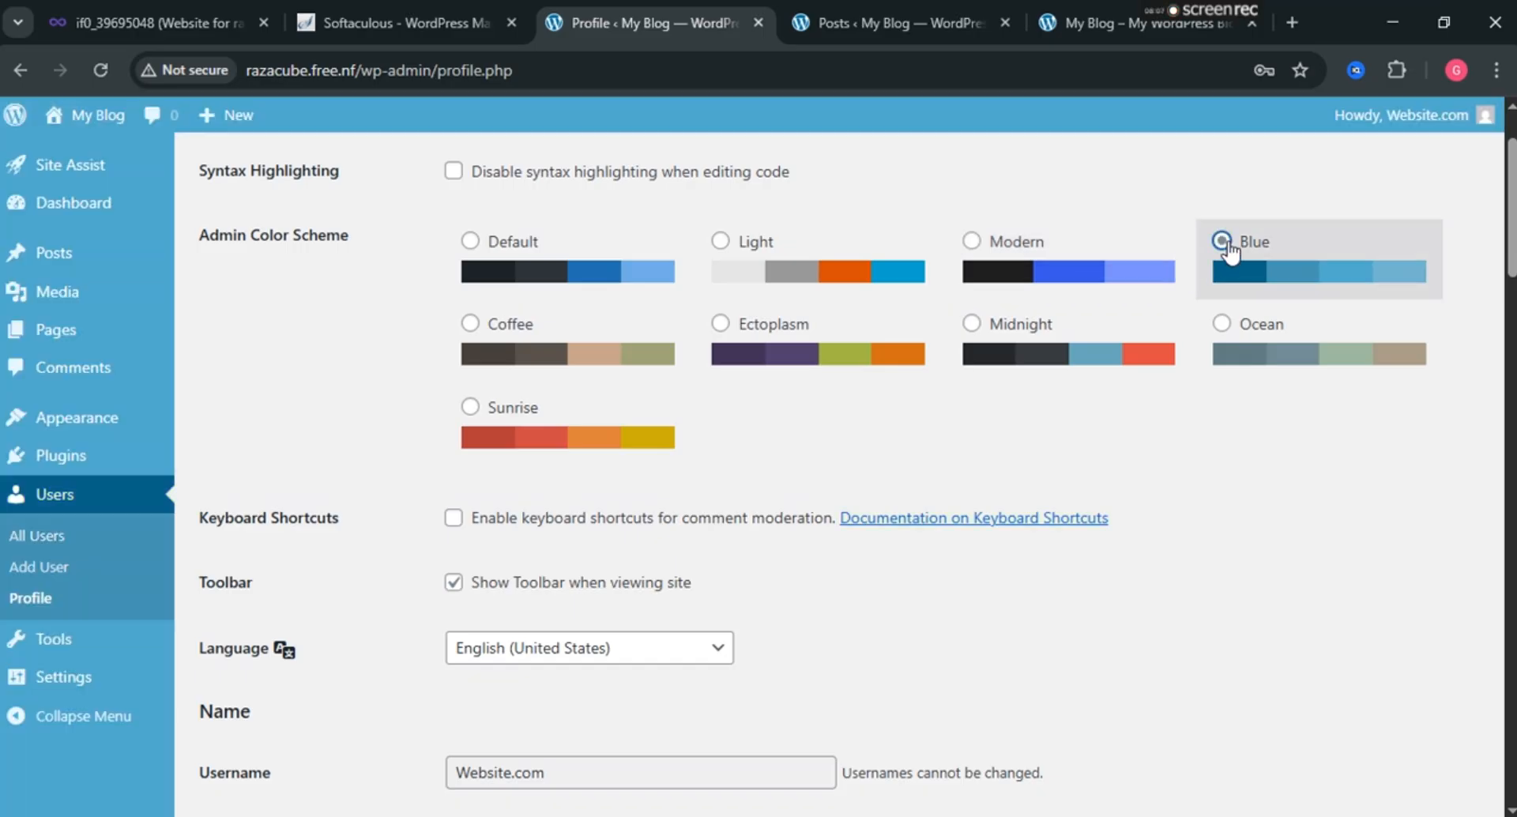
pyautogui.click(472, 411)
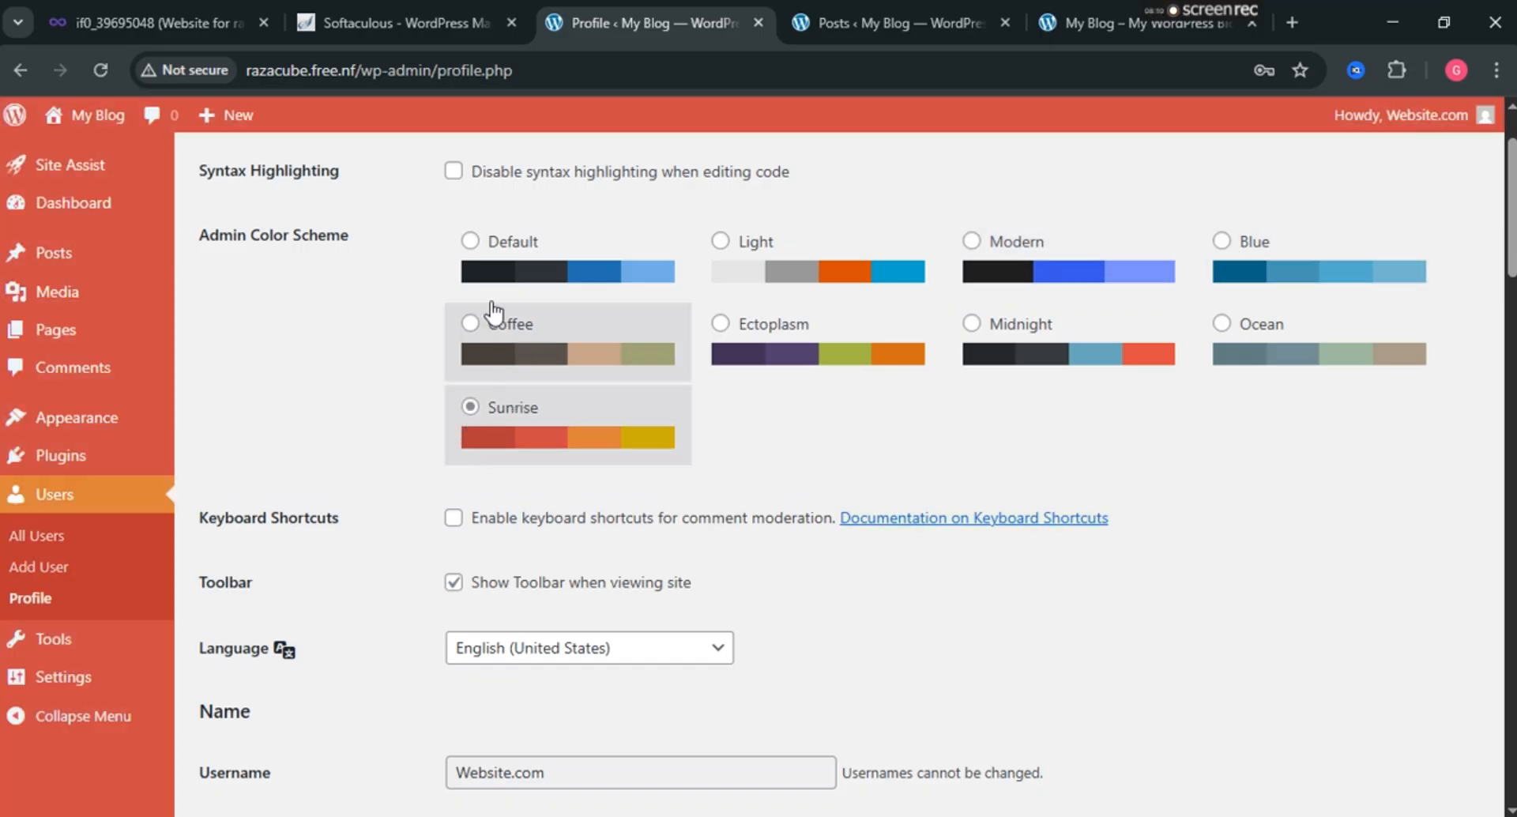
# Autofill the full name into First Name, then move the surname into Last Name.
pyautogui.scroll(-1, 323, 362)
pyautogui.scroll(-4, 323, 362)
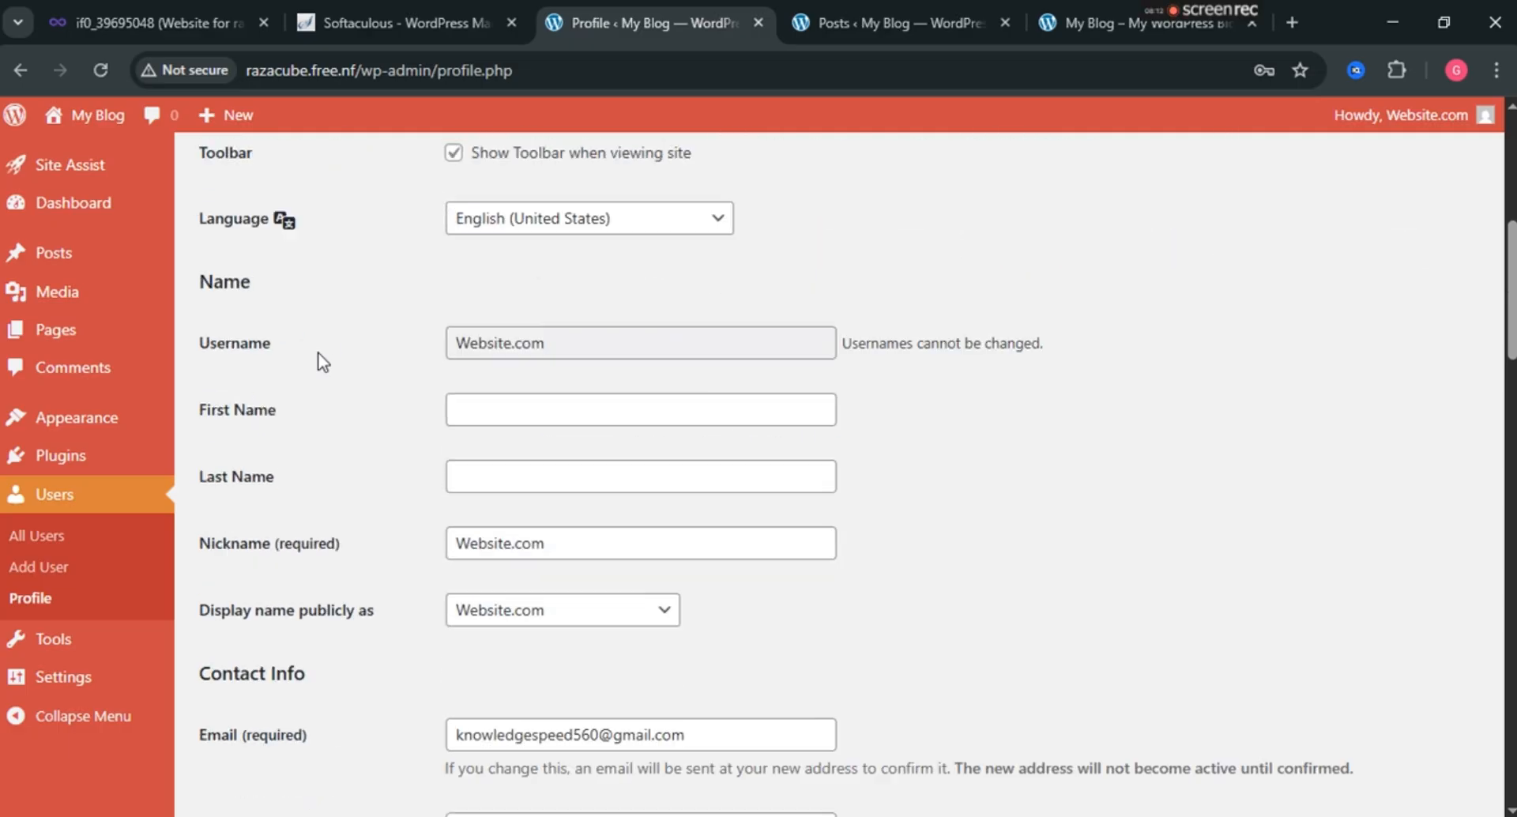
pyautogui.scroll(2, 320, 362)
pyautogui.scroll(-4, 318, 364)
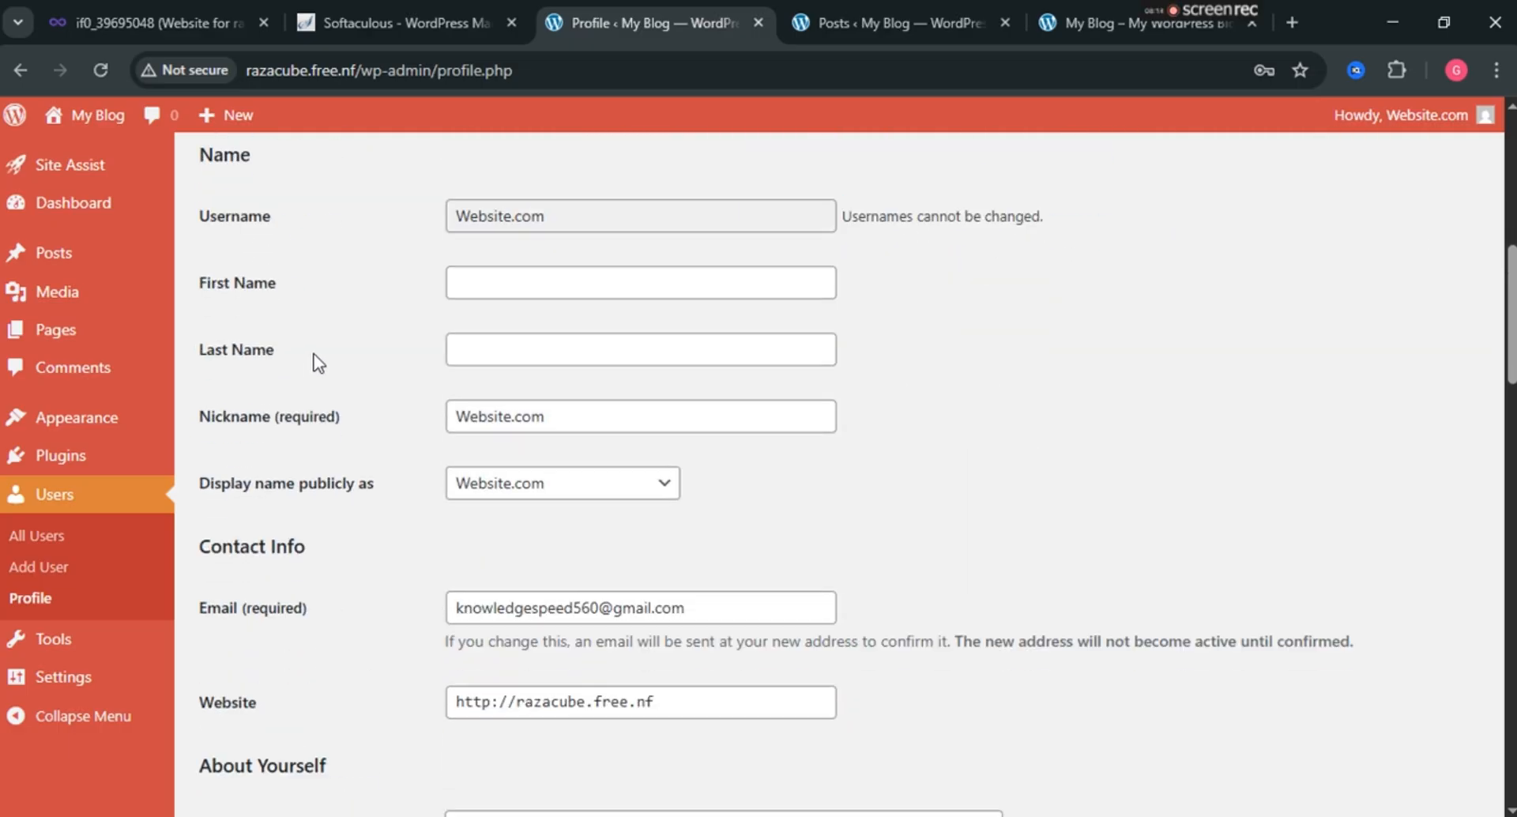
pyautogui.click(535, 281)
pyautogui.click(569, 342)
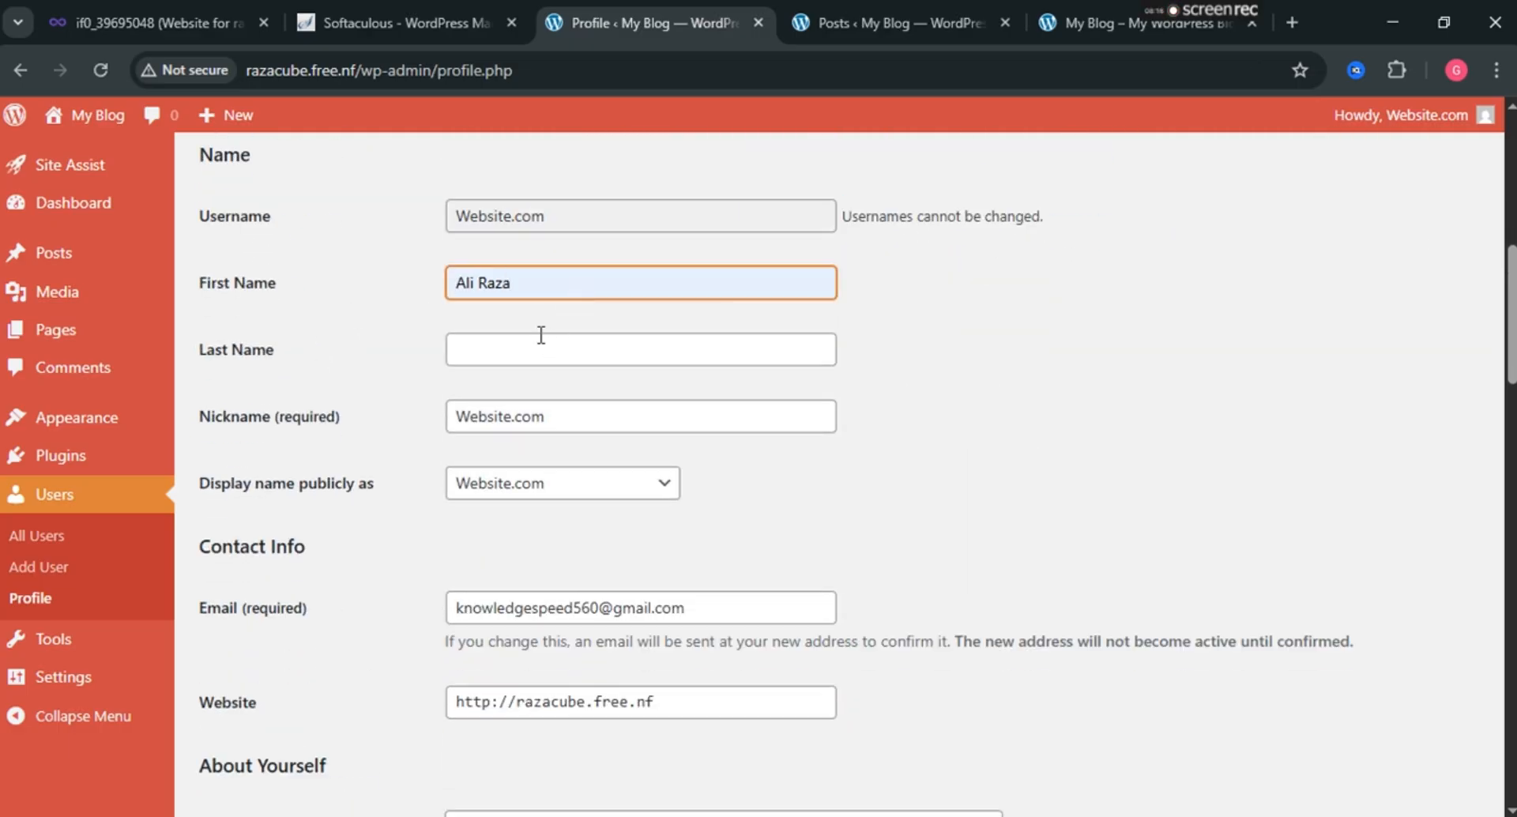
pyautogui.moveTo(526, 282); pyautogui.dragTo(481, 284)
pyautogui.hotkey('ctrl', 'x')
pyautogui.click(502, 355)
pyautogui.hotkey('ctrl', 'v')
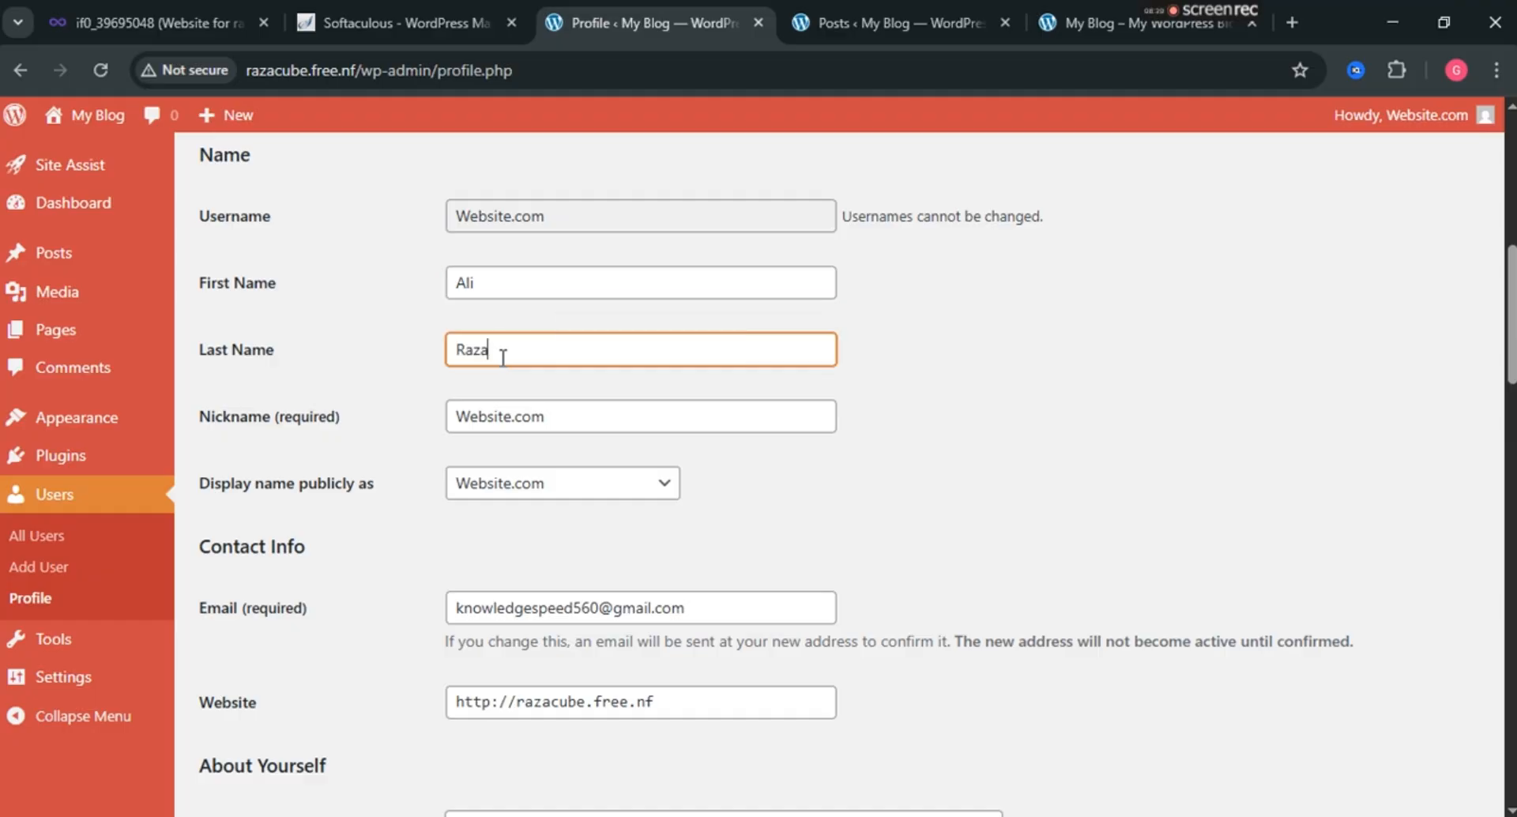
# Check the display name choices unchanged and select the e-mail address's domain ending.
pyautogui.scroll(-3, 482, 506)
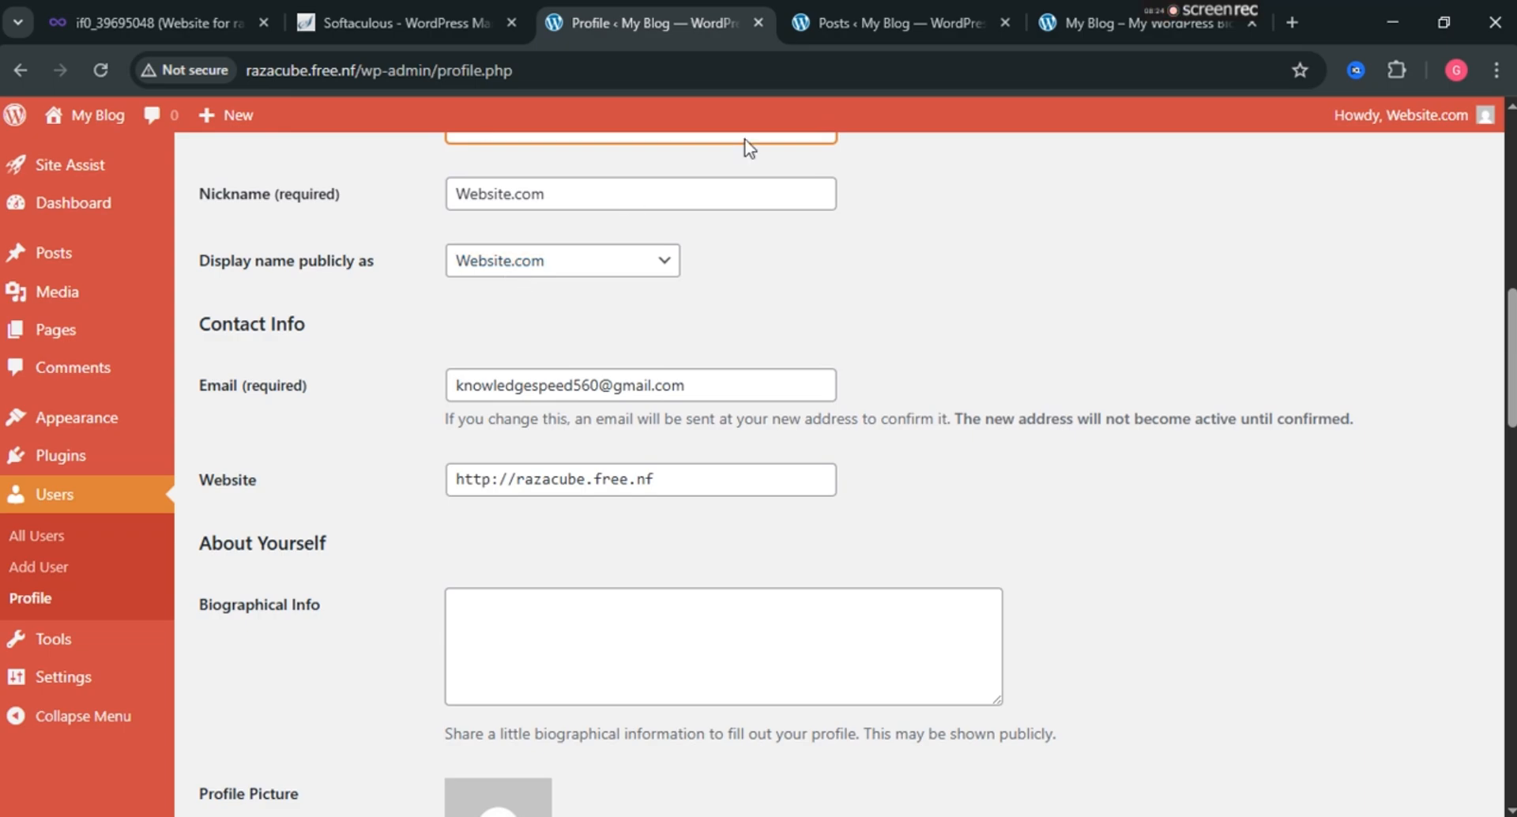
pyautogui.click(616, 265)
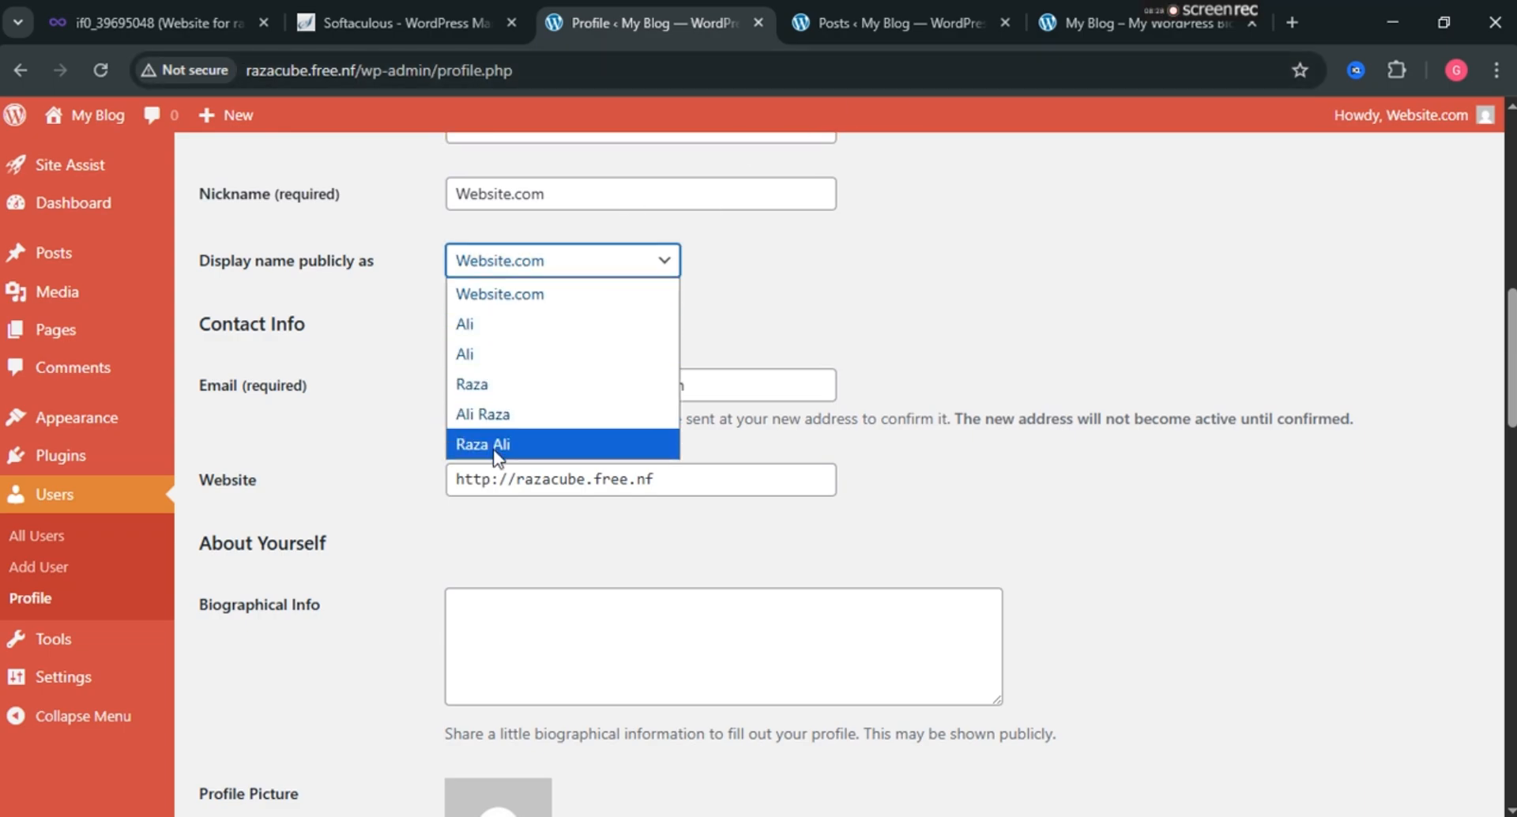
pyautogui.click(838, 332)
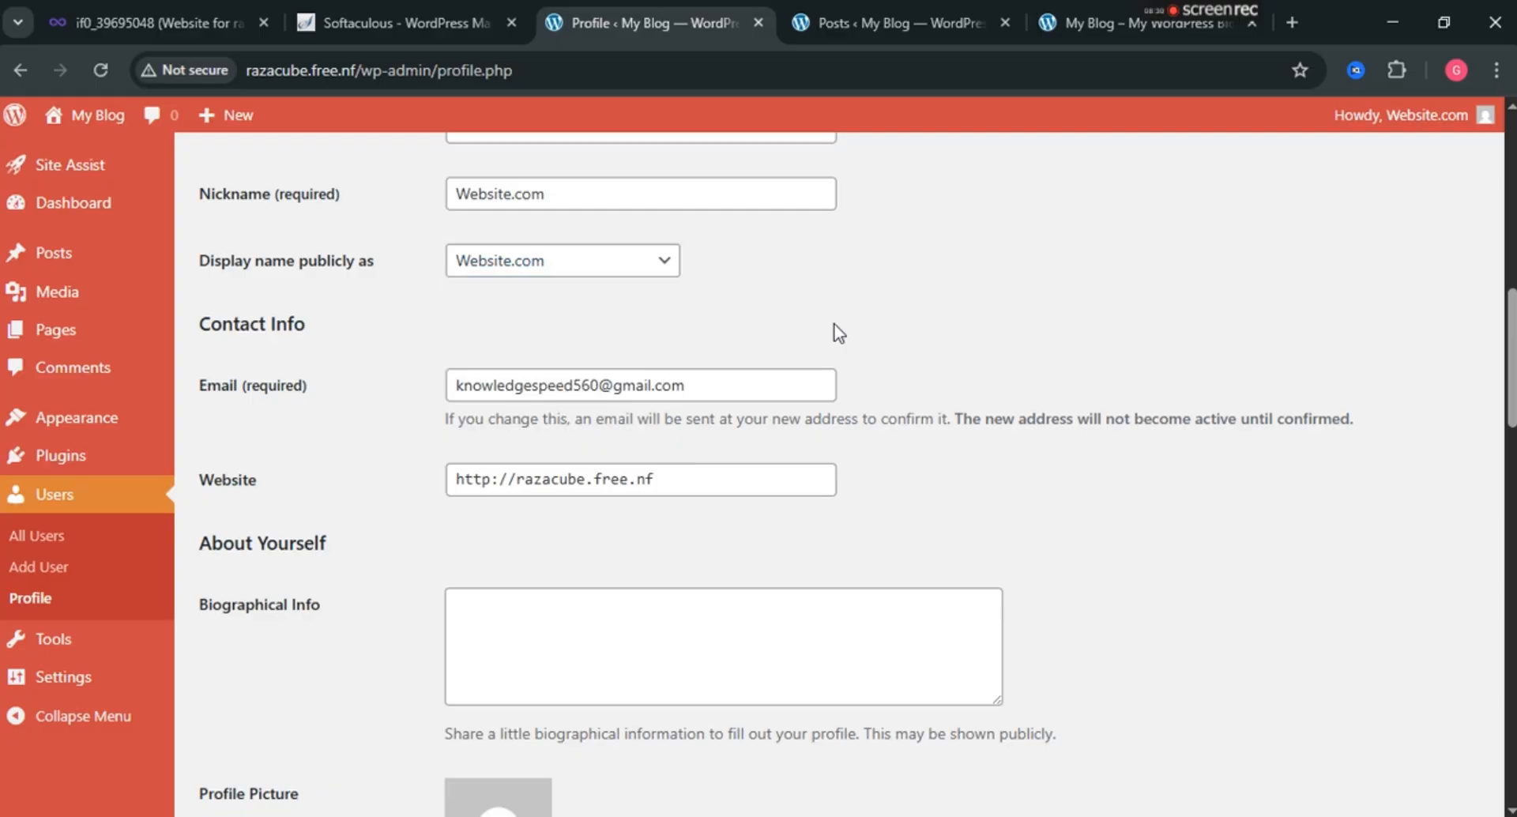
pyautogui.scroll(-1, 687, 332)
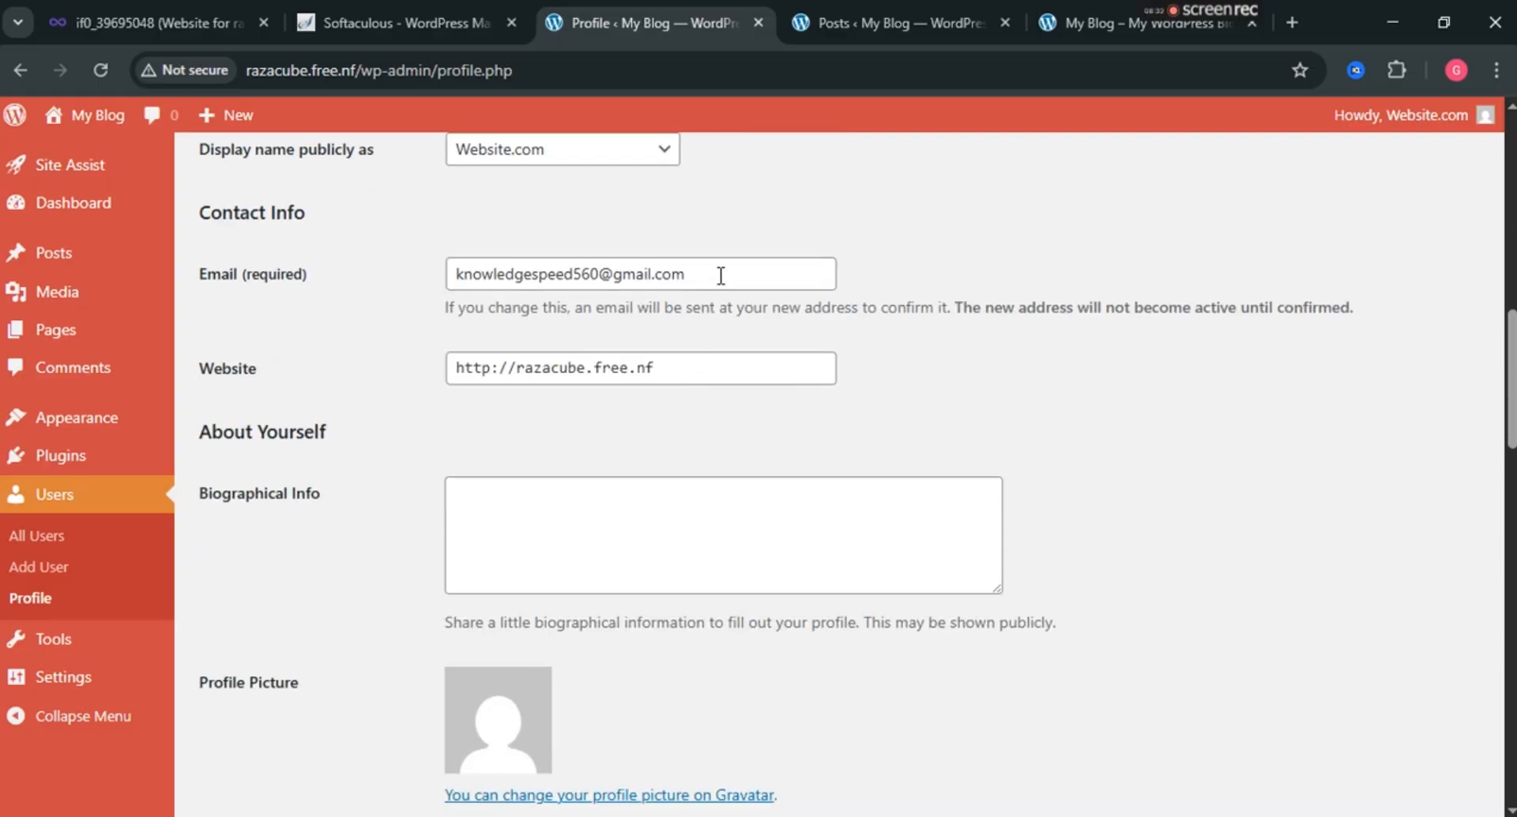
pyautogui.click(720, 278)
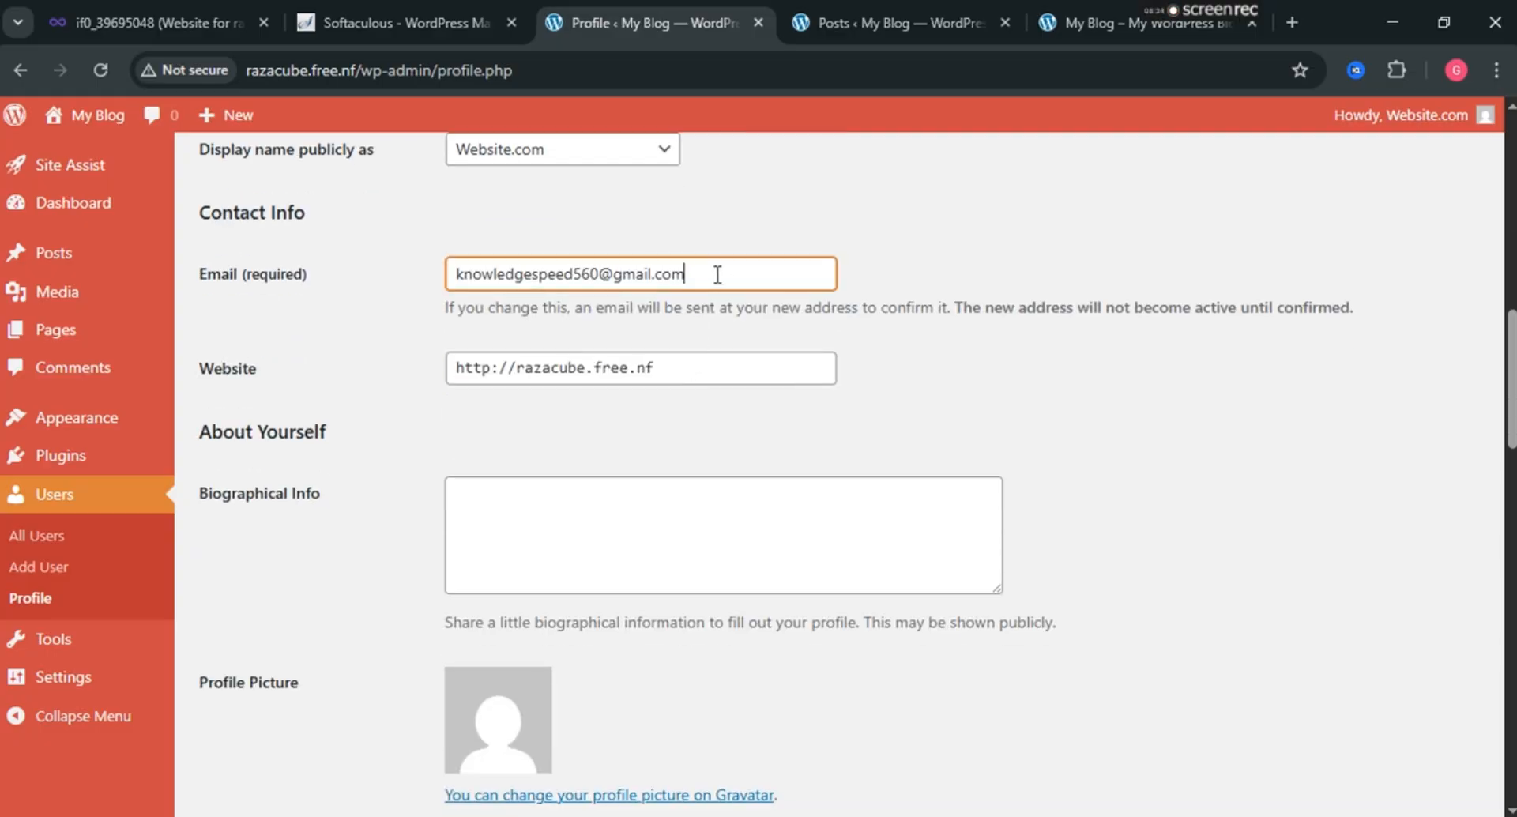
pyautogui.doubleClick(717, 274)
# Switch the admin colour scheme to Modern after briefly trying Ocean.
pyautogui.scroll(8, 715, 278)
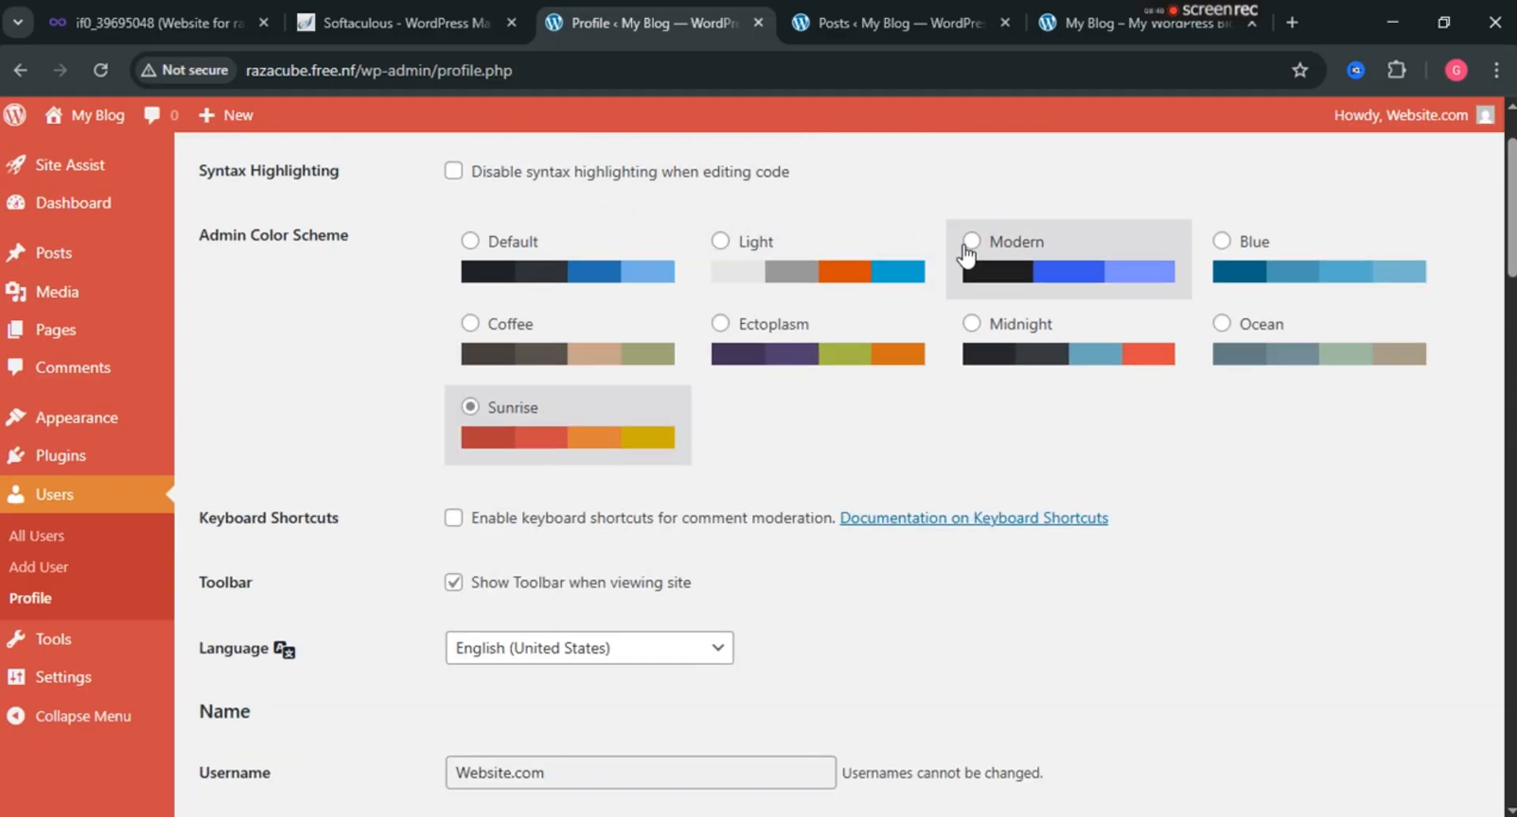
pyautogui.click(971, 241)
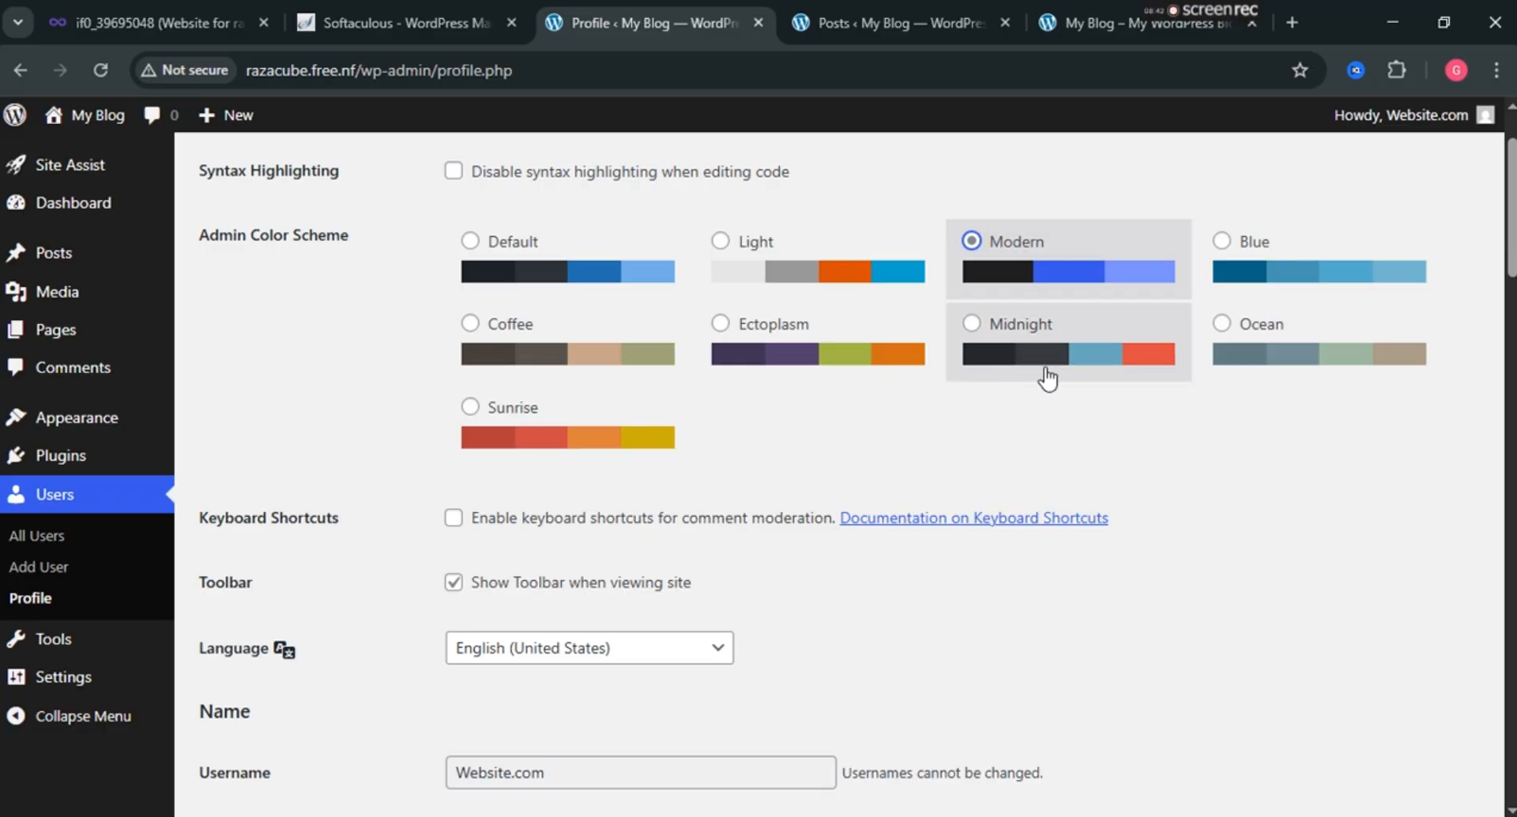
pyautogui.click(1221, 324)
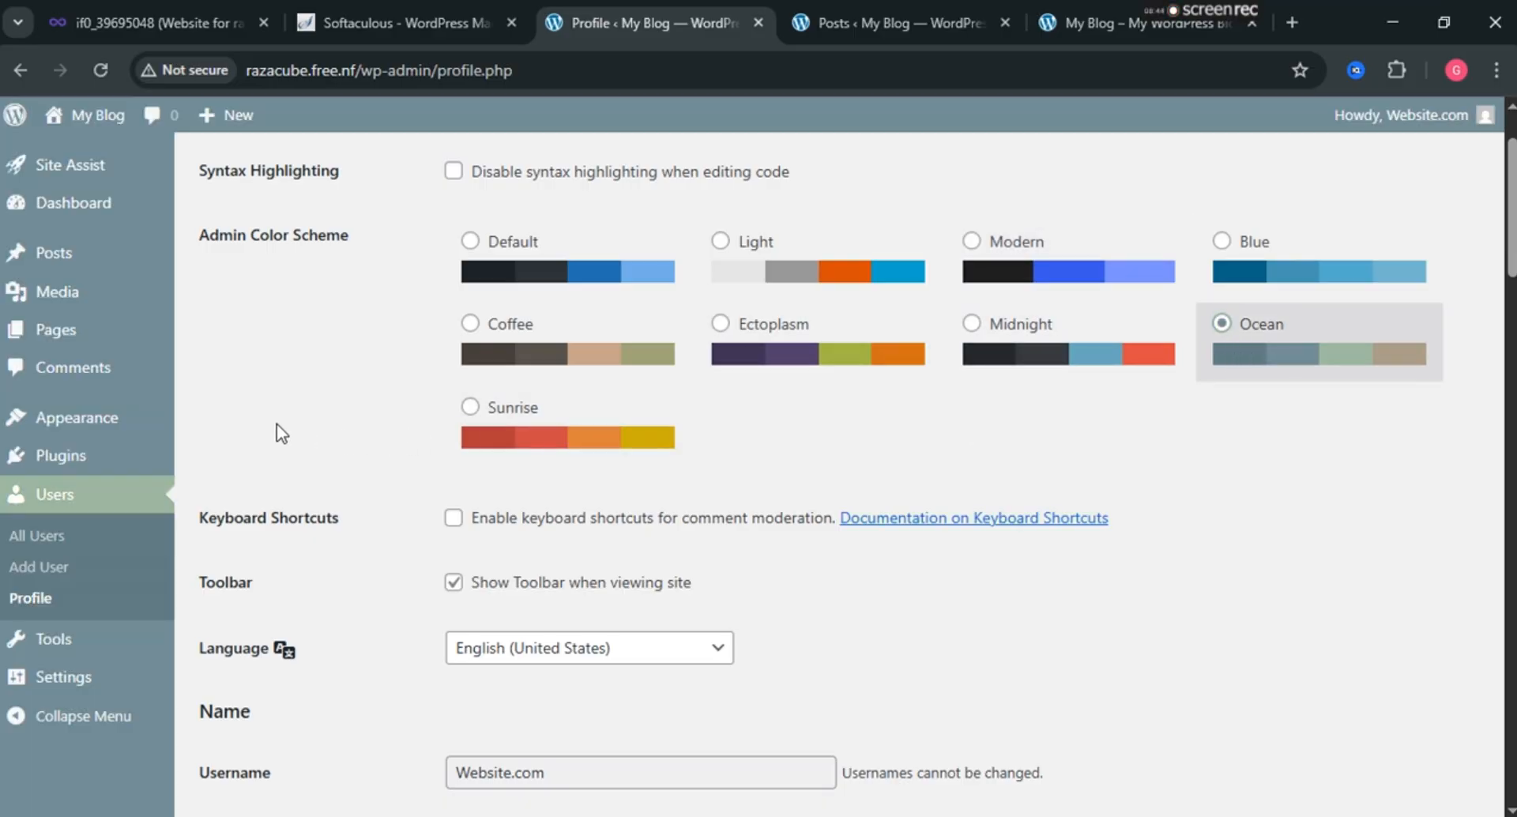
pyautogui.click(971, 241)
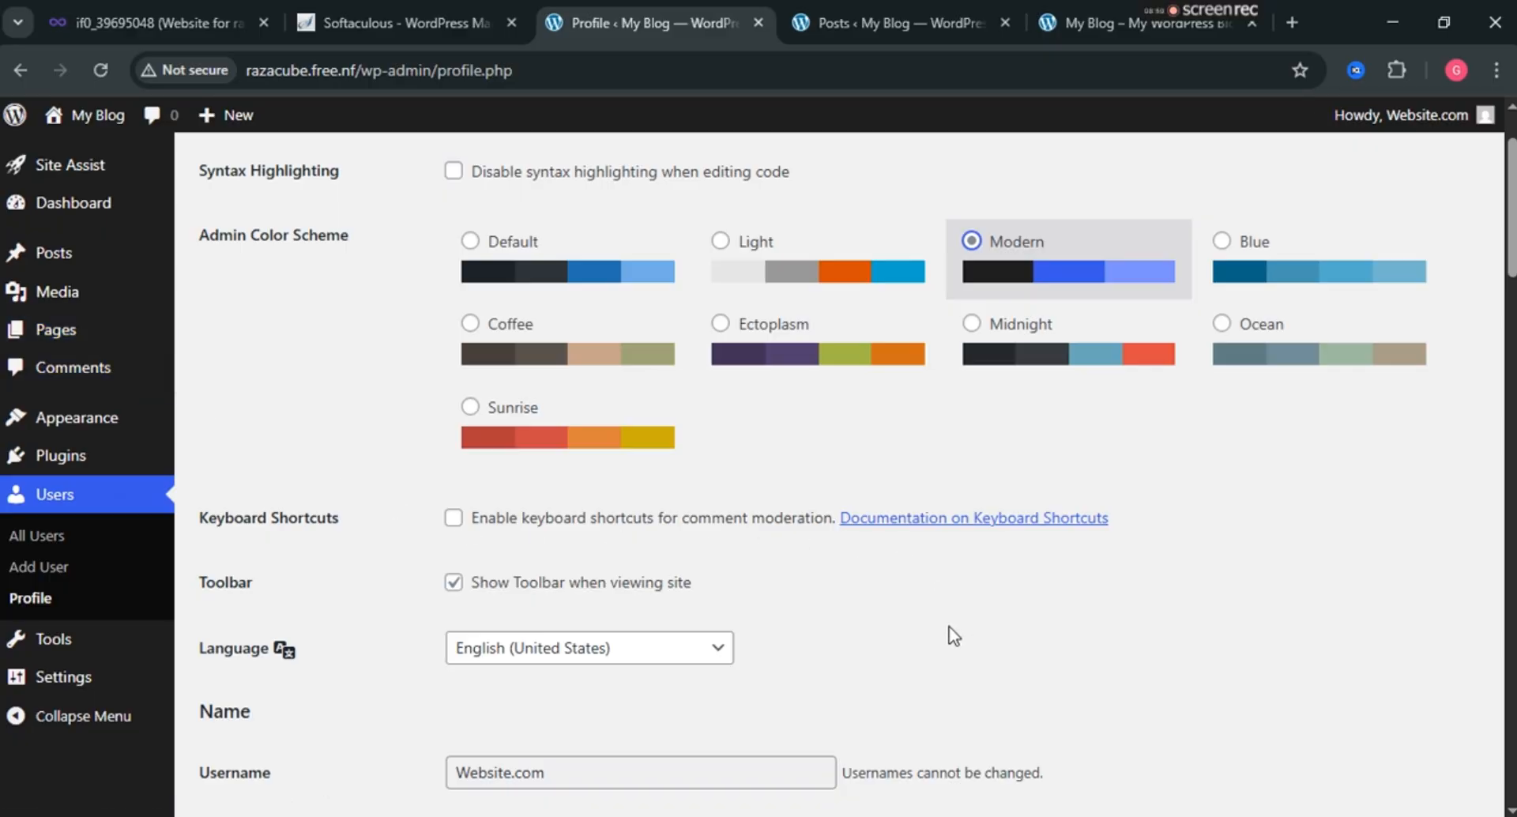
# Leave the Biographical Info field empty.
pyautogui.scroll(-5, 952, 628)
pyautogui.scroll(-7, 748, 566)
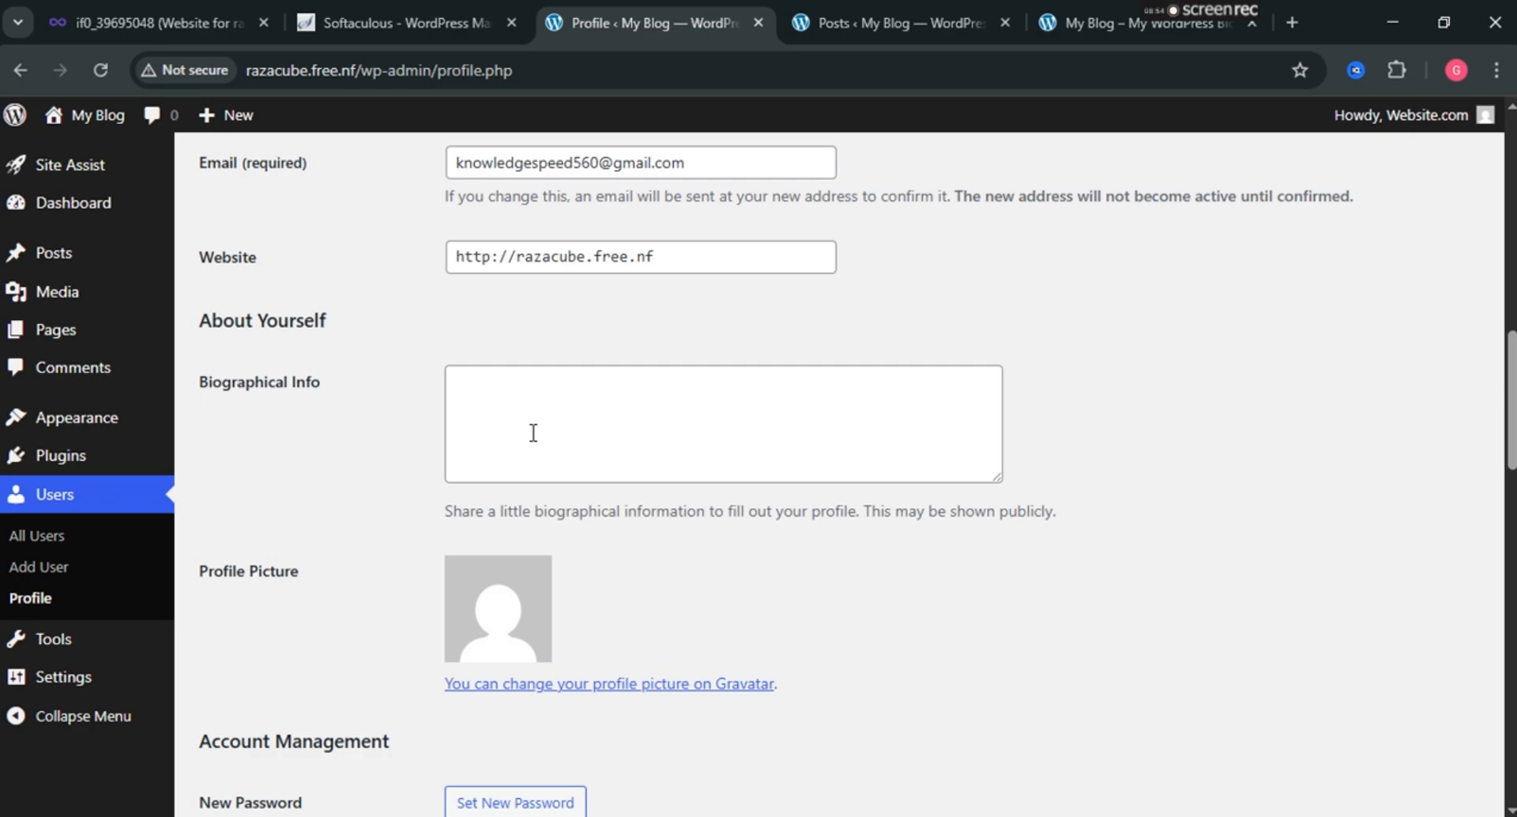
pyautogui.click(533, 430)
pyautogui.scroll(-1, 531, 430)
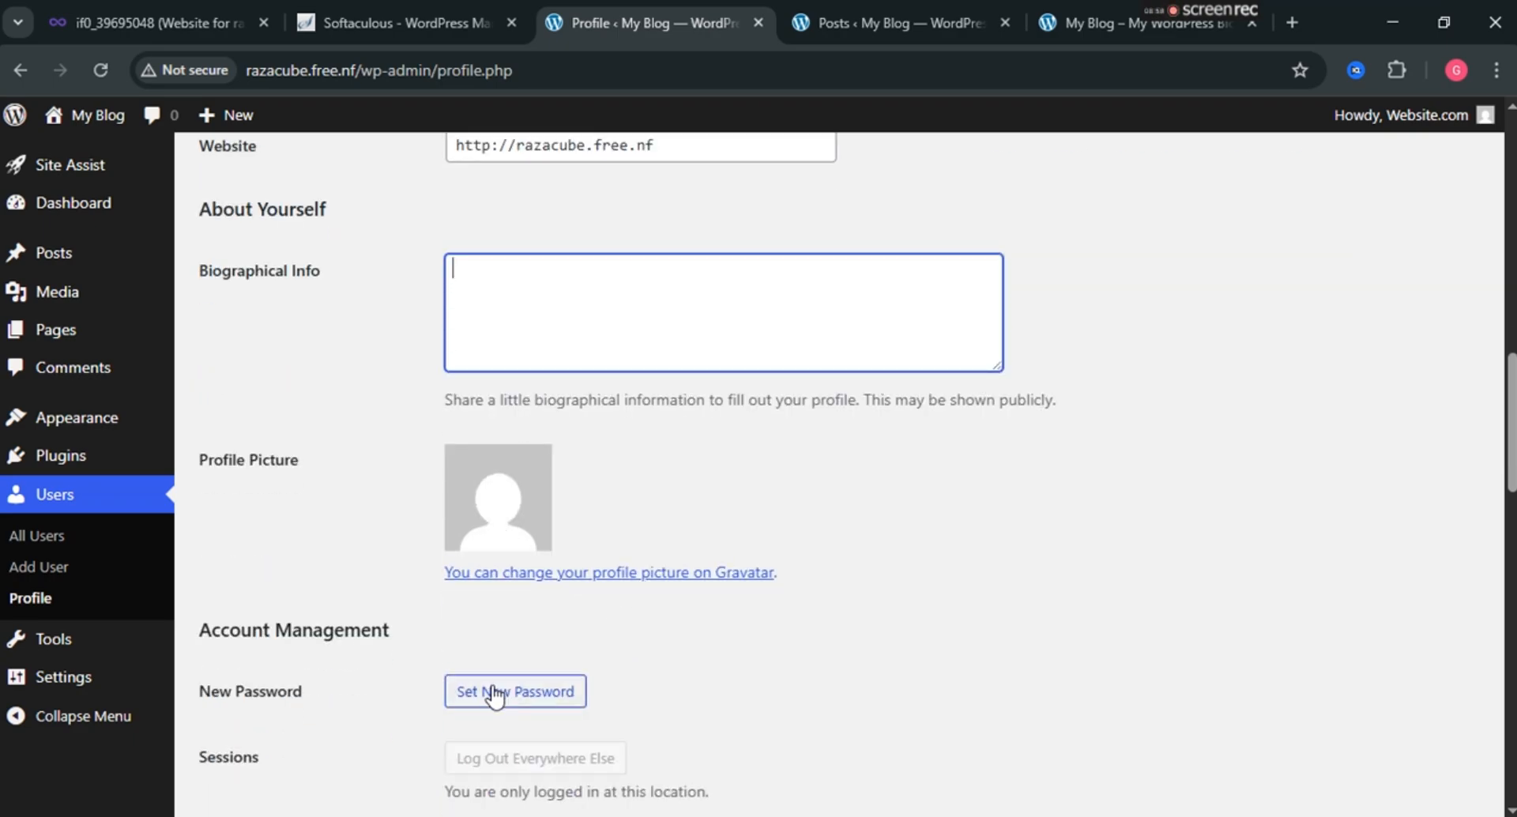
pyautogui.click(506, 522)
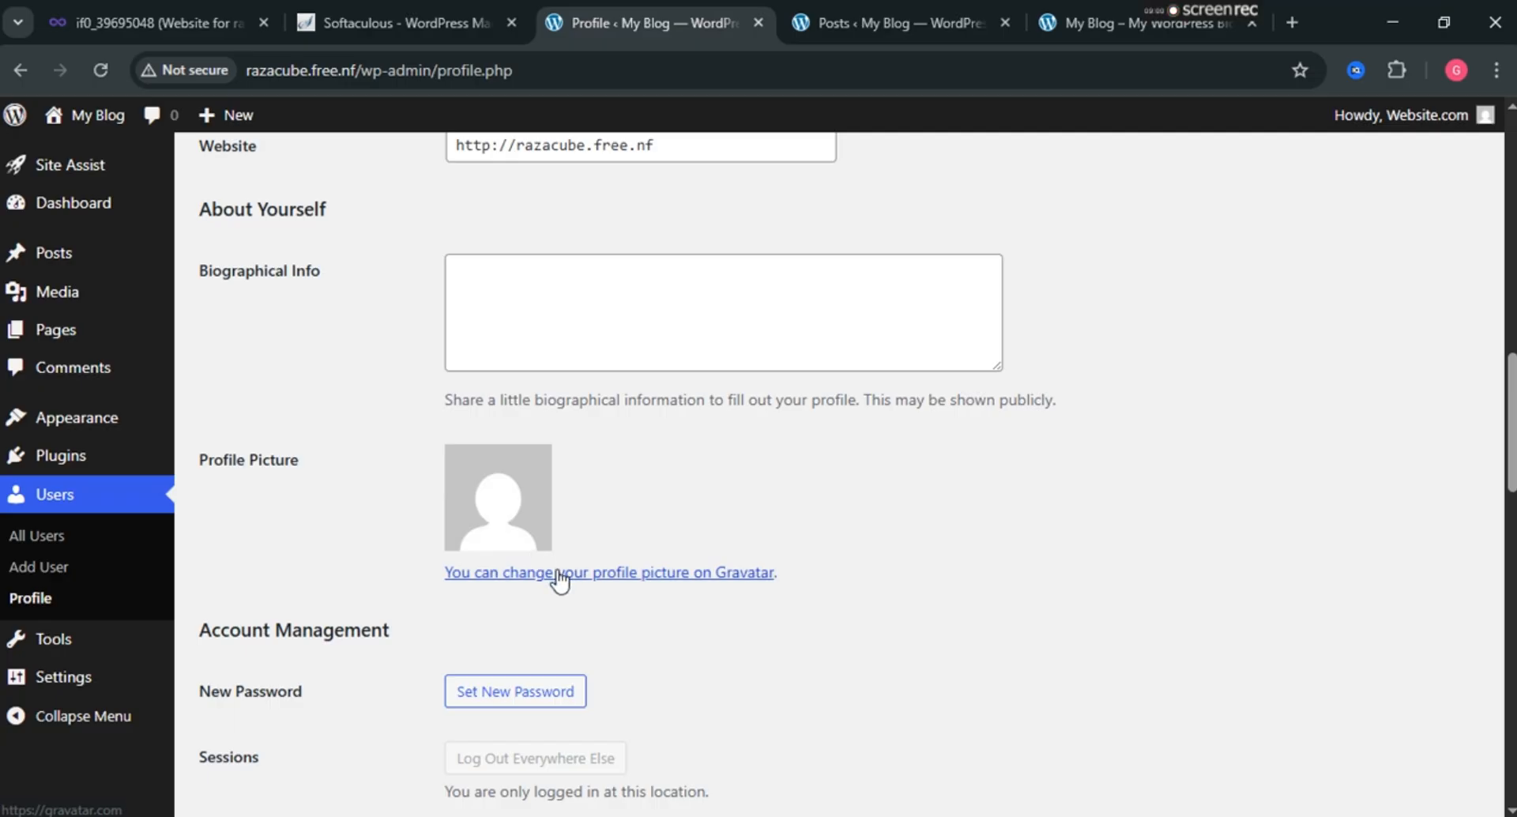
pyautogui.scroll(-8, 560, 581)
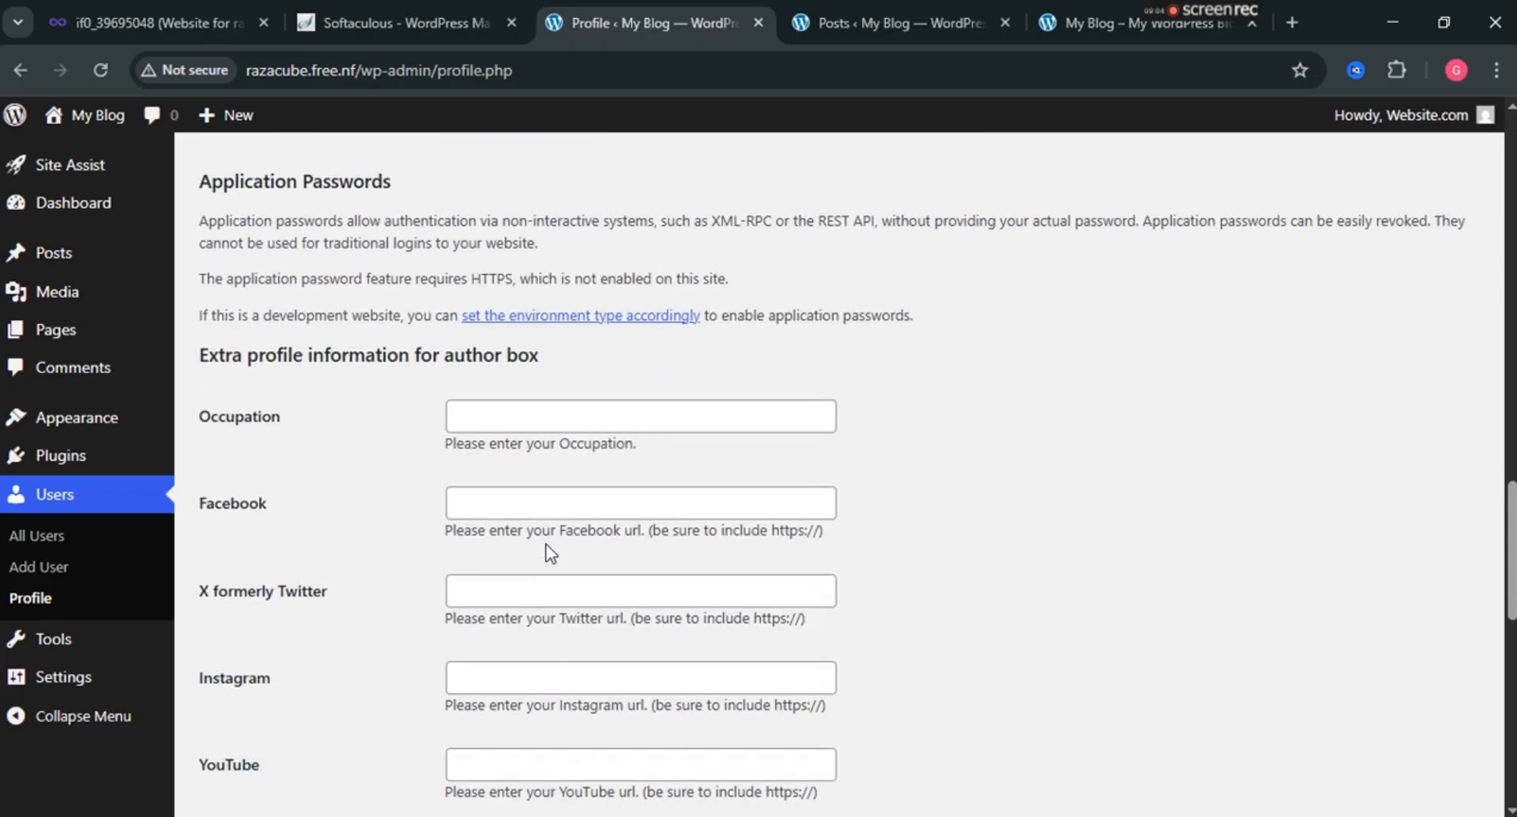
pyautogui.scroll(-1, 551, 552)
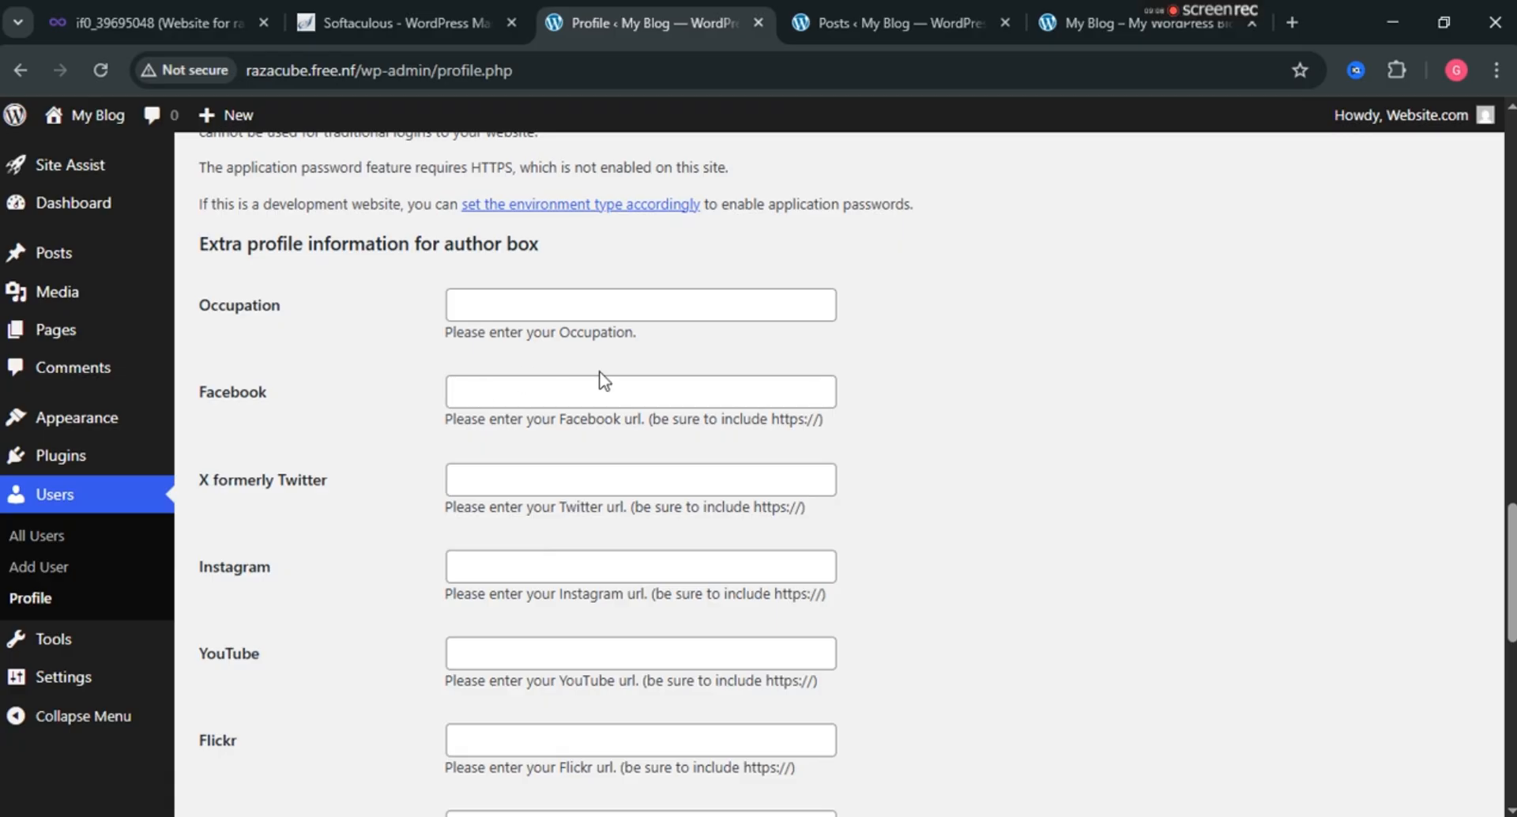
# Leave the Facebook, X, Instagram, YouTube and Flickr links empty and save the profile.
pyautogui.click(471, 394)
pyautogui.scroll(-1, 472, 395)
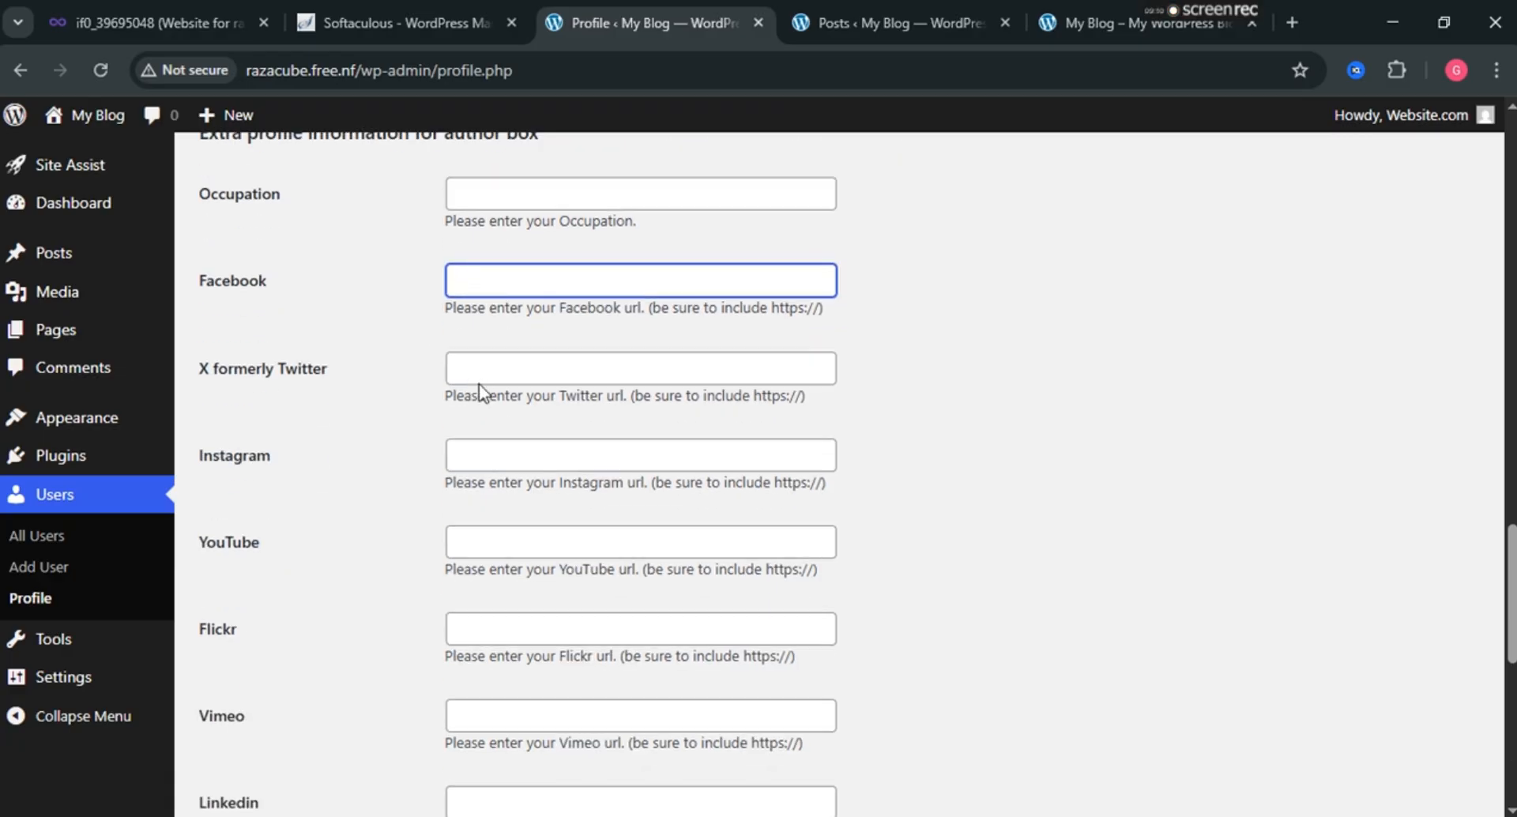
pyautogui.click(486, 375)
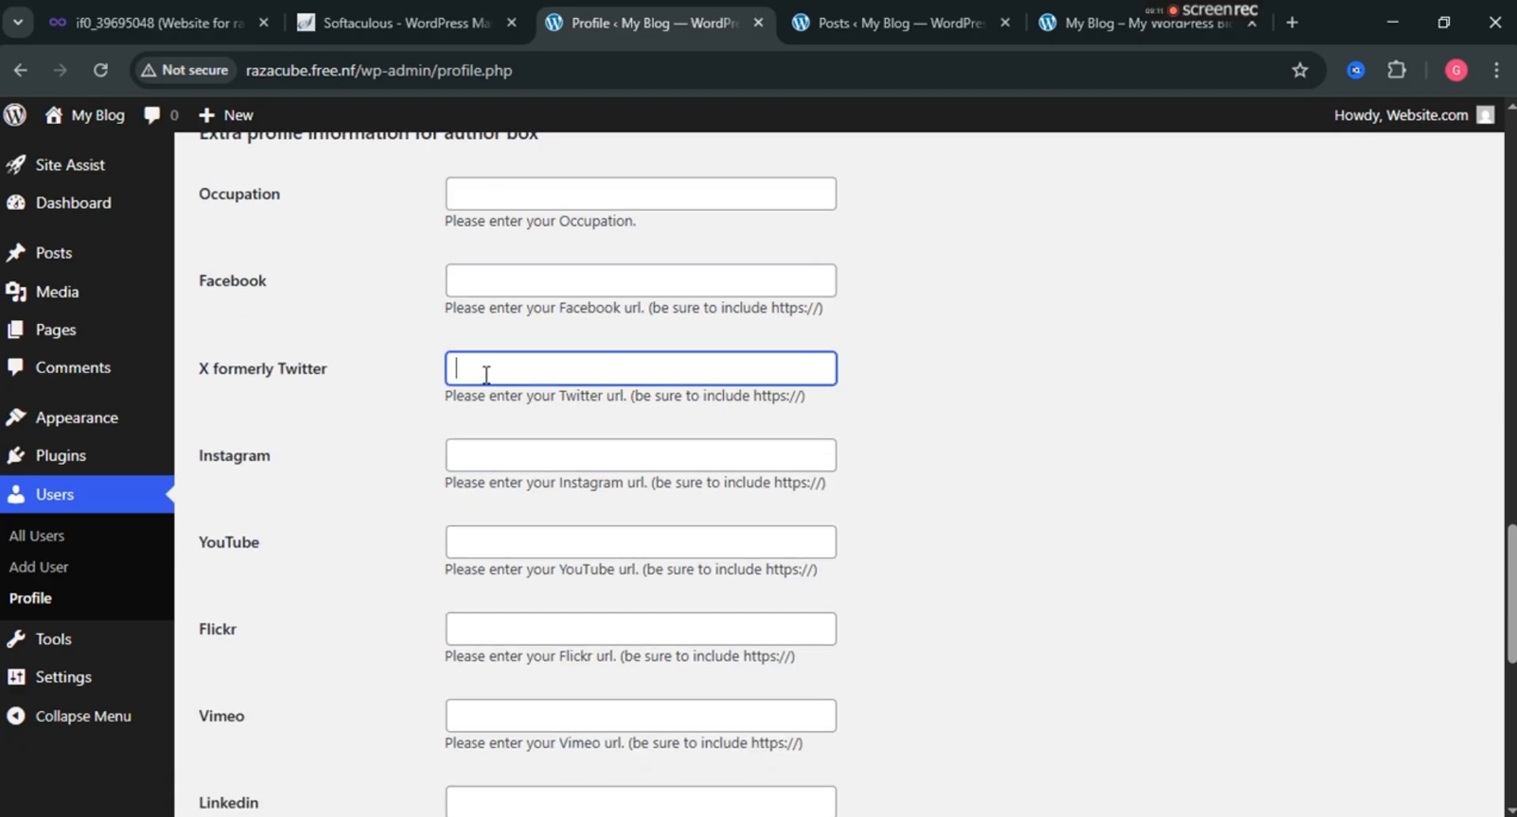
pyautogui.click(477, 455)
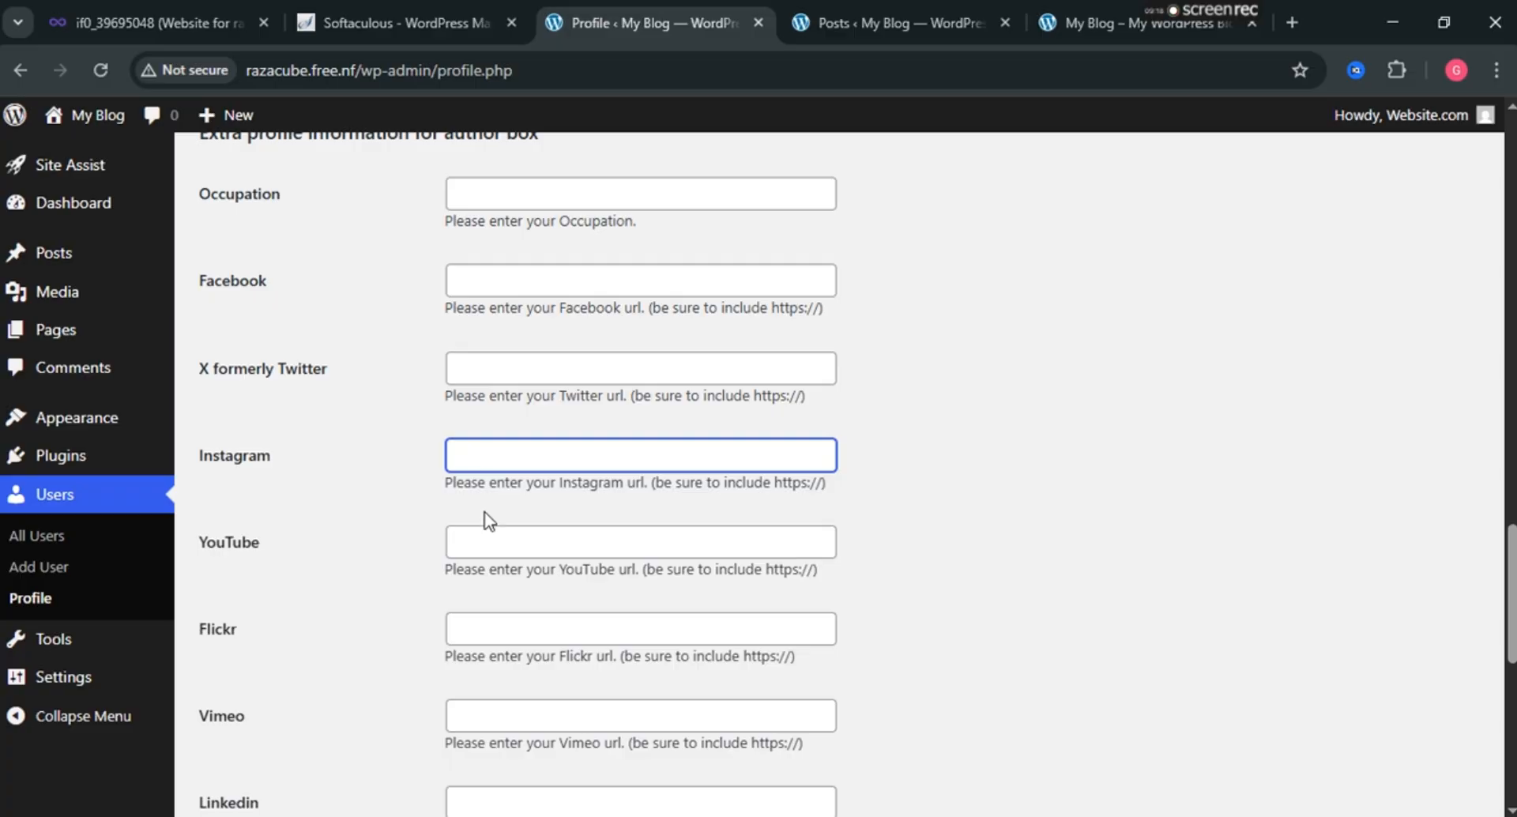
pyautogui.click(494, 533)
pyautogui.click(493, 627)
pyautogui.scroll(-5, 491, 630)
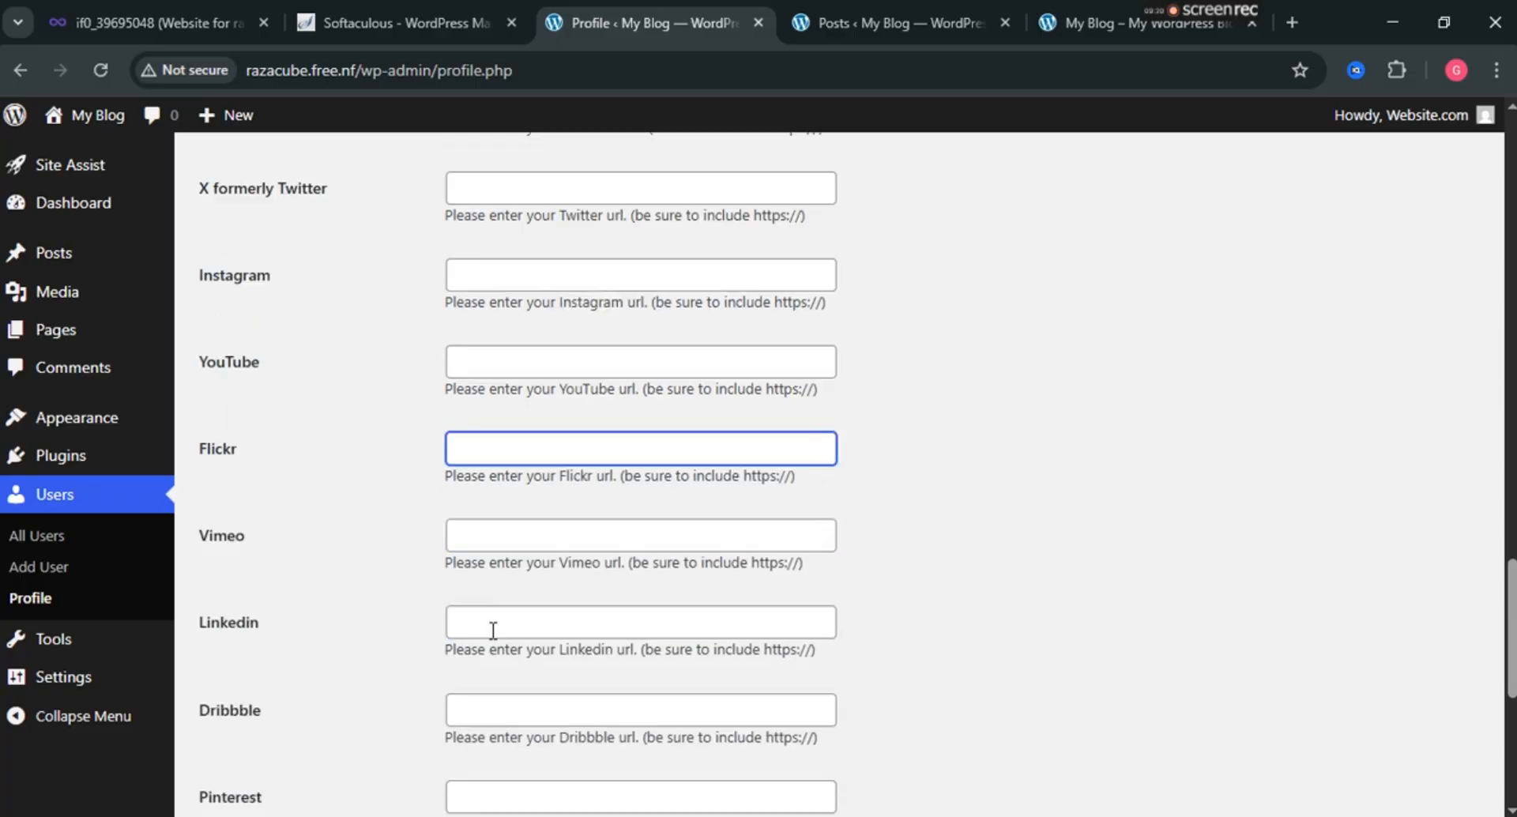
pyautogui.scroll(-3, 528, 624)
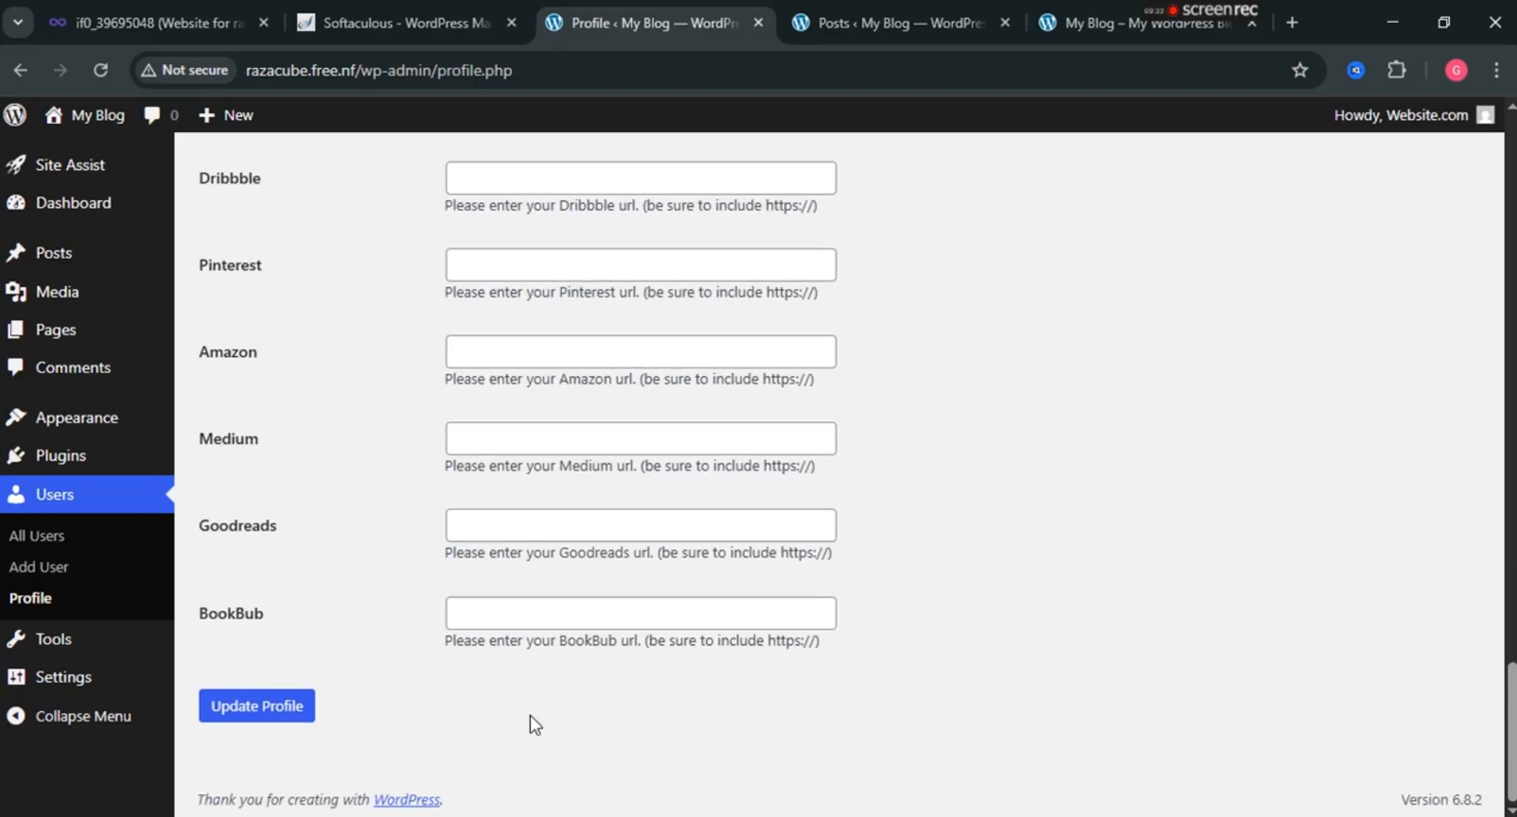
pyautogui.click(252, 711)
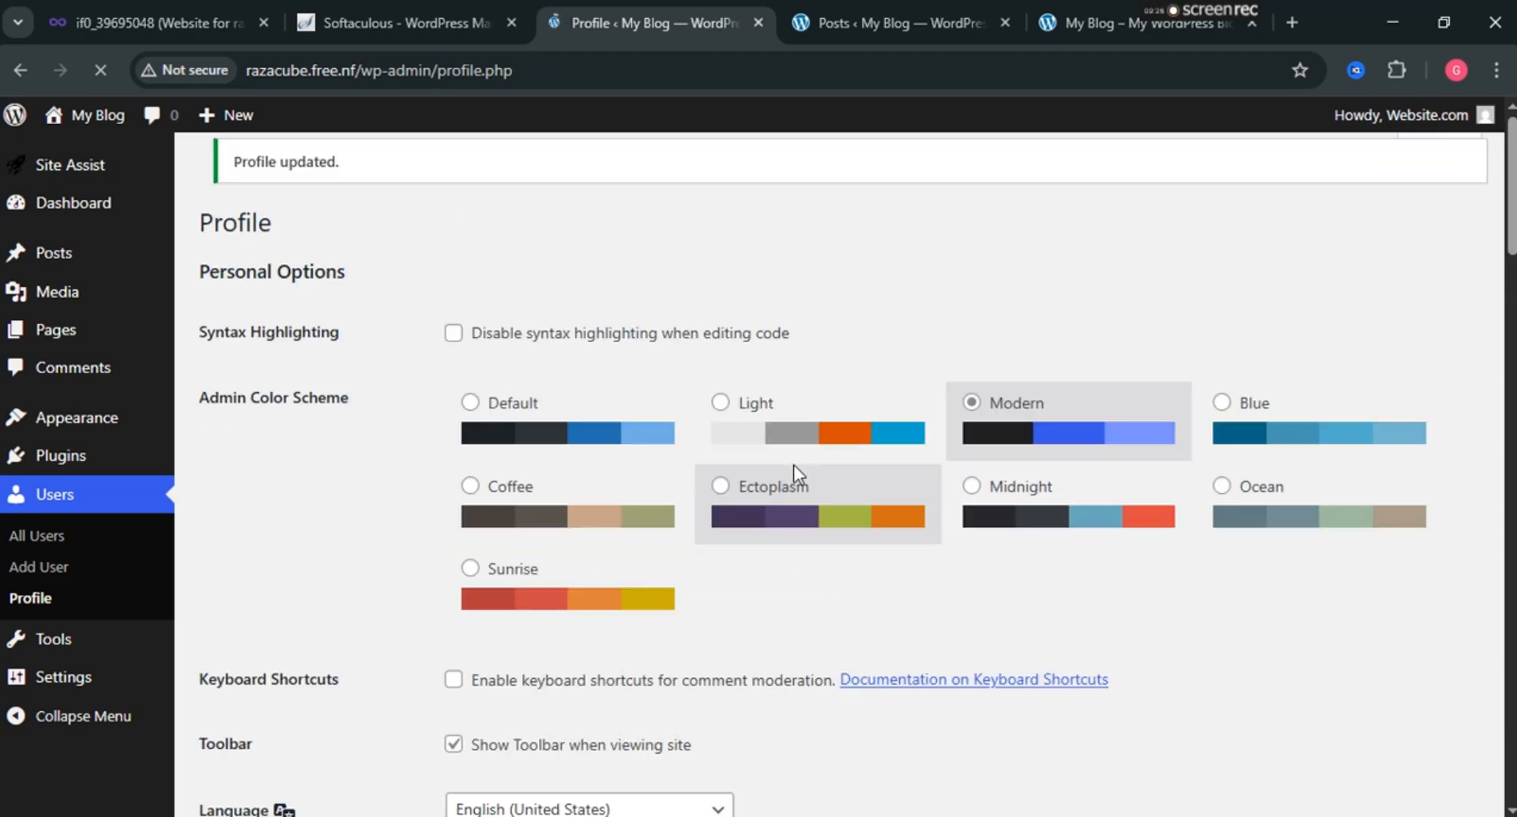
# Open the Tools page showing the Categories and Tags Converter.
pyautogui.scroll(-10, 633, 434)
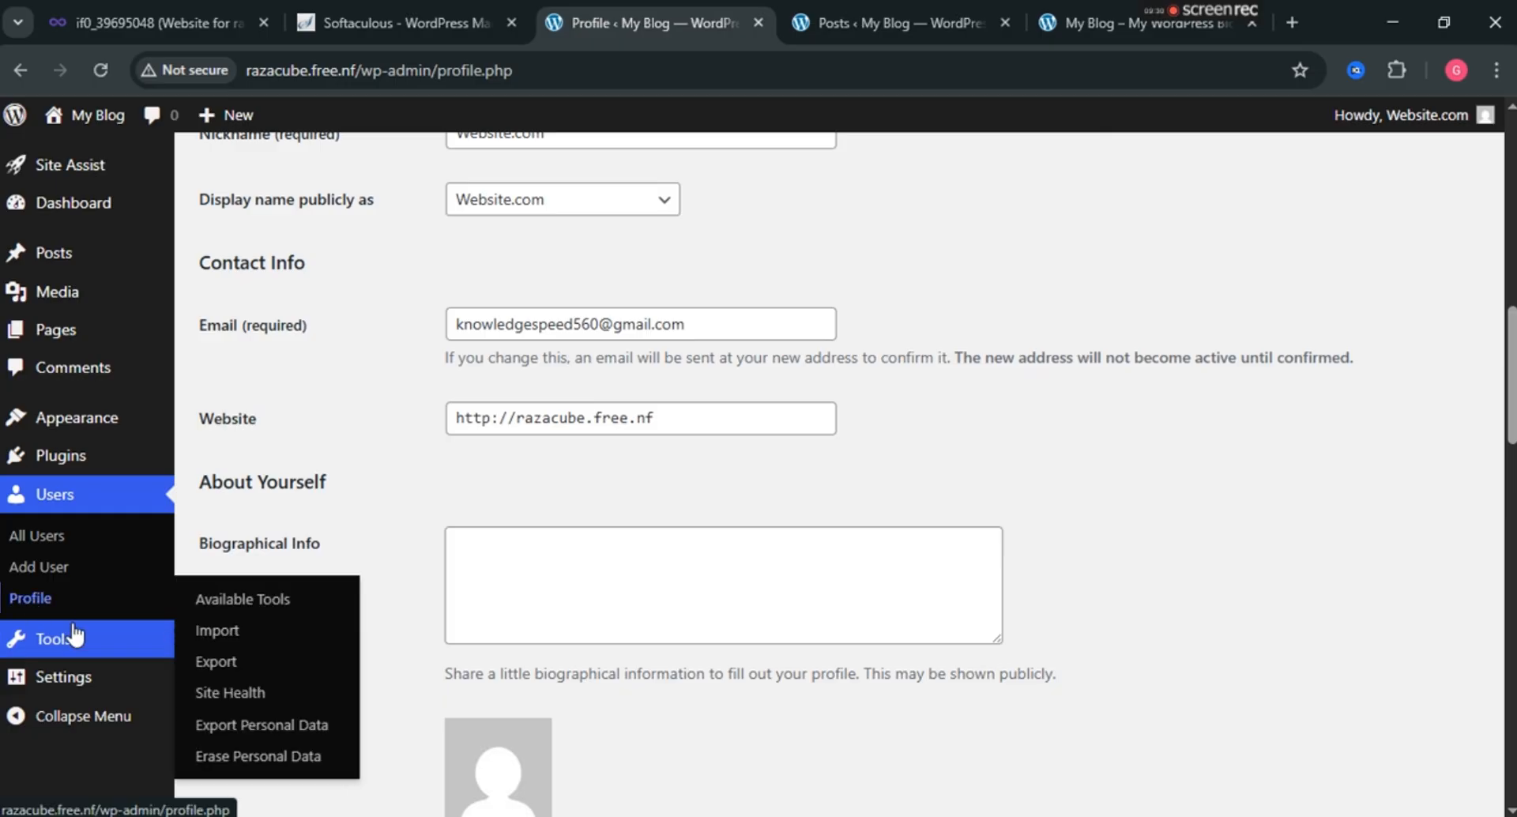
pyautogui.click(69, 647)
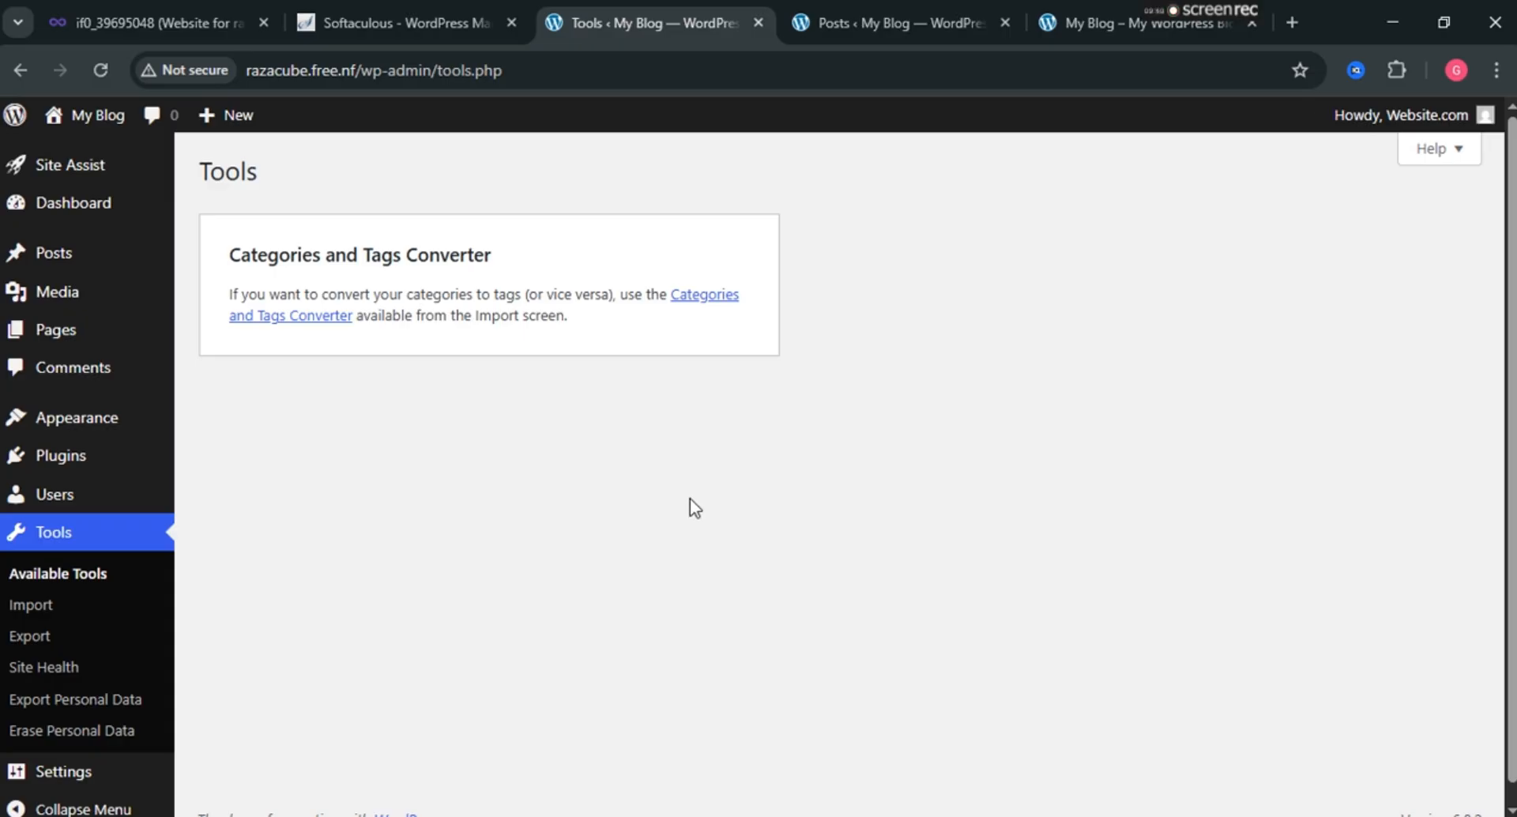
pyautogui.scroll(-1, 690, 496)
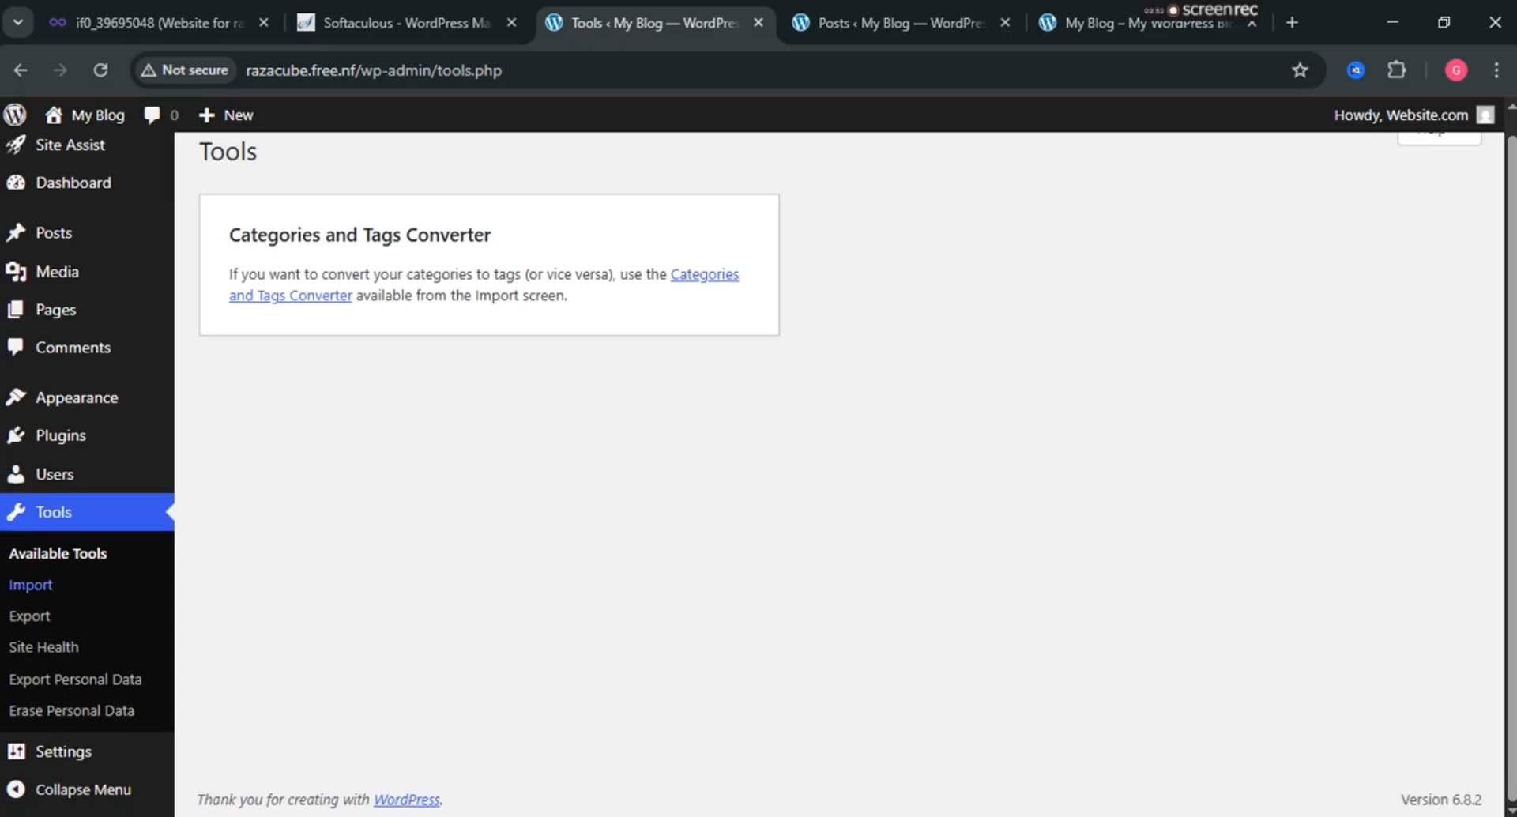
# In General Settings, change the Site Title from 'My Blog' to 'Marketing Steho'.
pyautogui.click(44, 763)
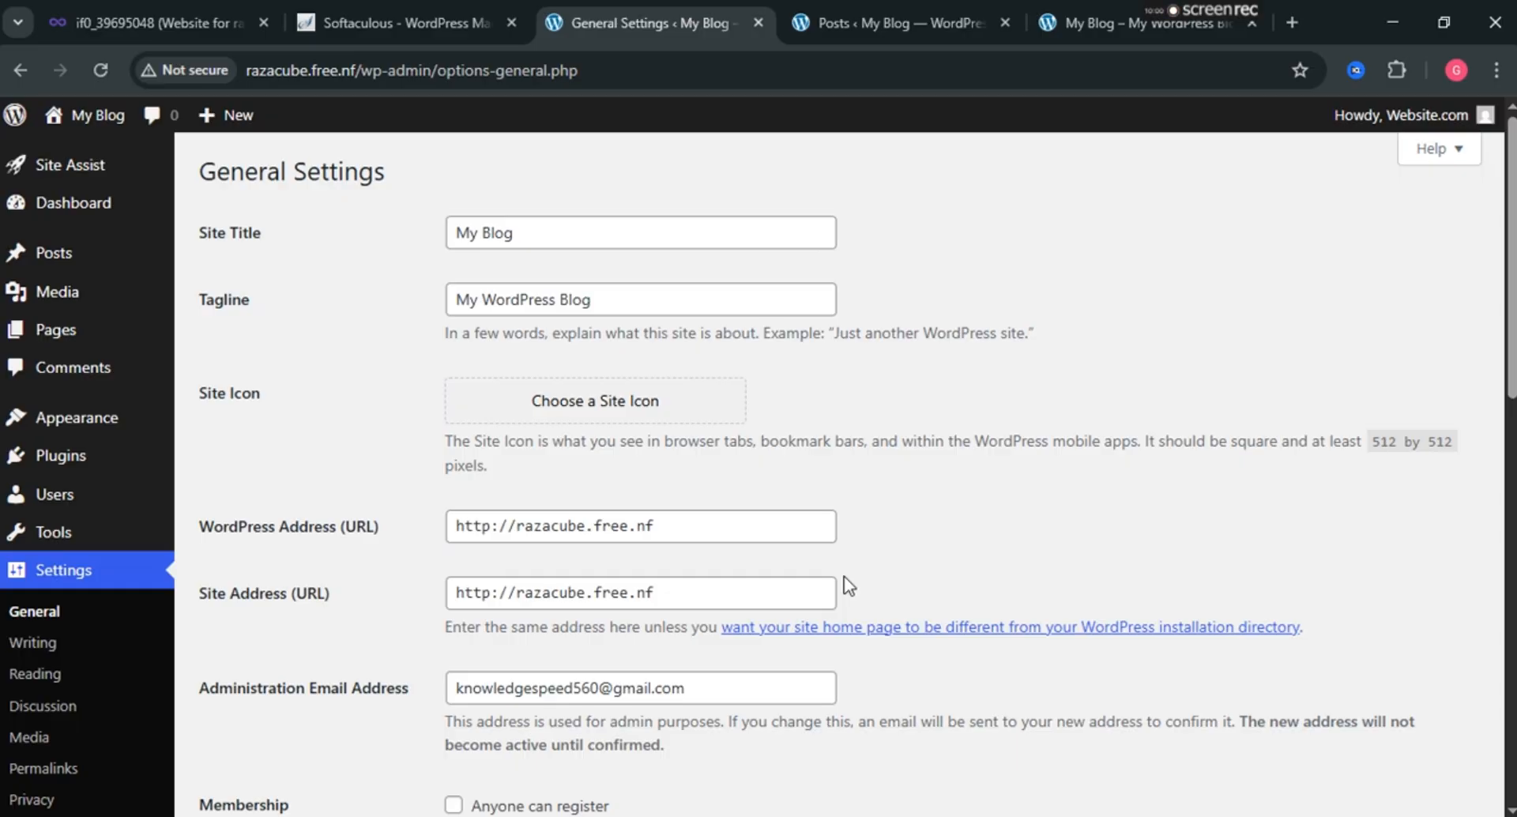
pyautogui.moveTo(88, 115)
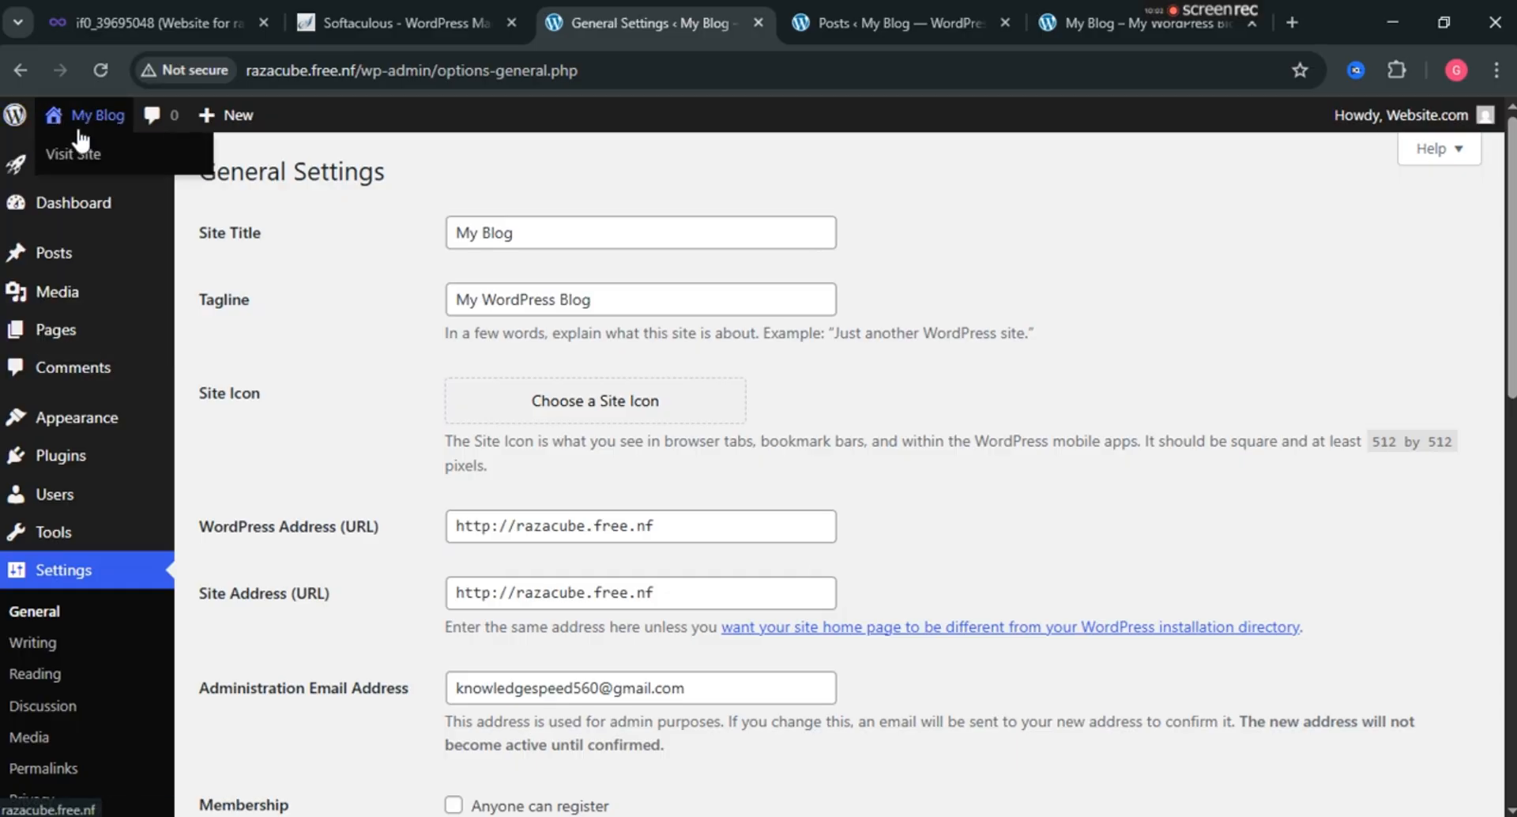
pyautogui.tripleClick(527, 231)
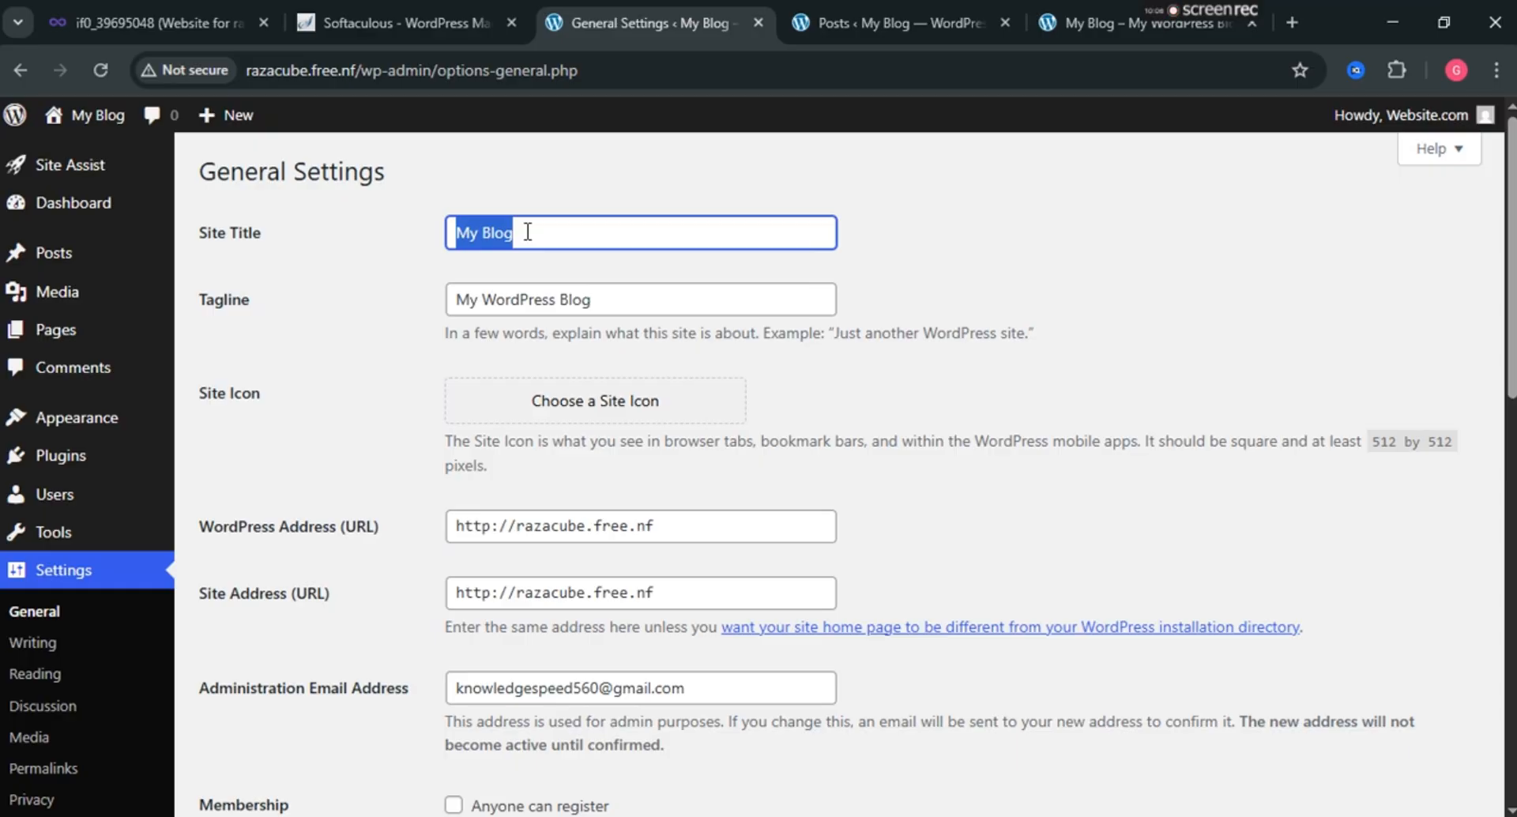
pyautogui.write('M')
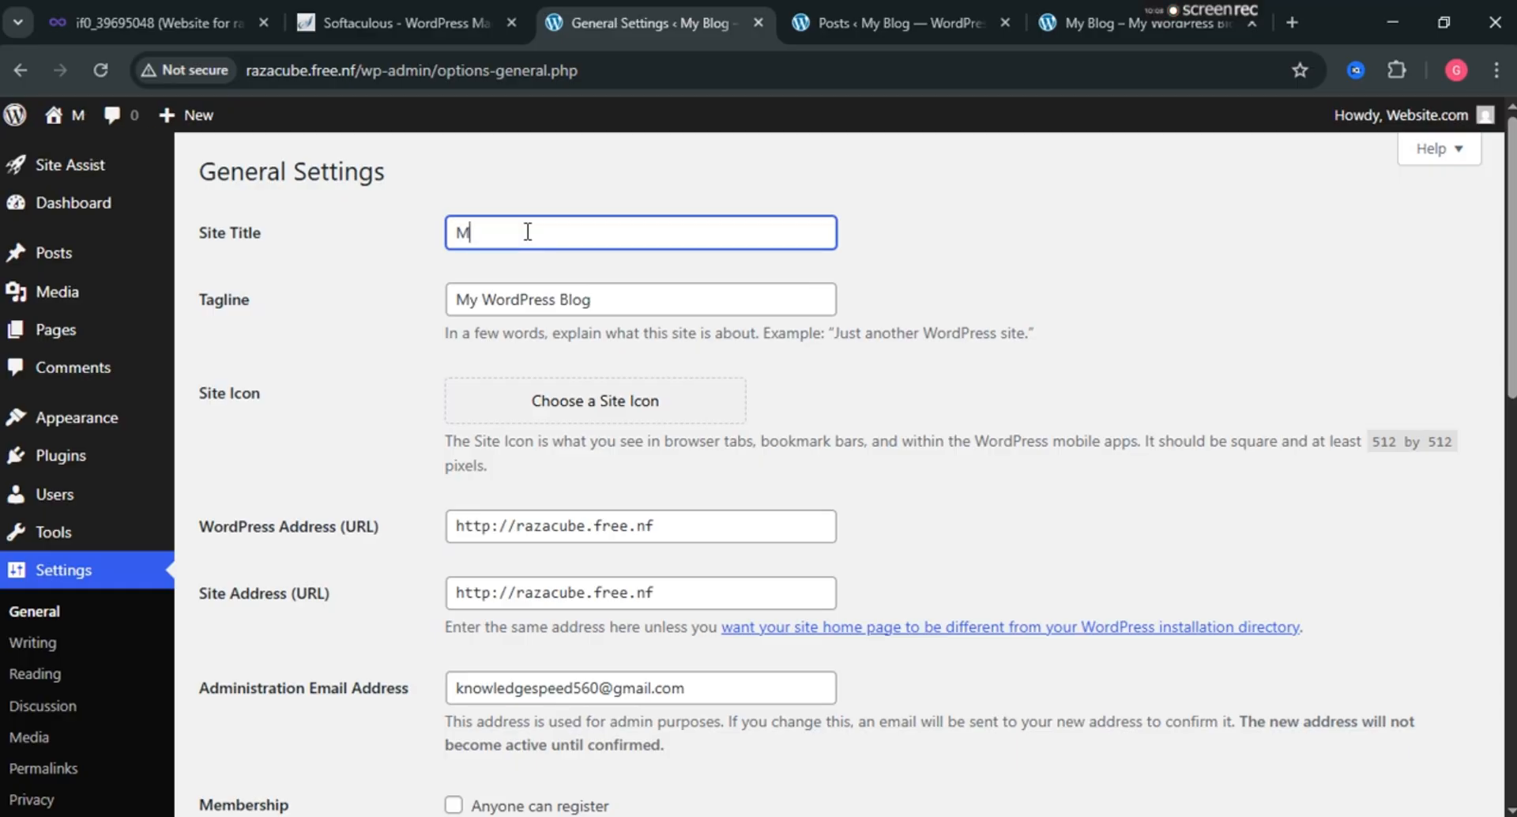
pyautogui.write('arketing')
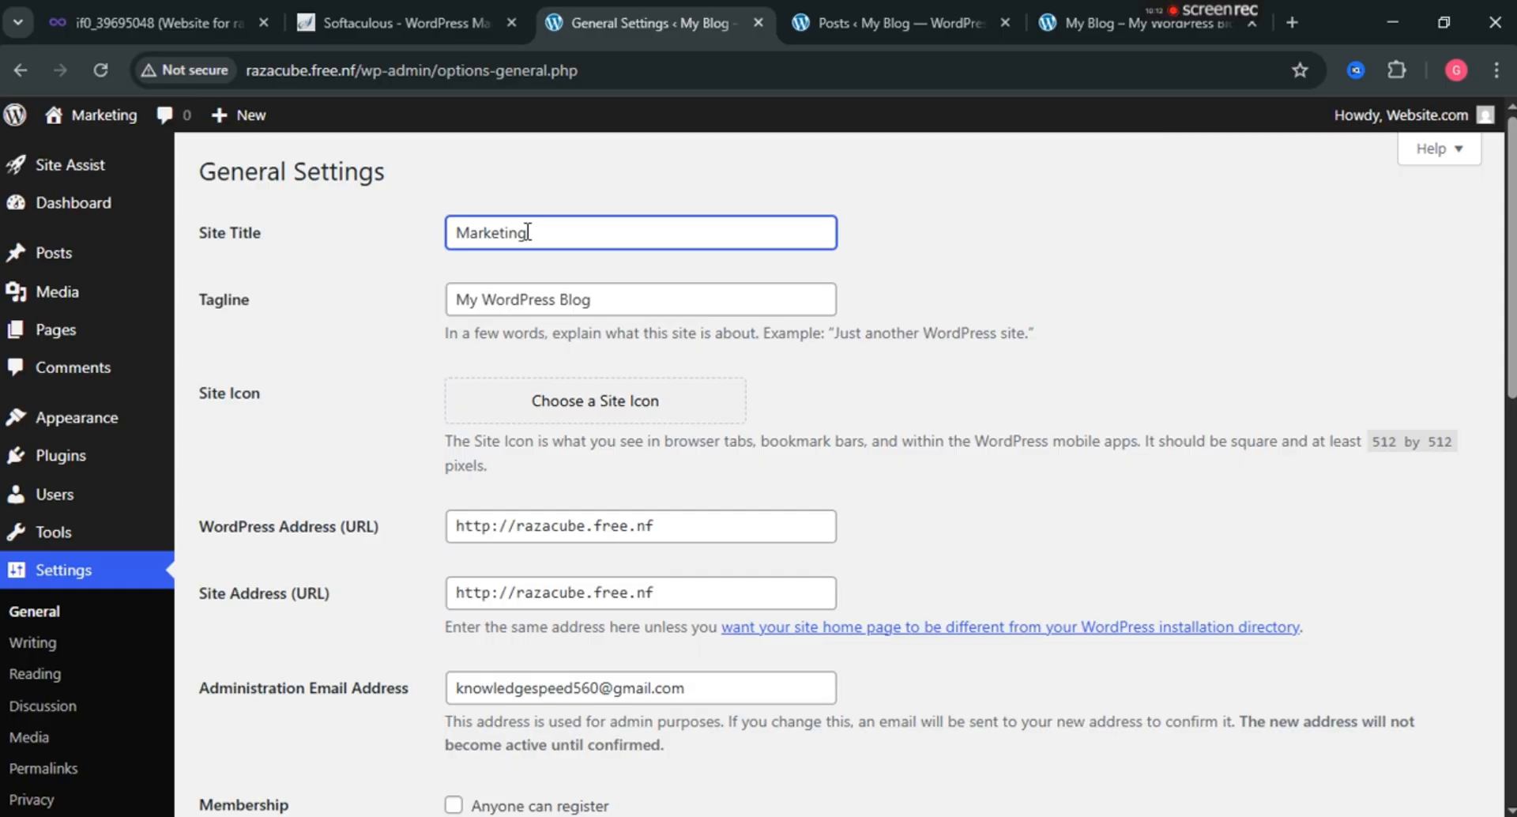
pyautogui.write(' S')
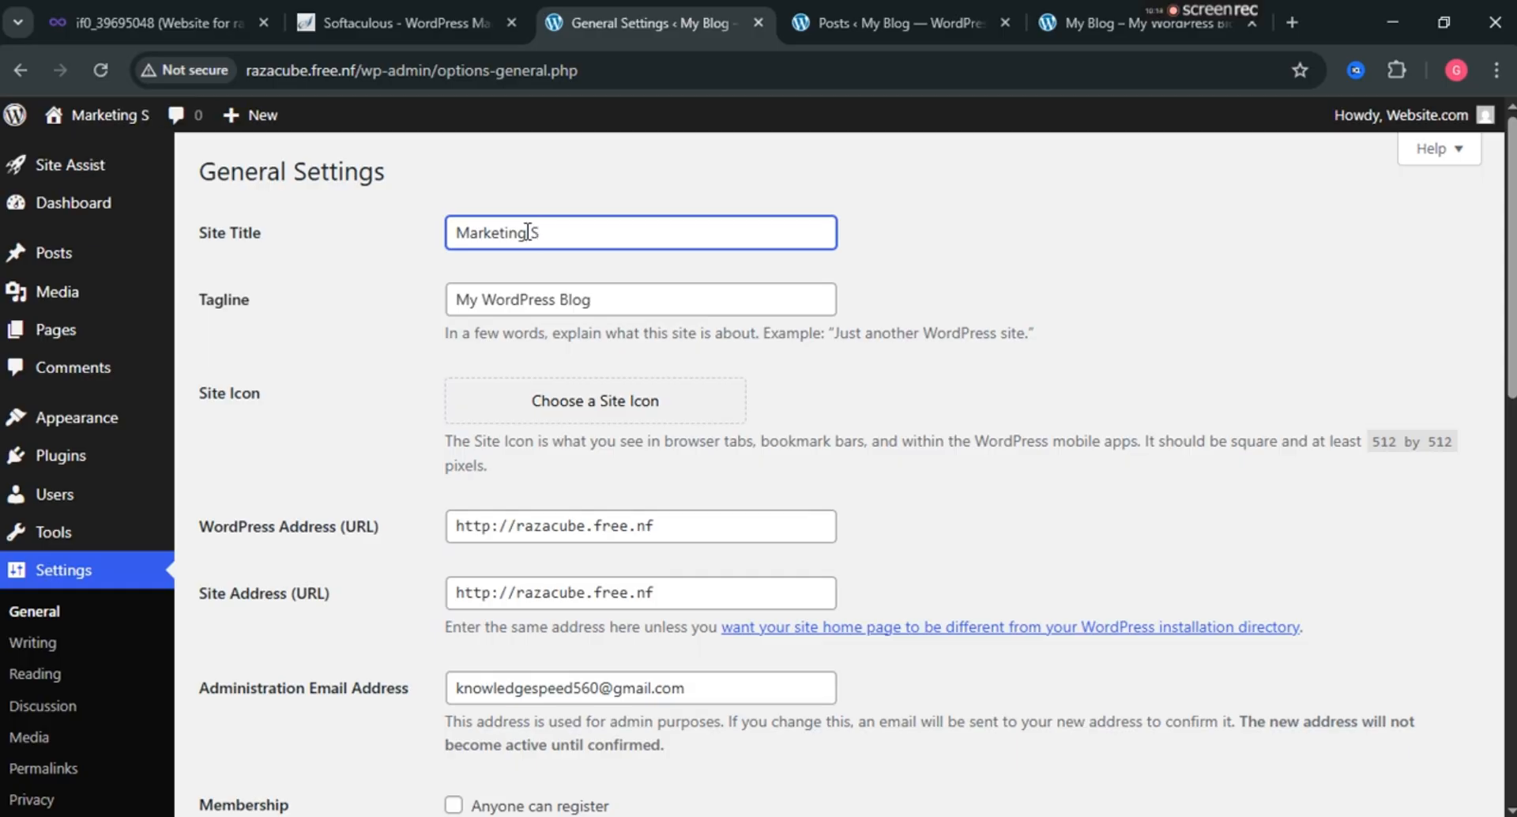
pyautogui.write('etho')
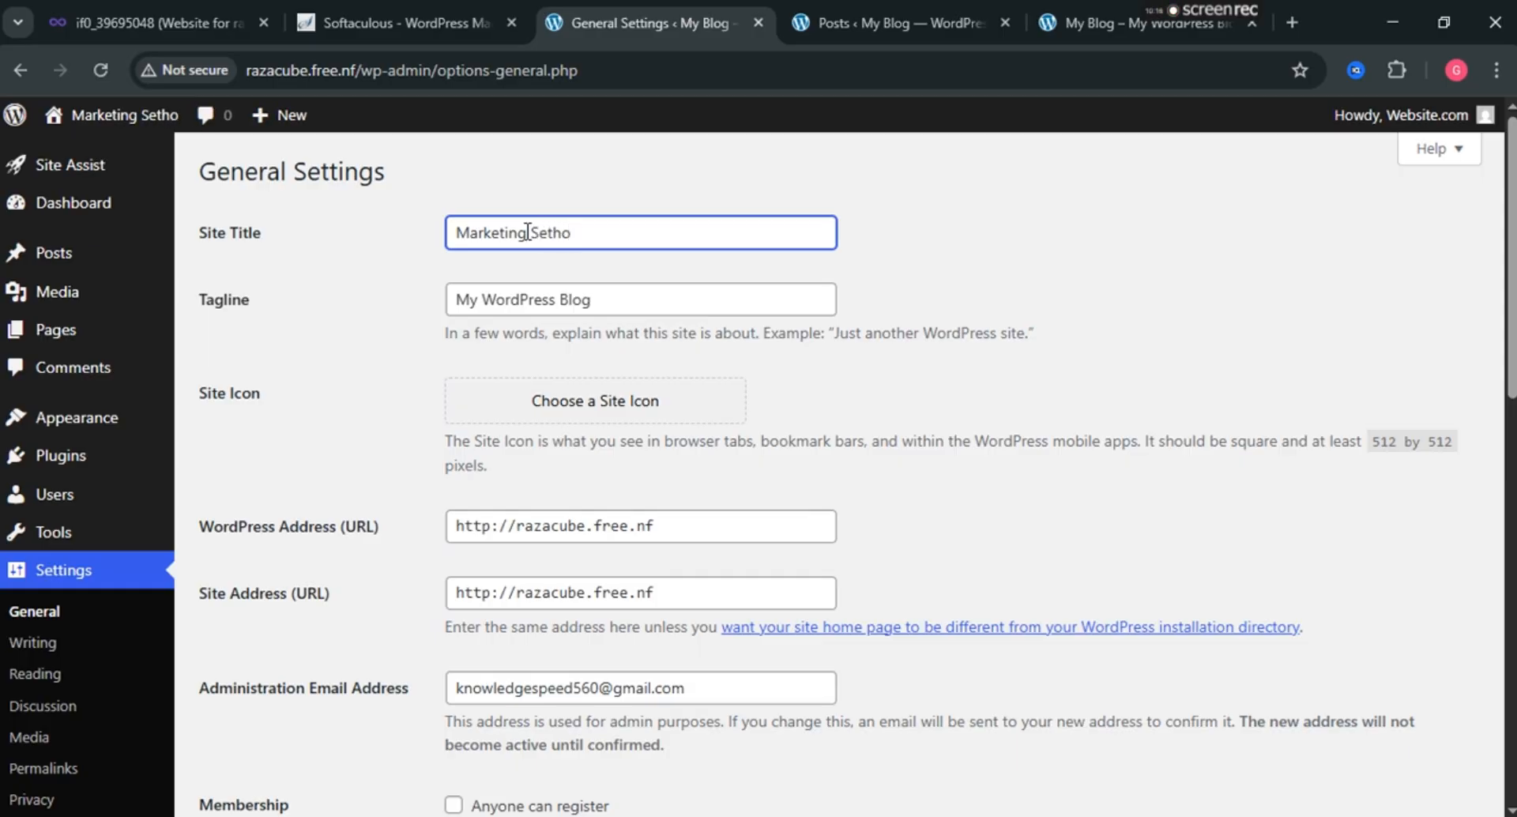
pyautogui.press('BackSpace')
pyautogui.press('BackSpace')
pyautogui.press('BackSpace')
pyautogui.press('BackSpace')
pyautogui.write('te')
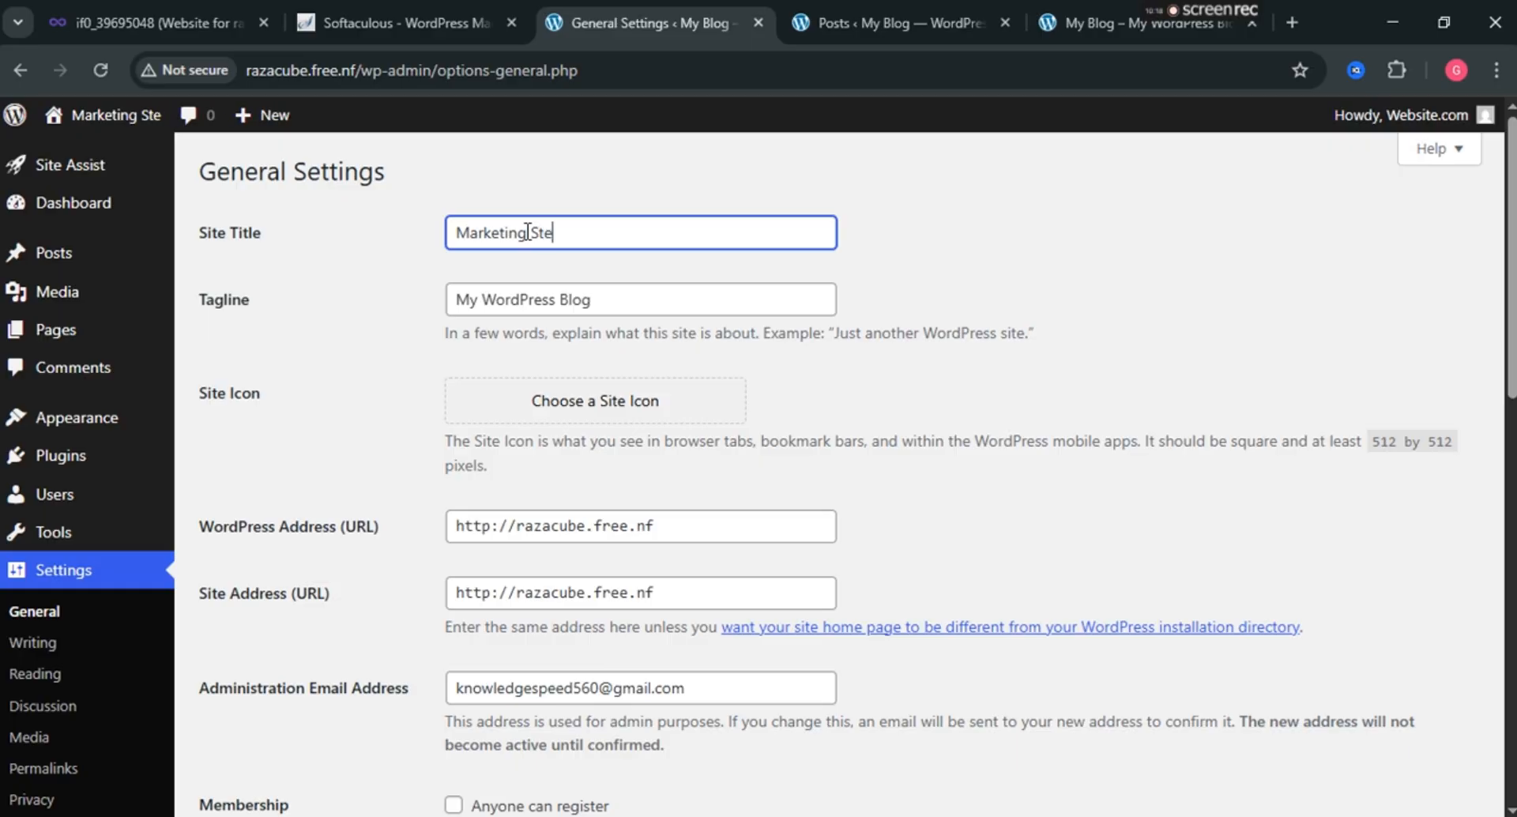
pyautogui.write('ho')
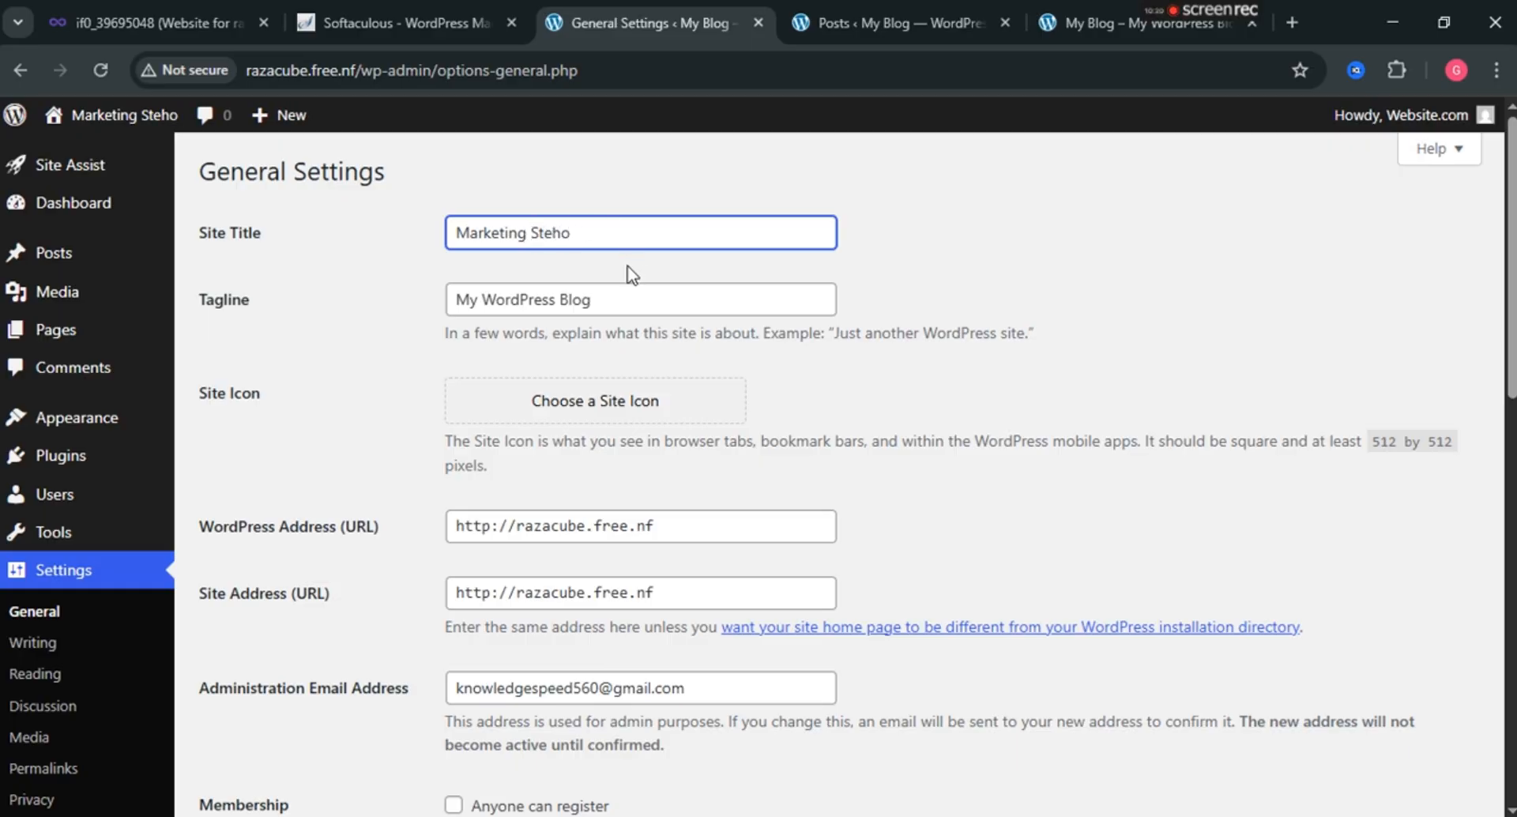
# Replace the tagline with 'Marketing agency'.
pyautogui.tripleClick(622, 302)
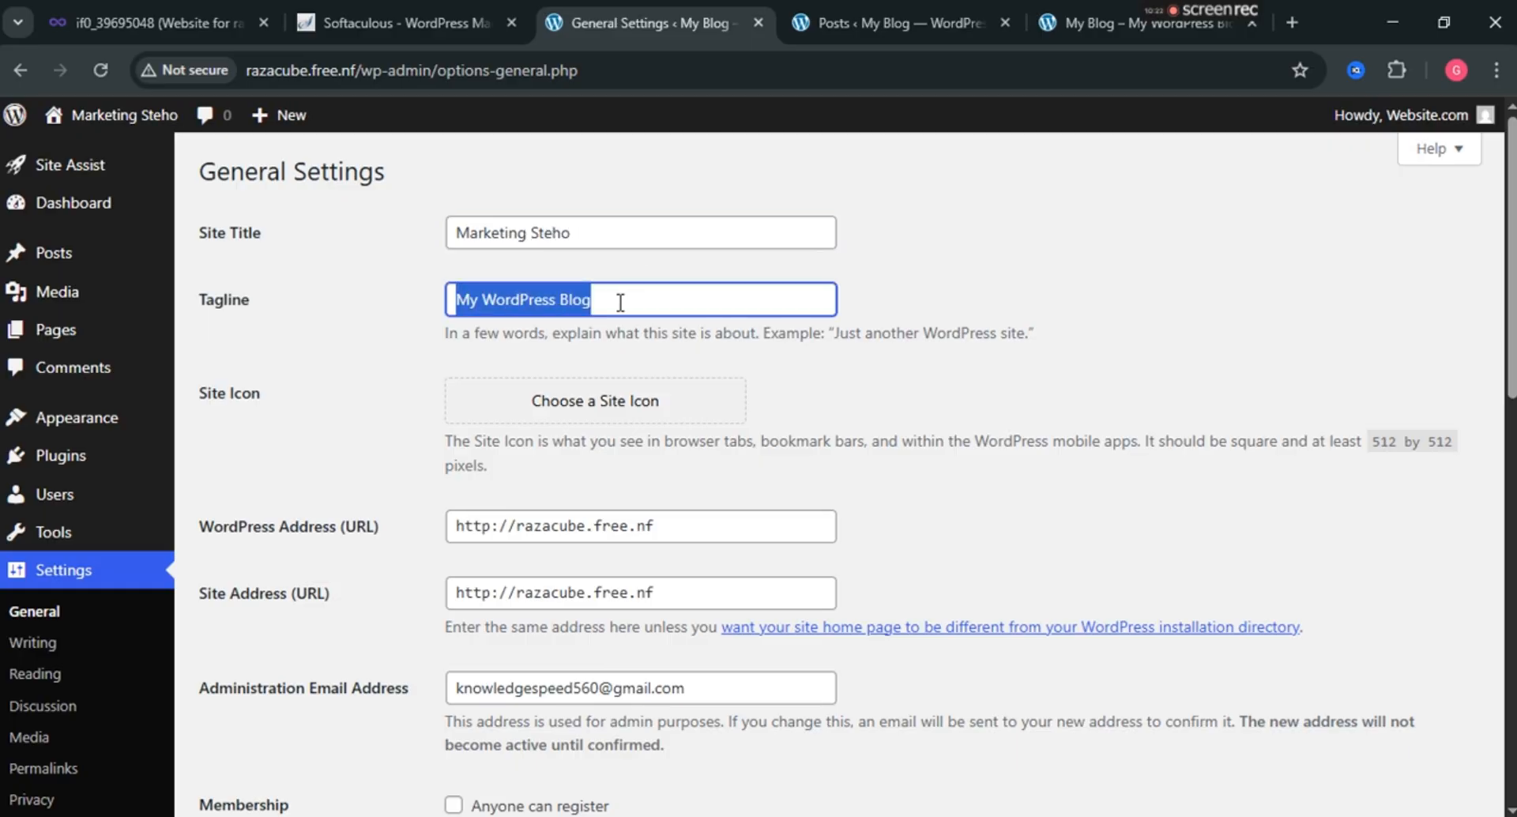
pyautogui.write('m')
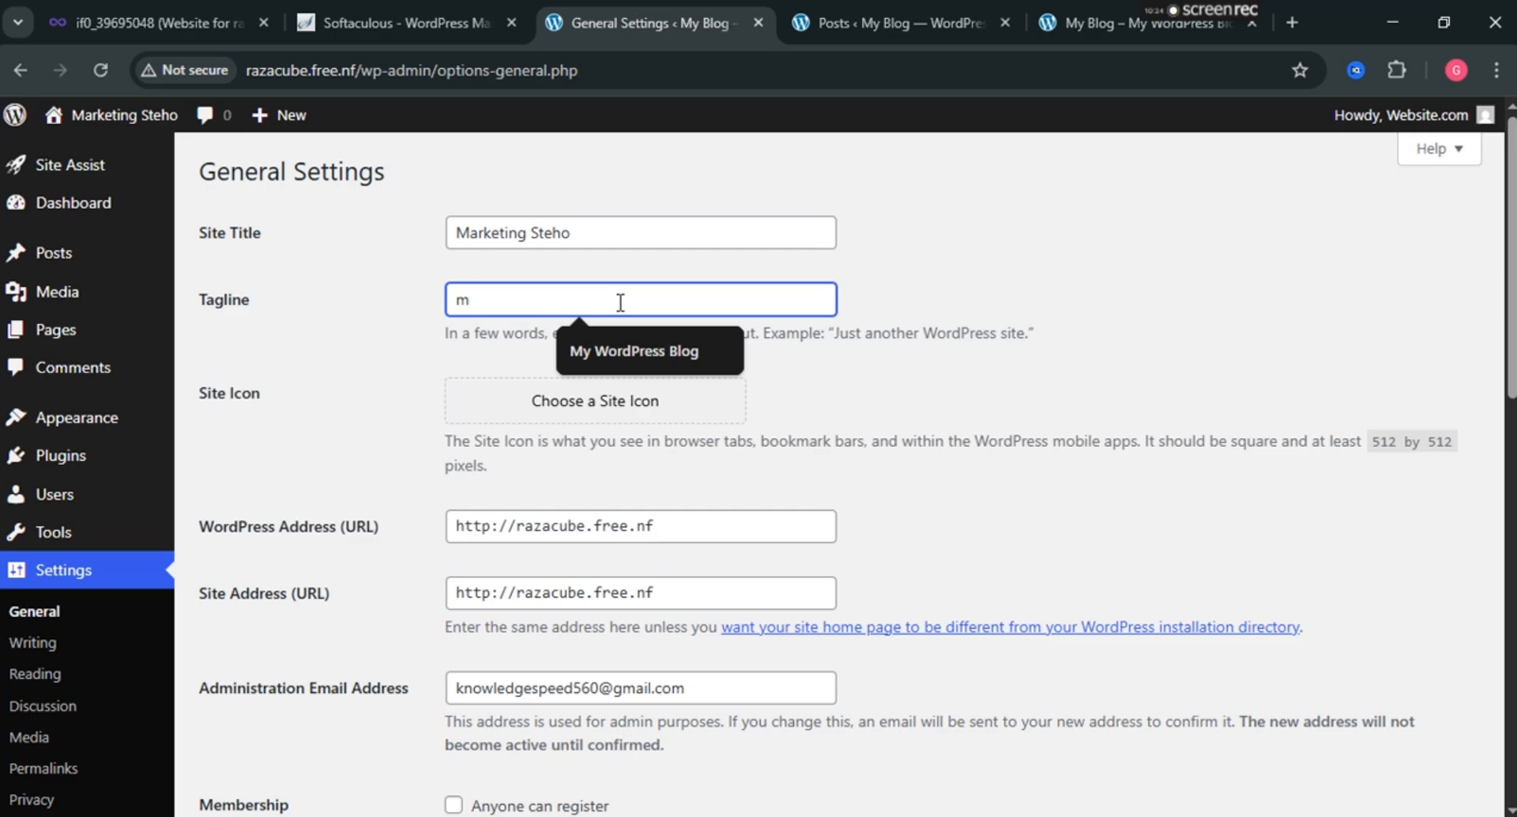
pyautogui.press('BackSpace')
pyautogui.write('Ma')
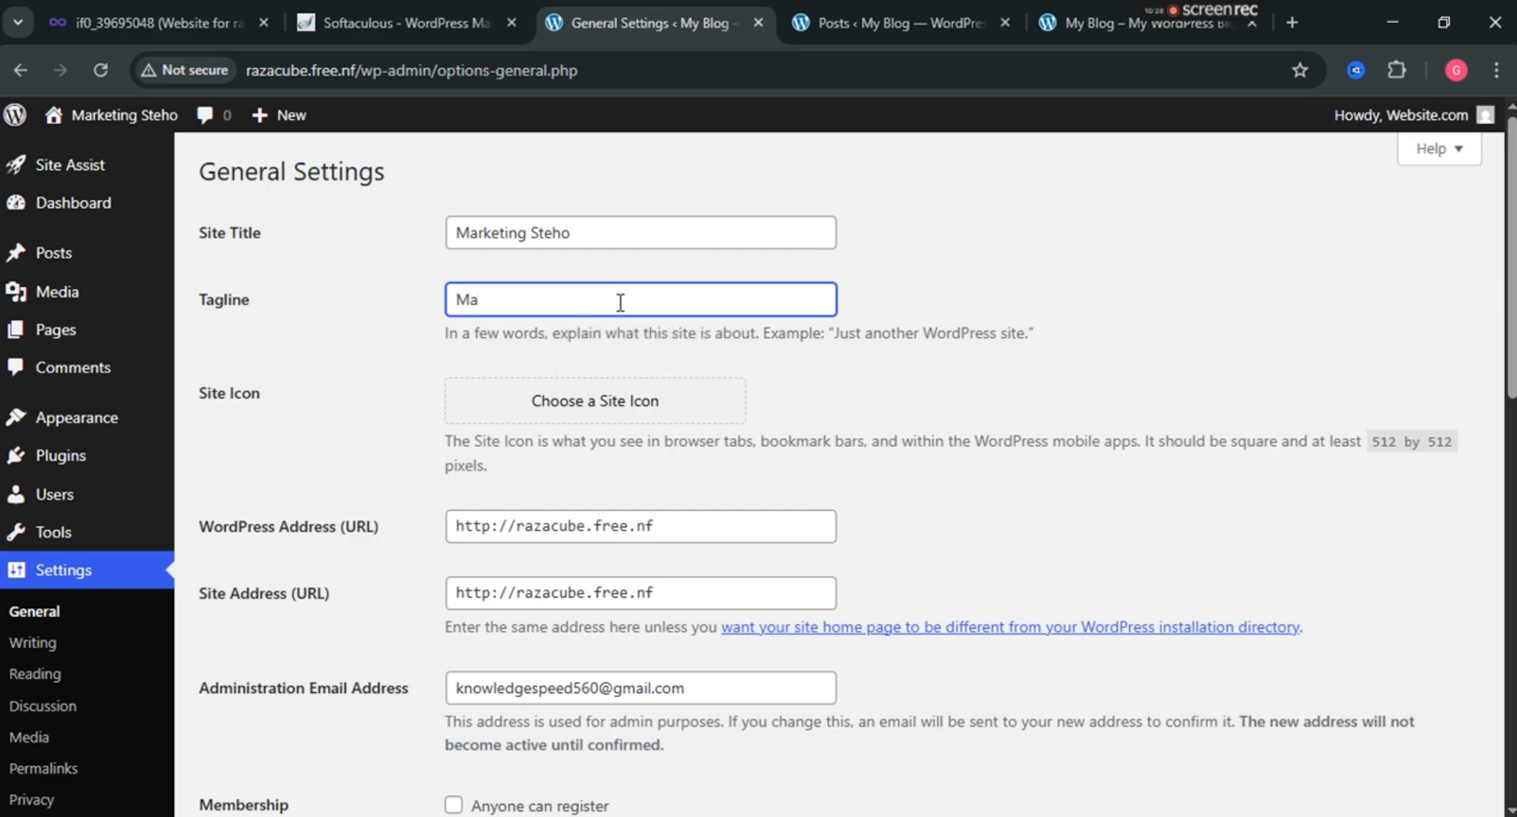
pyautogui.press('BackSpace')
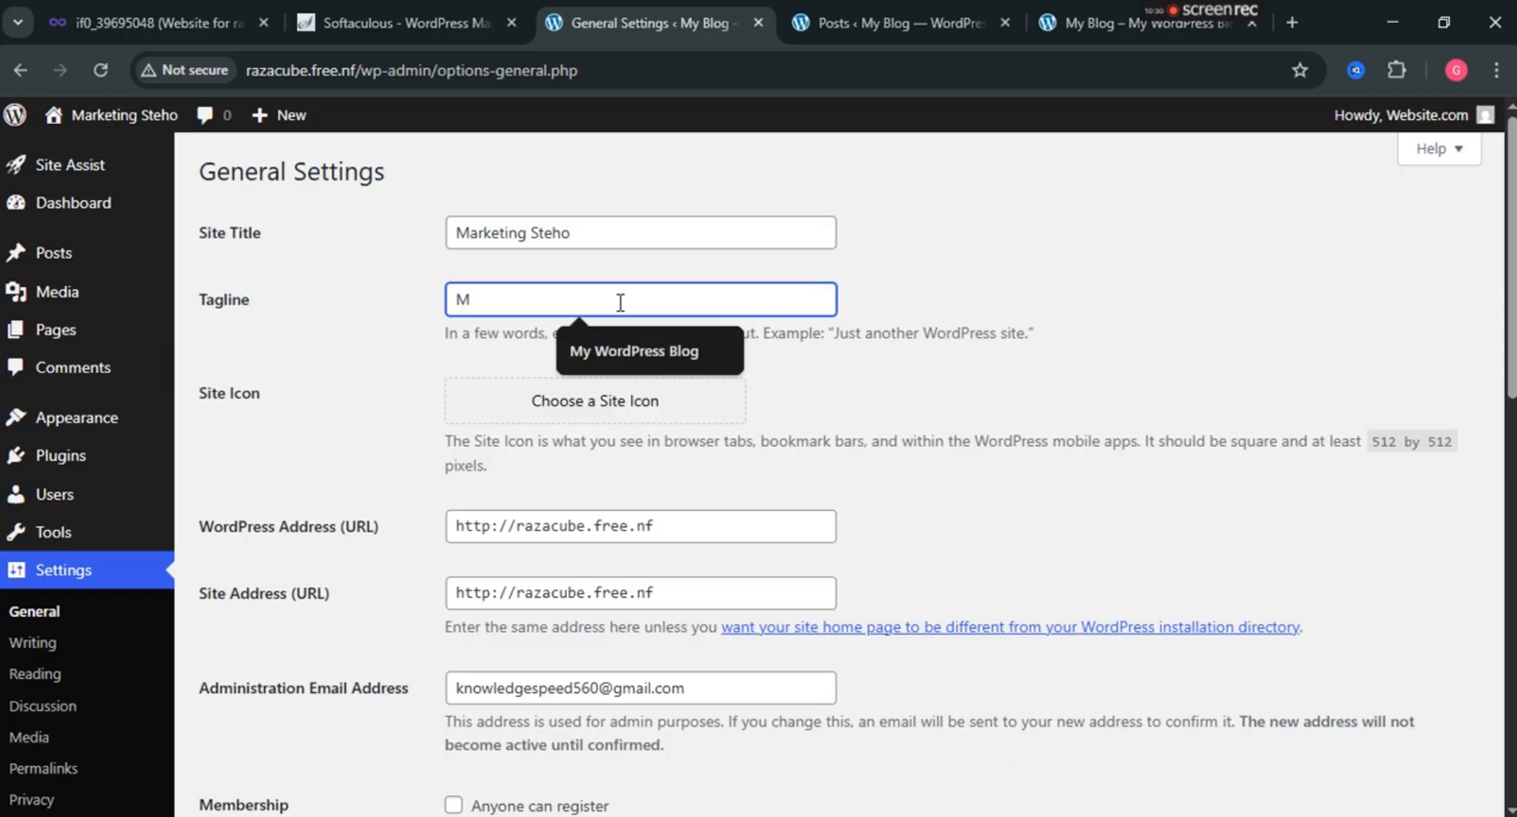
pyautogui.write('arketing ')
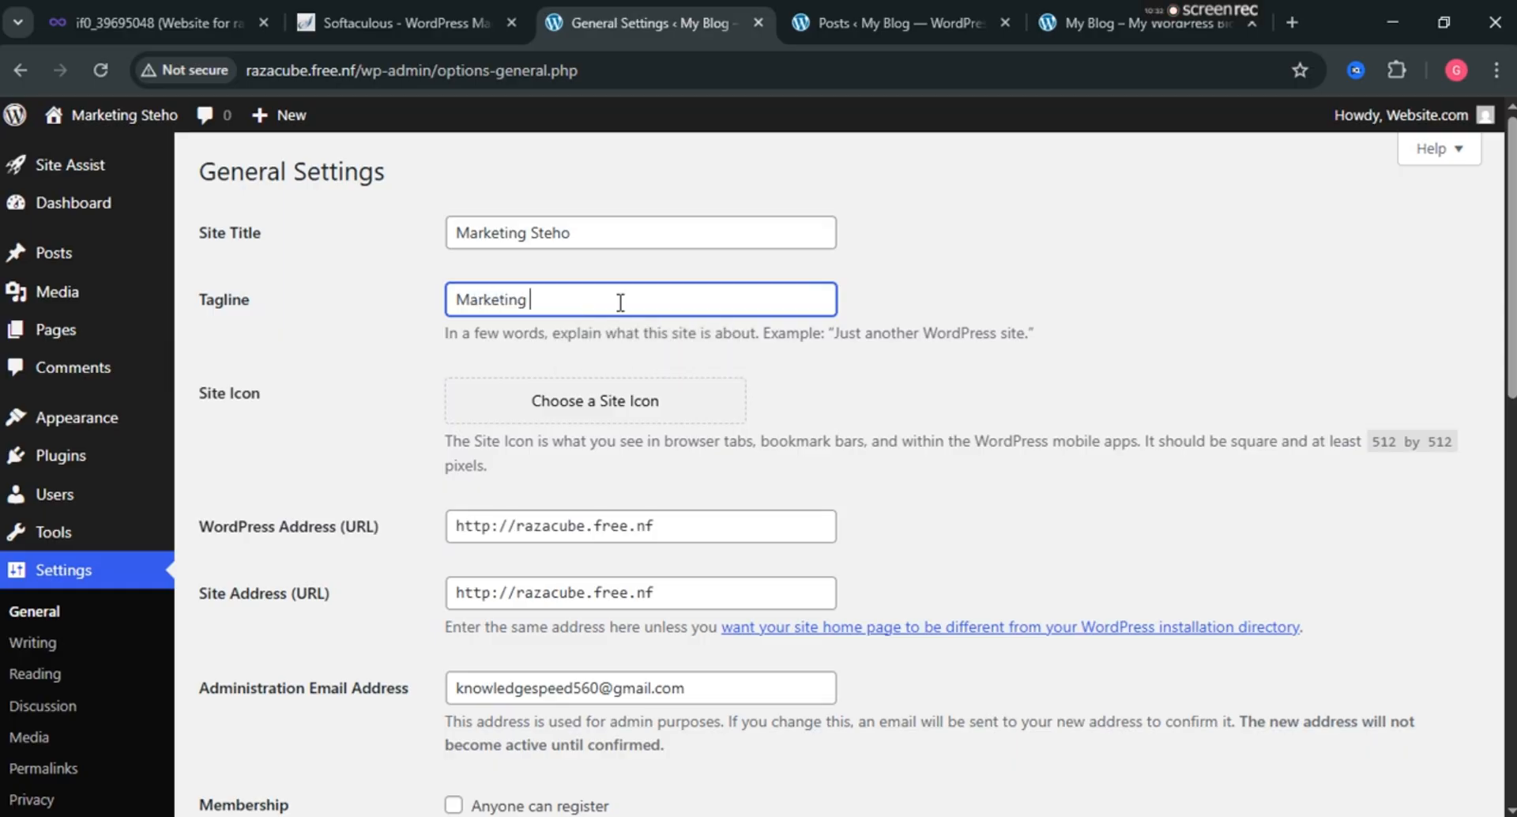
pyautogui.write('agencey')
pyautogui.click(955, 317)
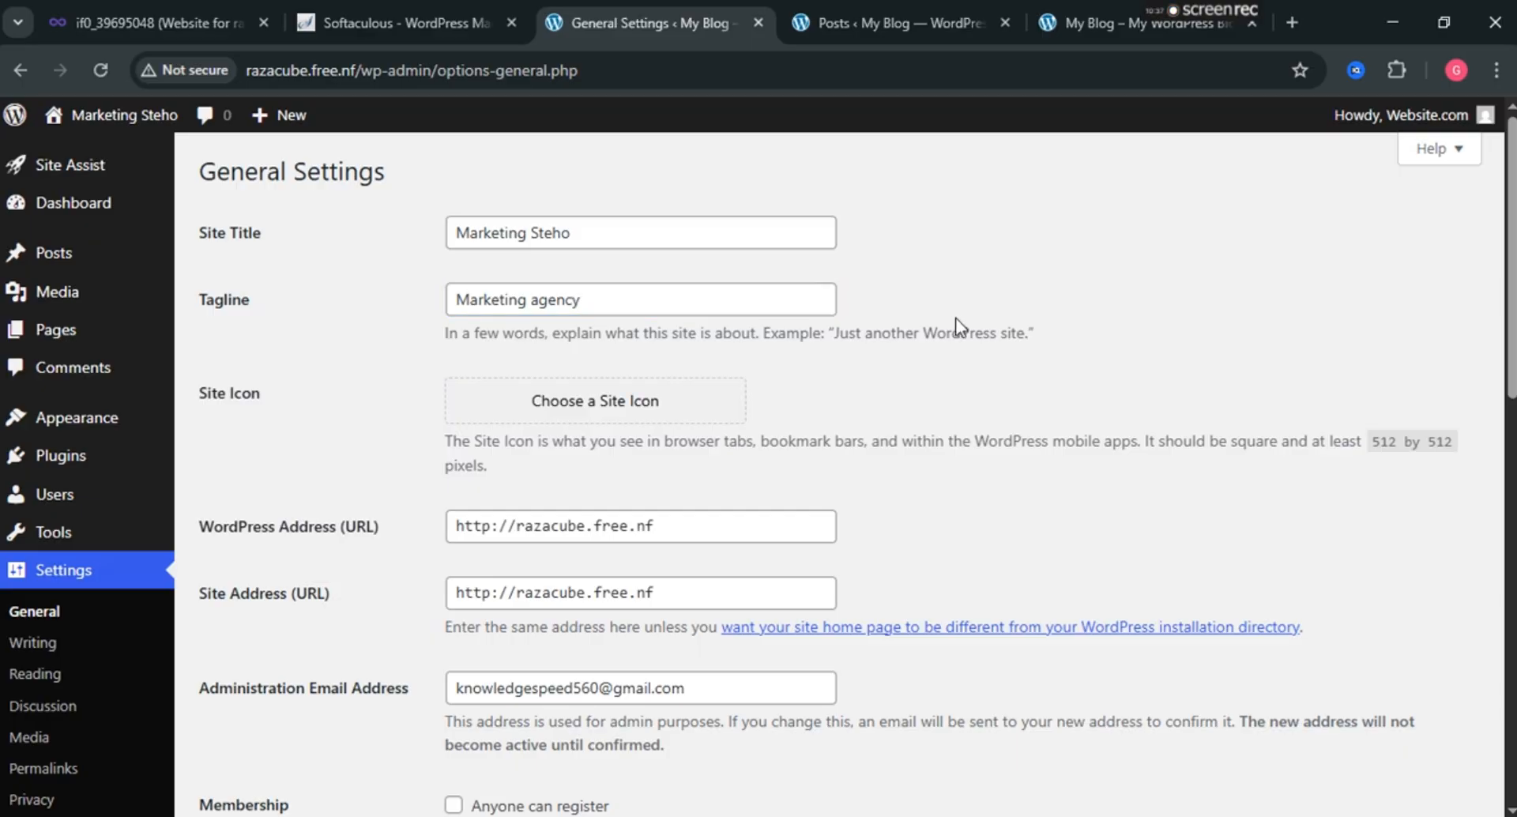
# Upload linkedin.png from the computer and set it as the Site Icon.
pyautogui.click(716, 411)
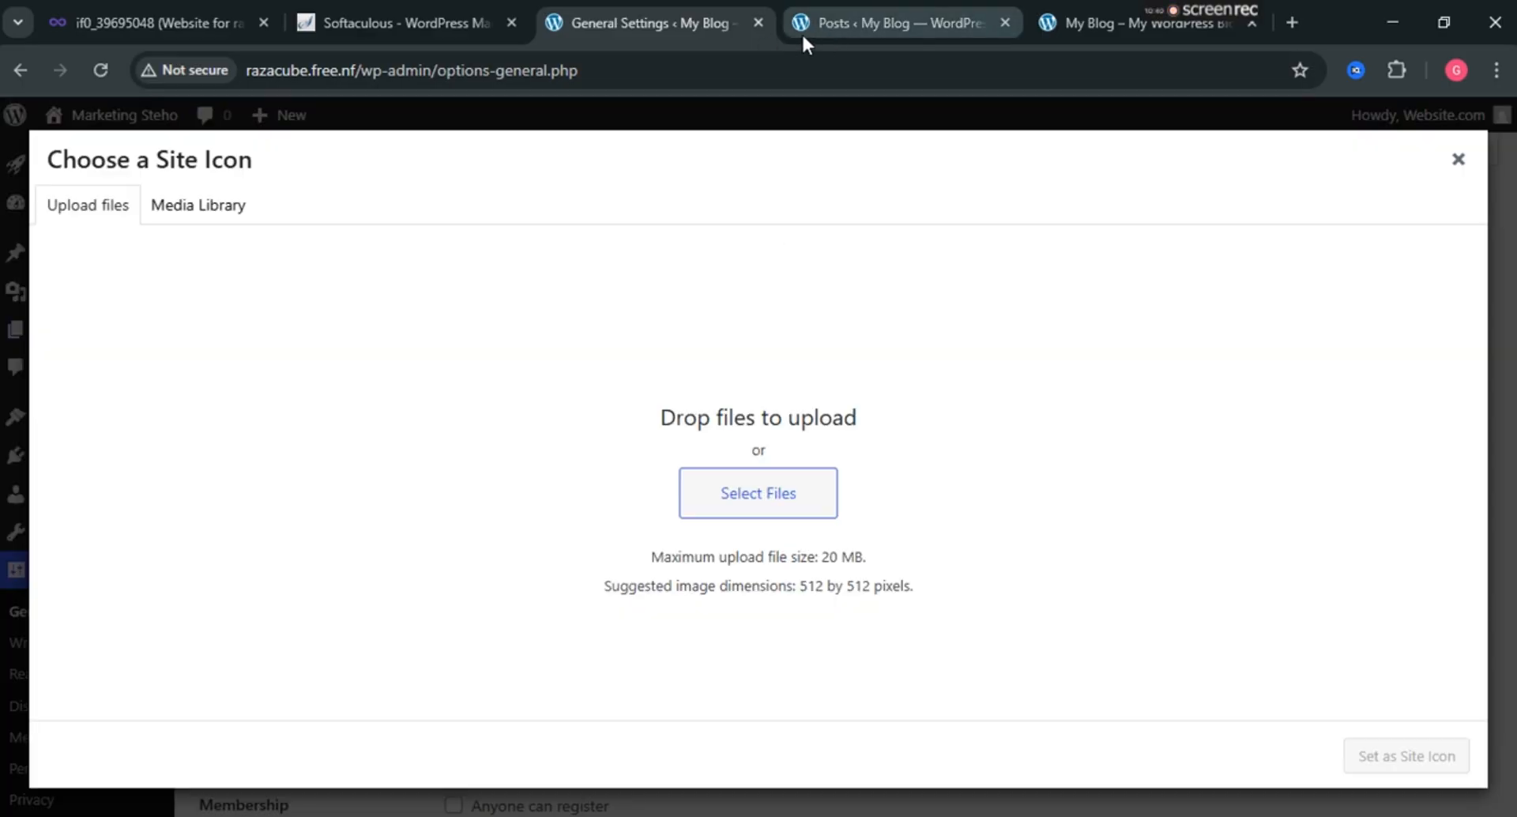
pyautogui.moveTo(800, 25)
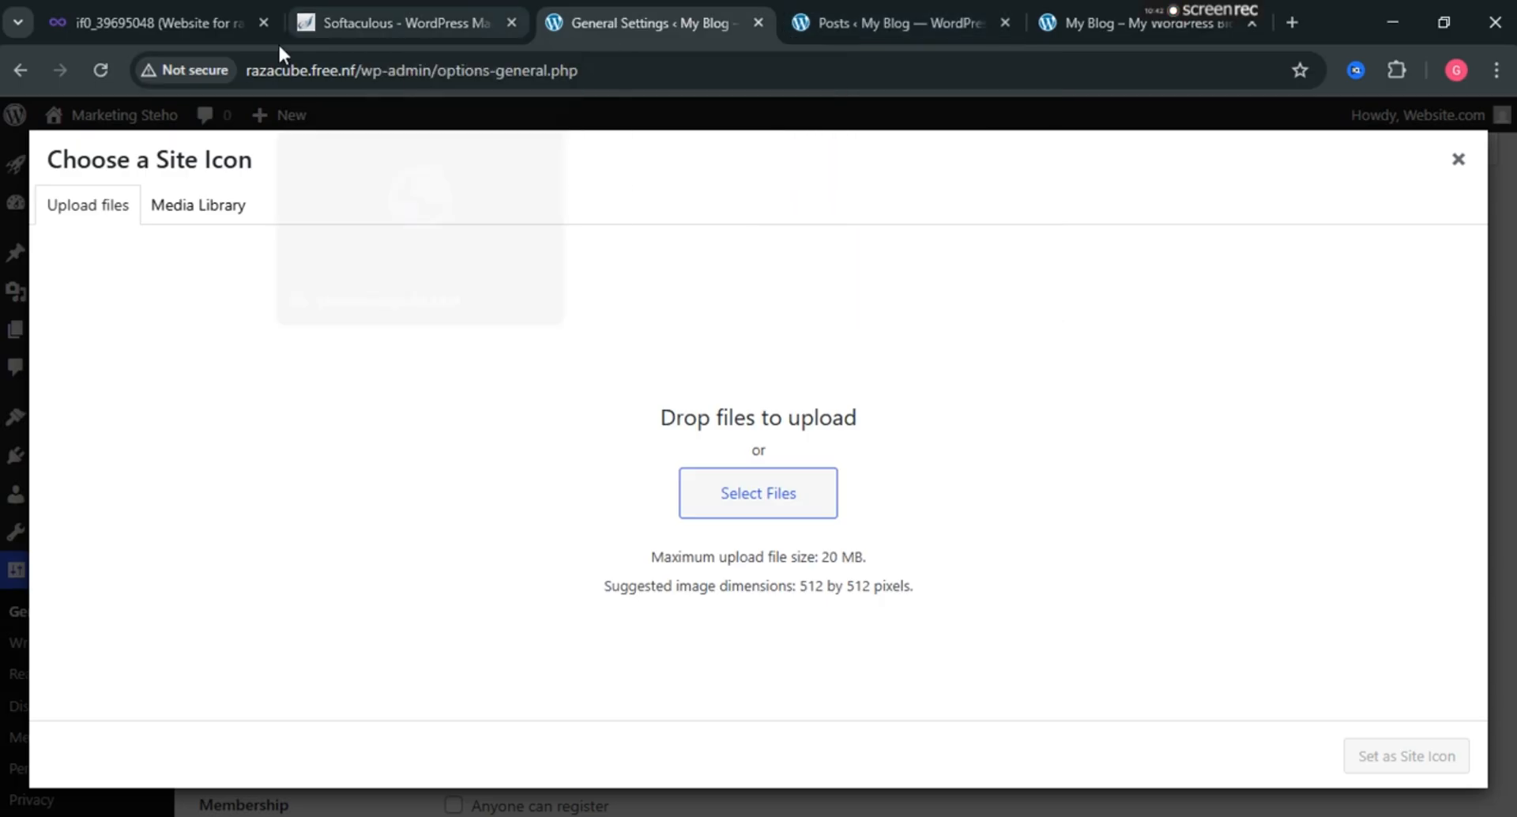
pyautogui.moveTo(74, 24)
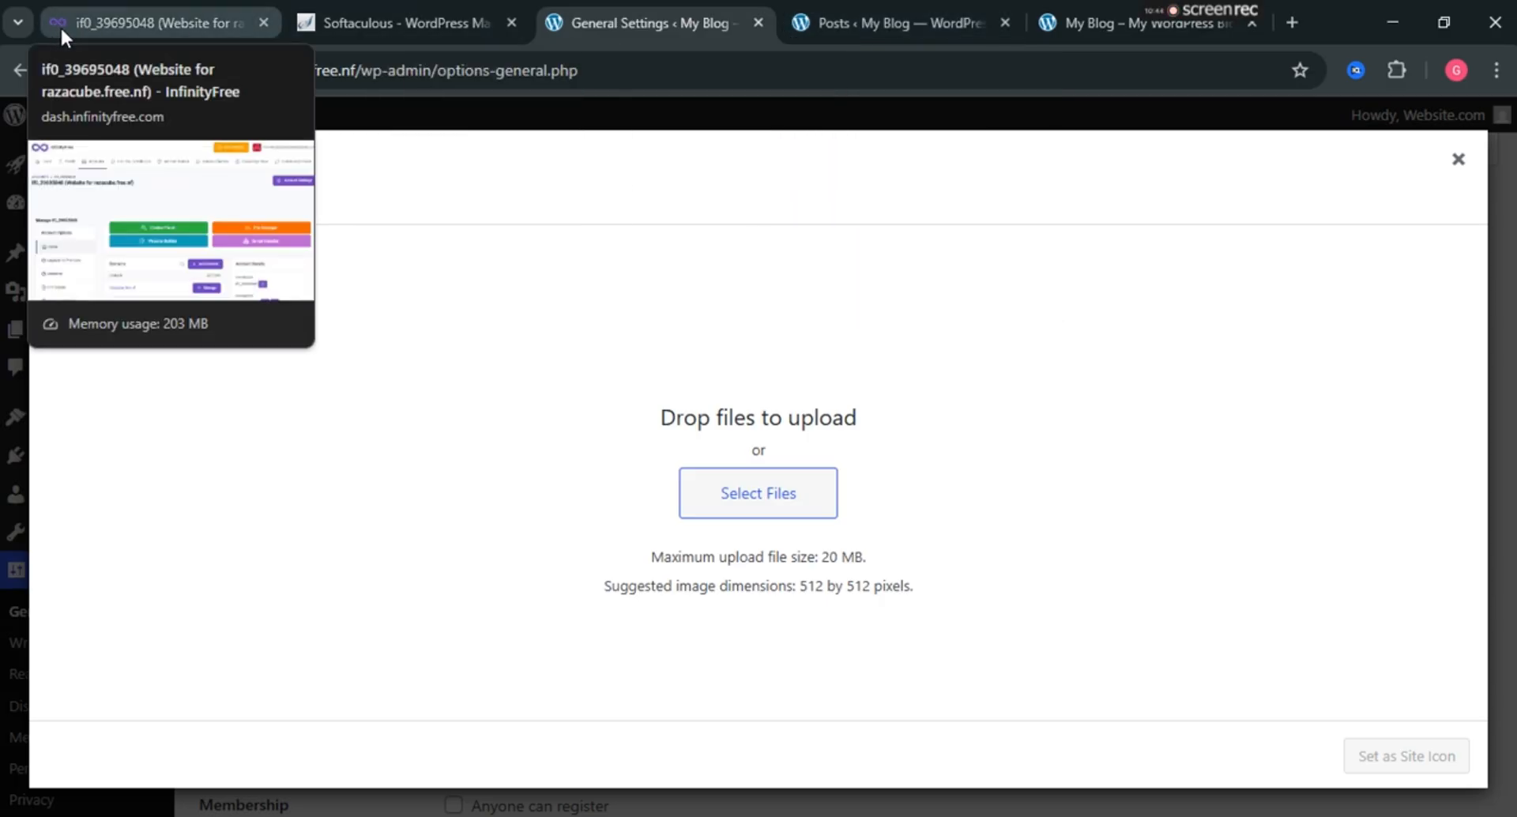
pyautogui.click(790, 510)
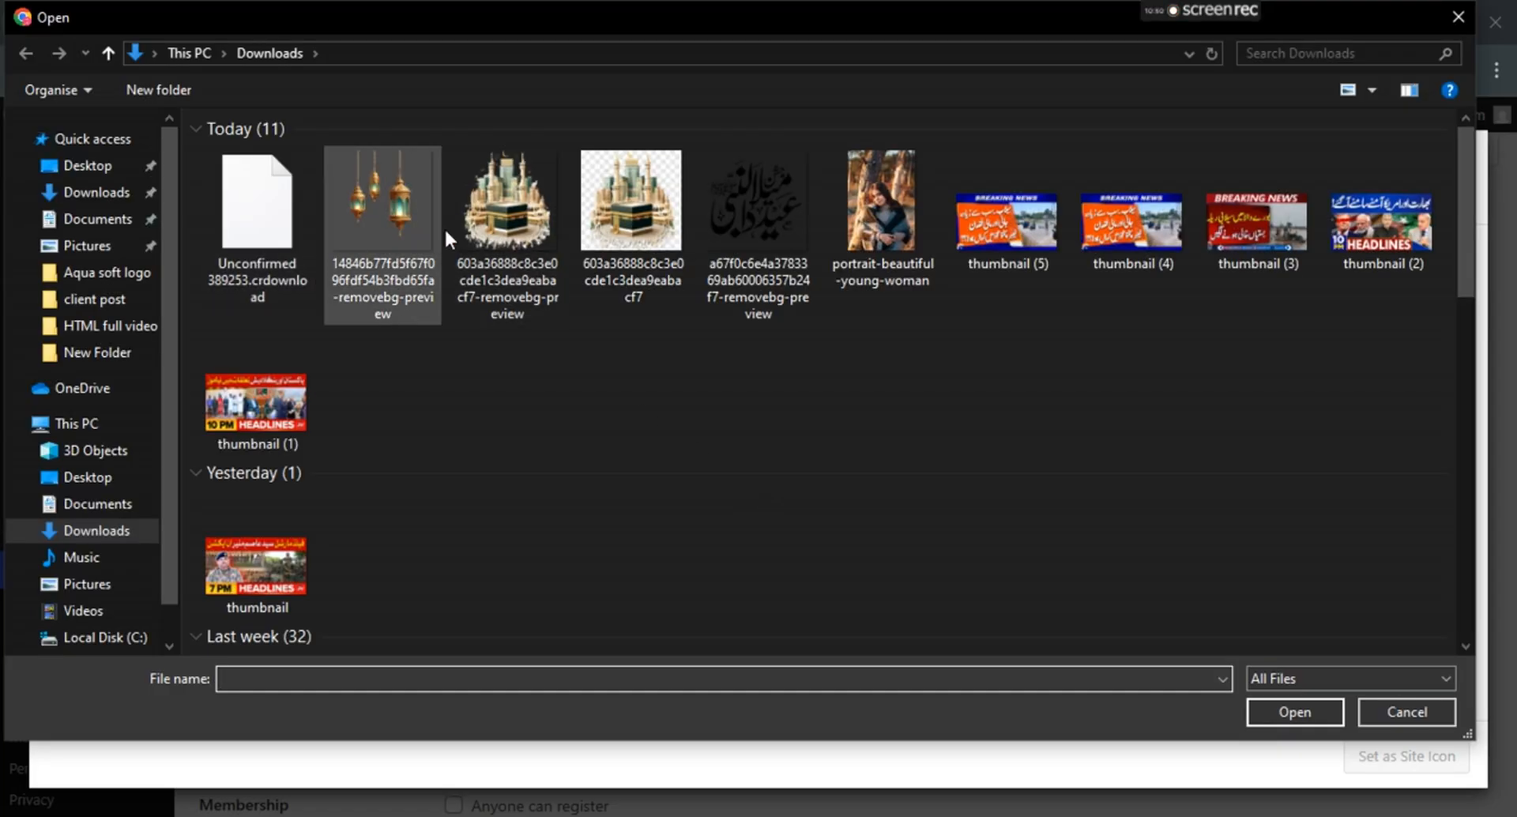
pyautogui.scroll(-10, 812, 314)
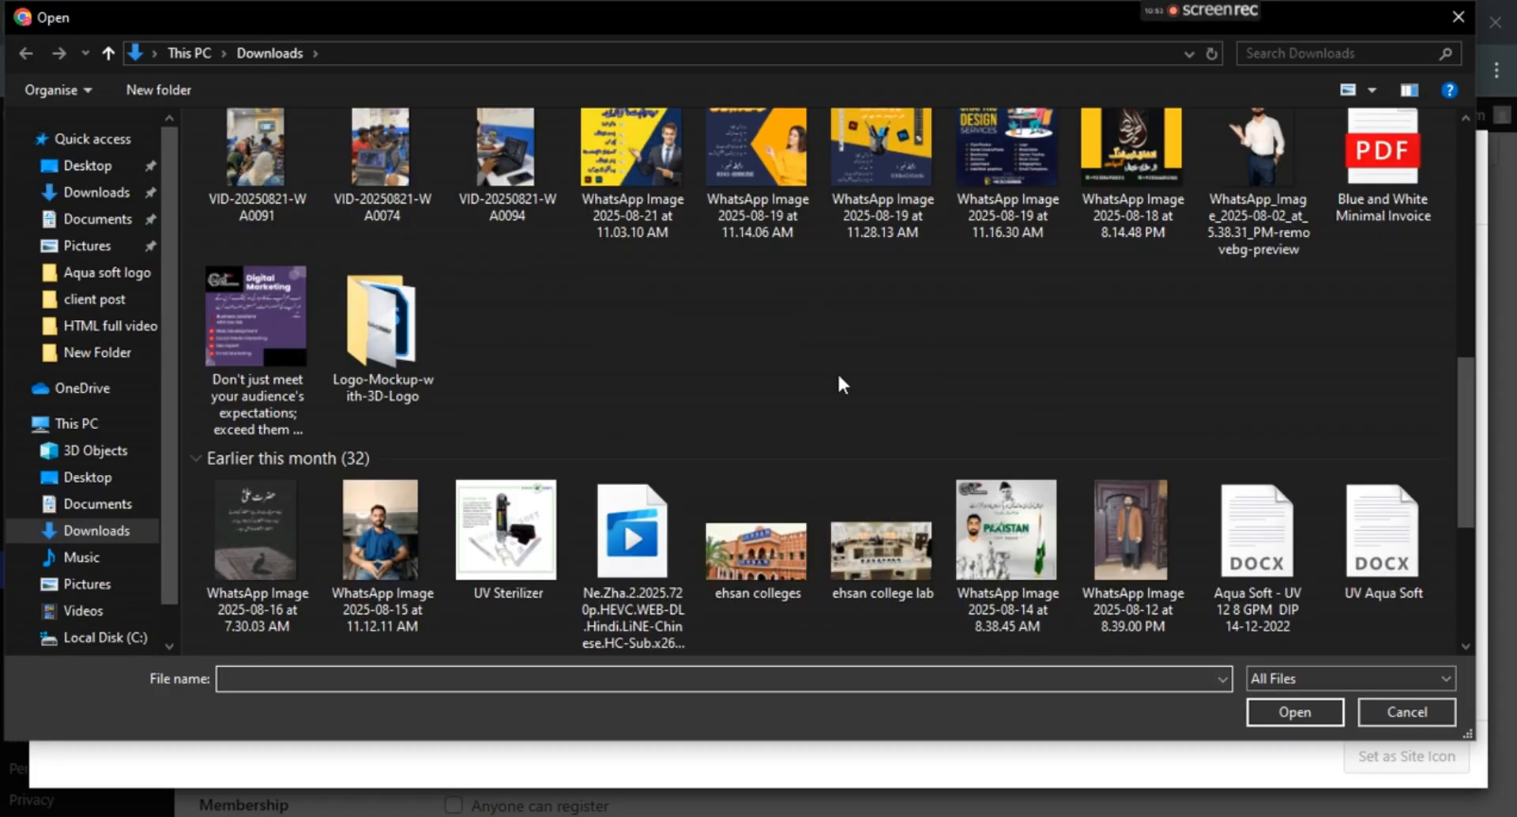
pyautogui.scroll(-5, 826, 370)
pyautogui.scroll(1, 825, 369)
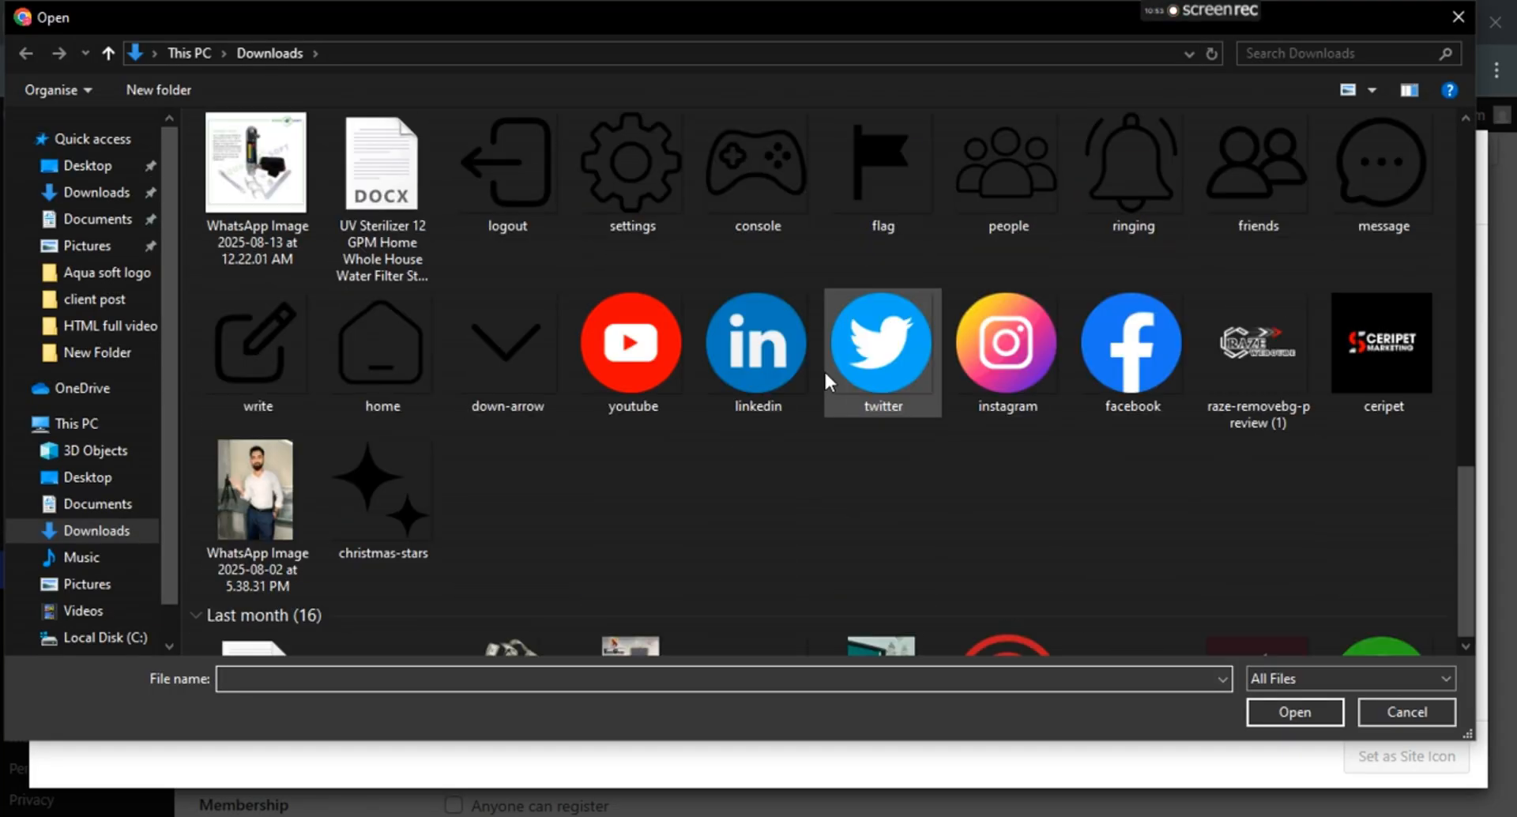
pyautogui.click(1251, 365)
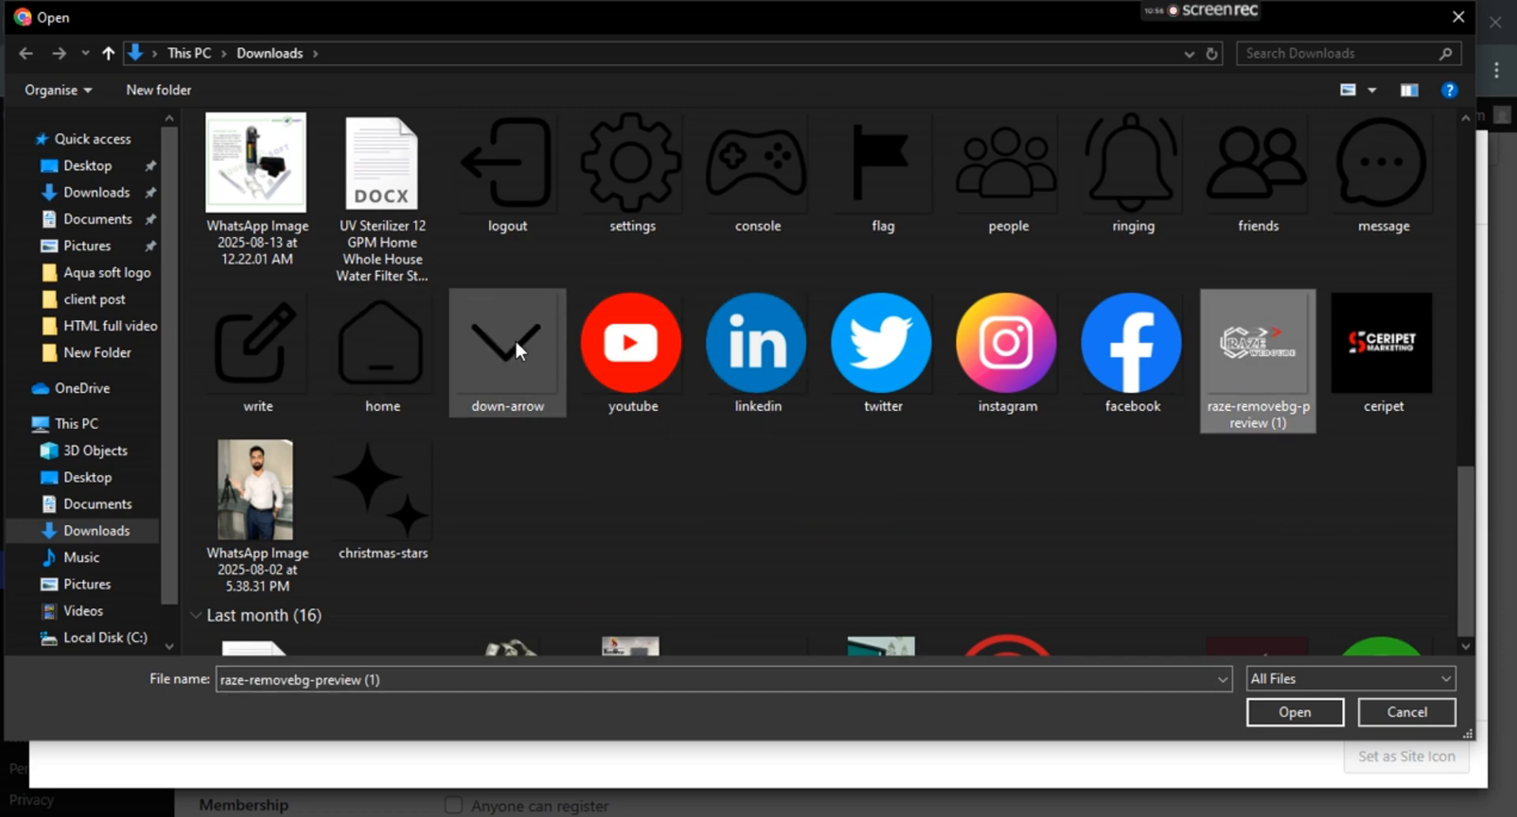
pyautogui.click(627, 353)
pyautogui.click(757, 347)
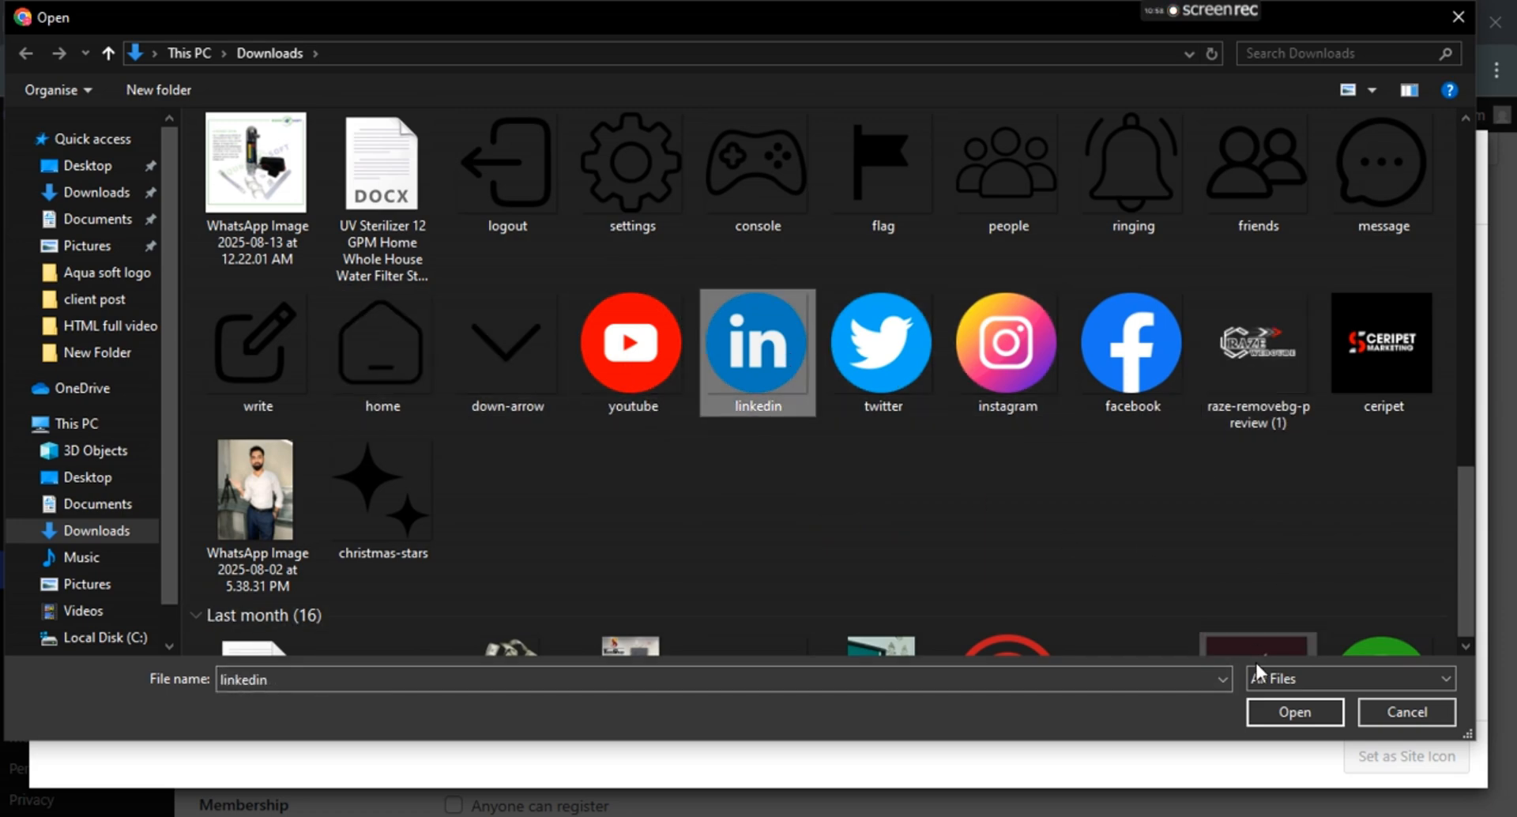
pyautogui.click(1293, 713)
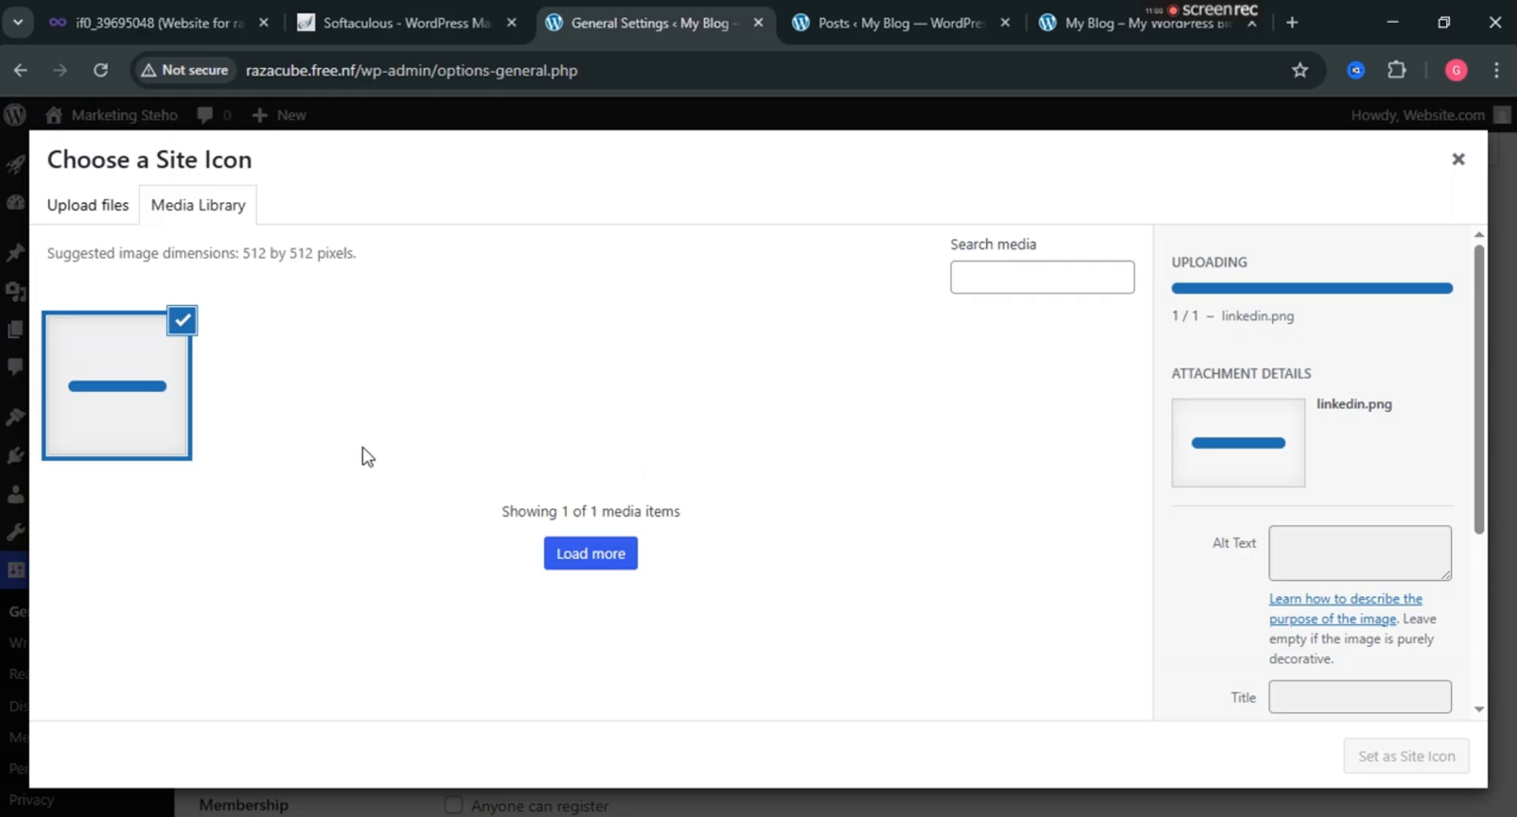
pyautogui.click(1435, 759)
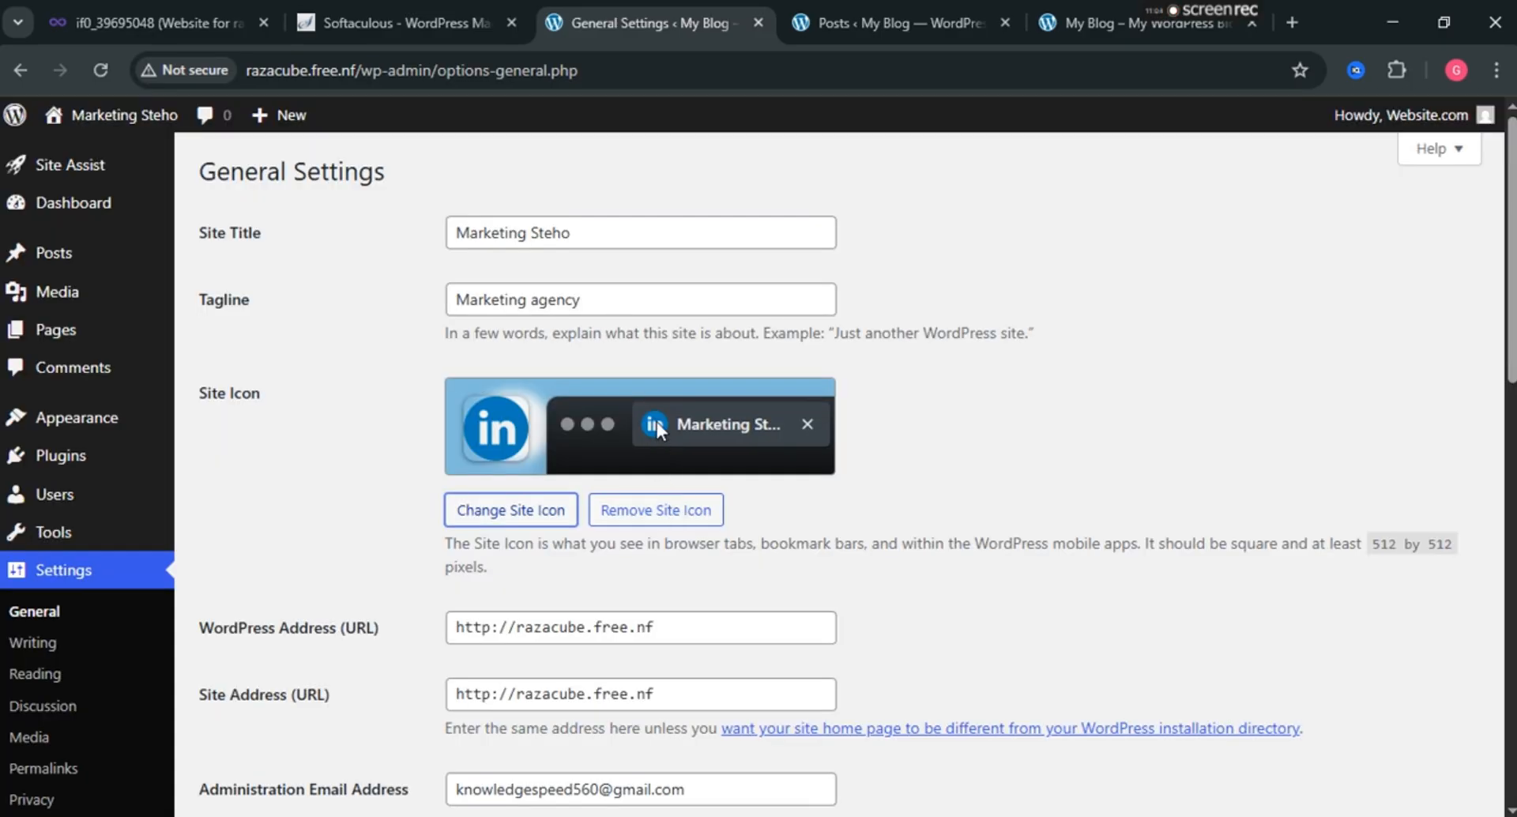
pyautogui.scroll(-2, 638, 506)
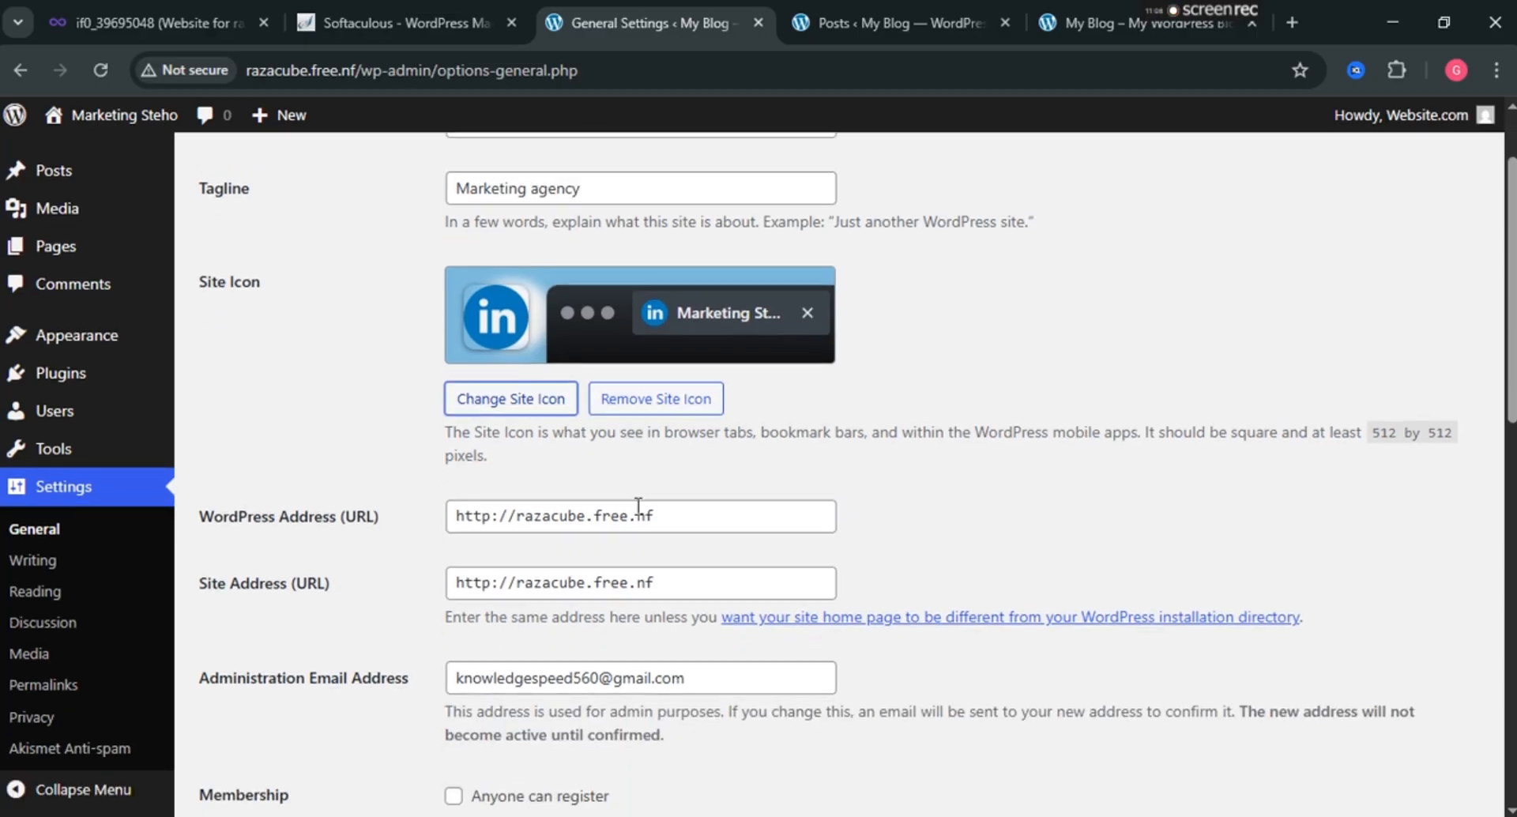
pyautogui.scroll(-4, 638, 506)
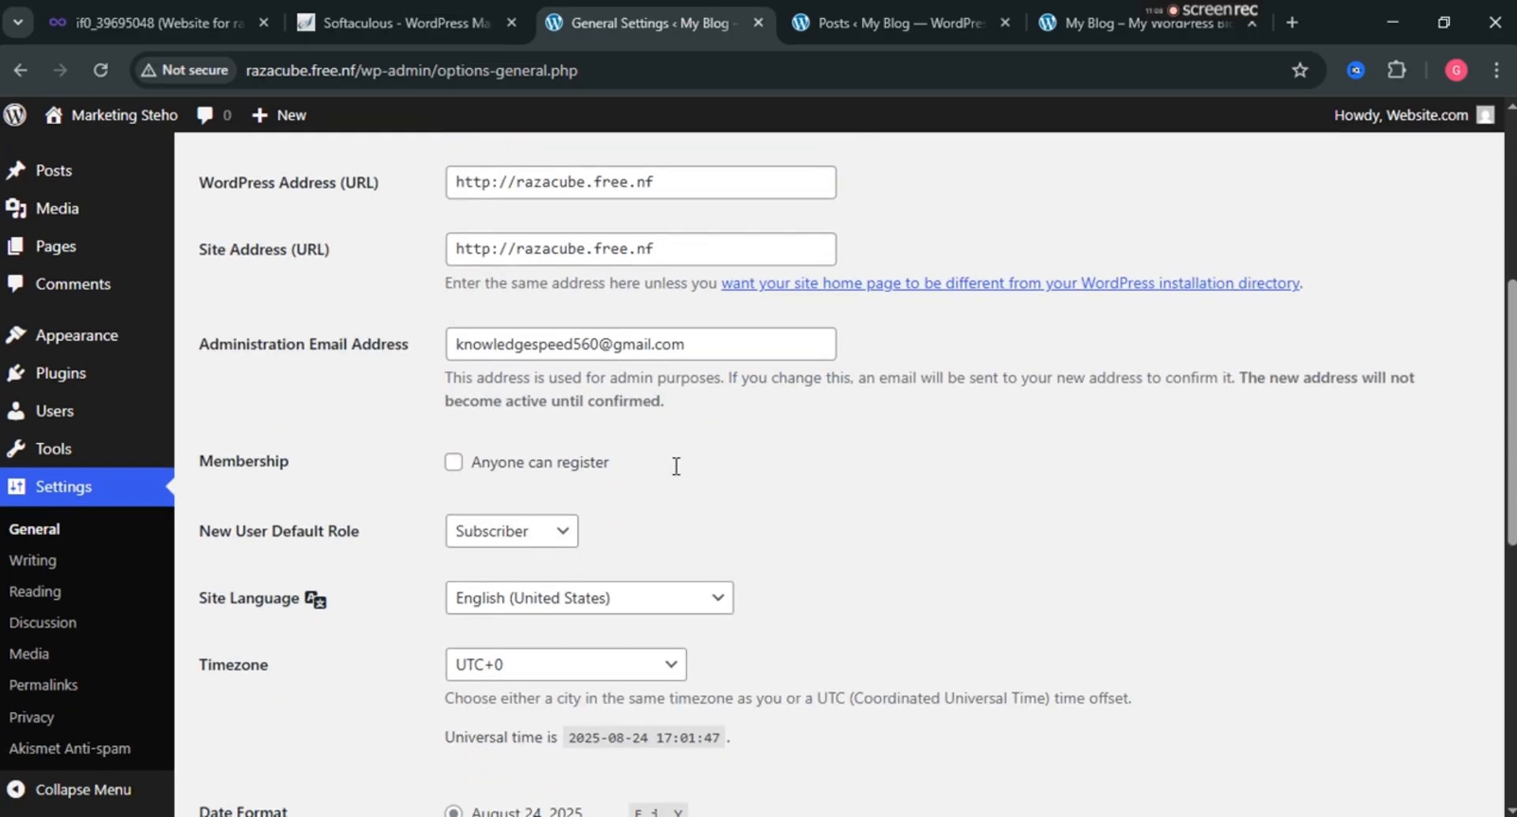
pyautogui.scroll(-1, 676, 466)
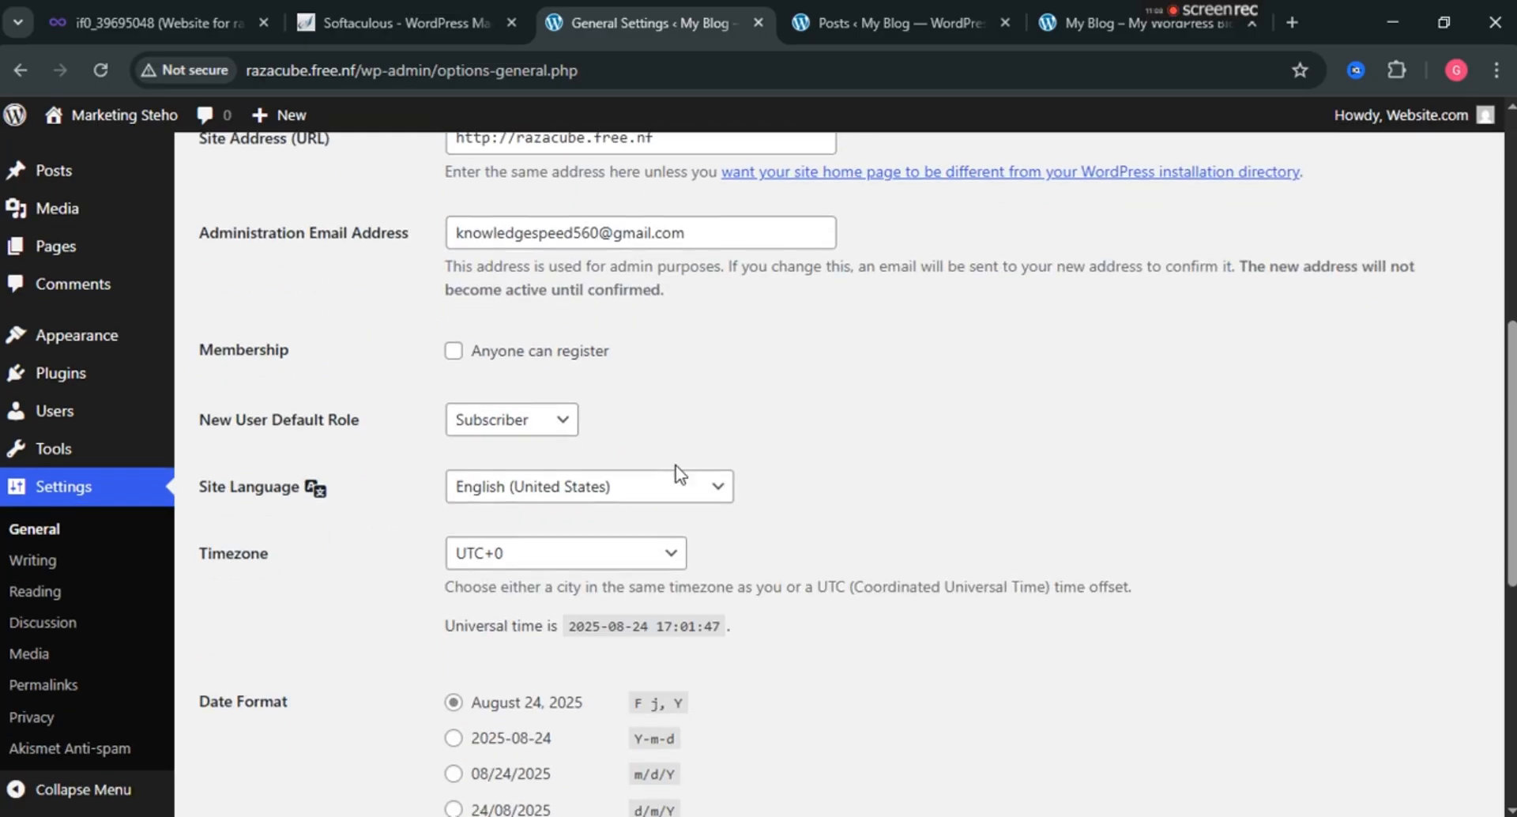
pyautogui.click(453, 351)
pyautogui.click(452, 352)
pyautogui.click(540, 426)
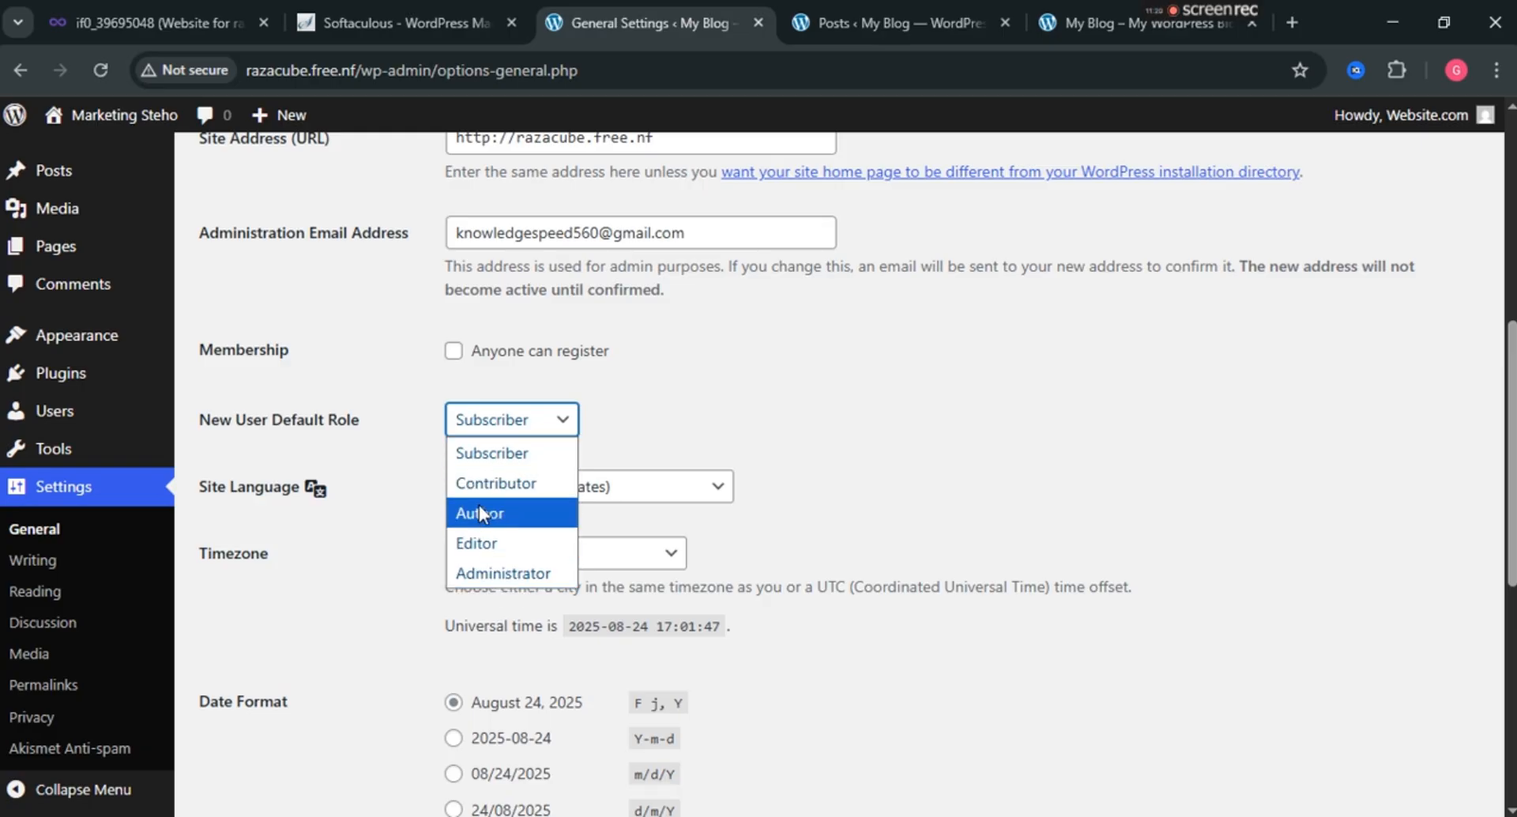
pyautogui.click(705, 414)
pyautogui.scroll(-1, 705, 414)
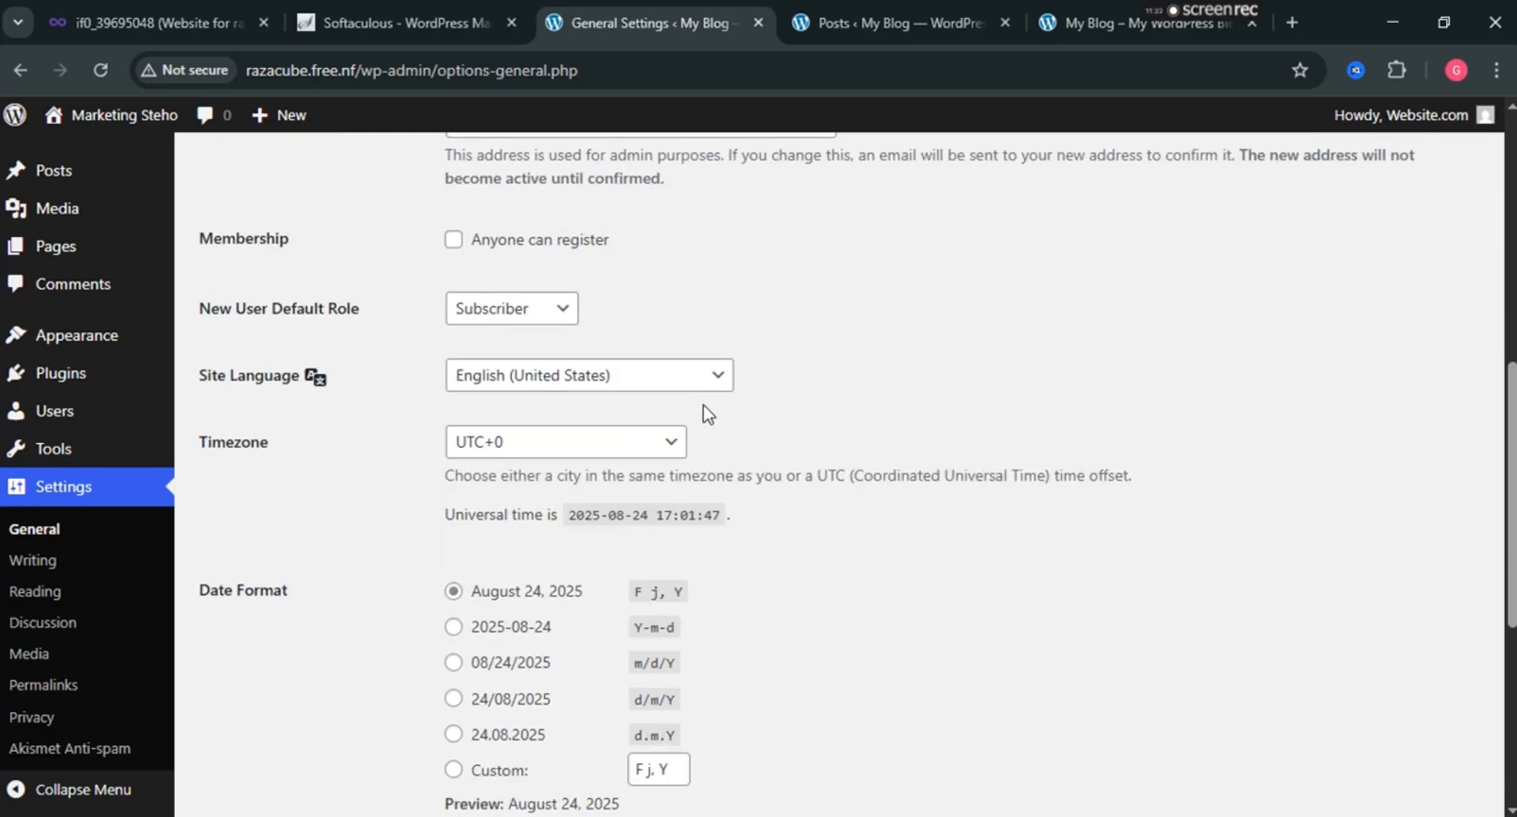
pyautogui.scroll(-3, 506, 466)
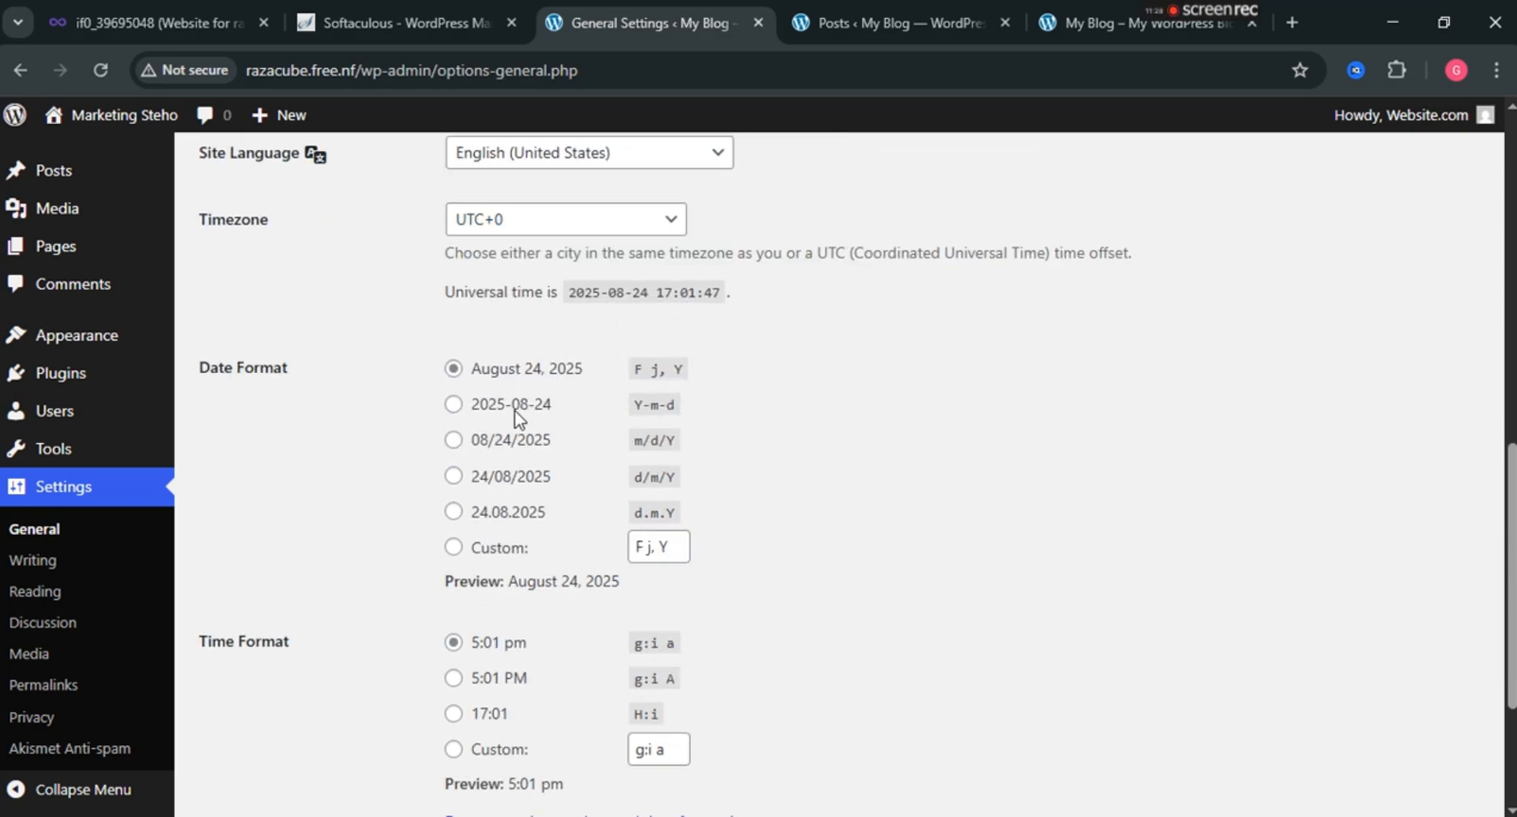
pyautogui.scroll(-1, 500, 389)
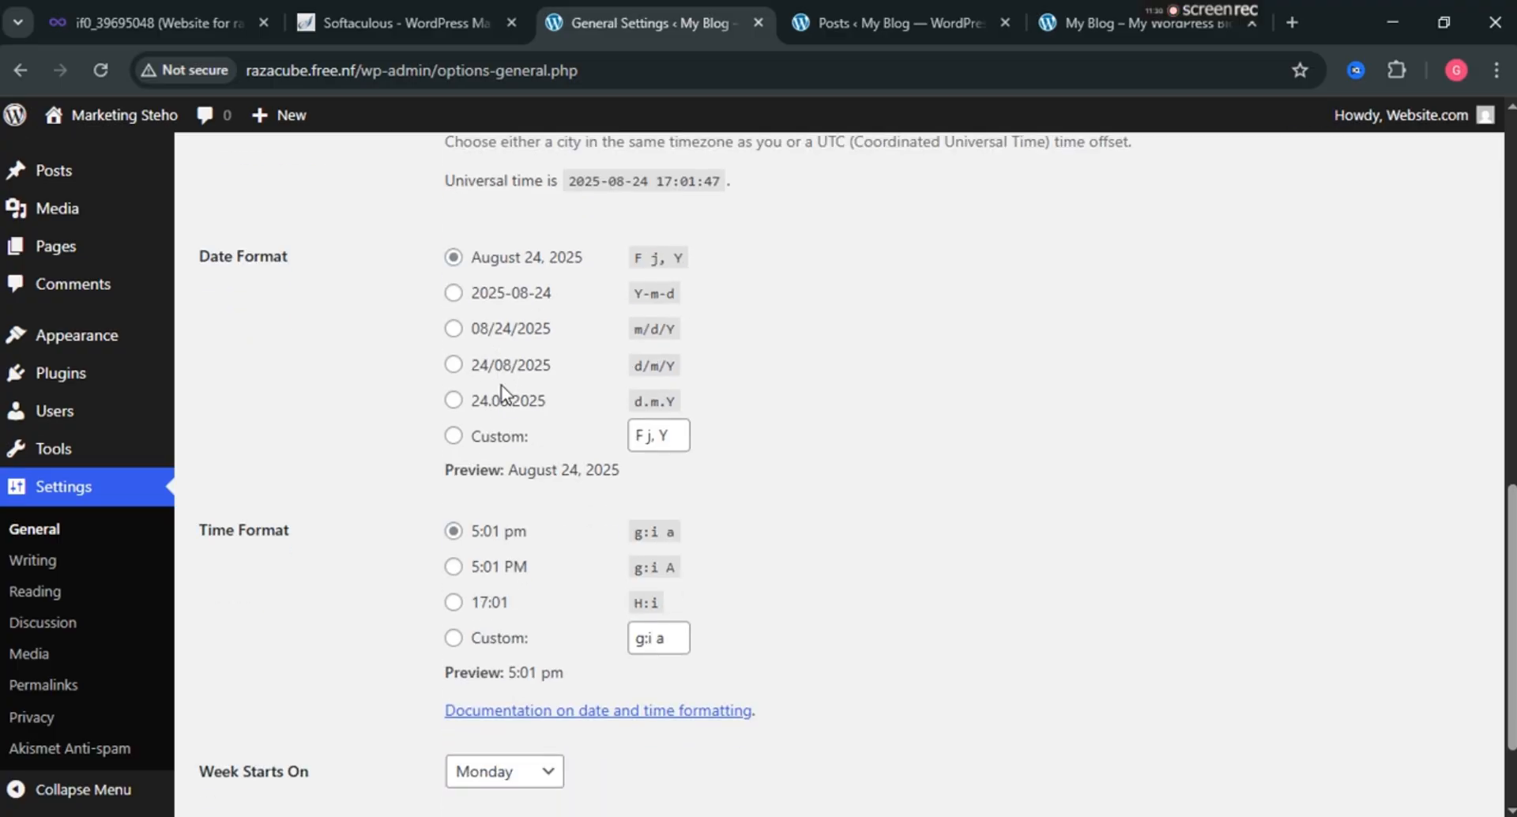
pyautogui.scroll(-1, 474, 458)
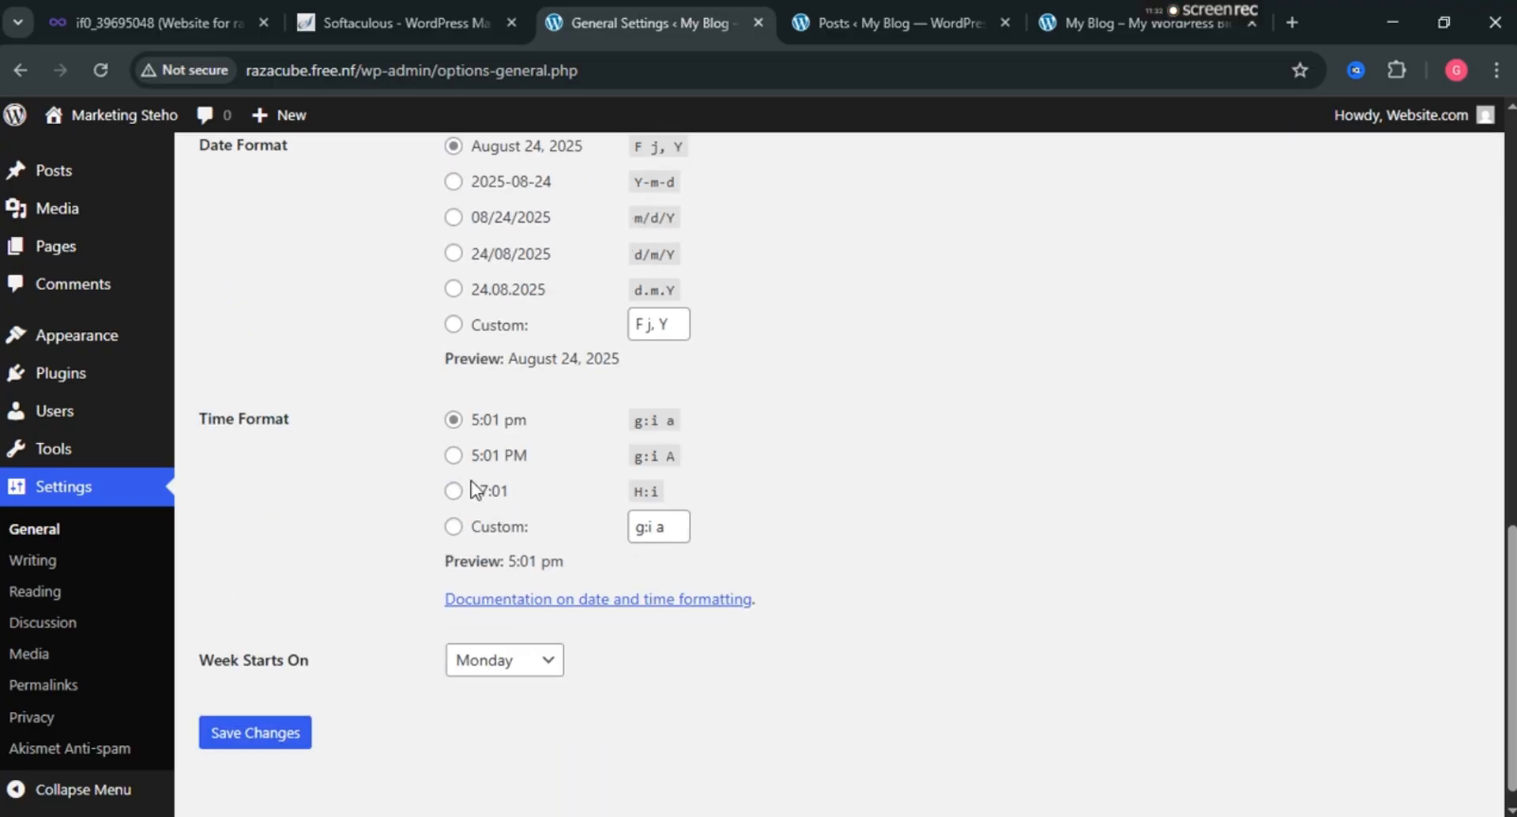
pyautogui.scroll(-1, 462, 500)
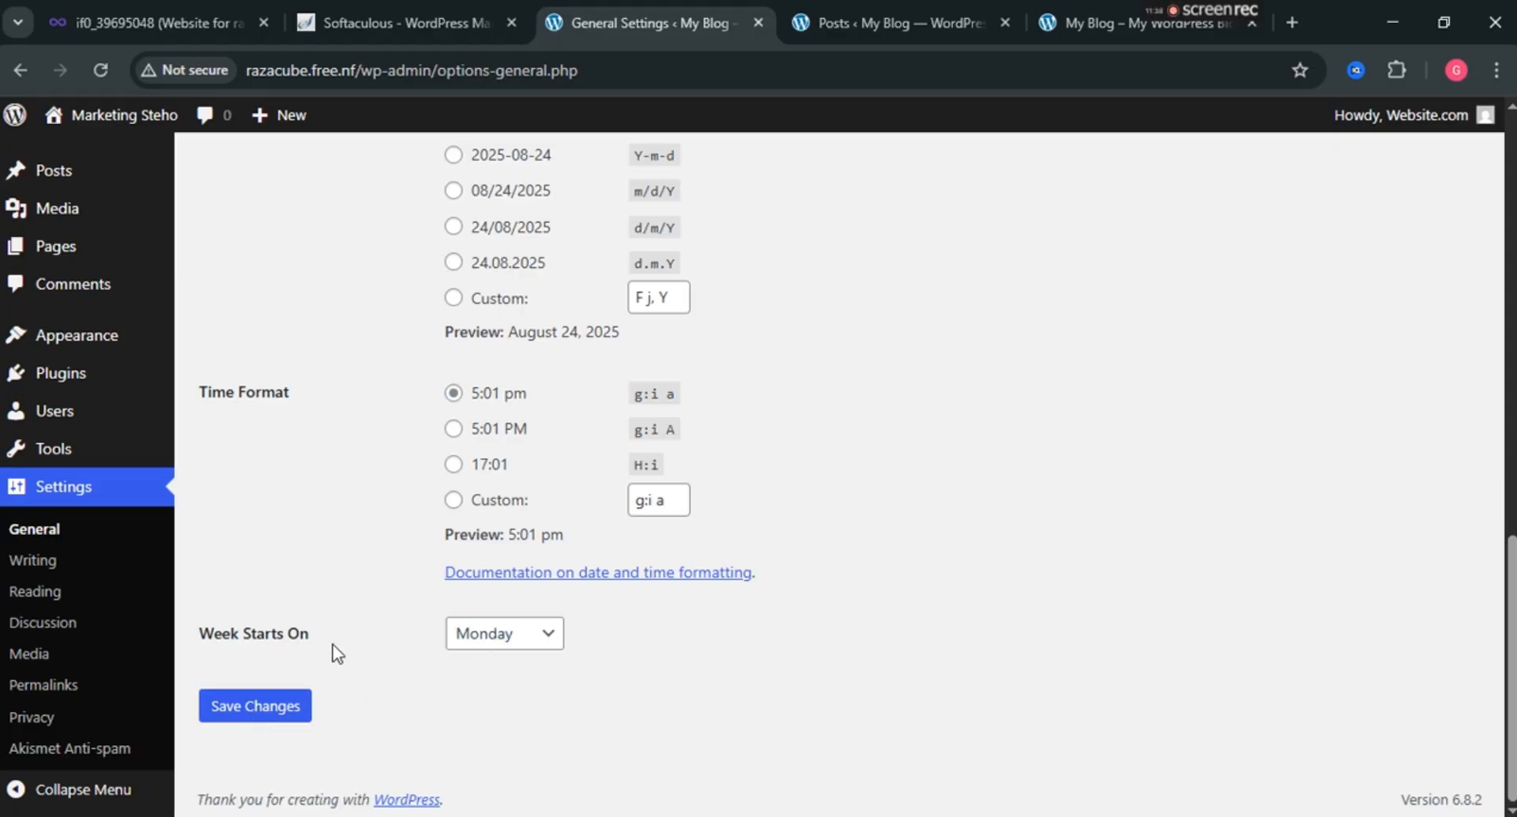
# Save the General Settings with the new title, tagline and site icon.
pyautogui.click(292, 723)
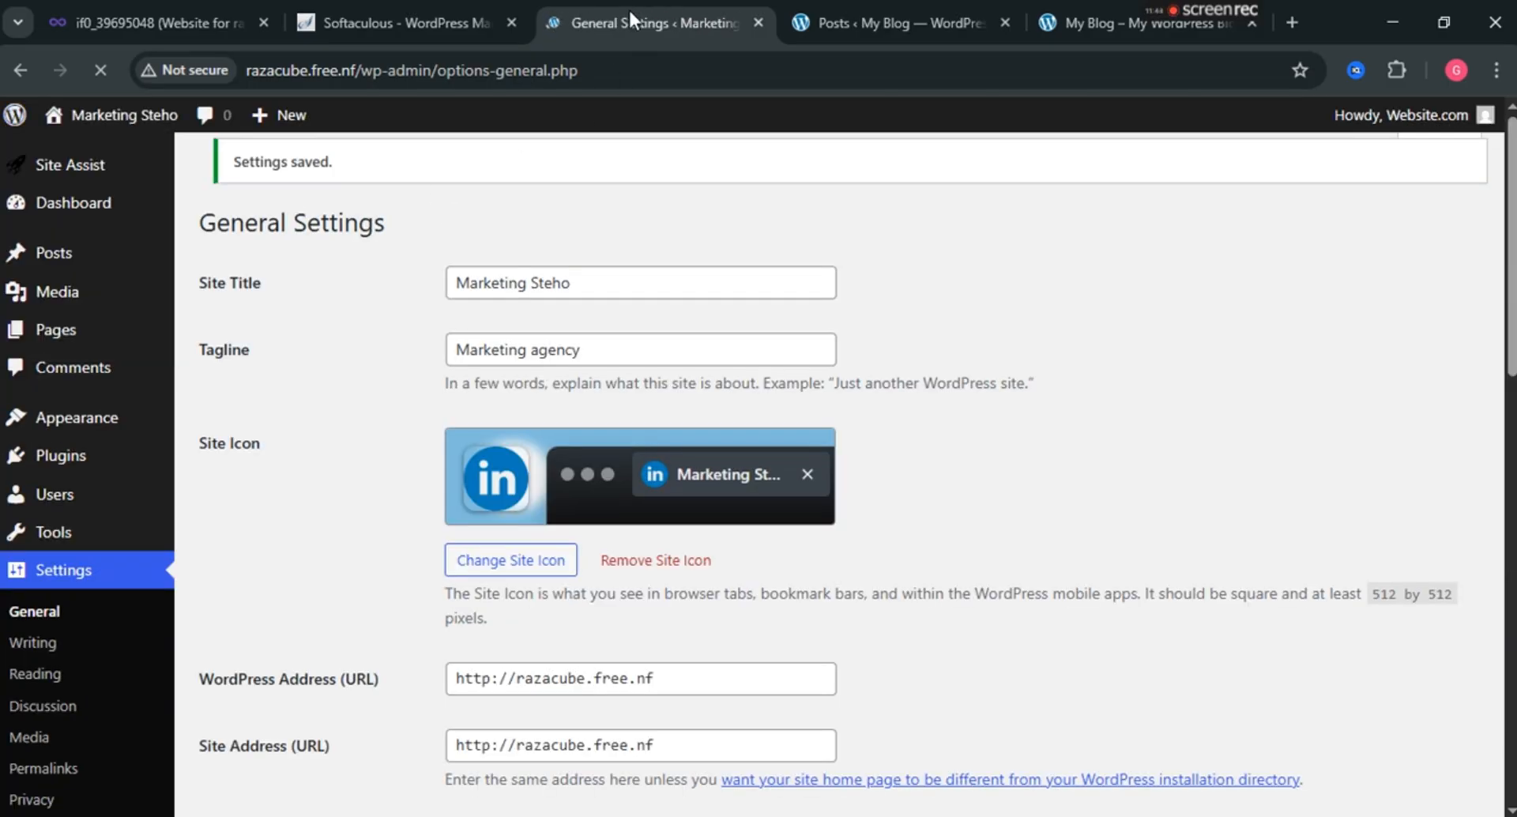
pyautogui.click(875, 3)
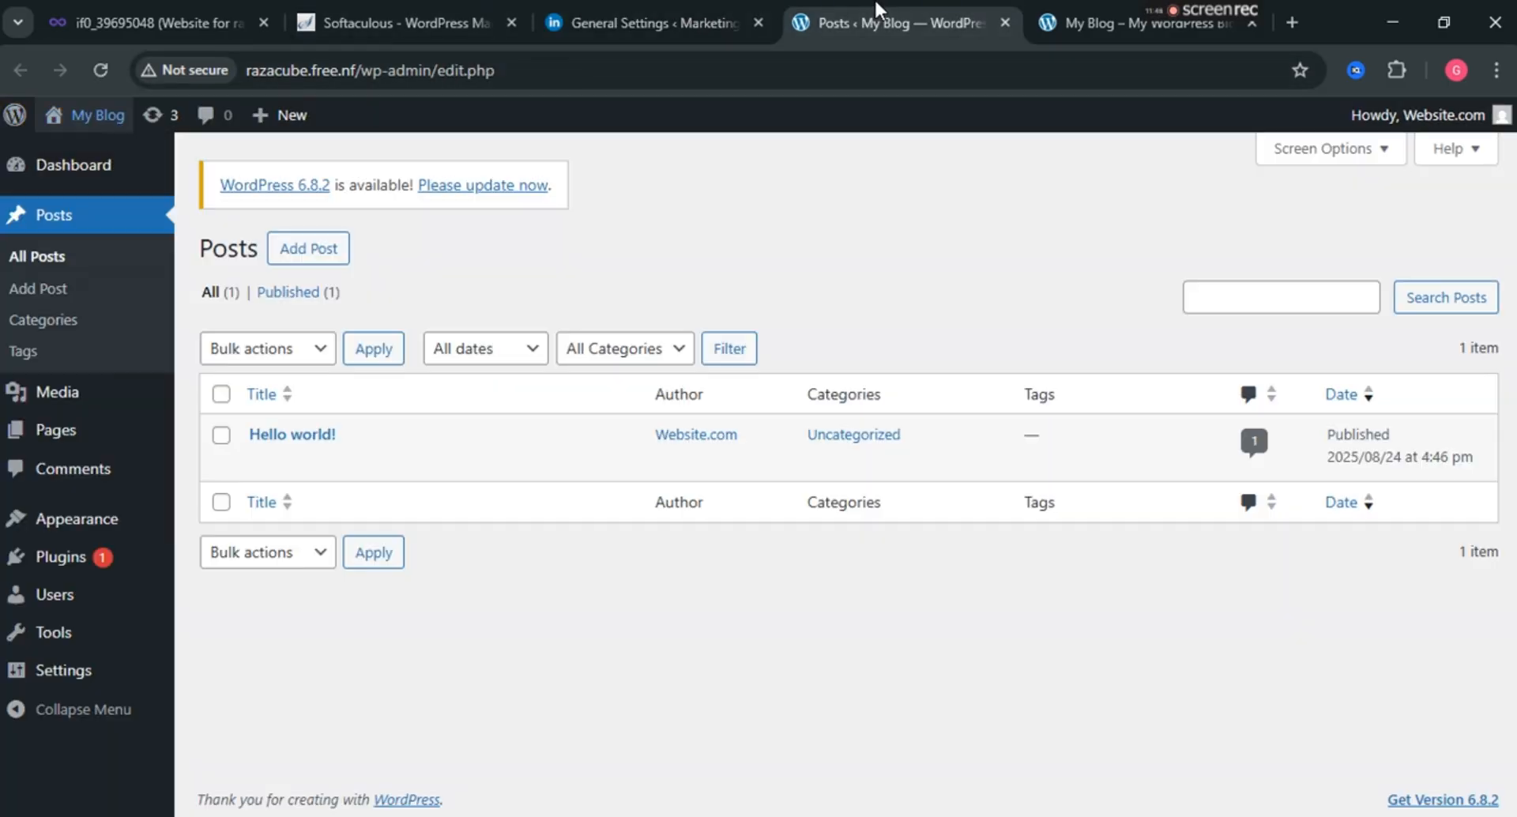
pyautogui.click(557, 32)
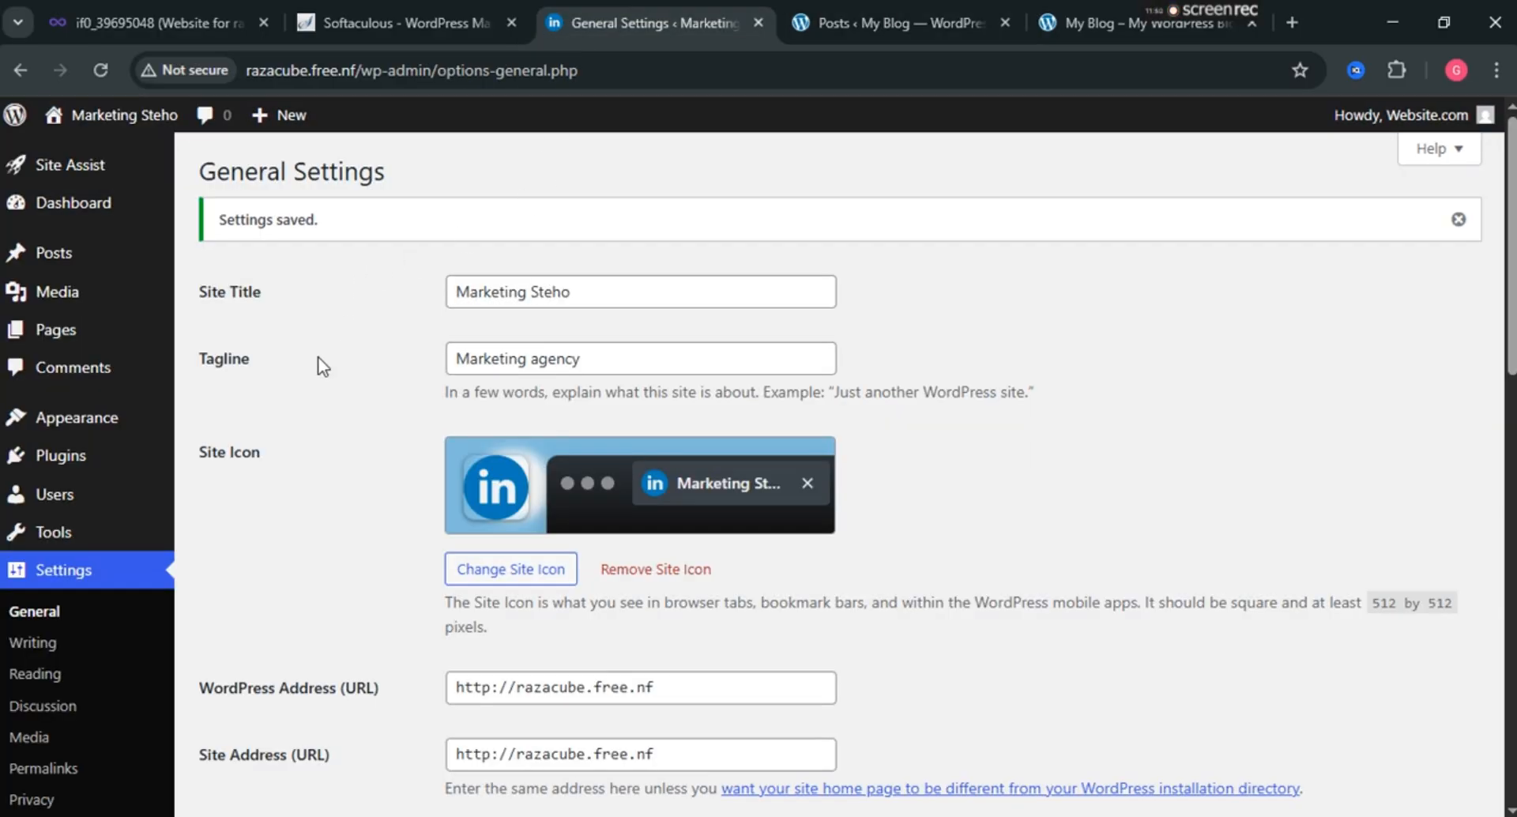
# Go to the admin dashboard, then look at the older Posts list tab.
pyautogui.scroll(-5, 313, 357)
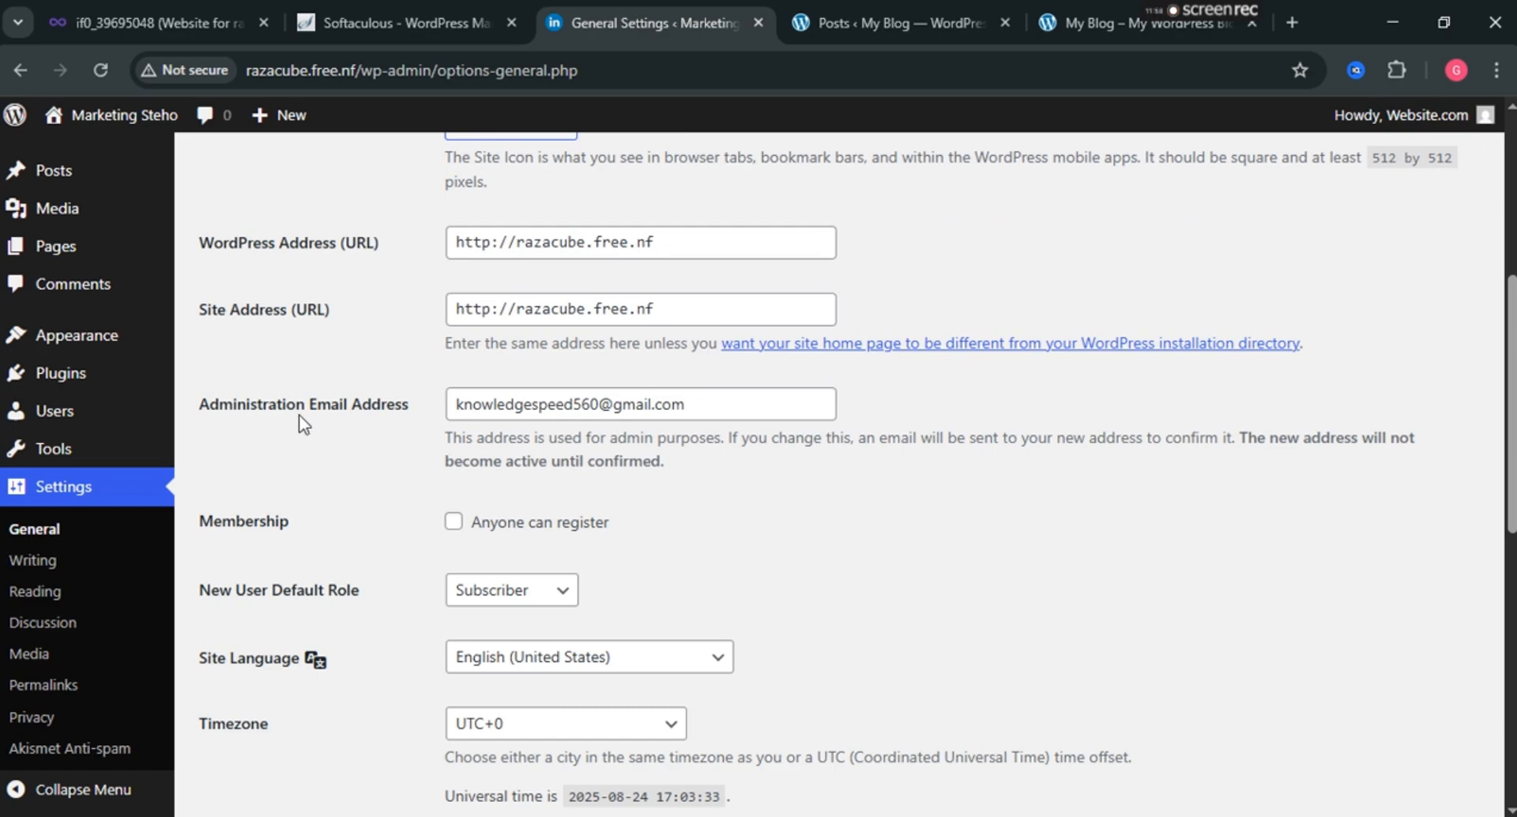
pyautogui.scroll(-7, 301, 419)
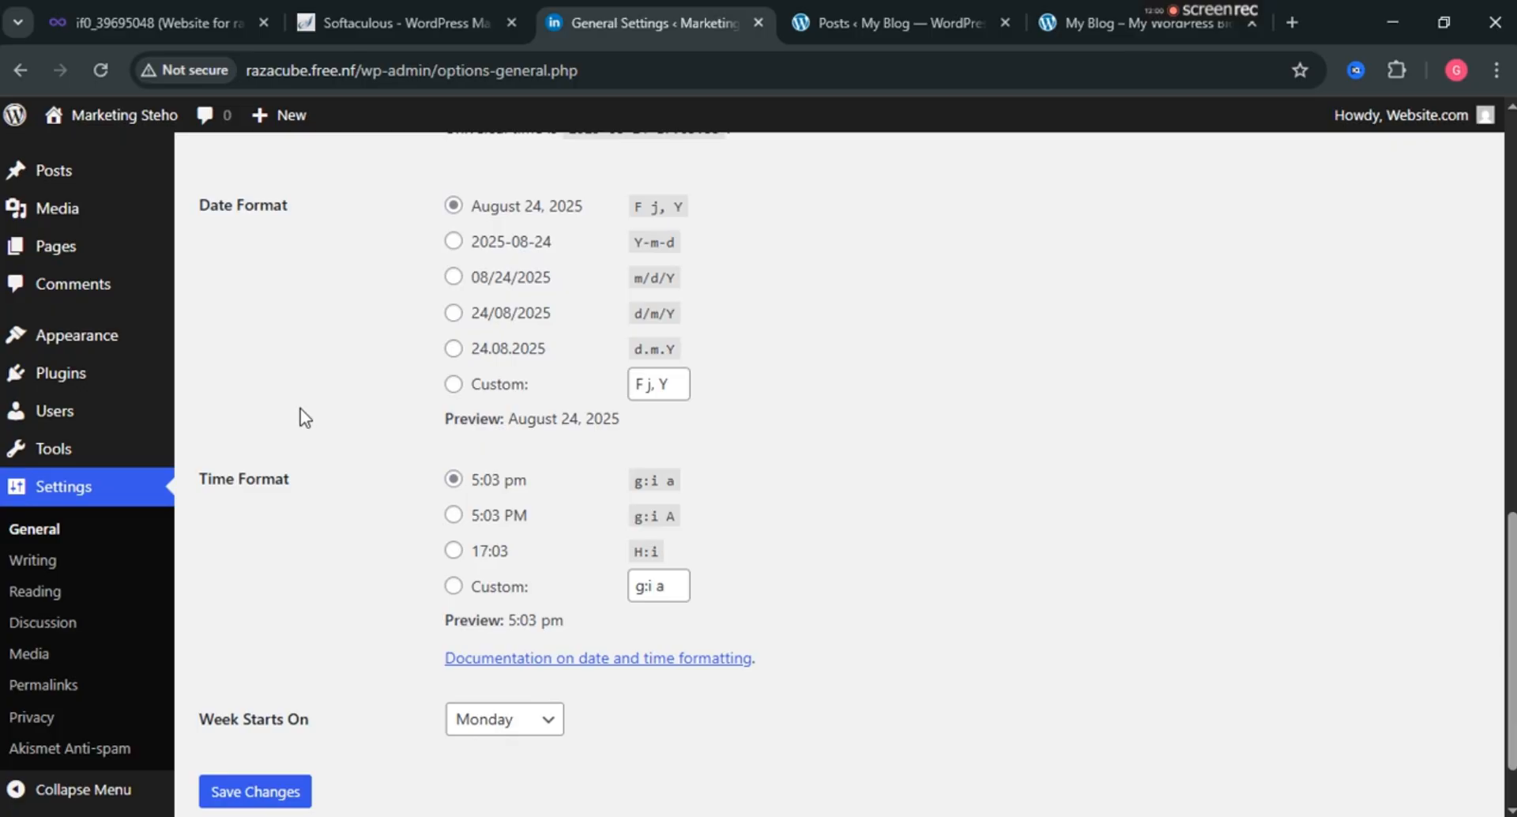
pyautogui.scroll(15, 304, 416)
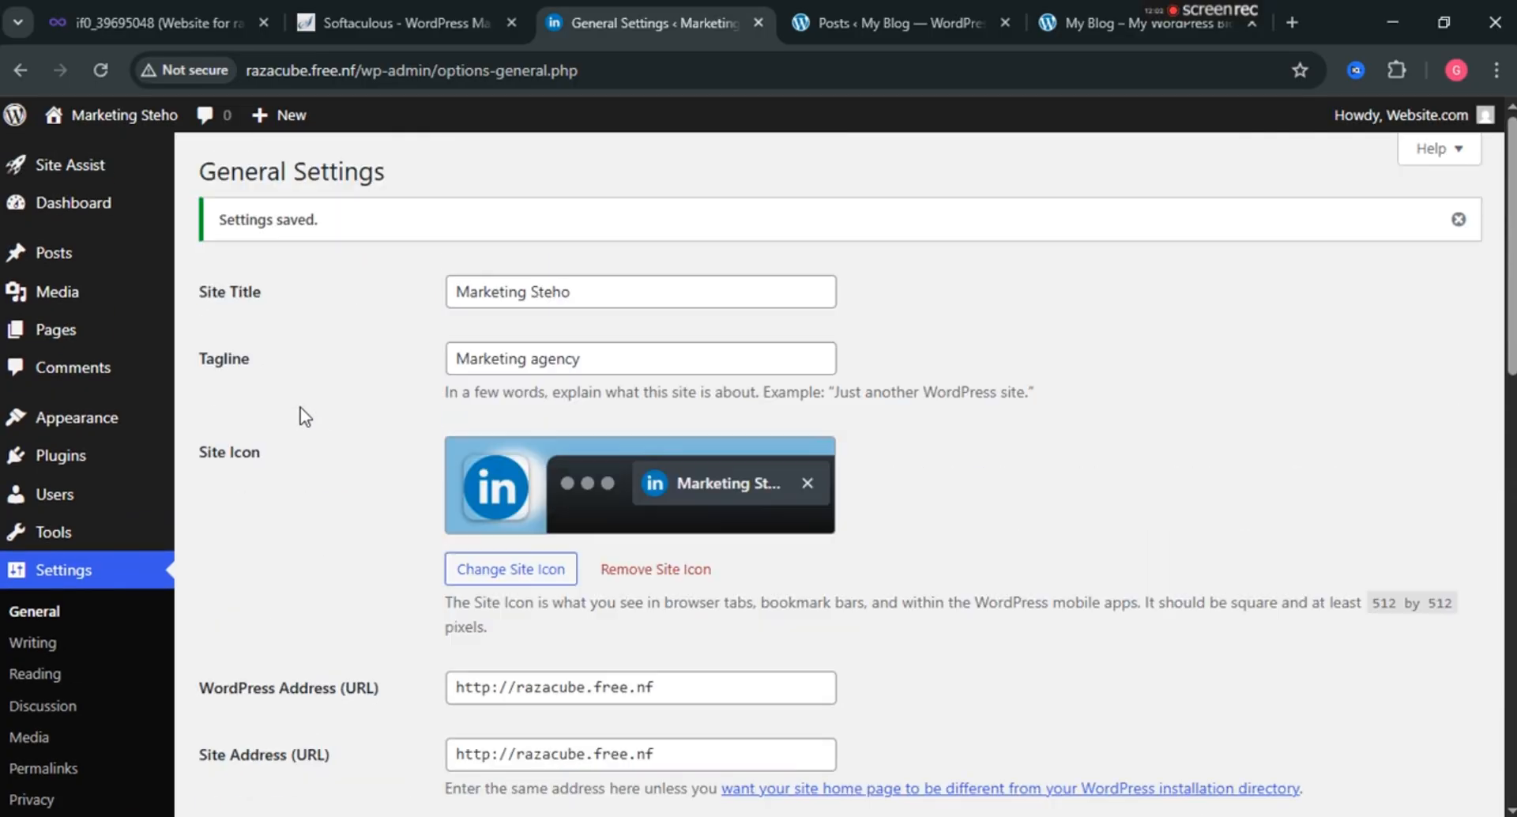
pyautogui.moveTo(63, 182)
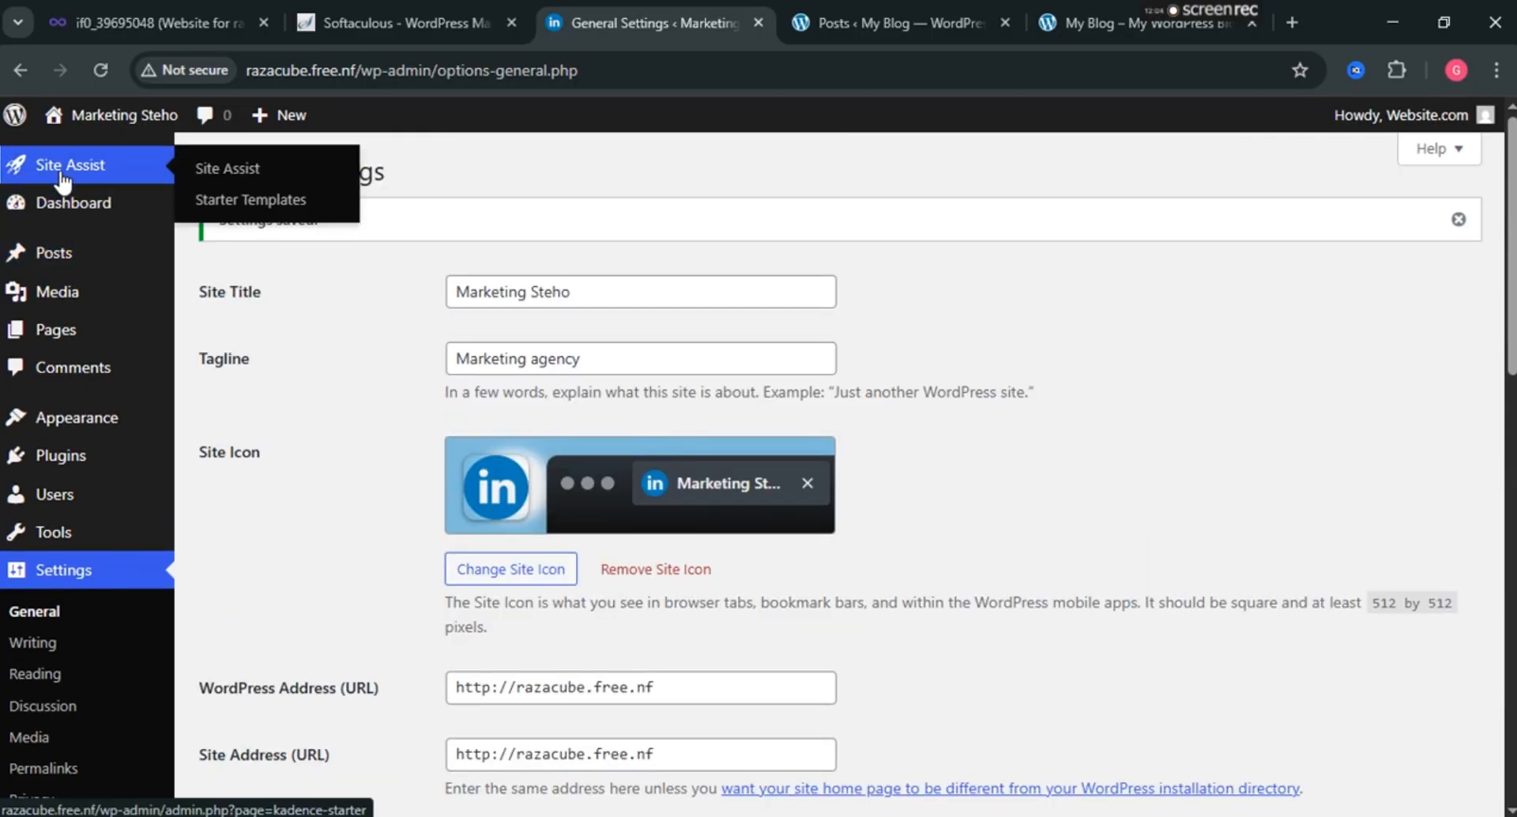
pyautogui.click(67, 229)
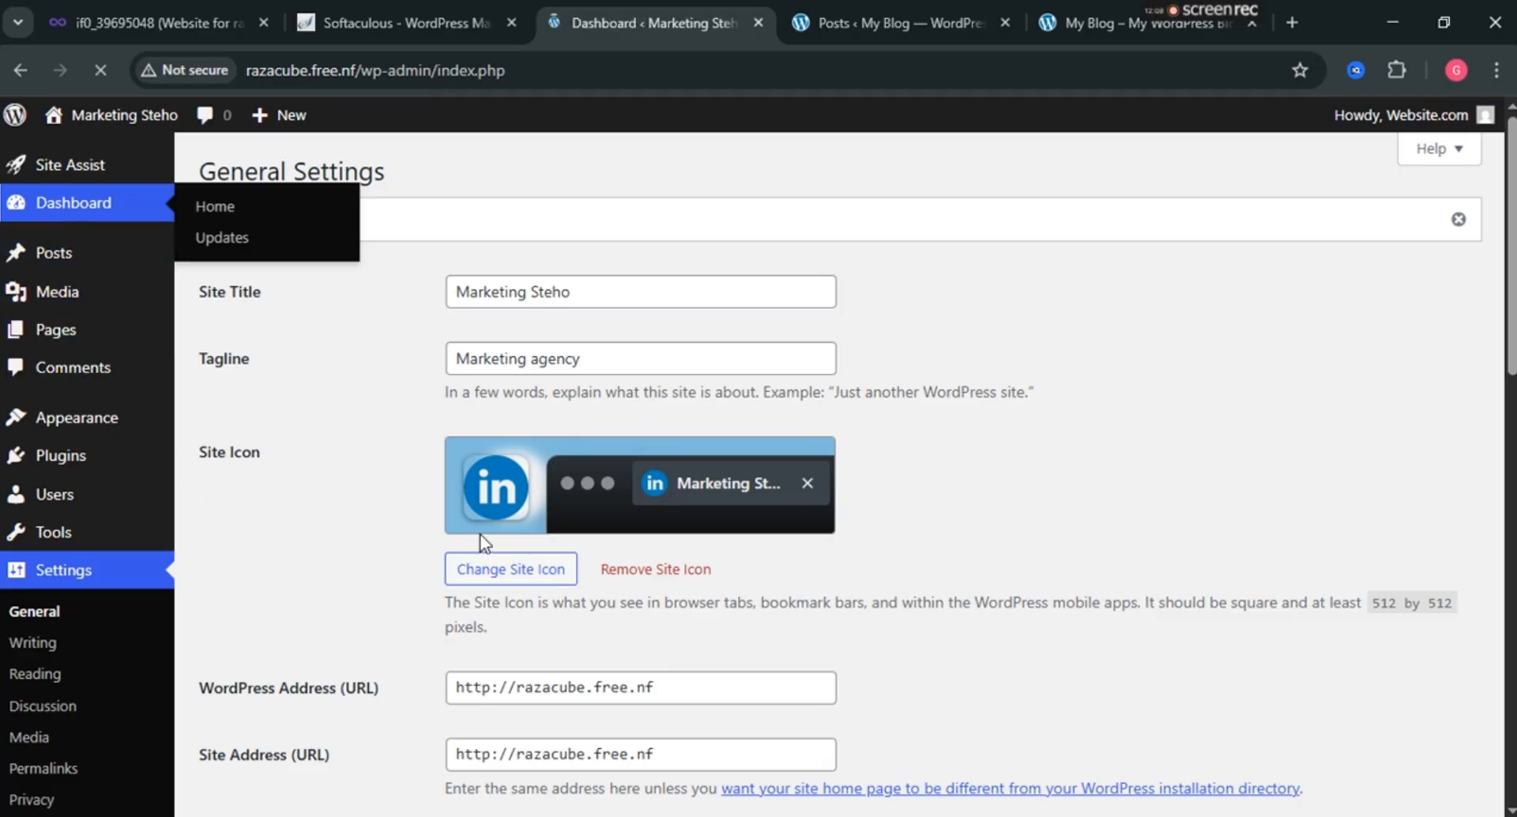
pyautogui.click(916, 17)
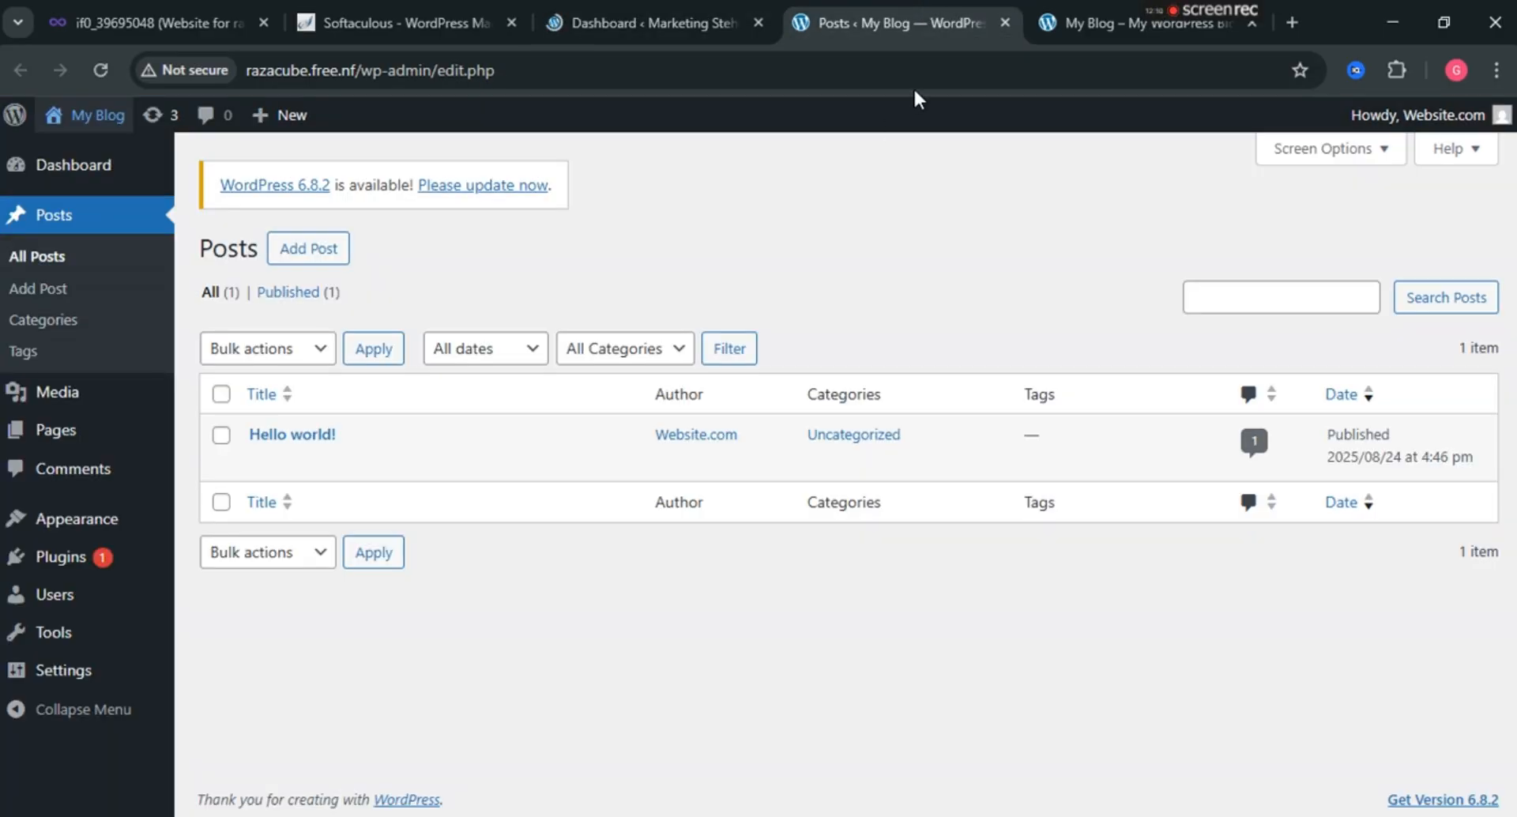
# View the public front page showing the new Marketing Steho title.
pyautogui.click(1066, 23)
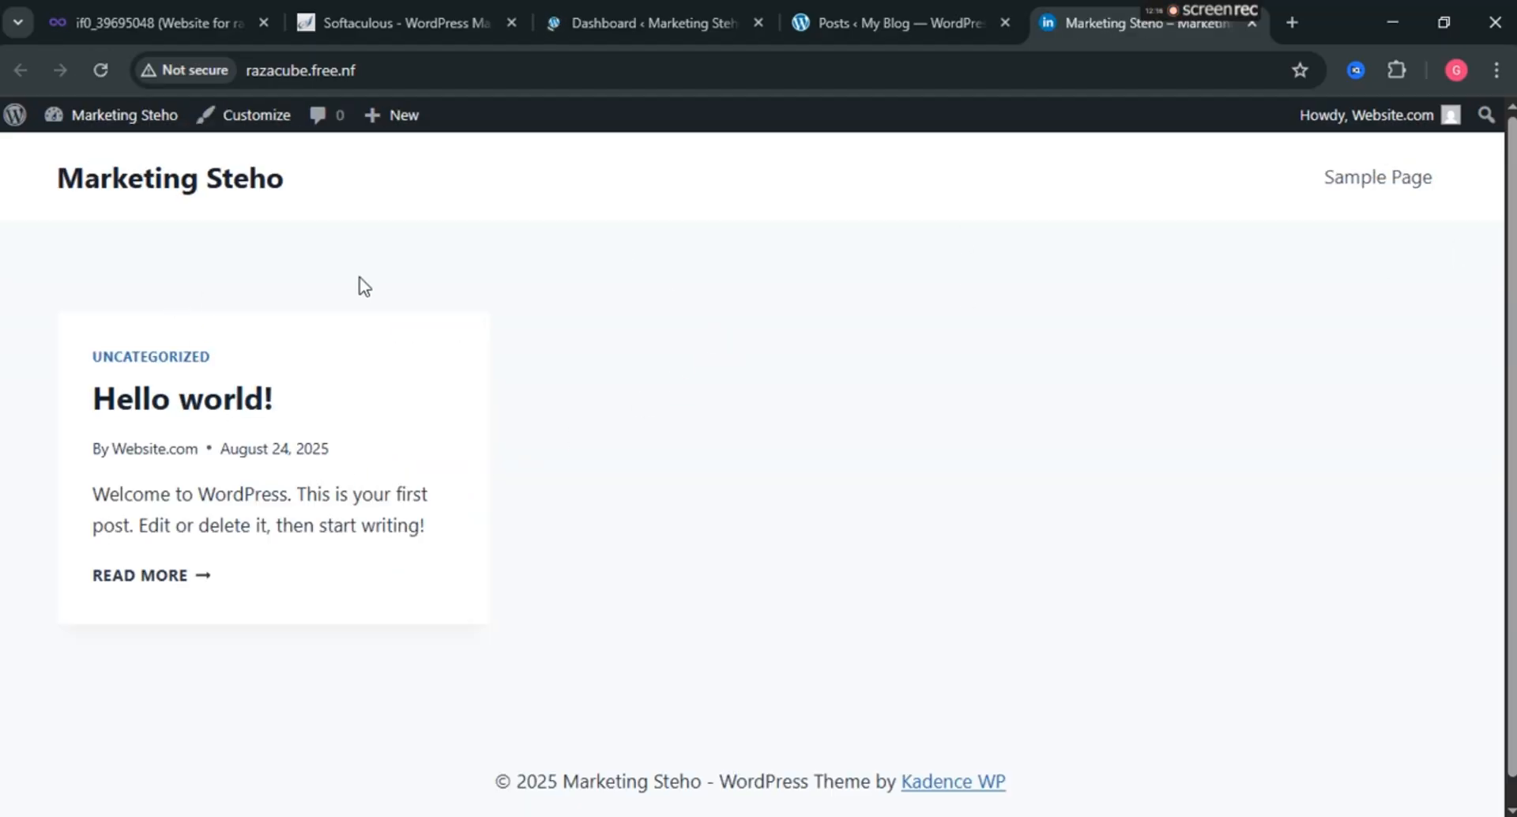
pyautogui.scroll(-1, 661, 588)
pyautogui.scroll(1, 566, 616)
# Return to the dashboard and open Starter Templates from the Site Assist menu.
pyautogui.click(664, 3)
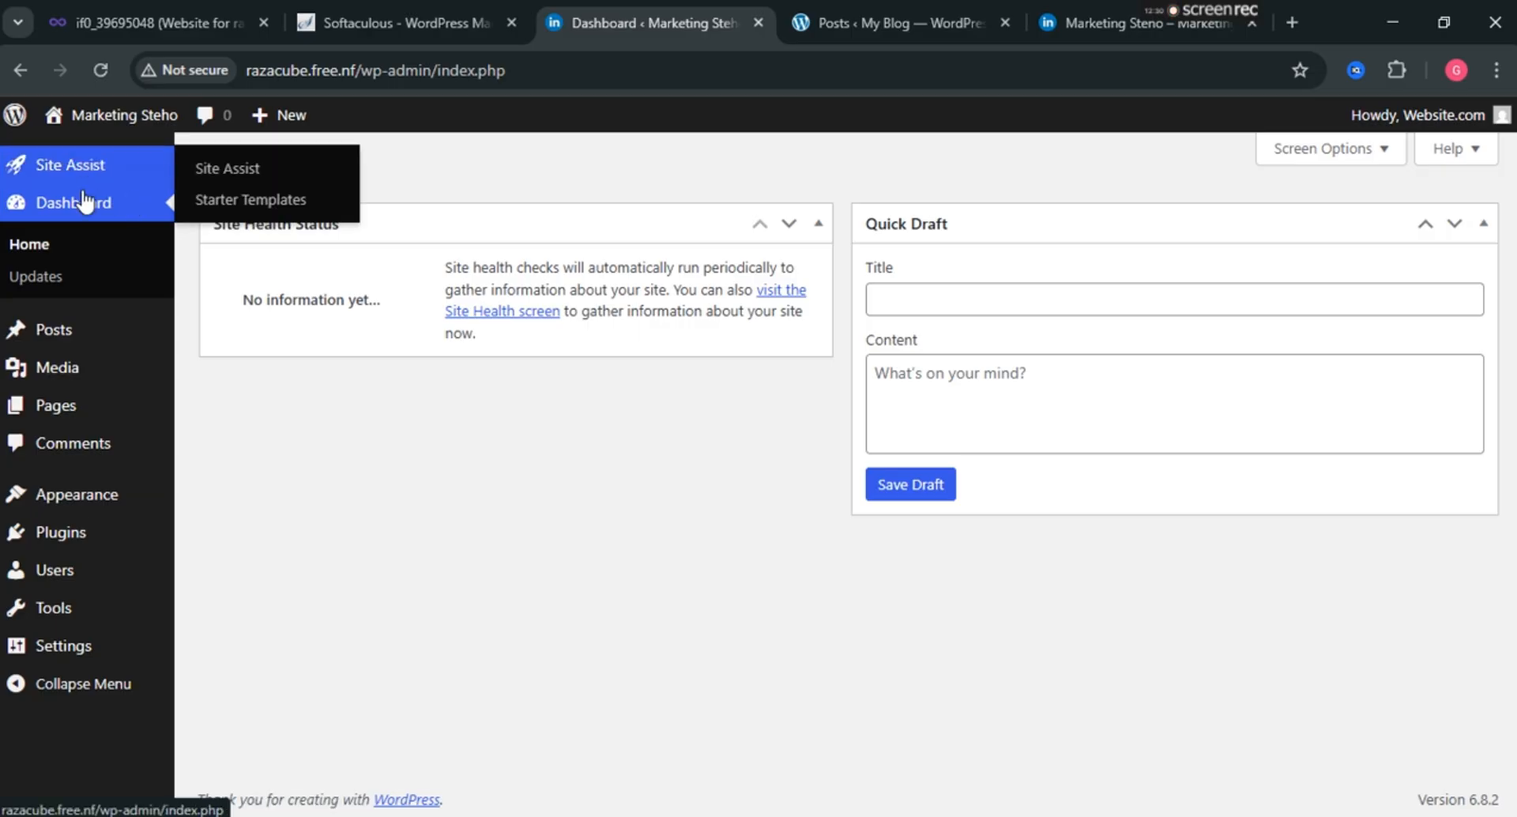
pyautogui.moveTo(128, 166)
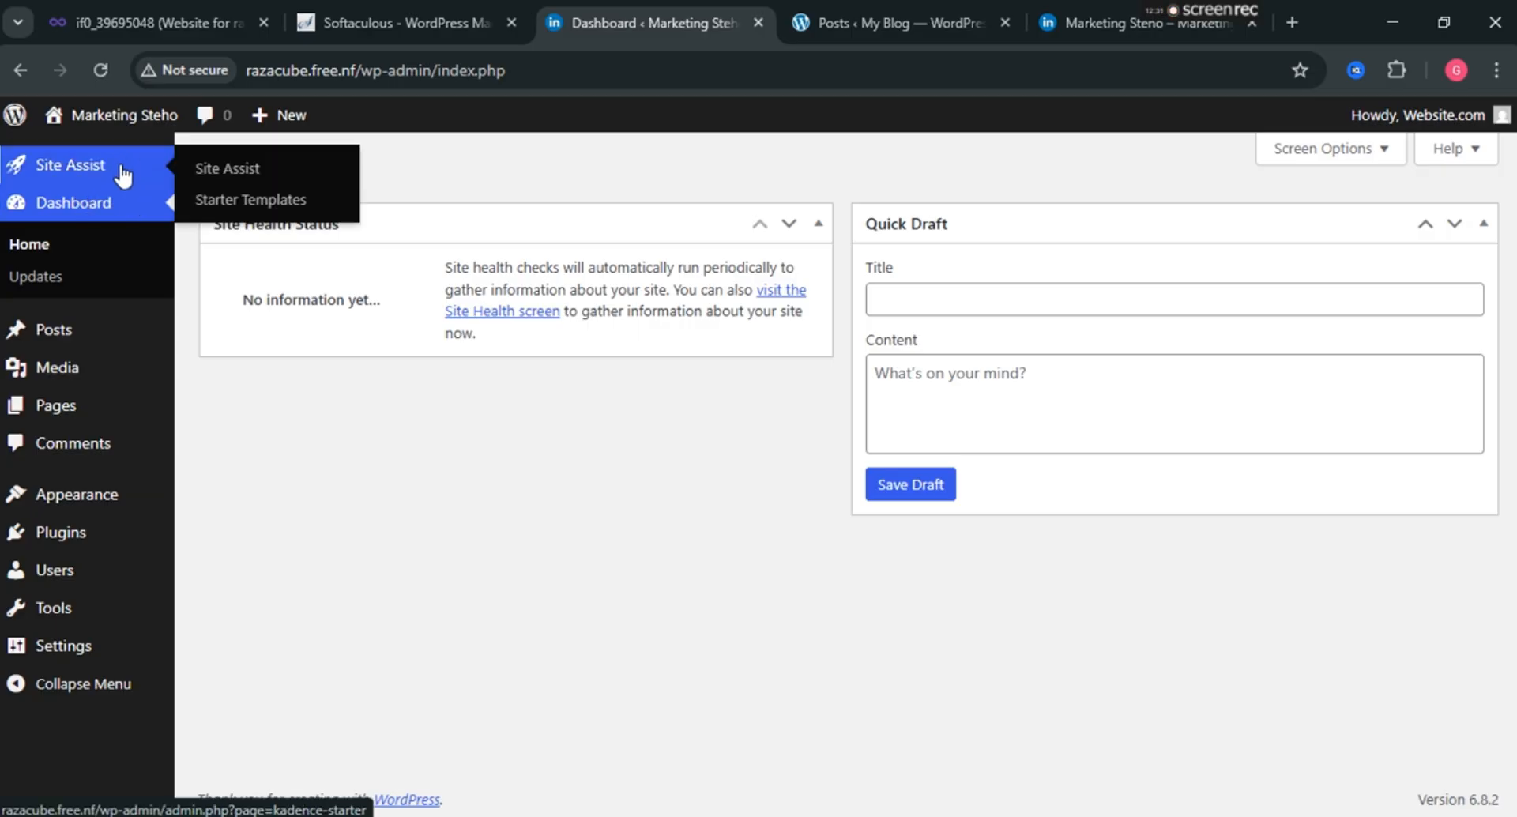
pyautogui.click(214, 199)
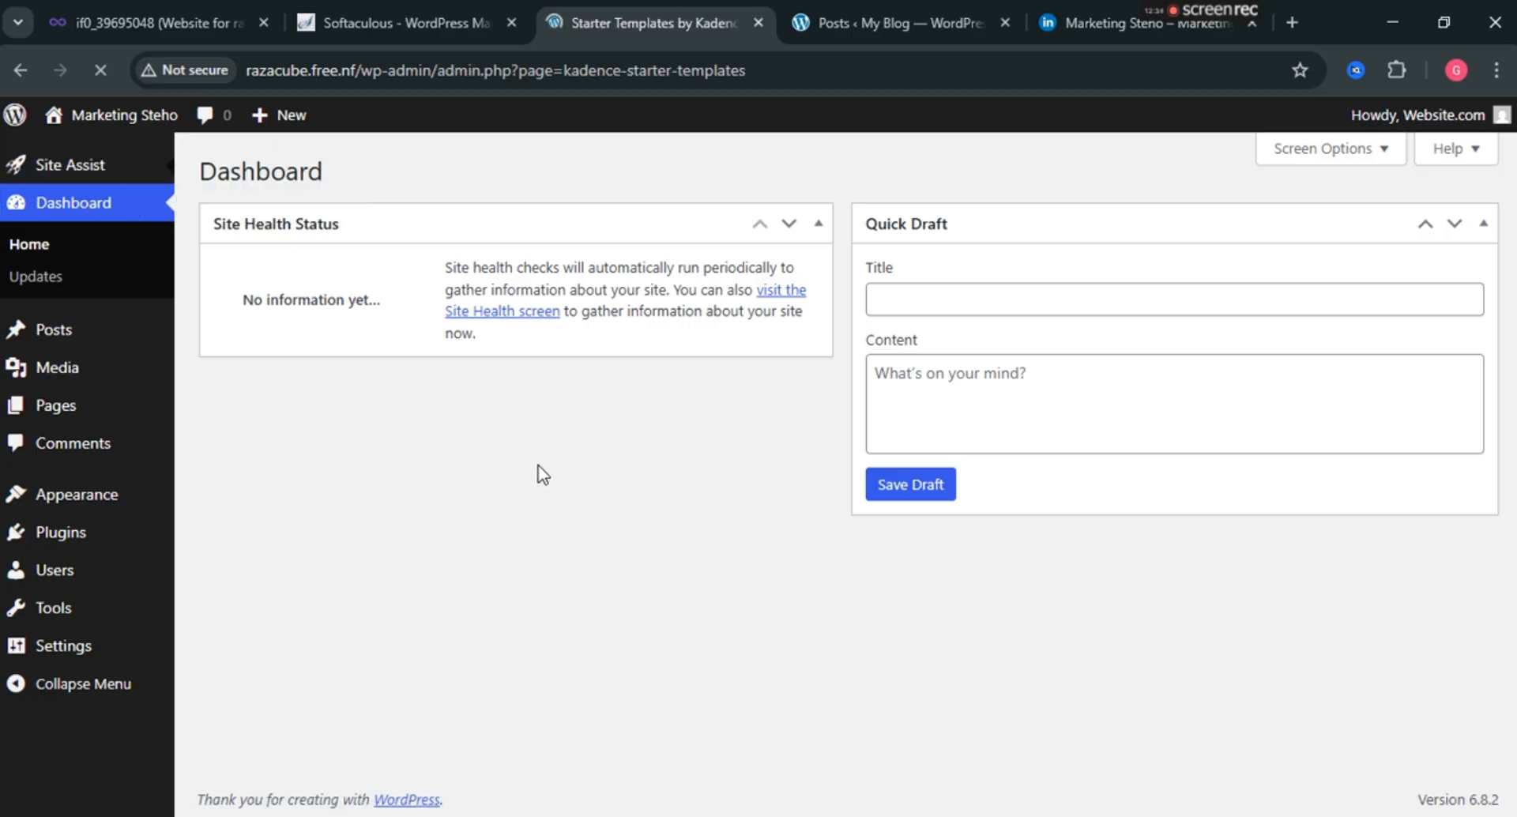
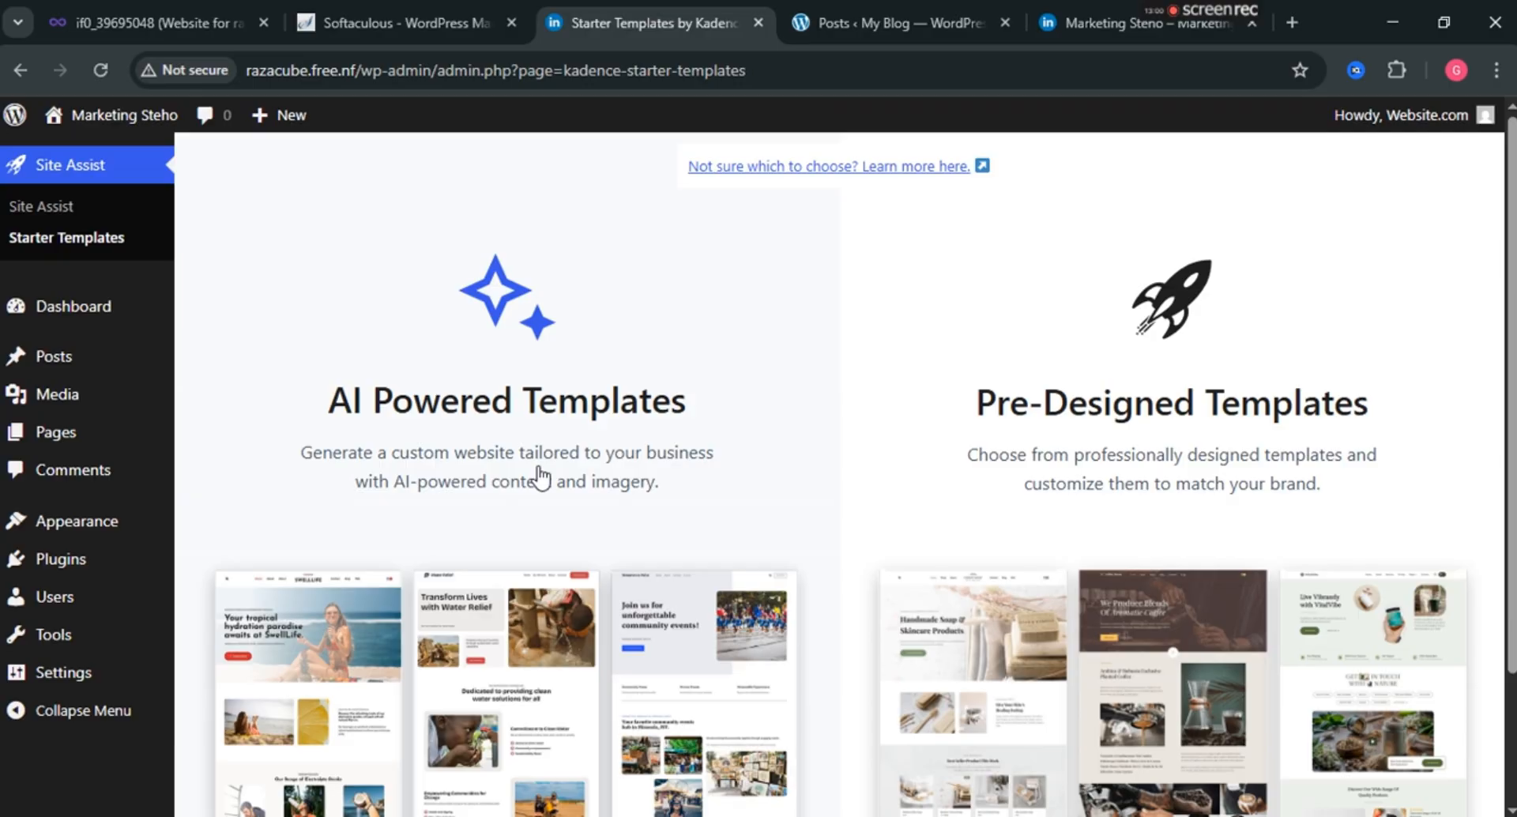
# Open the Pre-Designed Templates gallery and check the template-type choices without changing them.
pyautogui.scroll(-2, 550, 496)
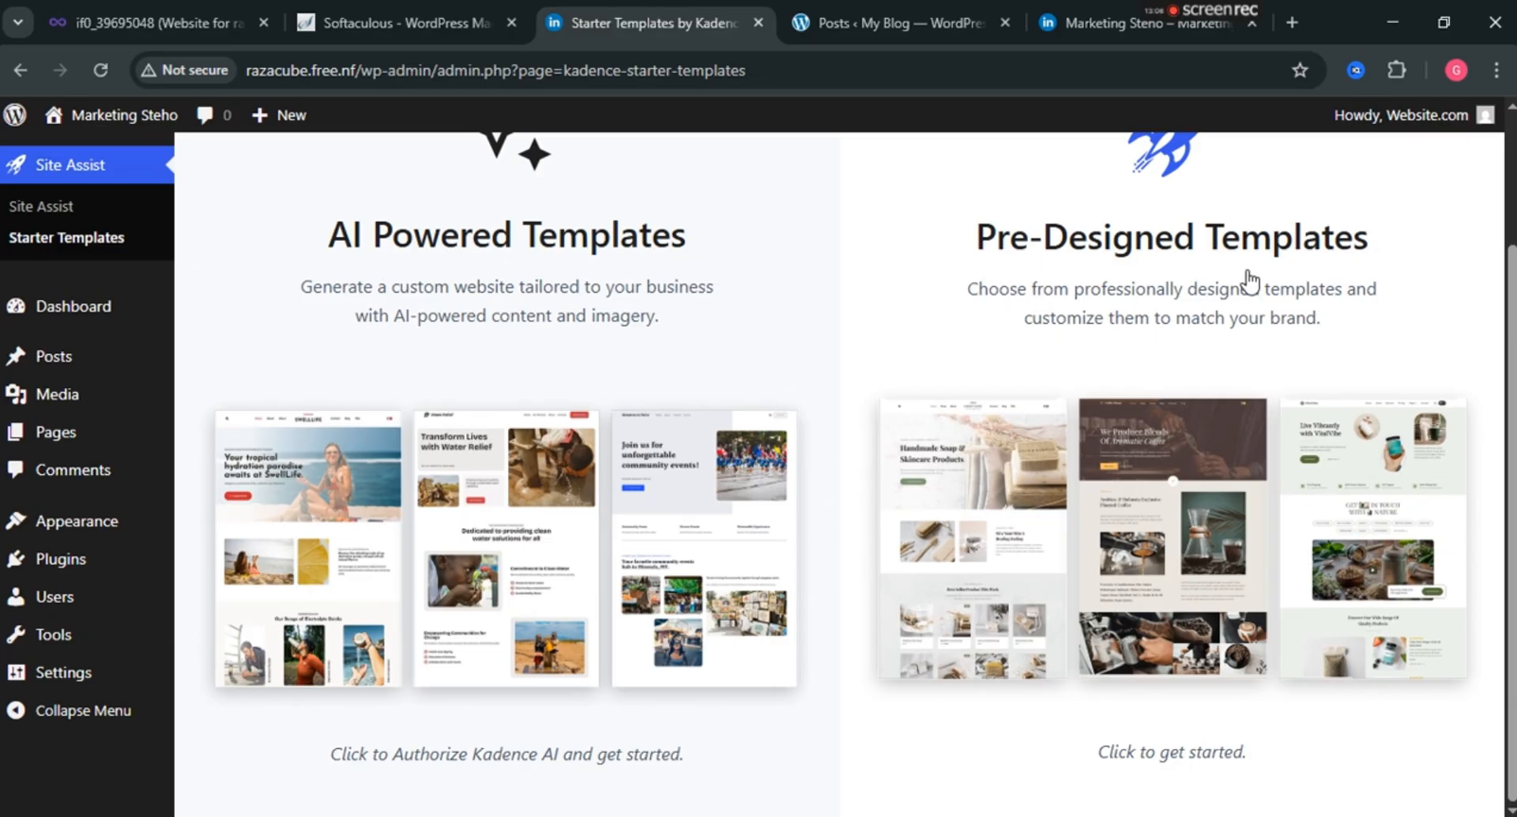
pyautogui.scroll(1, 1190, 353)
pyautogui.scroll(-1, 554, 529)
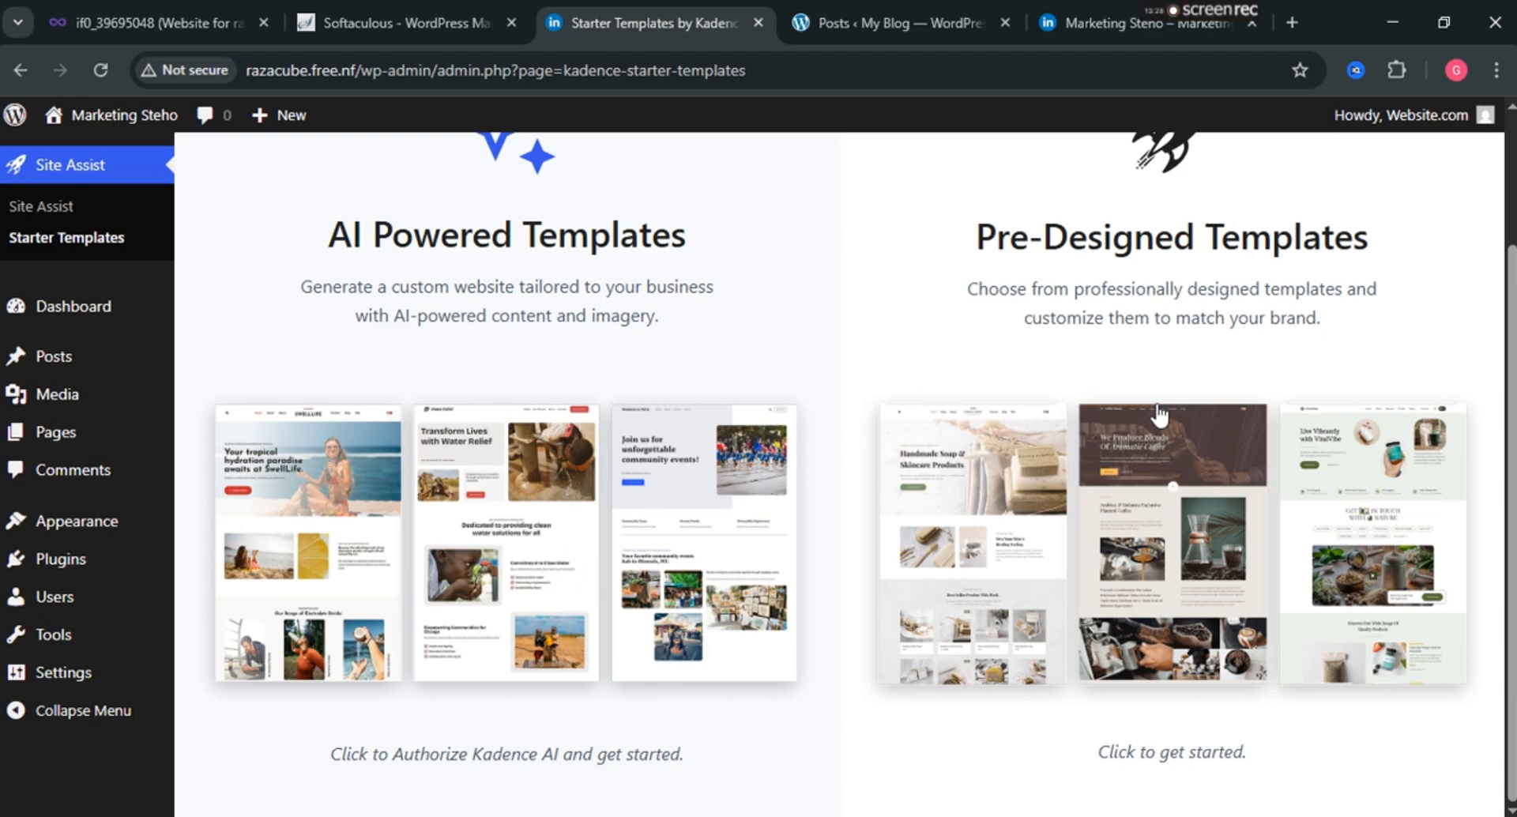
pyautogui.click(1173, 757)
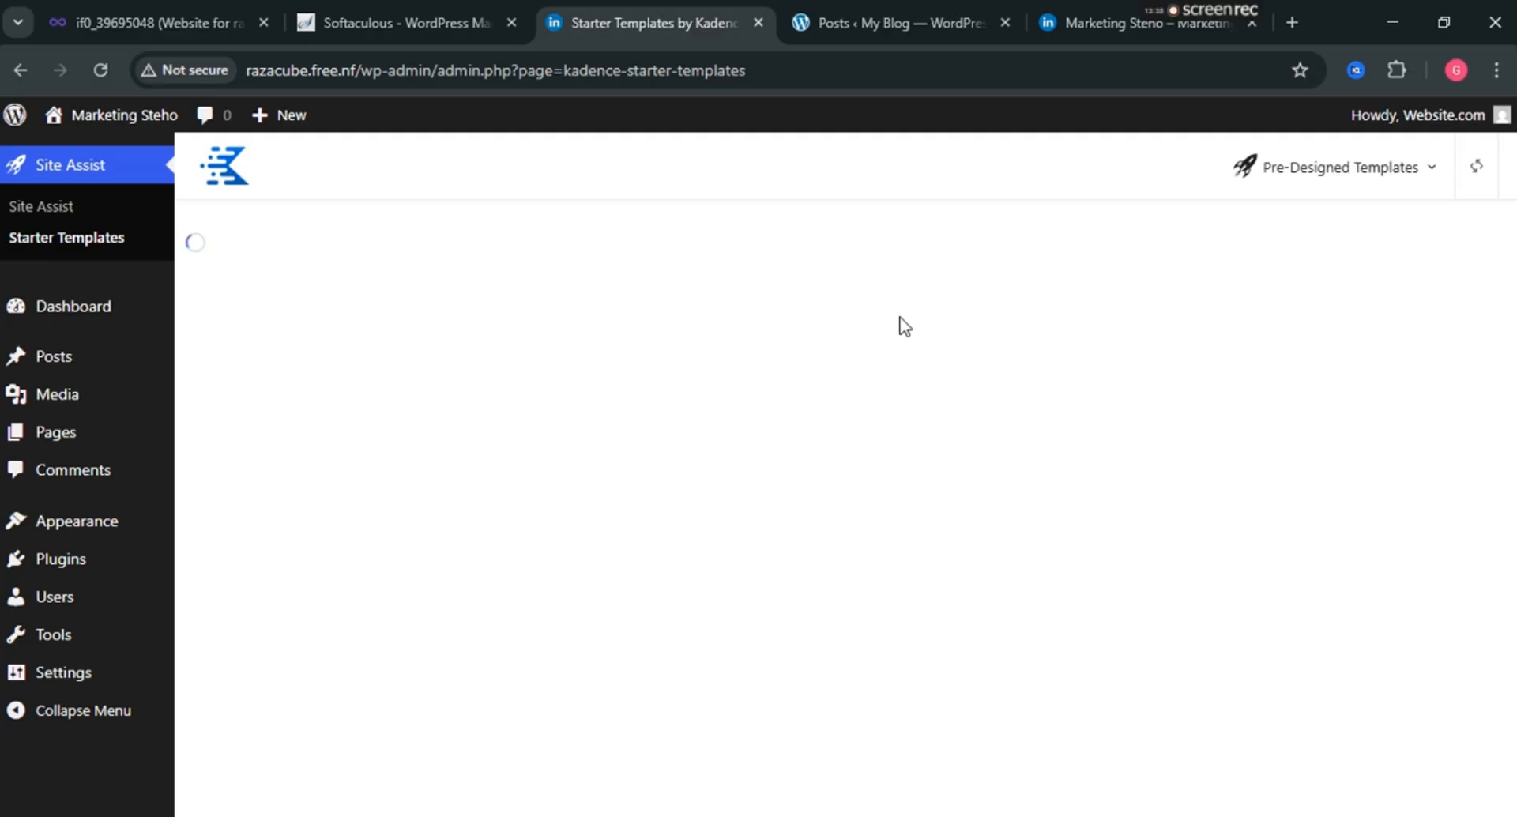
pyautogui.click(1435, 174)
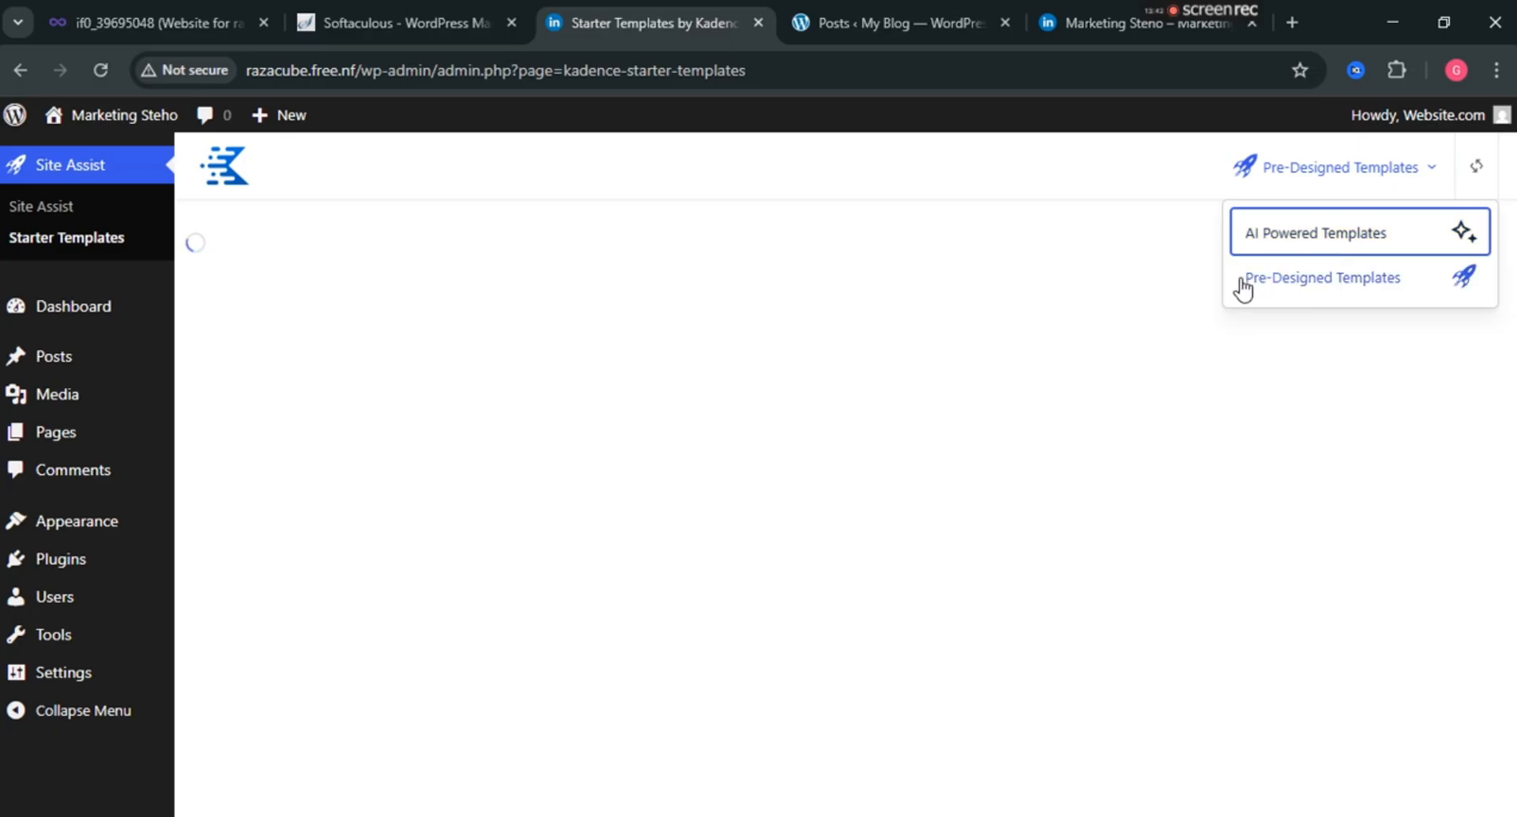
pyautogui.click(880, 249)
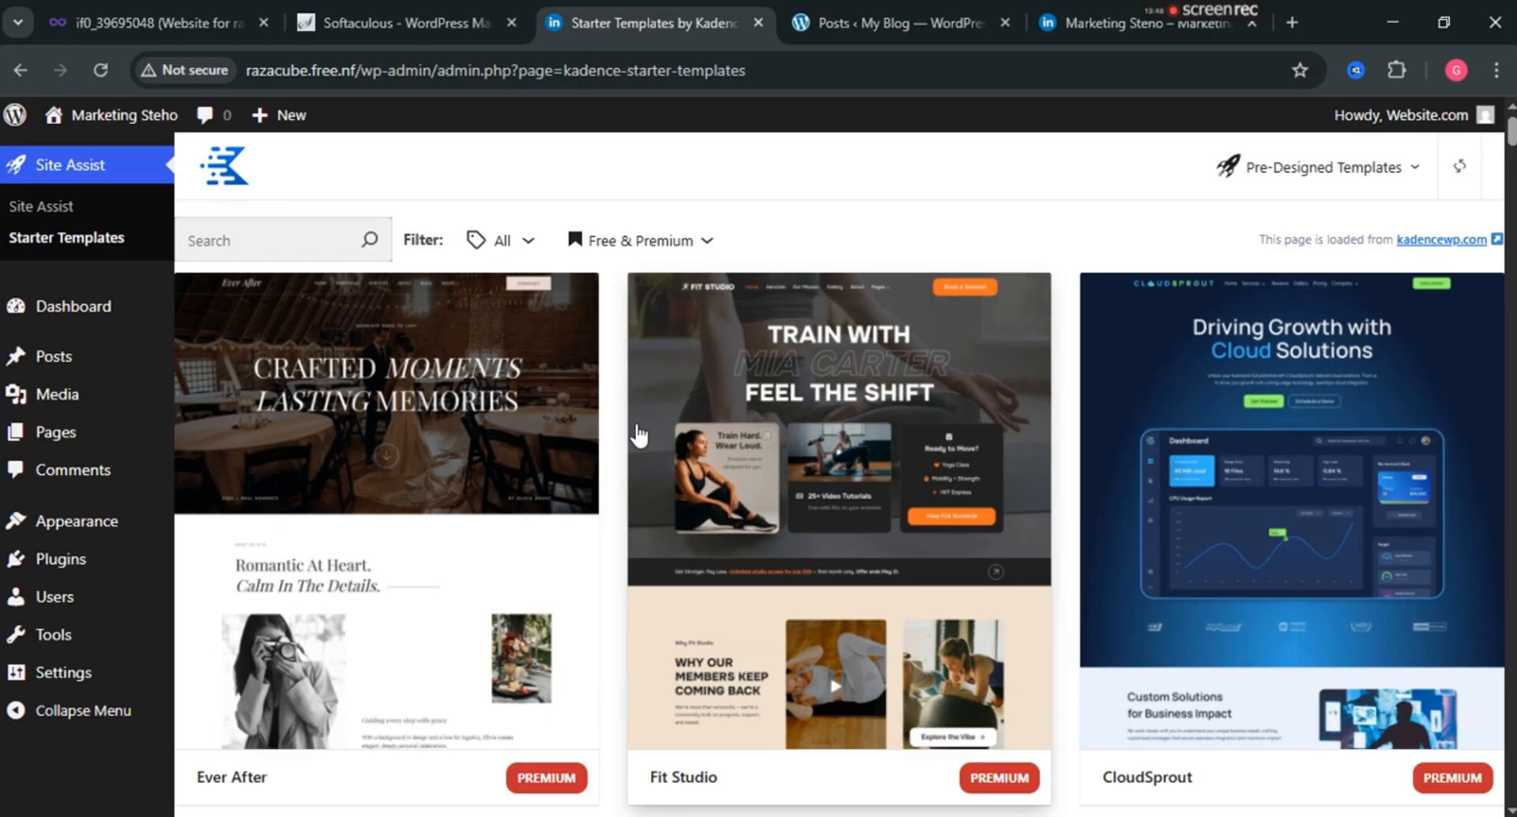
# Browse the gallery of designs such as Ever After, Fit Studio and CloudSprout.
pyautogui.scroll(-3, 474, 600)
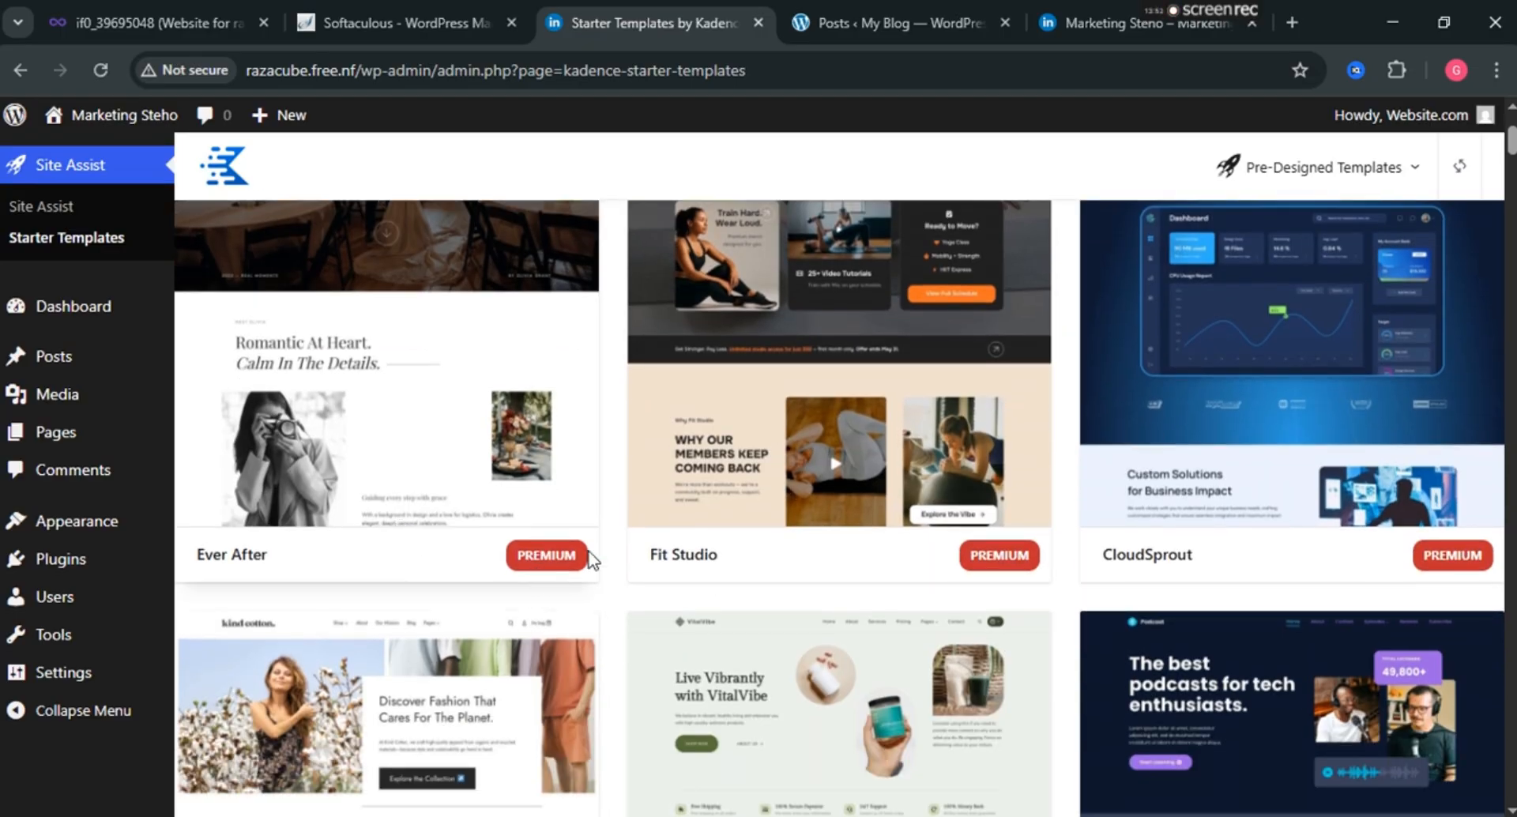
pyautogui.scroll(3, 705, 521)
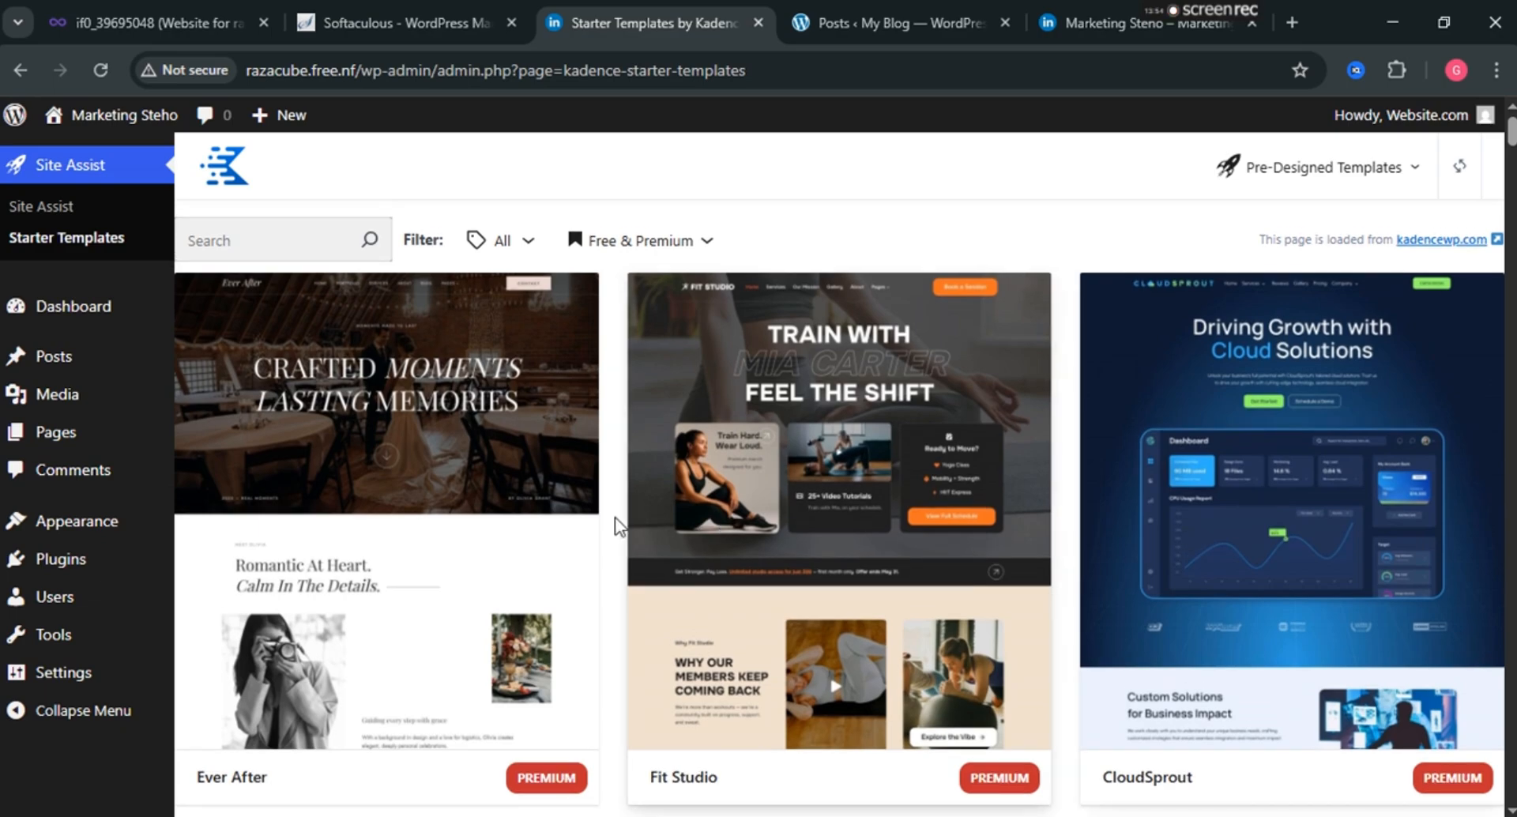
pyautogui.scroll(-5, 1150, 462)
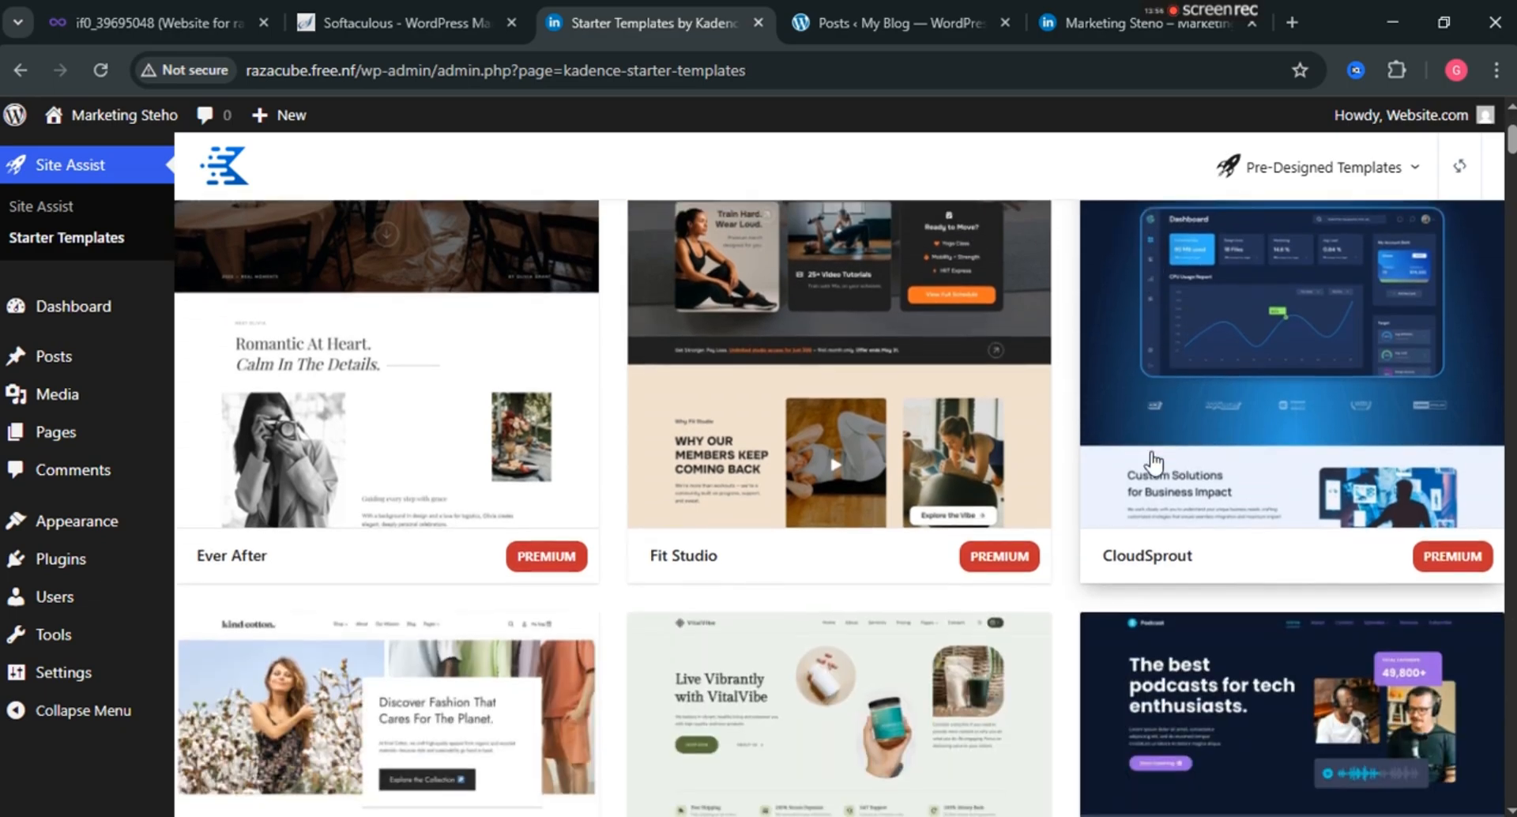
pyautogui.scroll(-3, 1153, 461)
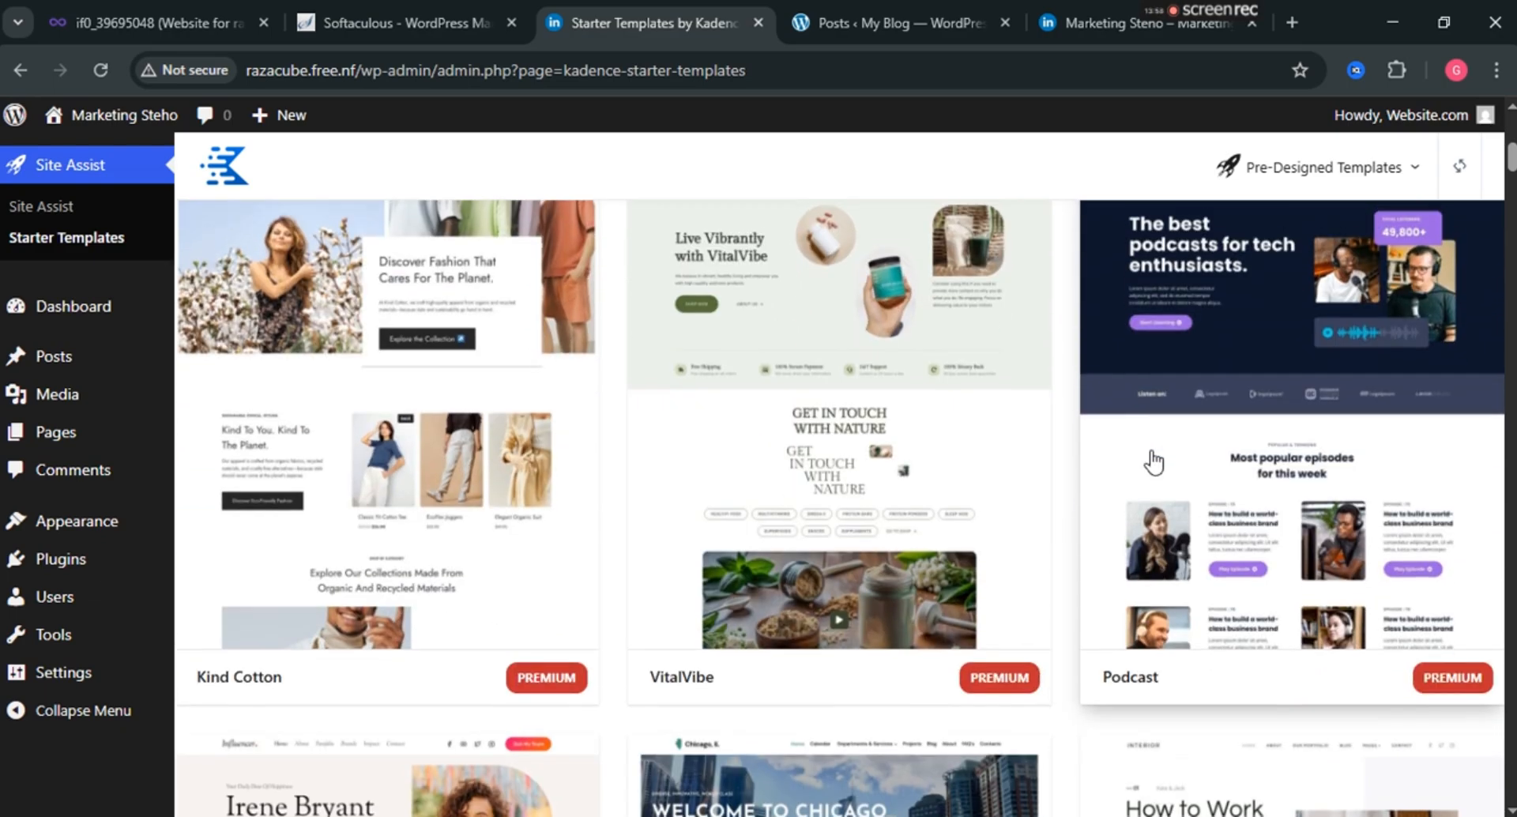
pyautogui.scroll(-5, 1153, 461)
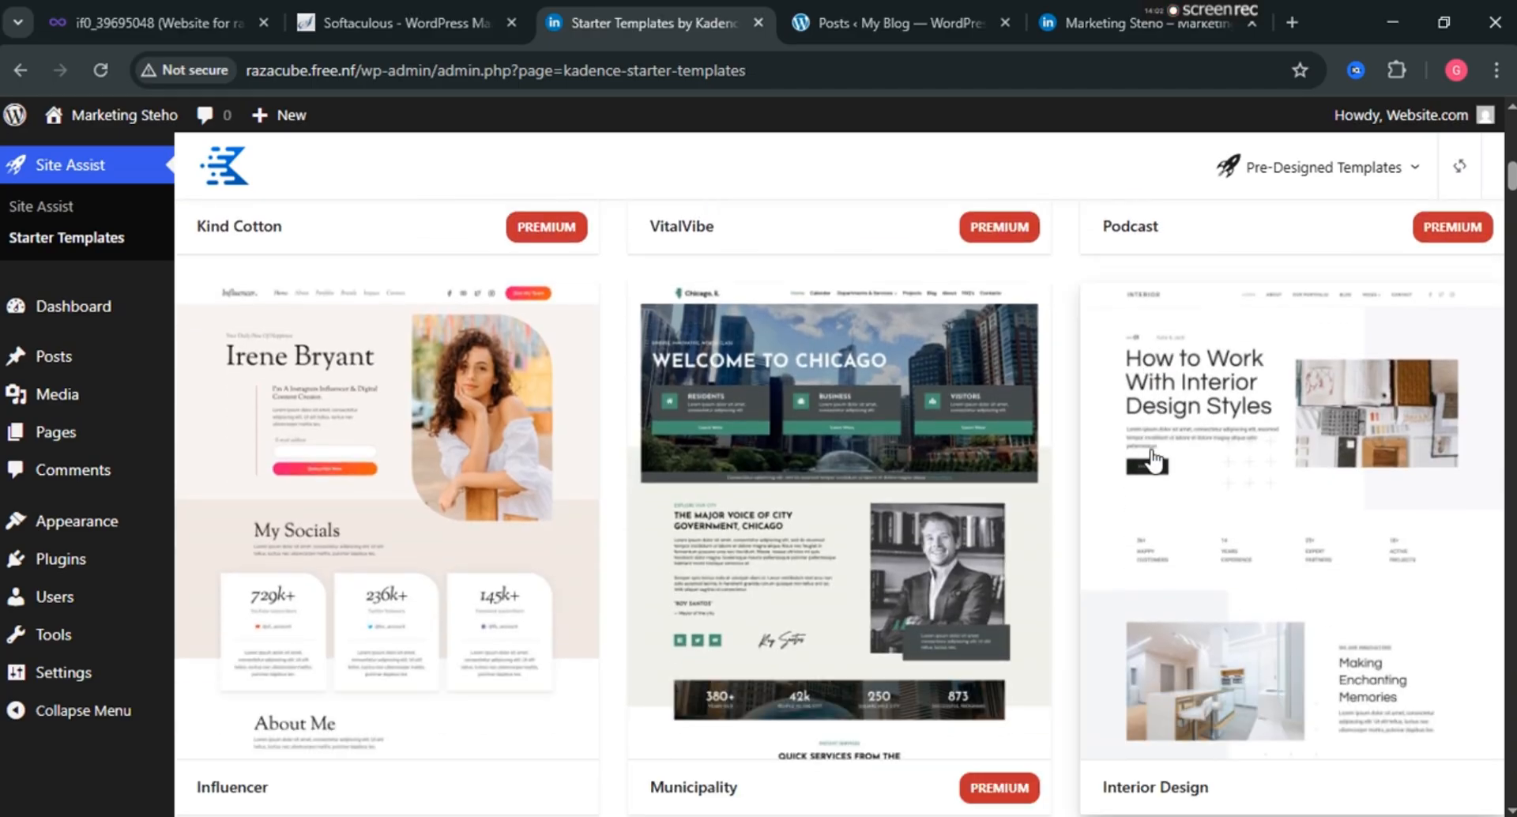
pyautogui.scroll(-3, 965, 424)
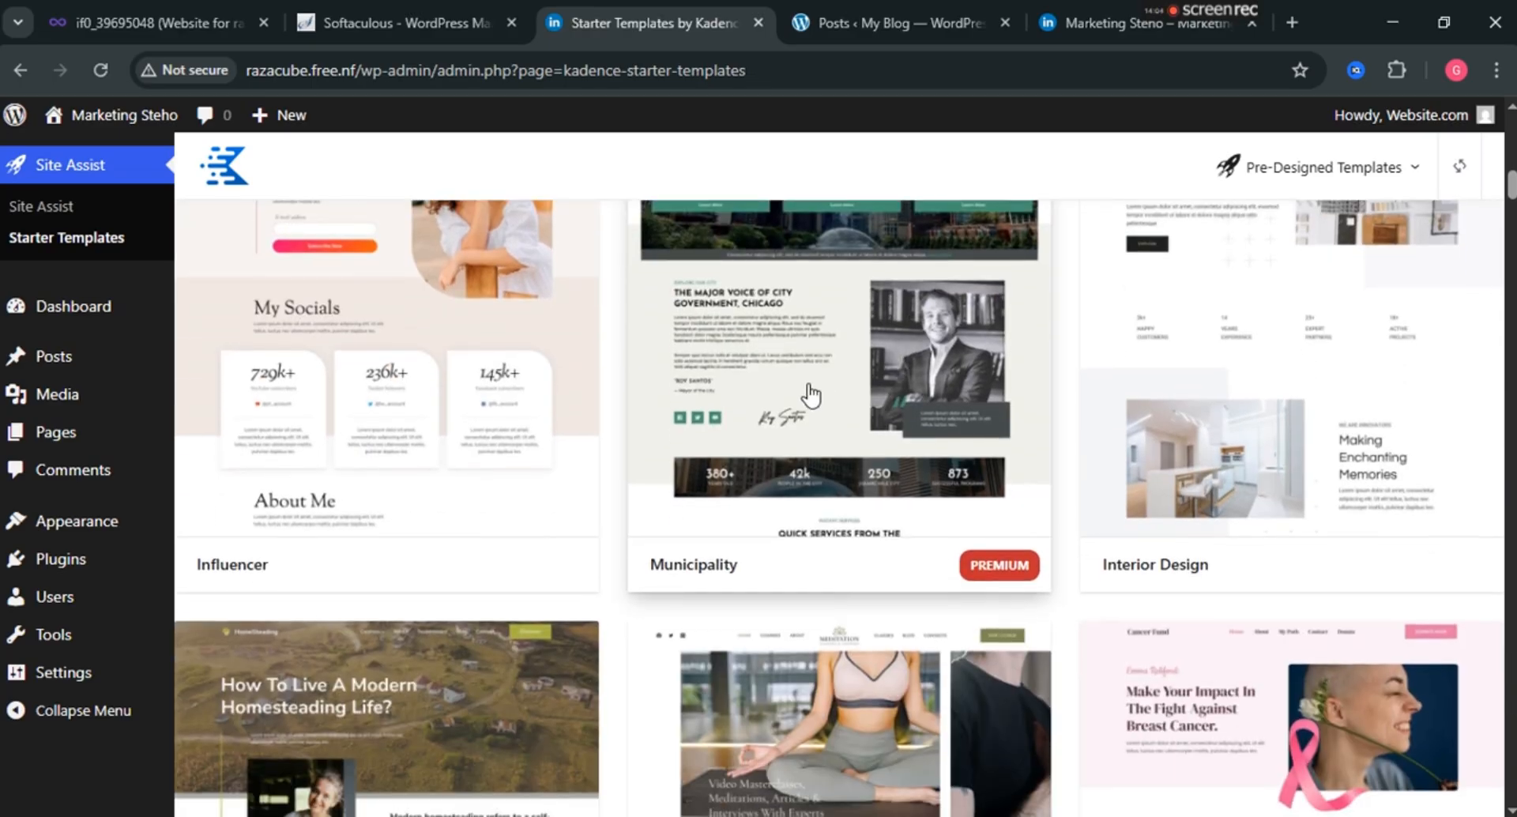
pyautogui.scroll(-5, 425, 385)
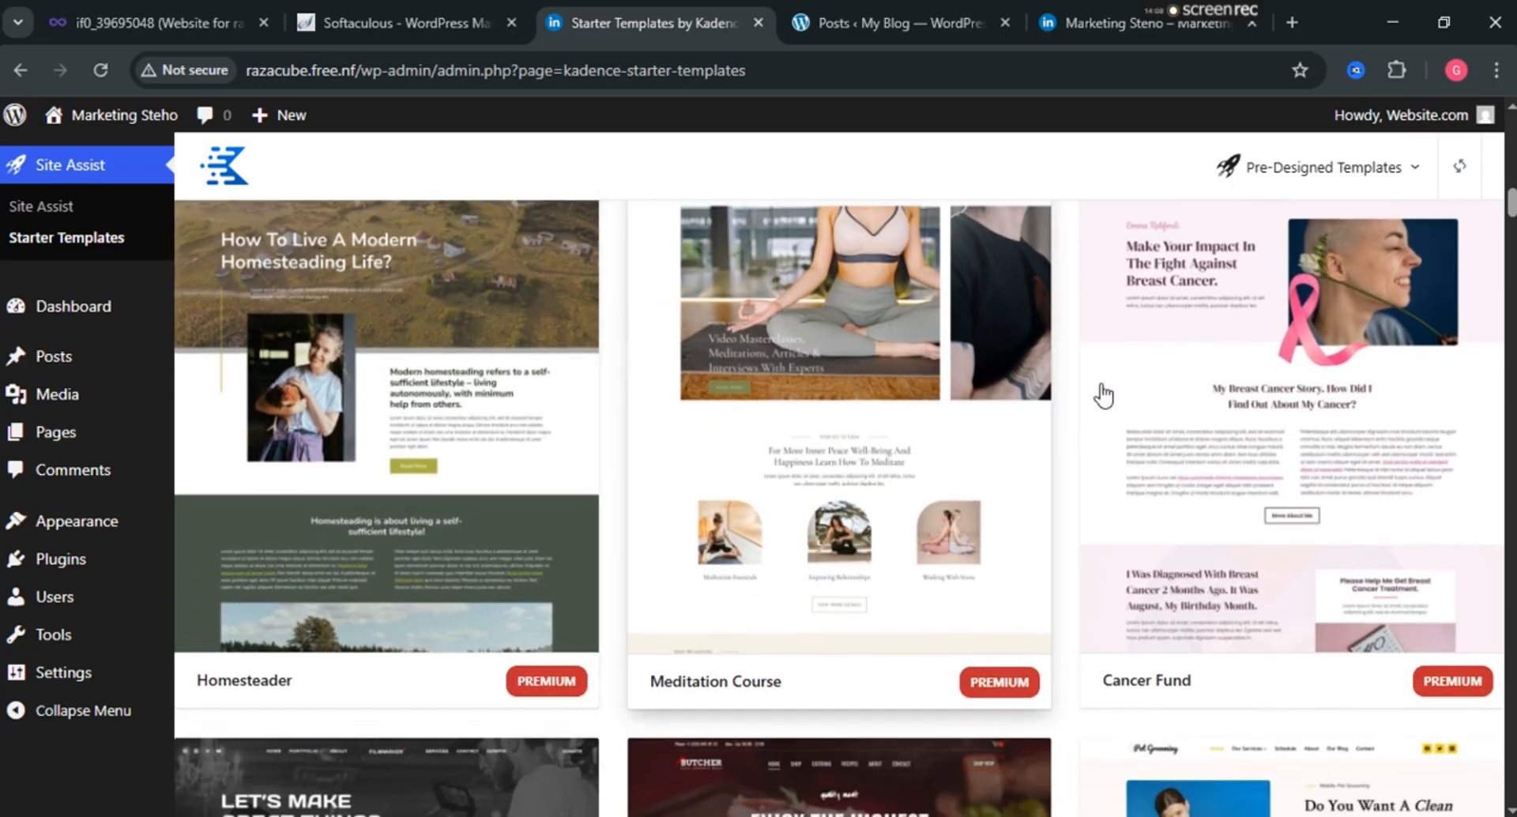
pyautogui.scroll(-5, 1312, 403)
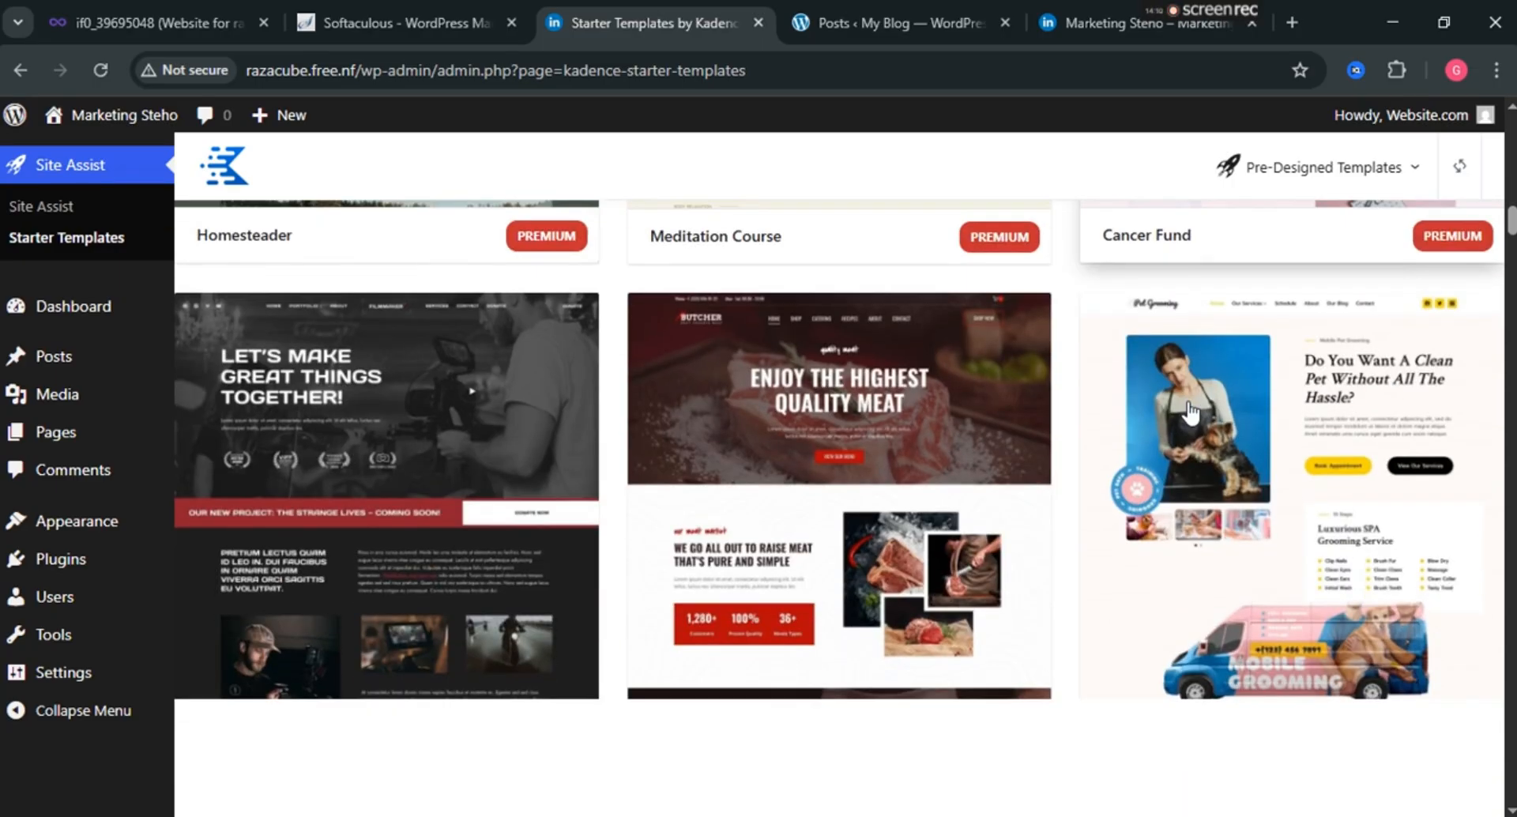
pyautogui.scroll(-1, 1190, 411)
pyautogui.scroll(-7, 1191, 411)
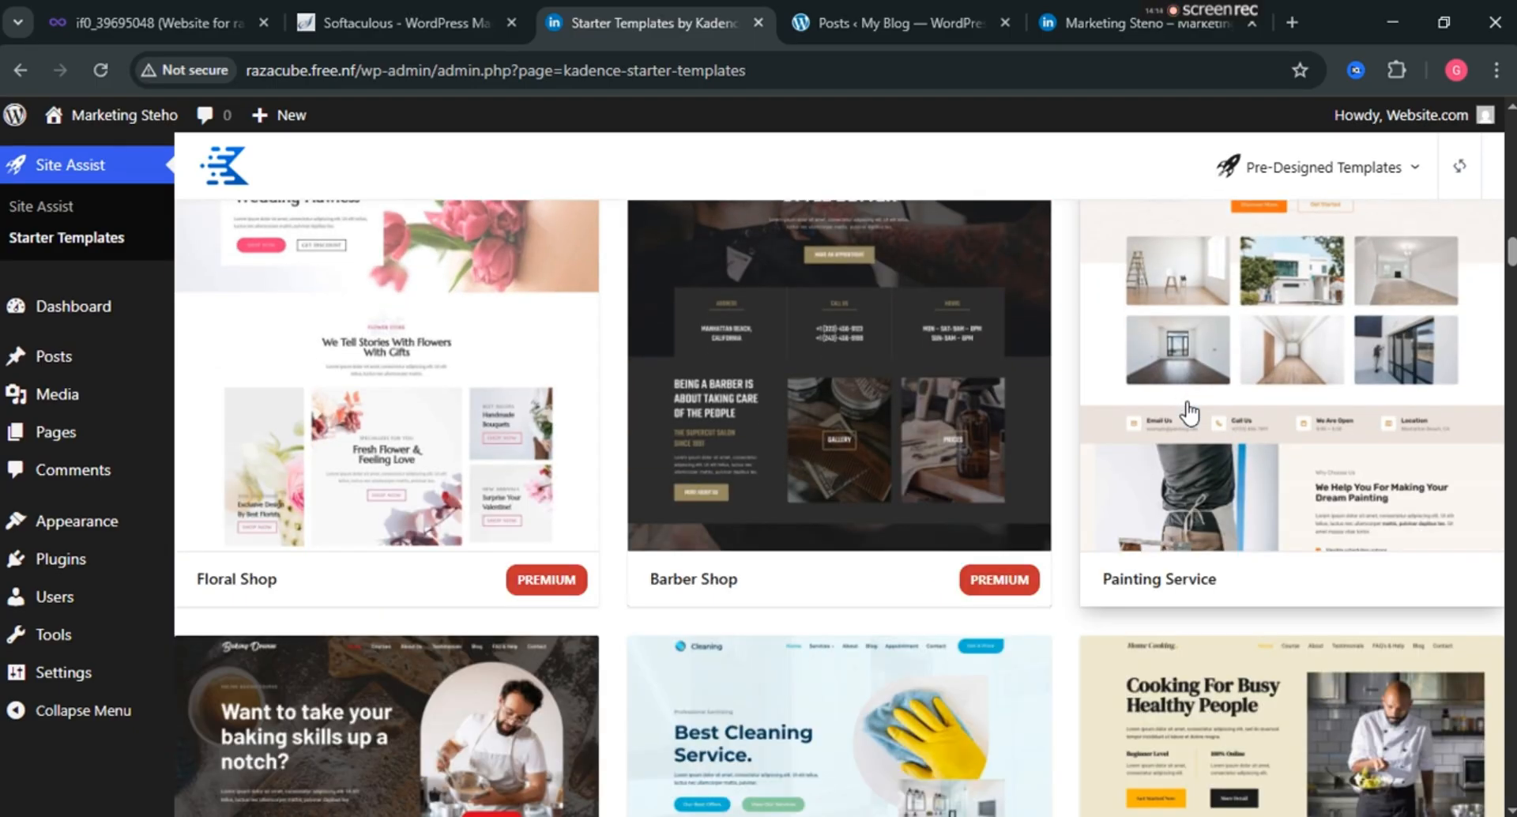
pyautogui.scroll(2, 1191, 411)
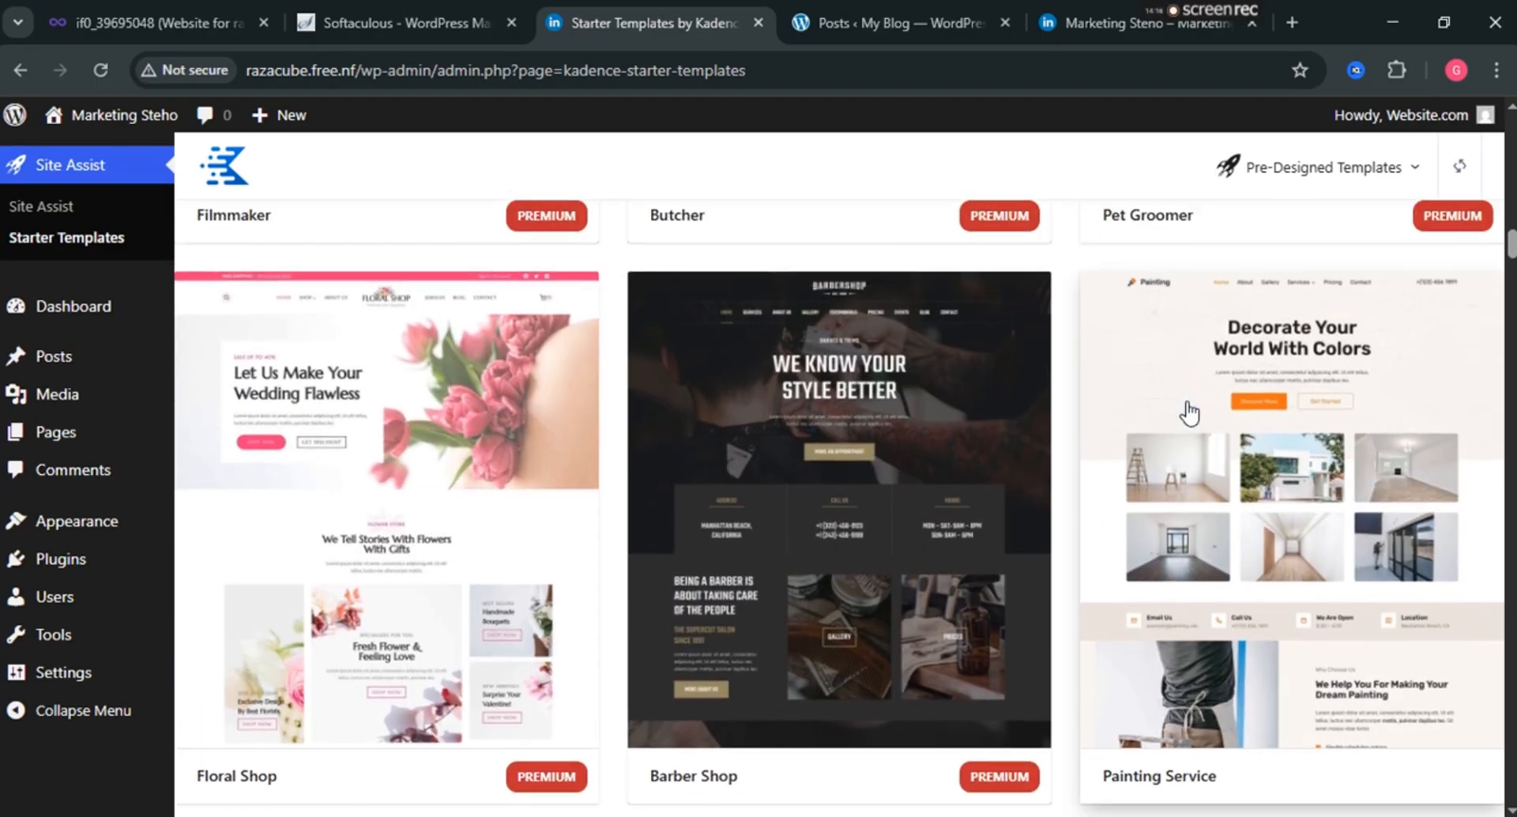
pyautogui.scroll(-6, 1189, 412)
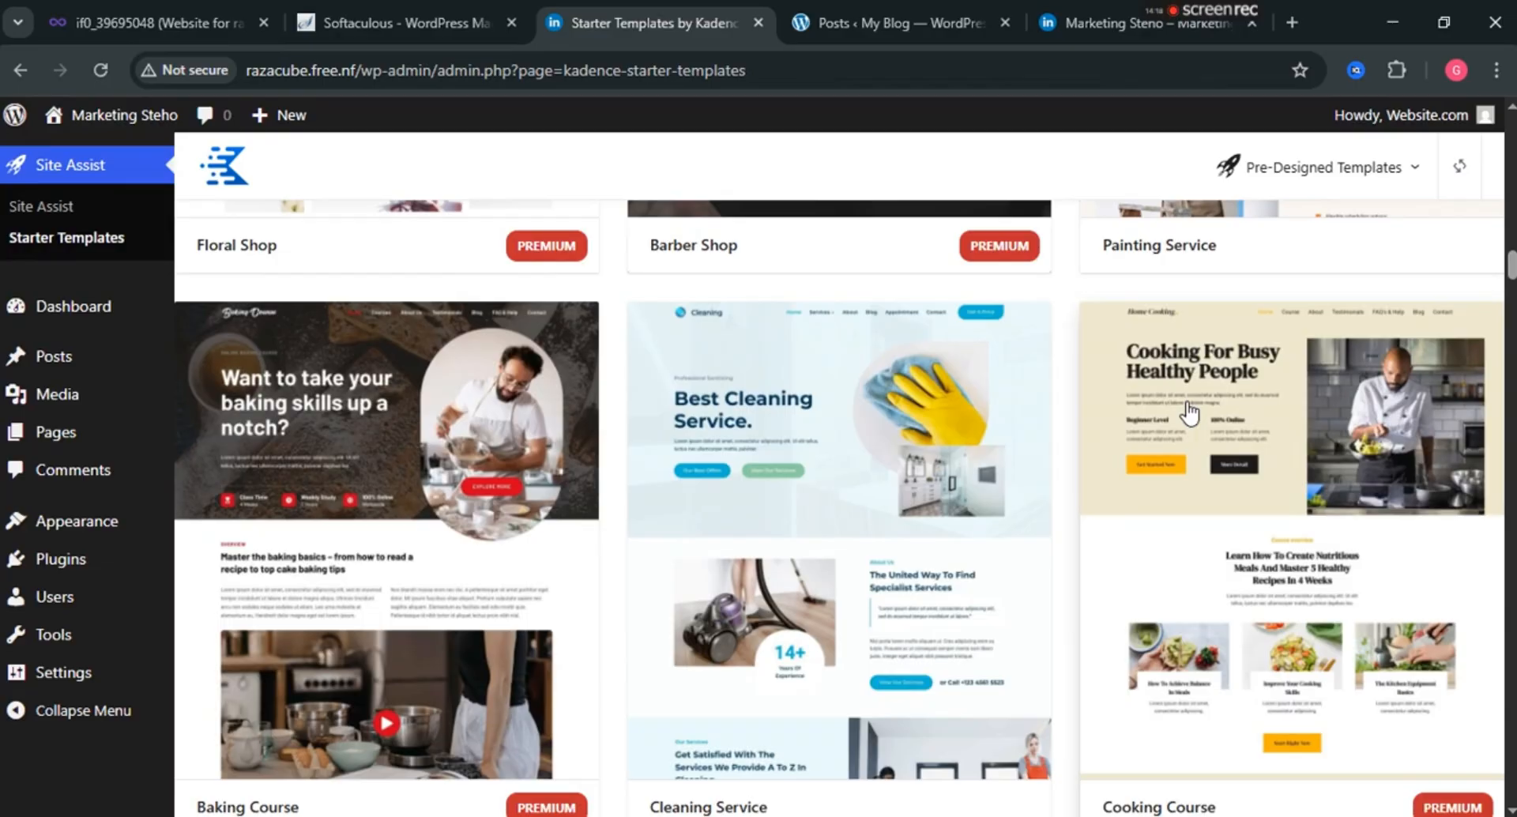
pyautogui.scroll(-1, 1189, 412)
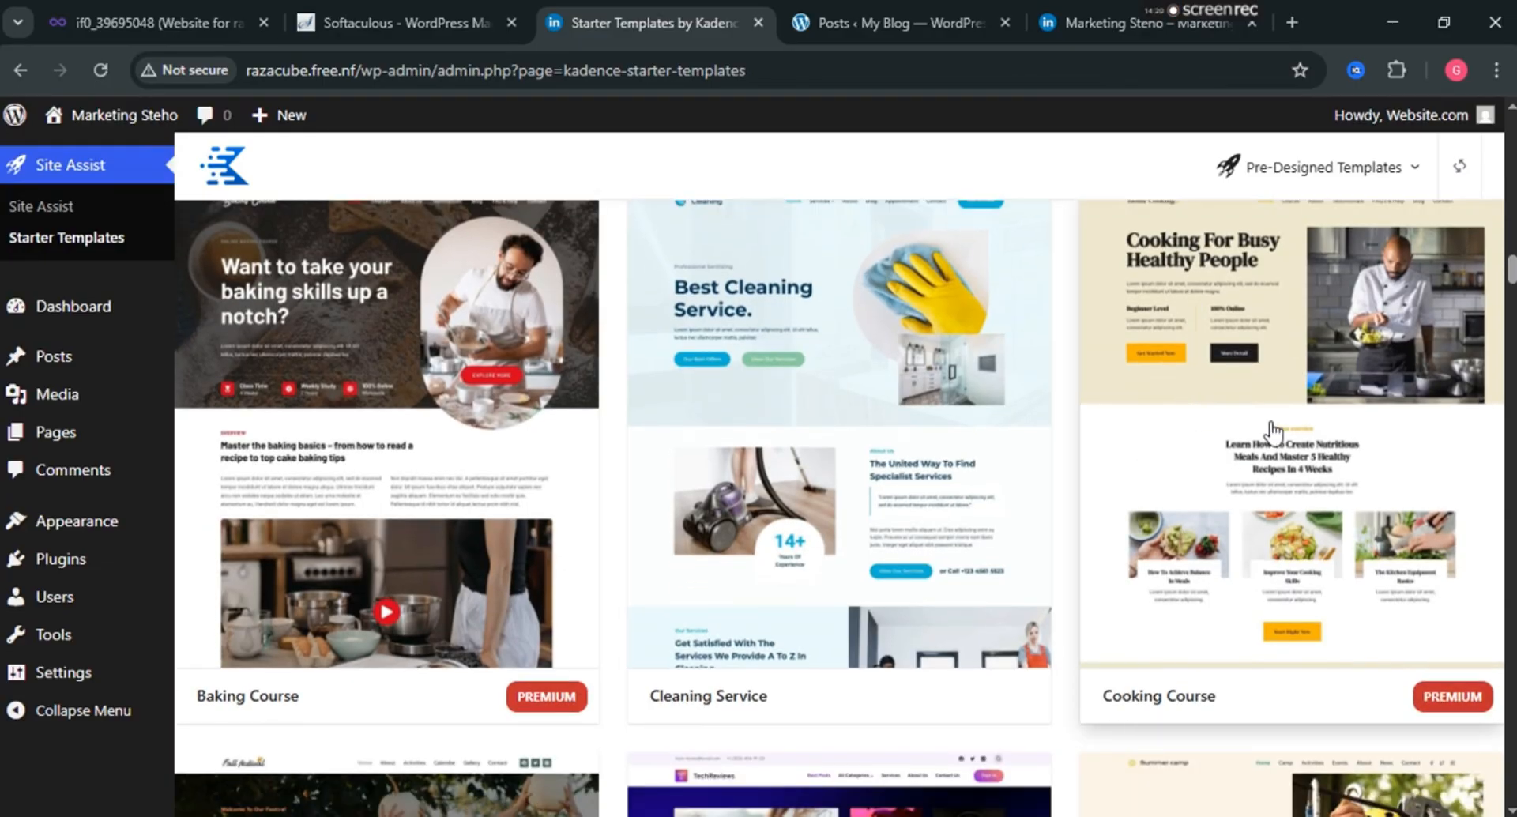
pyautogui.scroll(-2, 1272, 423)
pyautogui.scroll(-4, 1272, 424)
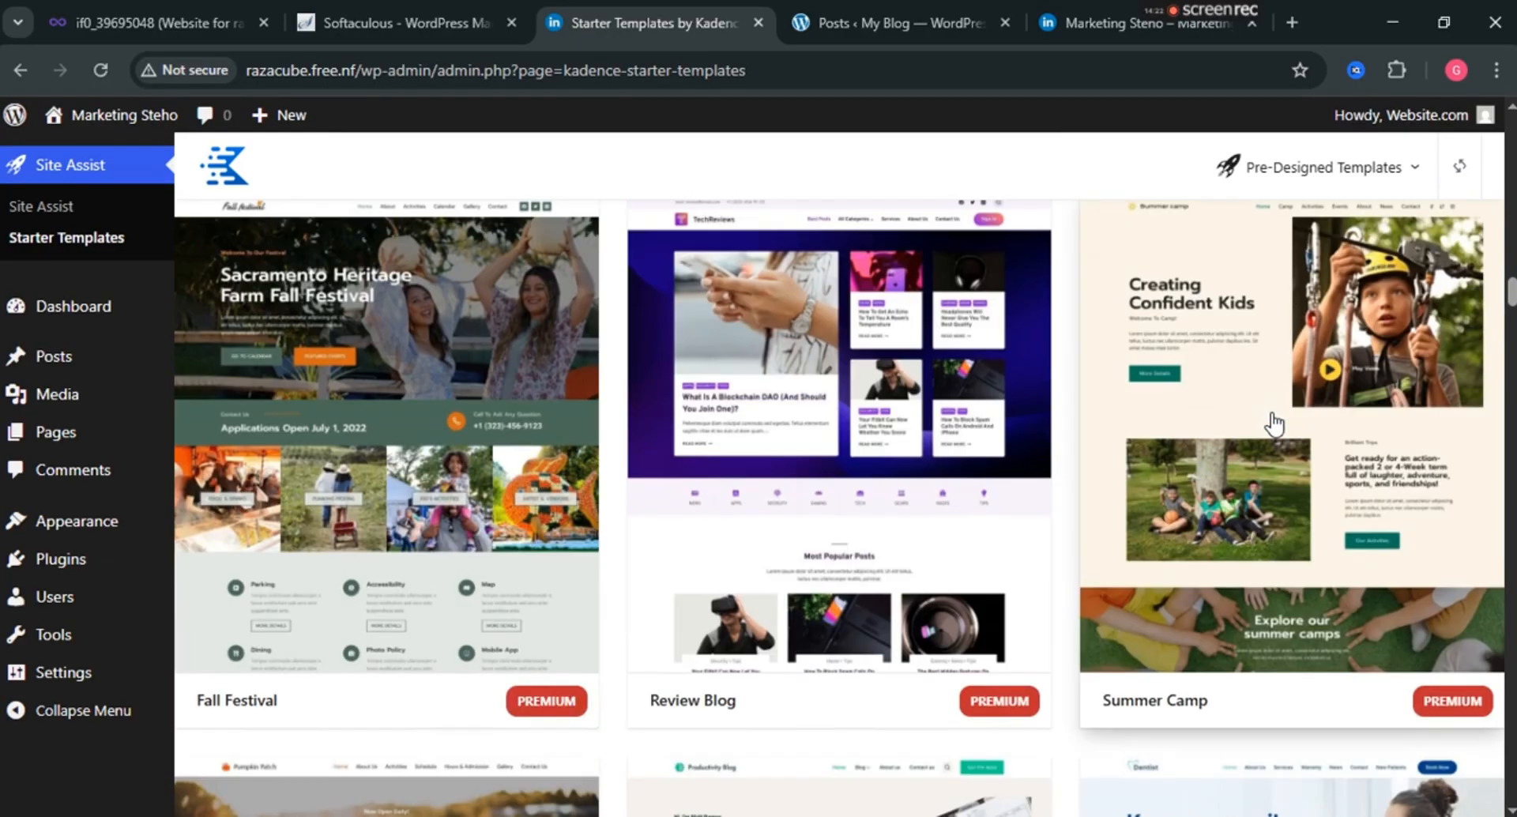
pyautogui.scroll(20, 1274, 424)
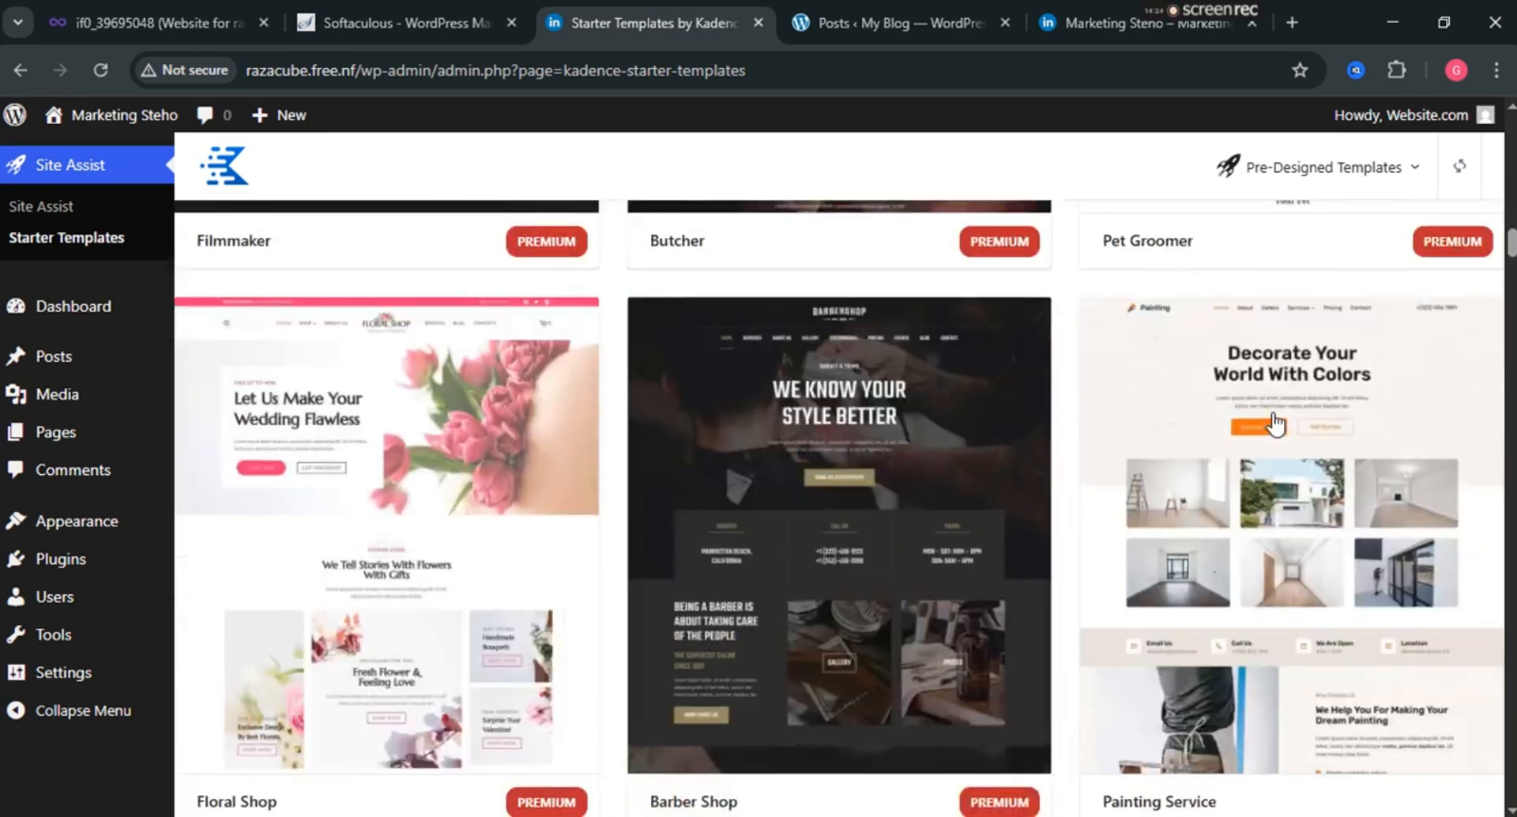
pyautogui.scroll(10, 1274, 424)
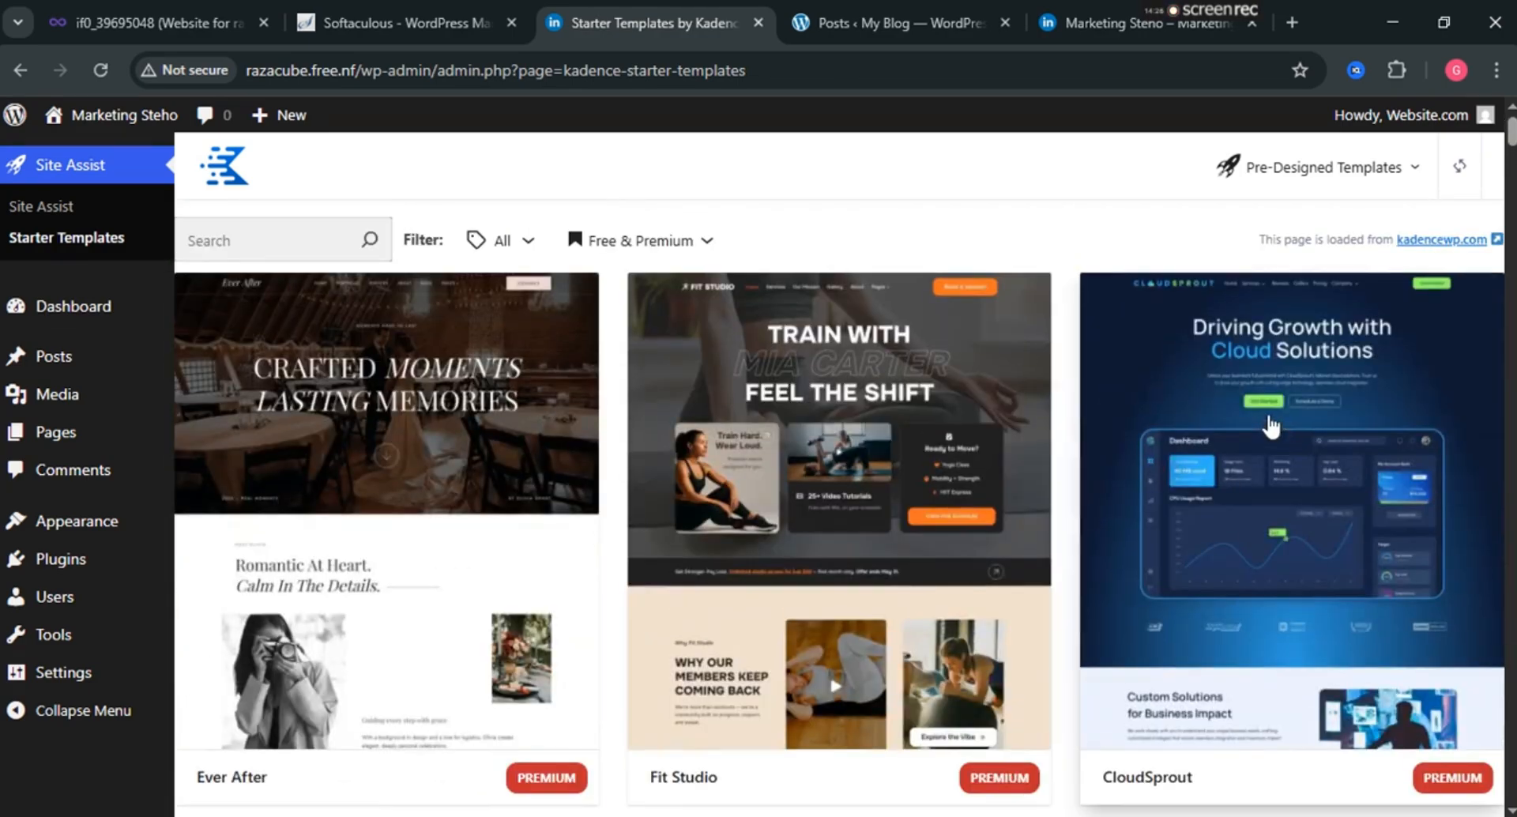
# Filter the starter templates to show only free ones.
pyautogui.click(528, 245)
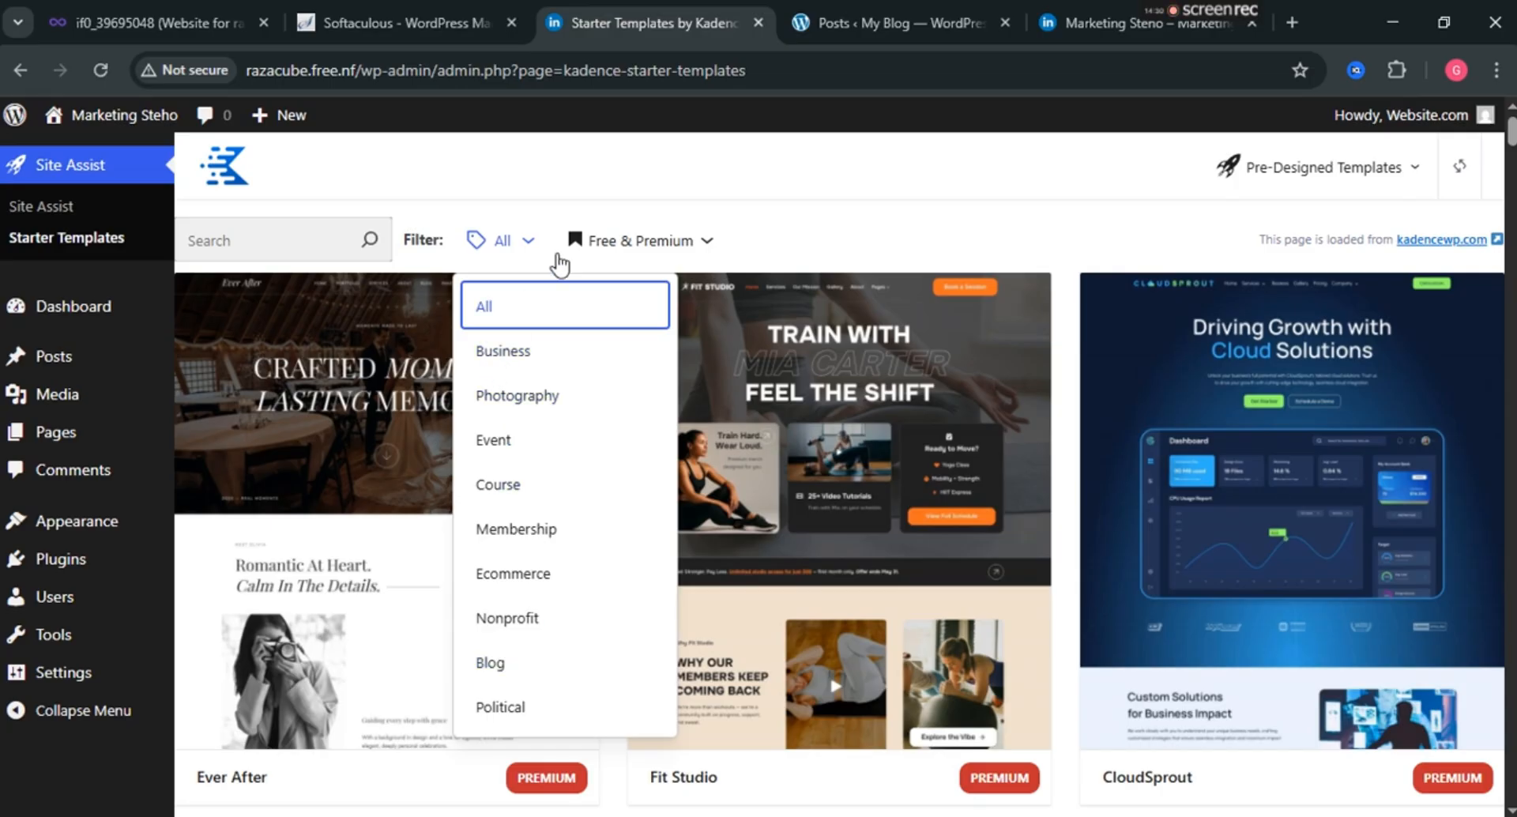
pyautogui.click(699, 239)
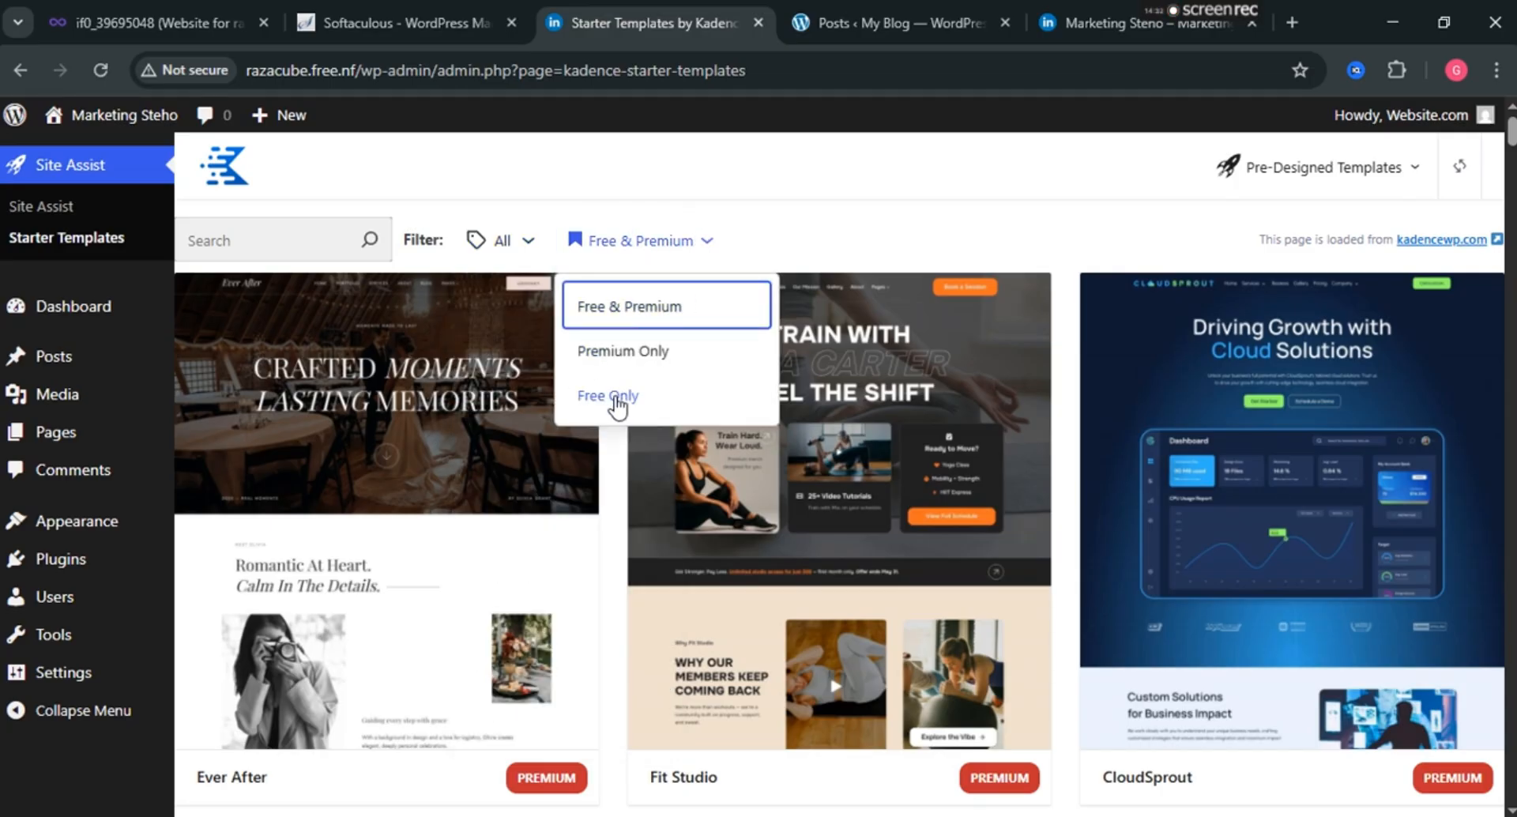
pyautogui.click(611, 399)
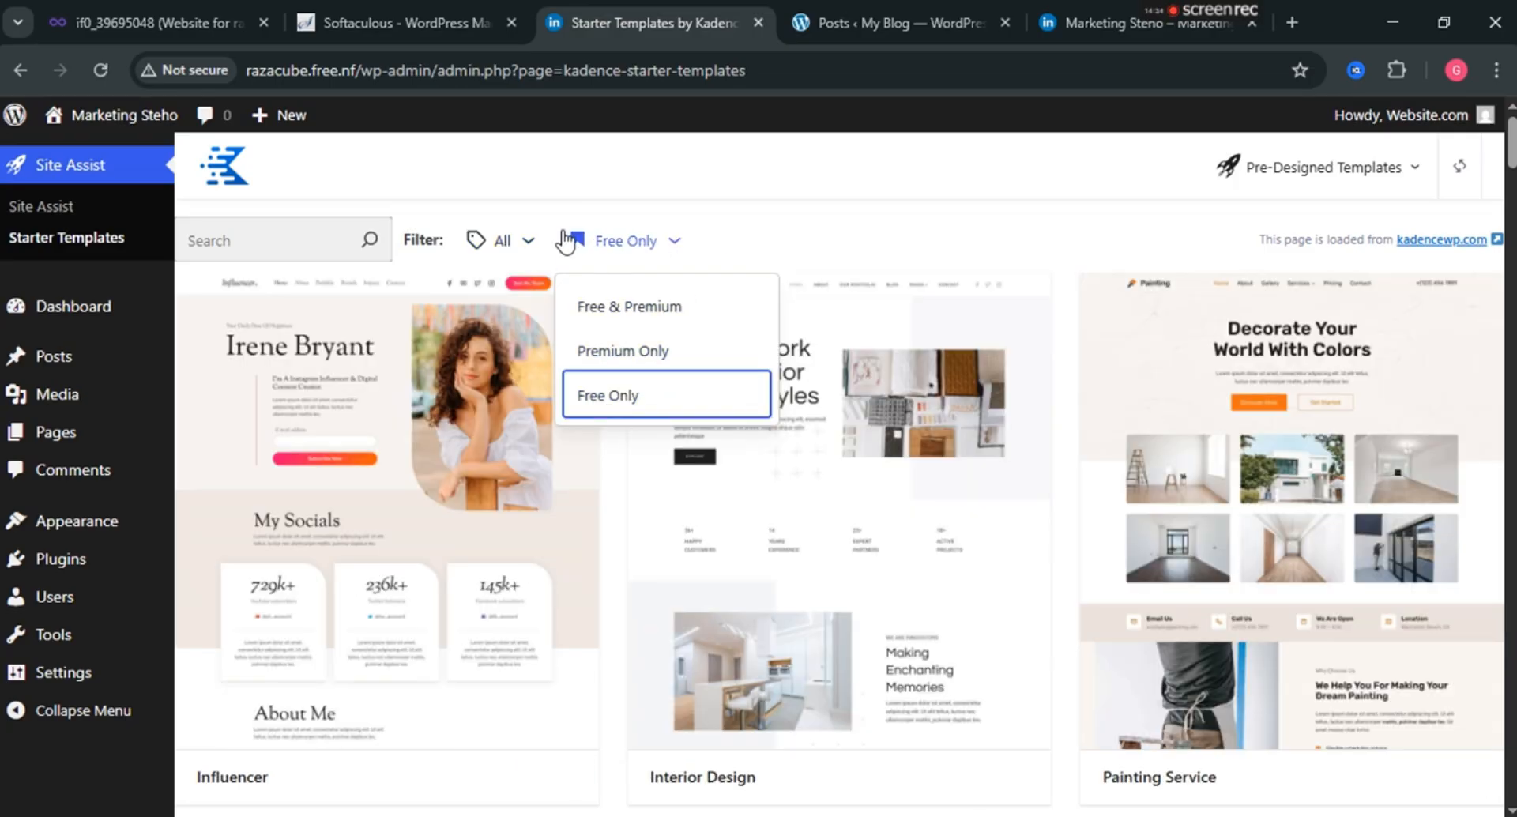
pyautogui.click(981, 208)
# Scroll past Yosemite, Children Museum, Charity and Digital Services until the Church template appears.
pyautogui.scroll(-5, 1122, 379)
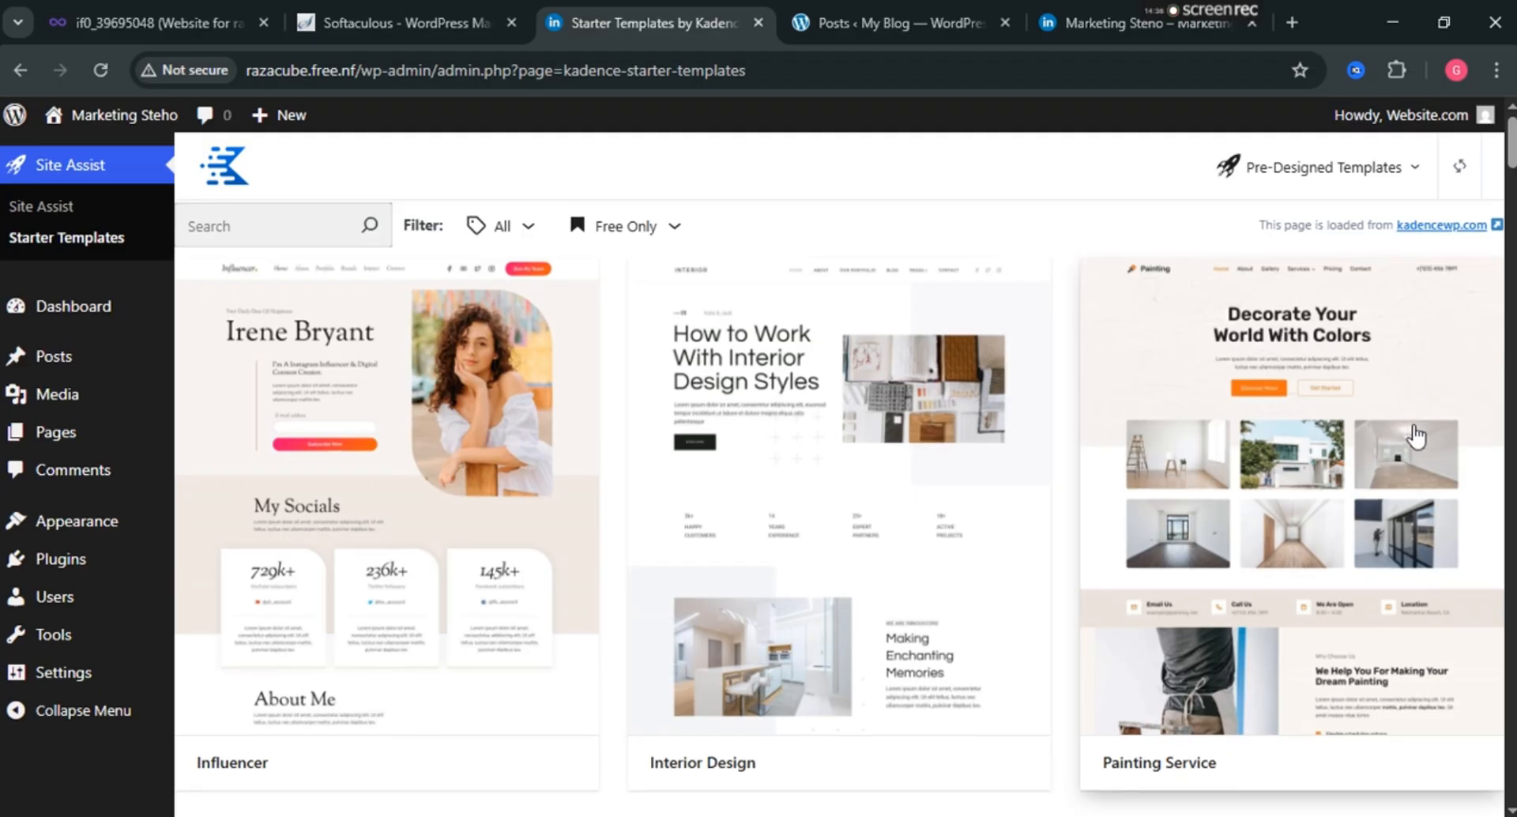
pyautogui.scroll(-2, 1417, 435)
pyautogui.scroll(4, 1303, 474)
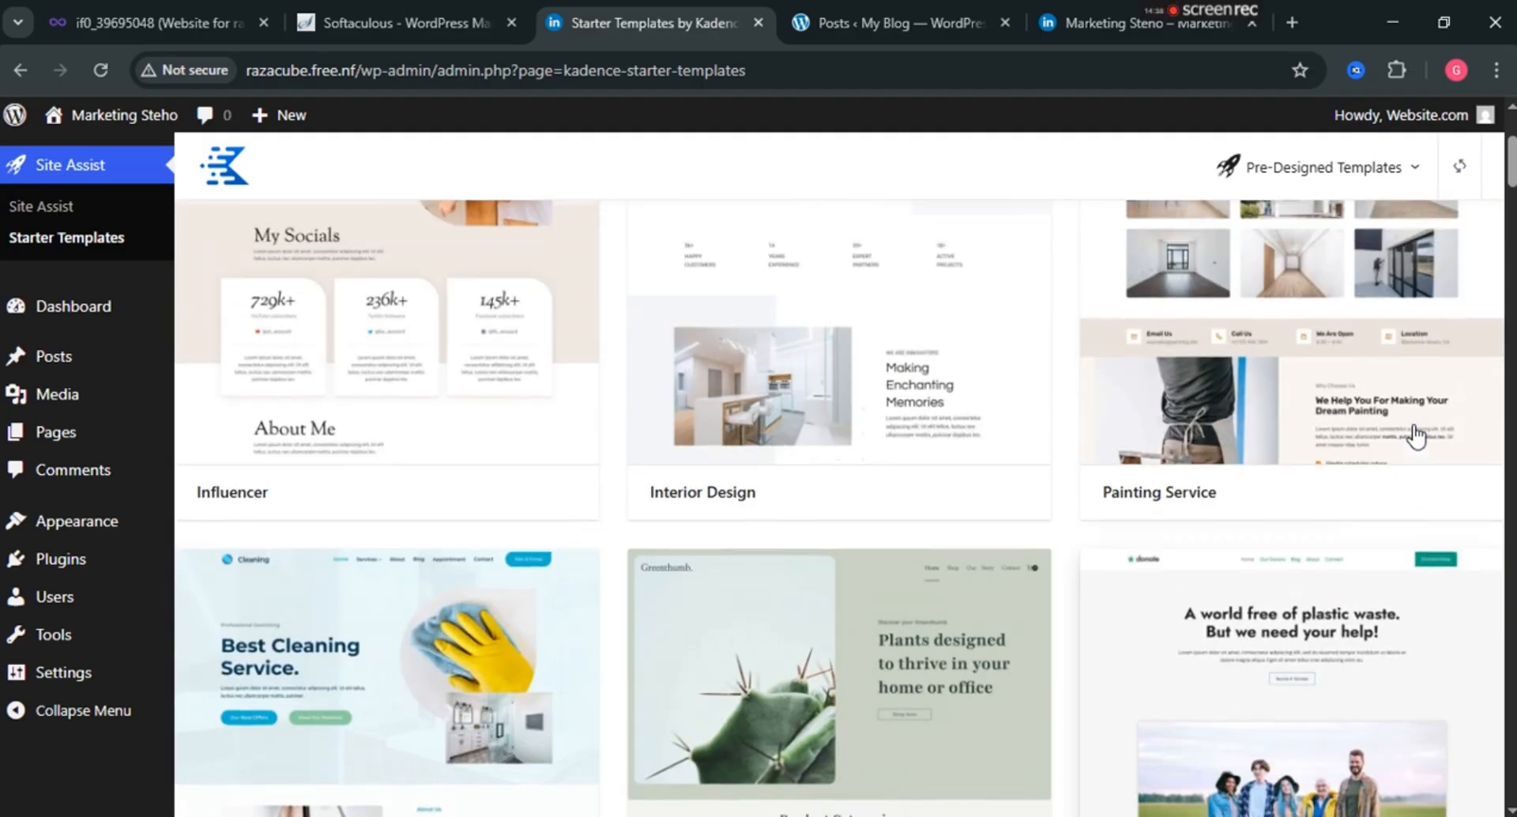
pyautogui.scroll(-4, 1081, 555)
pyautogui.scroll(-5, 1027, 553)
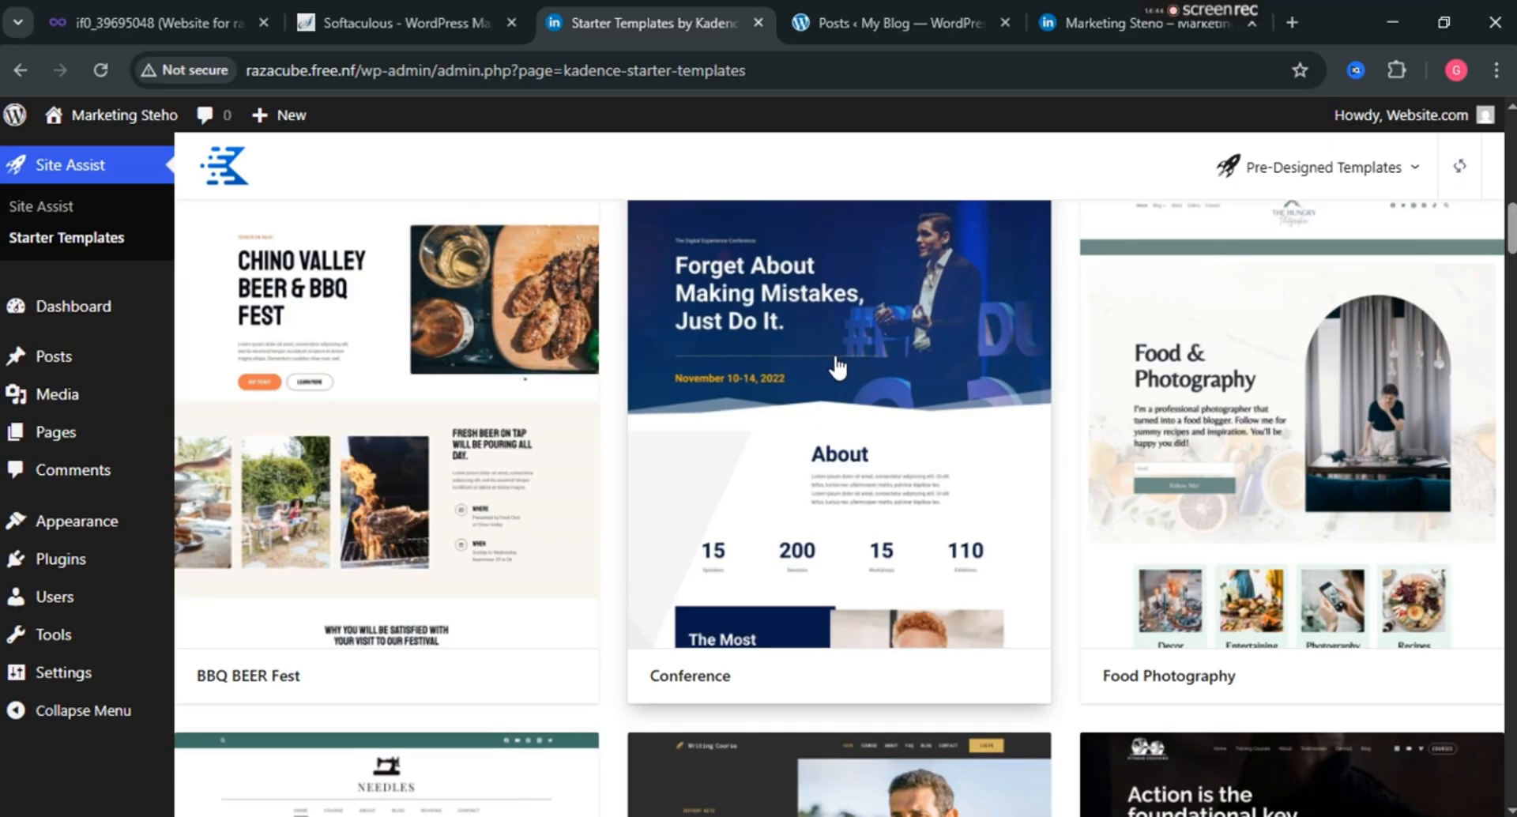
pyautogui.scroll(-5, 837, 379)
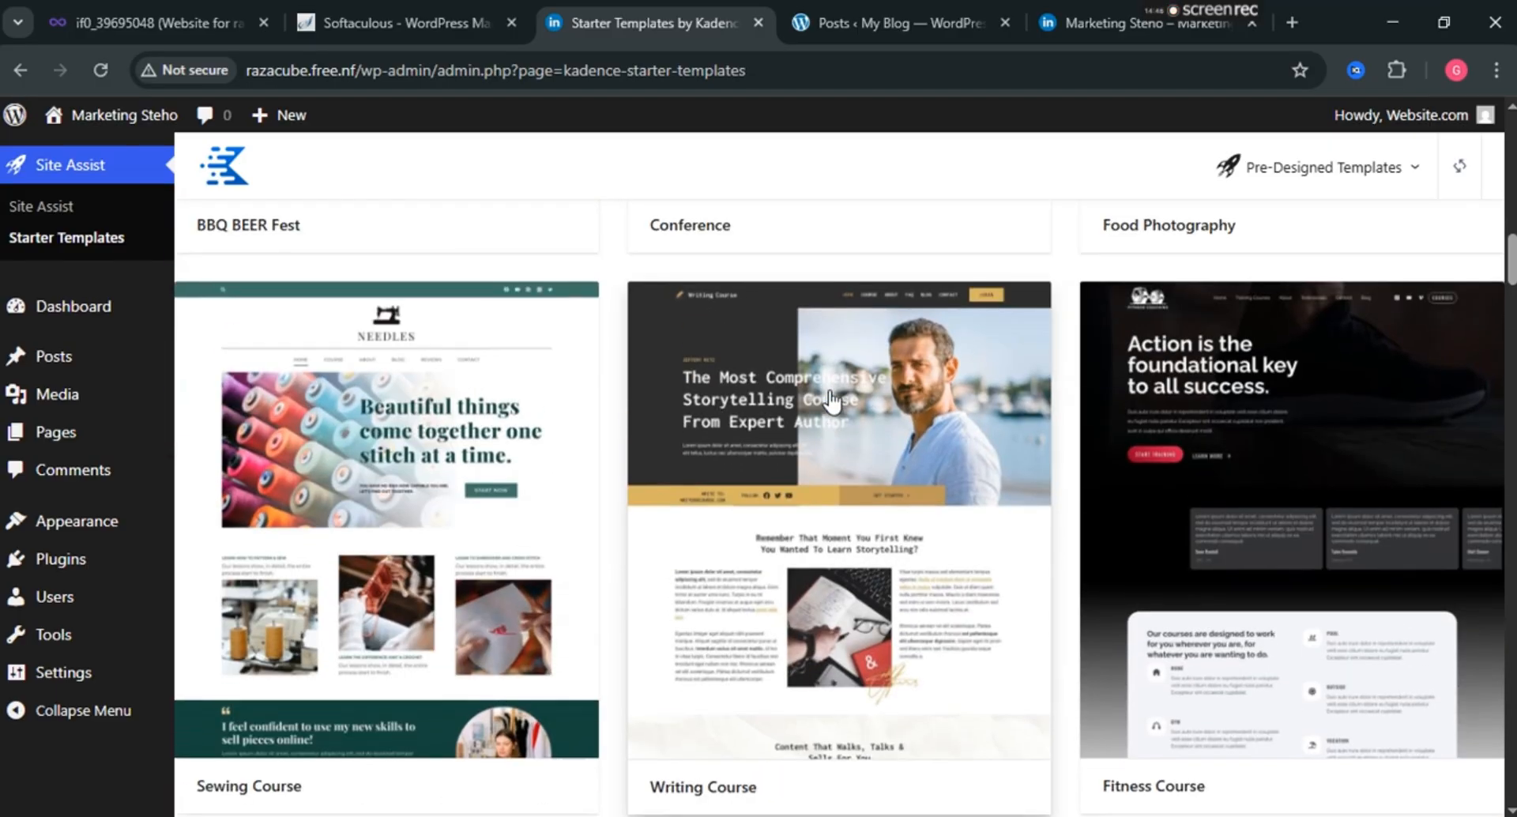
pyautogui.scroll(1, 832, 402)
pyautogui.scroll(-5, 852, 435)
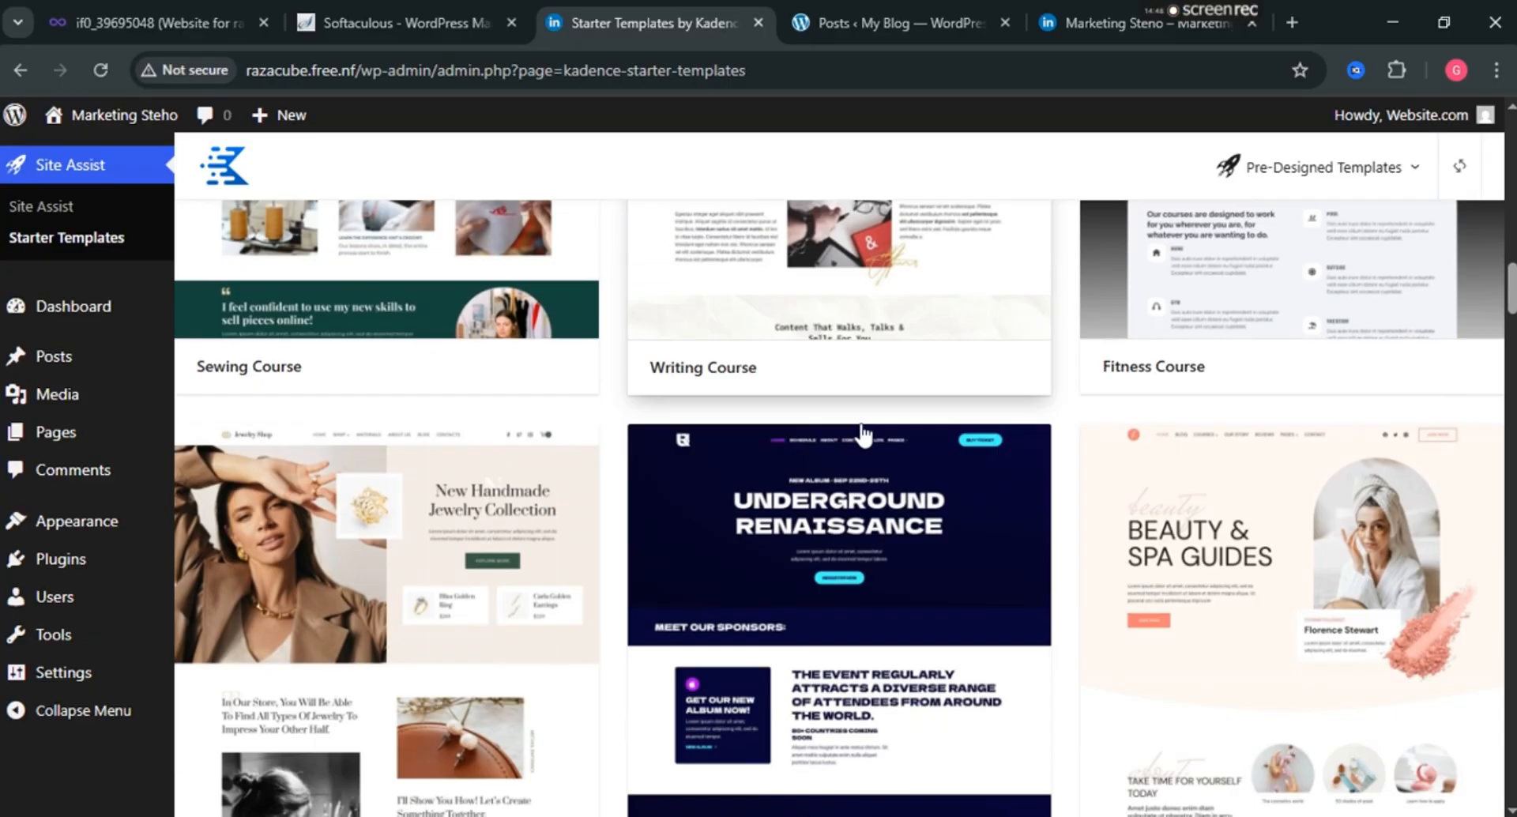
pyautogui.scroll(-5, 863, 435)
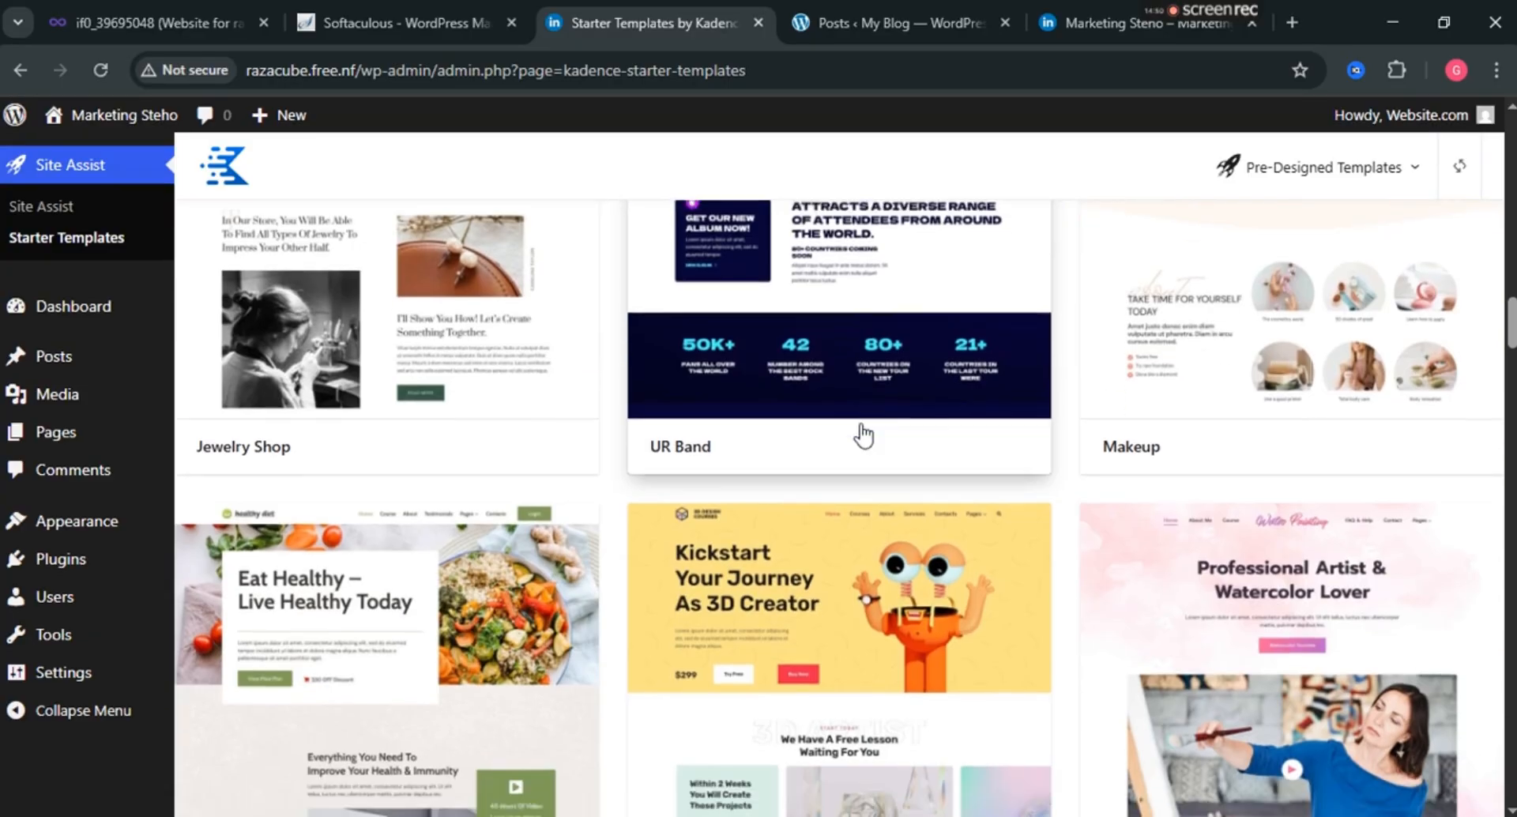
pyautogui.scroll(-5, 863, 435)
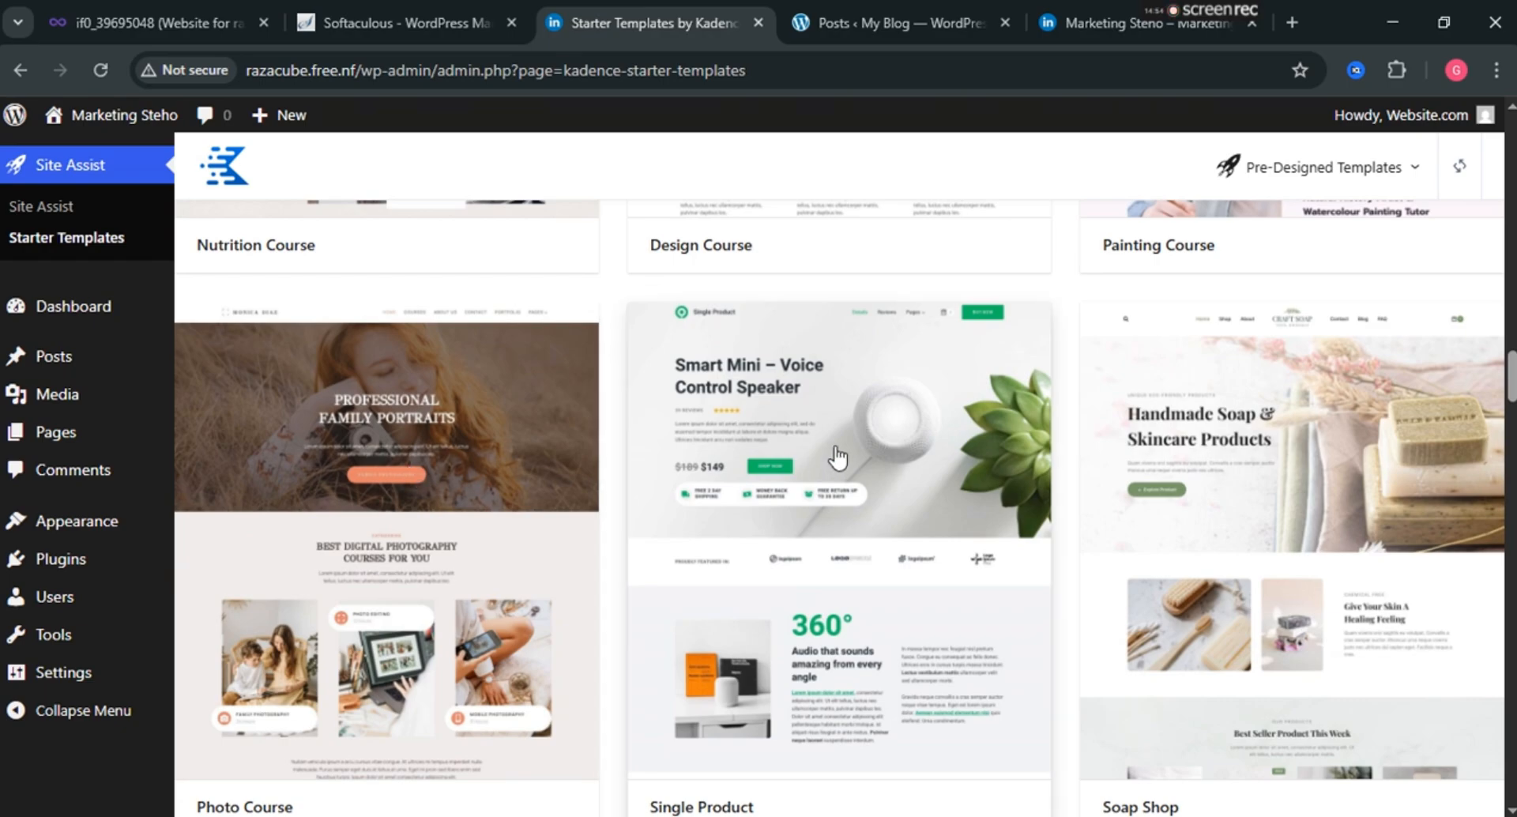
pyautogui.scroll(-2, 891, 456)
pyautogui.scroll(-6, 891, 457)
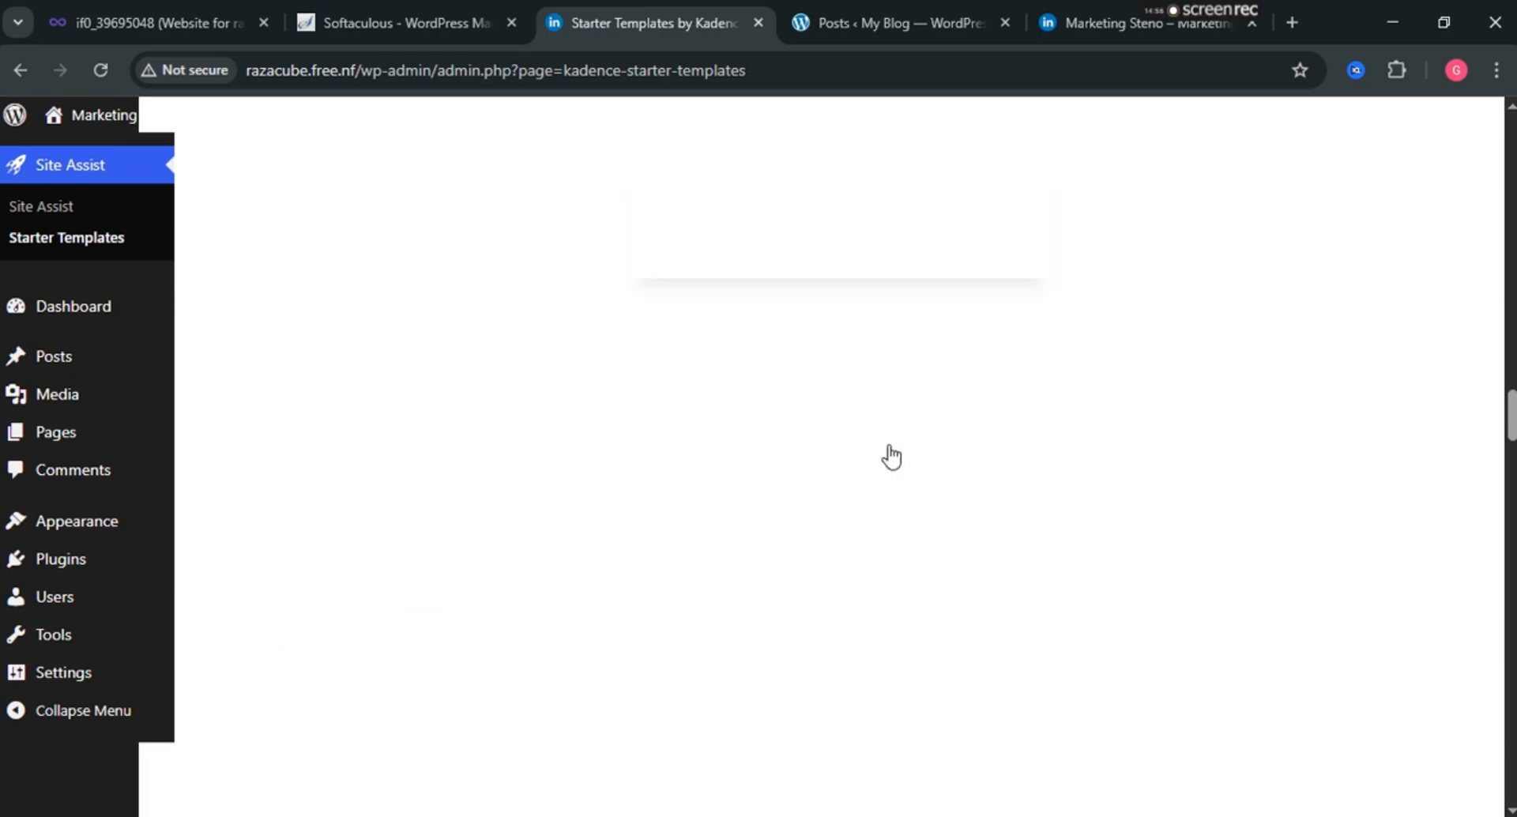
pyautogui.scroll(-3, 891, 456)
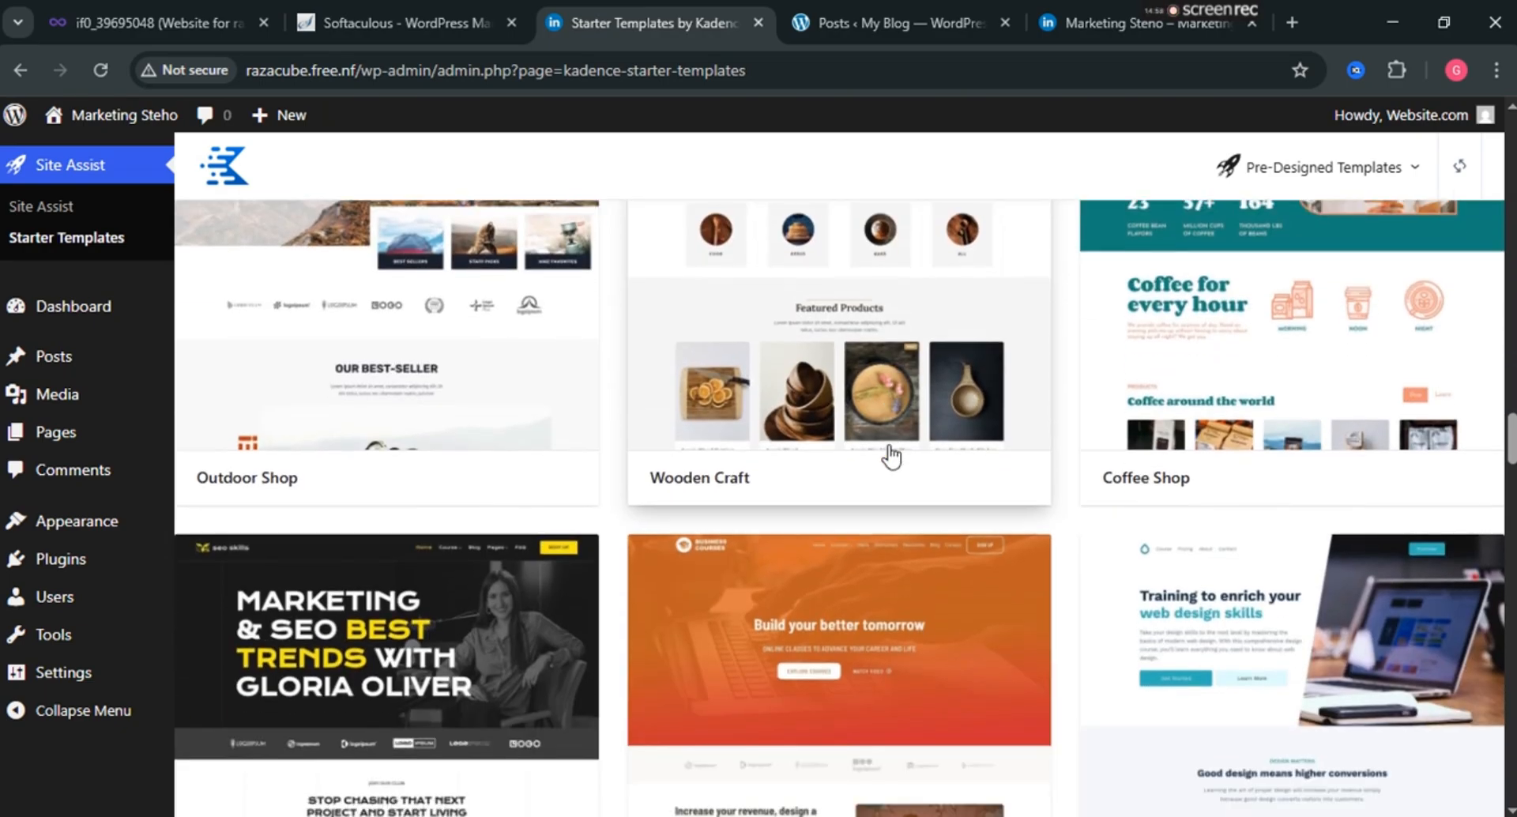
pyautogui.scroll(-7, 892, 457)
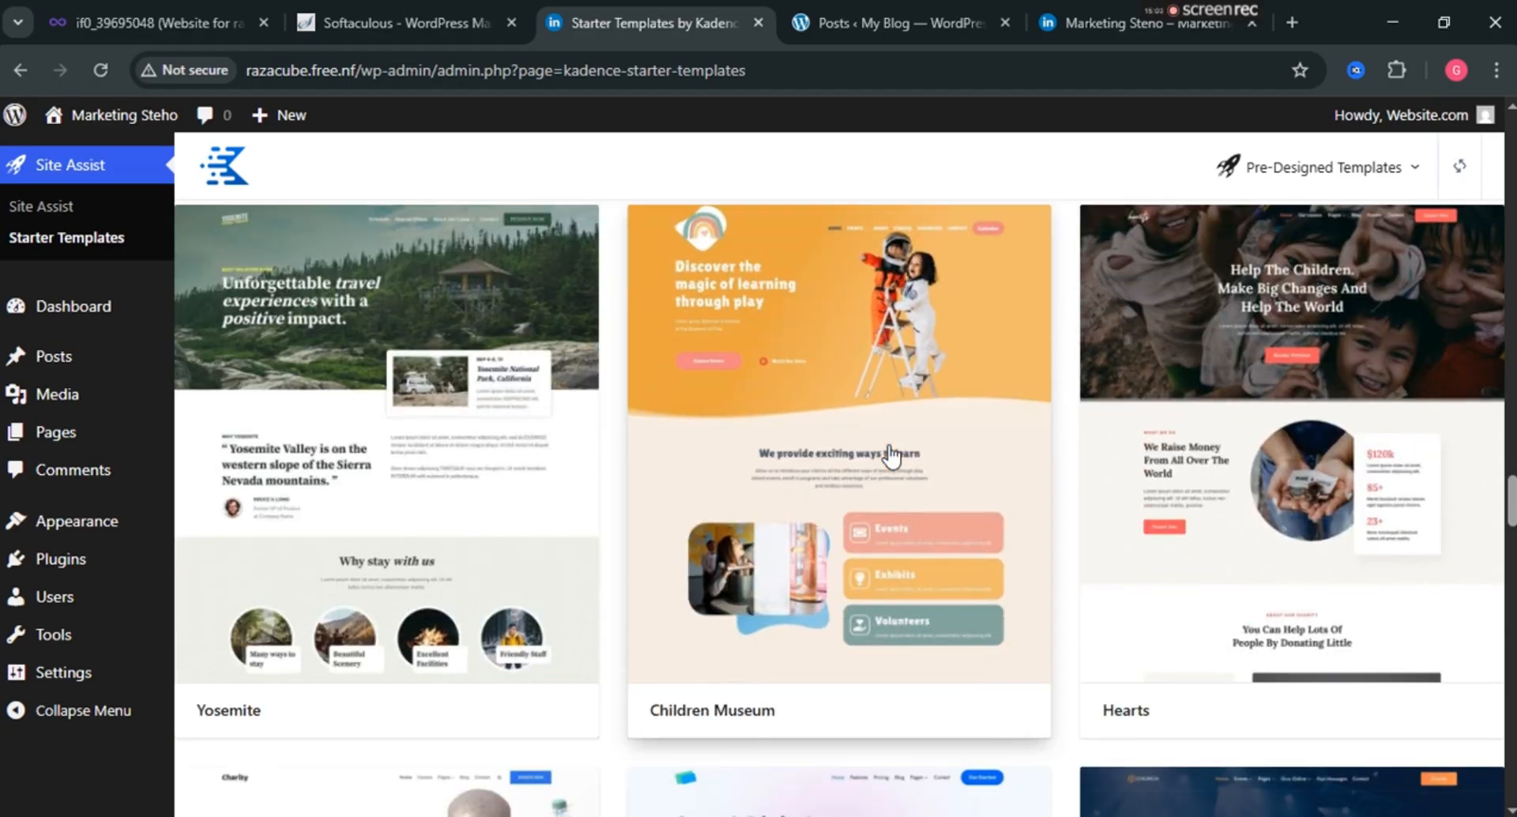
pyautogui.scroll(-4, 891, 457)
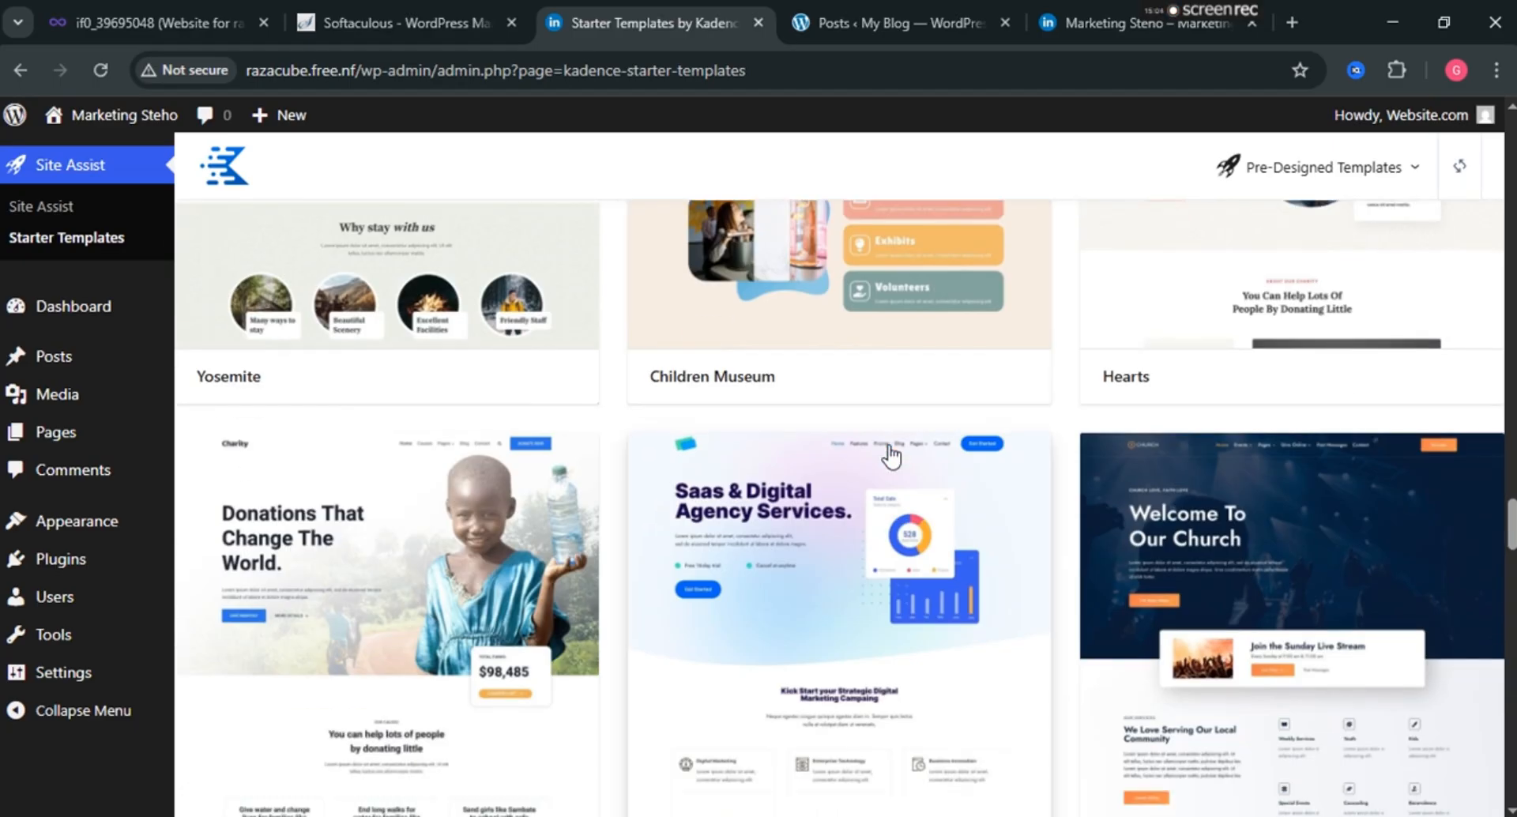
pyautogui.scroll(-1, 891, 456)
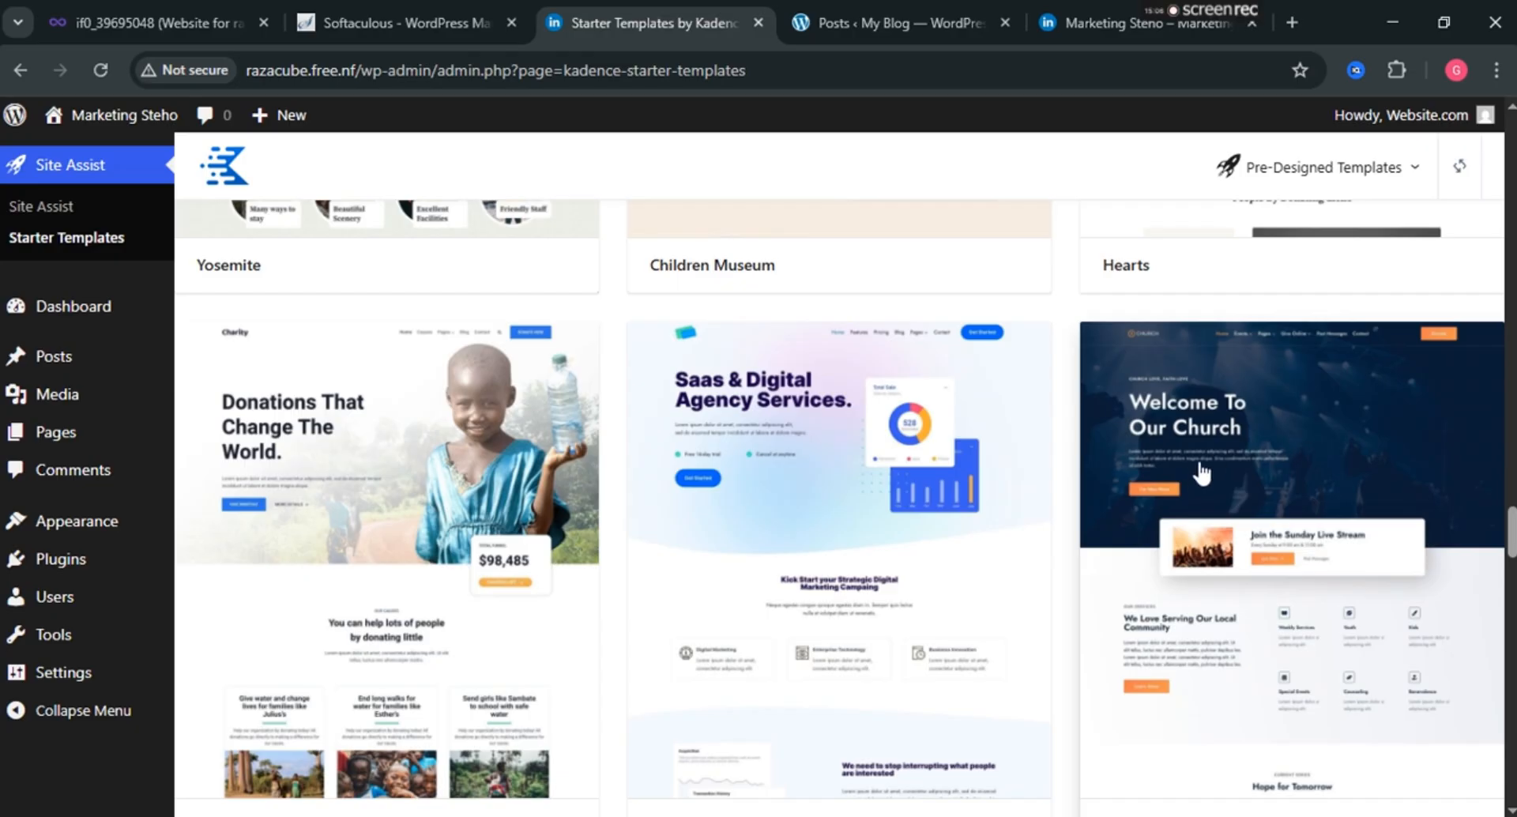
pyautogui.scroll(-1, 1201, 473)
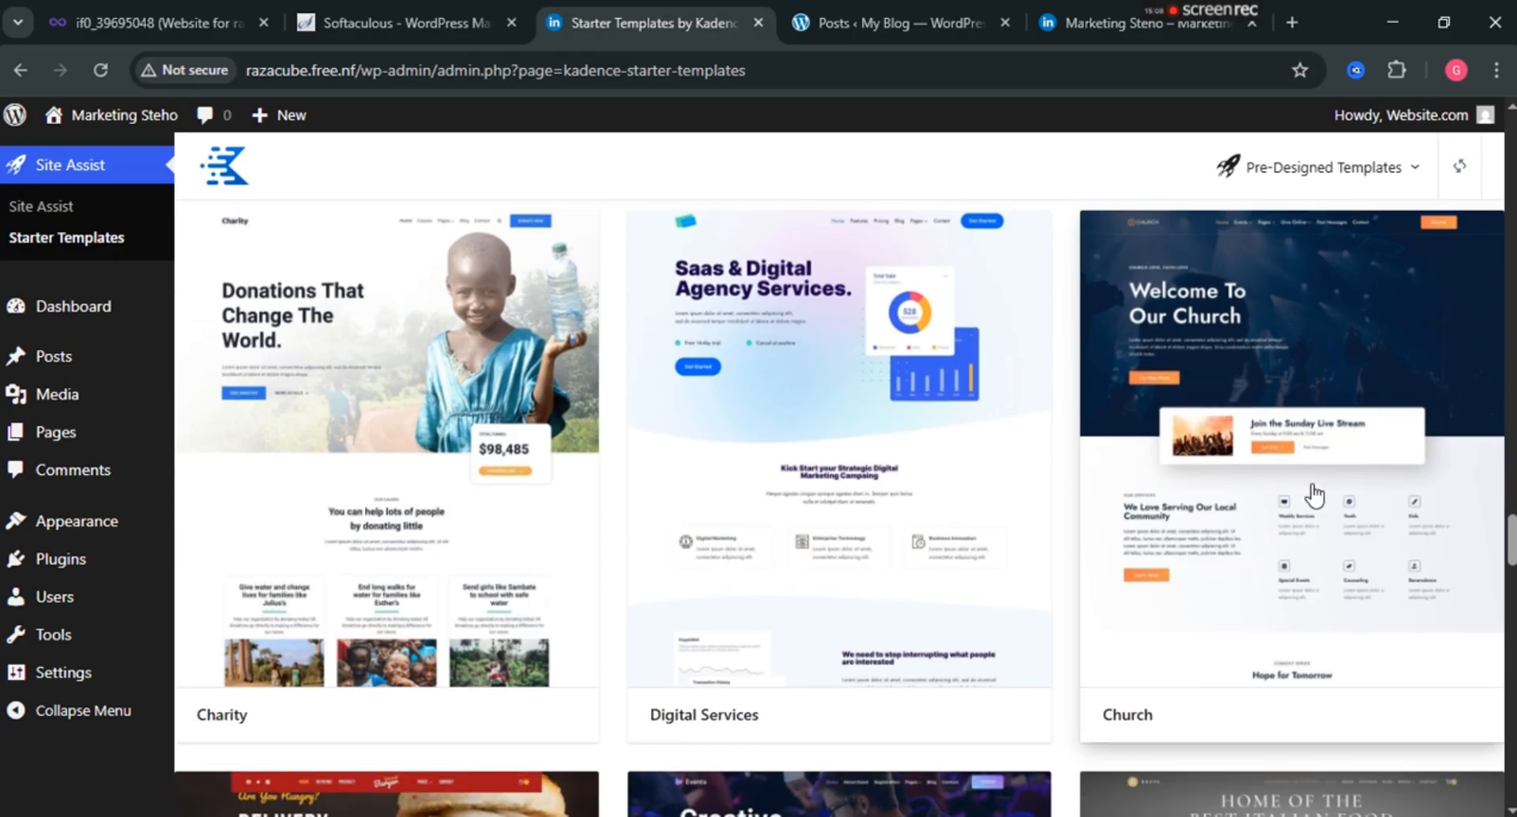
# Open the Church template and preview the orange/slate and red/navy colour palettes.
pyautogui.click(1258, 350)
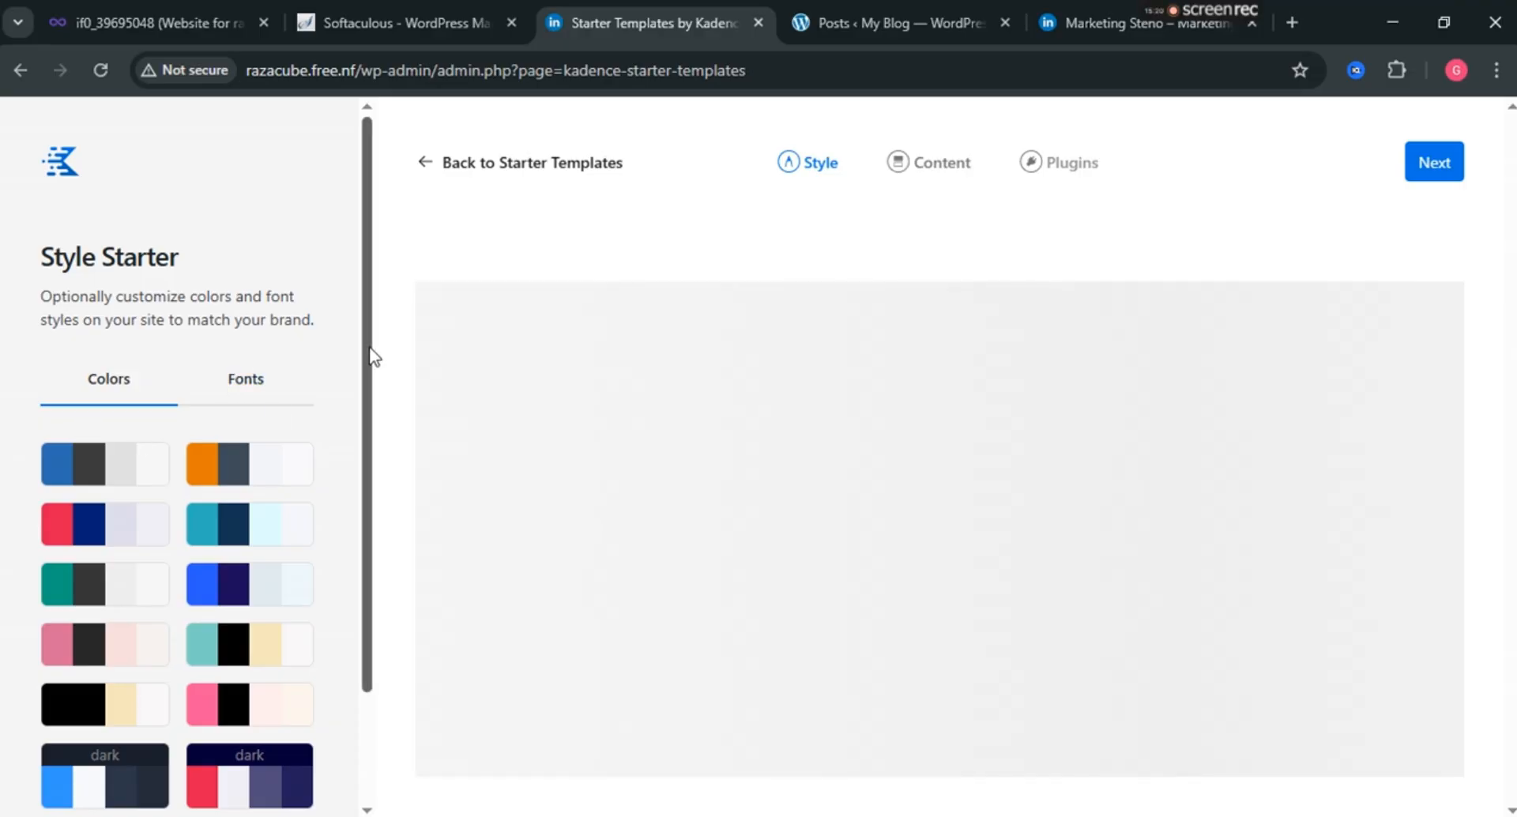
pyautogui.scroll(-1, 373, 371)
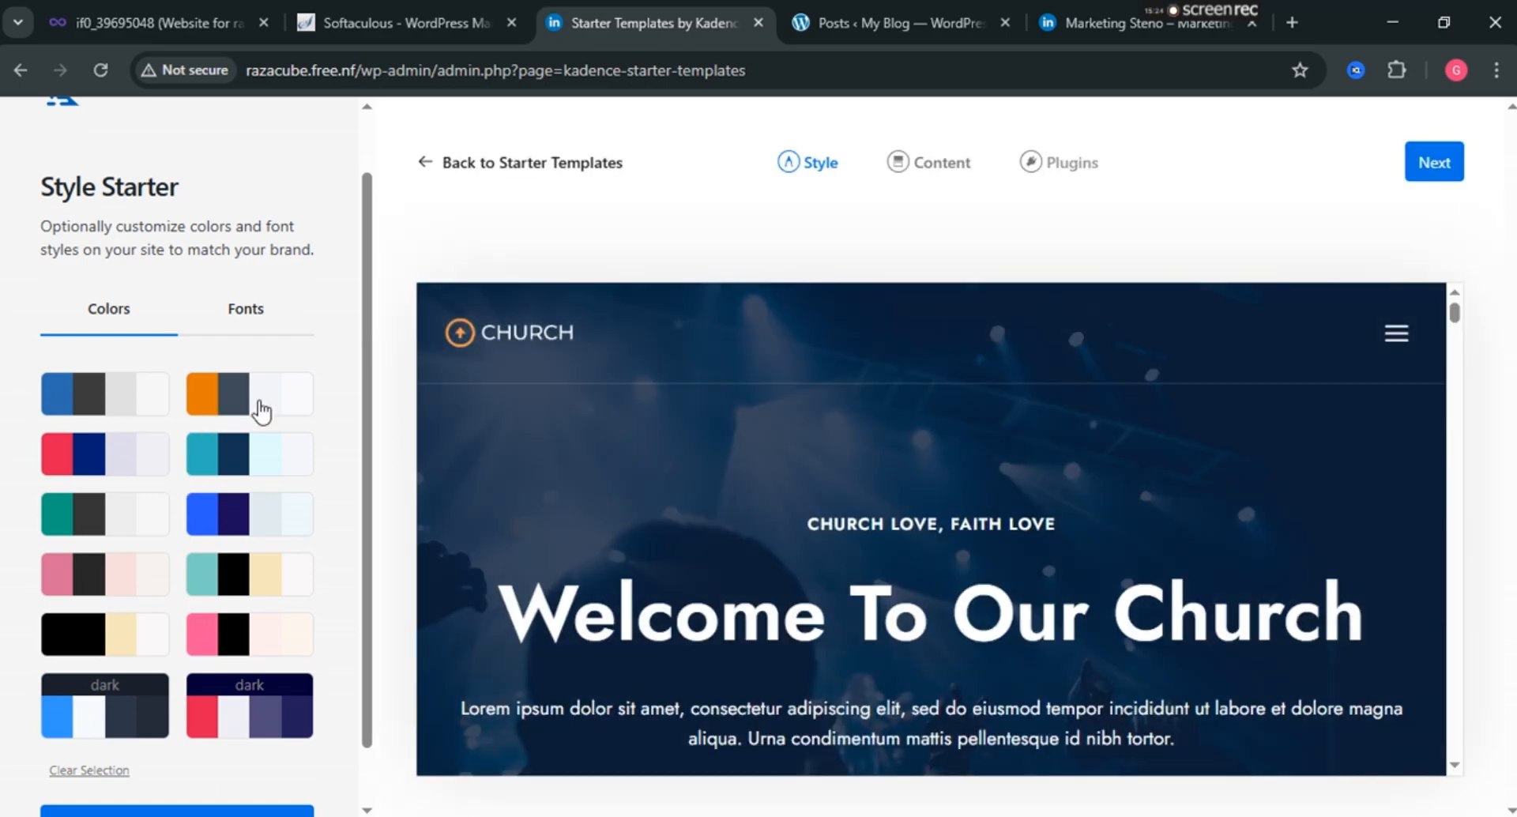
pyautogui.click(214, 402)
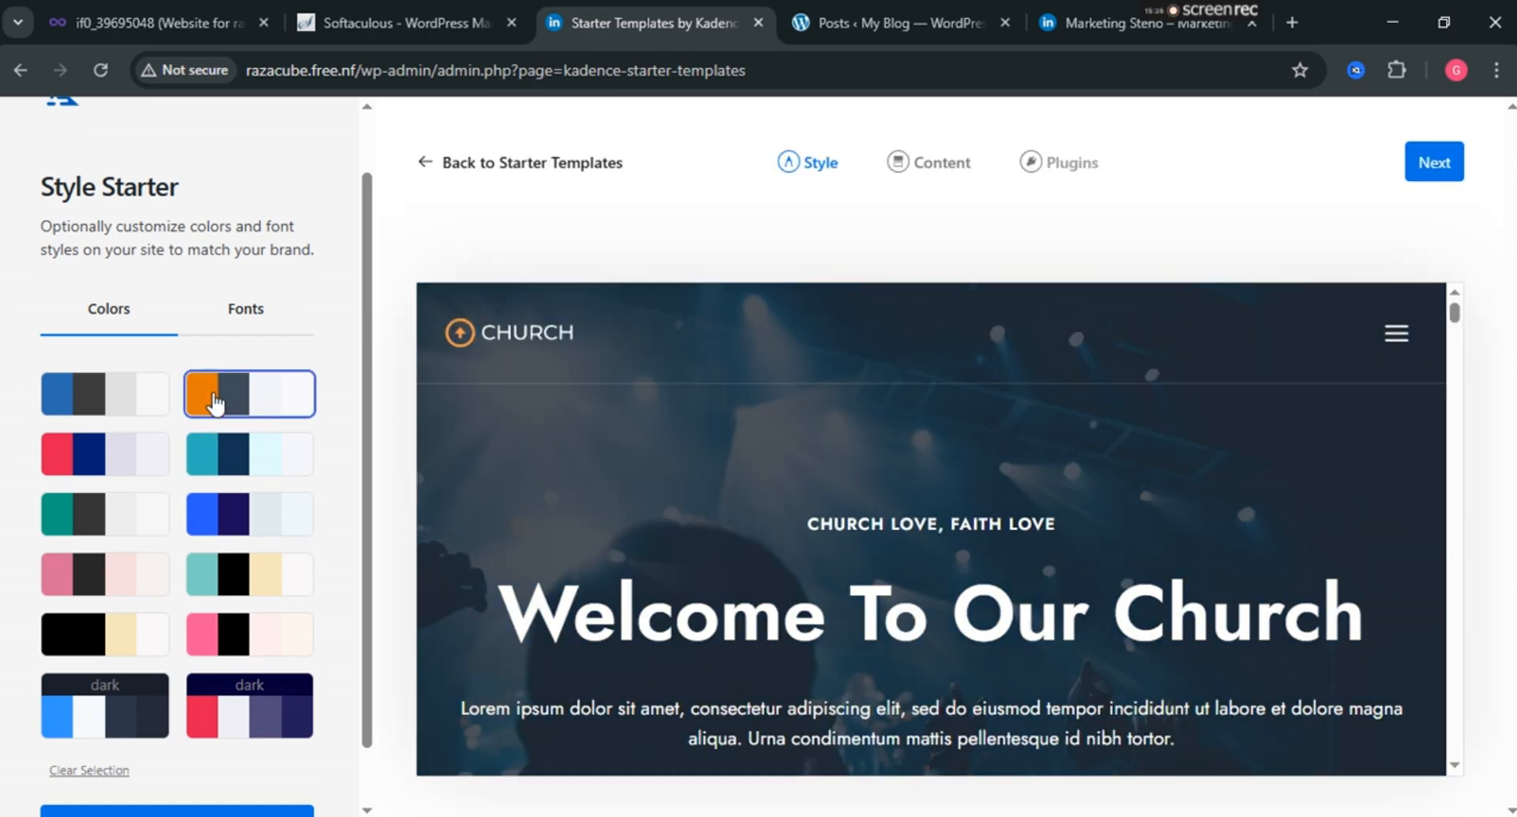
pyautogui.click(77, 405)
pyautogui.click(81, 458)
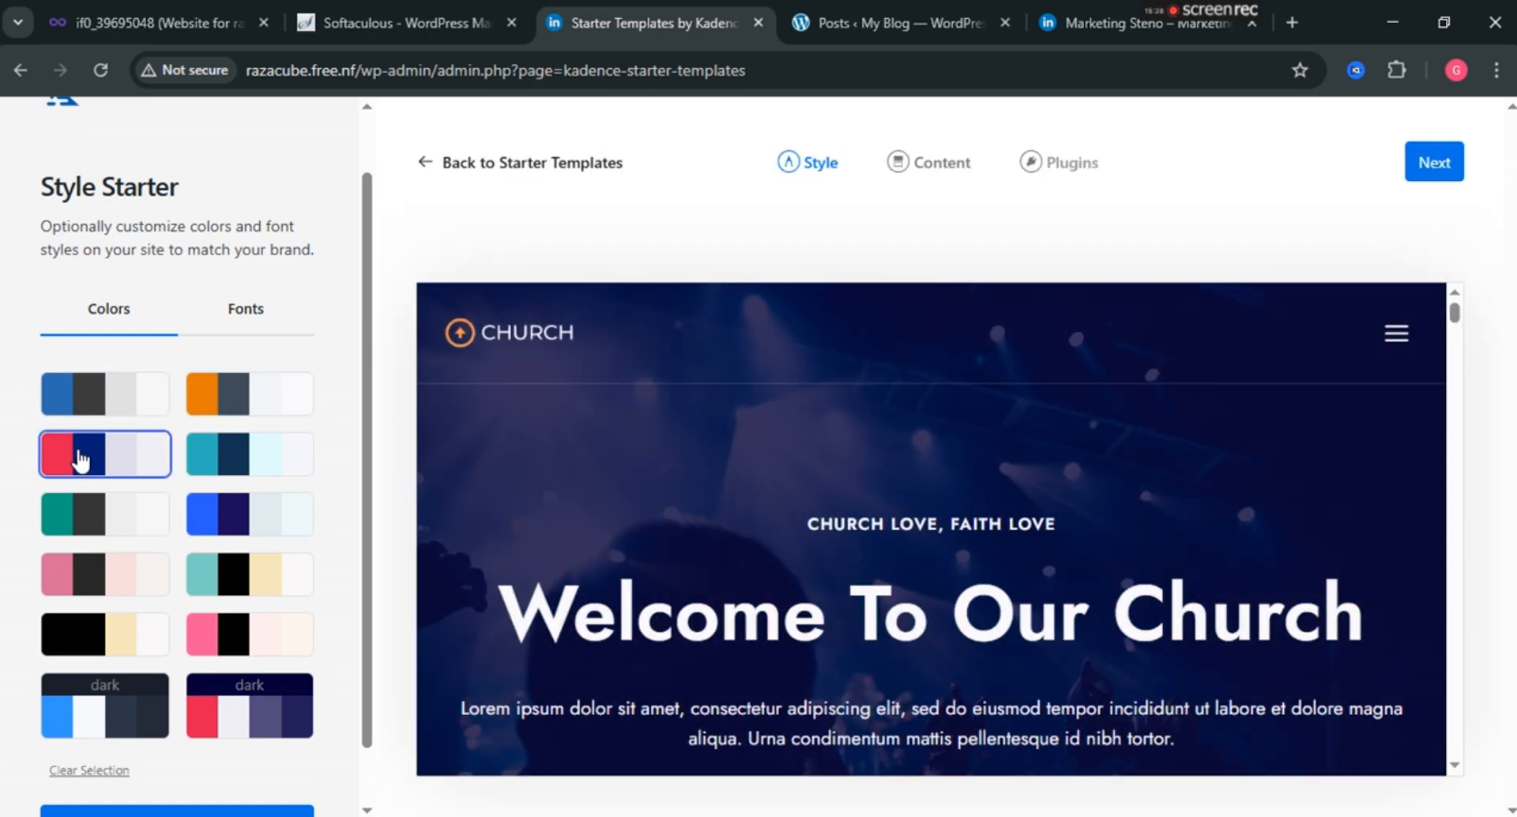
# Settle on the orange and slate palette for the Church template.
pyautogui.scroll(-10, 820, 466)
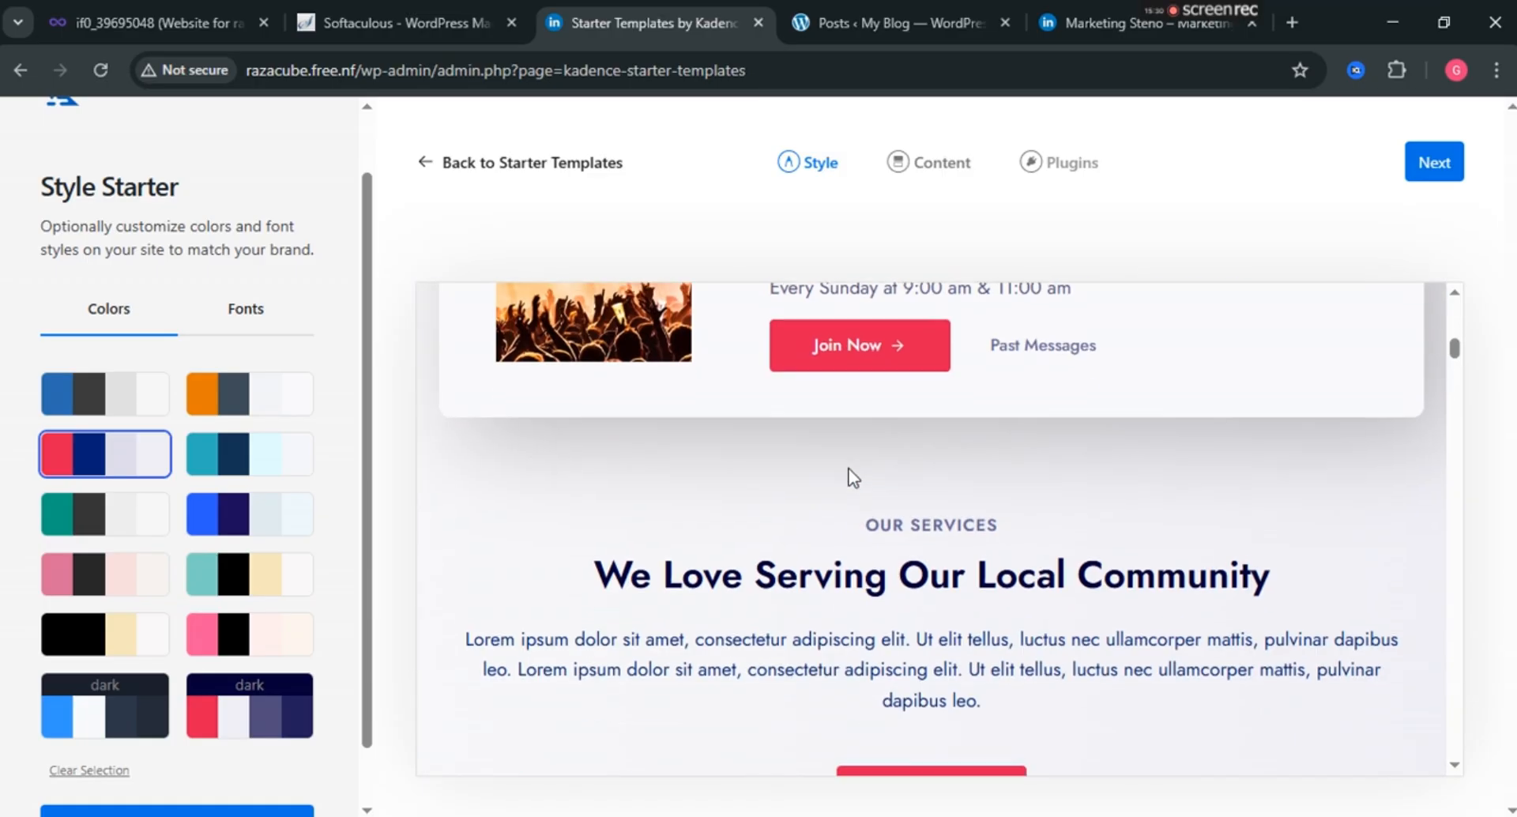
pyautogui.scroll(-2, 853, 474)
pyautogui.scroll(-1, 229, 561)
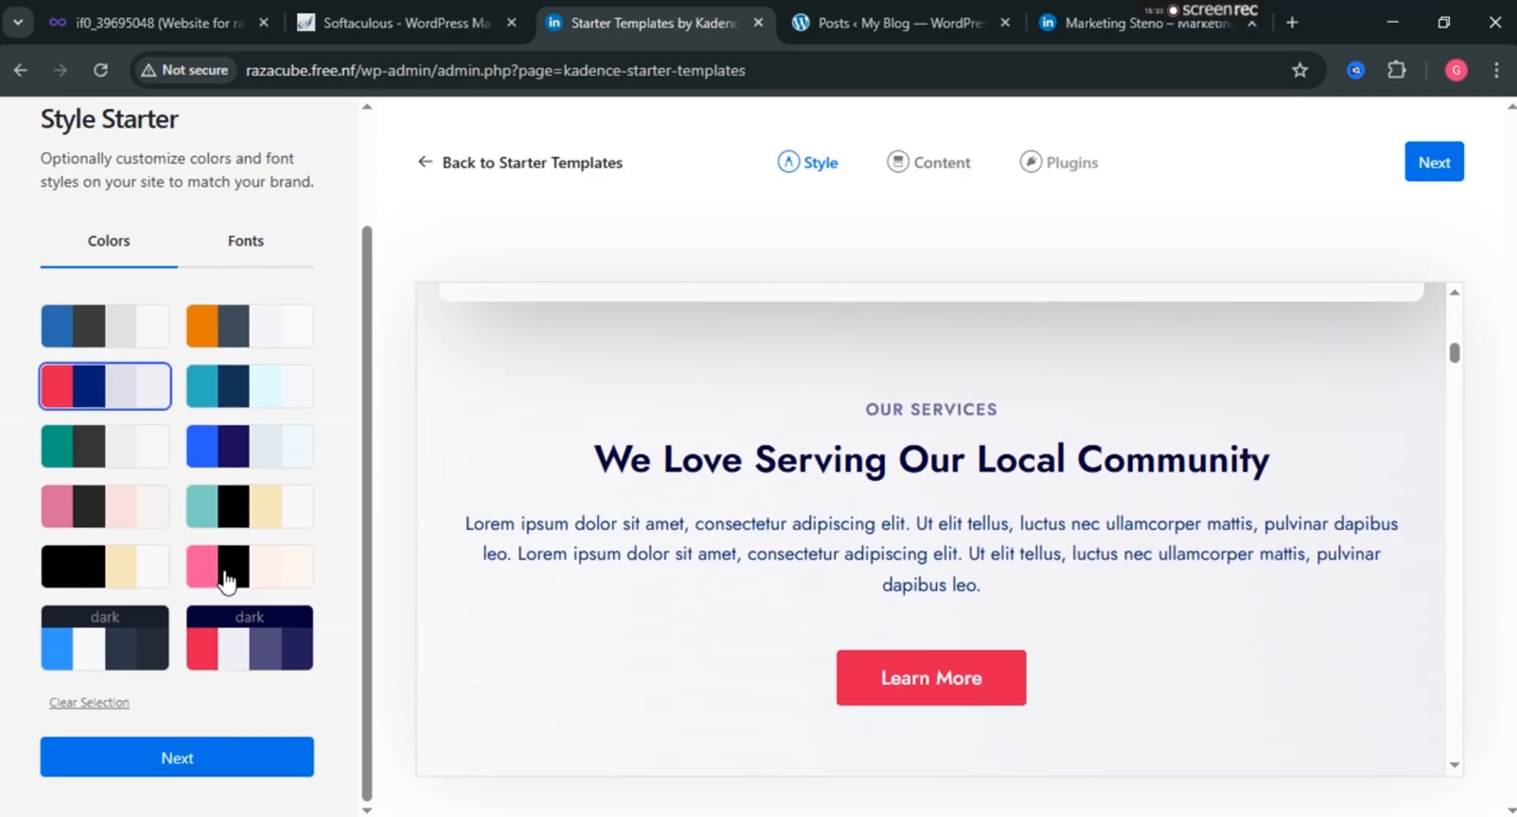
pyautogui.scroll(12, 490, 364)
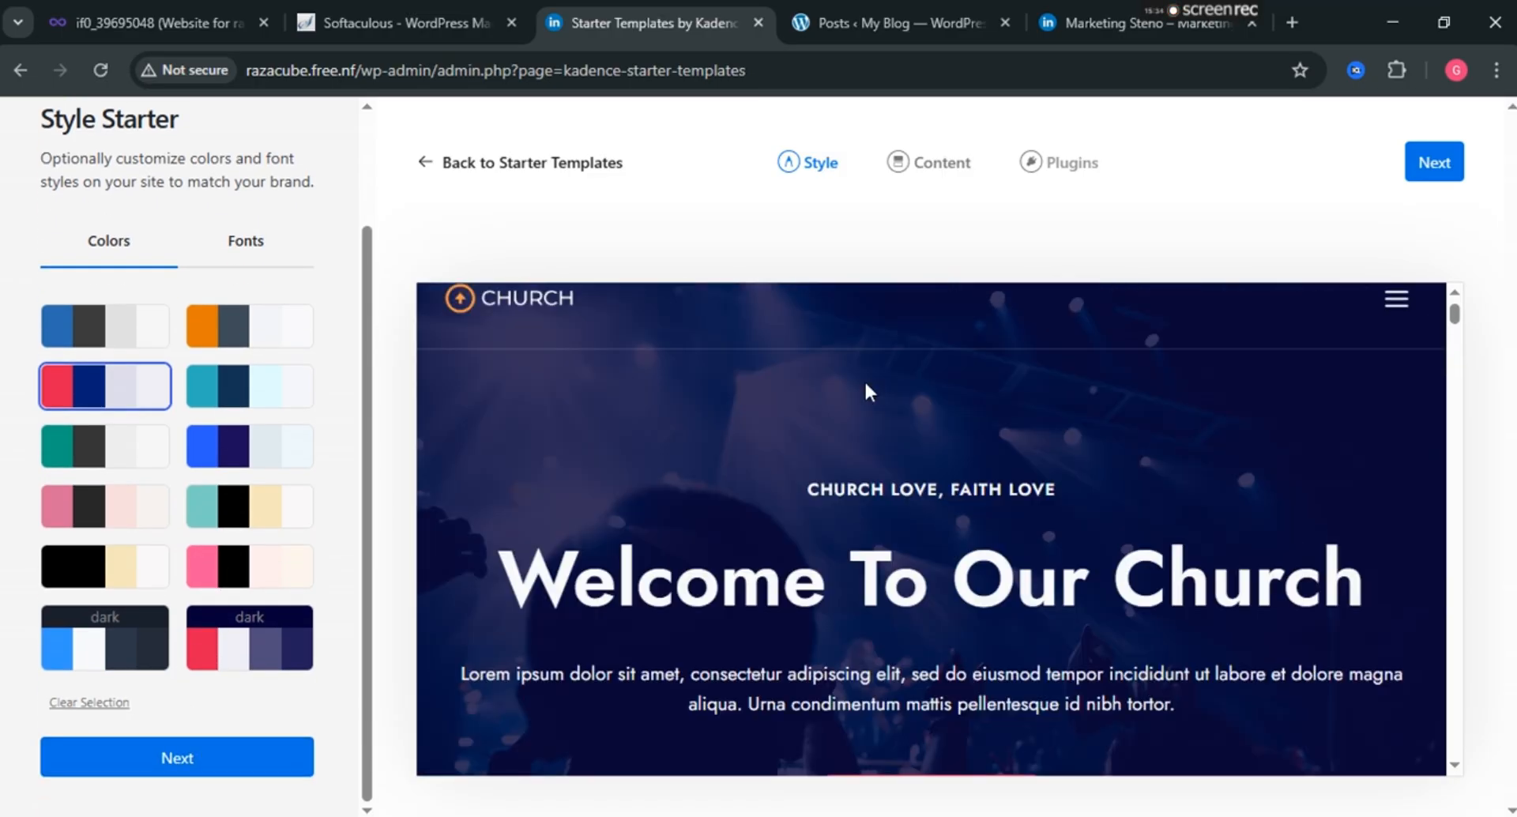
pyautogui.click(212, 331)
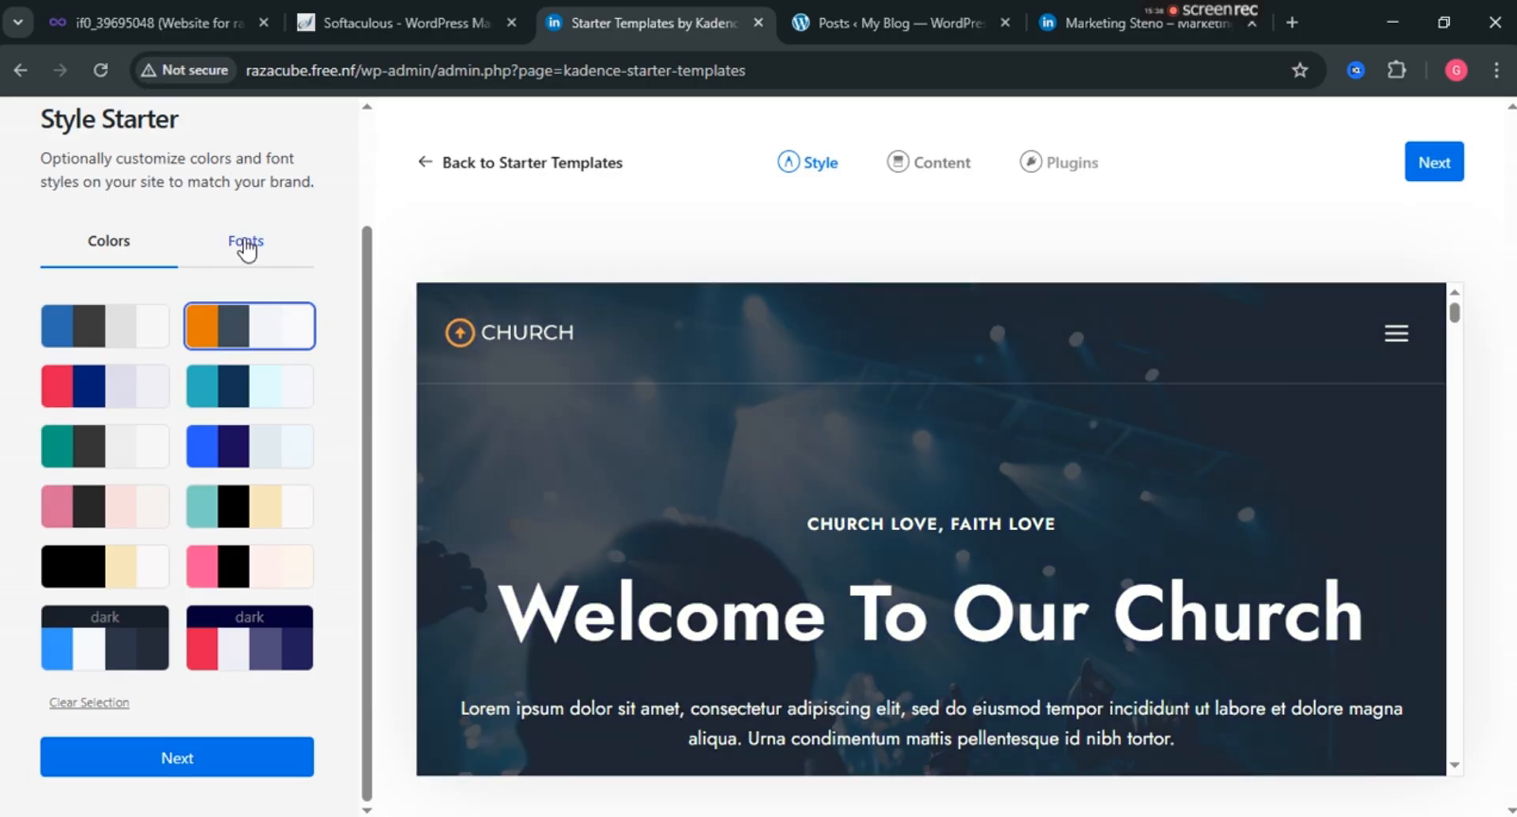
# Choose the Work Sans & Work Sans font pair and advance to the Content step.
pyautogui.click(246, 241)
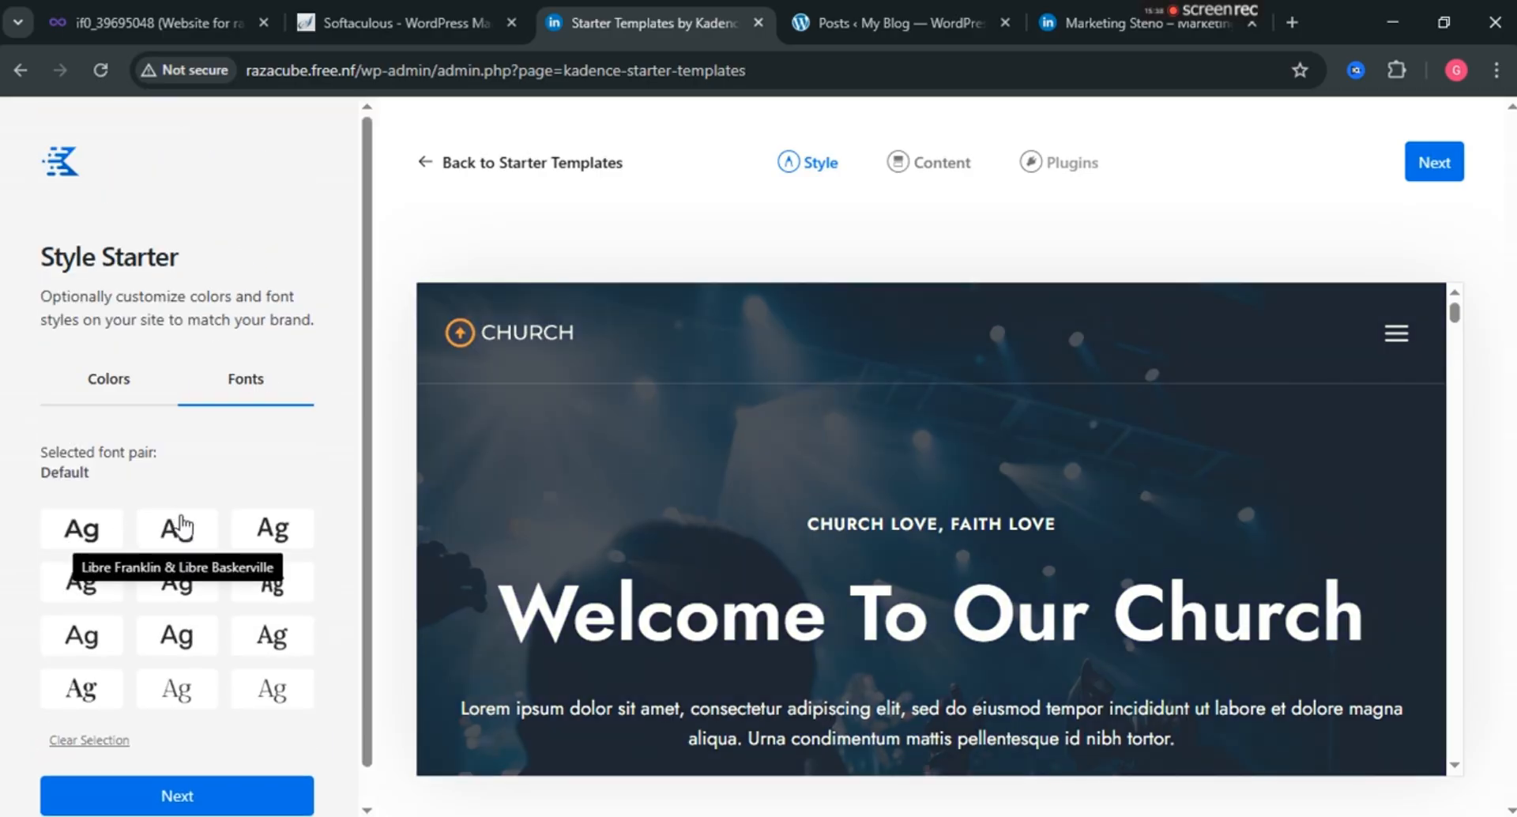
pyautogui.scroll(-1, 180, 525)
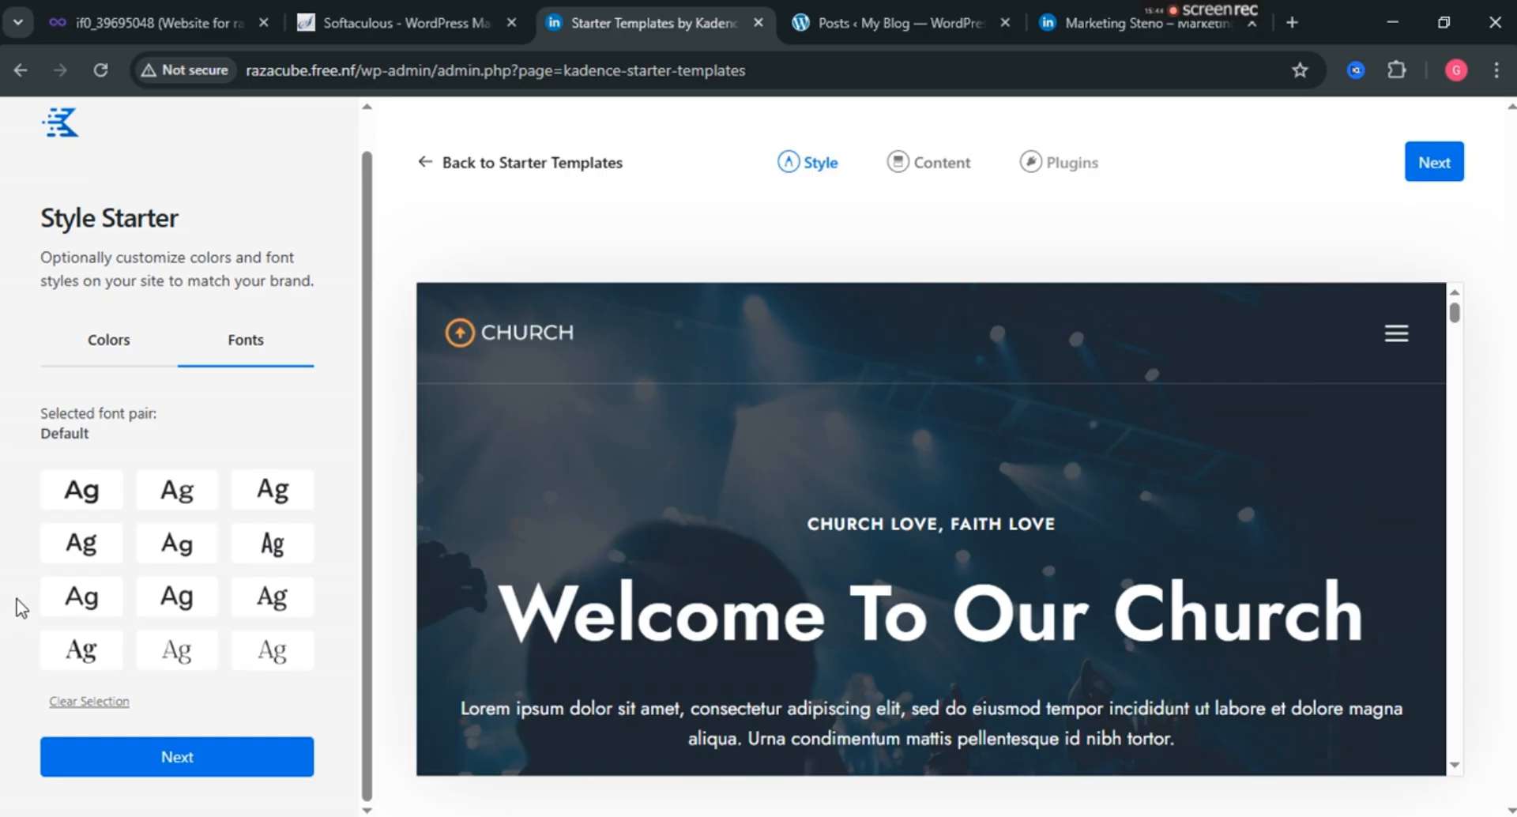
pyautogui.click(80, 557)
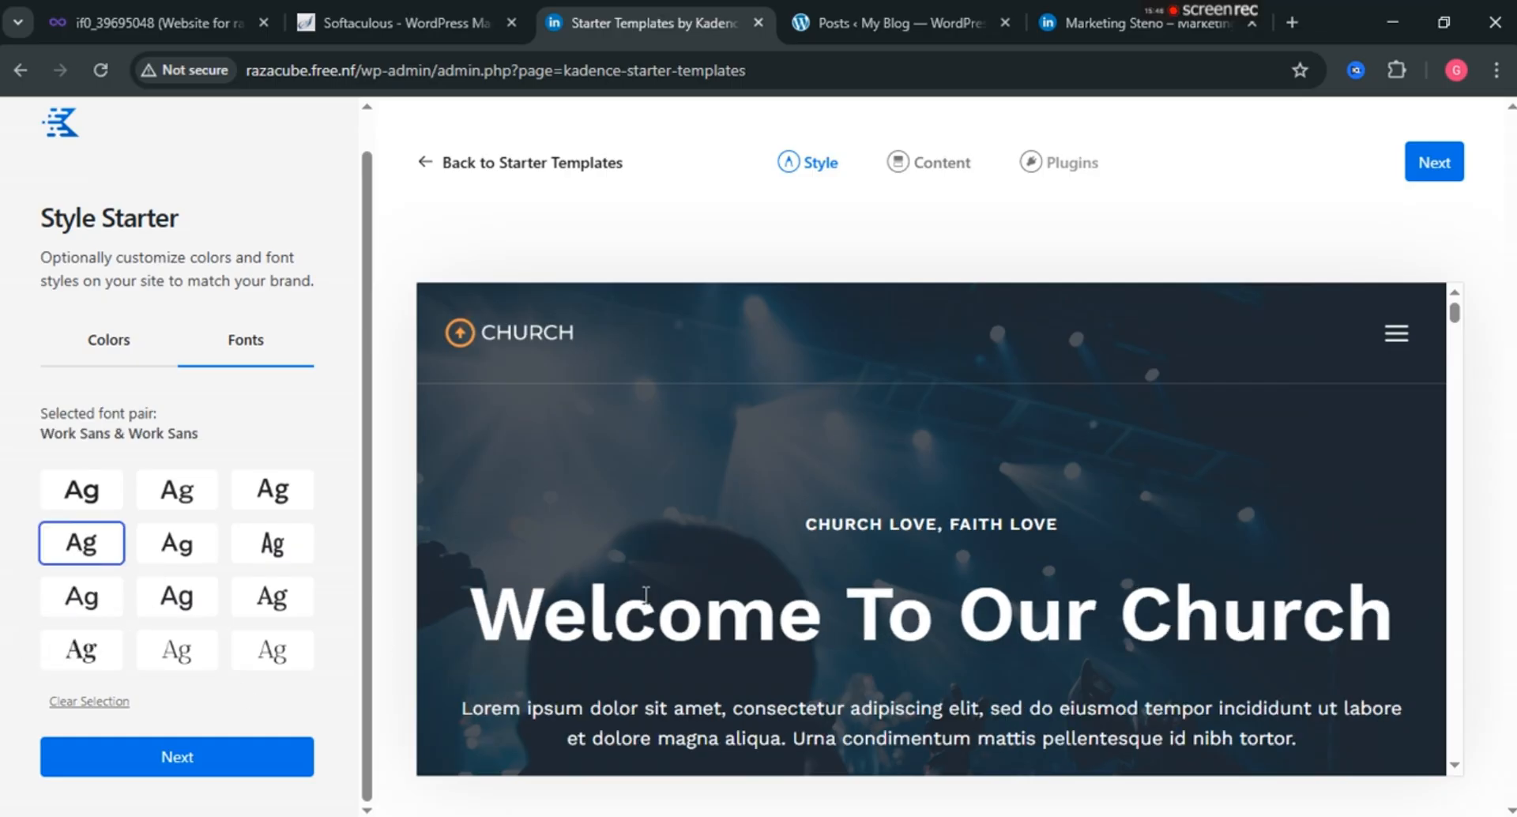
pyautogui.scroll(-7, 646, 595)
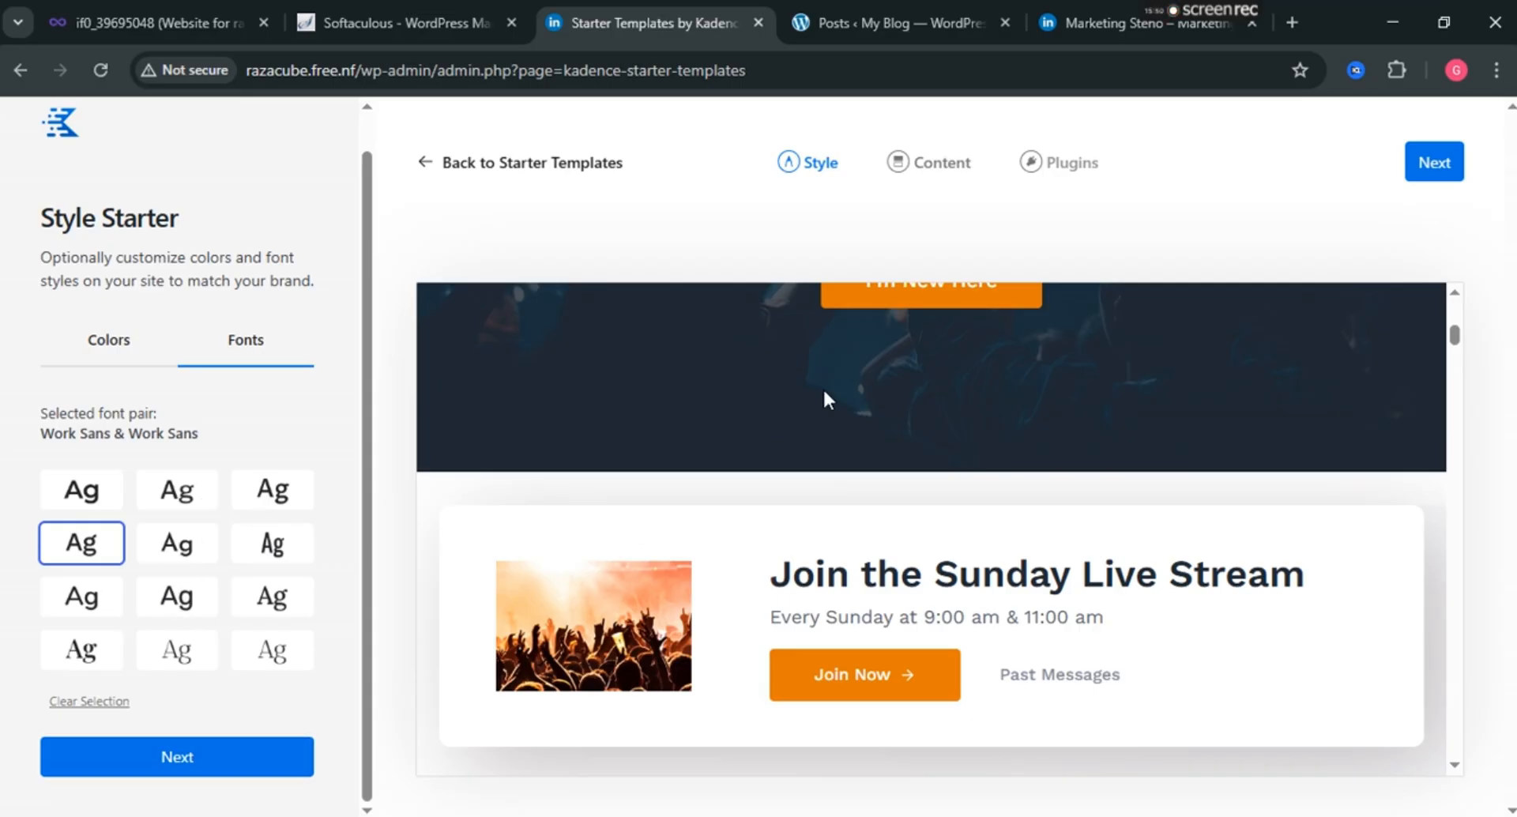
pyautogui.click(206, 755)
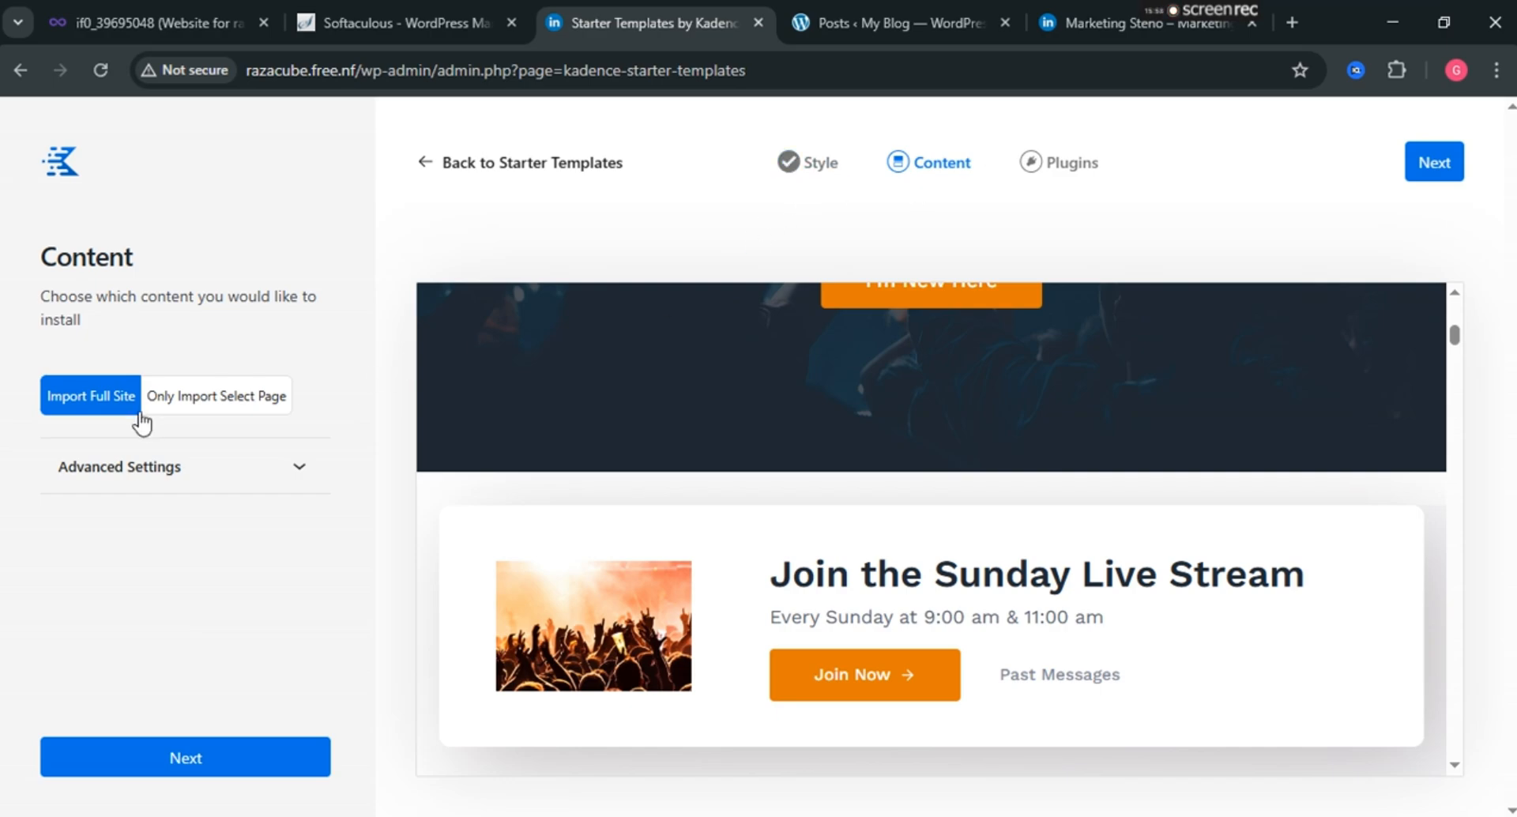
# Keep Import Full Site with default advanced settings and continue to plugin selection.
pyautogui.click(293, 468)
pyautogui.click(299, 466)
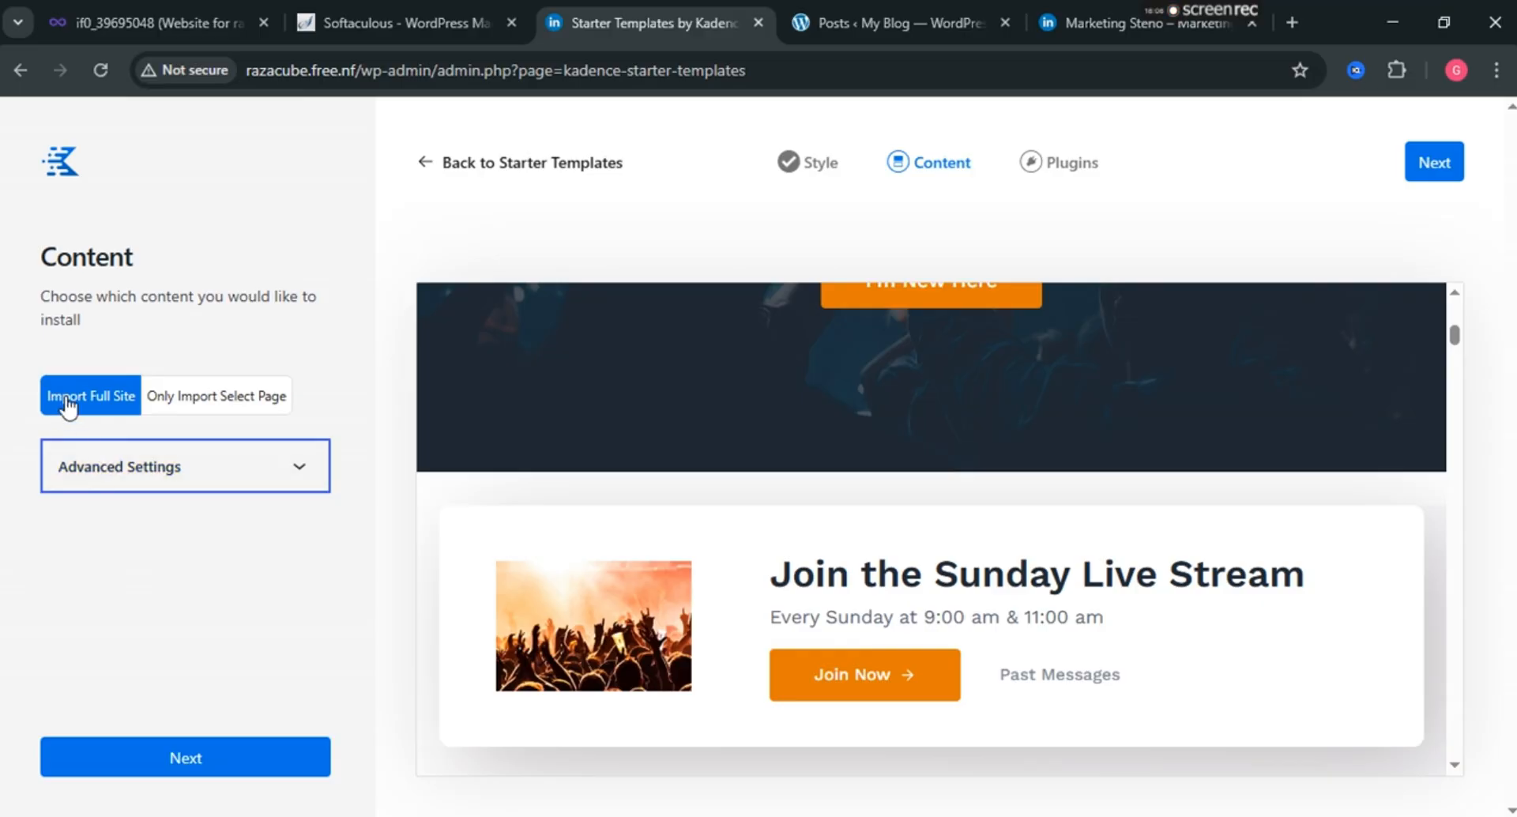
pyautogui.click(234, 753)
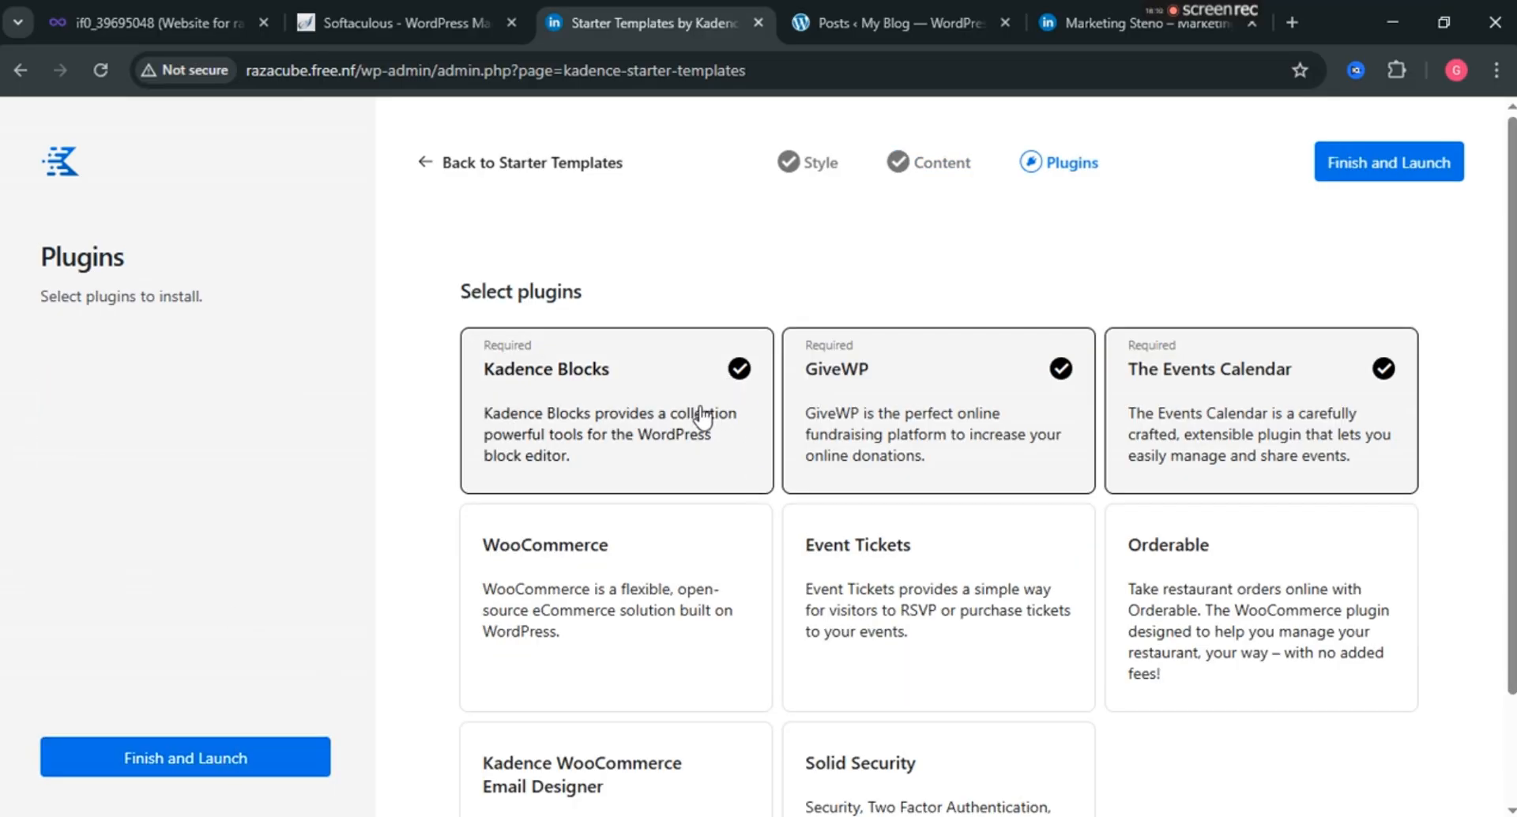
# Add the Event Tickets and Solid Security plugins, then finish to reach the import confirmation.
pyautogui.scroll(-2, 699, 416)
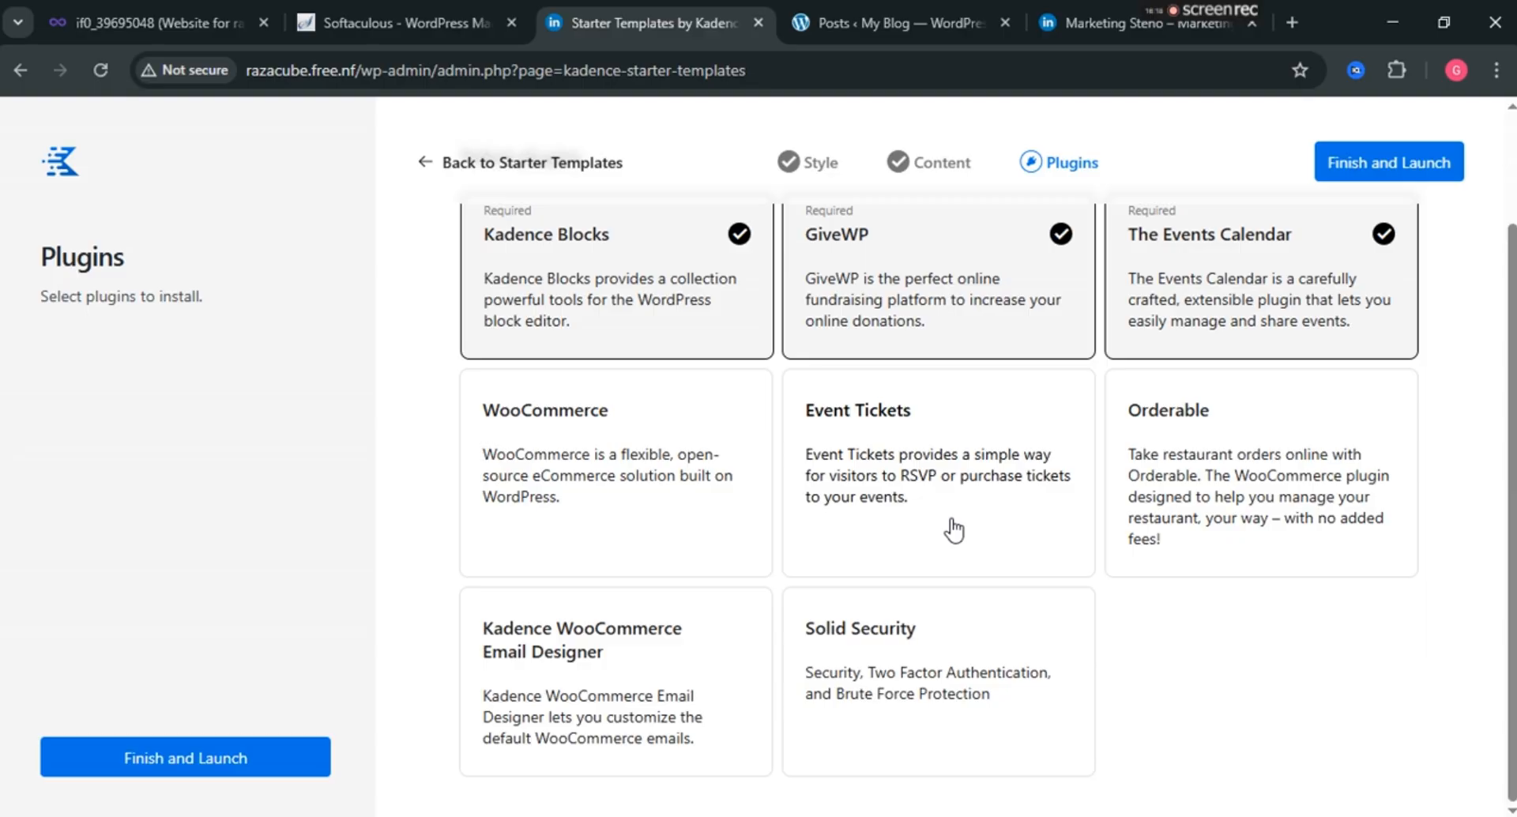
pyautogui.click(978, 466)
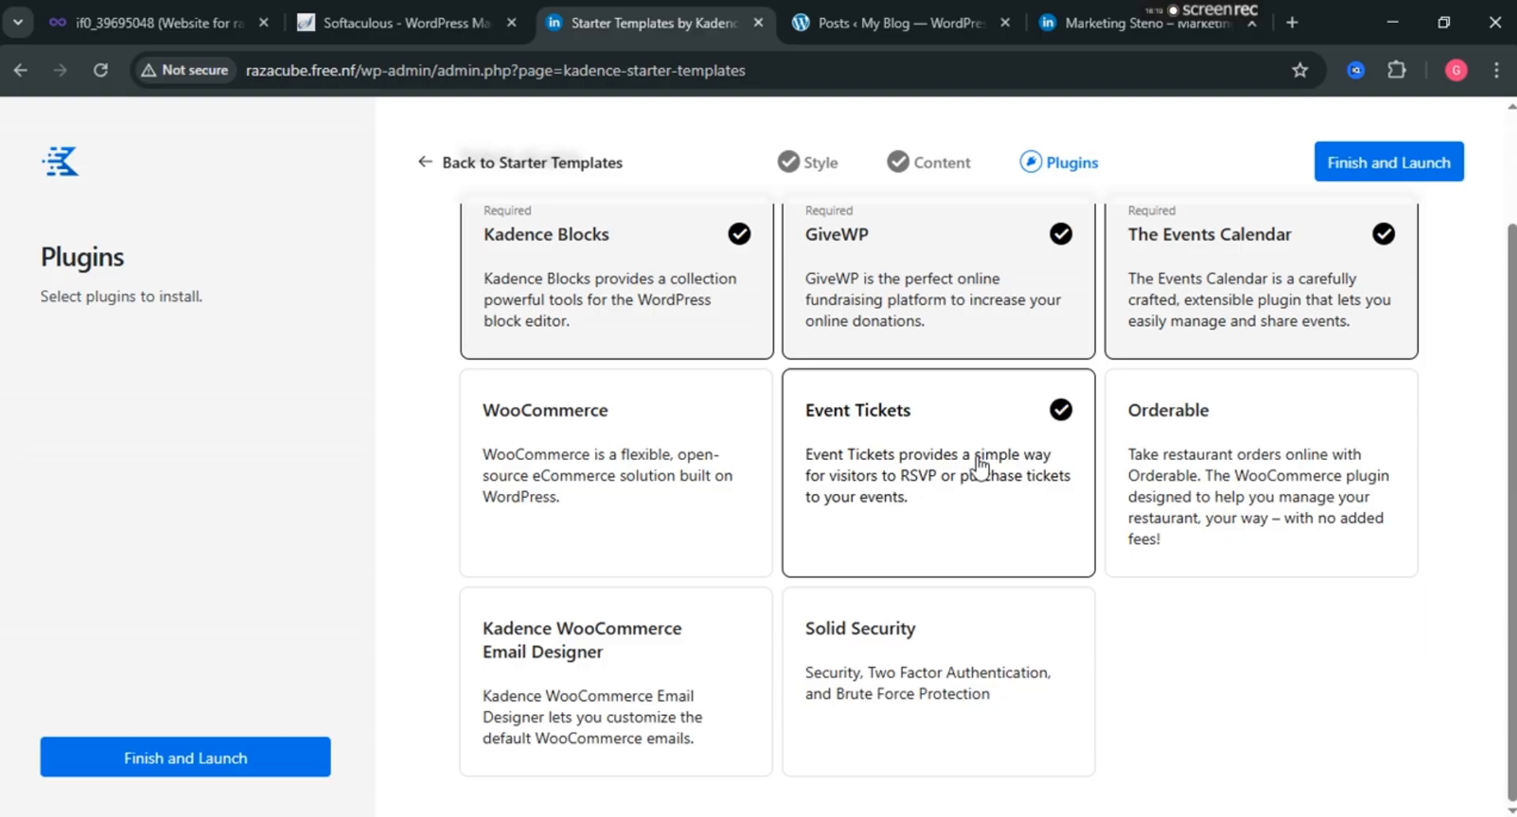
pyautogui.click(954, 680)
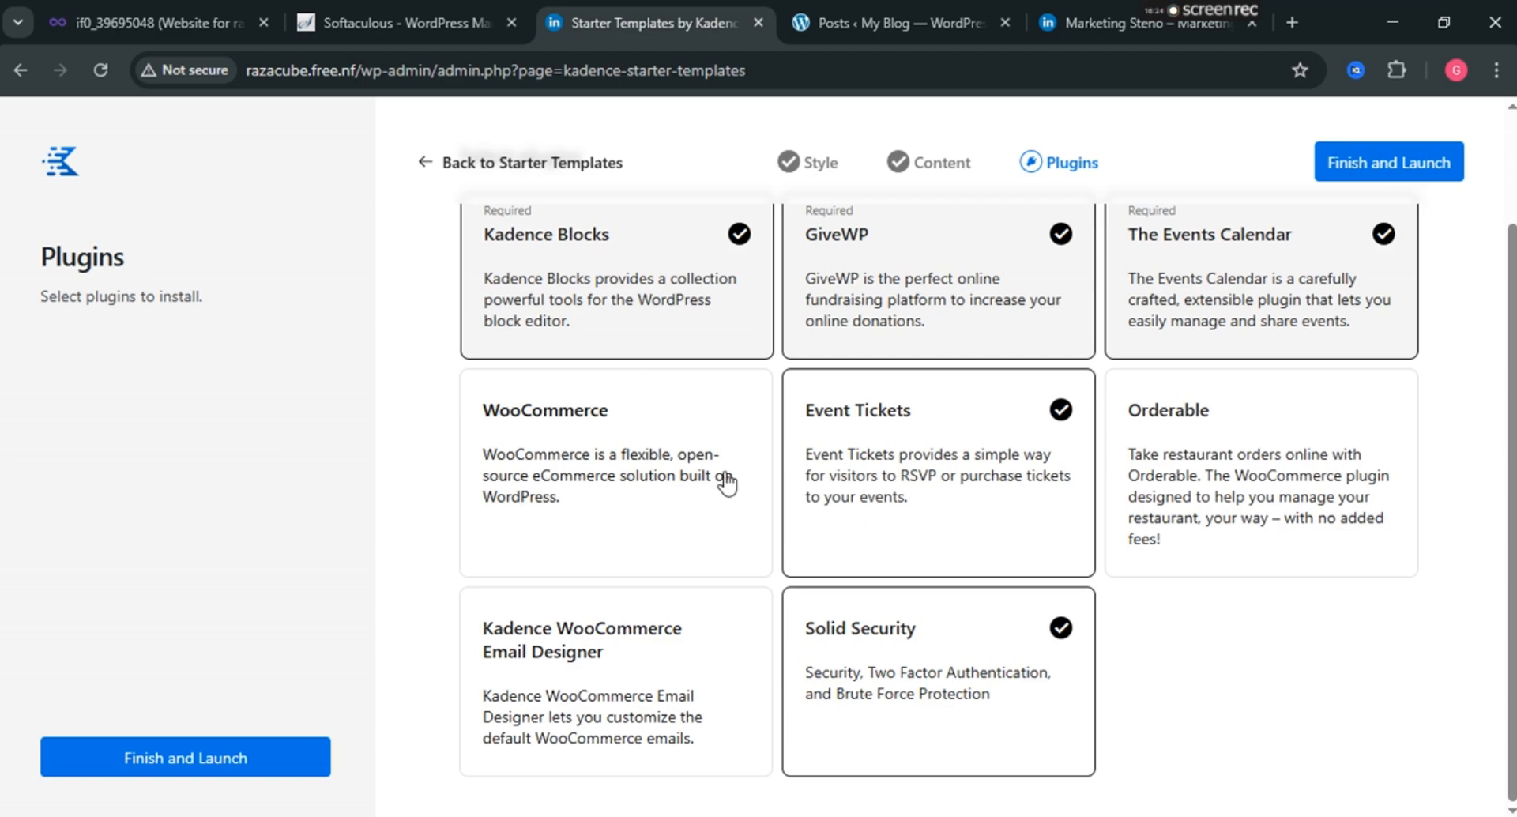
pyautogui.click(1373, 162)
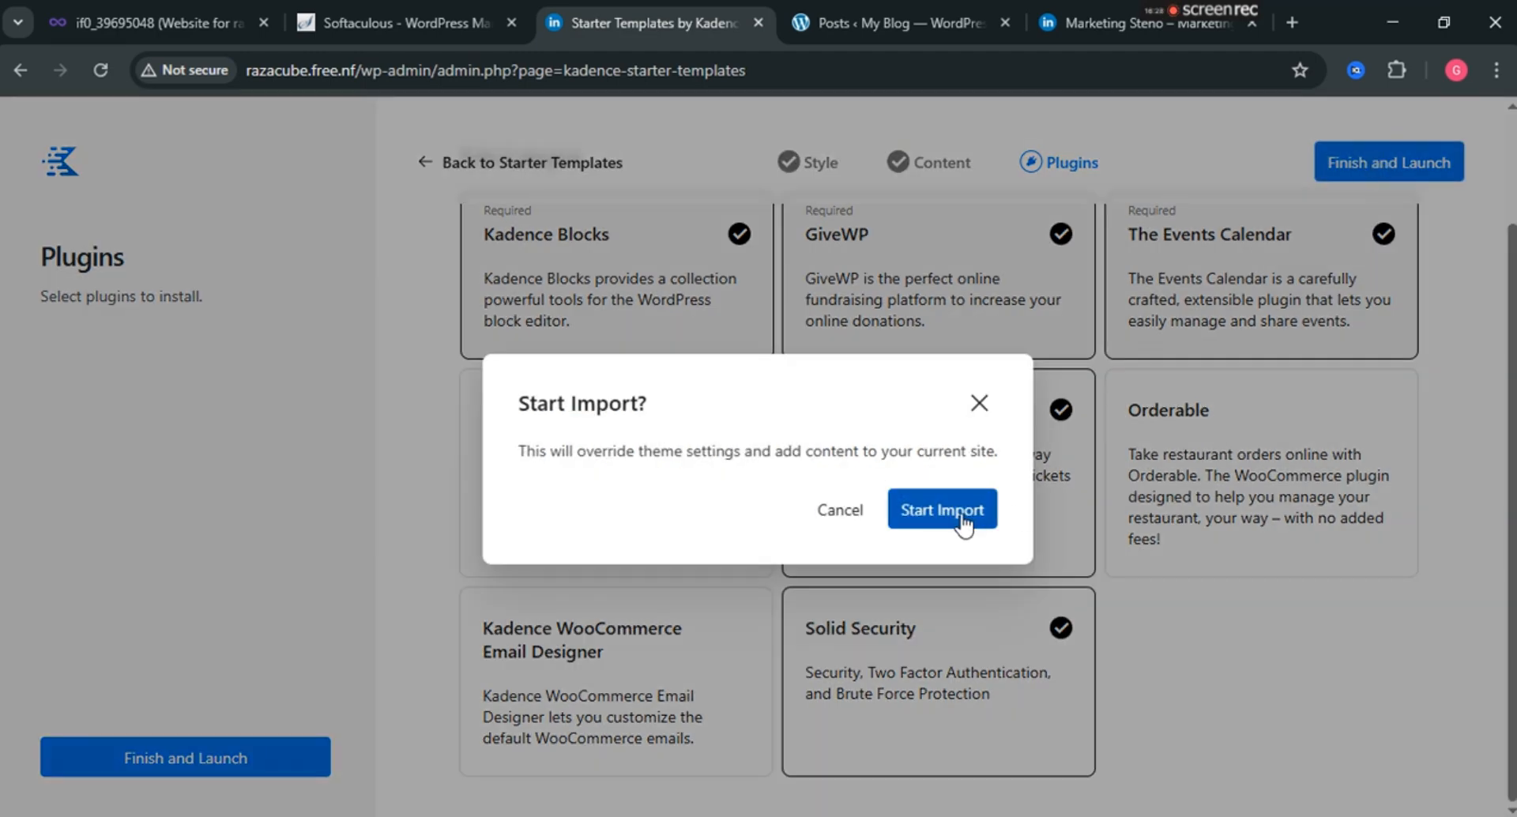
# Confirm Start Import so the Church site content begins importing.
pyautogui.click(964, 518)
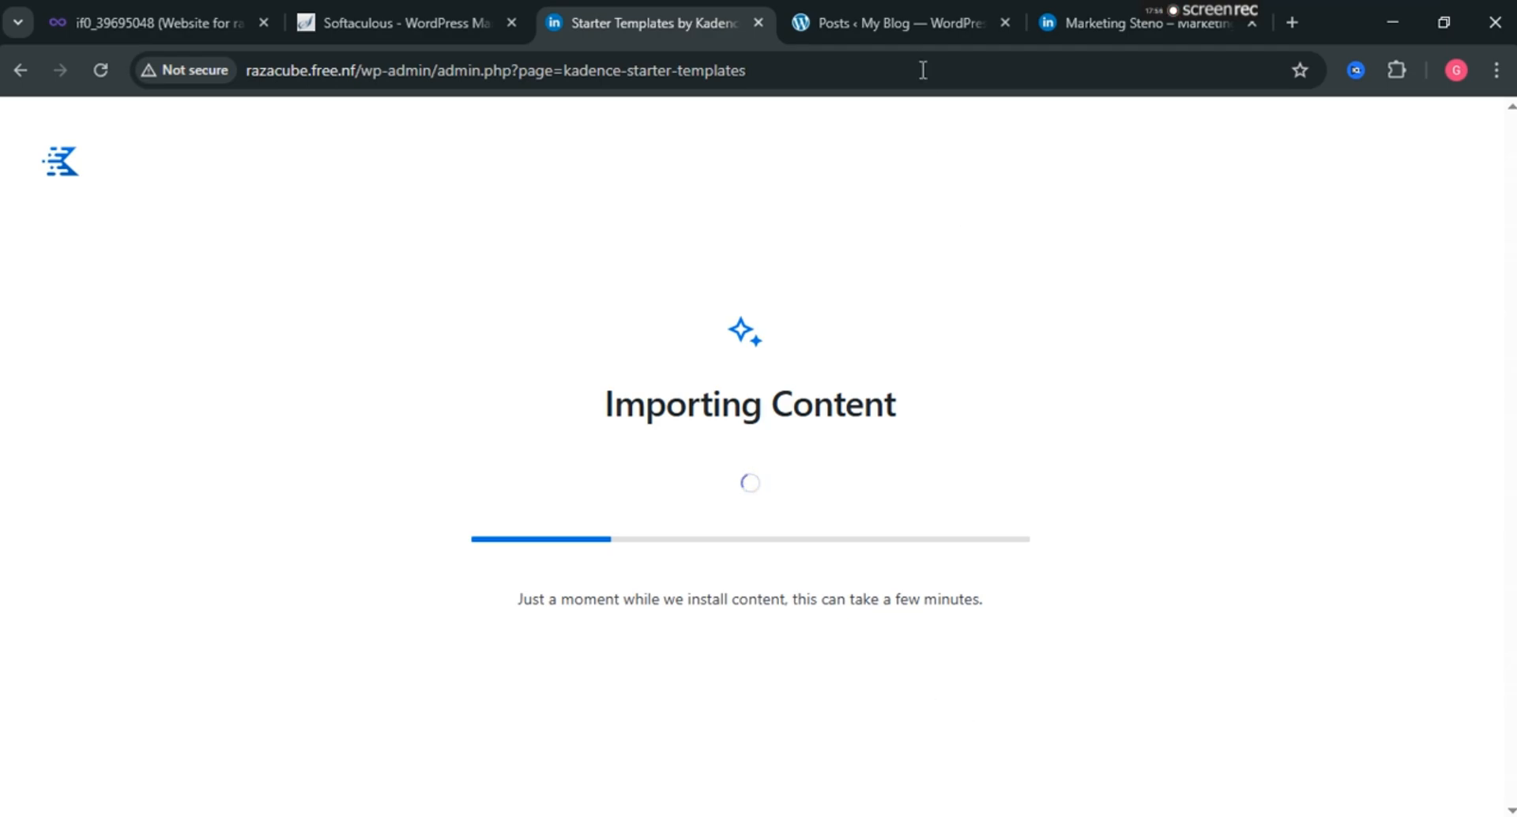
# While the import runs, check the posts list, reload the front page, and view the hosting dashboard.
pyautogui.click(895, 22)
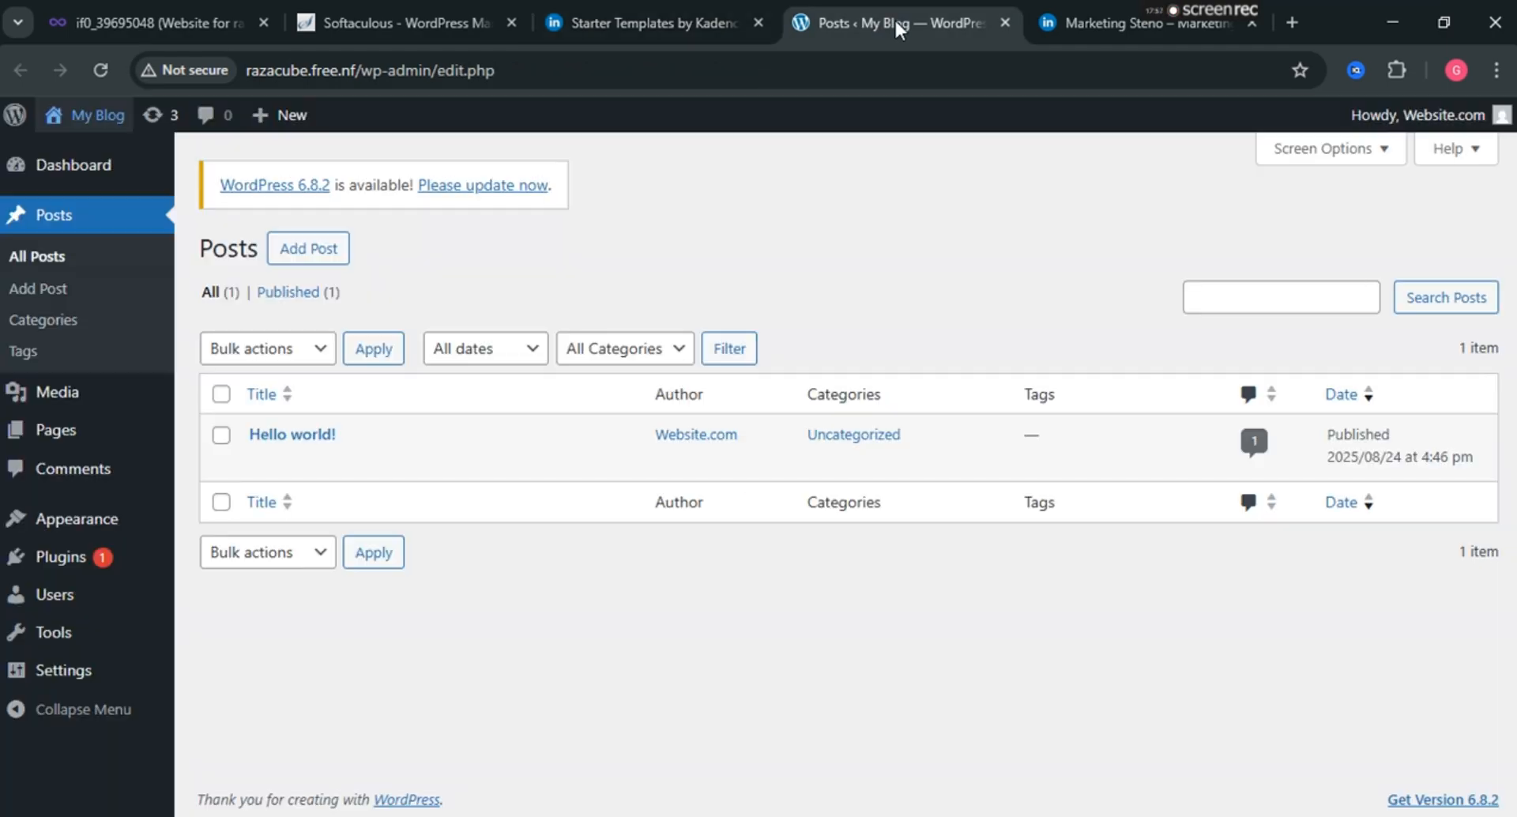
pyautogui.click(1070, 9)
pyautogui.click(102, 69)
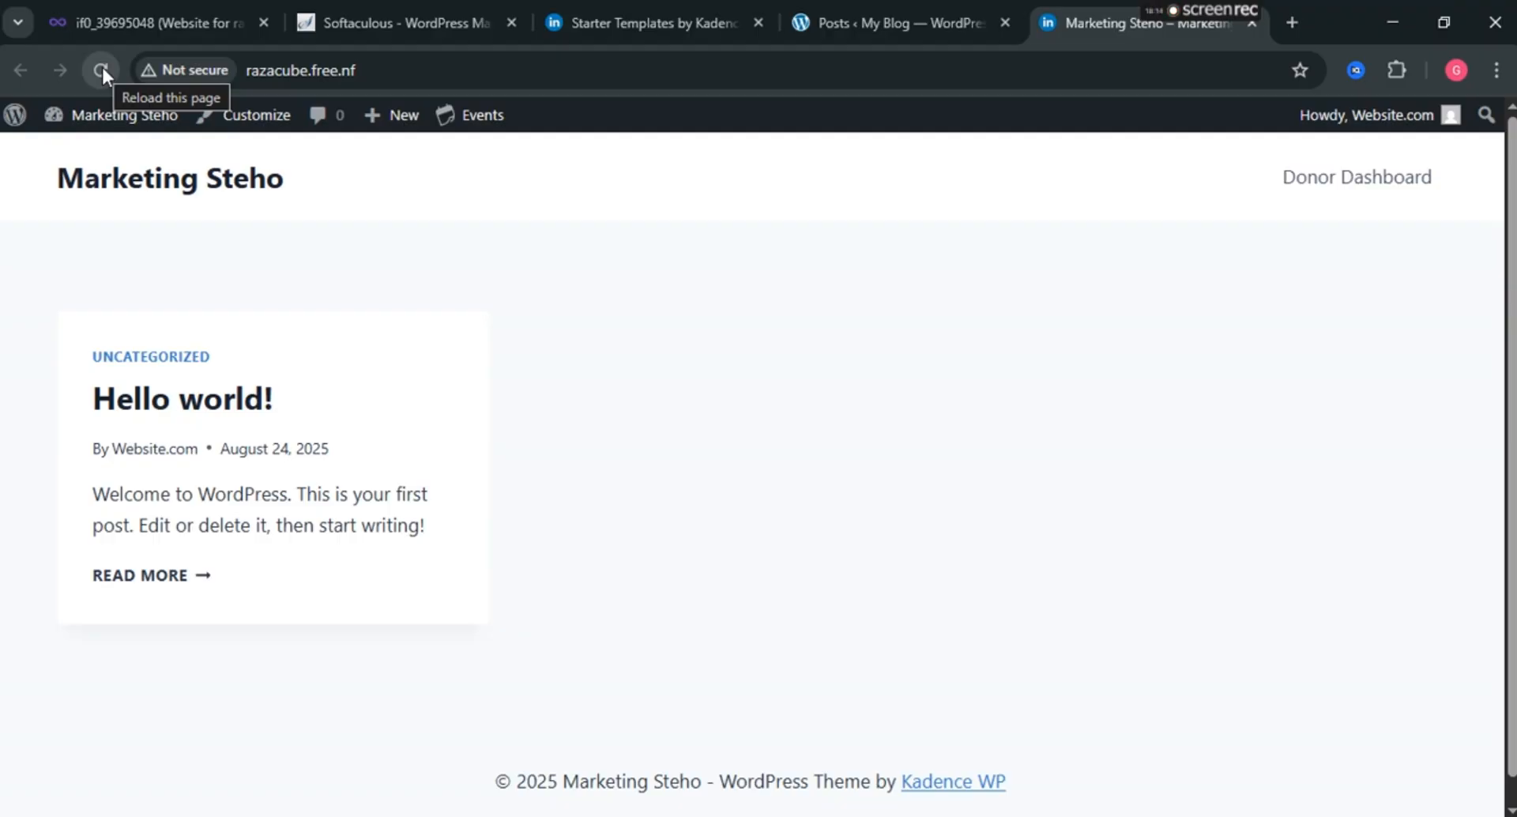
pyautogui.click(619, 2)
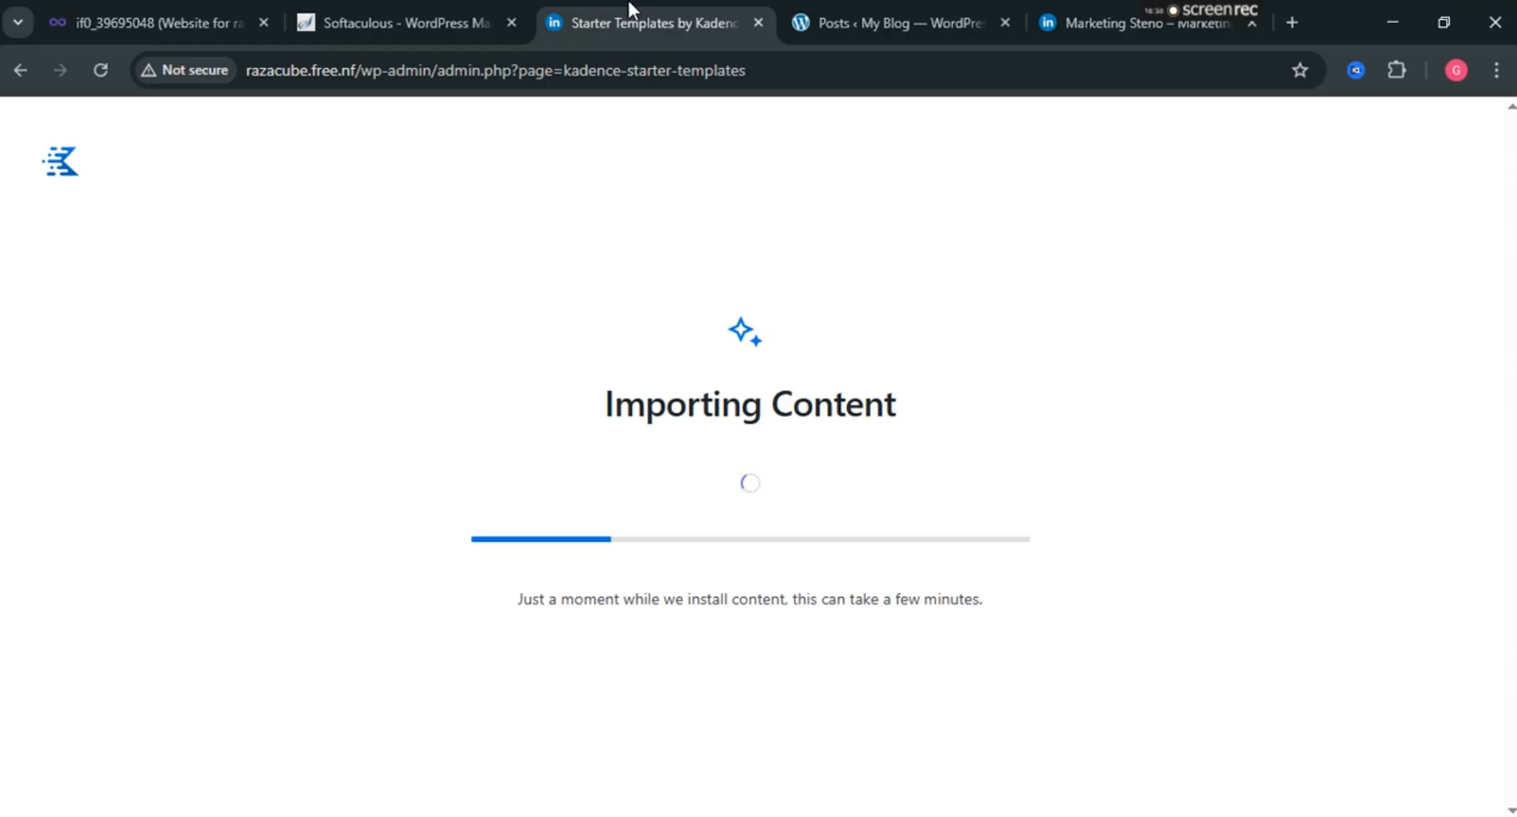
pyautogui.click(111, 4)
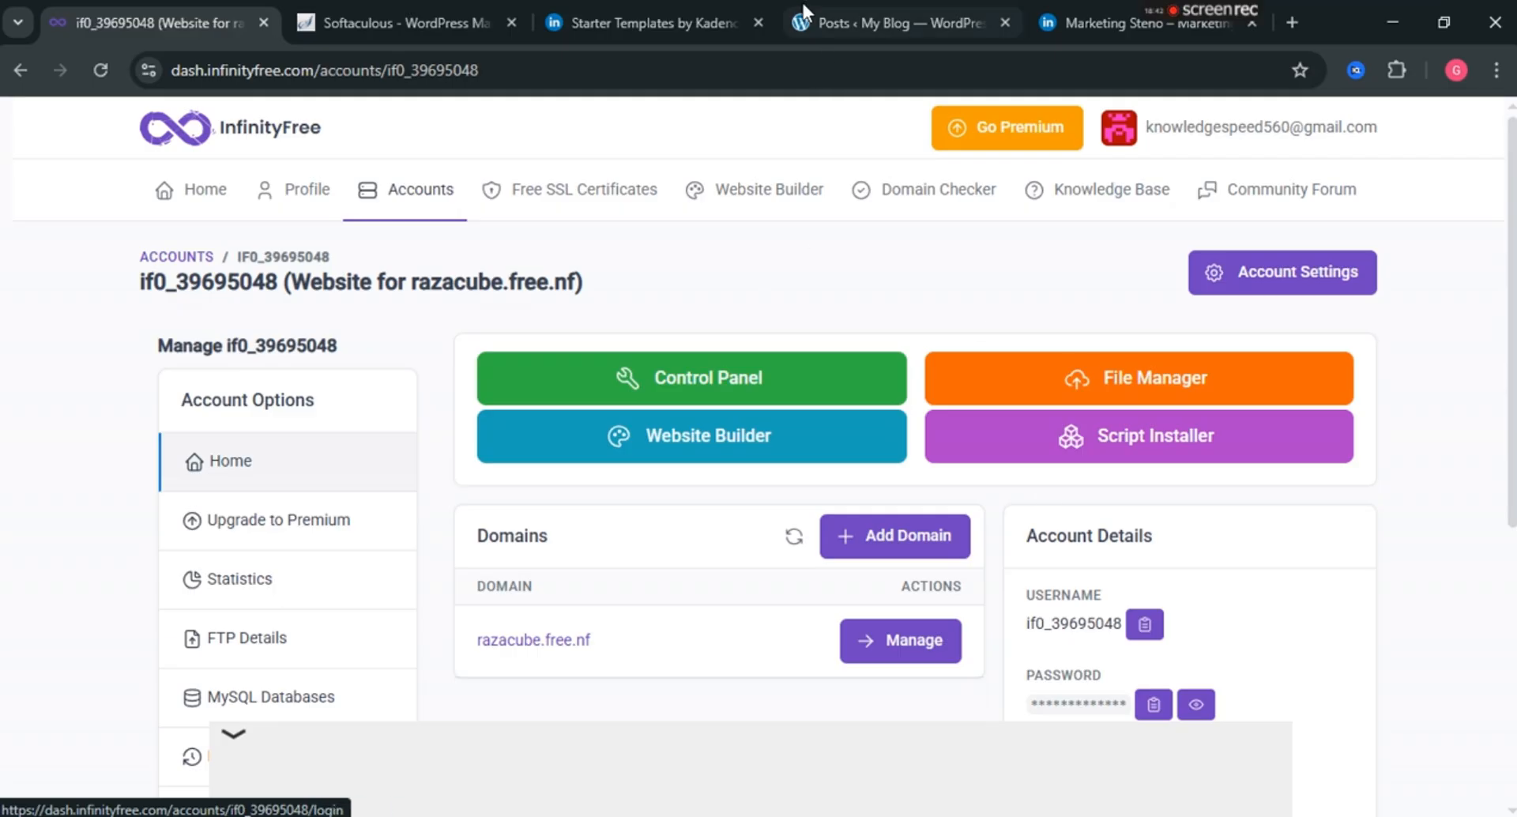
pyautogui.click(616, 17)
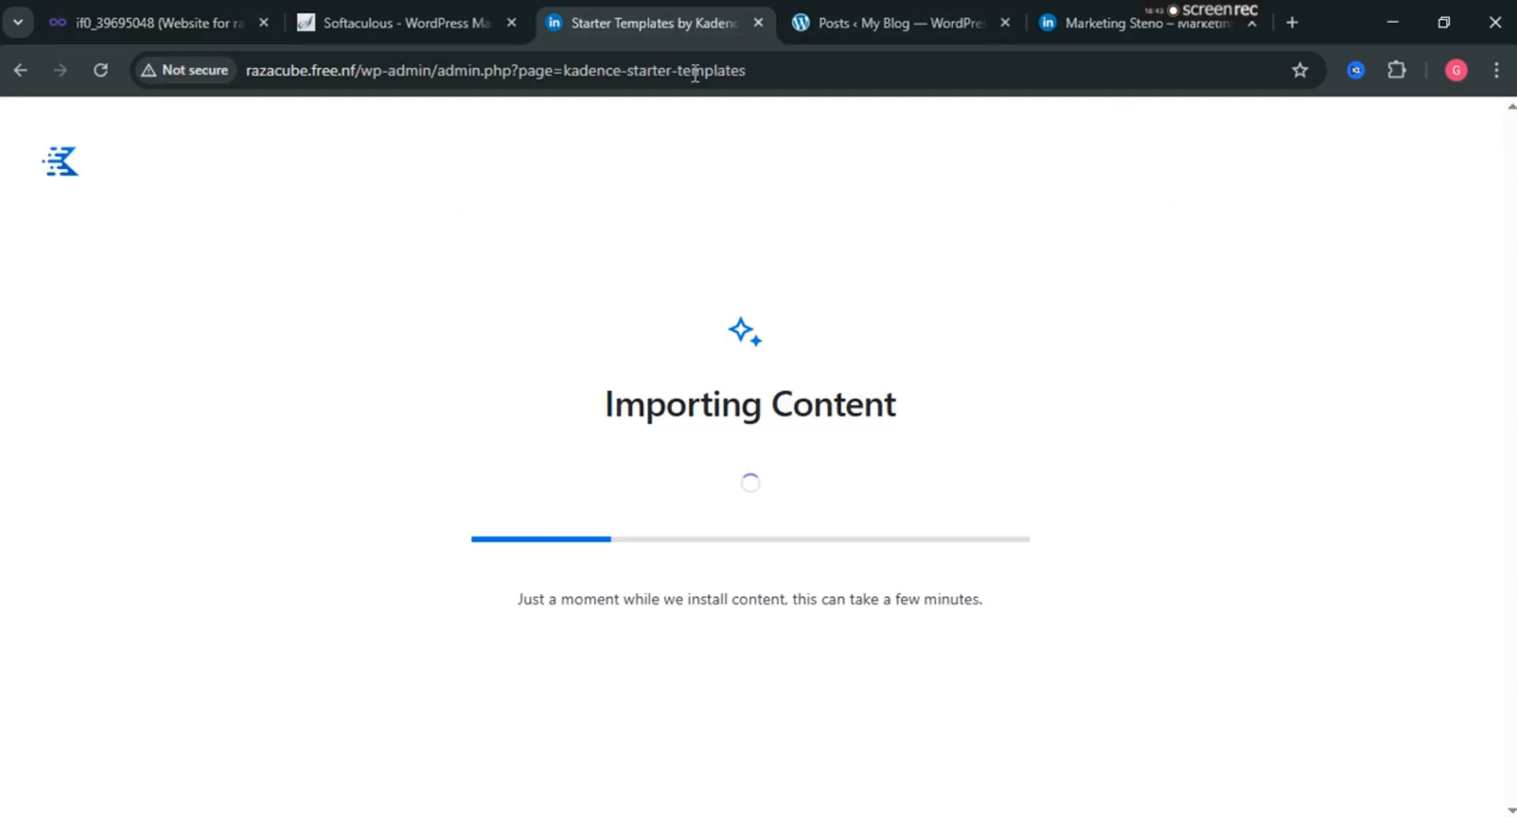
pyautogui.click(221, 4)
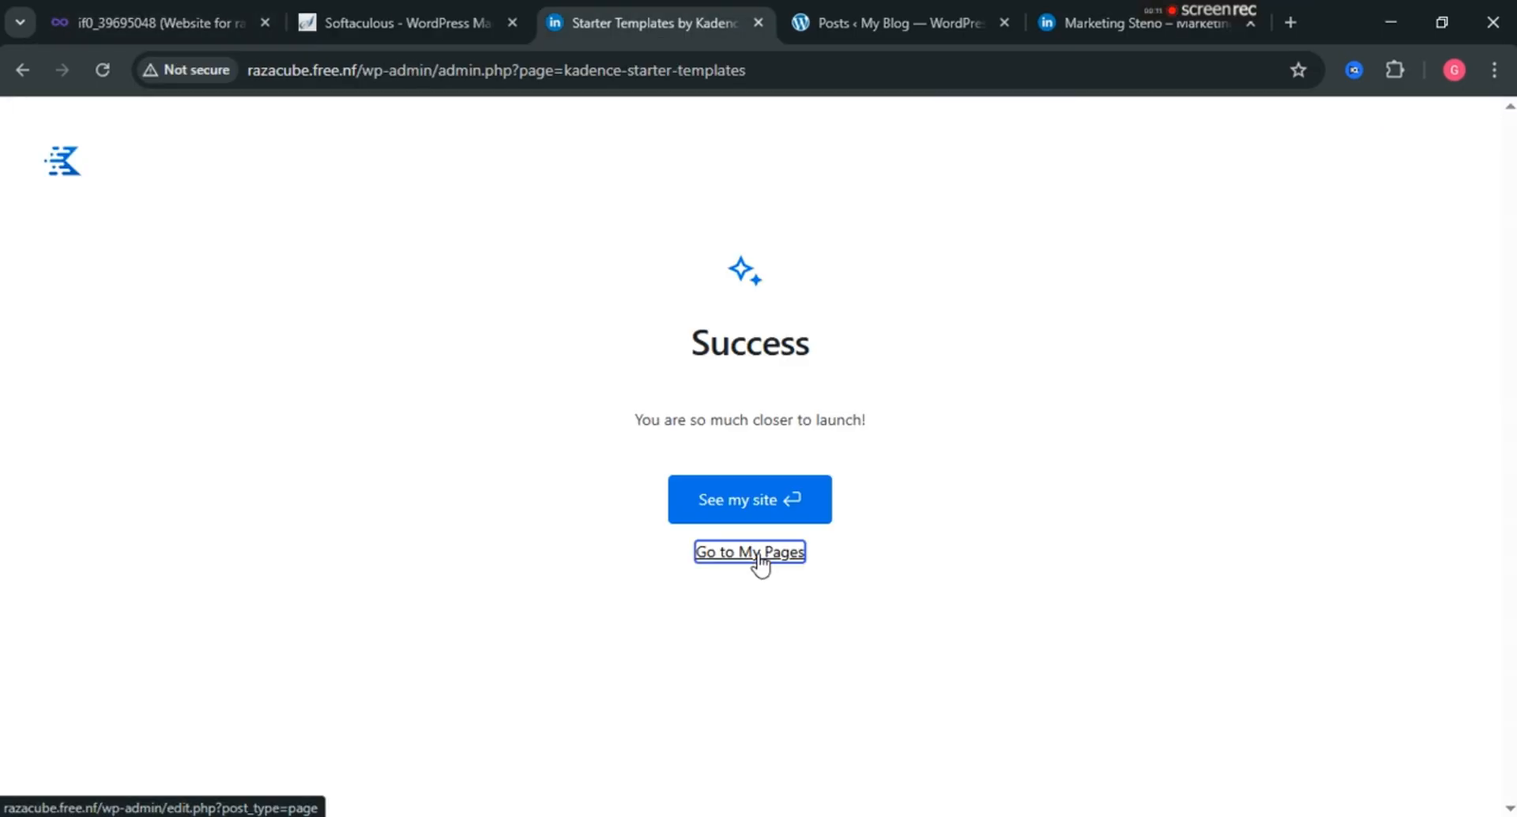
# Open the site's Pages list in a new tab and launch the finished site.
pyautogui.rightClick(759, 557)
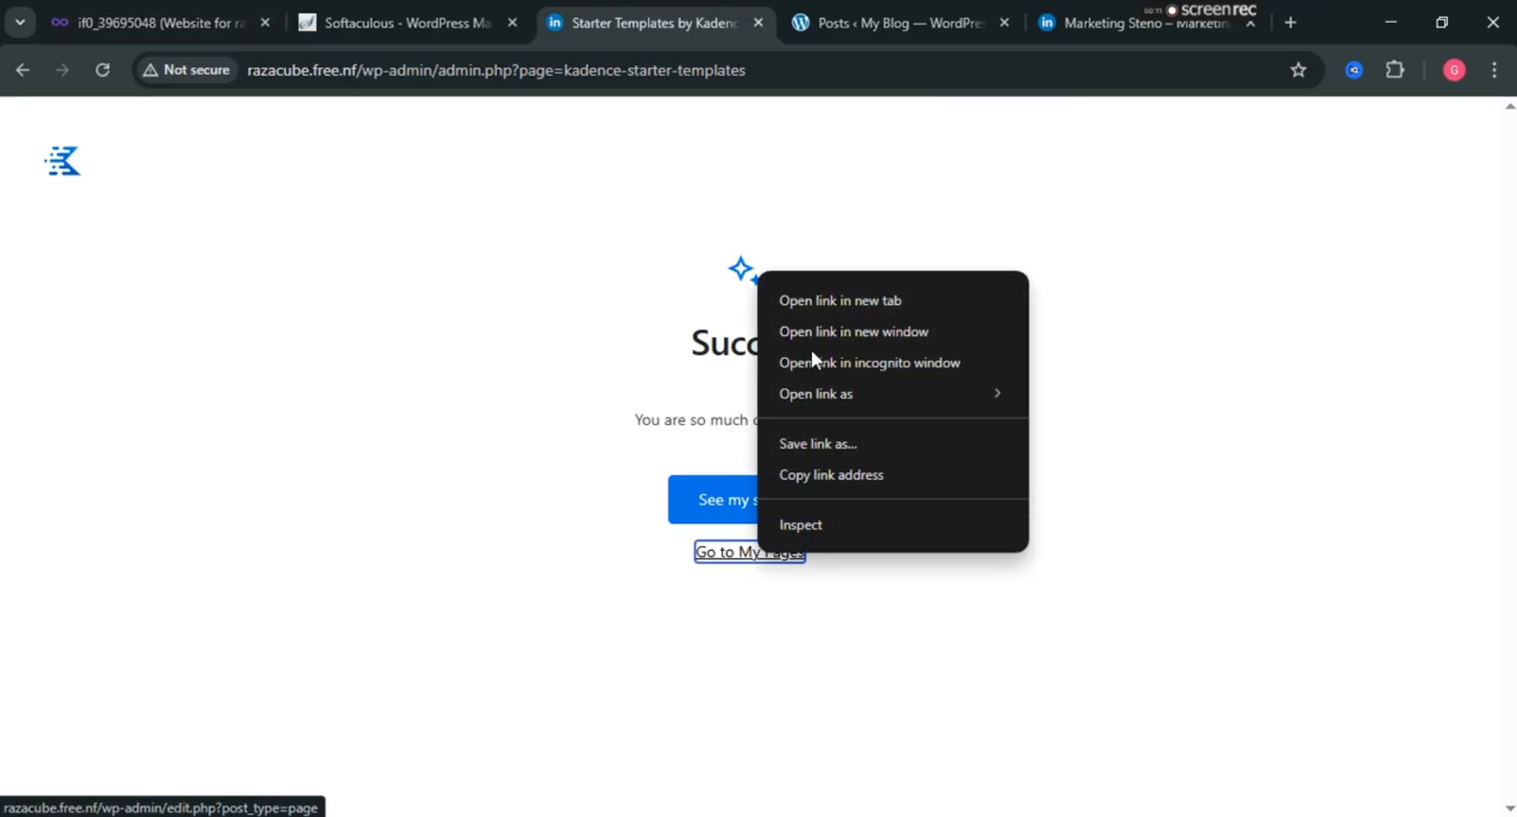
pyautogui.click(817, 301)
pyautogui.click(727, 505)
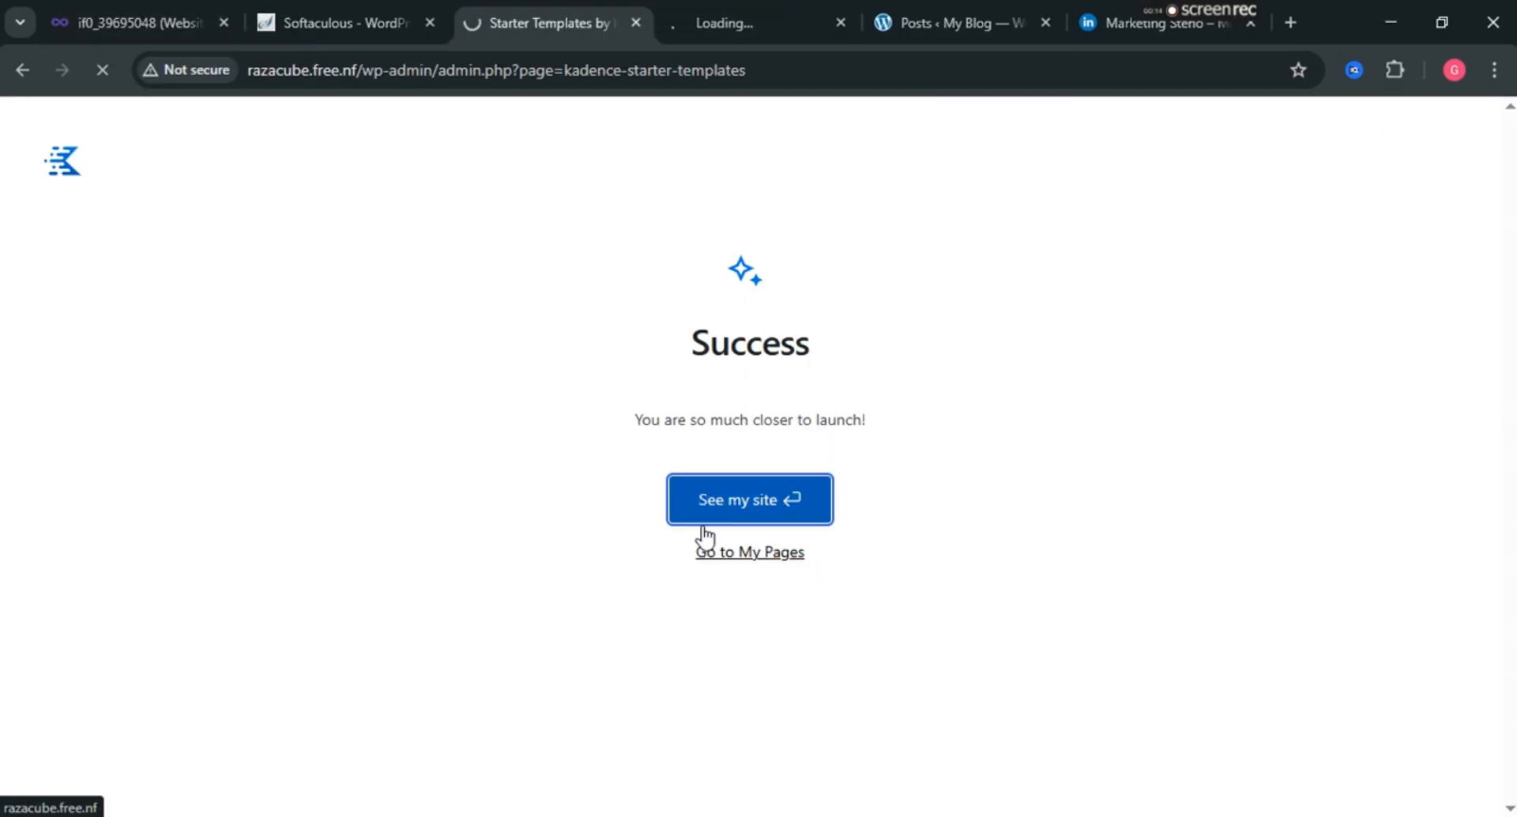
# Close the old posts, front page and Softaculous tabs, then view the newly loading front page.
pyautogui.click(970, 11)
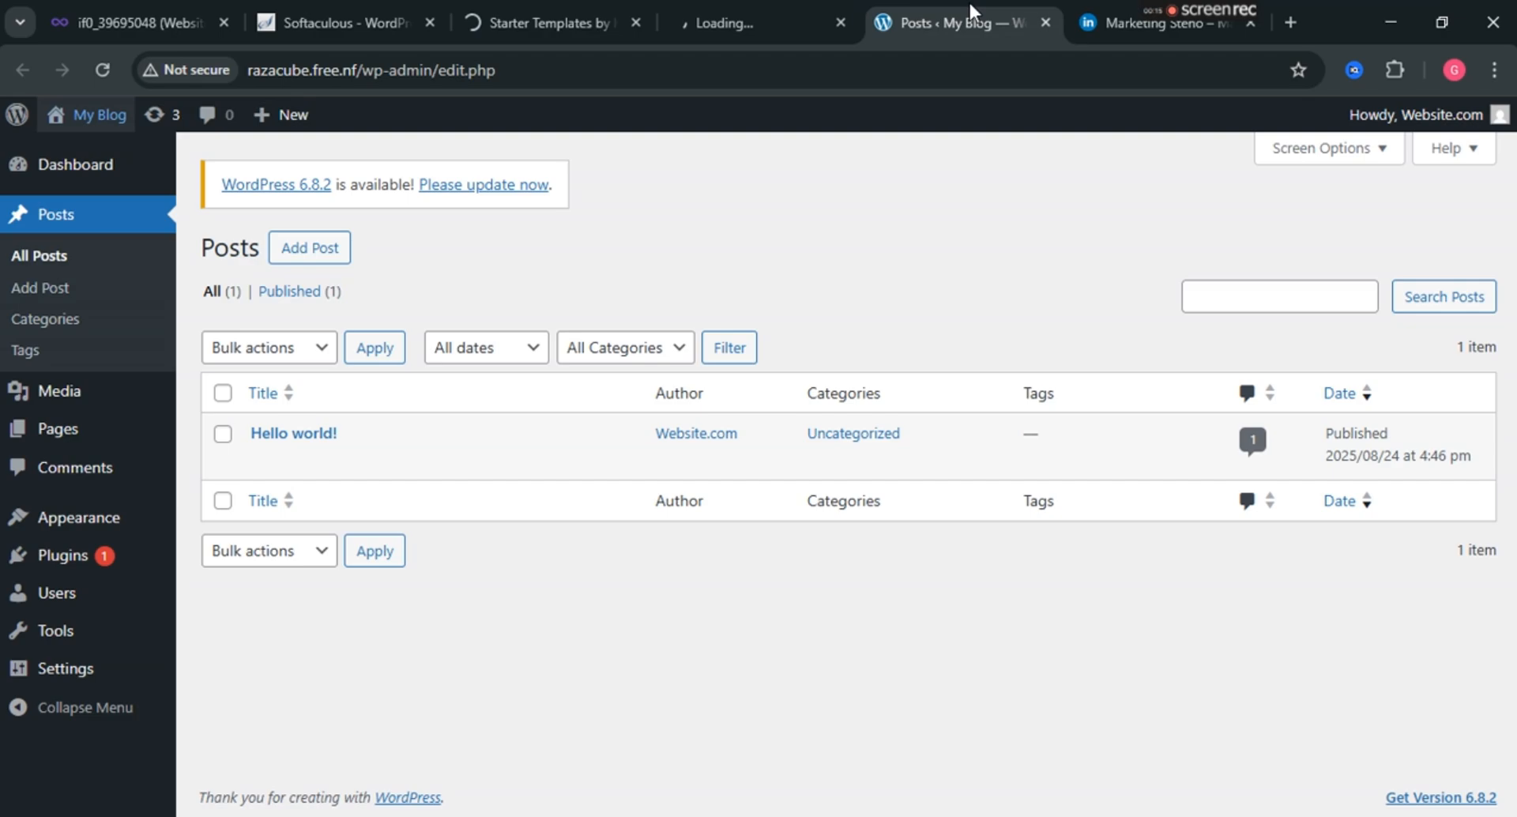
pyautogui.click(1046, 22)
pyautogui.click(1046, 22)
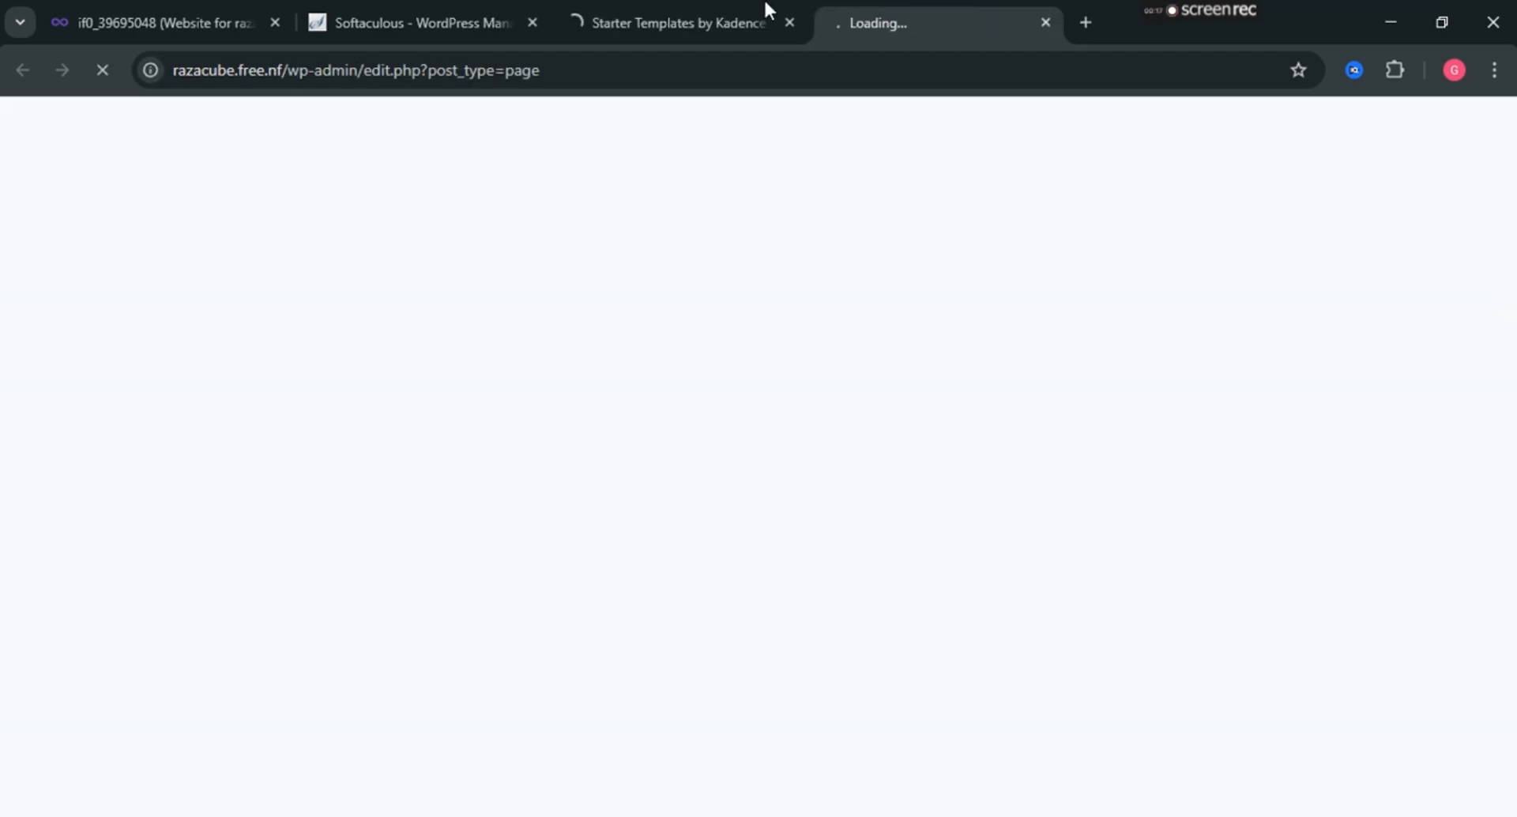
pyautogui.click(712, 11)
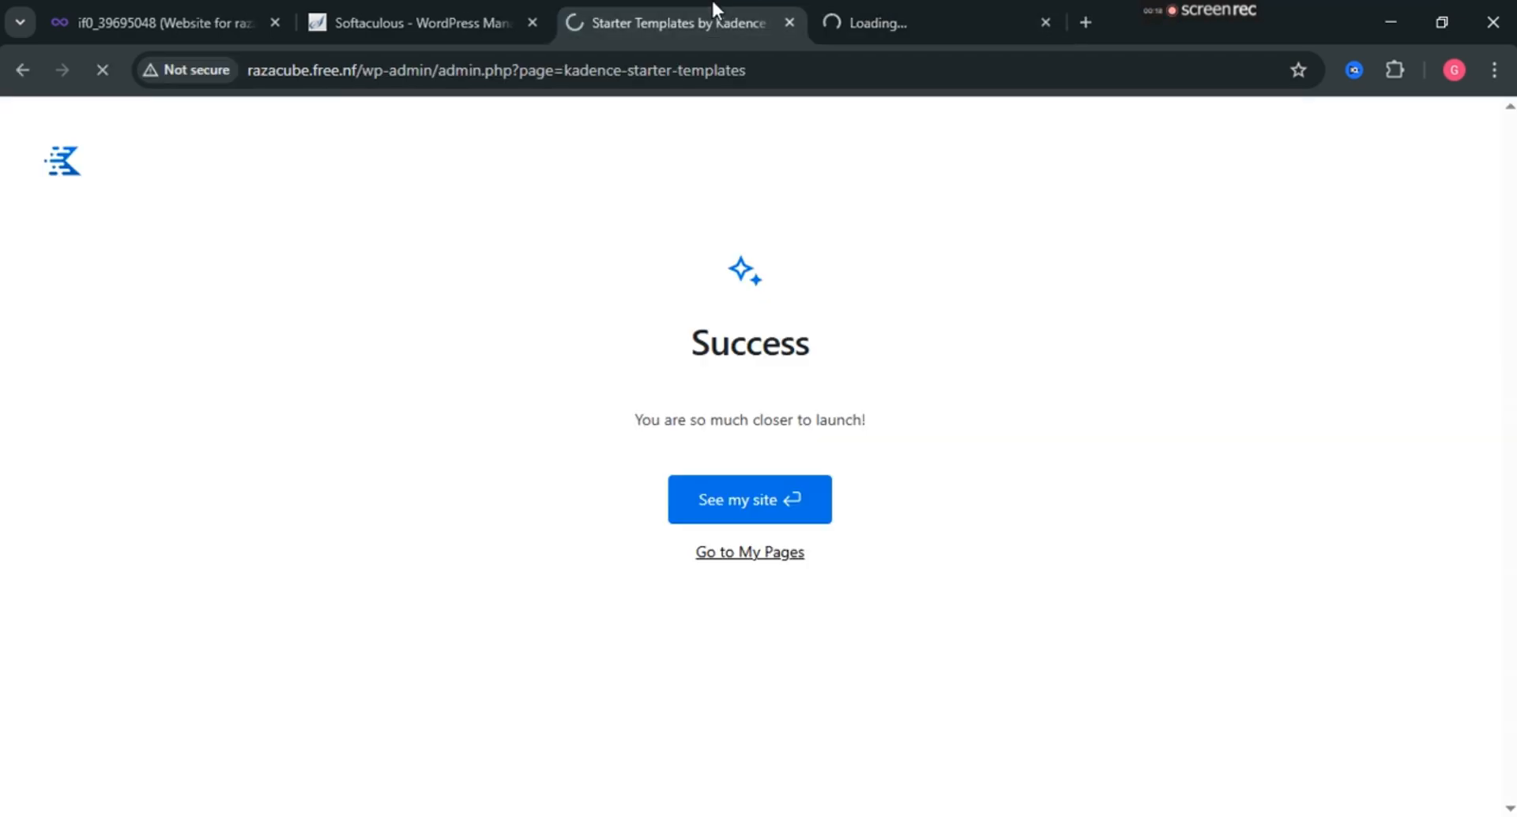
pyautogui.click(949, 3)
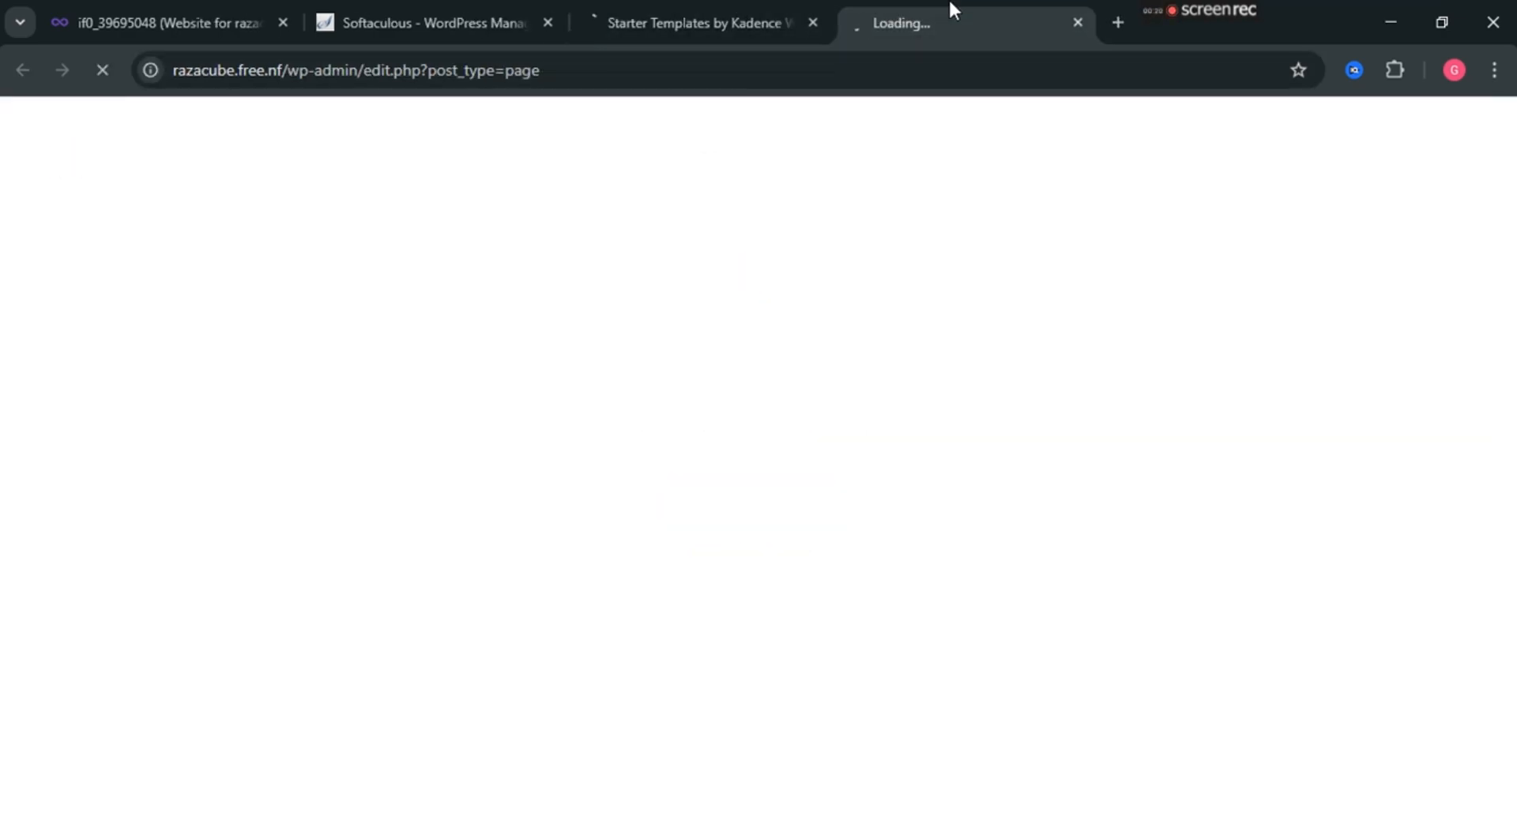
pyautogui.click(548, 22)
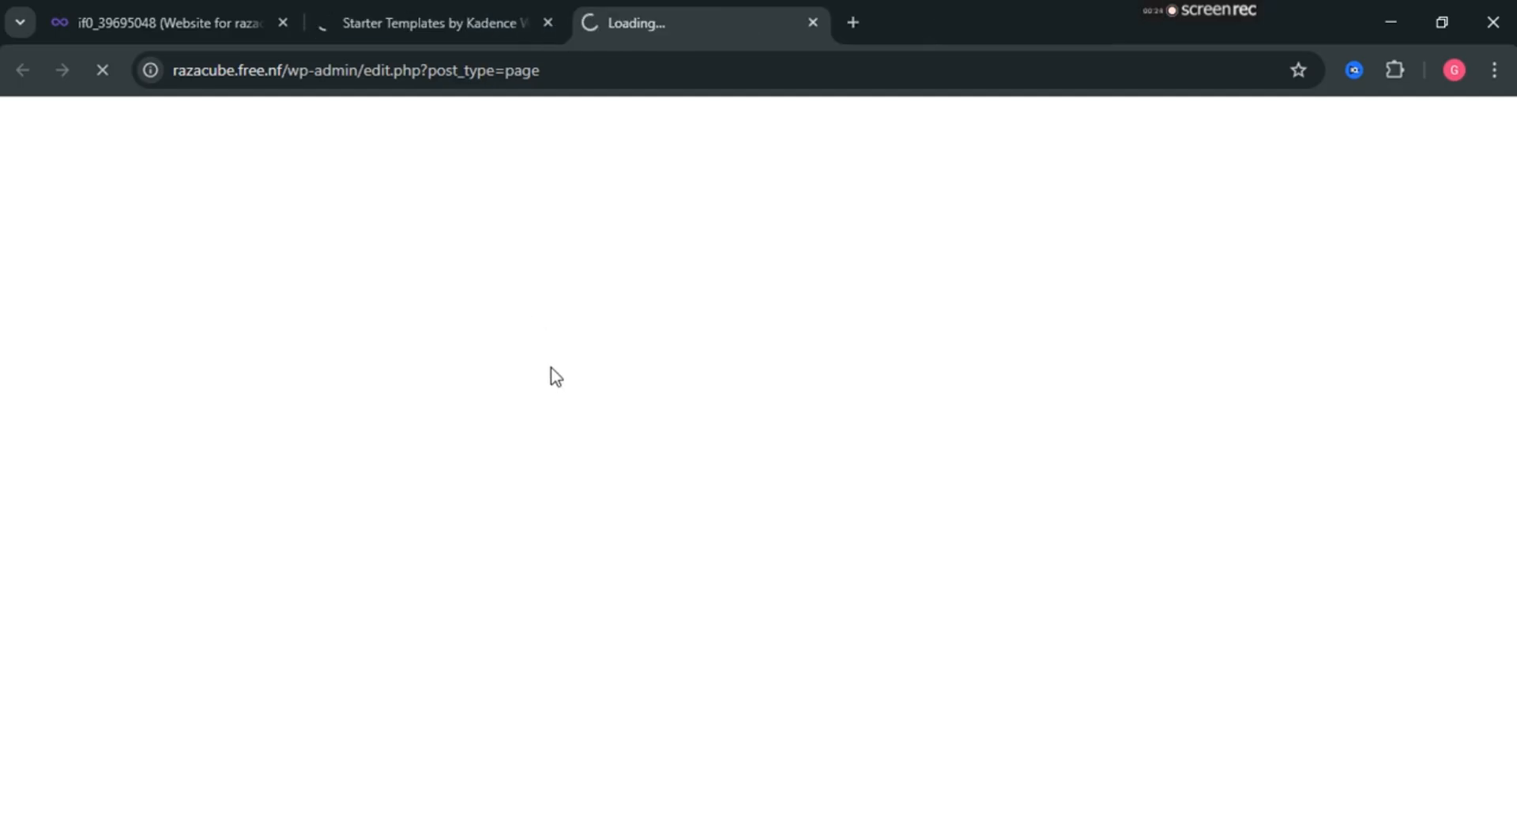
pyautogui.click(407, 2)
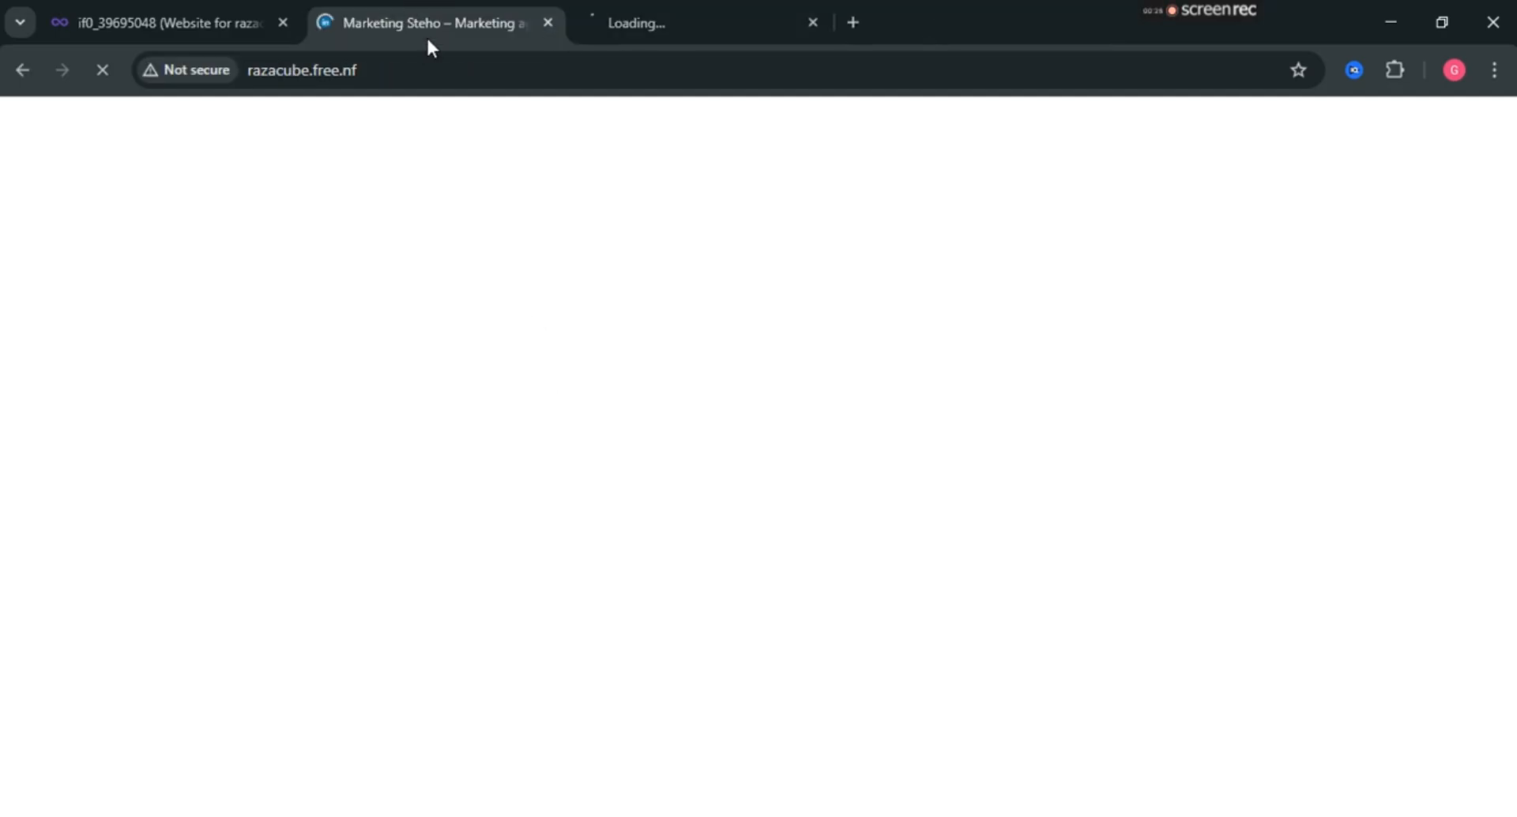